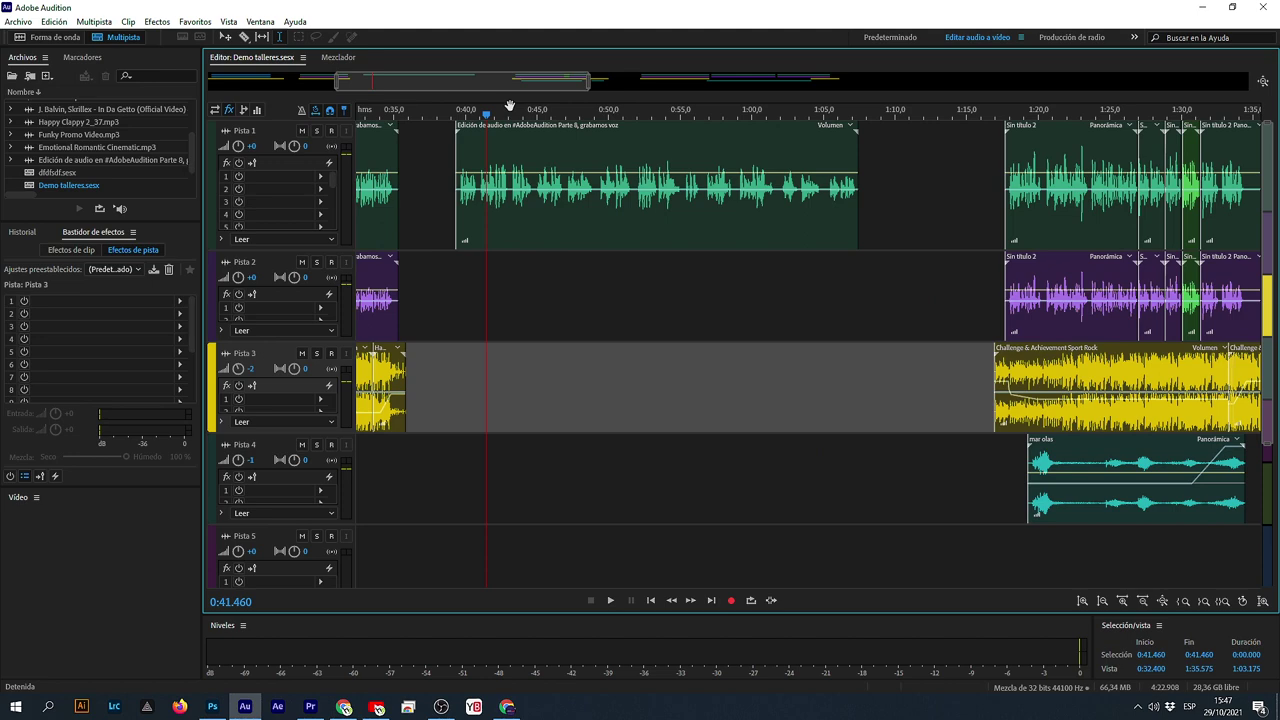
- Examine the voice clip near 0:40 on Pista 1 and the voice, music and sea-sound clips grouped around 1:17 to 1:40
scroll(509, 106, down, 4)
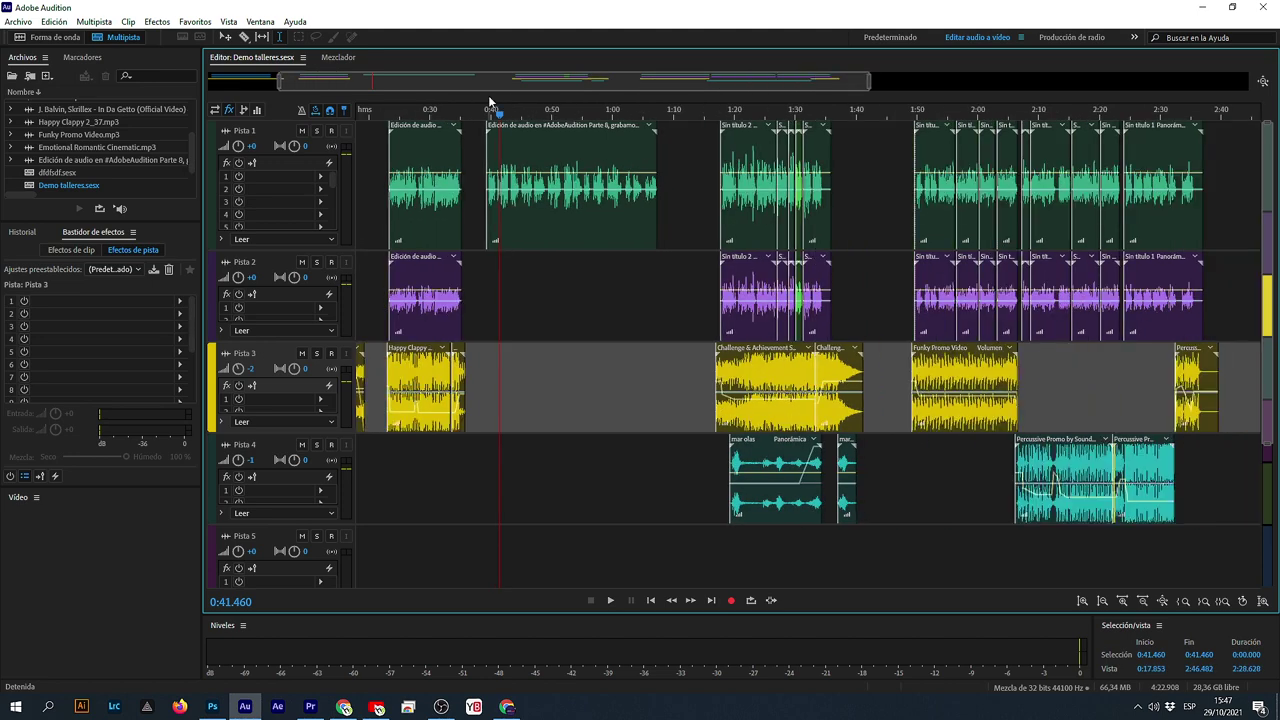
scroll(490, 118, up, 7)
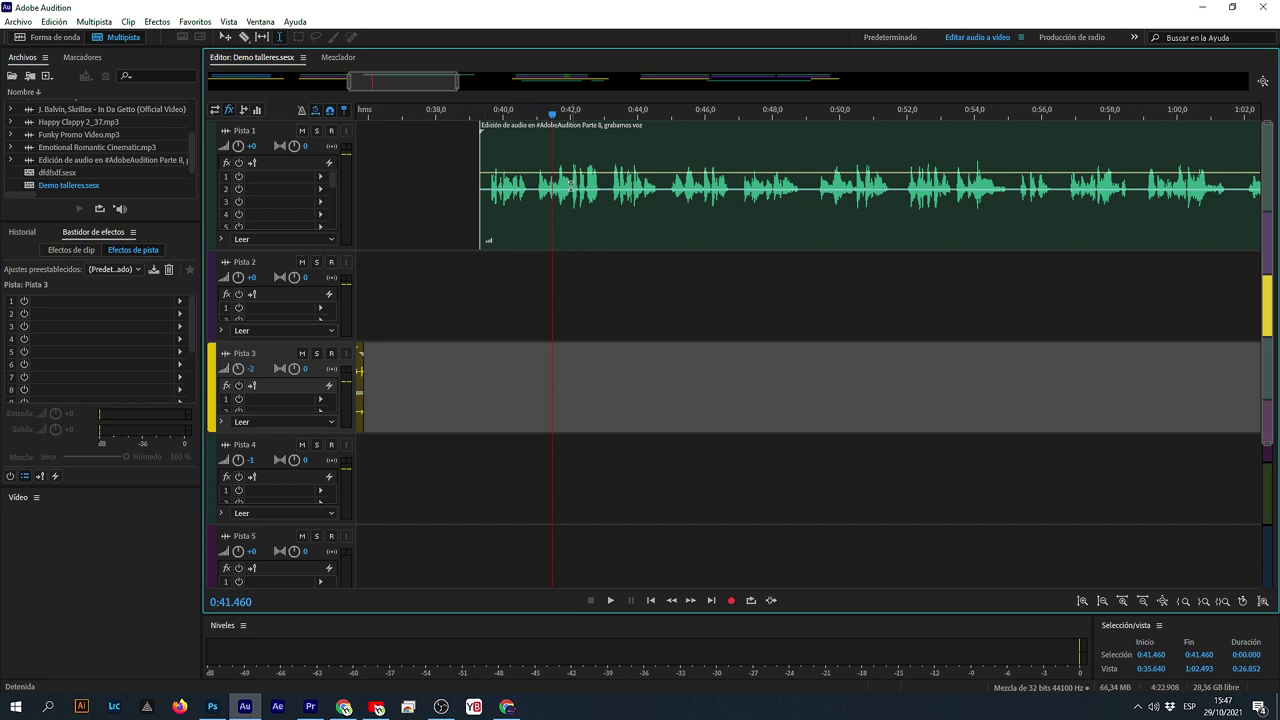
scroll(500, 112, down, 3)
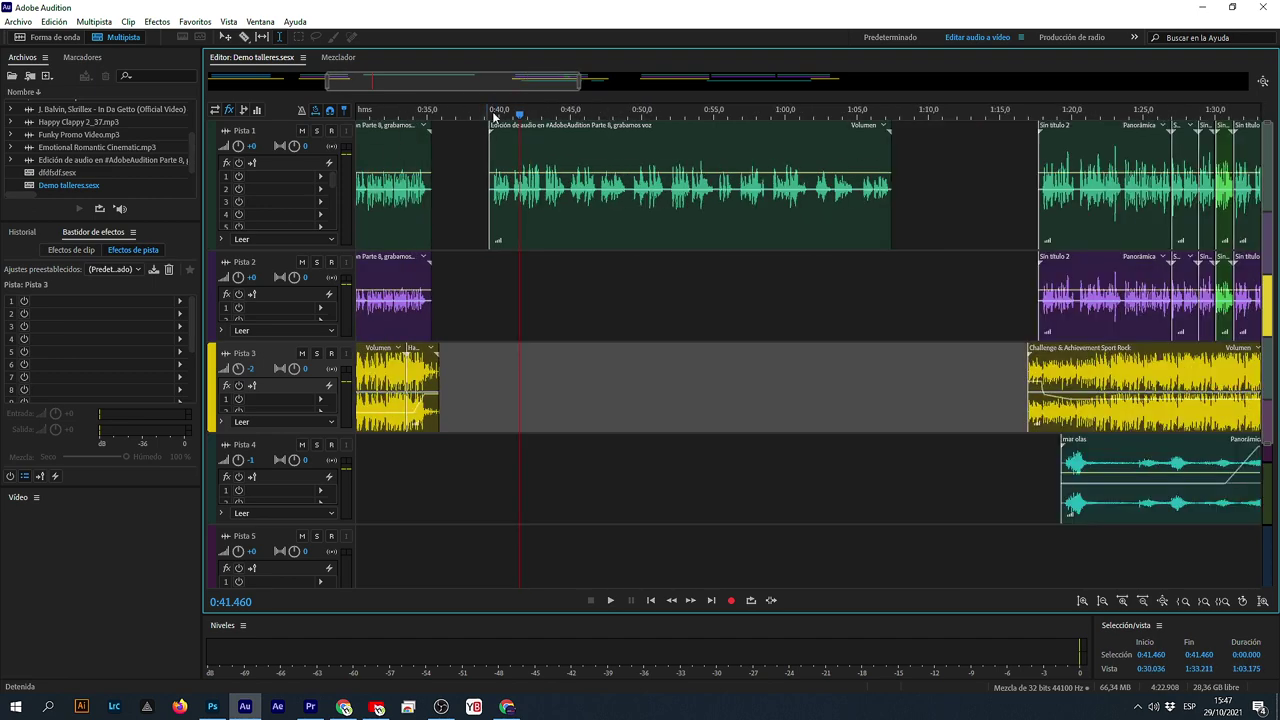
scroll(518, 85, right, 3)
scroll(519, 85, left, 3)
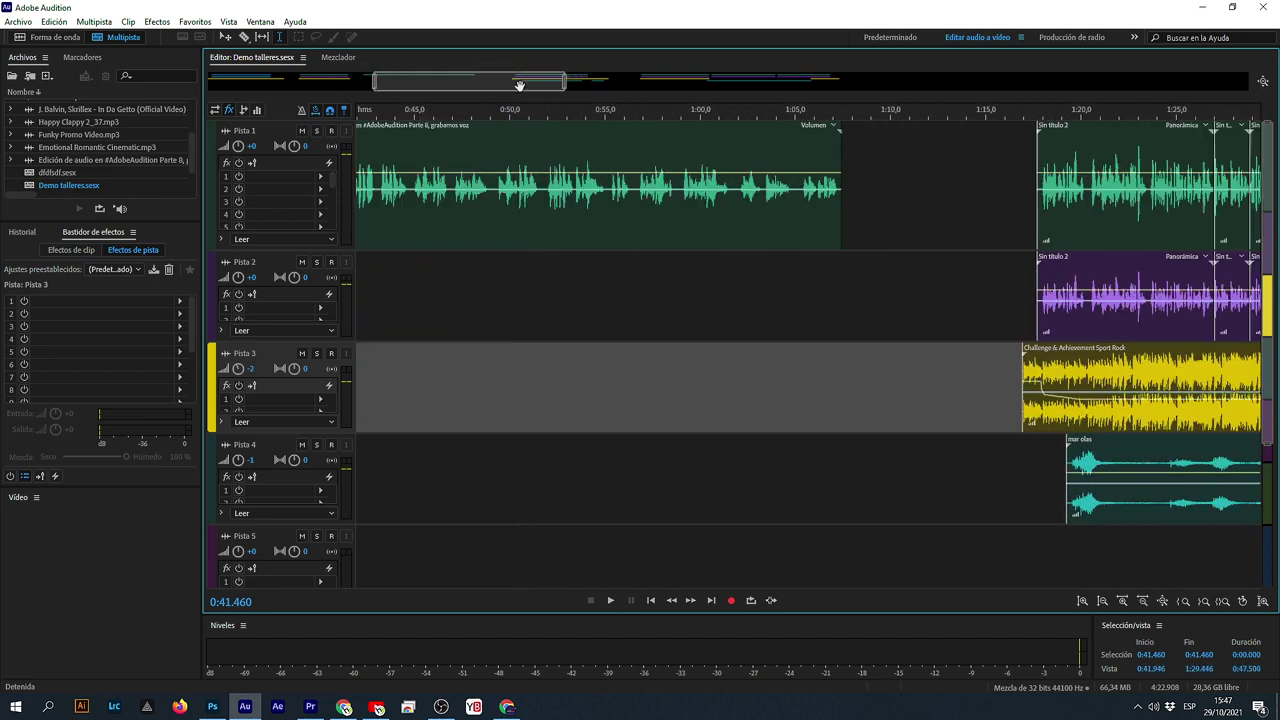
drag(520, 85, 542, 80)
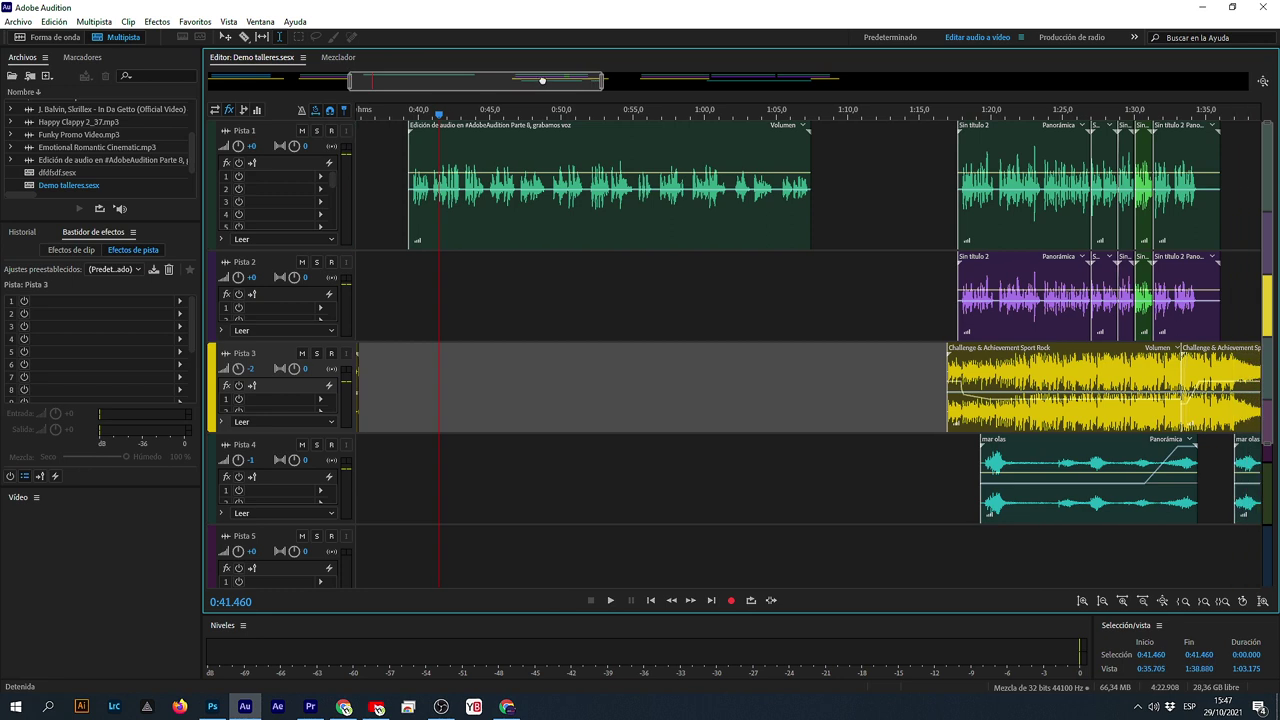
click(409, 117)
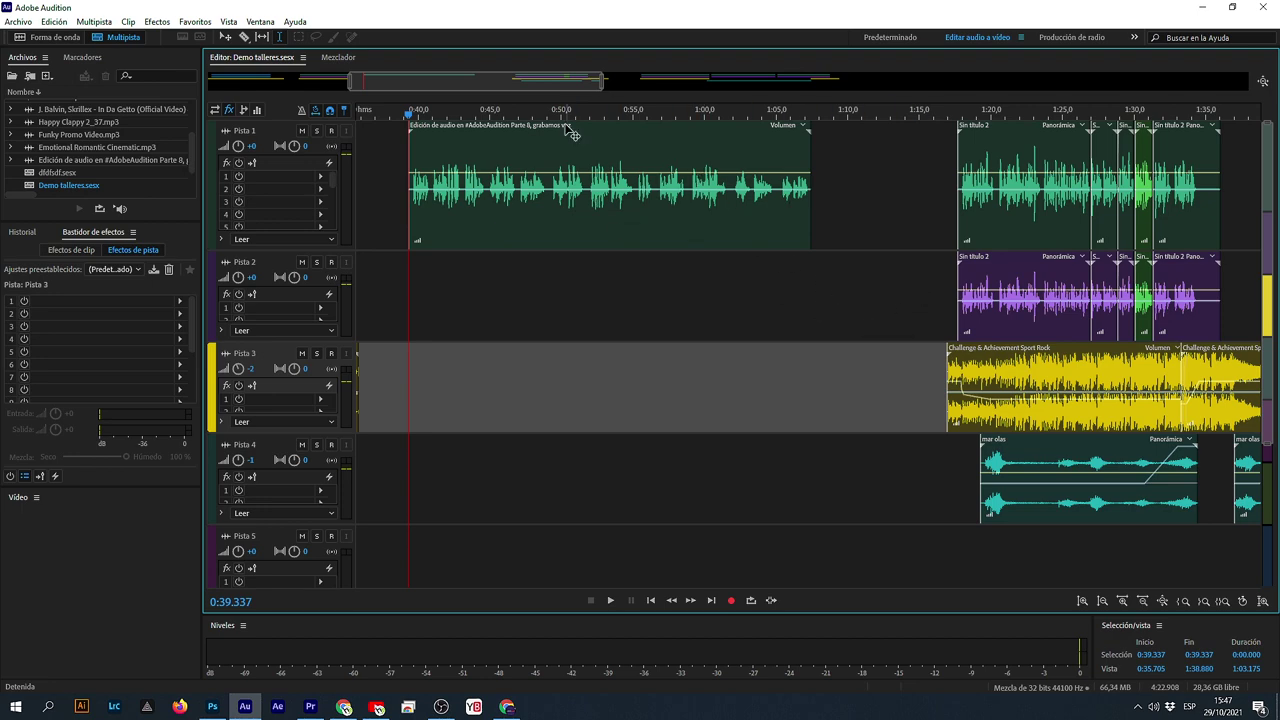
scroll(564, 114, down, 2)
scroll(563, 117, down, 2)
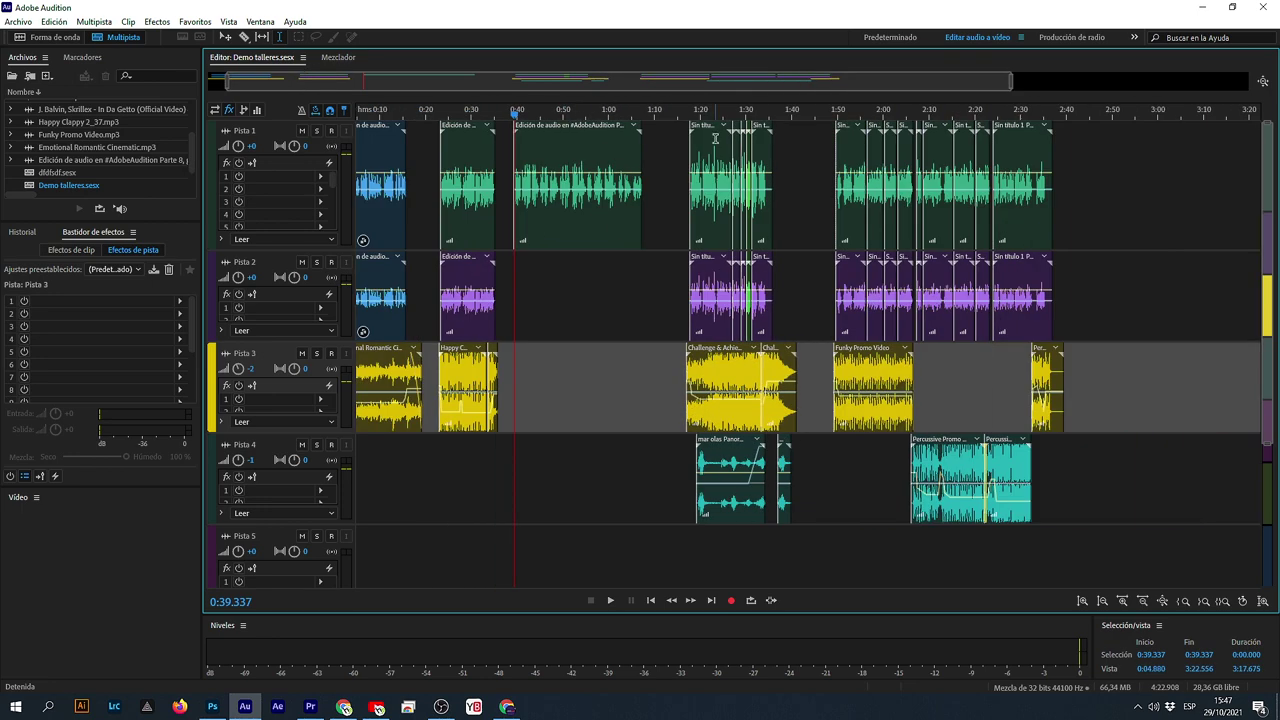
scroll(709, 113, up, 7)
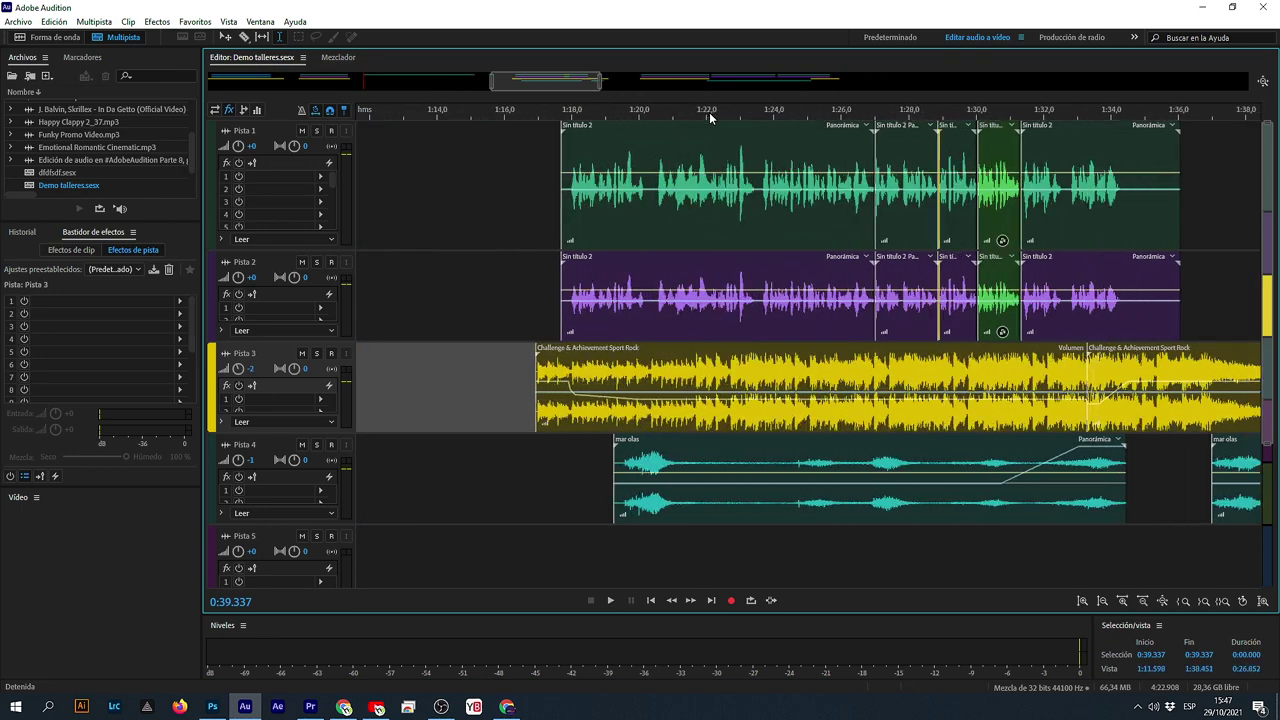
drag(567, 80, 575, 80)
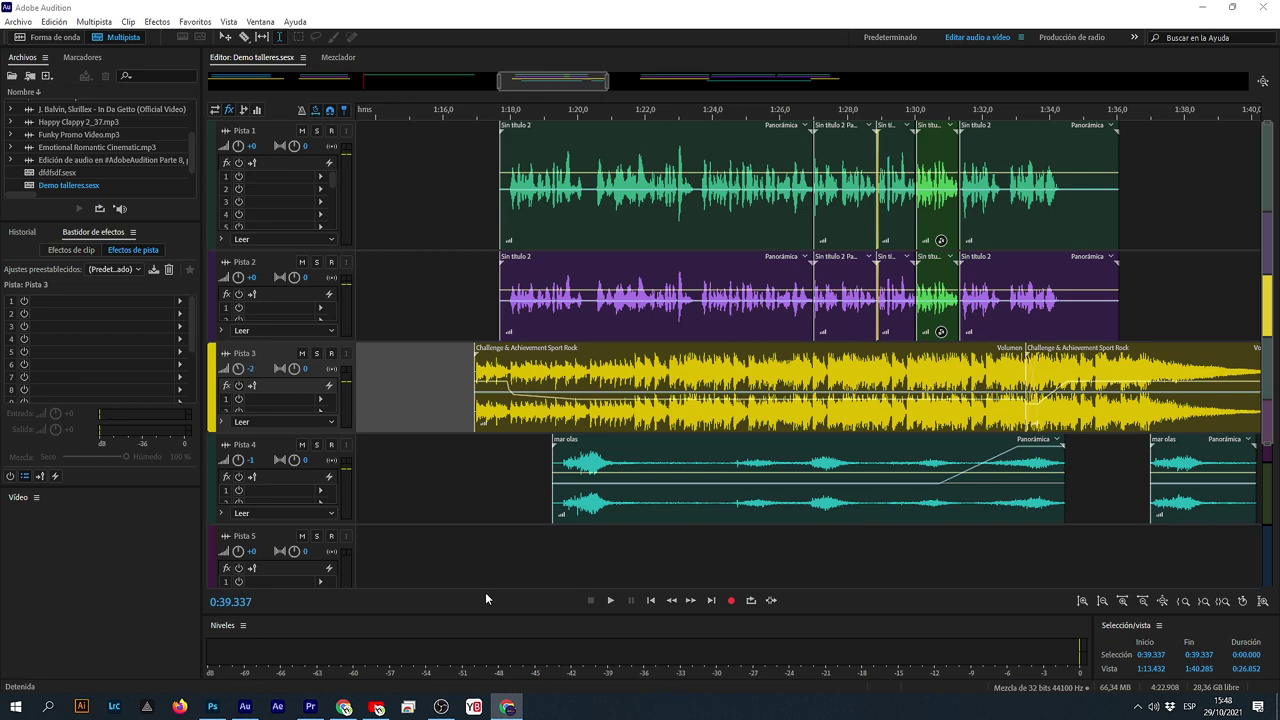
- Listen to the mixed section of the session from 1:16.928 for a few seconds
click(443, 490)
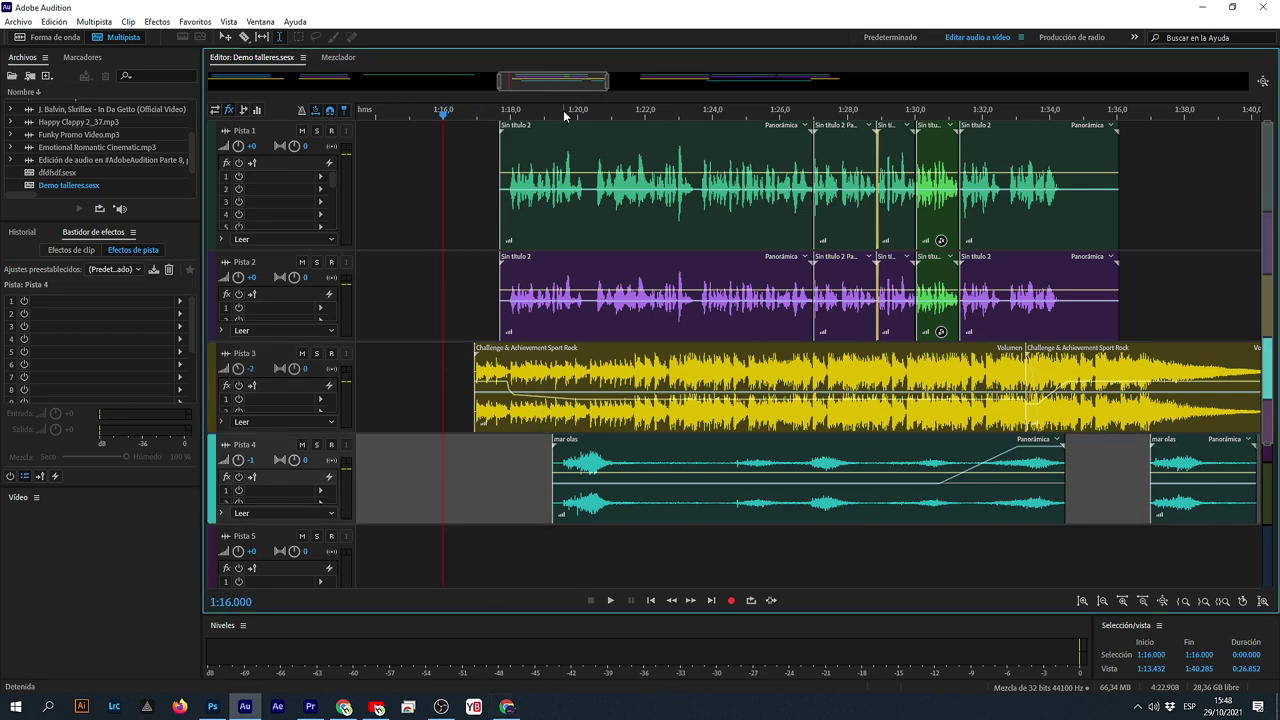
key(backslash)
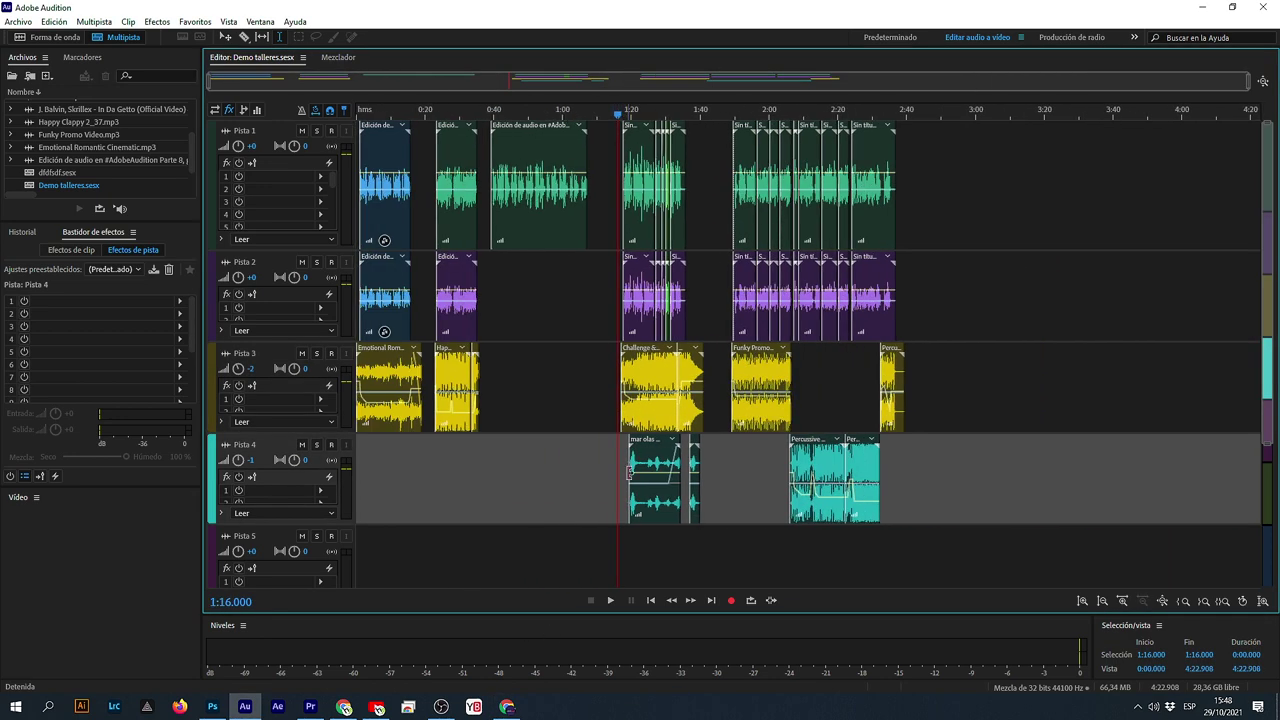
click(621, 548)
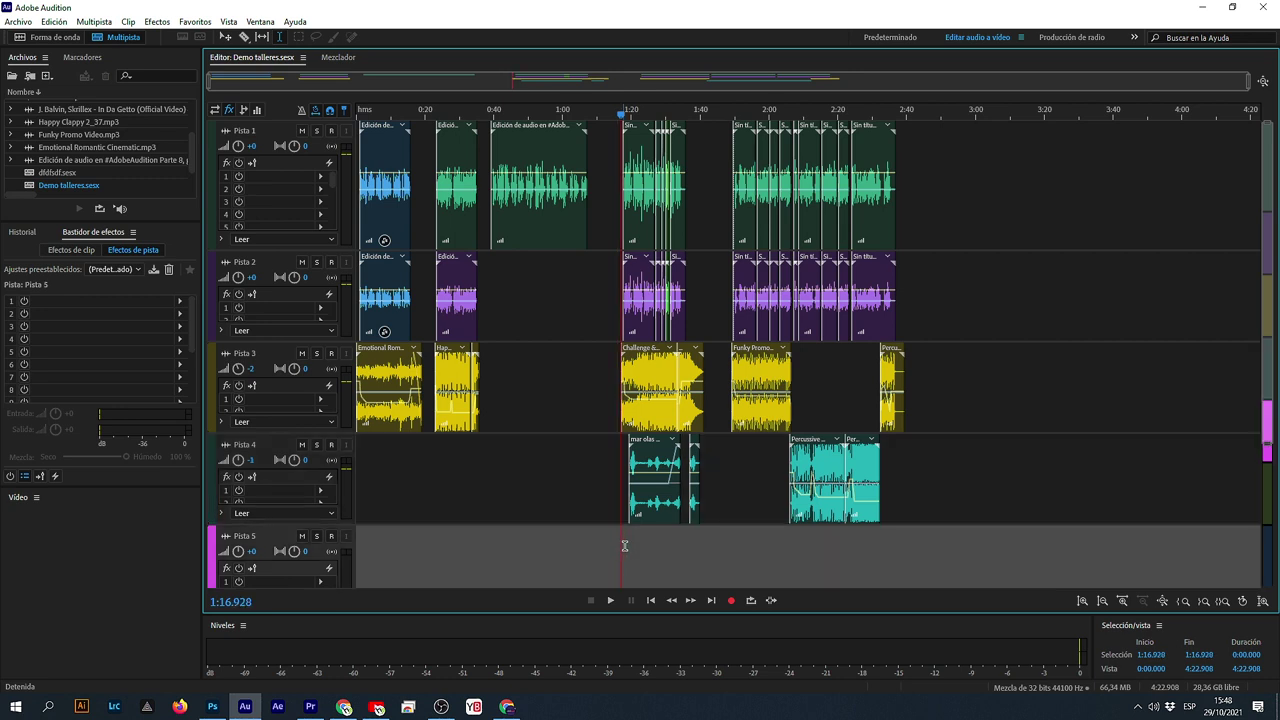
click(441, 707)
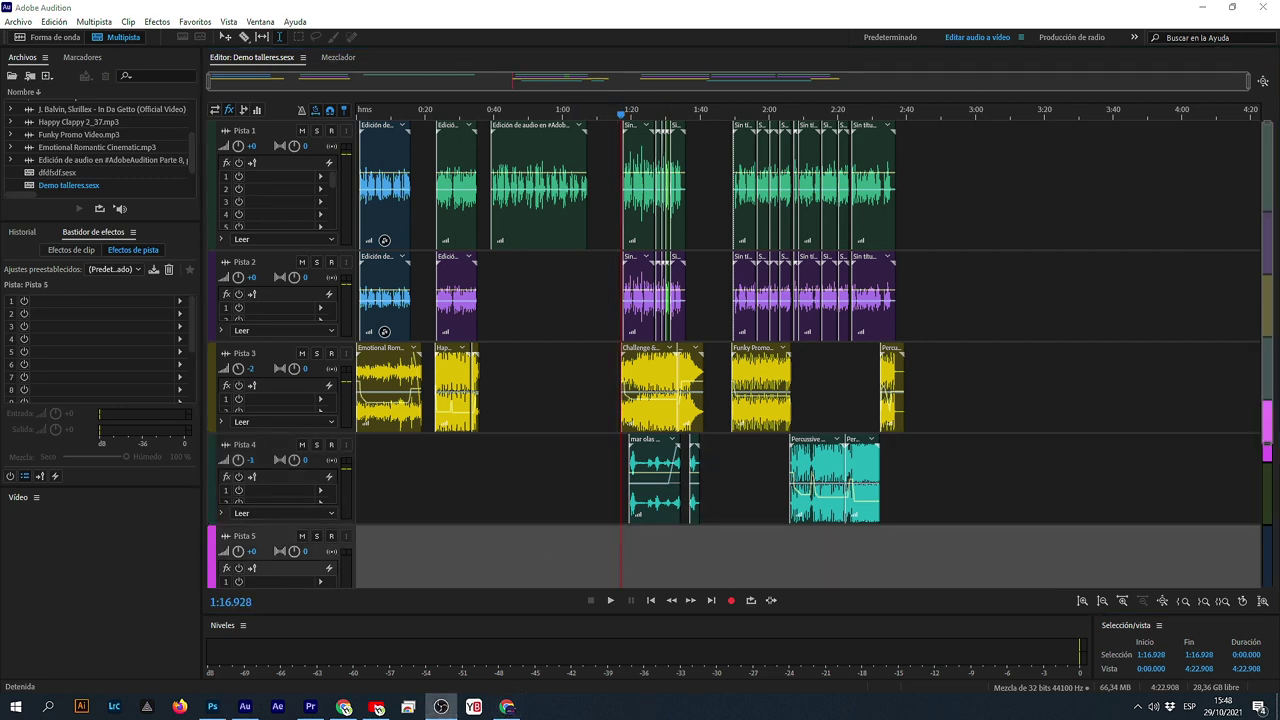
click(646, 30)
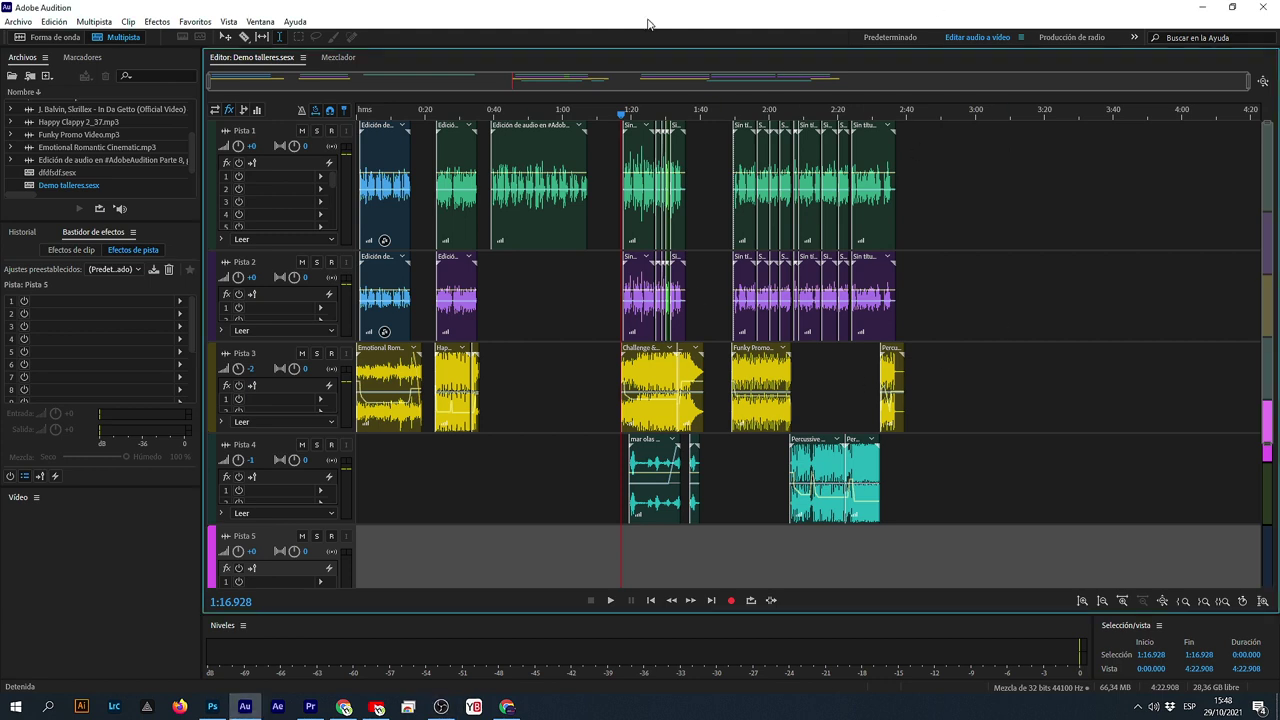
key(space)
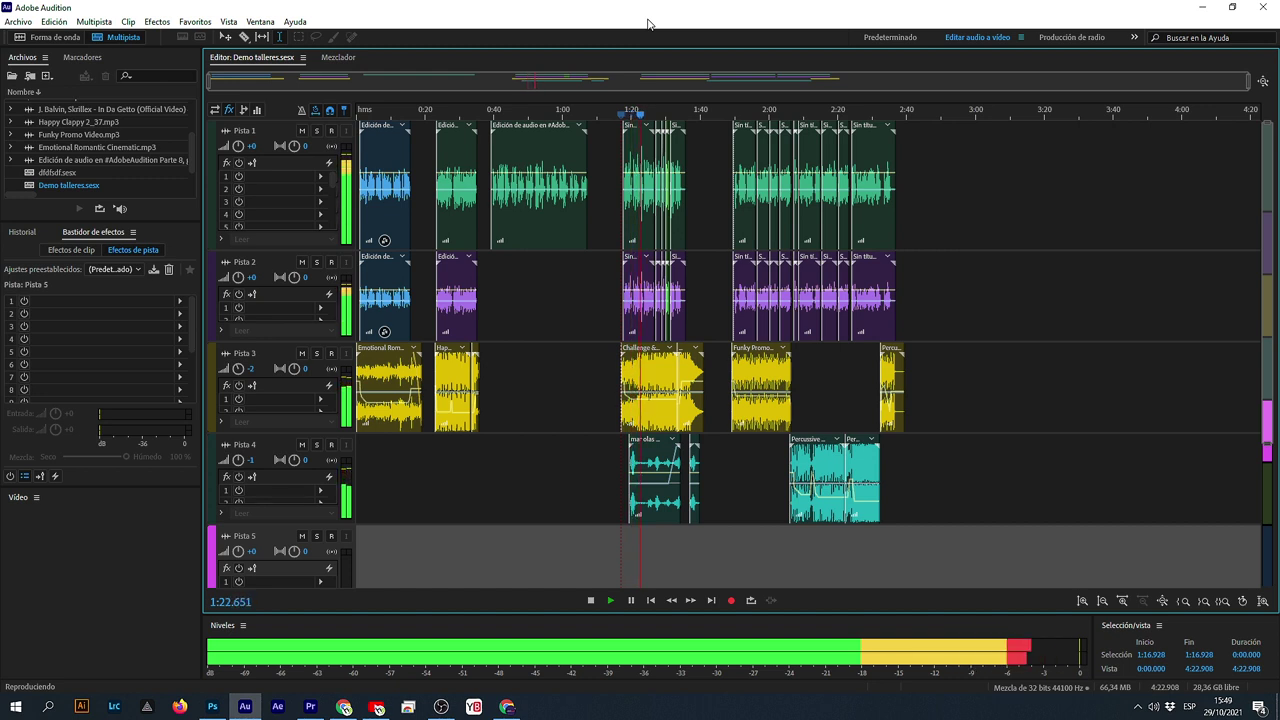
key(space)
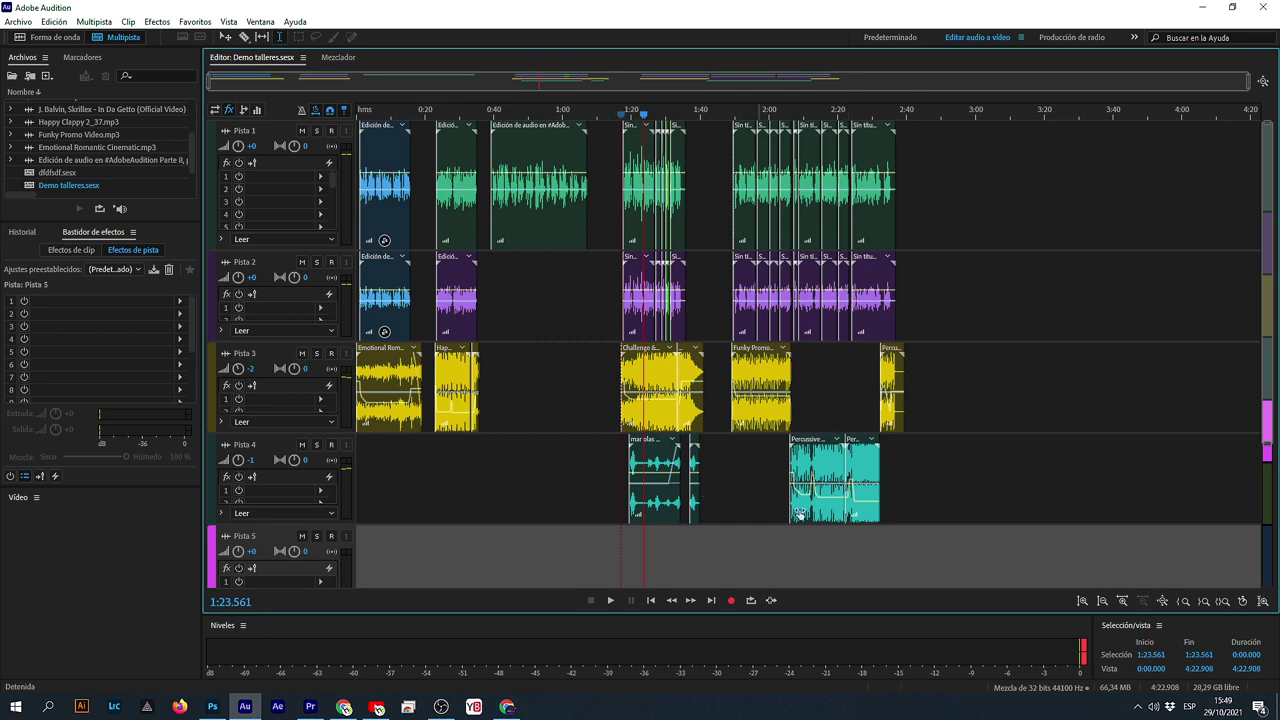
- Delete all clips on Pistas 1 to 4 in the time range from 1:16.928 to 2:55.918
drag(960, 535, 621, 183)
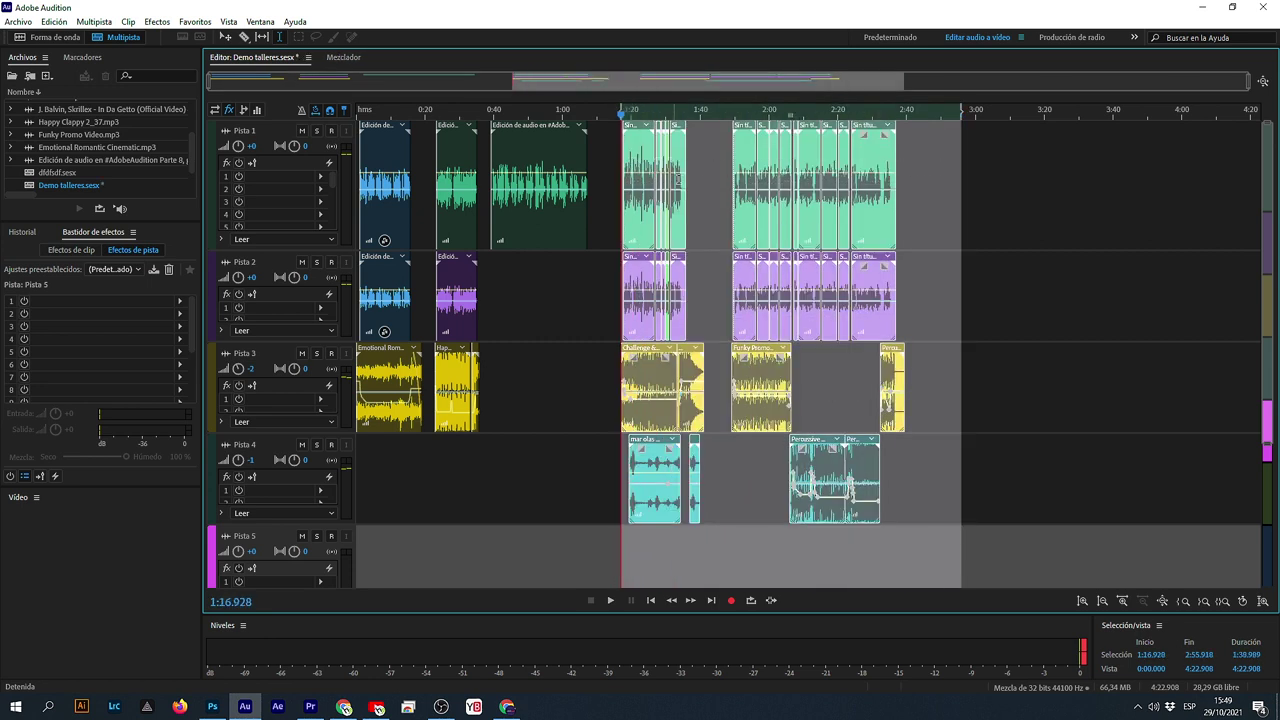
key(Delete)
click(733, 286)
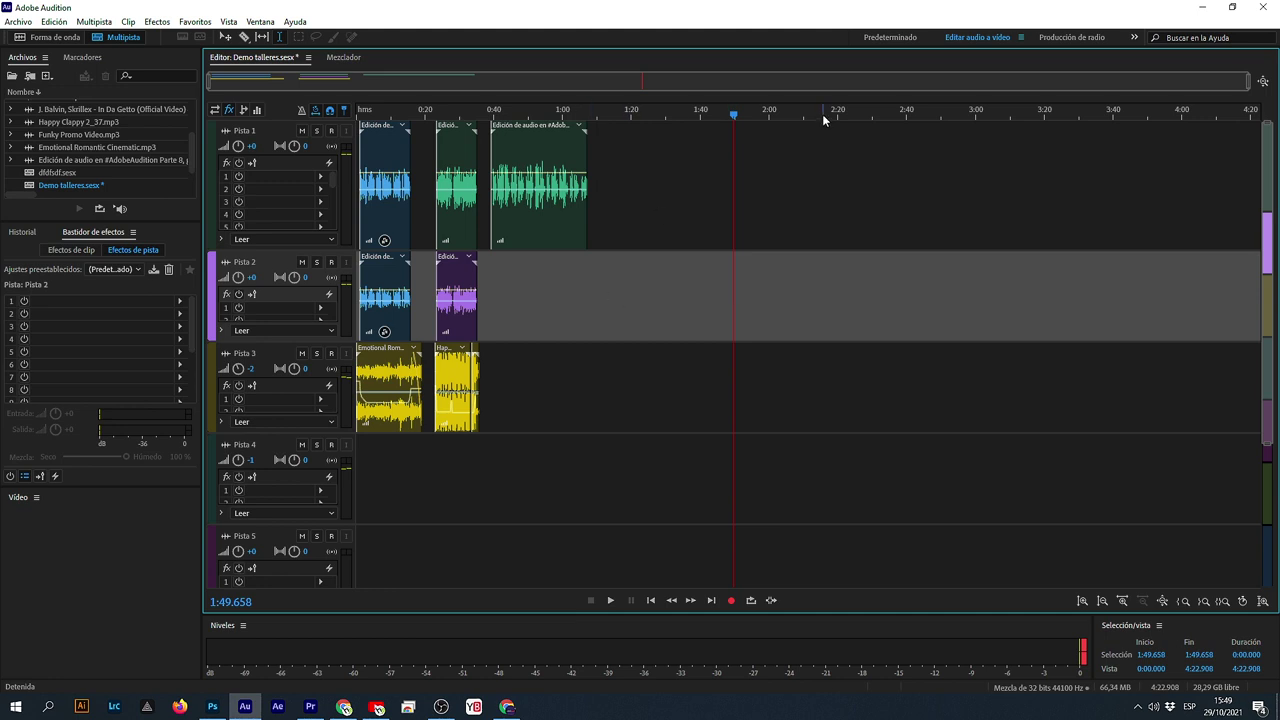
- Listen to the voice-only clip on Pista 1 twice from about 0:39.7, and to the finished sections from the session's beginning
click(492, 115)
key(space)
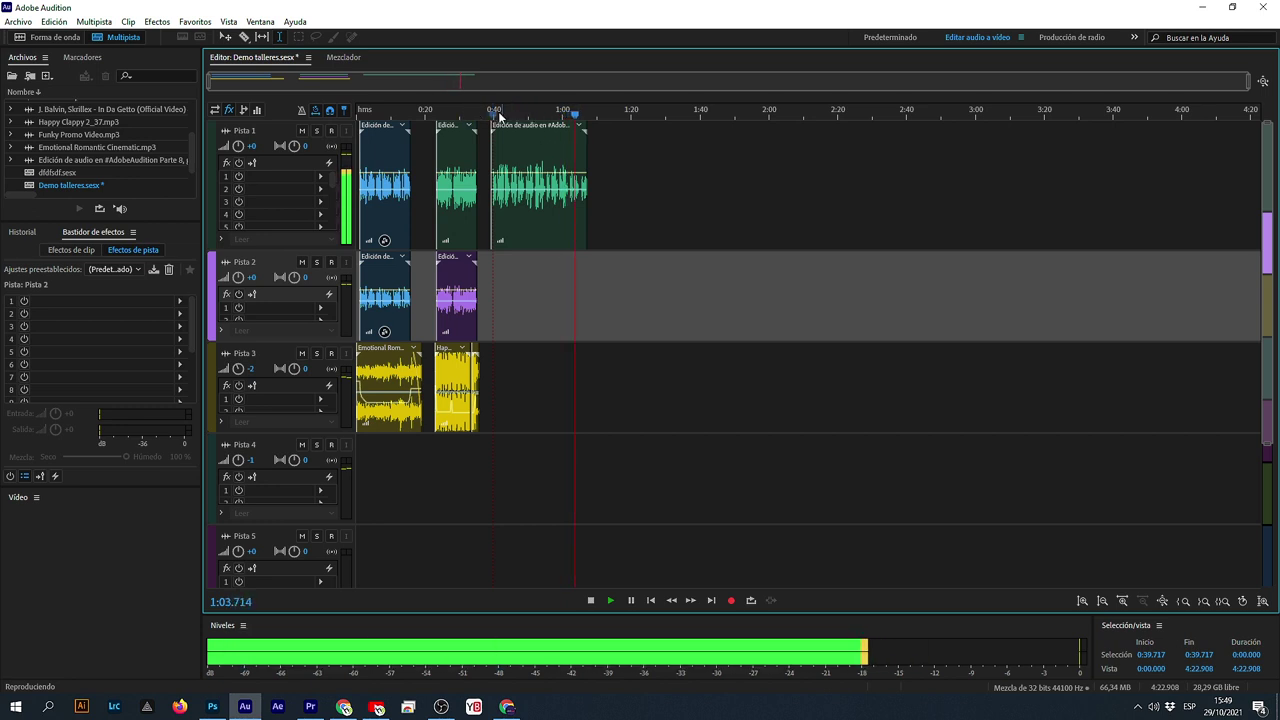
click(491, 116)
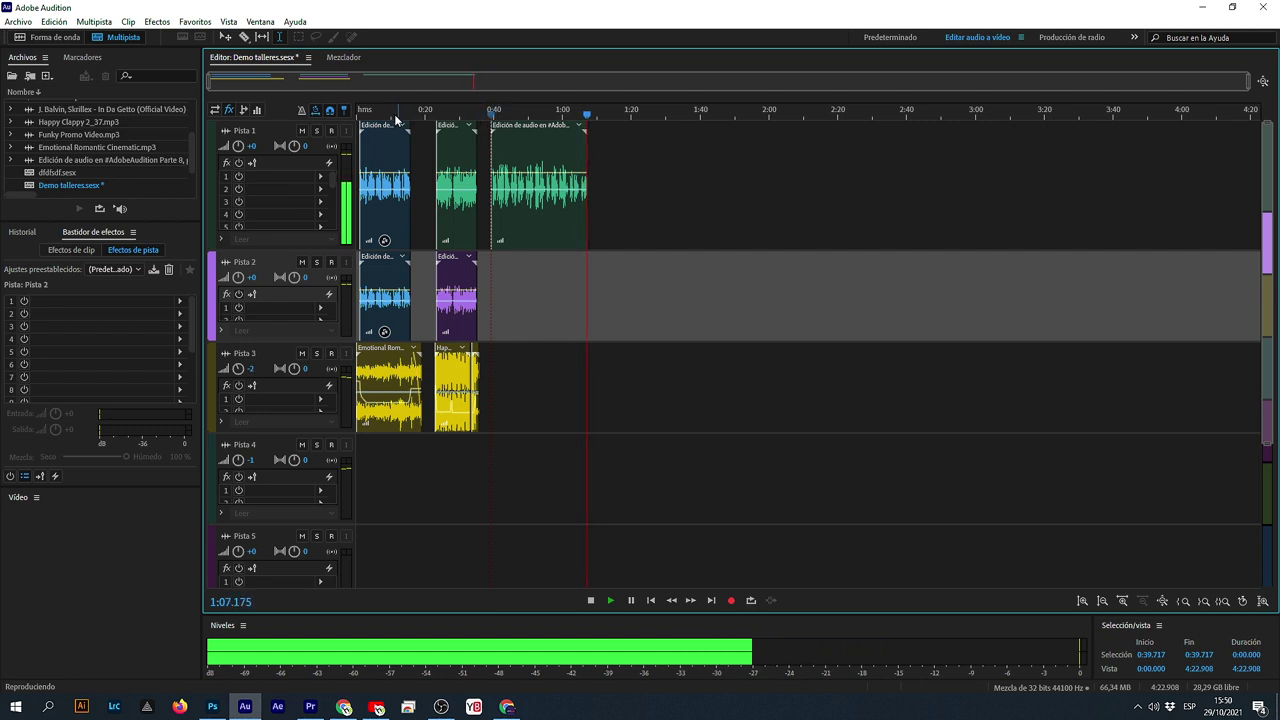
click(364, 114)
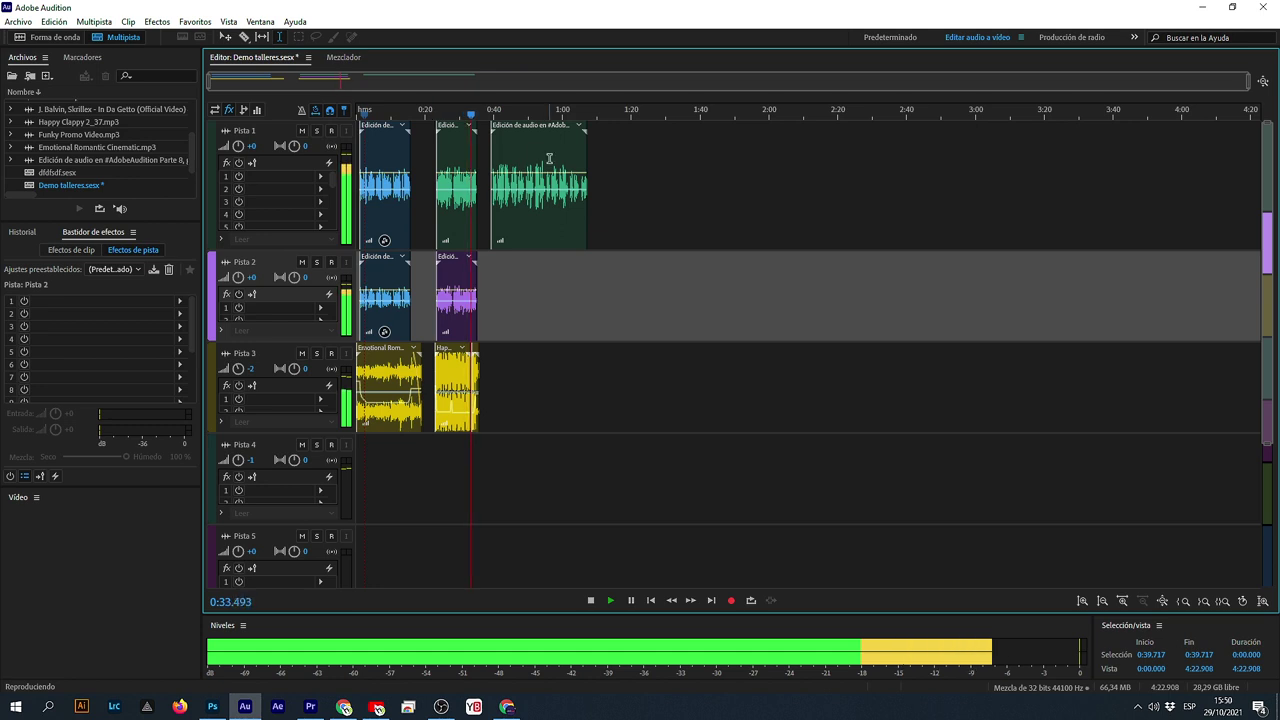
key(space)
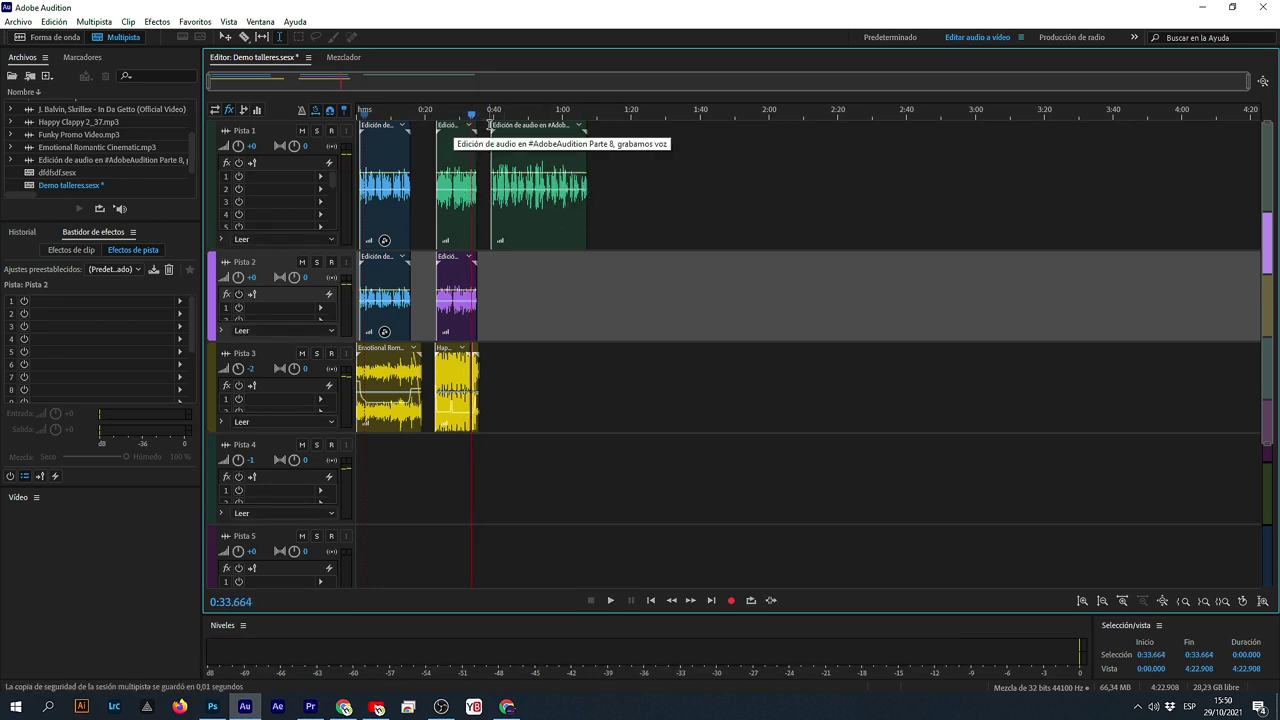
- Cut the first pause, from 0:40.789 to 0:41.000, out of the voice-only clip on Pista 1
scroll(490, 116, up, 8)
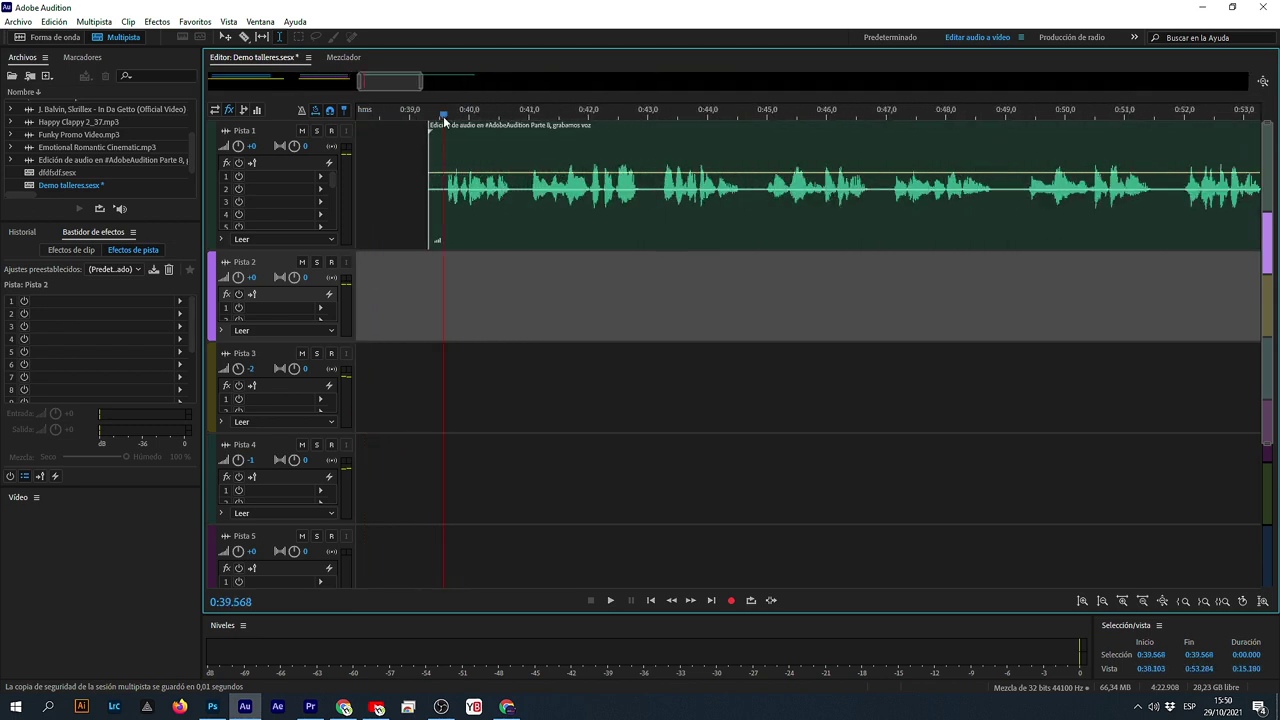
key(space)
key(space)
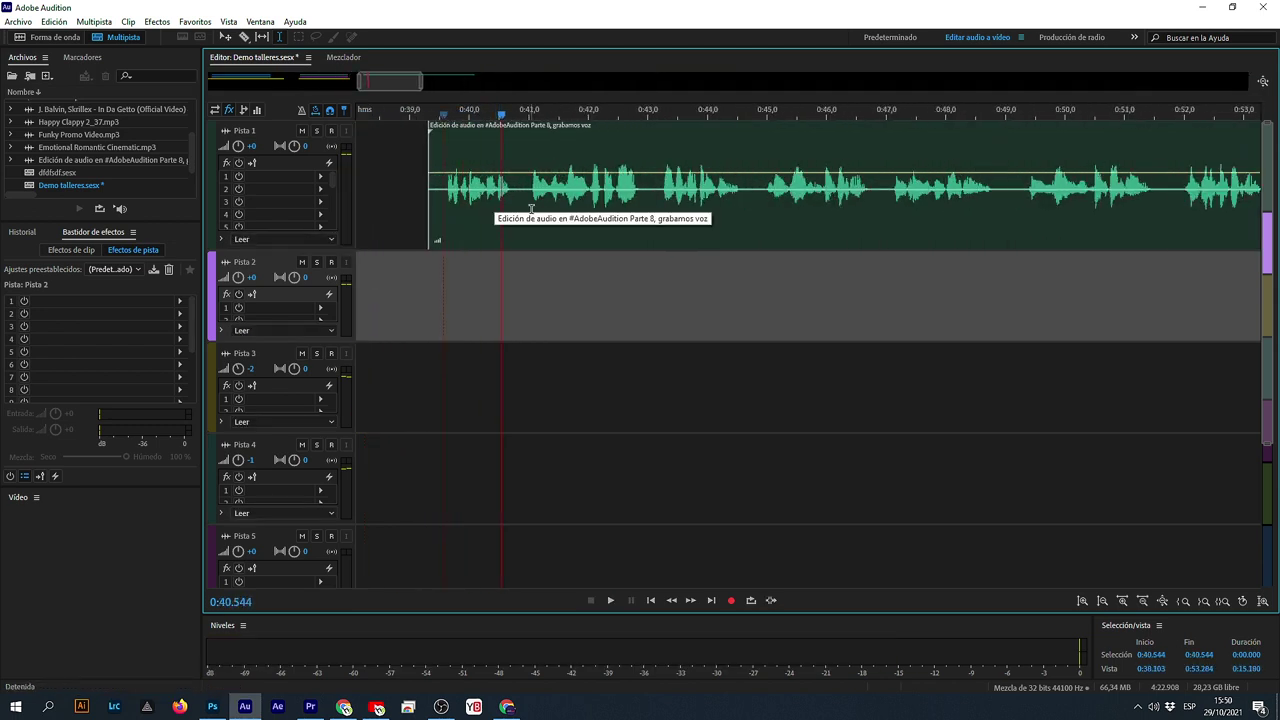
scroll(516, 110, up, 4)
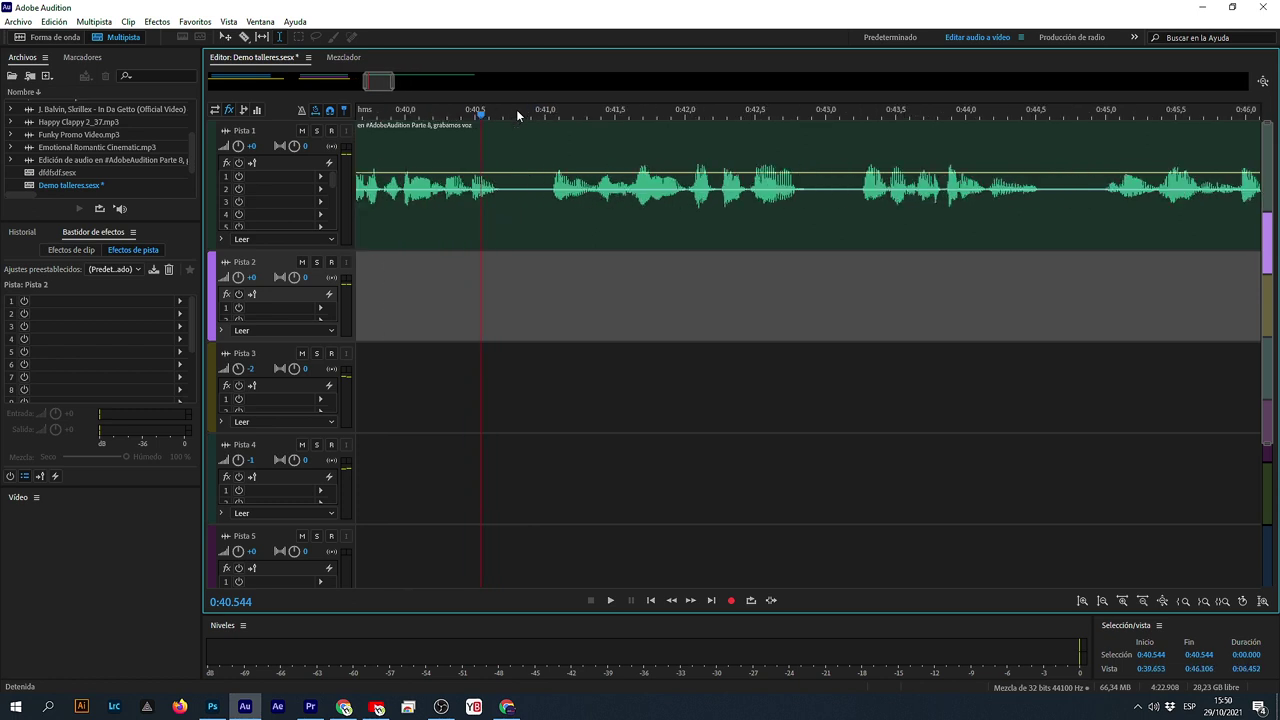
drag(515, 210, 544, 212)
key(Delete)
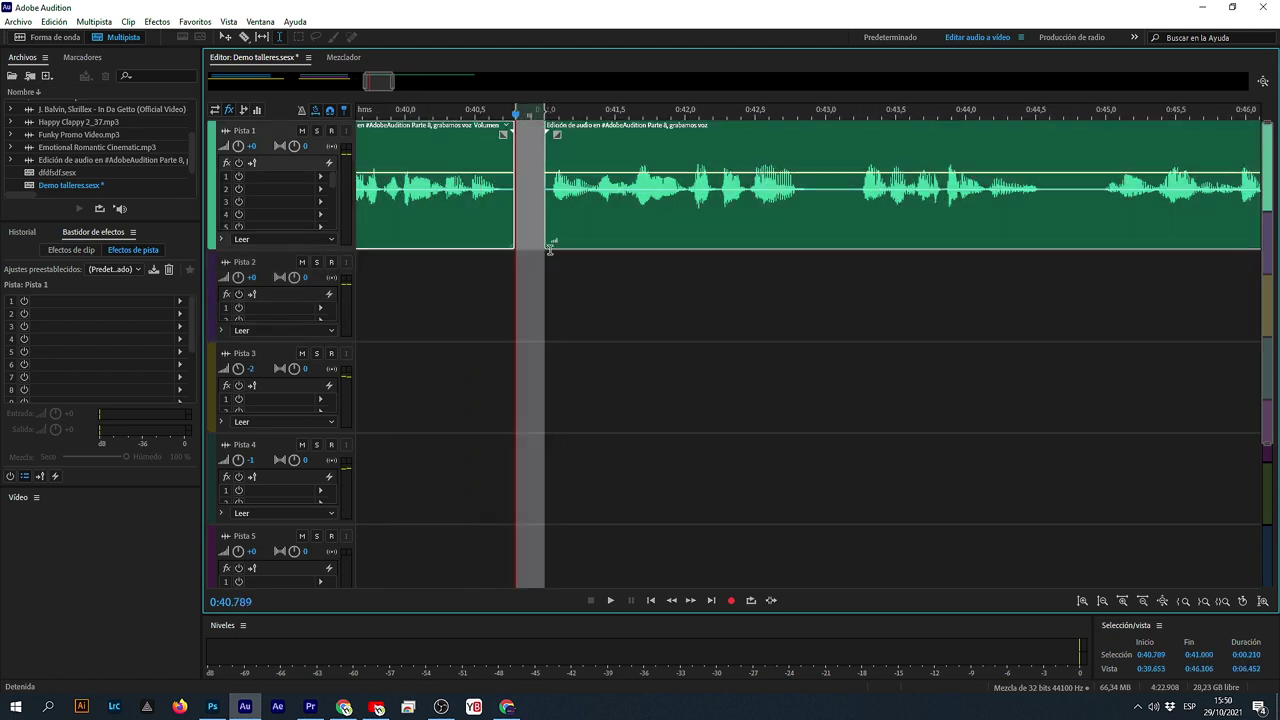
click(538, 270)
- Cut the second pause, from about 0:43.0 to 0:43.2, out of the voice recording on Pista 1
key(space)
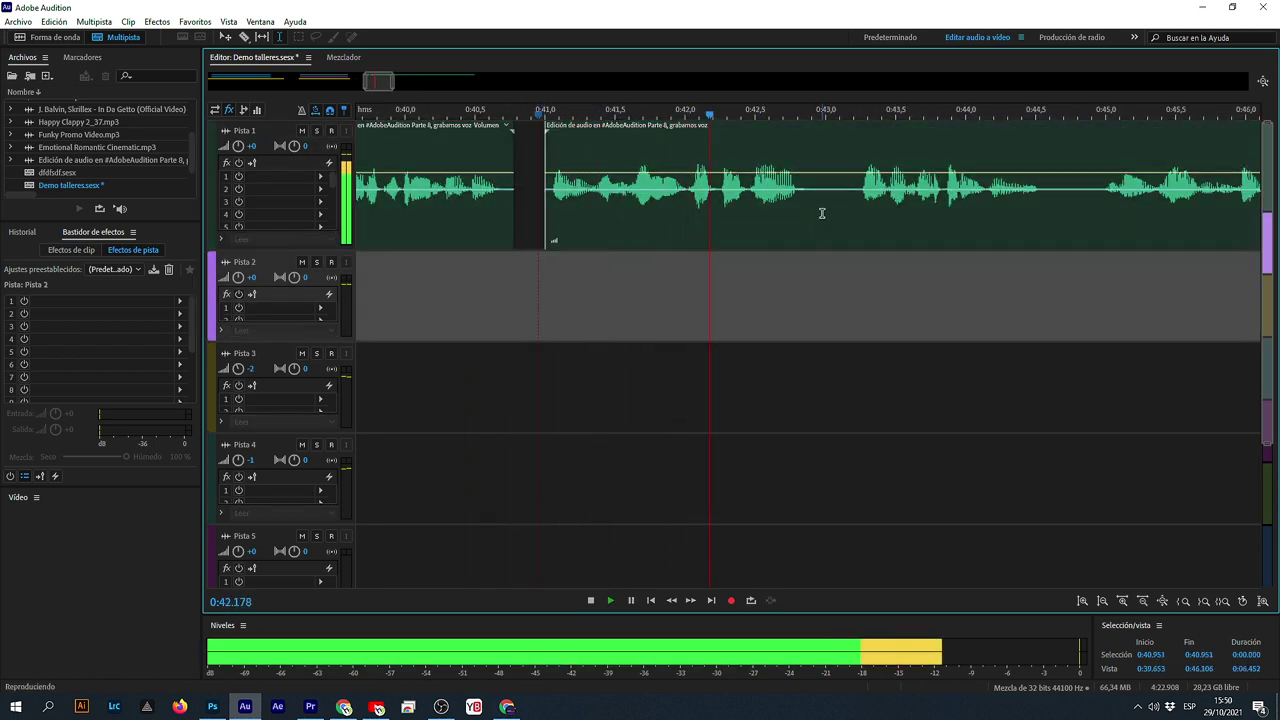
drag(826, 222, 852, 265)
key(Delete)
click(686, 290)
scroll(442, 113, down, 5)
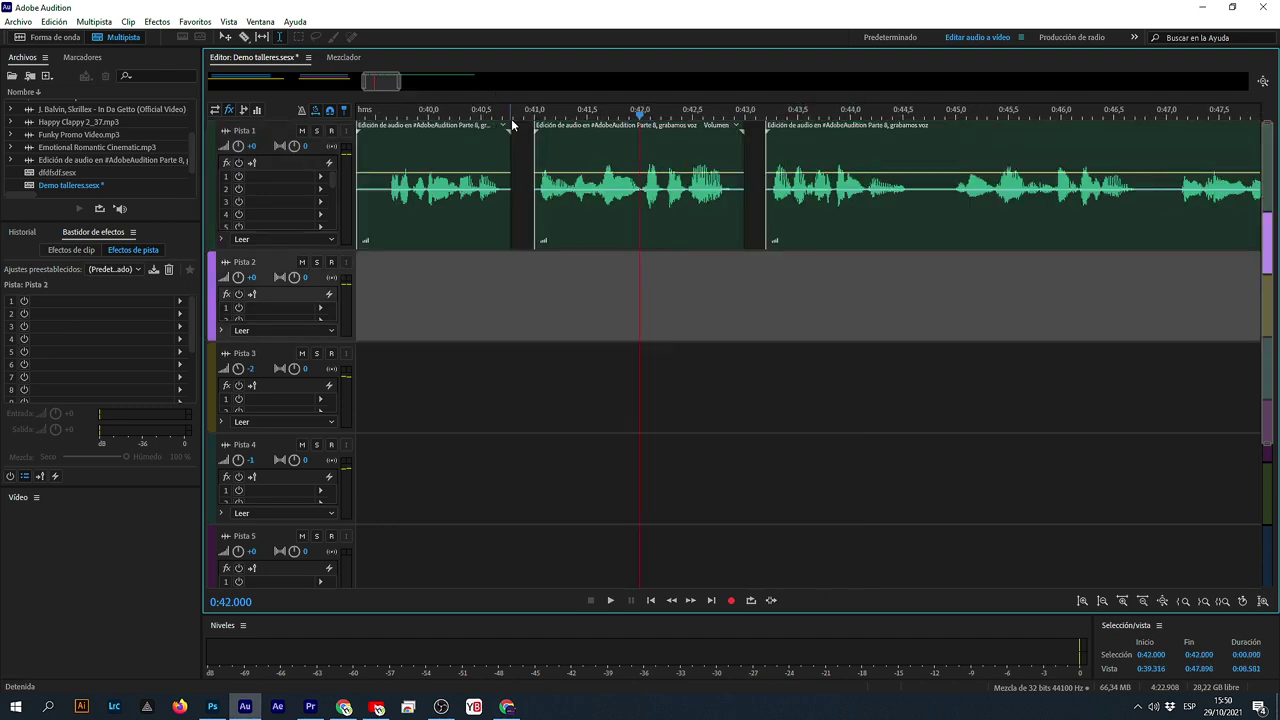
- Trim the leading silence of the first phrase clip on Pista 1 so it starts at about 0:39.58
scroll(442, 113, up, 5)
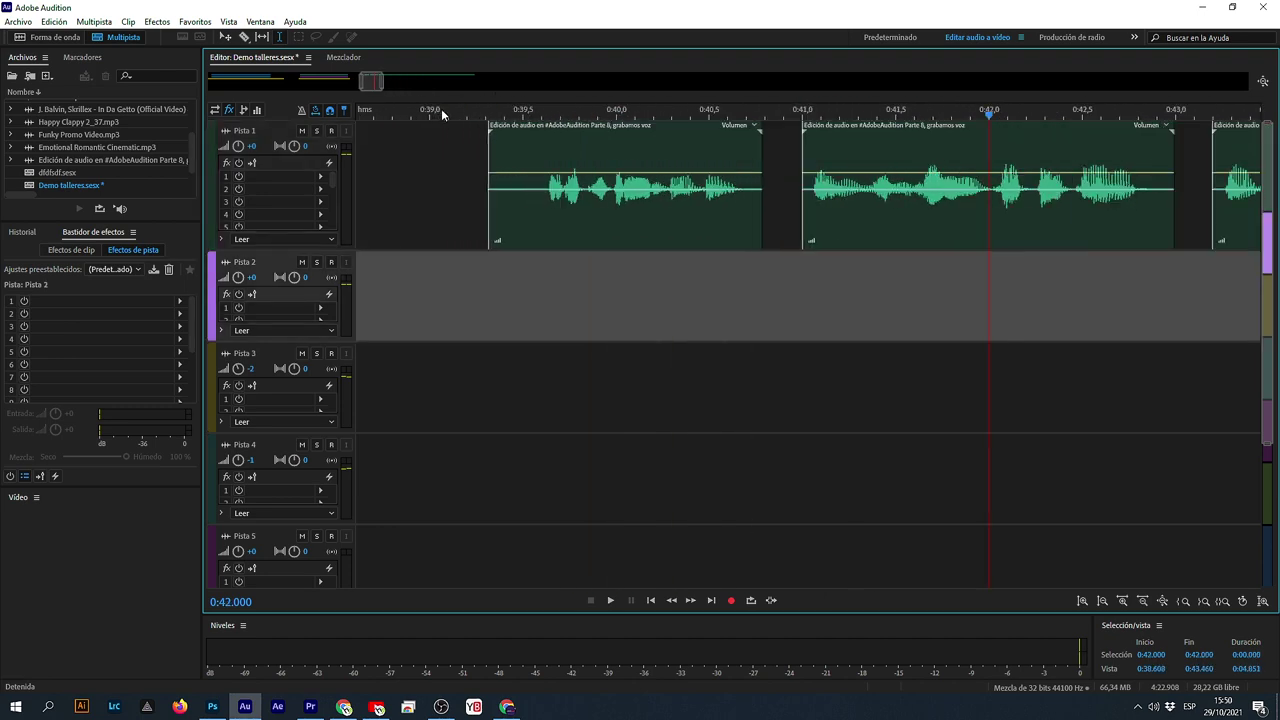
click(537, 231)
double_click(520, 200)
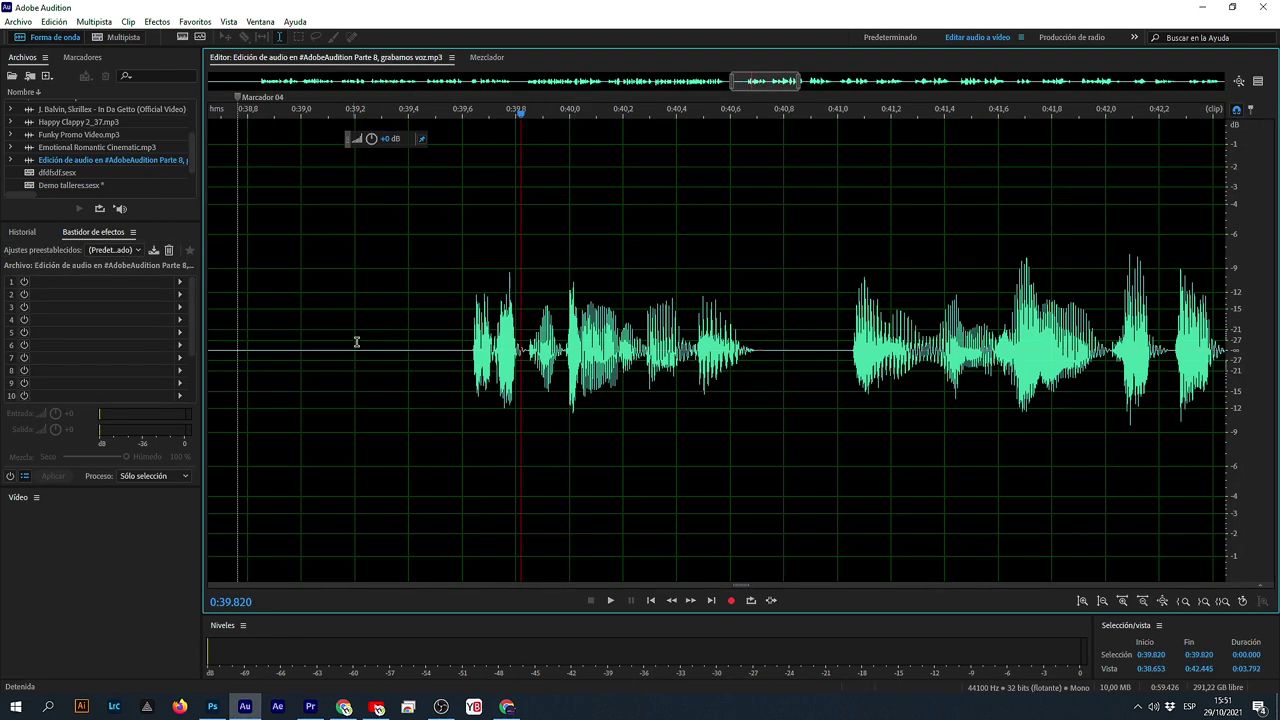
click(97, 42)
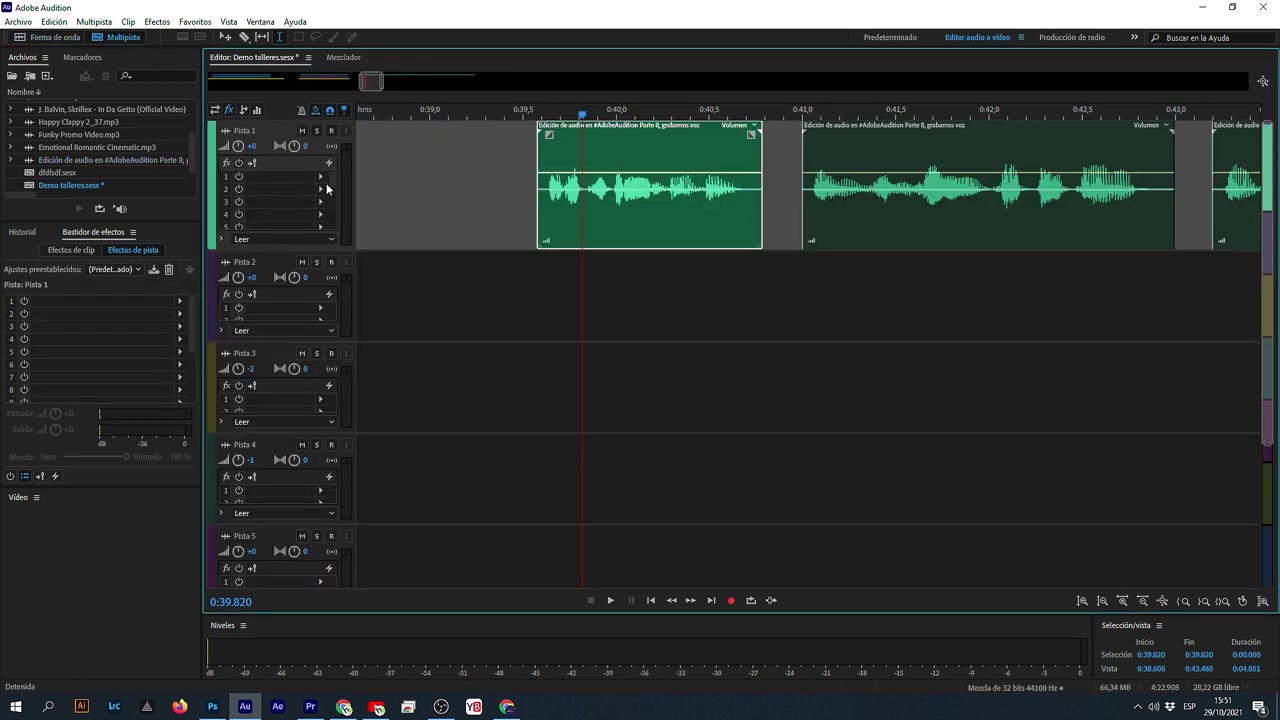
click(546, 285)
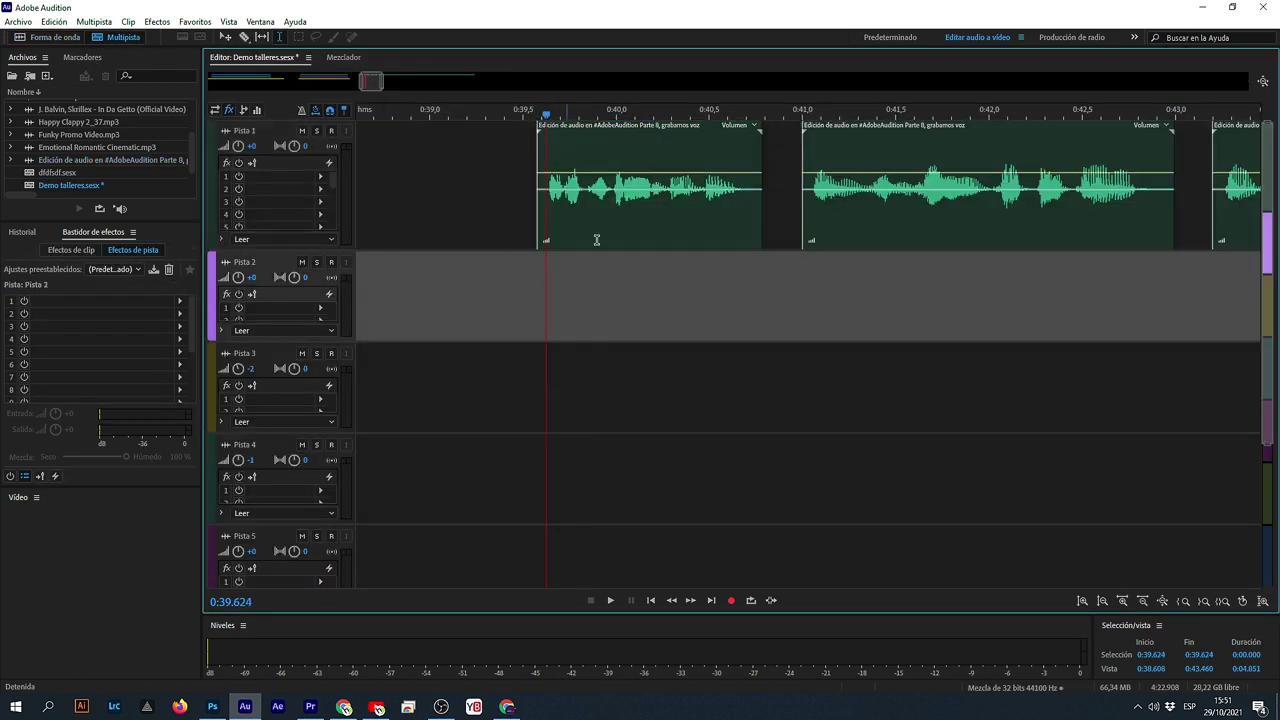
- Copy the first phrase clip from Pista 1 onto Pista 2, aligned with the start of the original at 0:39.577
click(585, 130)
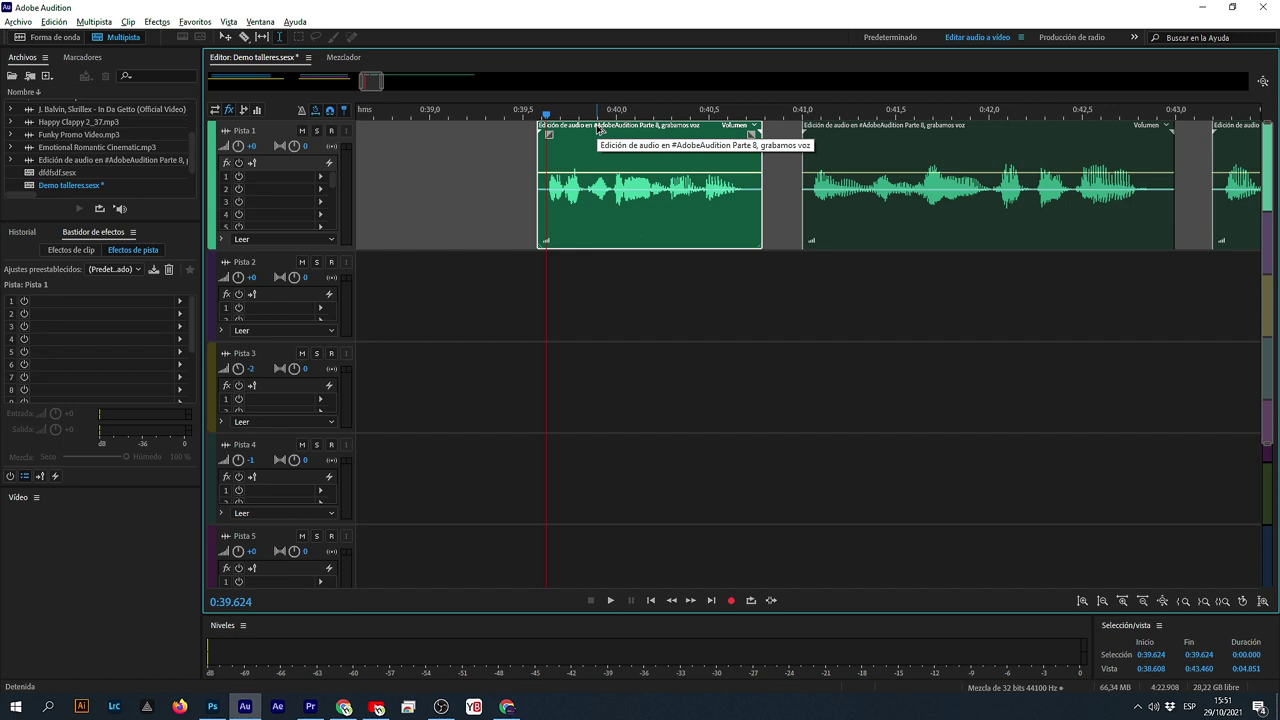
drag(599, 131, 600, 331)
click(535, 356)
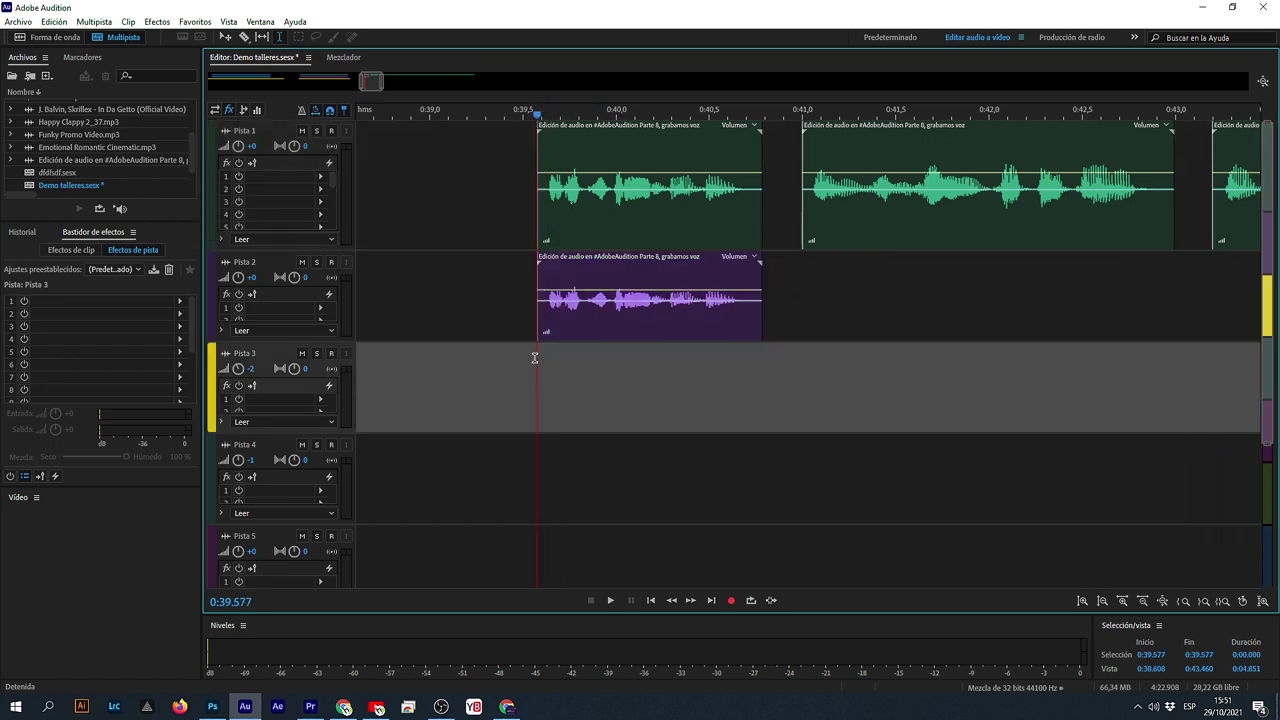
scroll(542, 115, up, 10)
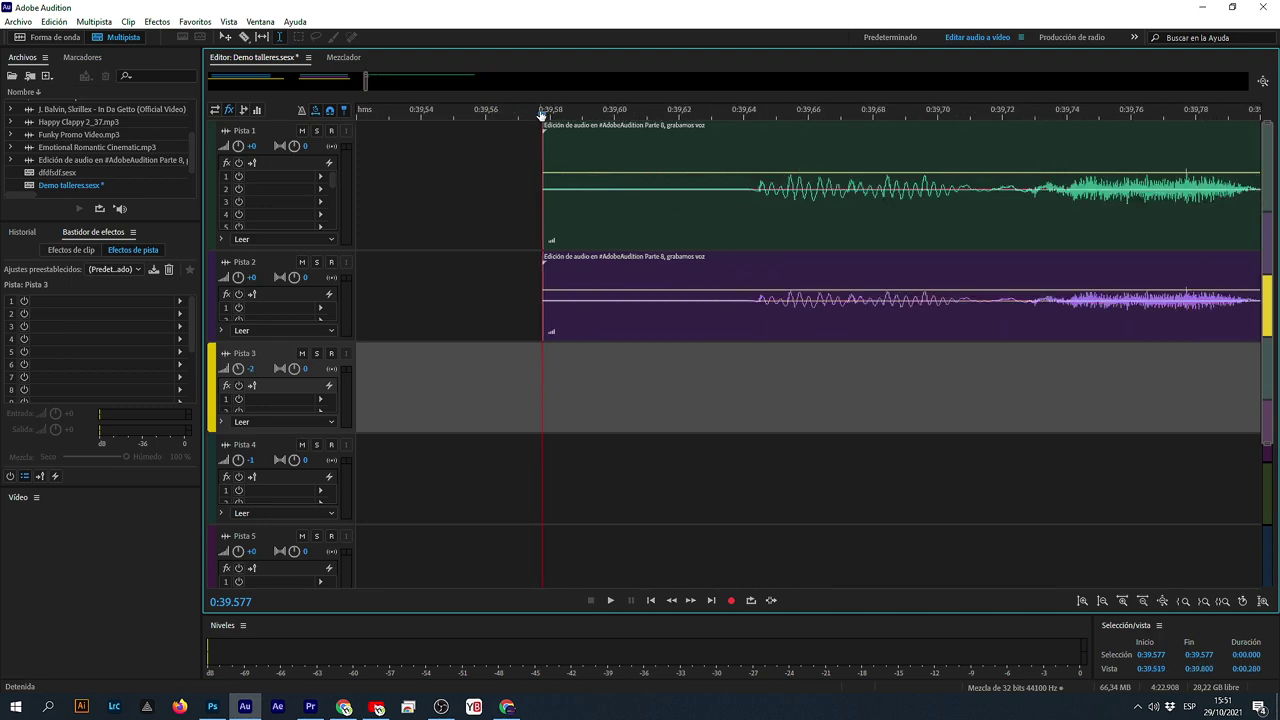
- Delay the Pista 2 copy of the first phrase so it starts at about 0:39.592, and pan it fully right
scroll(542, 115, down, 10)
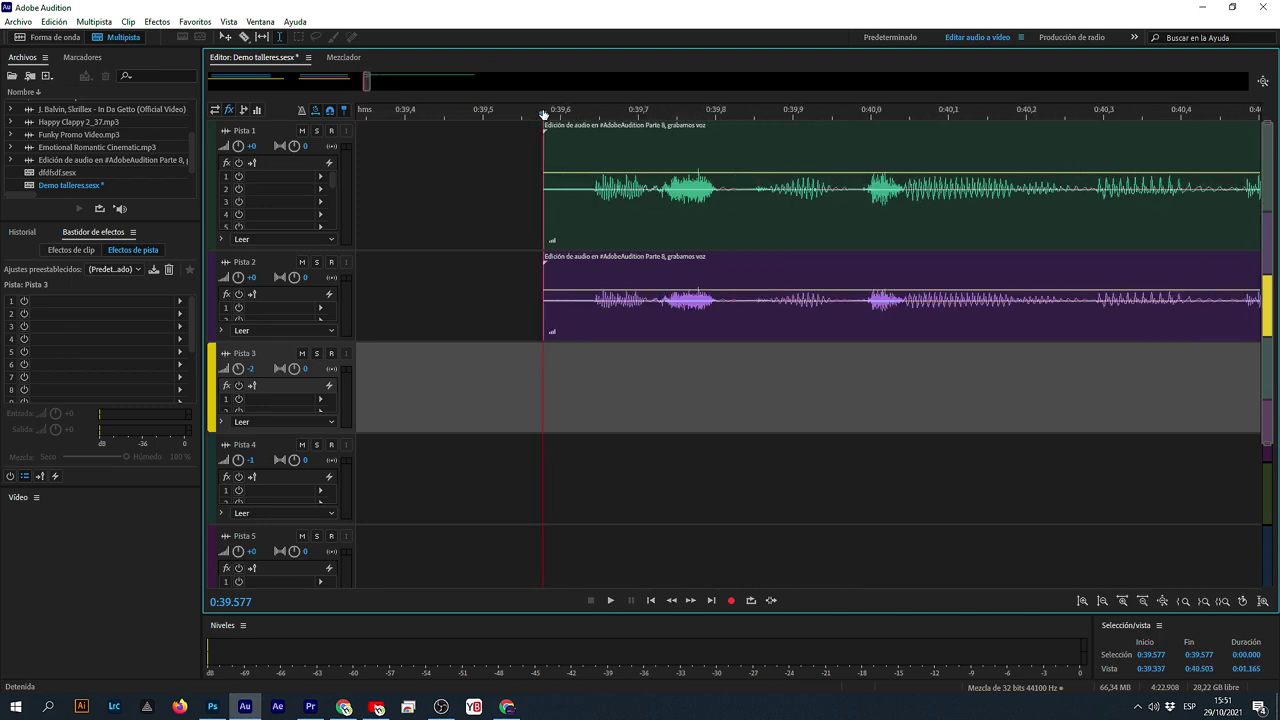
drag(582, 258, 600, 262)
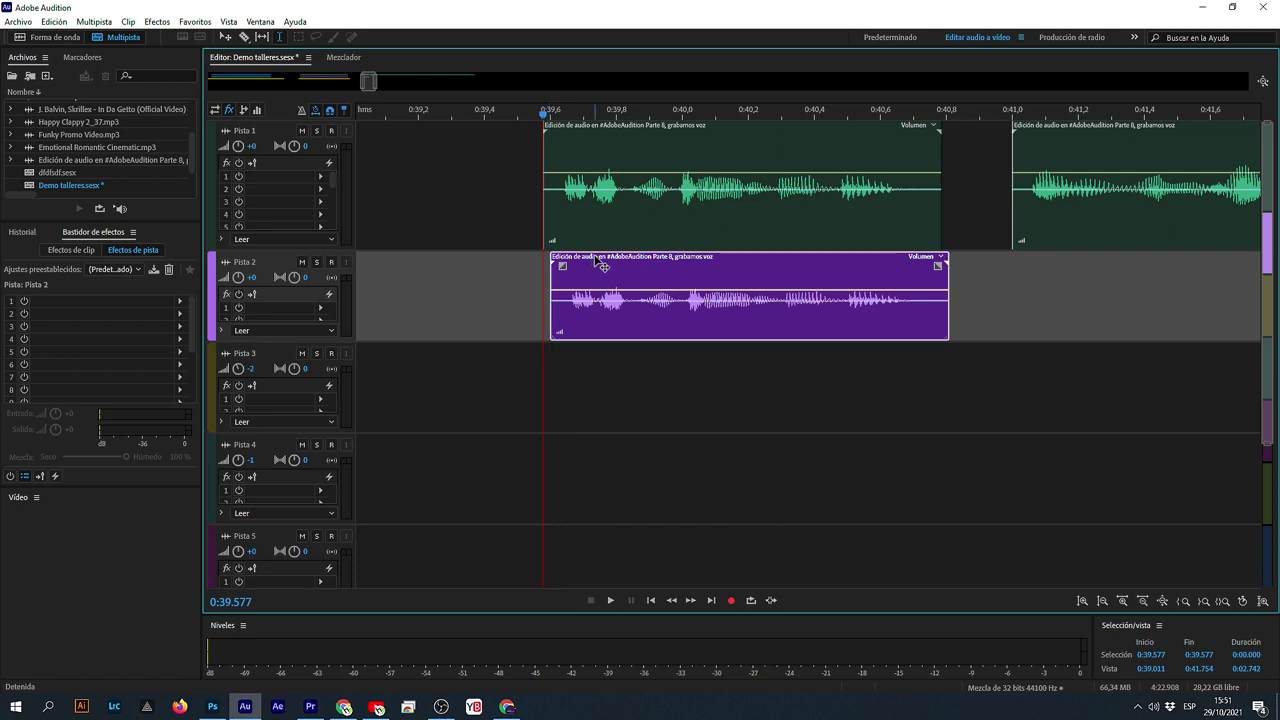
key(space)
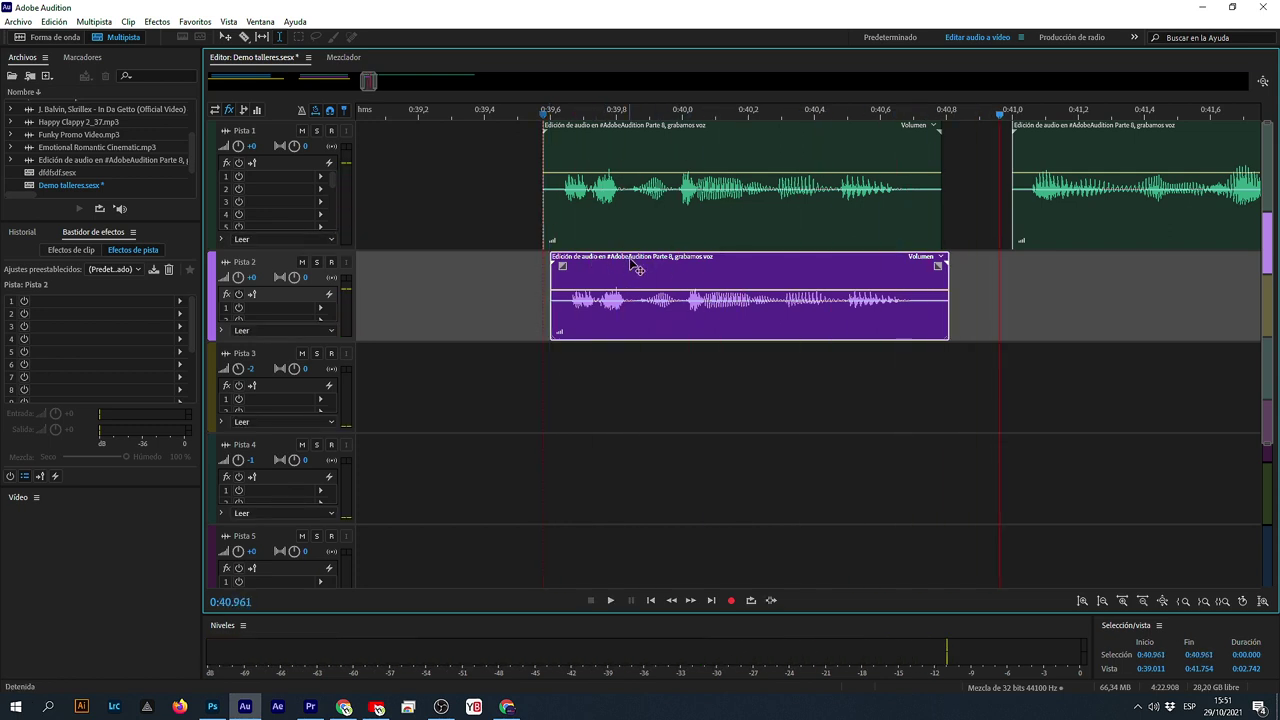
scroll(548, 104, up, 3)
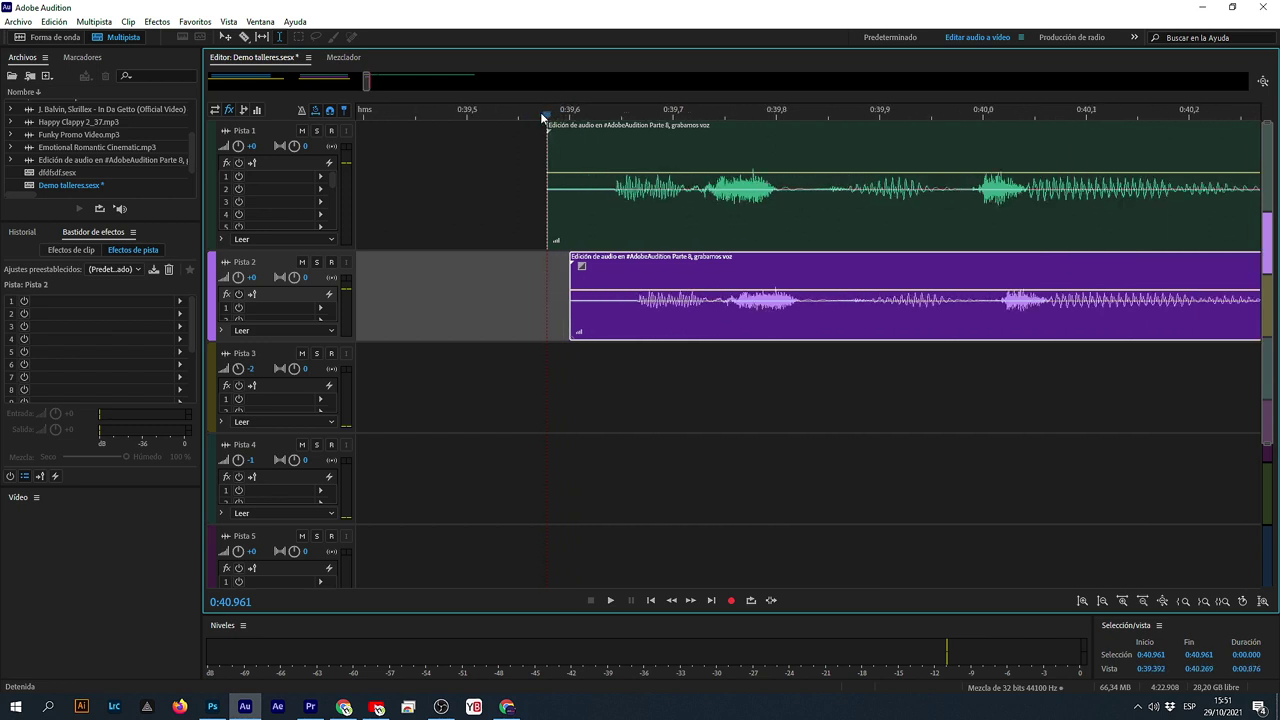
scroll(543, 118, up, 2)
drag(757, 266, 737, 360)
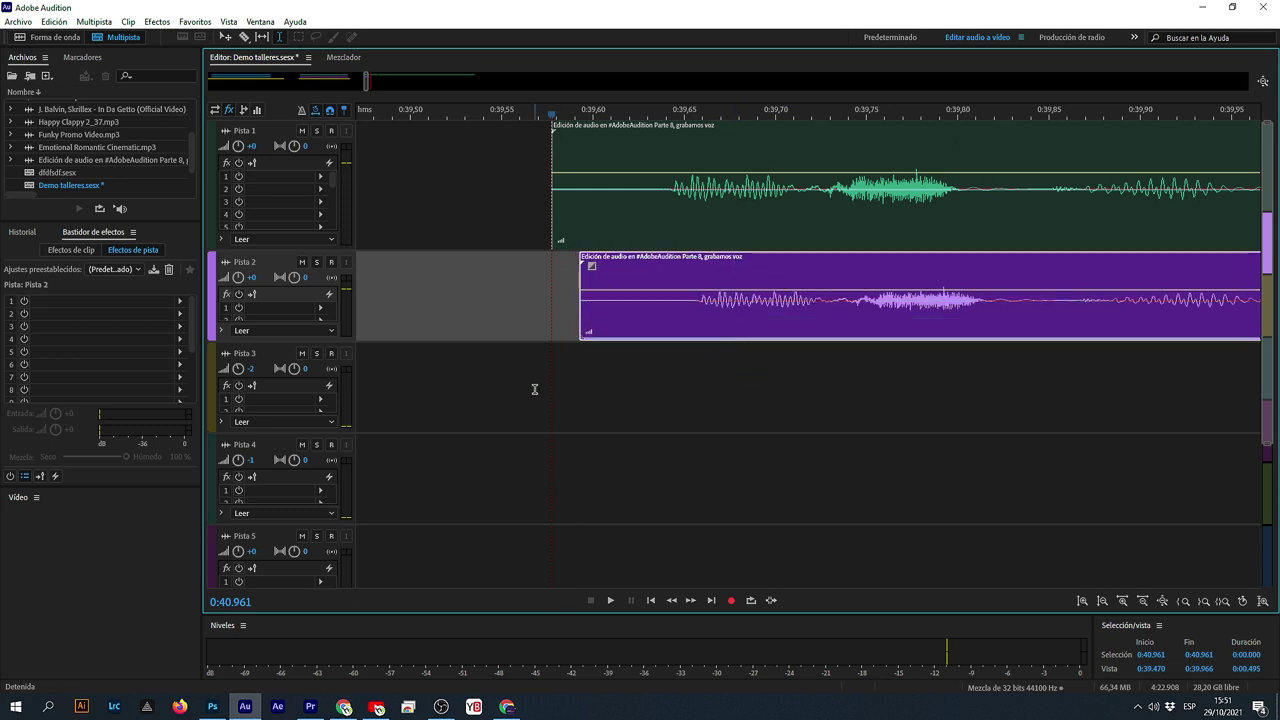
- Solo Pista 2 and listen to its first phrase clip from 0:39.592
click(317, 263)
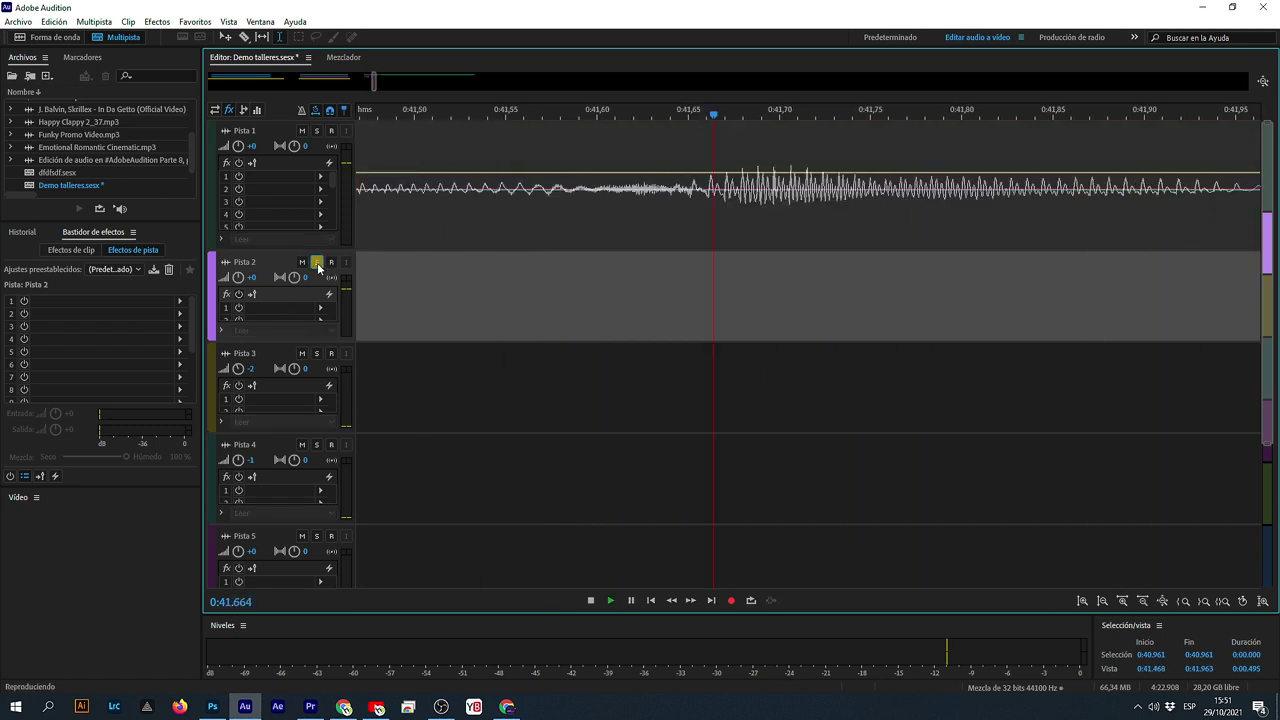
scroll(616, 387, down, 10)
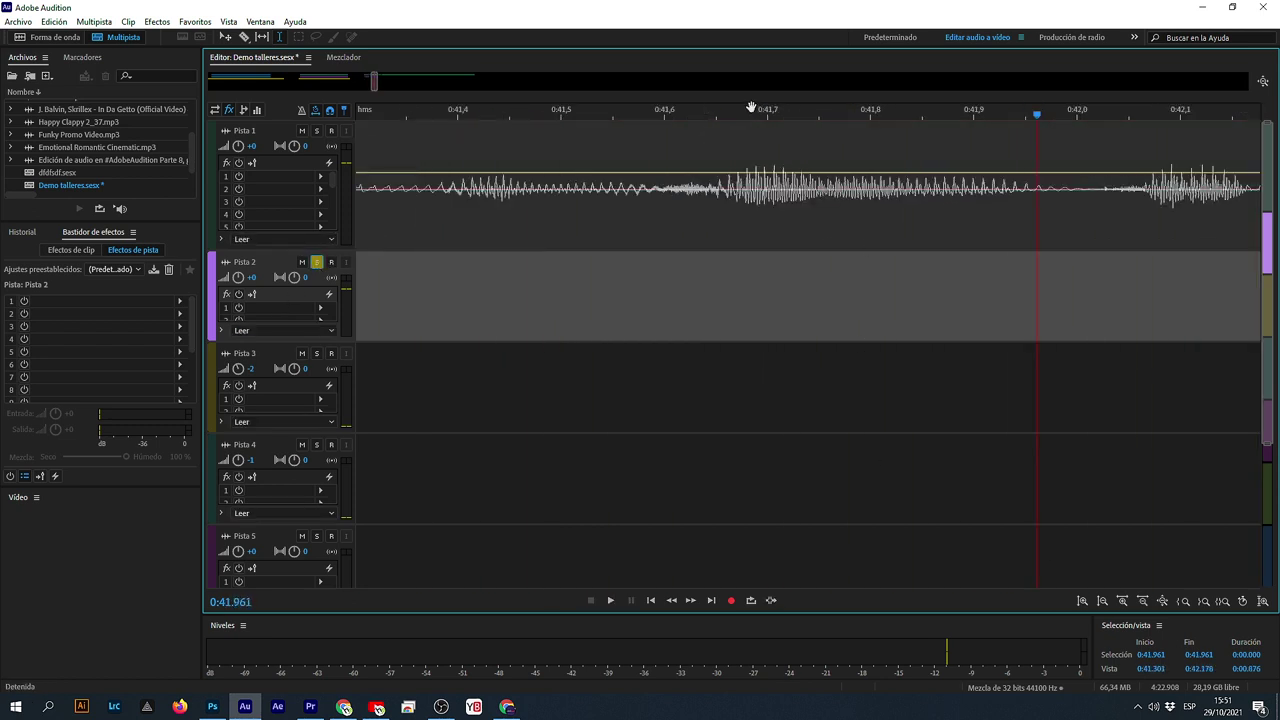
click(589, 381)
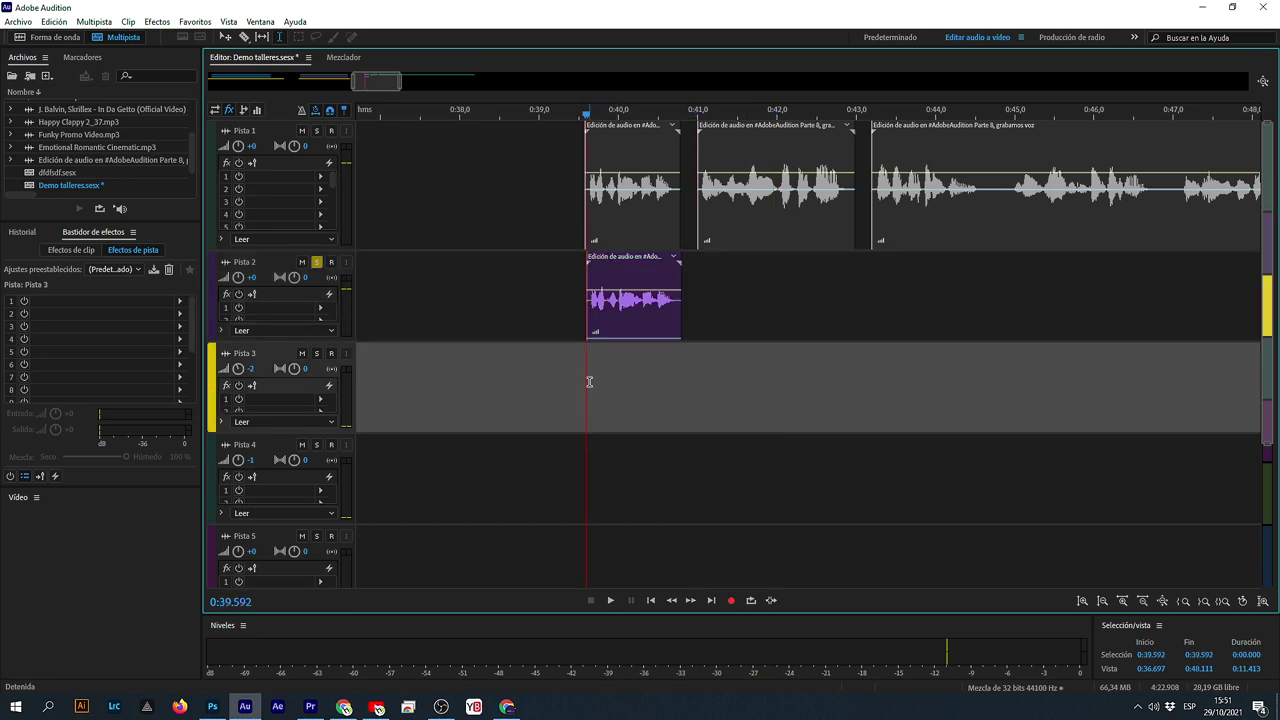
key(space)
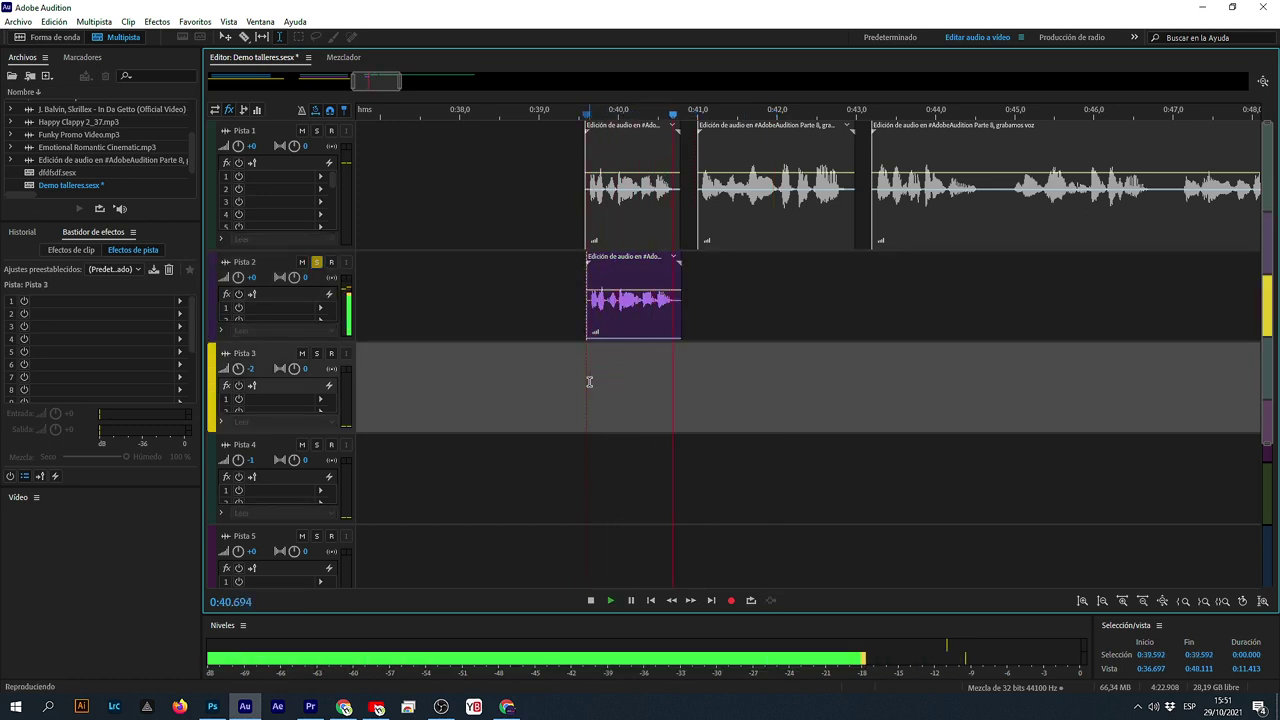
key(space)
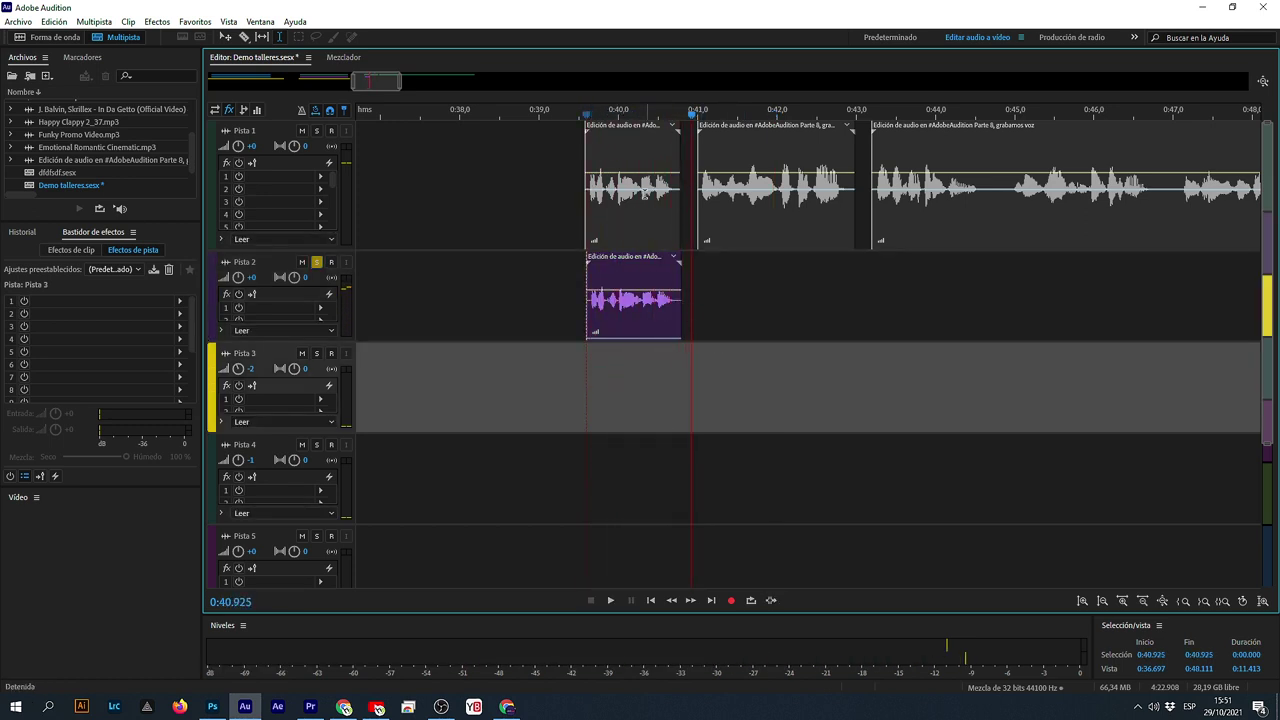
- Turn off the solo on Pista 2 and copy its phrase clip onto Pista 3 with the same start time
scroll(601, 117, up, 6)
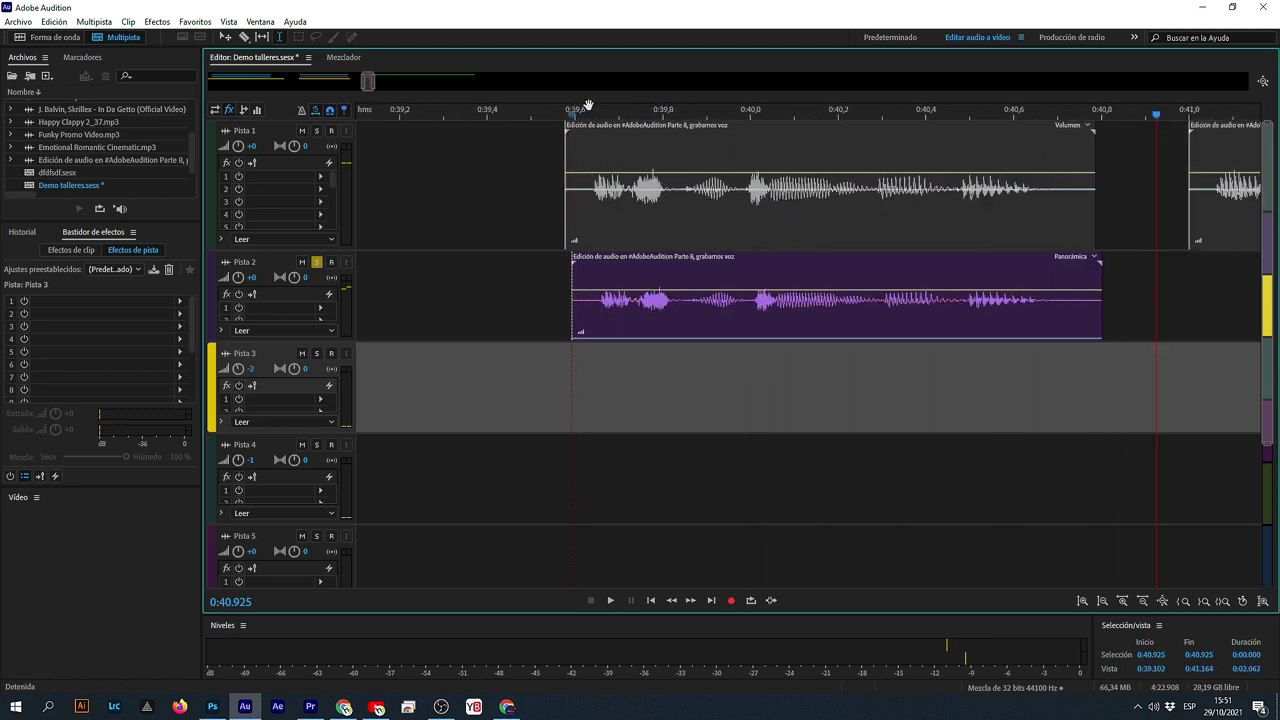
click(645, 265)
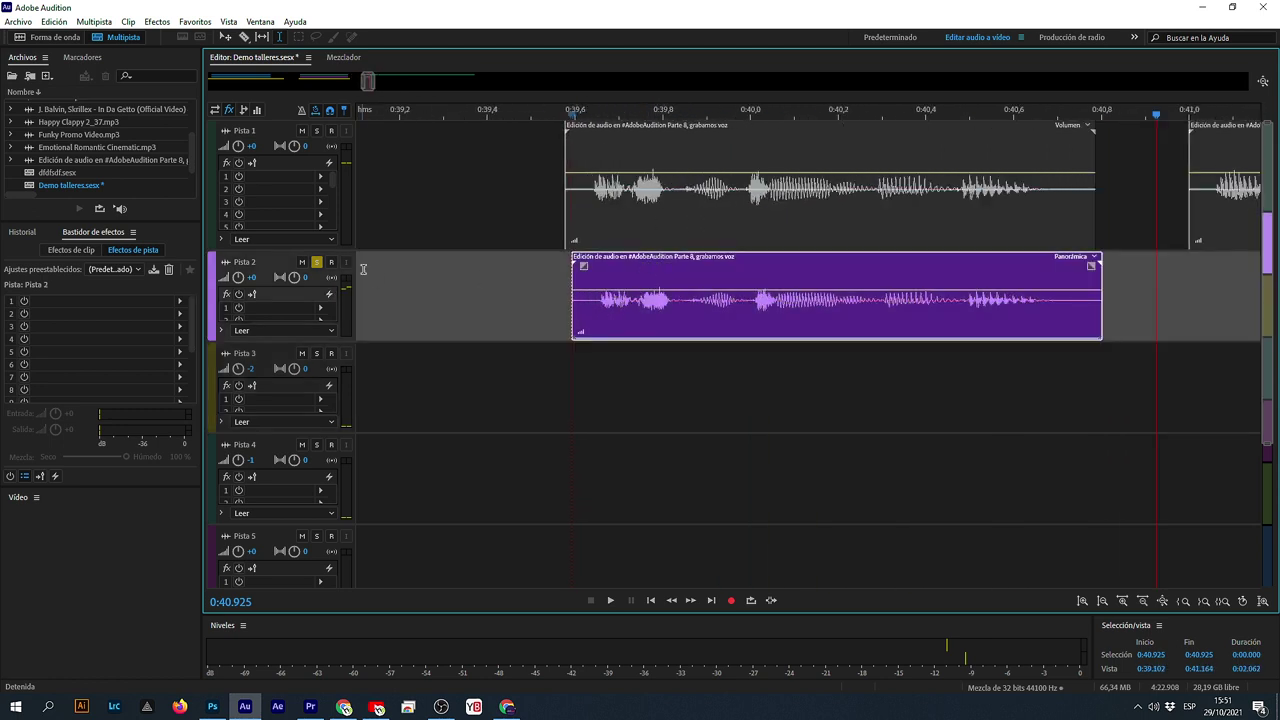
click(316, 262)
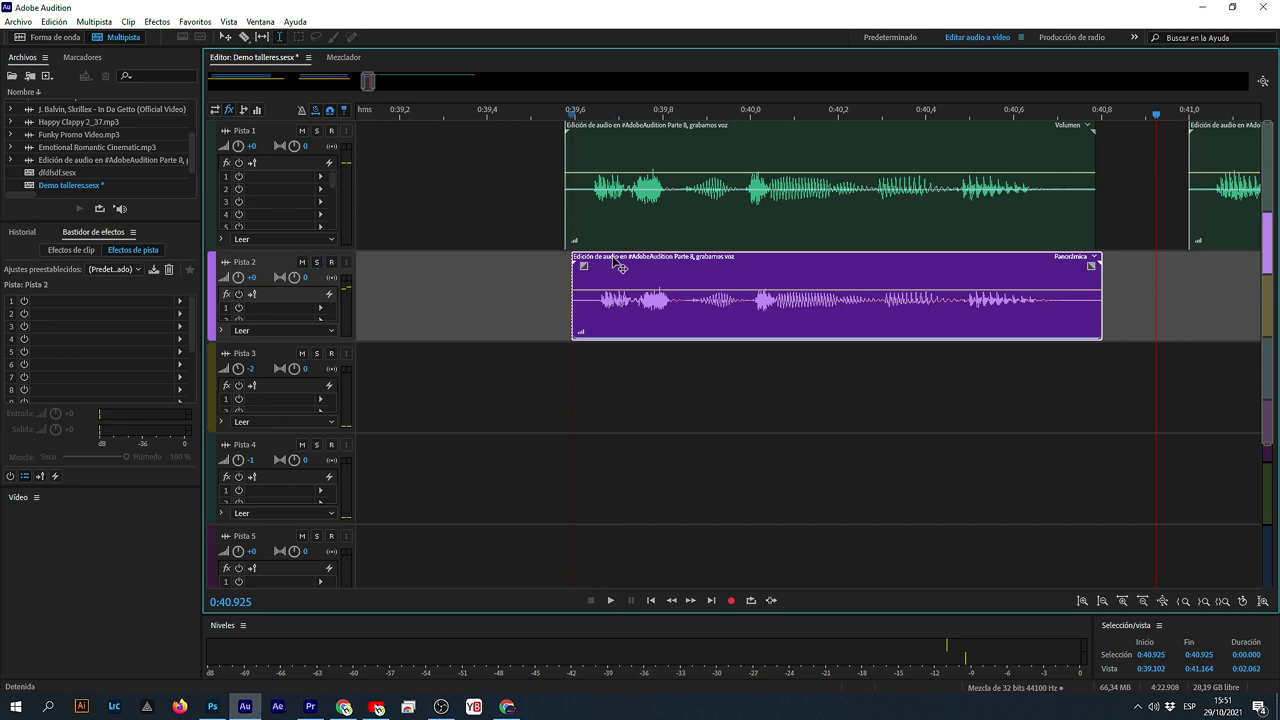
drag(617, 262, 591, 367)
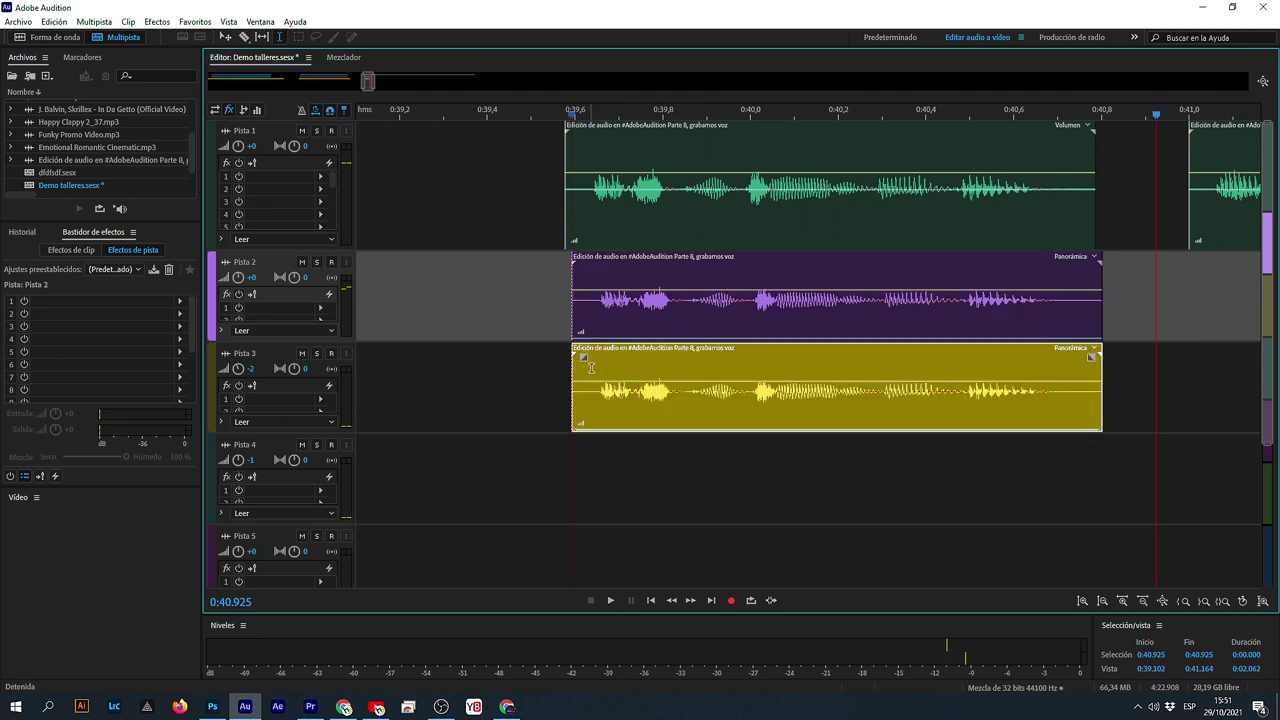
- Pan the first phrase clip on Pista 1 to L100 and copy it onto Pista 4, aligned at 0:39.577
click(617, 221)
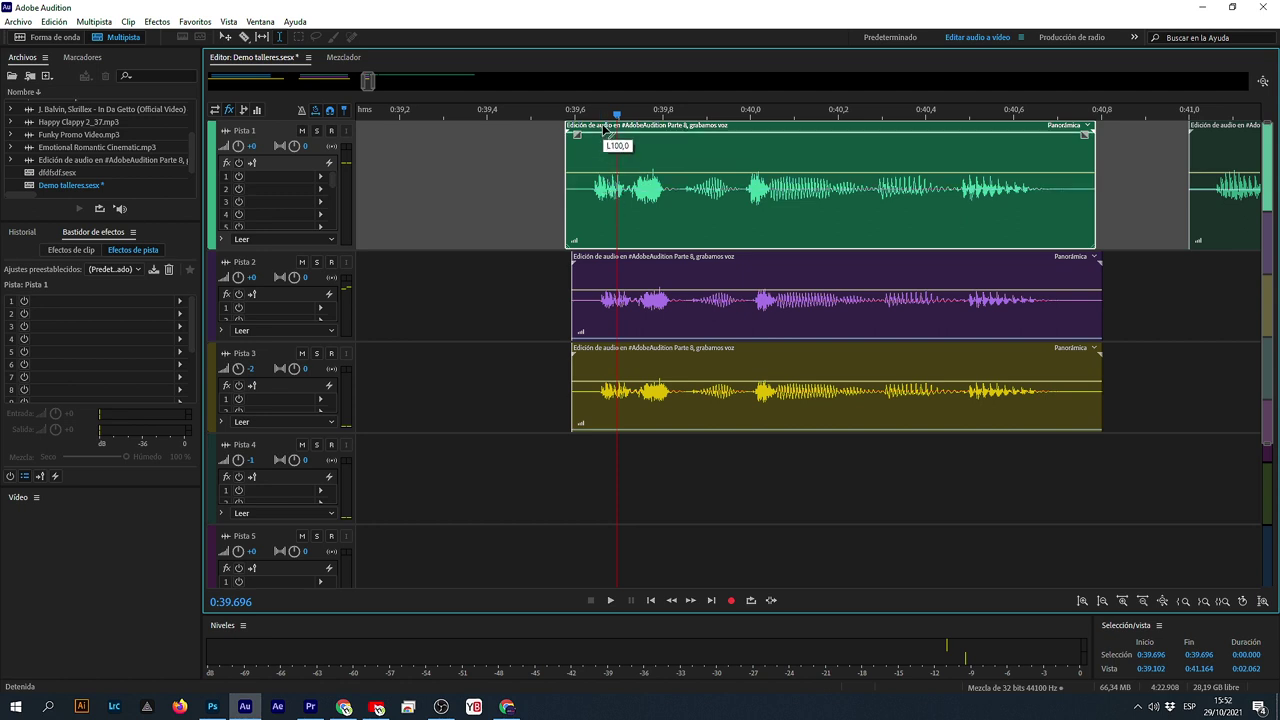
drag(604, 139, 604, 453)
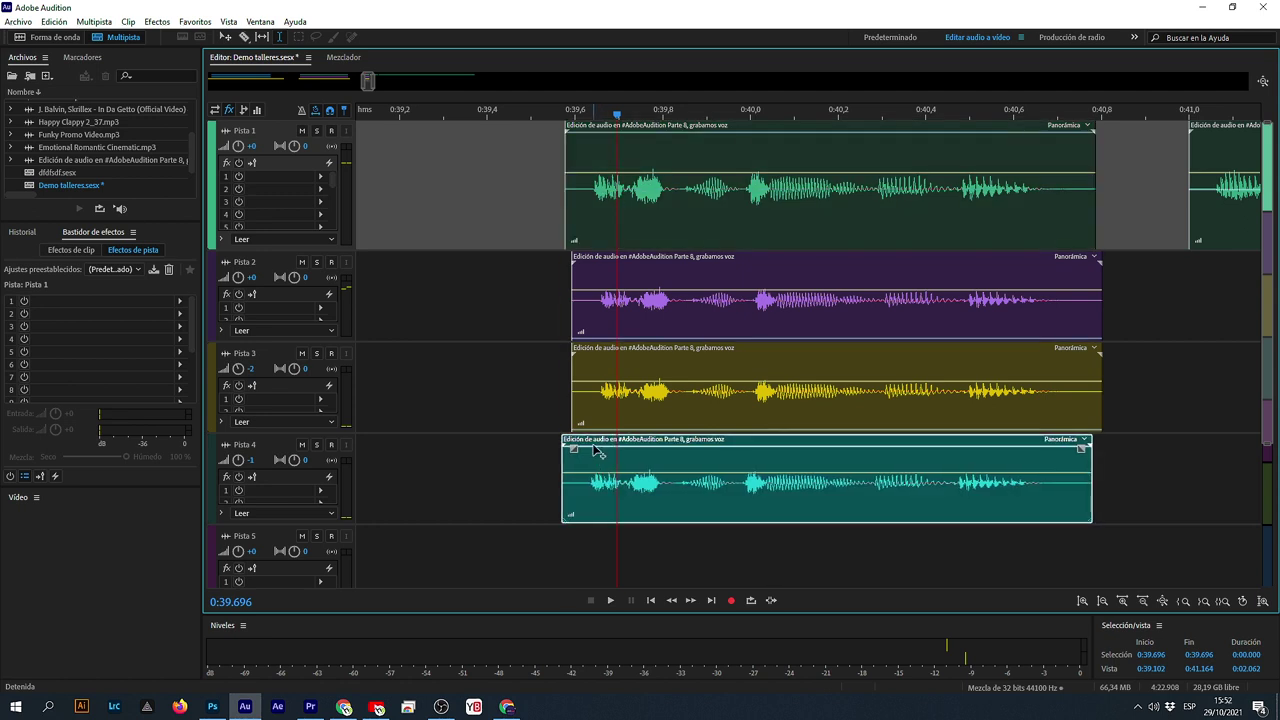
click(601, 447)
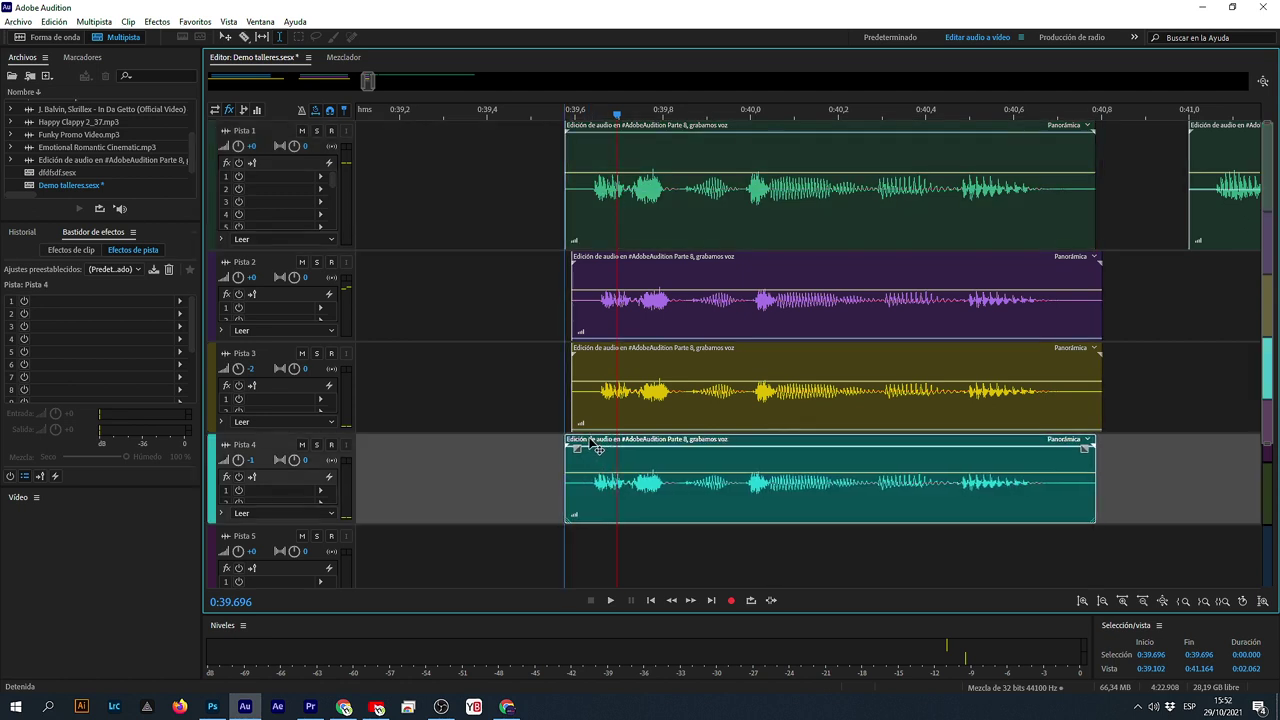
click(564, 537)
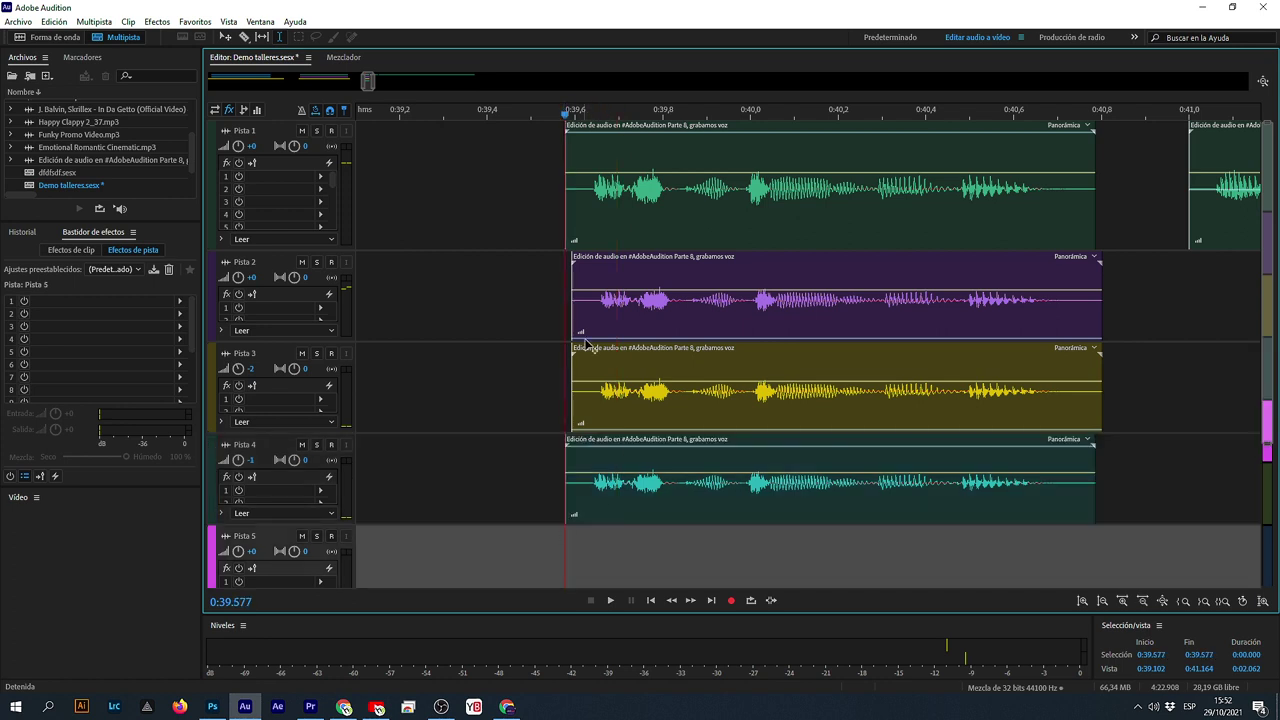
- Recolour the phrase clip on Pista 3 purple to match the clip on Pista 2
key(alt)
scroll(601, 108, up, 5)
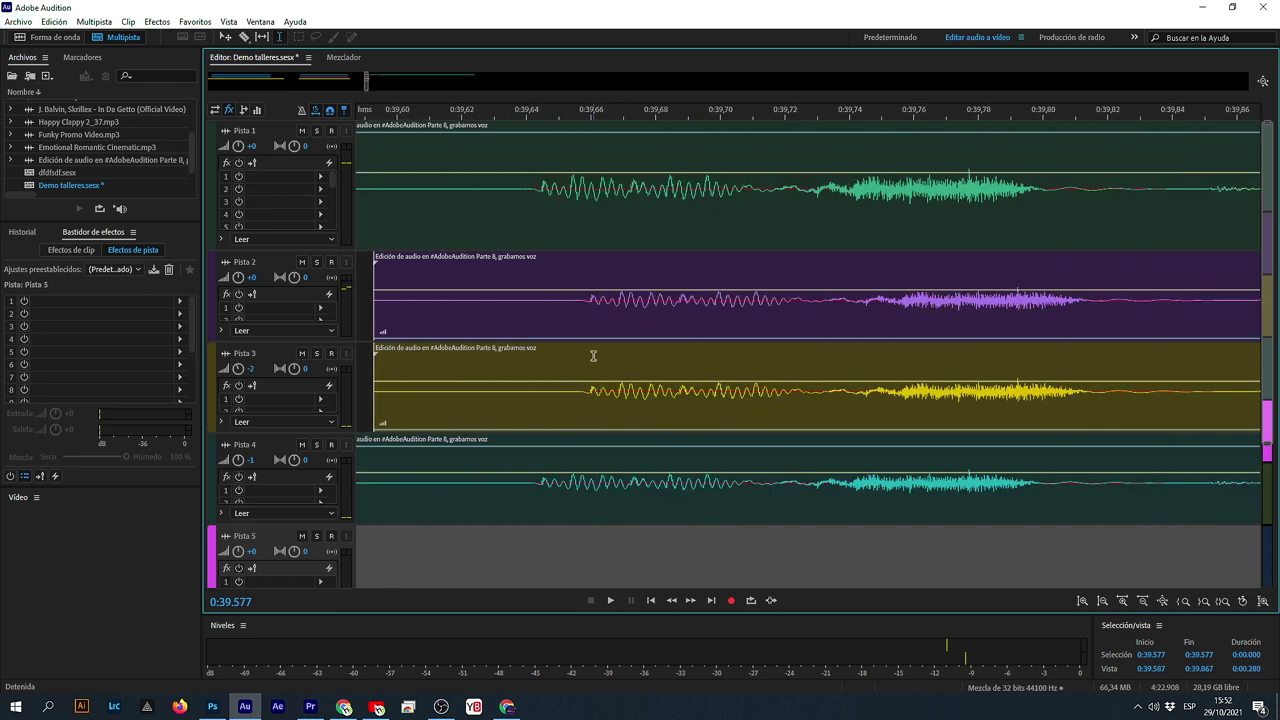
scroll(585, 117, down, 3)
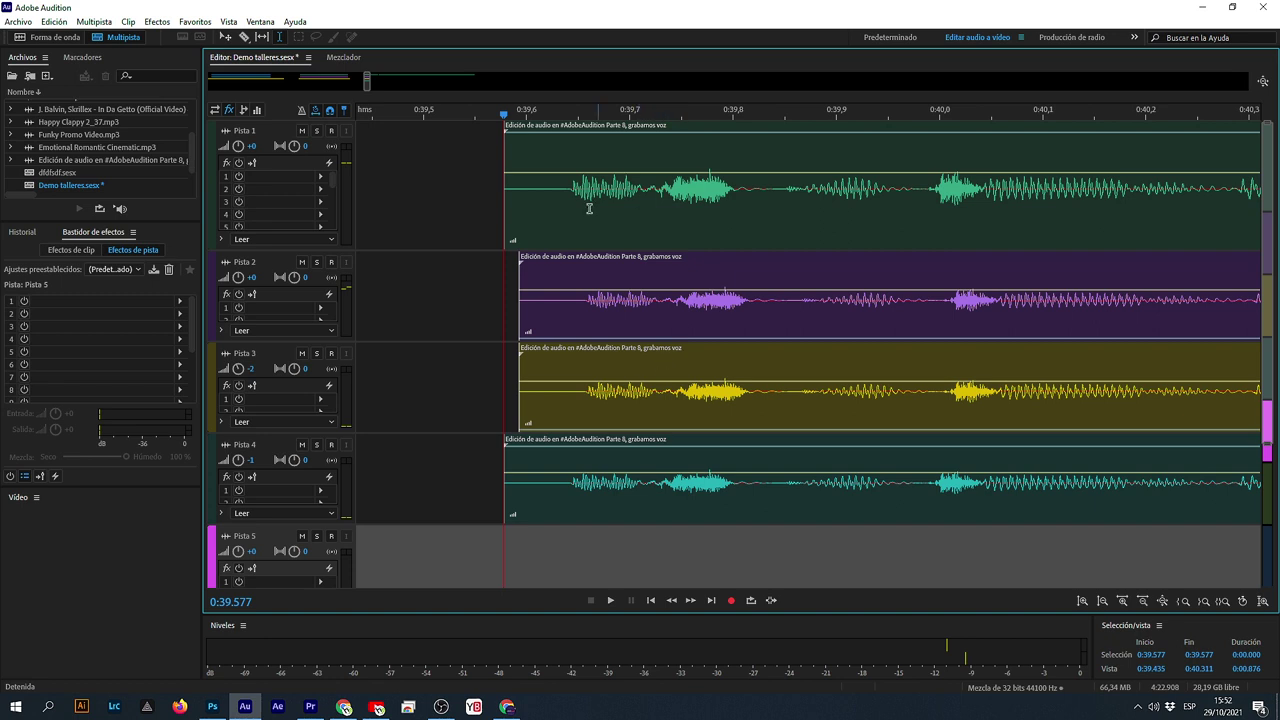
click(548, 298)
drag(557, 370, 596, 368)
right_click(627, 368)
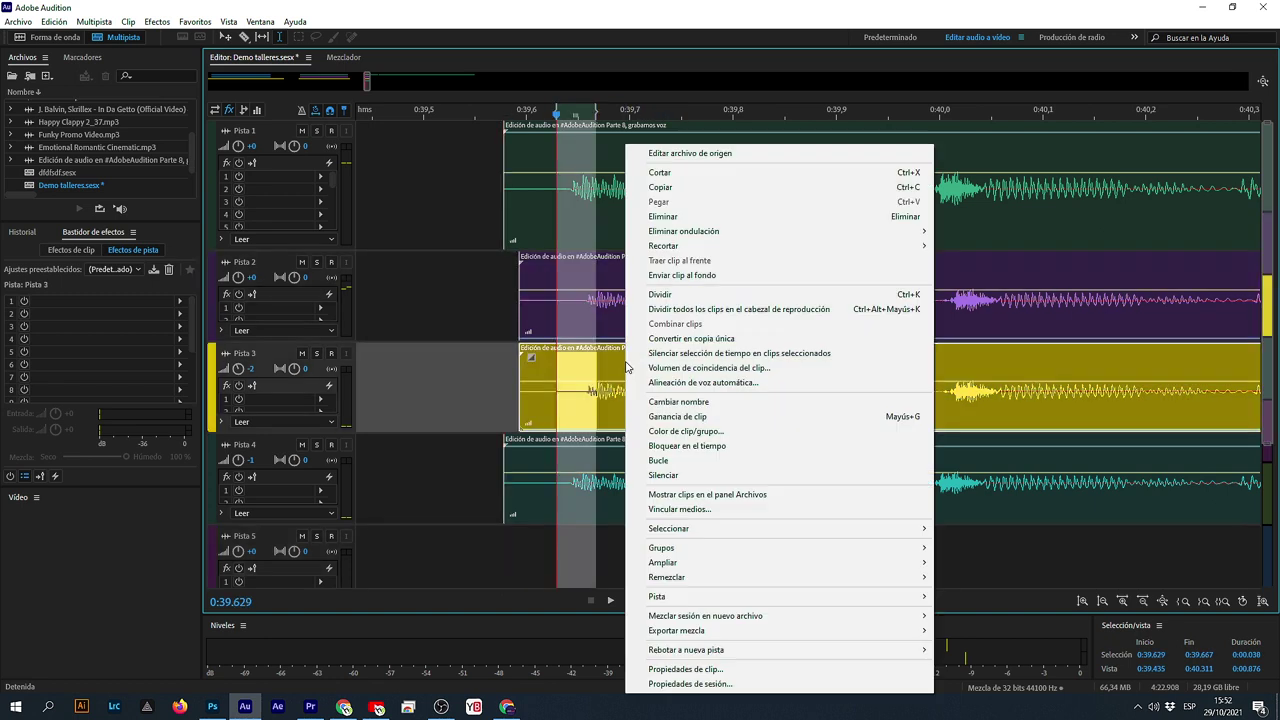
click(724, 432)
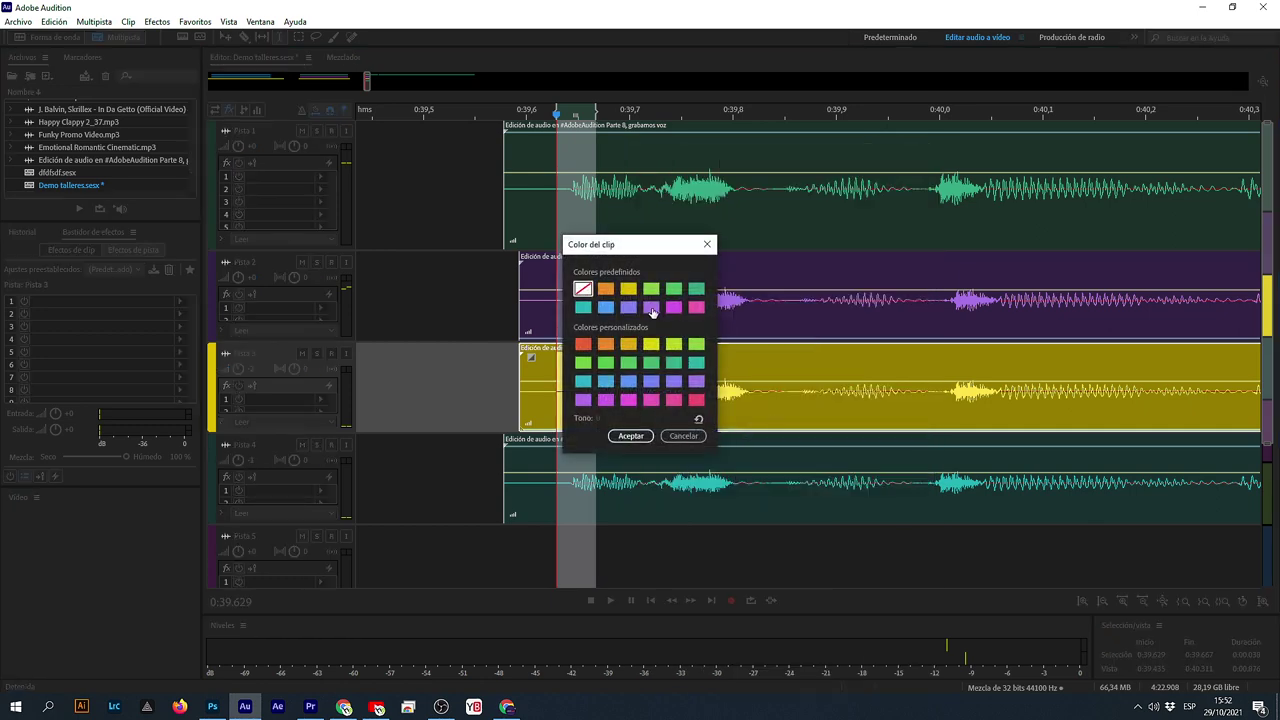
click(651, 307)
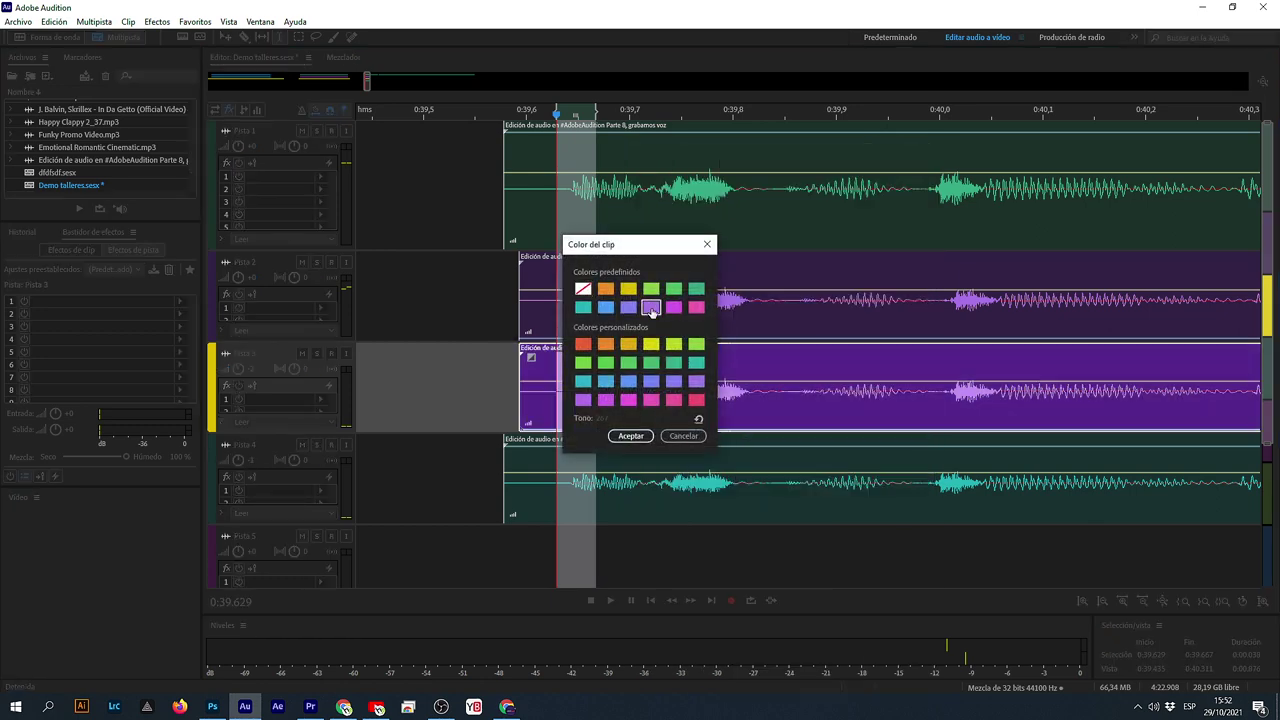
click(631, 436)
click(445, 321)
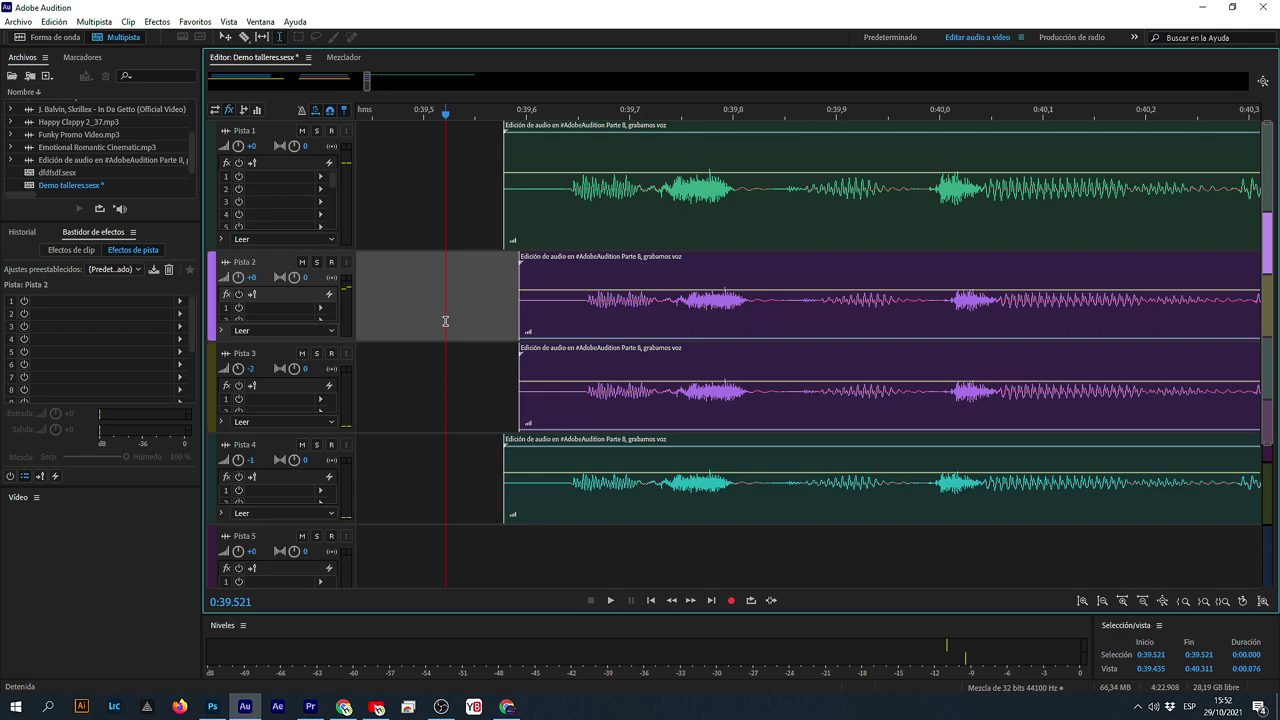
- Play the four layered clips from 0:39.577 and again from 0:39.481, continuing into the single-track second phrase for comparison
click(543, 483)
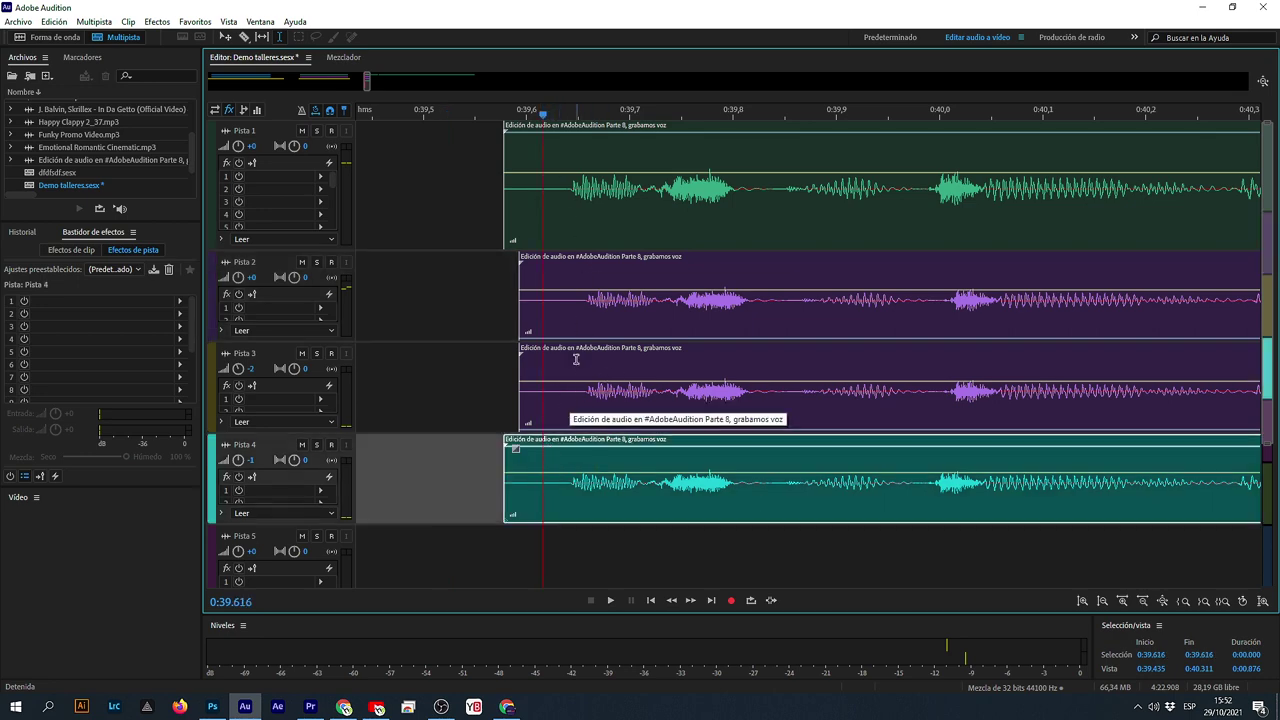
scroll(517, 116, down, 3)
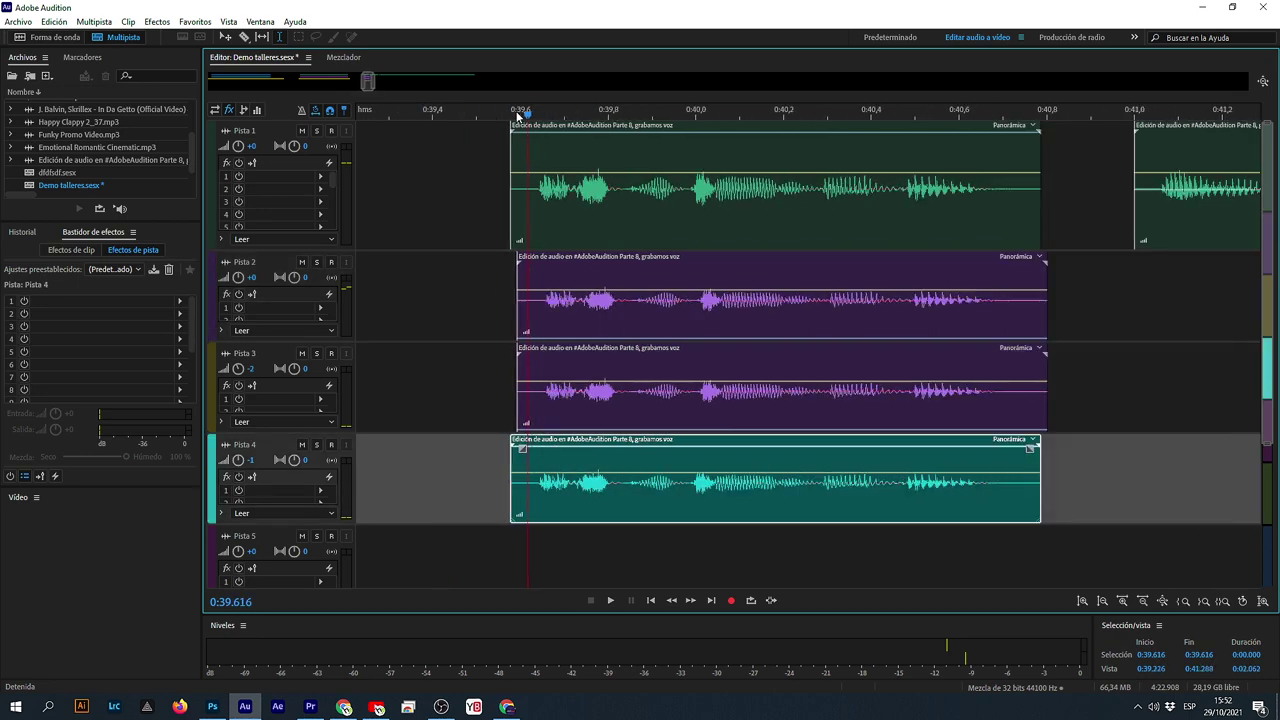
scroll(517, 116, down, 4)
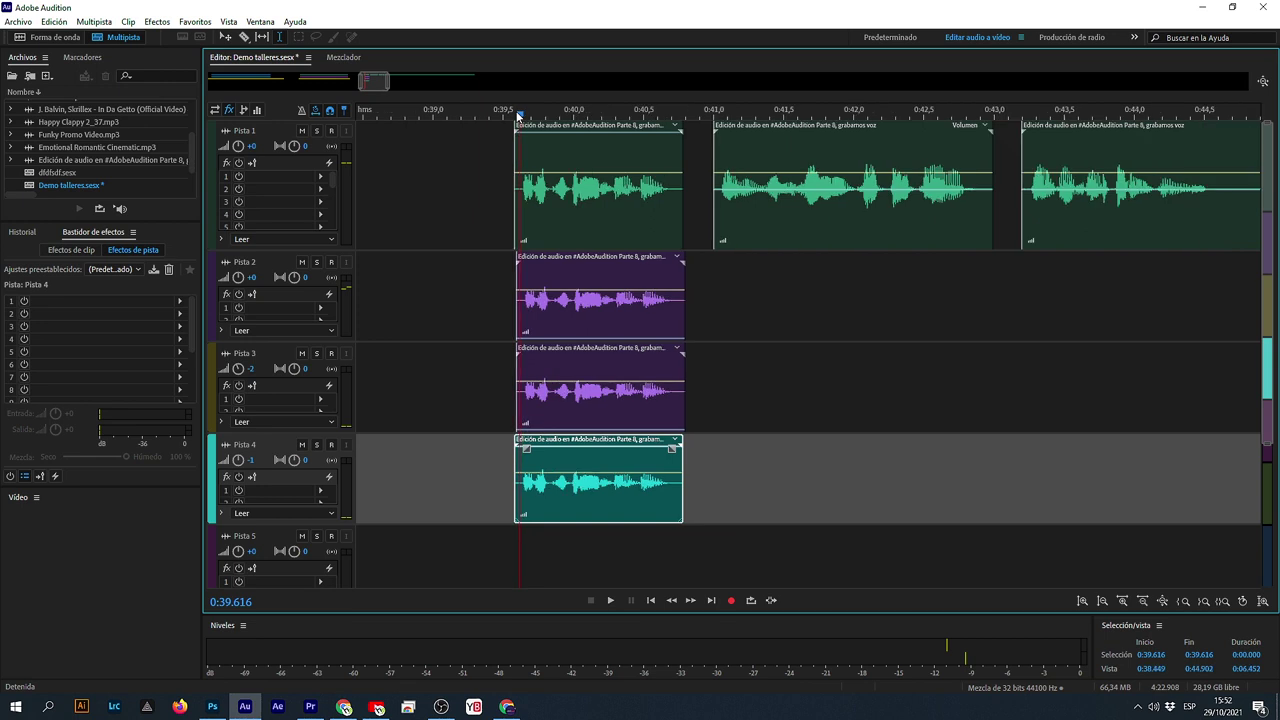
click(511, 537)
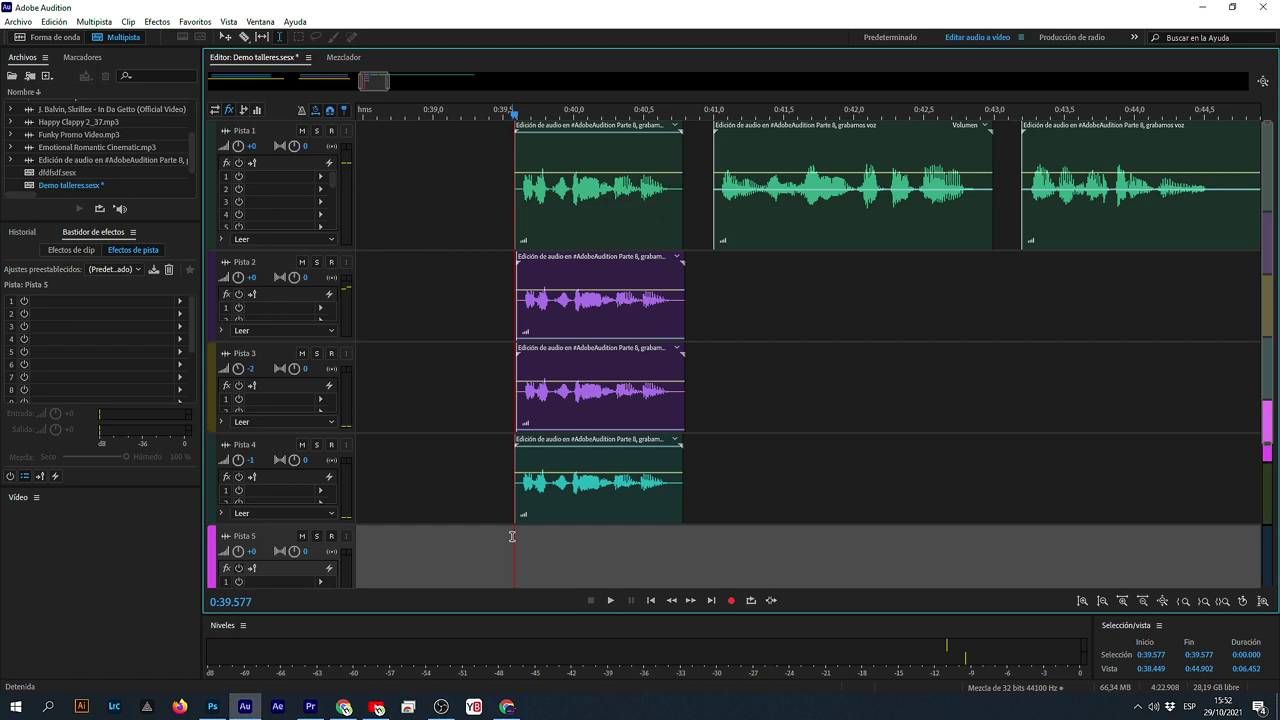
key(space)
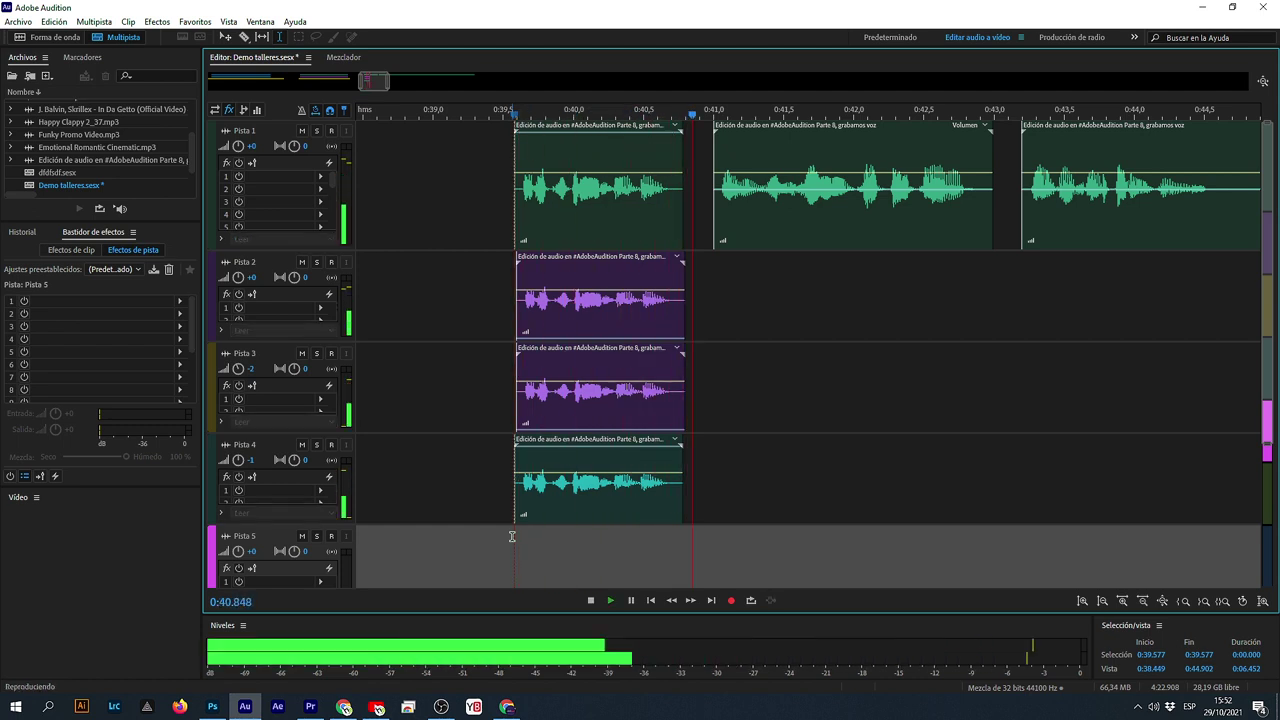
key(space)
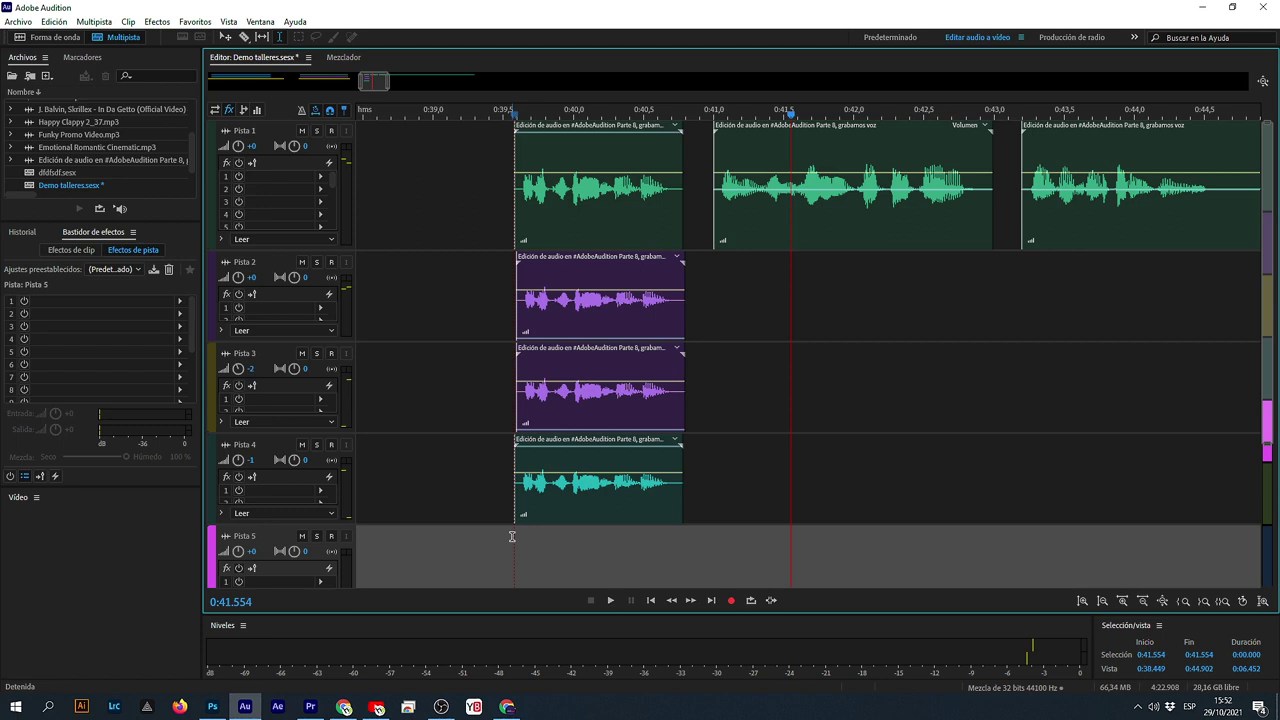
click(502, 117)
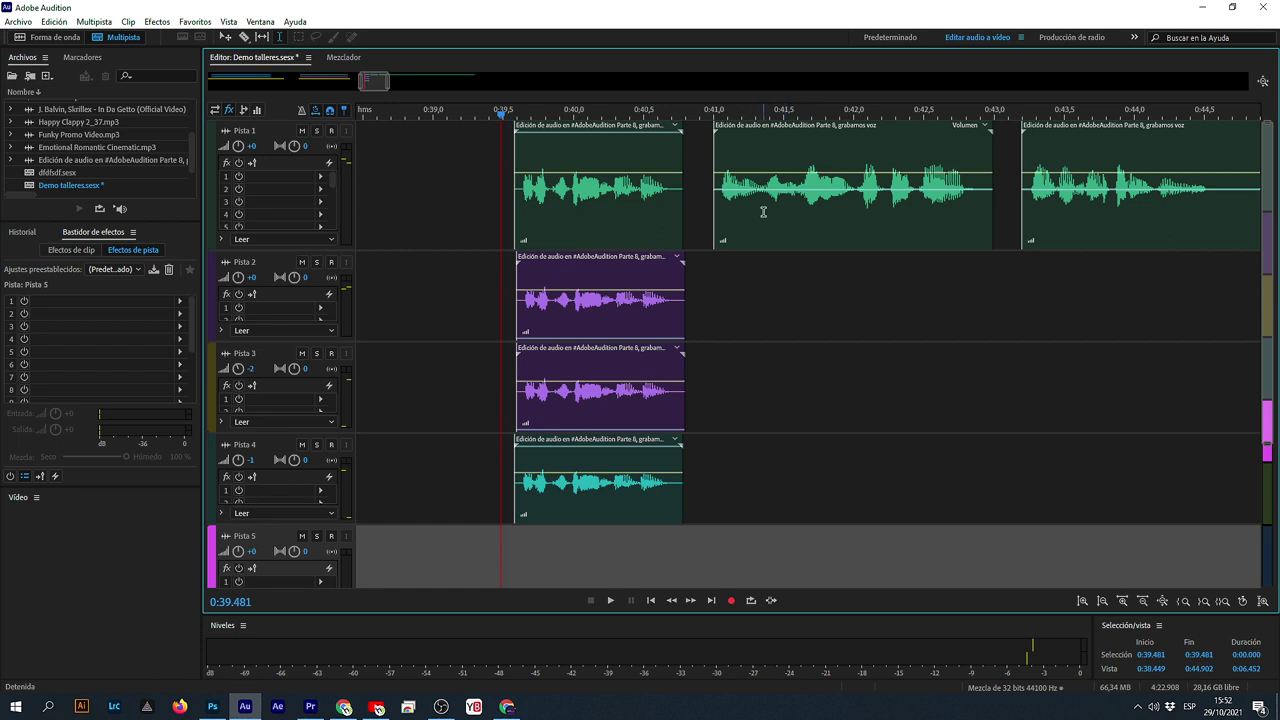
key(space)
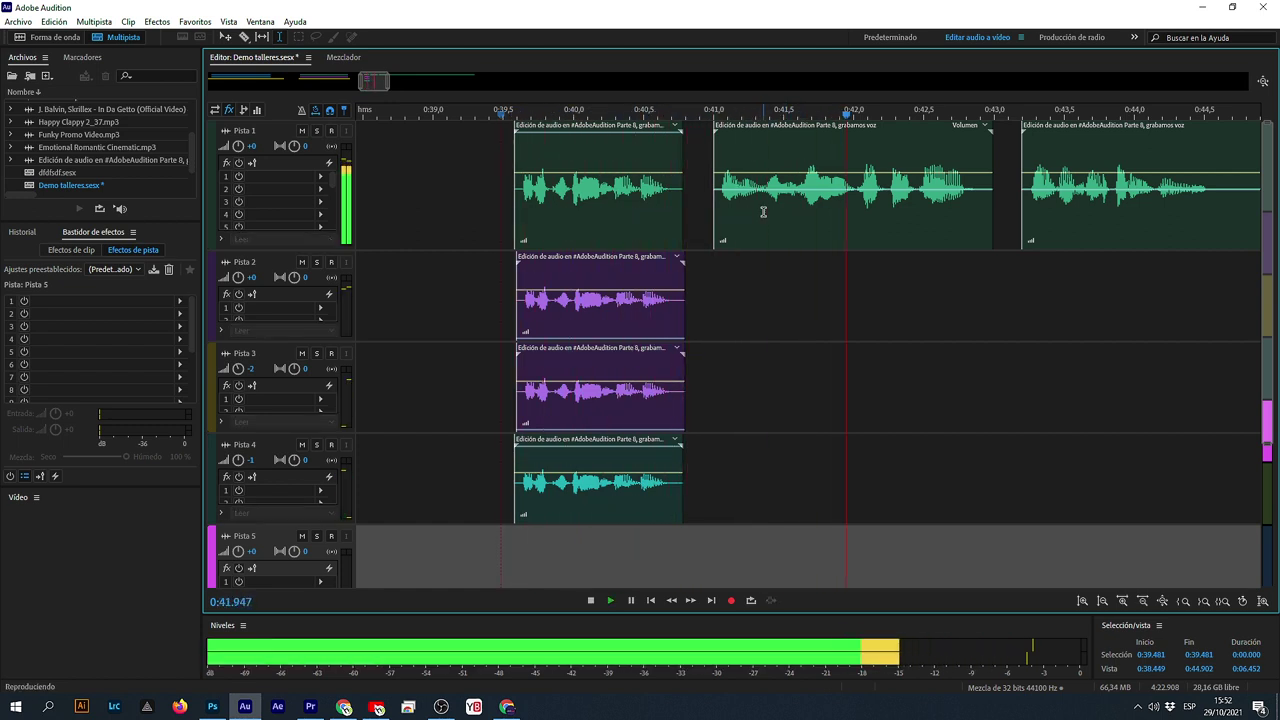
key(space)
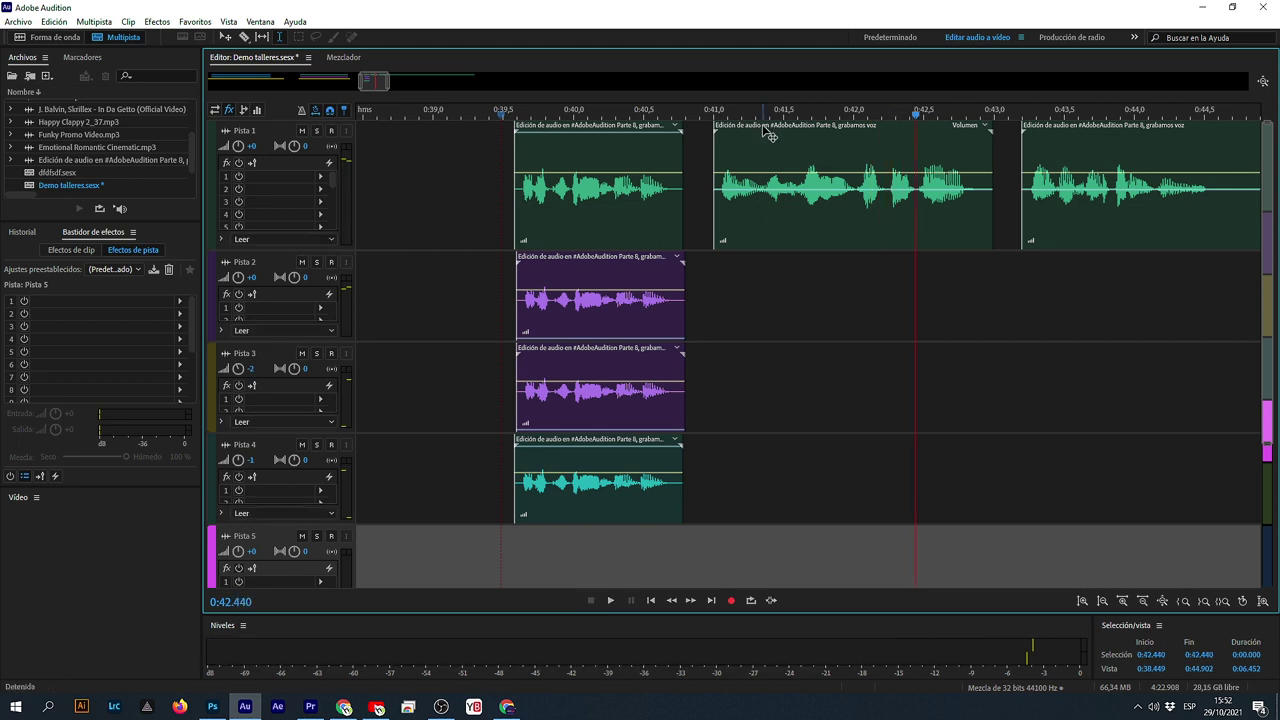
- Copy the second phrase clip from Pista 1 onto Pista 2, aligned with the original's start at 0:41.000
scroll(762, 124, up, 3)
click(671, 134)
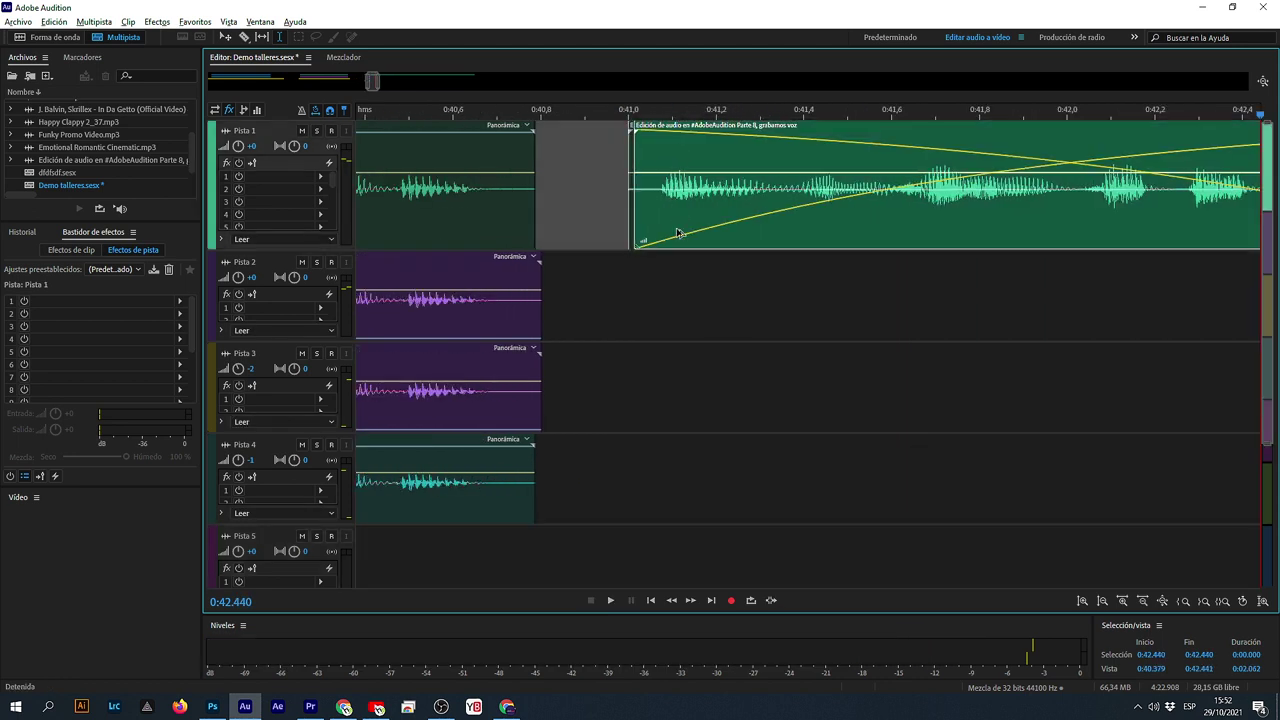
drag(677, 233, 671, 292)
click(629, 380)
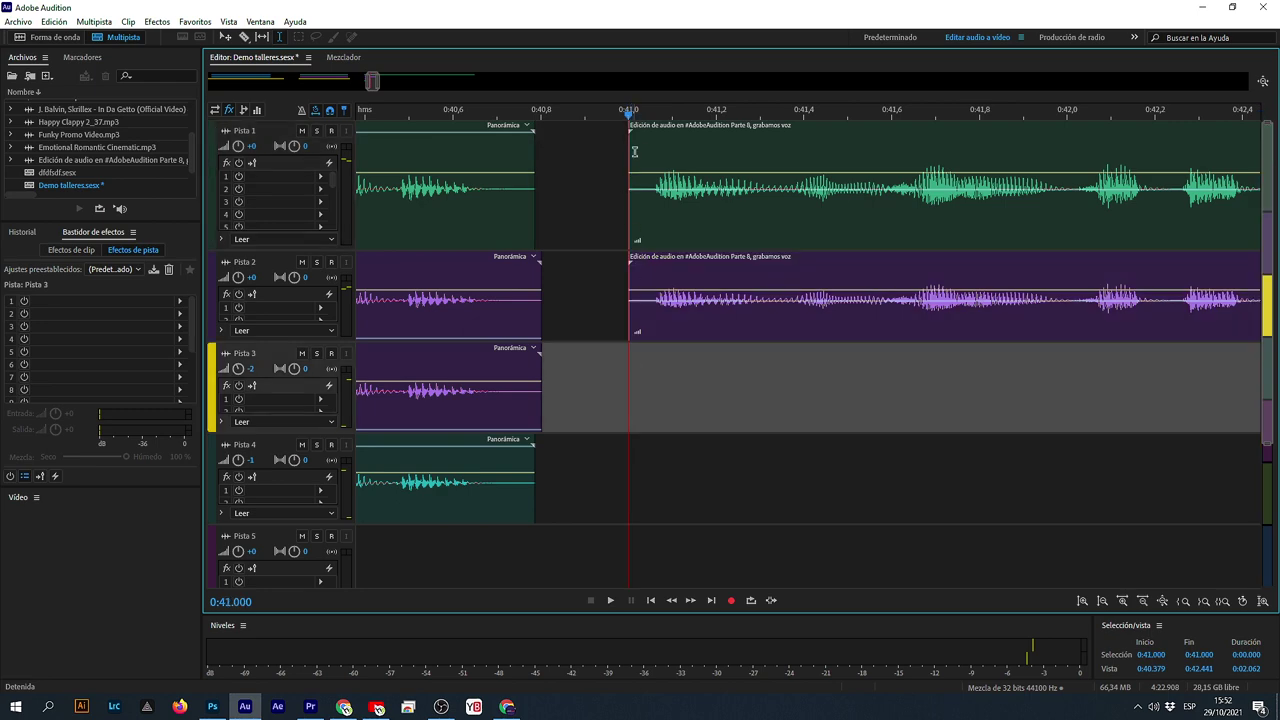
- Play the two-track second phrase from 0:41.000, and replay from the start of the layered first phrase for comparison
scroll(664, 110, down, 5)
scroll(664, 110, down, 2)
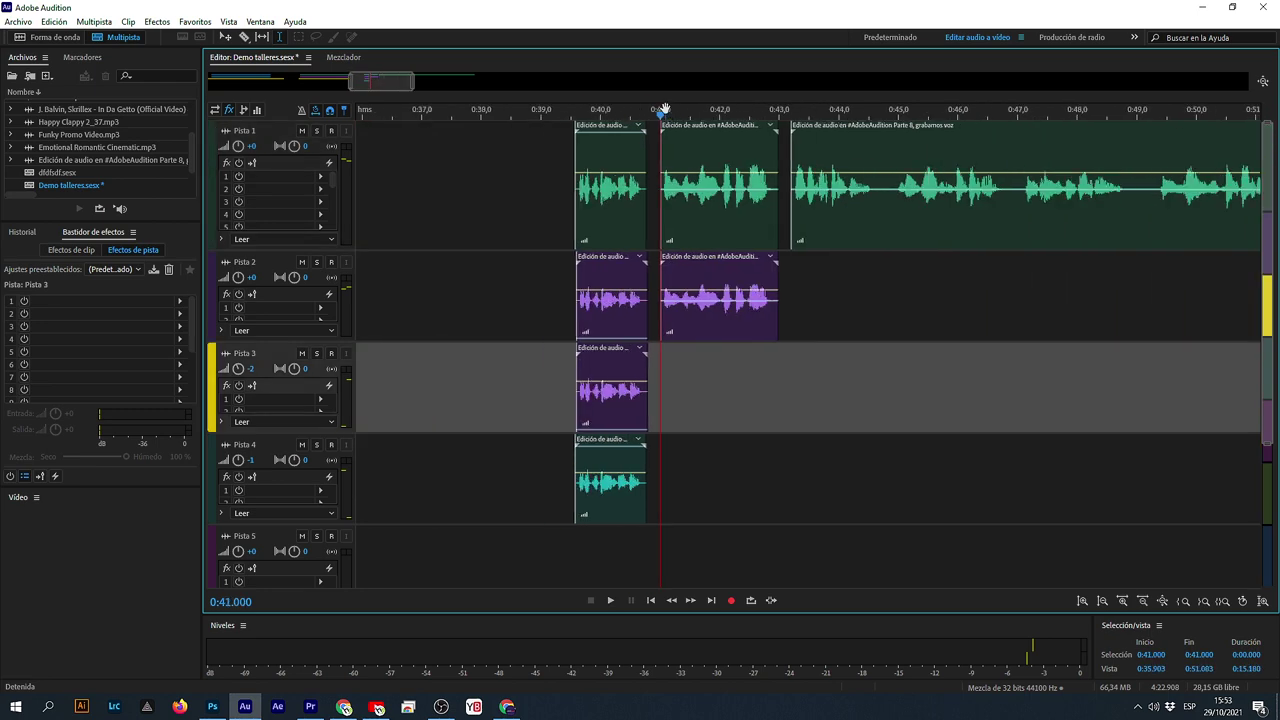
key(space)
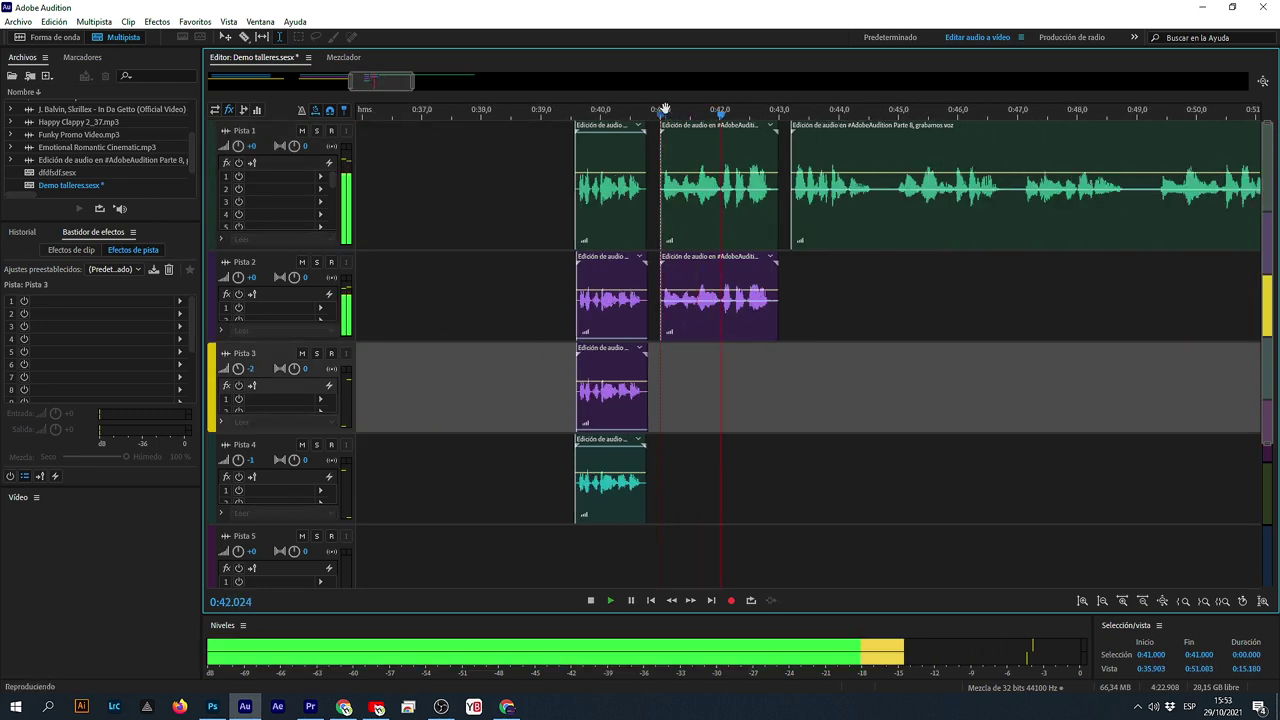
click(573, 113)
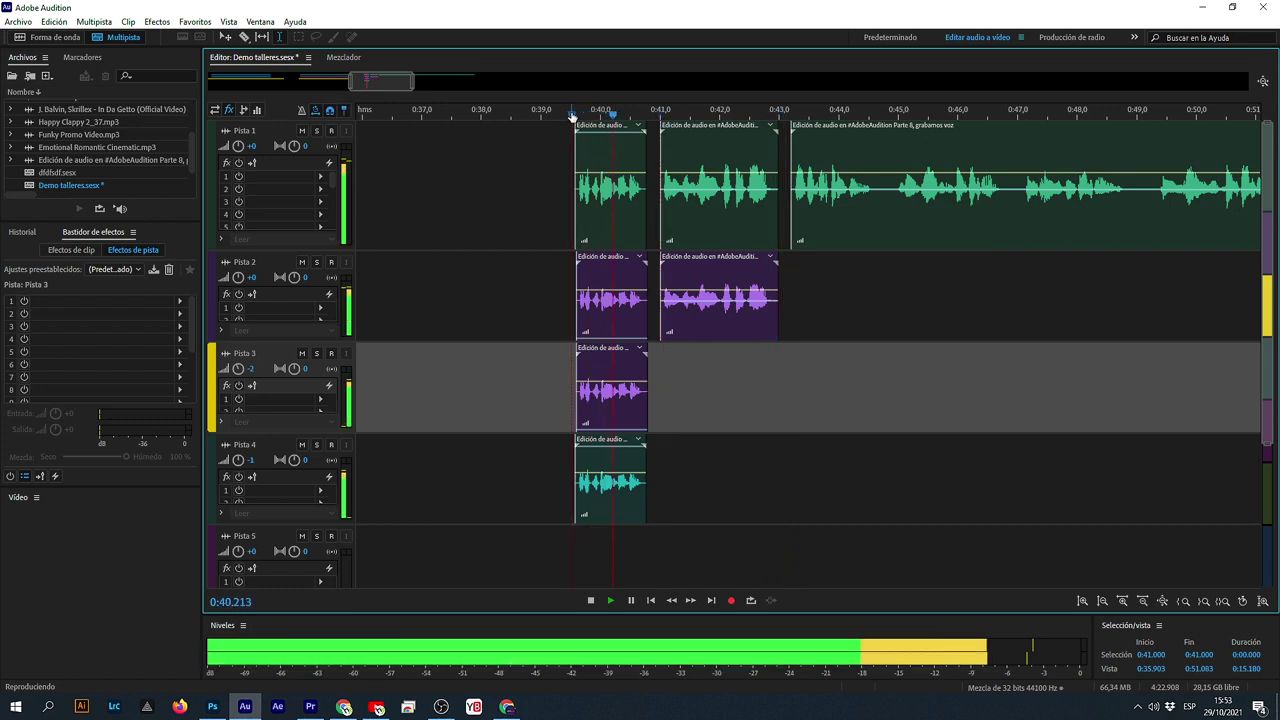
key(space)
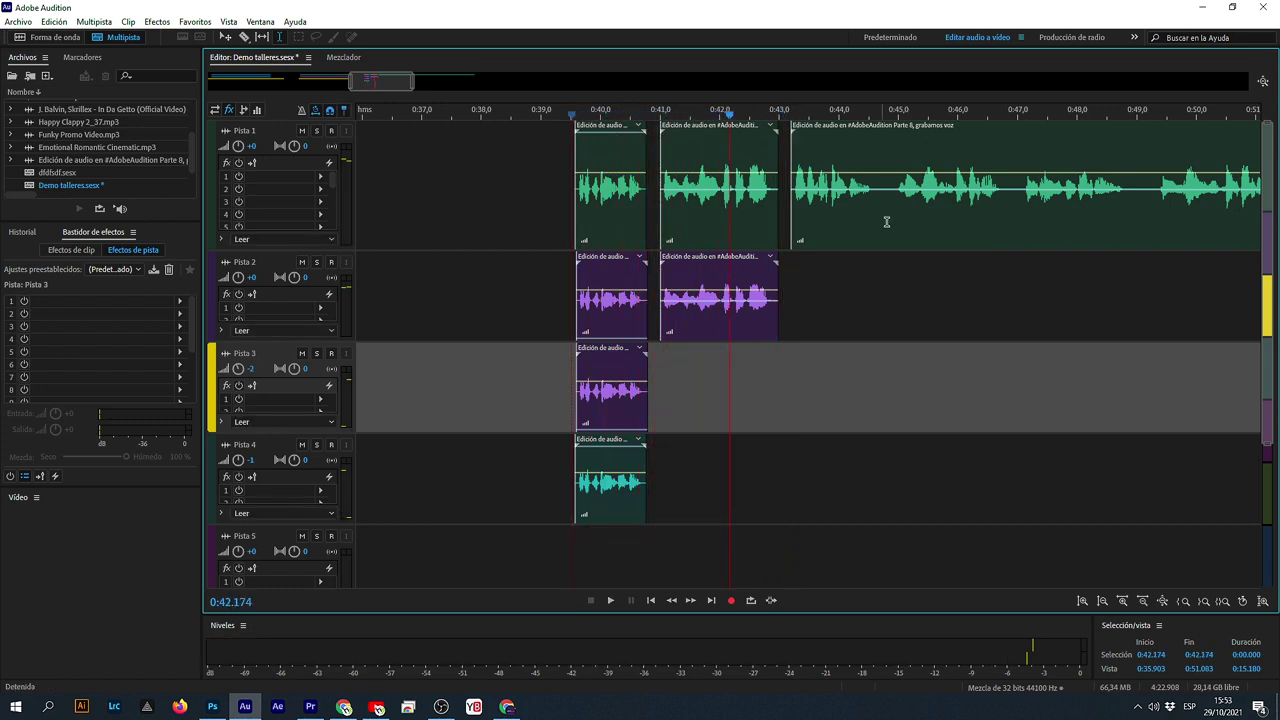
- Copy the second phrase clip from Pista 2 onto Pista 3, aligned with the clips above at 0:41.000
scroll(695, 118, up, 5)
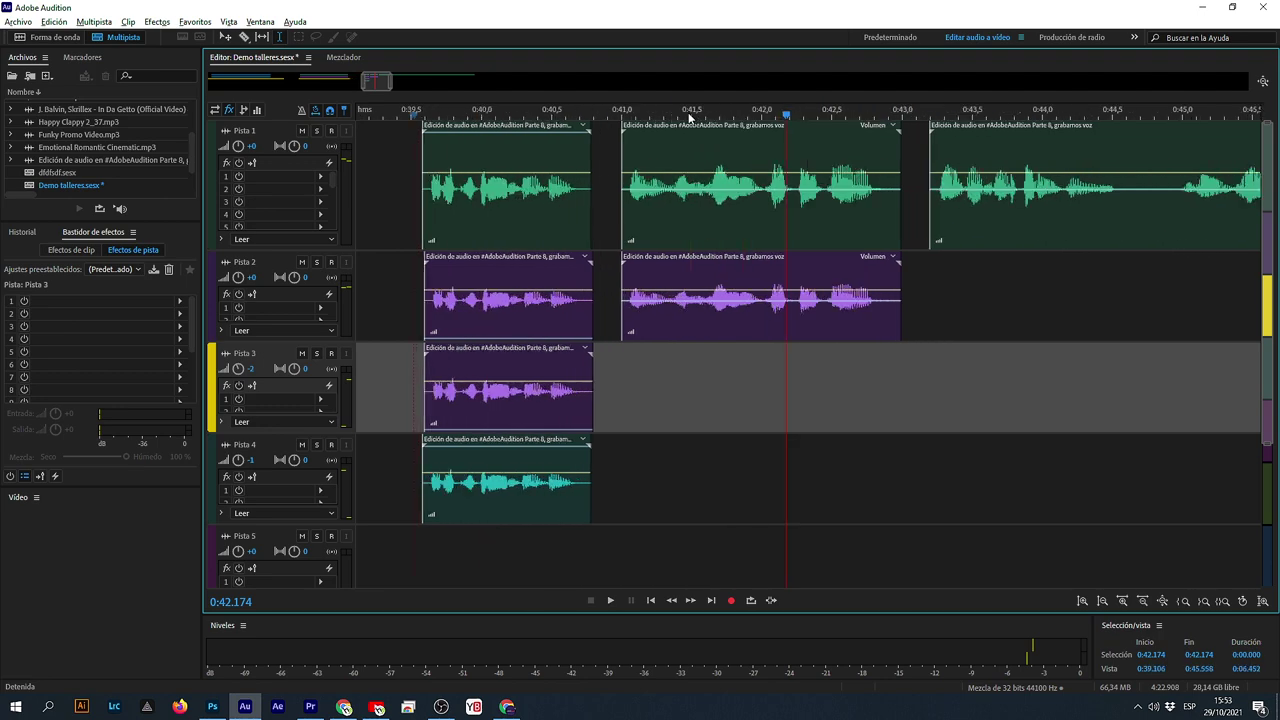
click(645, 260)
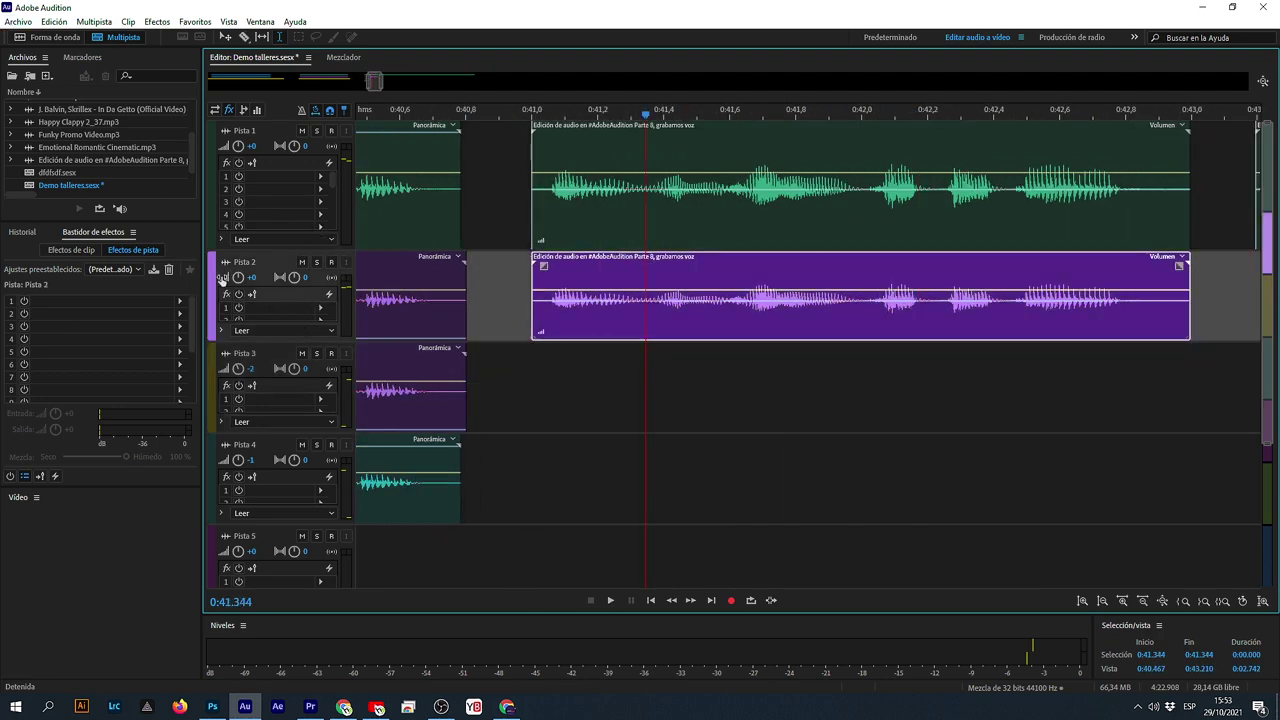
click(639, 264)
drag(579, 262, 572, 386)
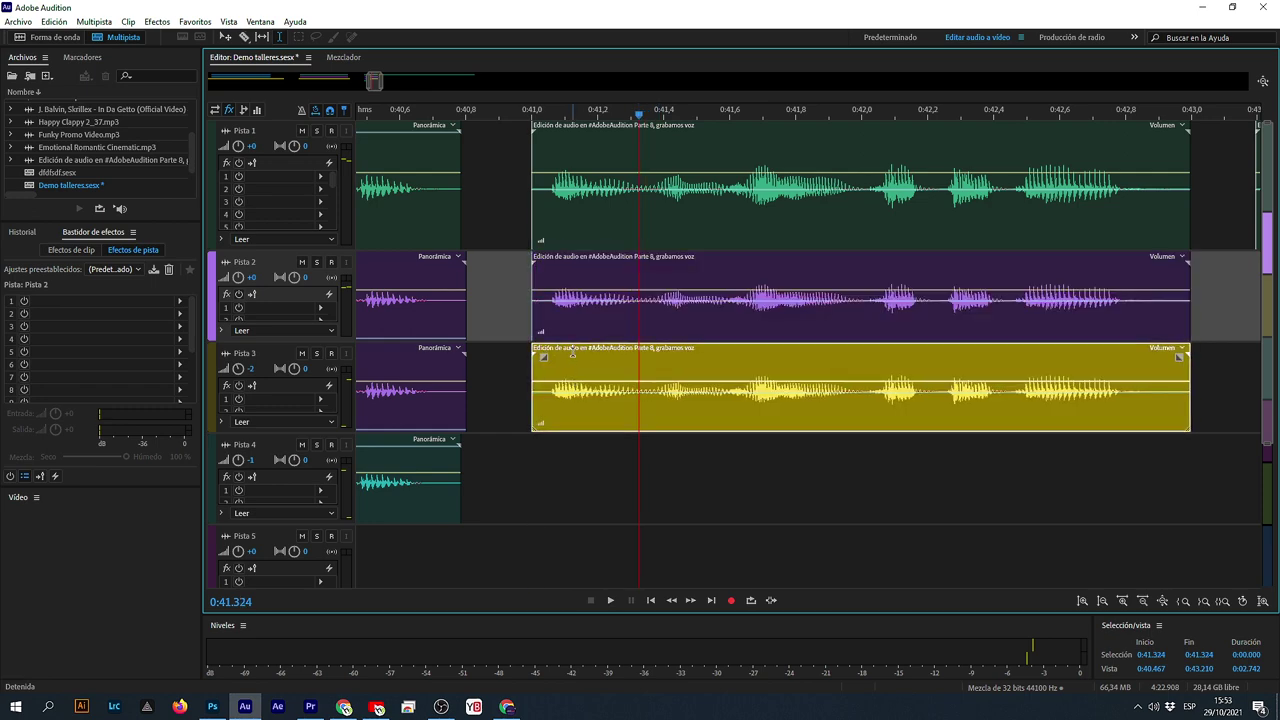
- Play the three second phrase layers from 0:41.000, and replay from the start of the first phrase to compare them
click(537, 468)
scroll(648, 115, down, 4)
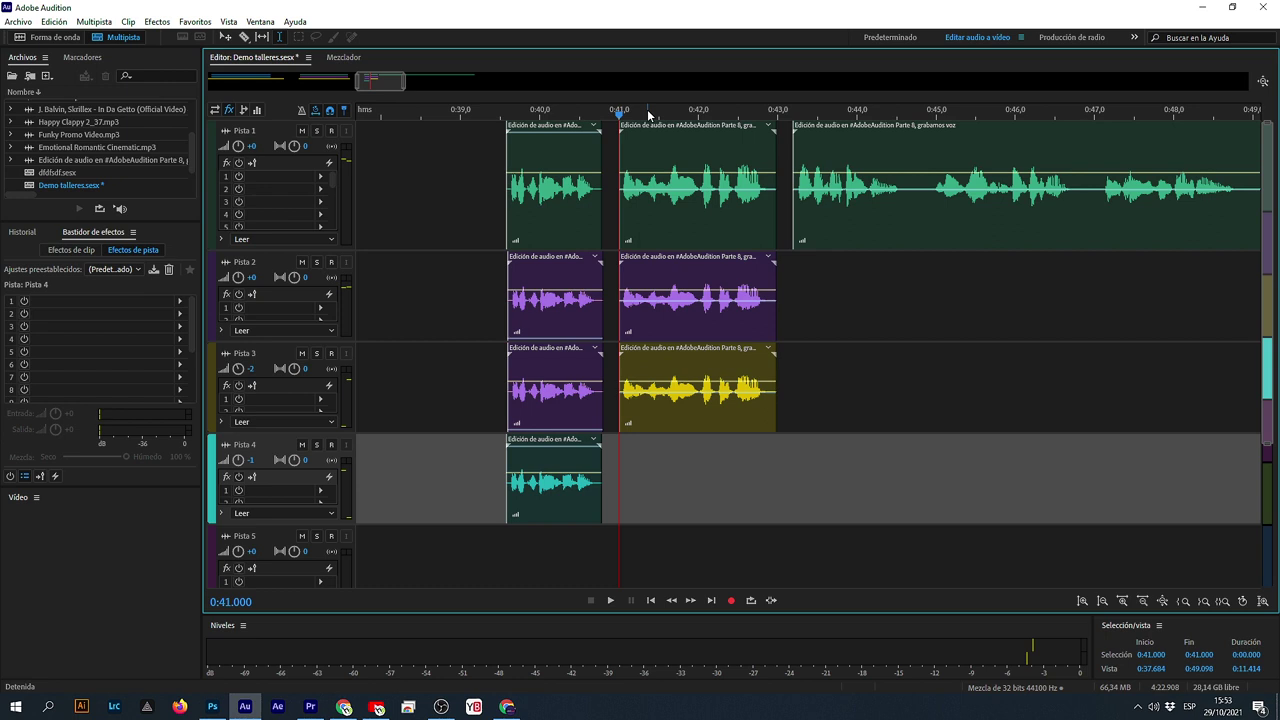
key(space)
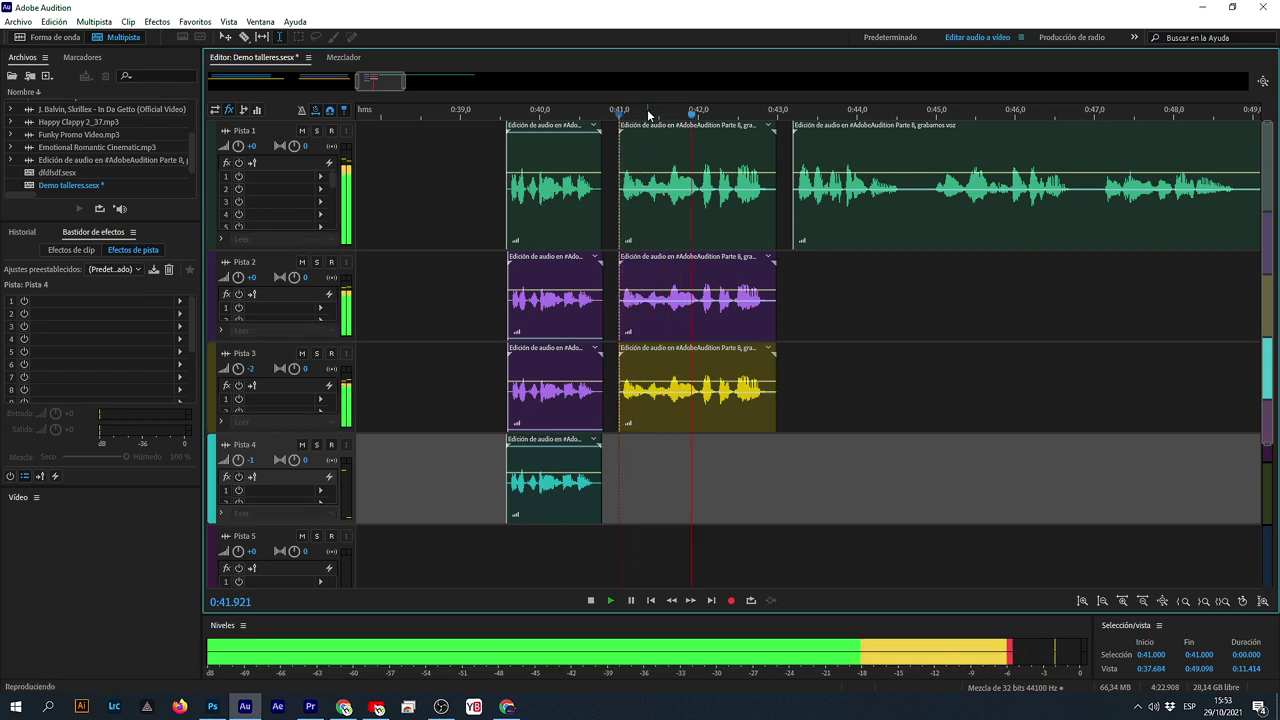
click(505, 118)
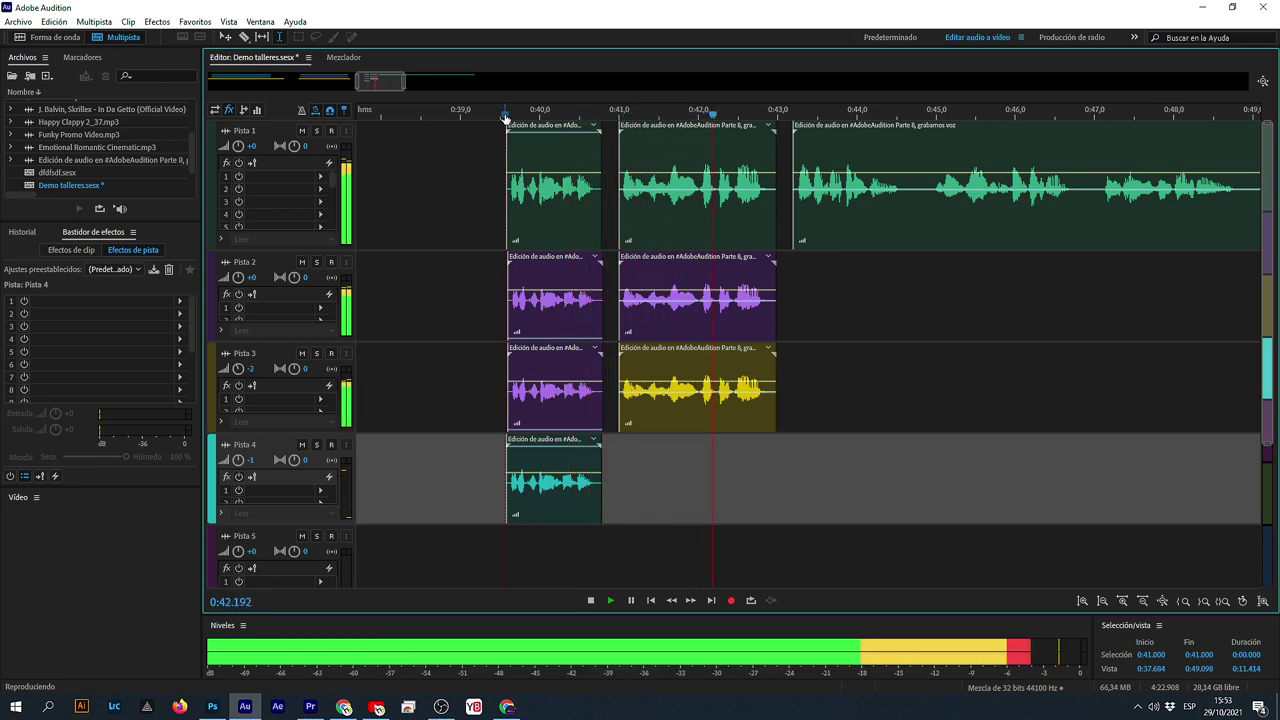
key(space)
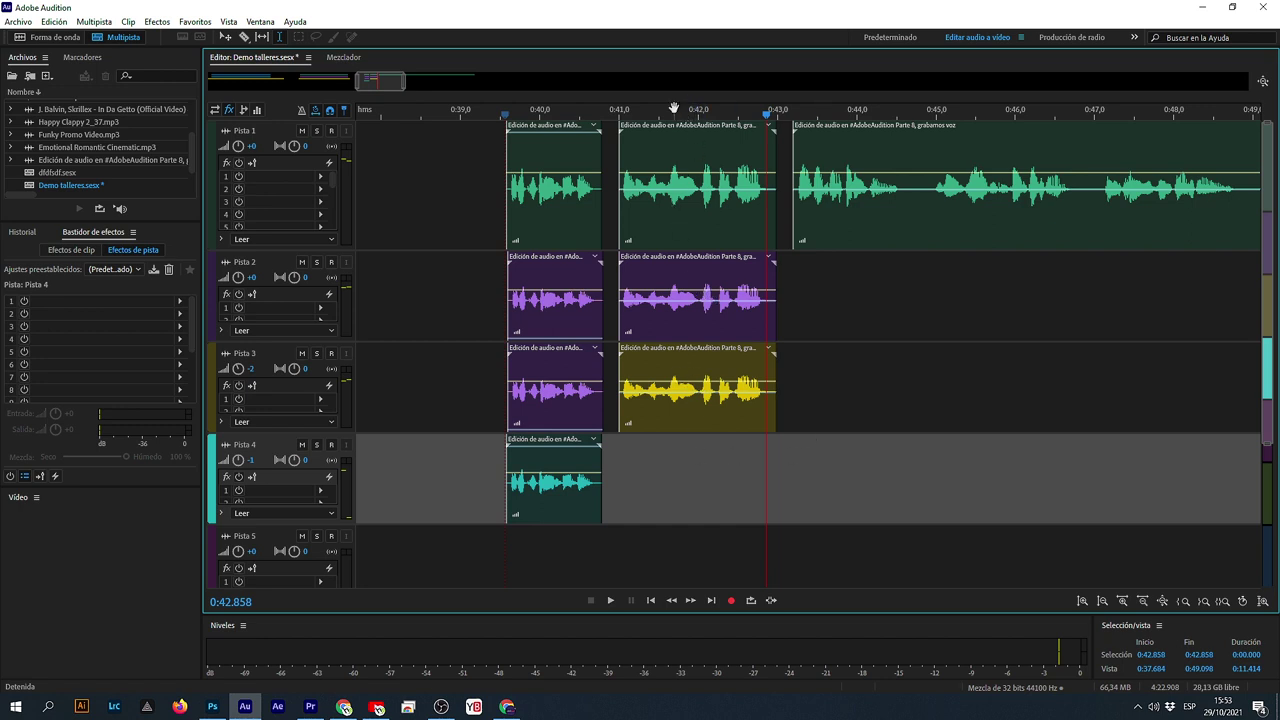
- Delete the second phrase clip from Pista 3
scroll(674, 108, up, 3)
click(665, 357)
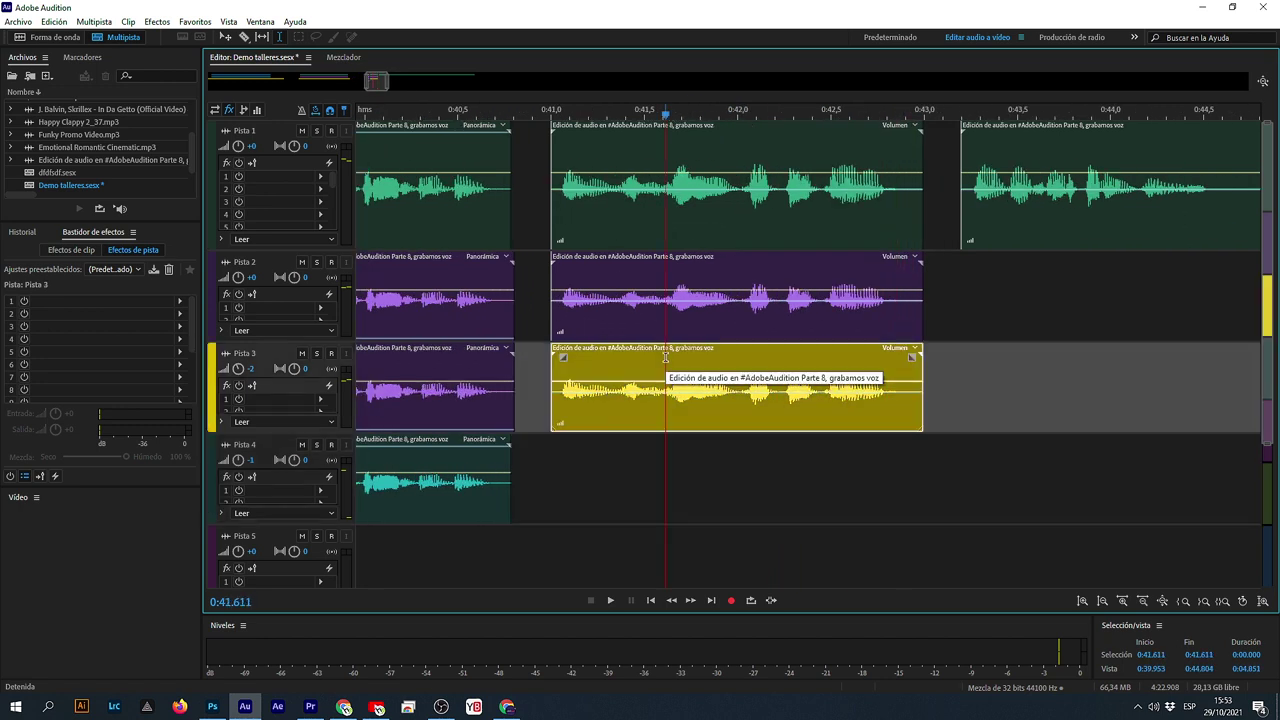
key(Delete)
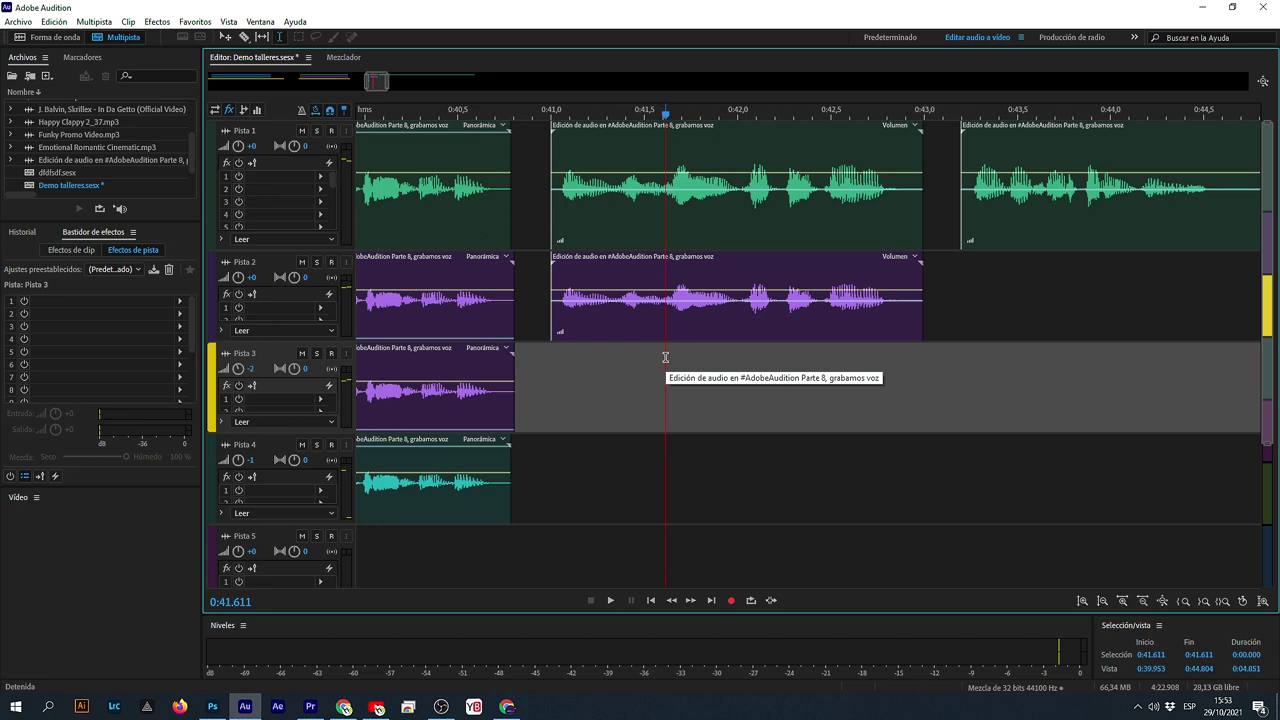
- Pan the second phrase clip on Pista 1 to the right and play it with the Pista 2 copy from 0:41.005
scroll(711, 114, down, 1)
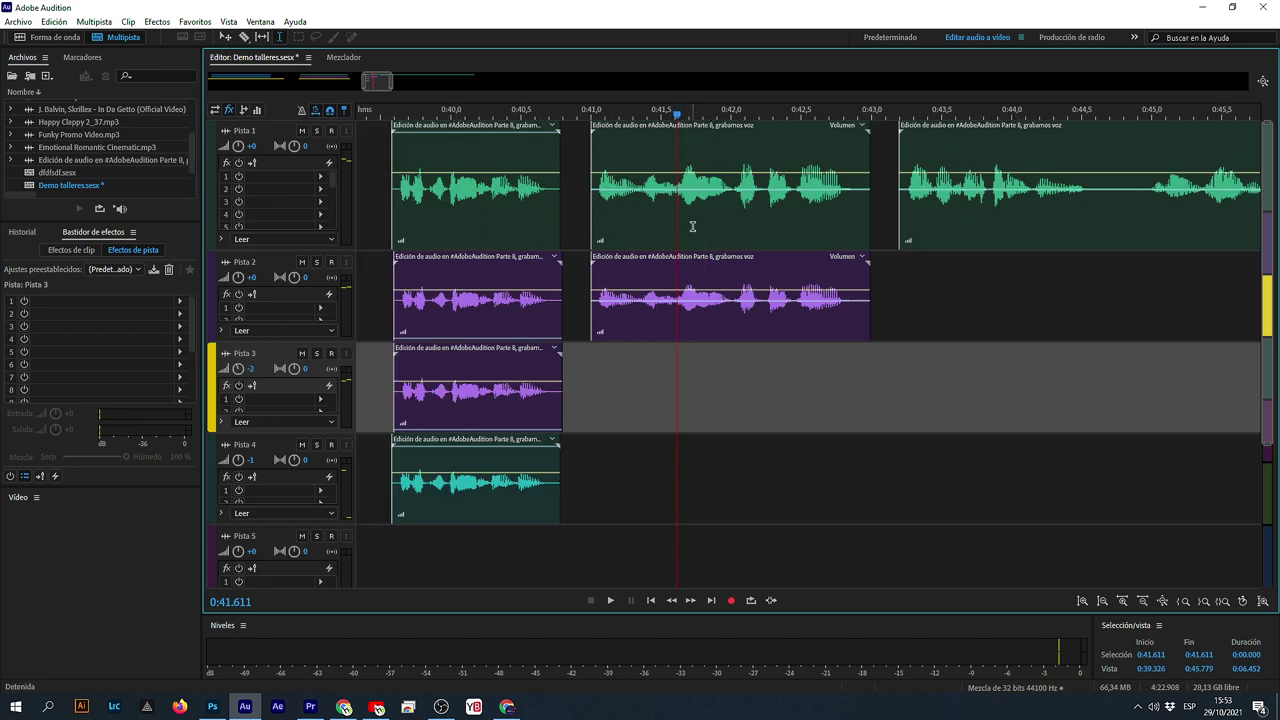
click(705, 196)
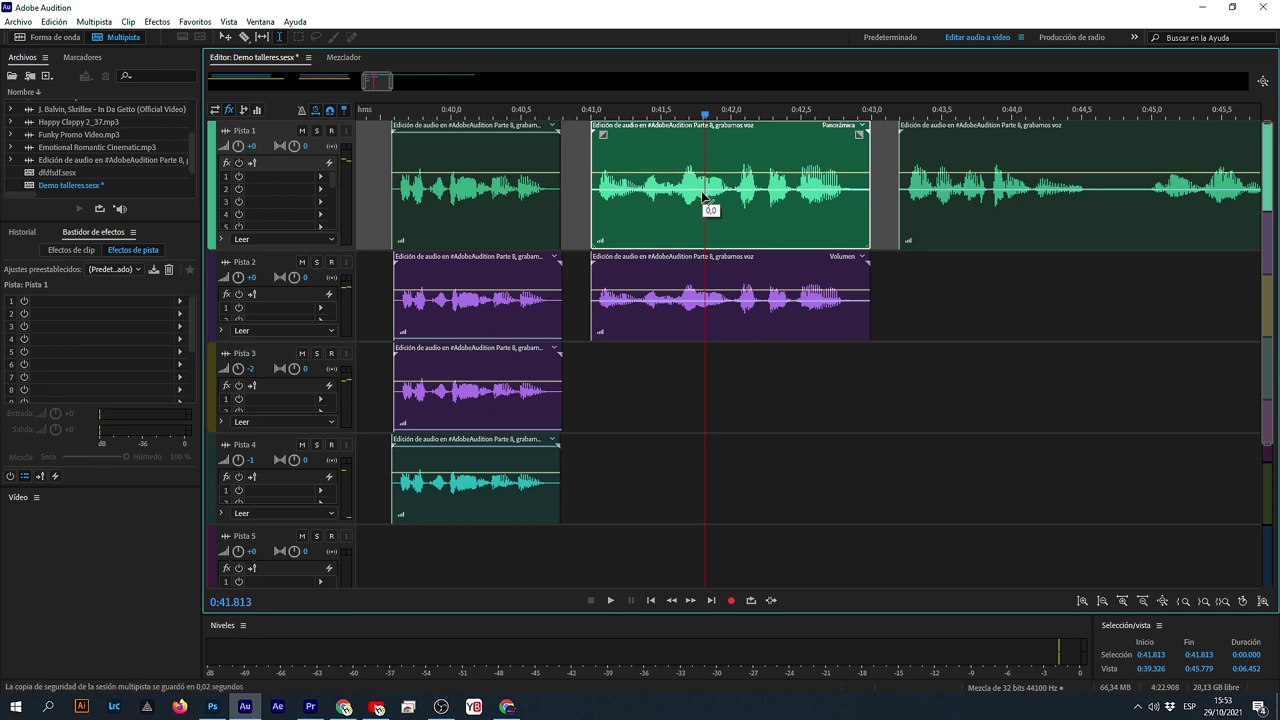
click(592, 118)
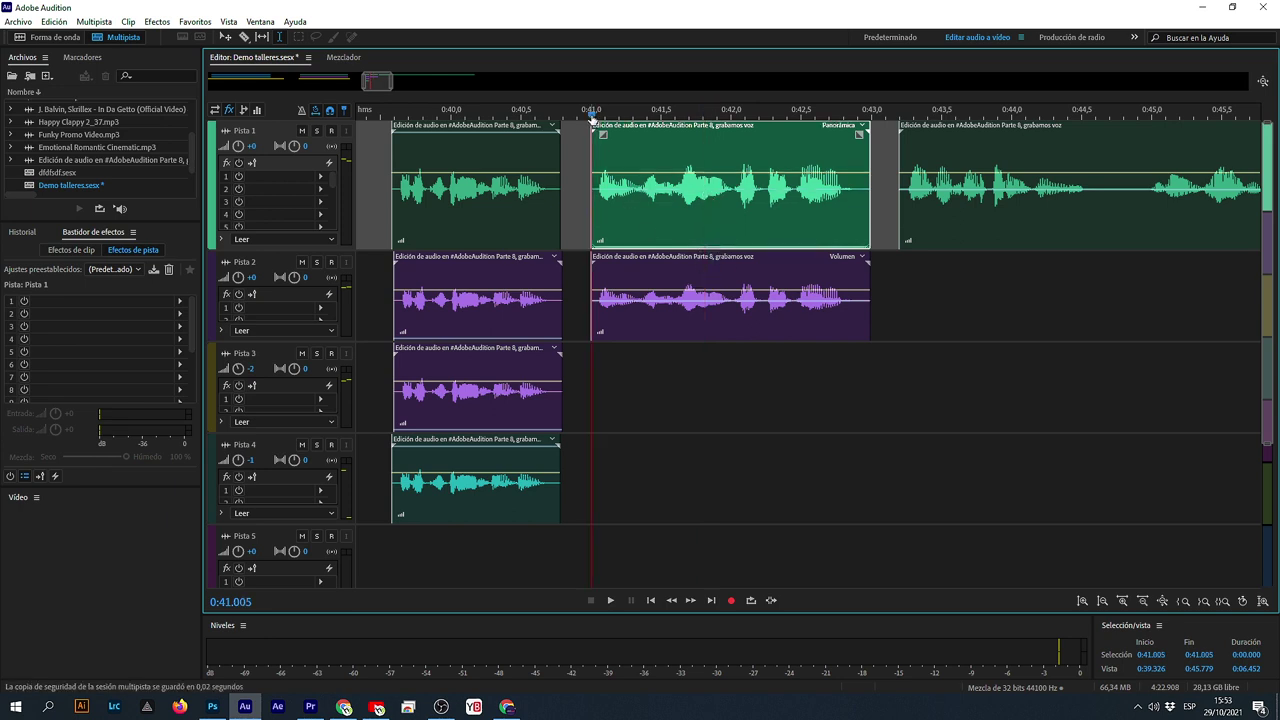
key(space)
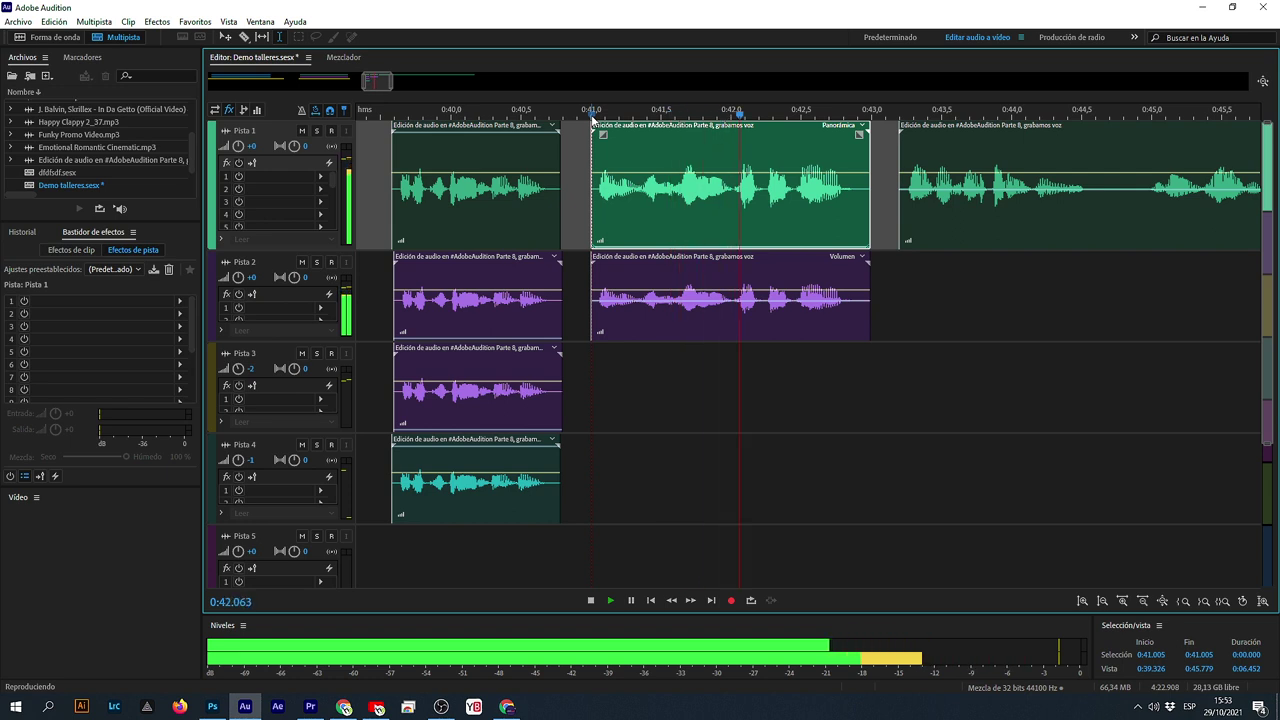
key(space)
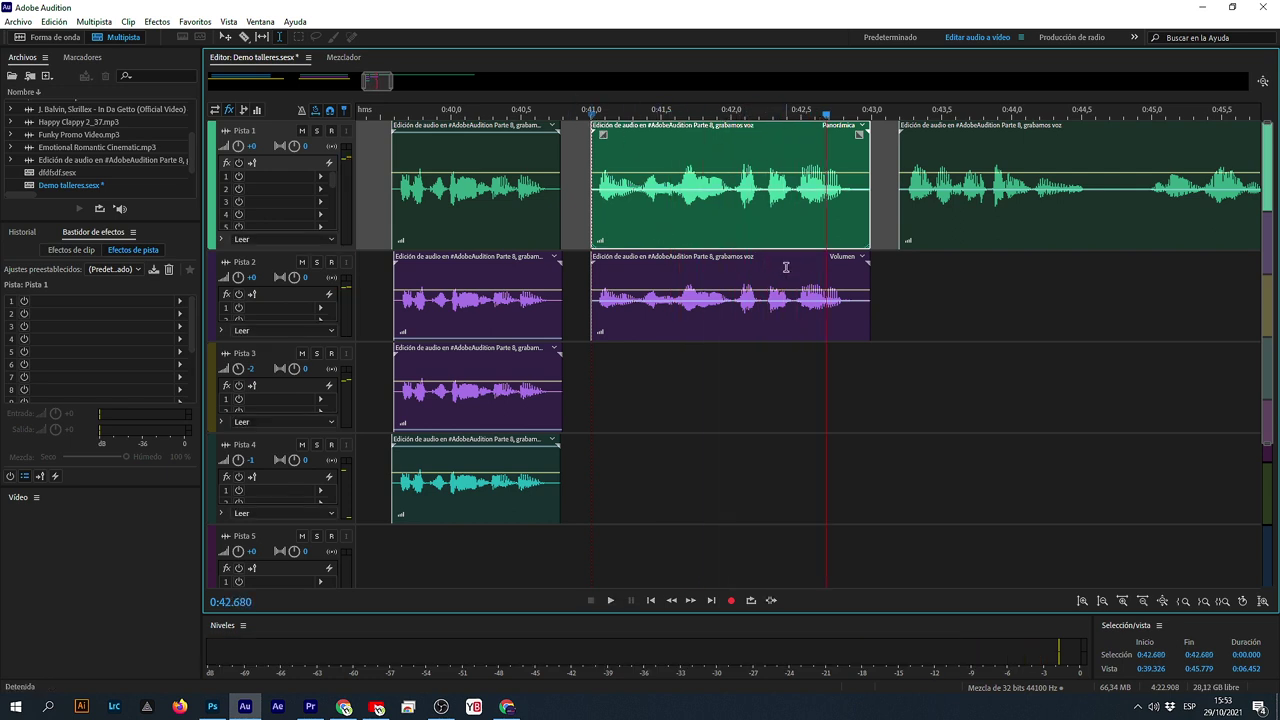
click(748, 445)
click(377, 535)
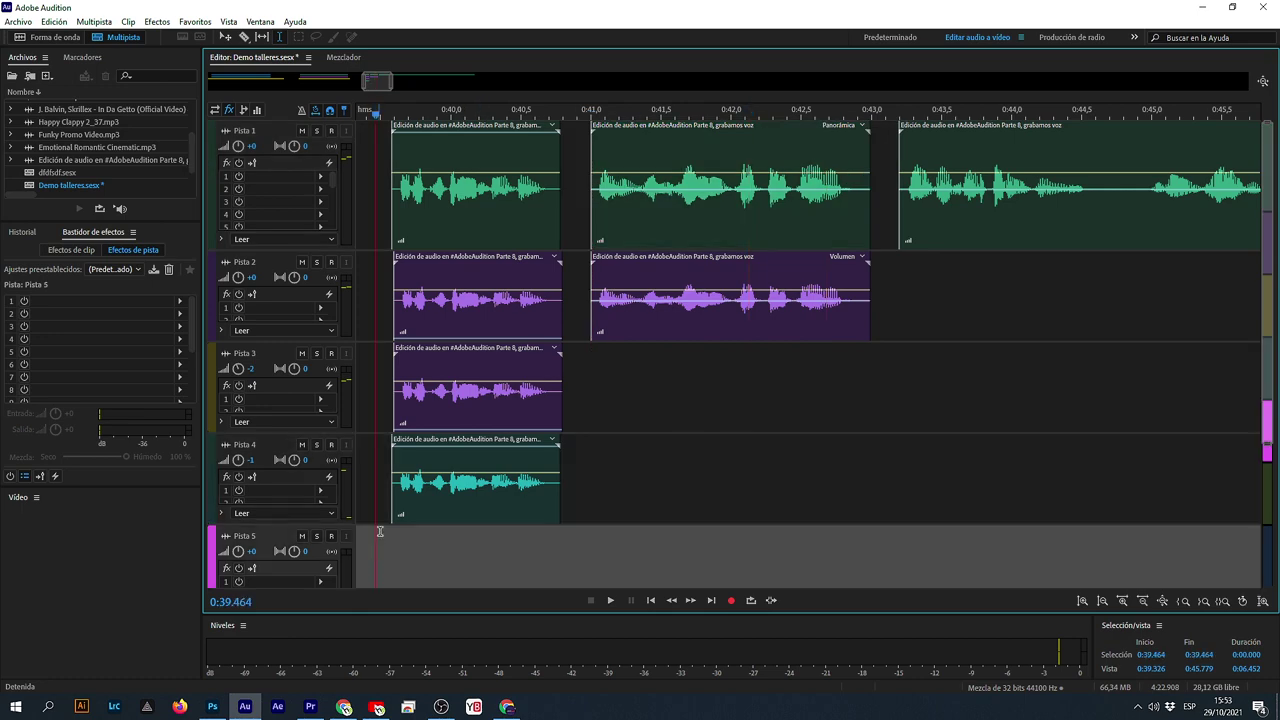
scroll(495, 118, down, 2)
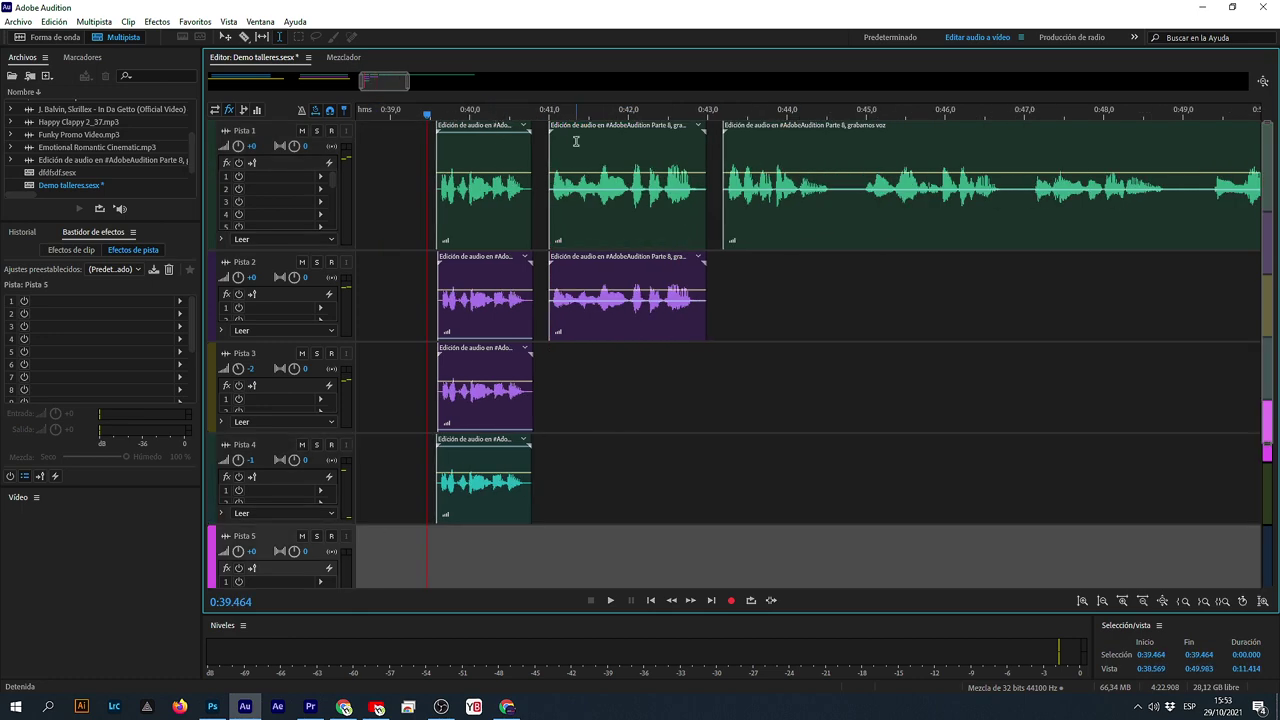
- Trim the silence at the start of both second phrase clips and cut the four first phrase clips' tails from 0:40.755
scroll(530, 112, up, 6)
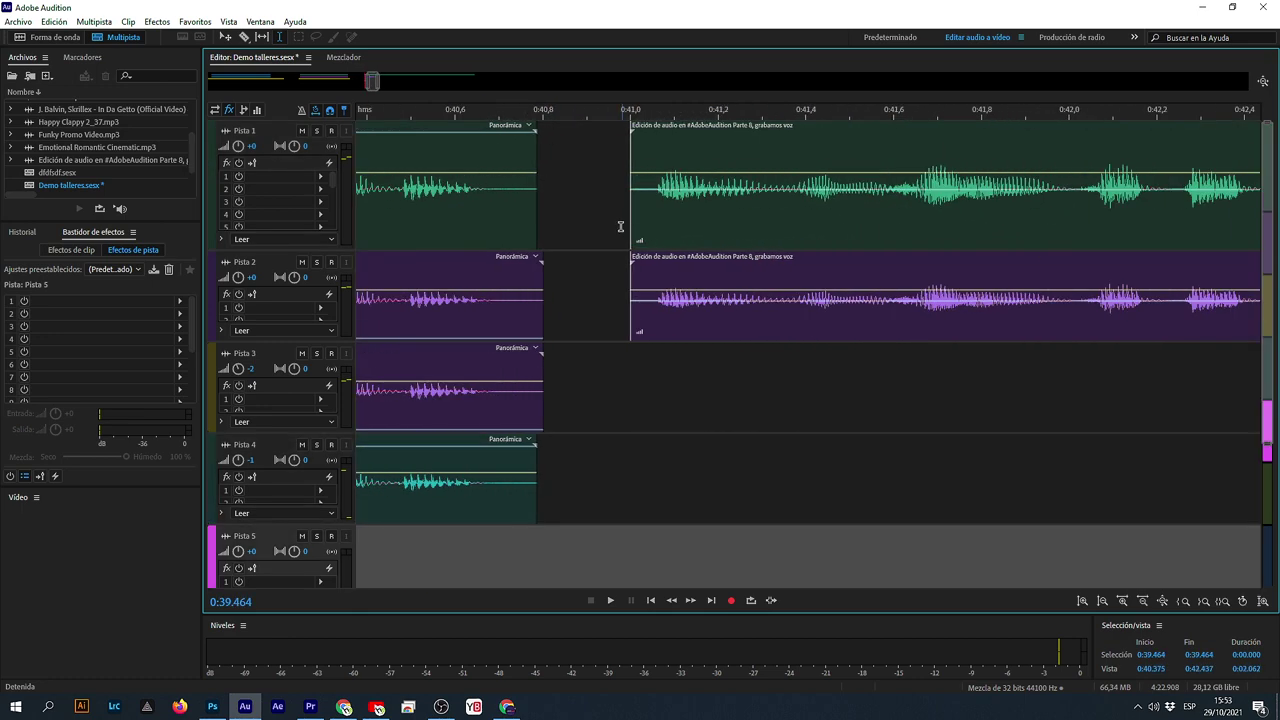
click(600, 220)
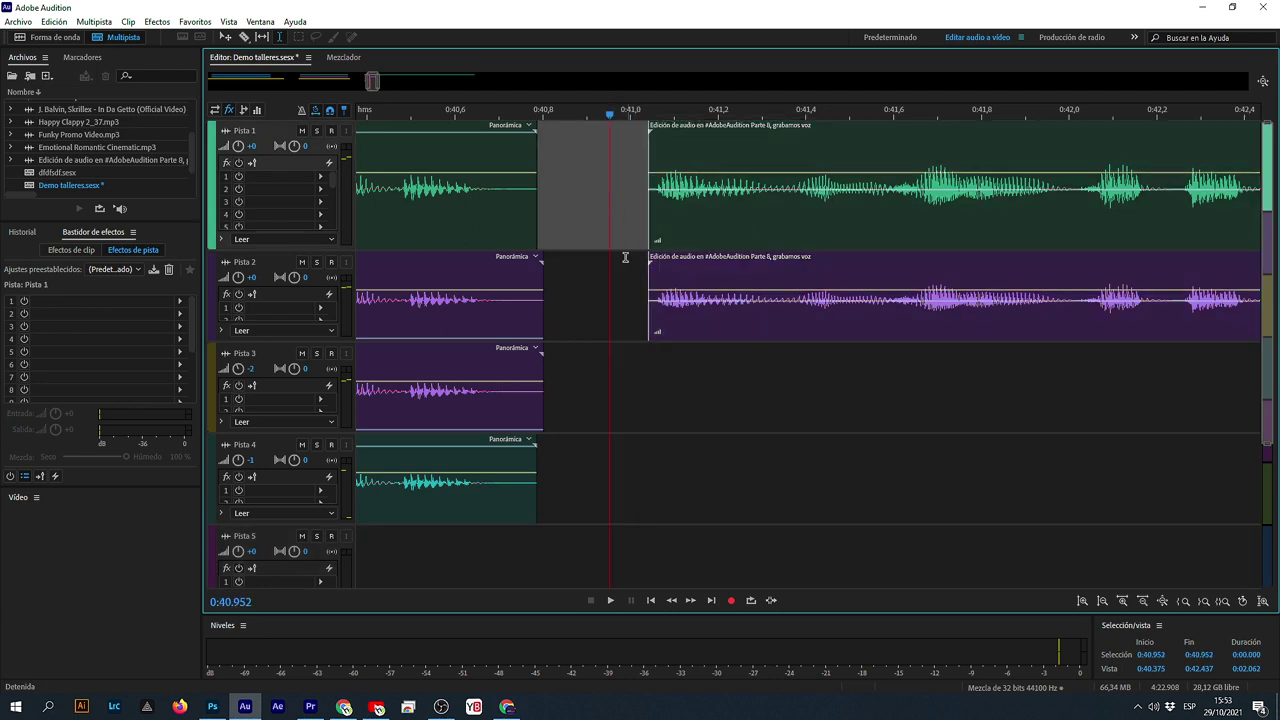
drag(521, 214, 594, 480)
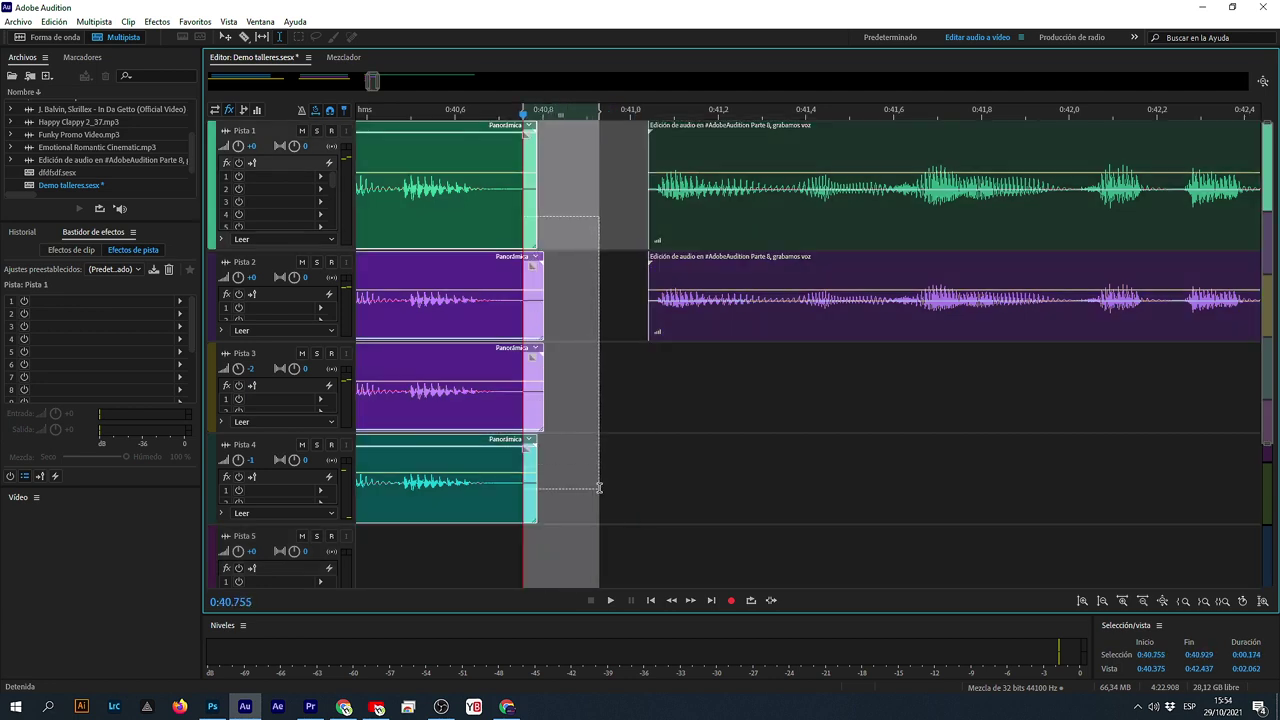
key(Delete)
- Move the second phrase clips on Pista 1 and Pista 2 together to start directly after the first phrase clips at 0:40.755
click(620, 289)
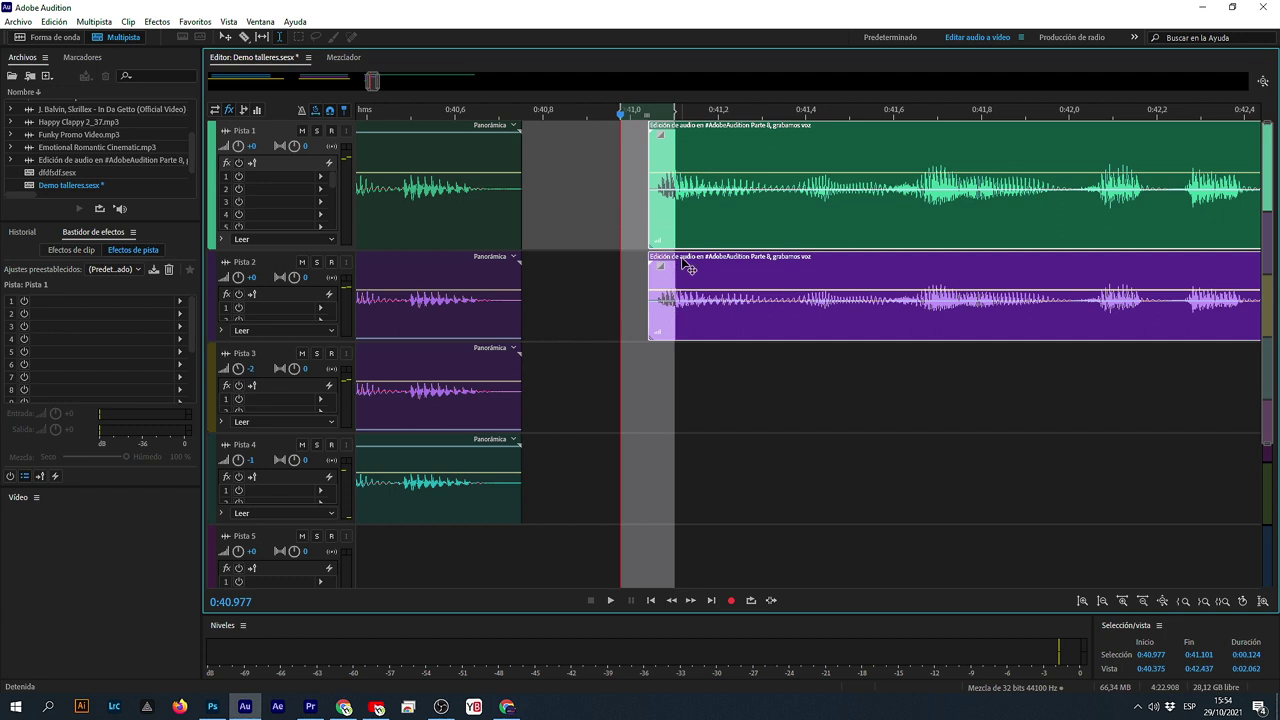
drag(691, 266, 565, 270)
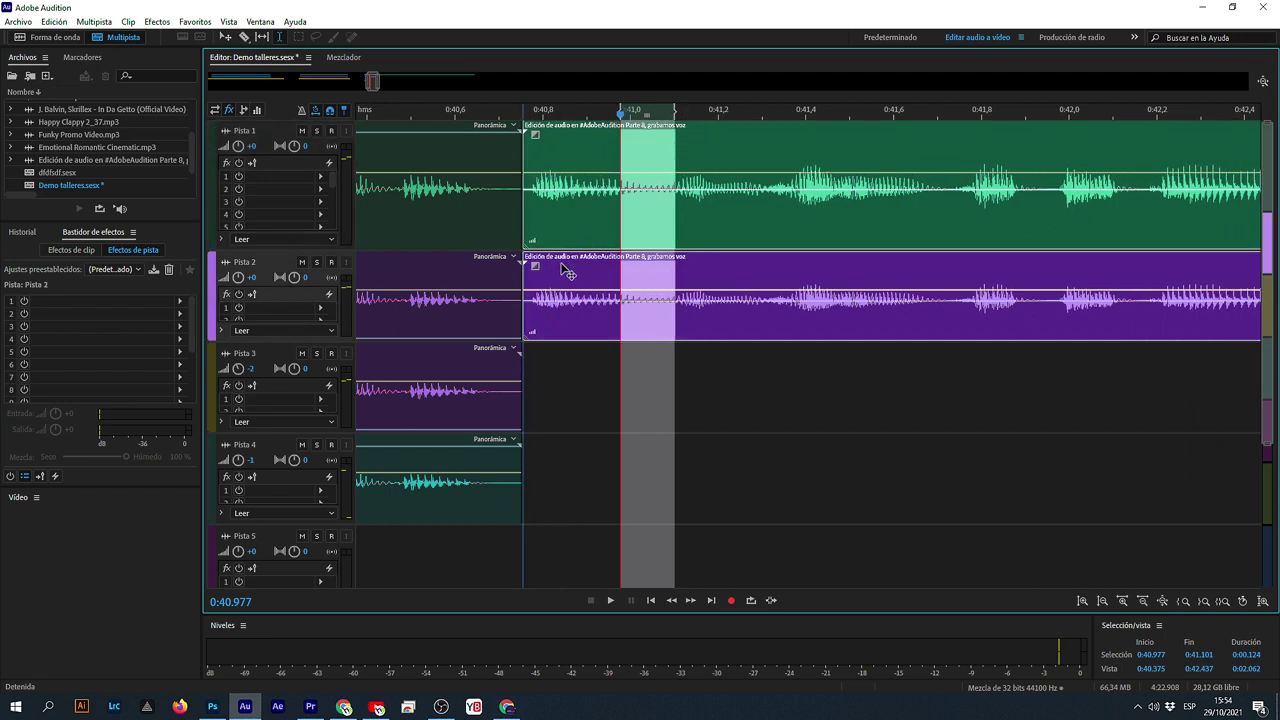
click(555, 412)
- Move the second phrase clip from Pista 2 down to Pista 5 at the same start time, and increase Pista 5's height
scroll(322, 332, down, 2)
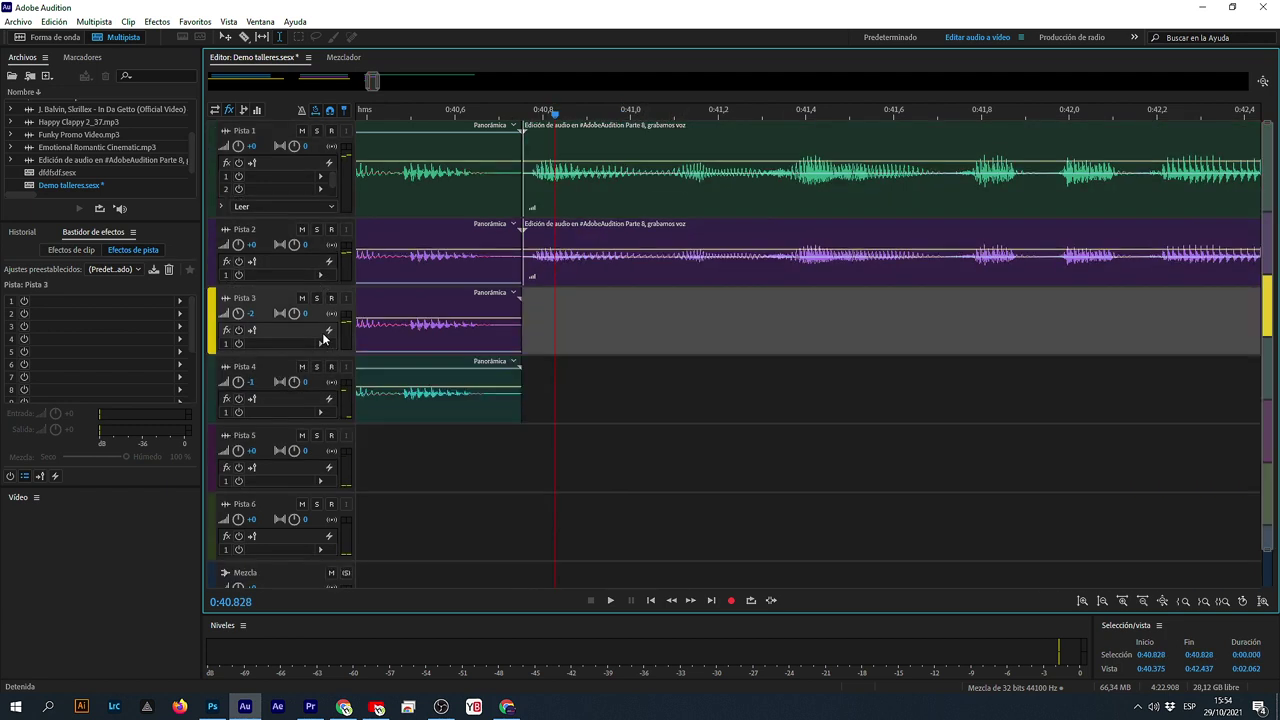
click(607, 275)
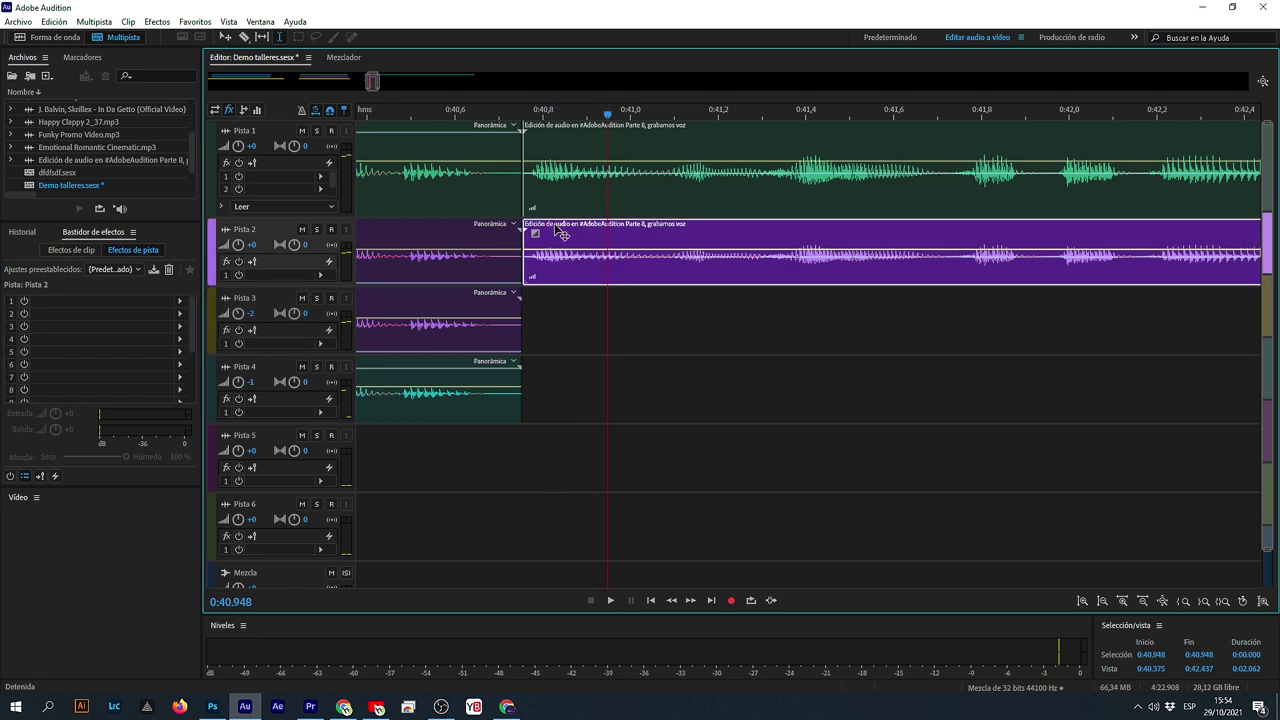
drag(560, 234, 554, 456)
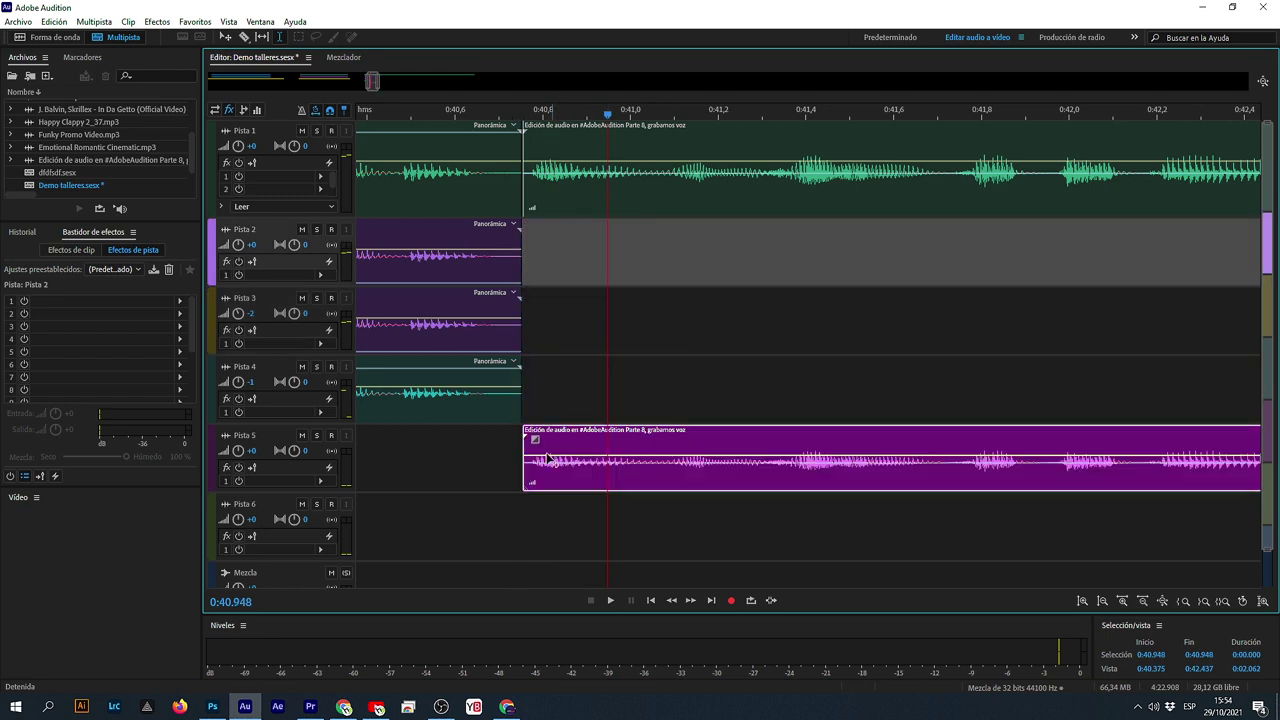
drag(281, 492, 283, 539)
- Add the Compresor multibanda effect to Pista 5's first slot with the Walkie Talkie preset, and move its window clear of the track
click(297, 483)
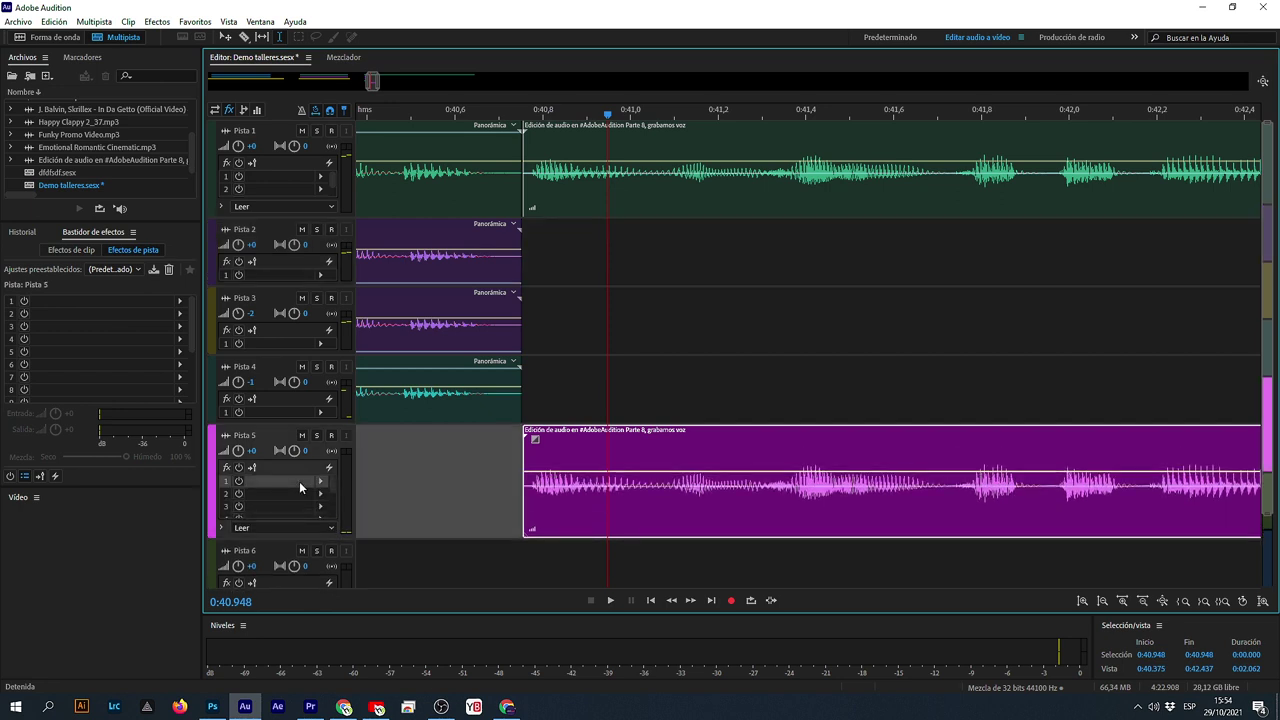
click(323, 482)
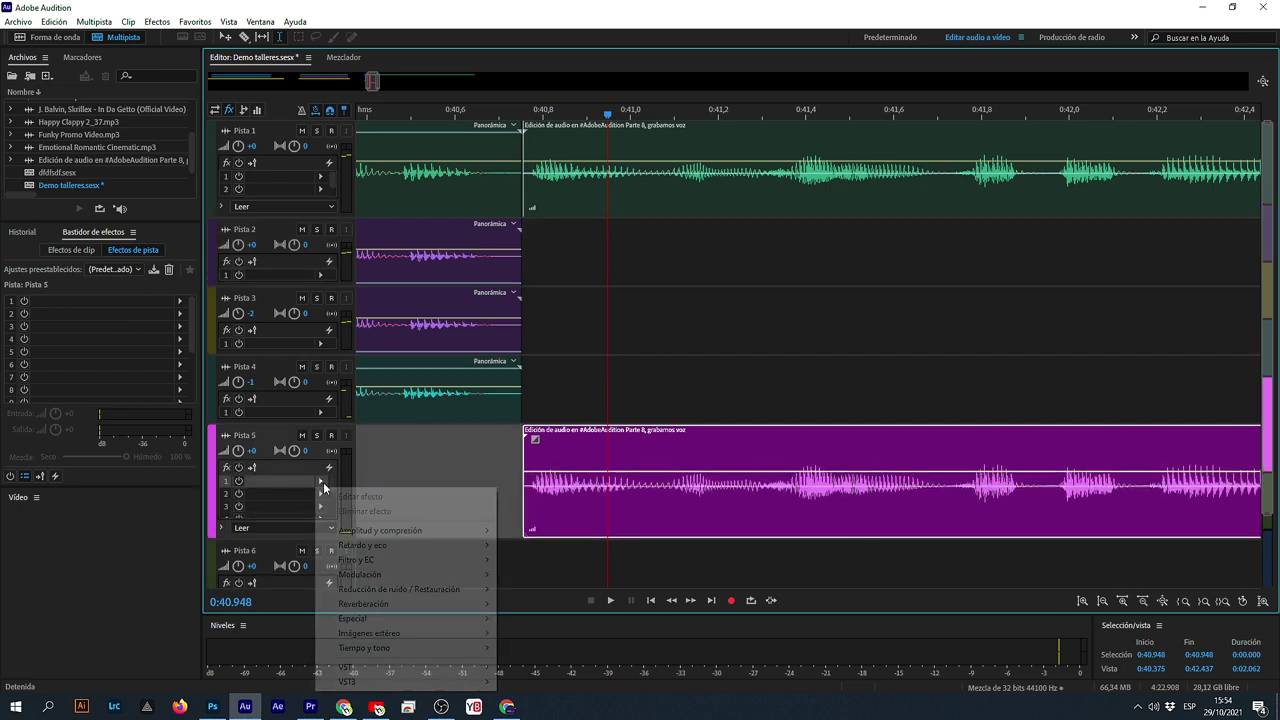
mouse_move(398, 531)
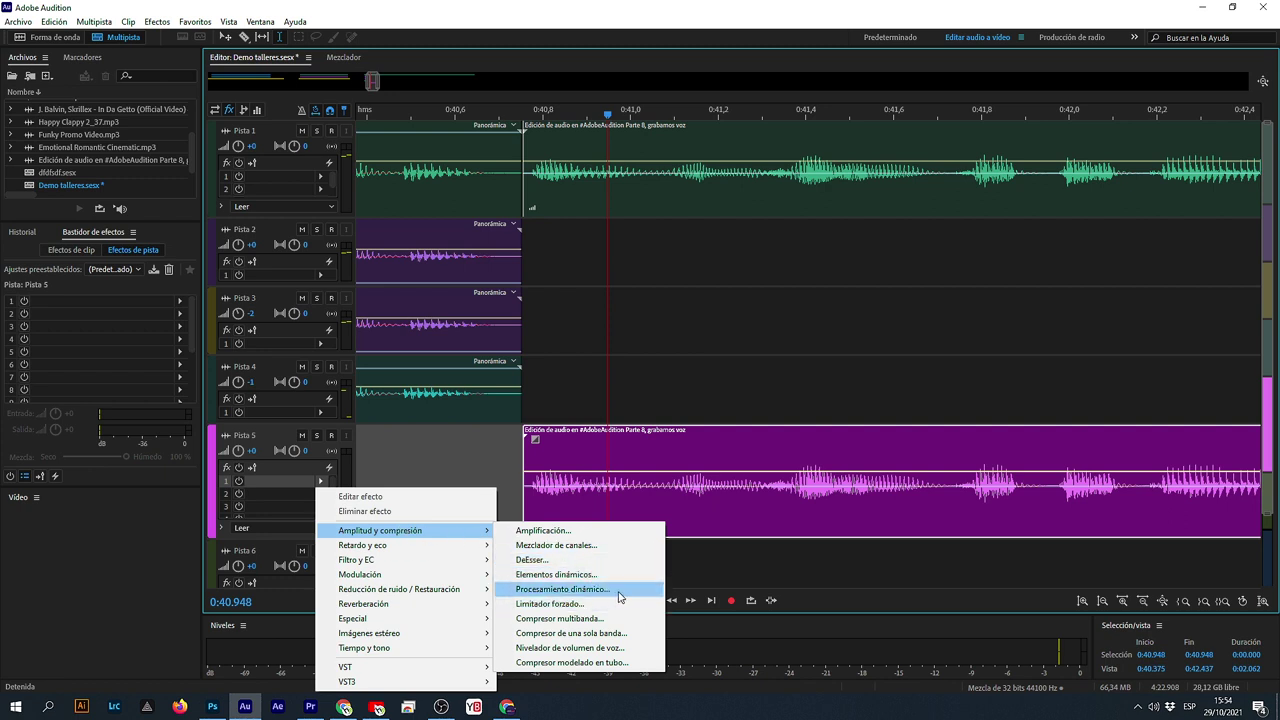
click(576, 620)
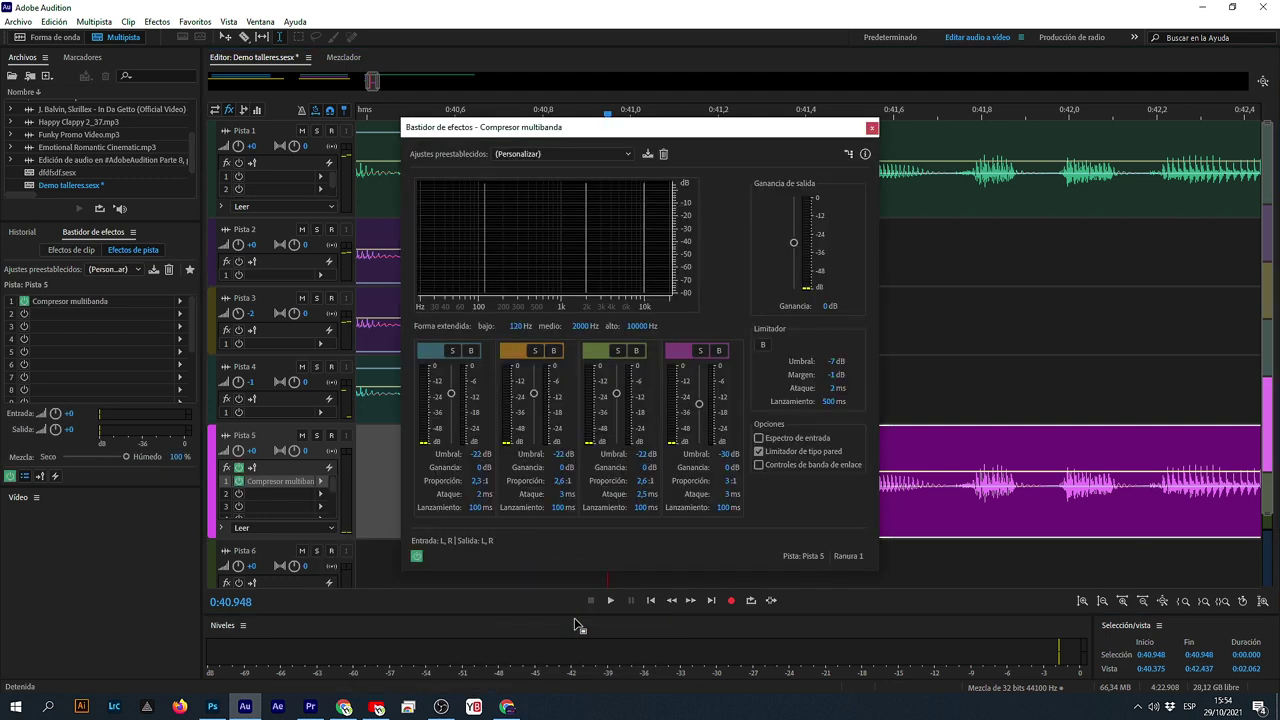
click(572, 155)
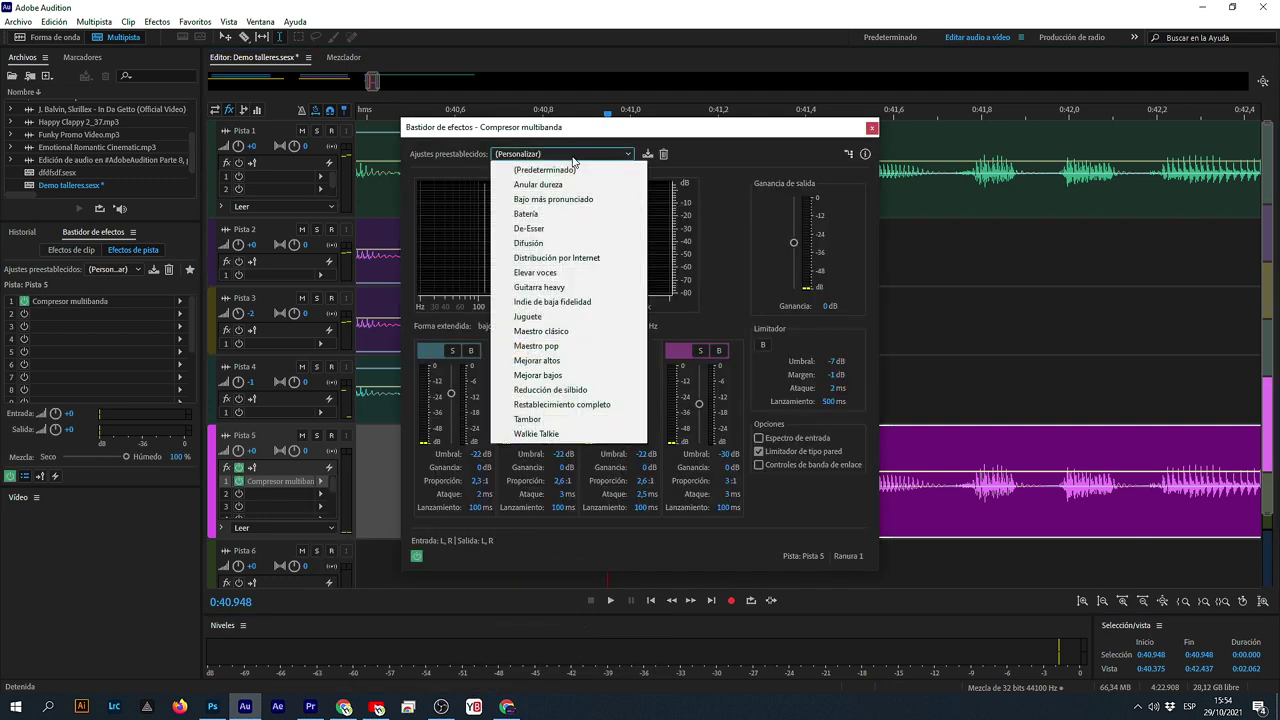
click(556, 434)
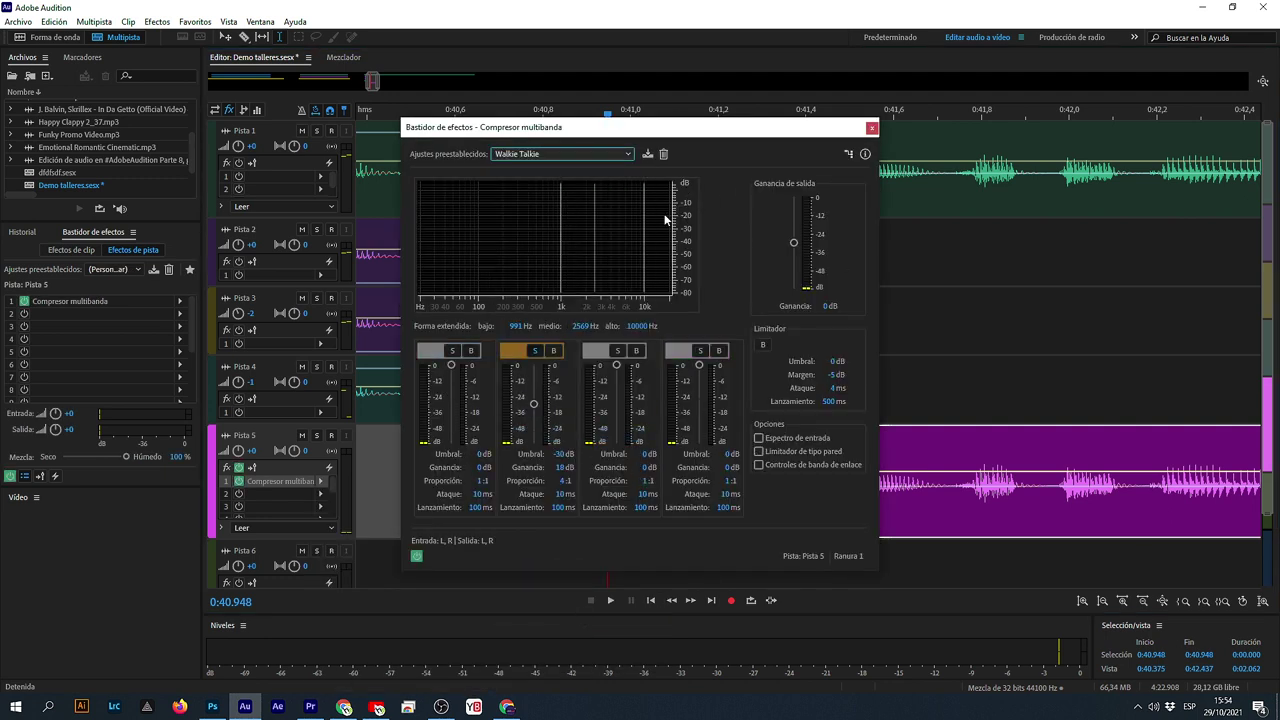
drag(686, 139, 997, 130)
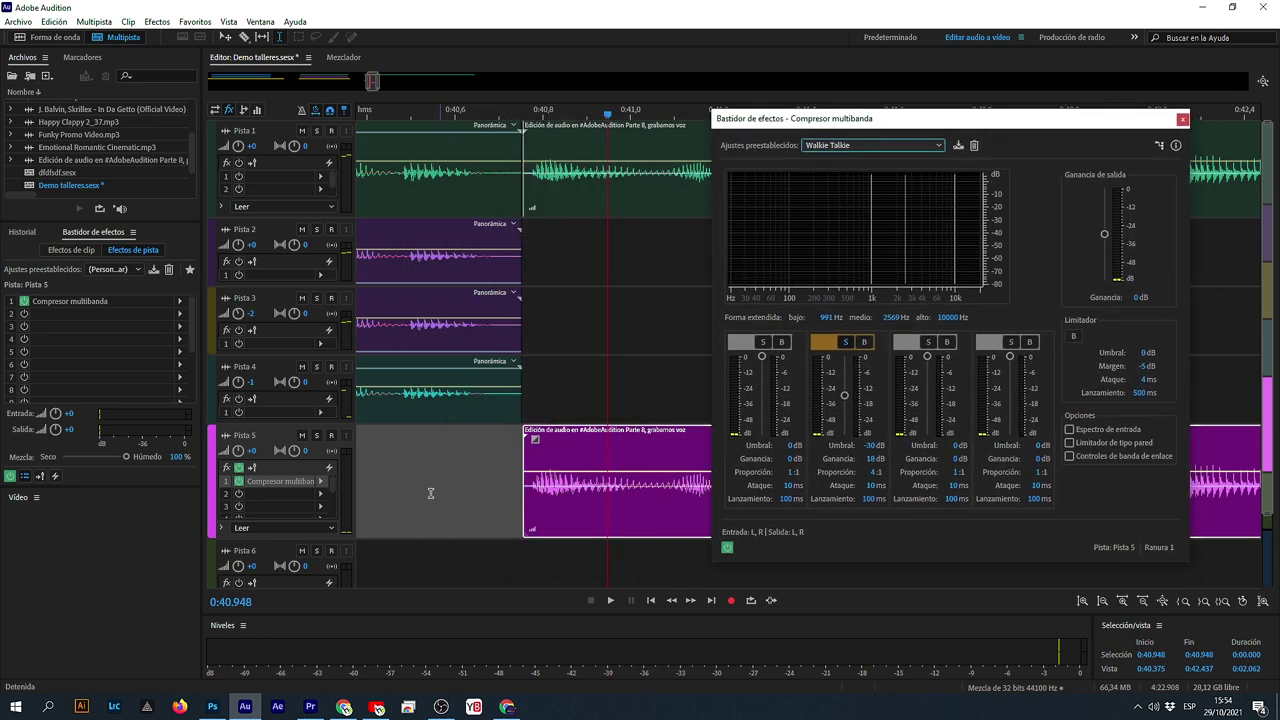
- Solo Pista 5, move the effect window aside and play the second phrase over the 0:40.755 to 0:42.714 range
click(316, 436)
drag(869, 137, 190, 70)
click(591, 555)
click(598, 505)
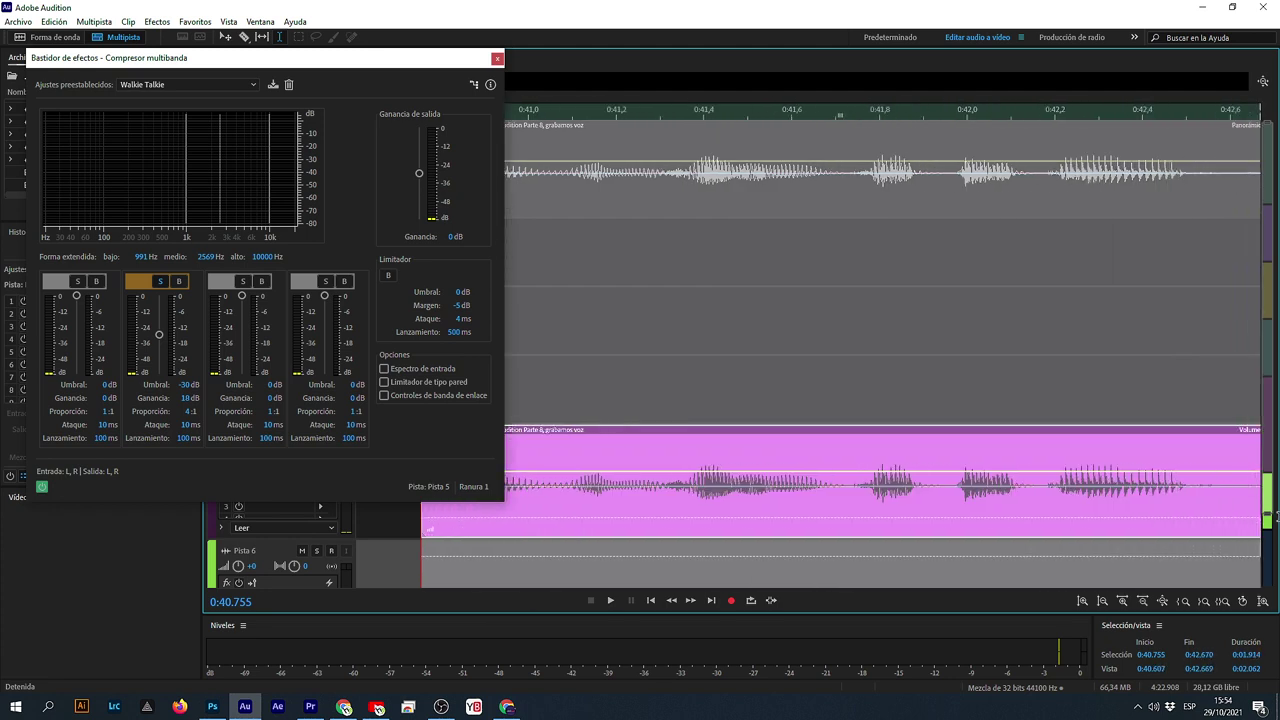
scroll(806, 114, down, 4)
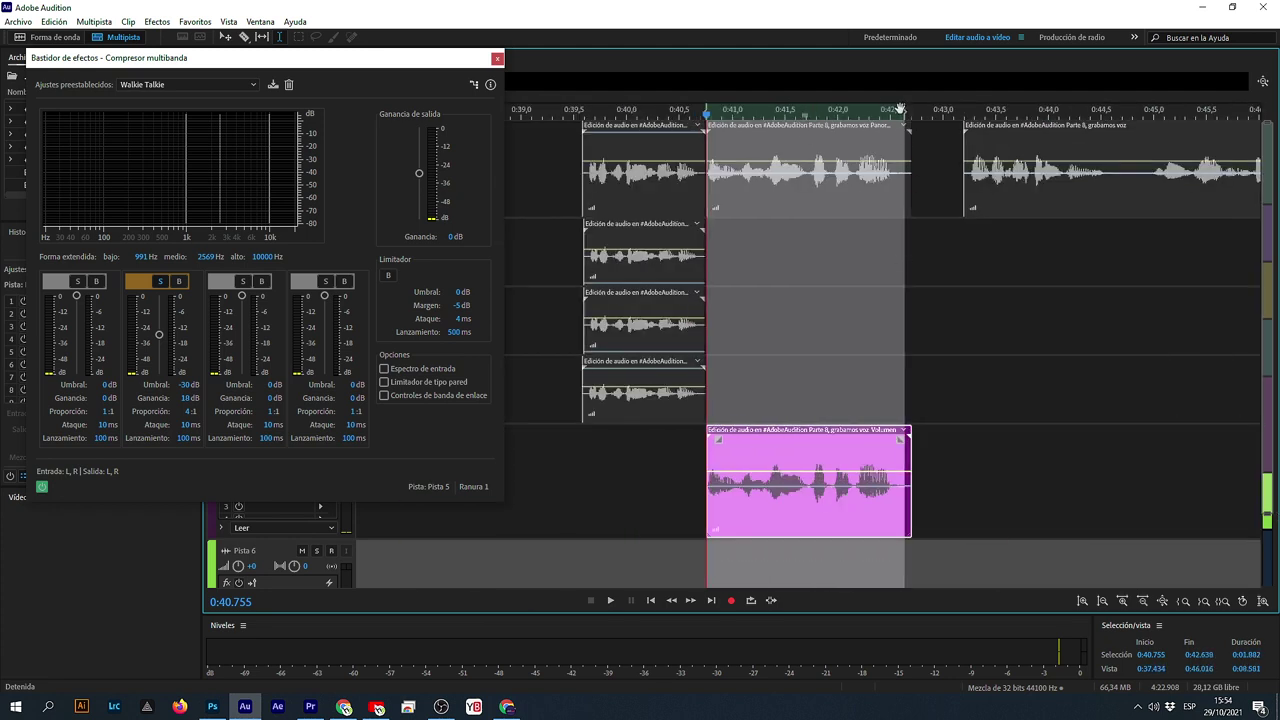
drag(904, 111, 912, 111)
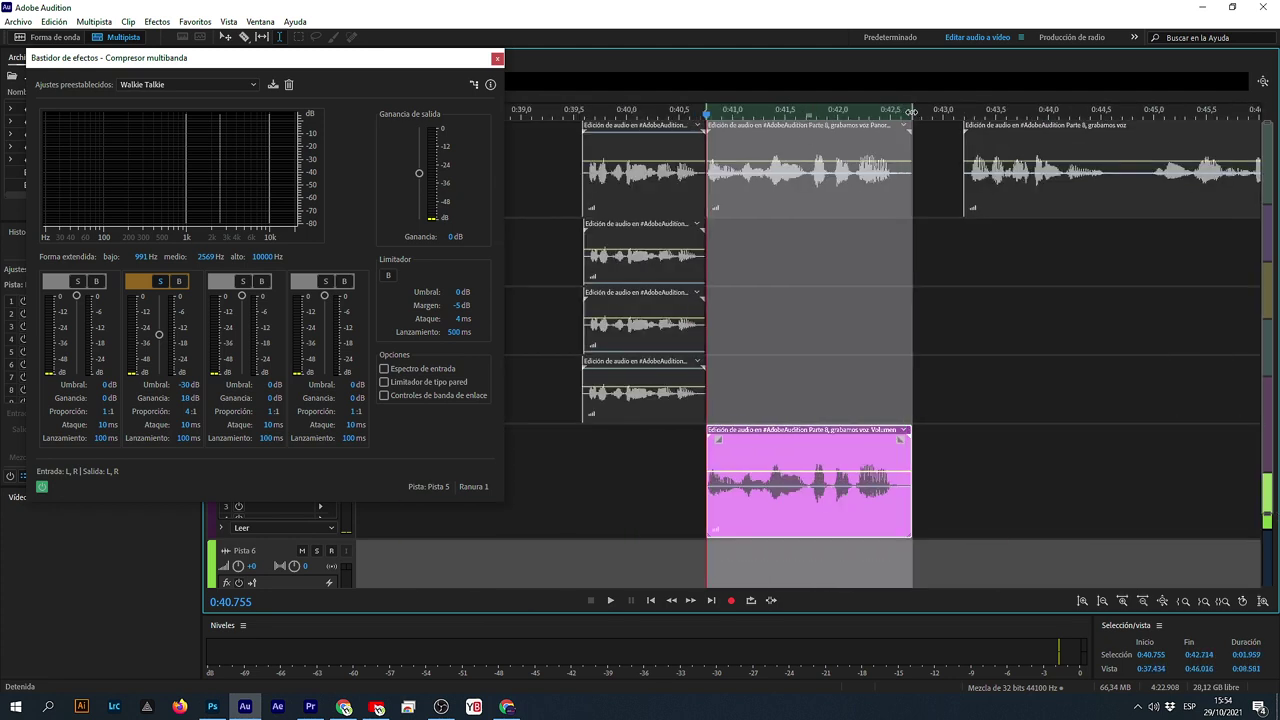
key(space)
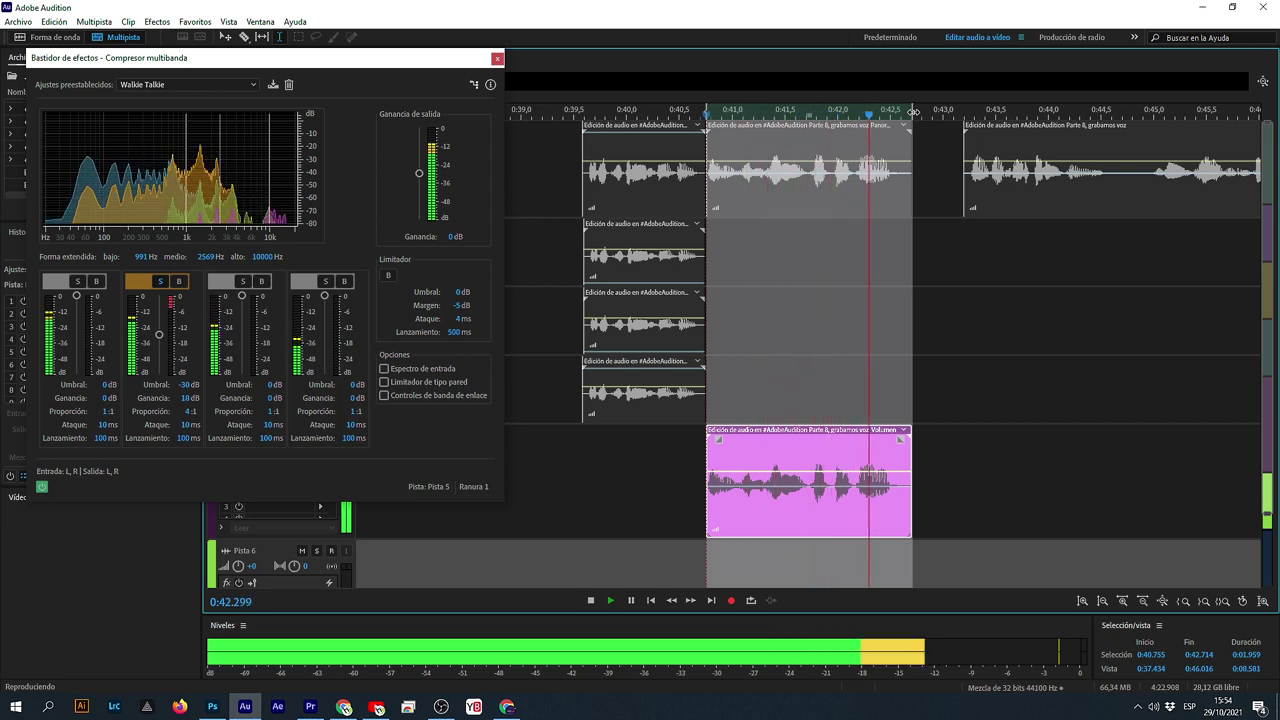
key(space)
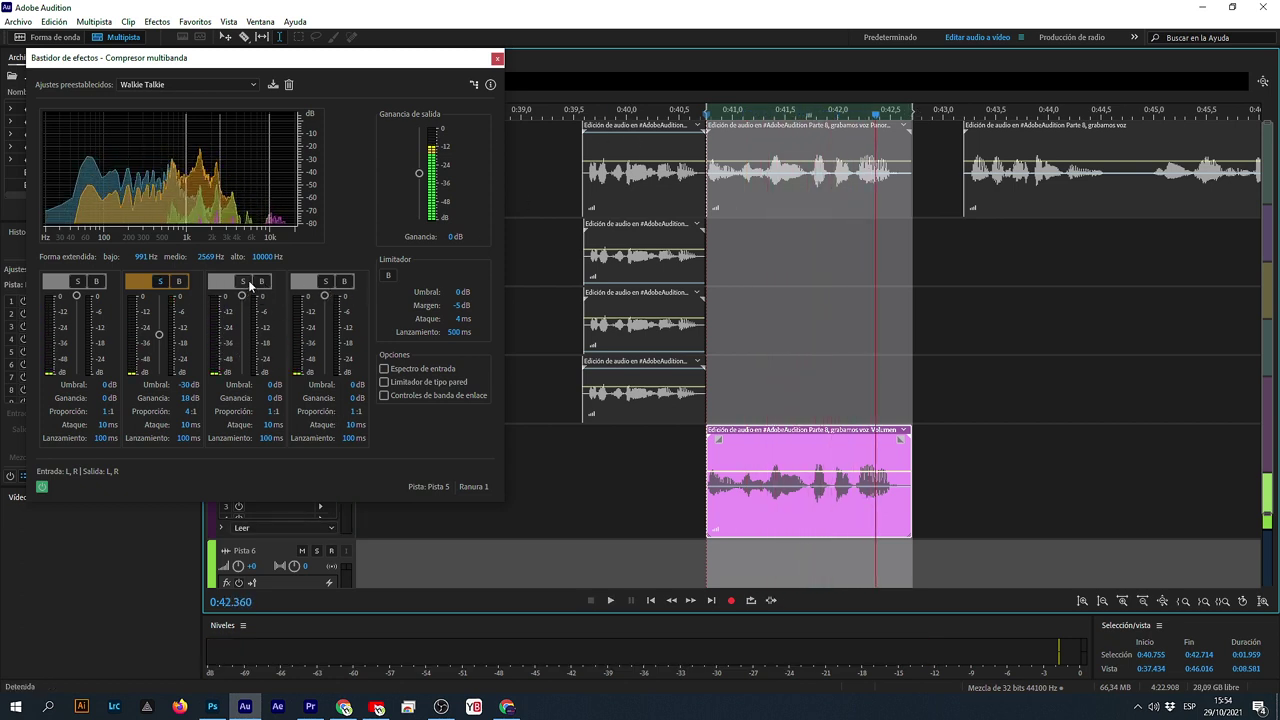
- Try soloing the compressor's third, fourth and first bands in turn, playing the second phrase on Pista 5 to compare
click(245, 283)
click(325, 282)
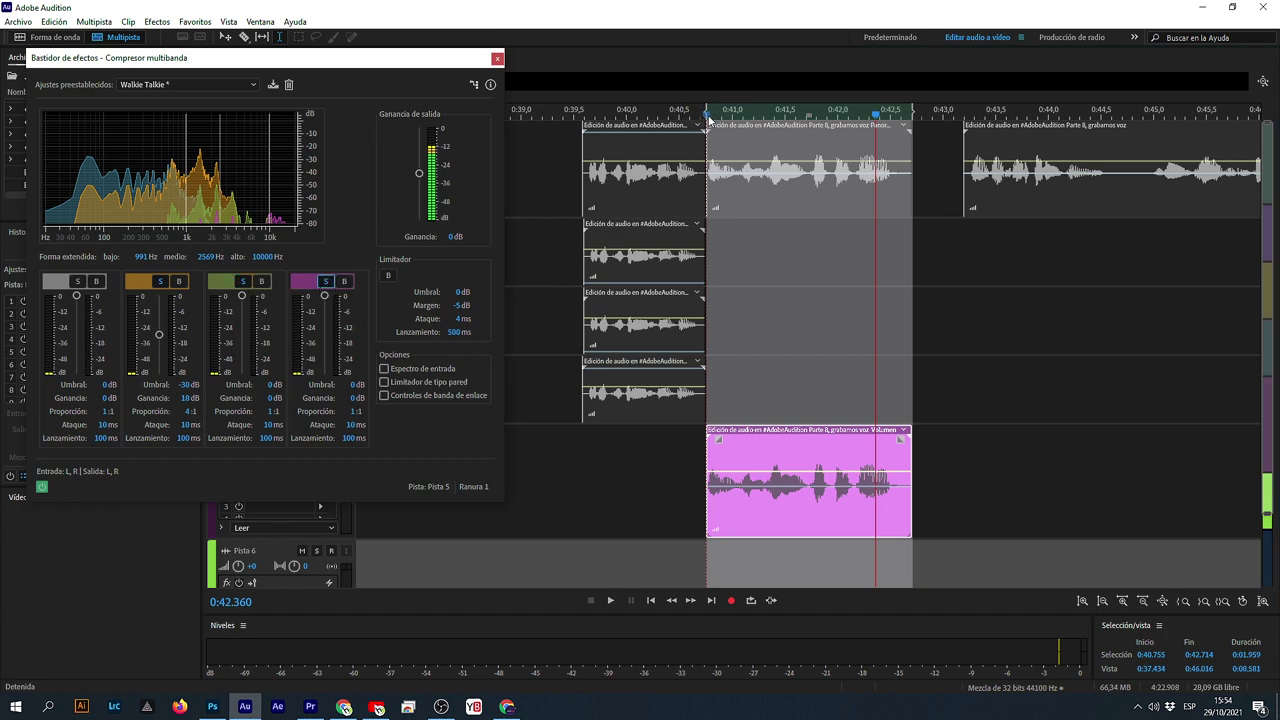
key(space)
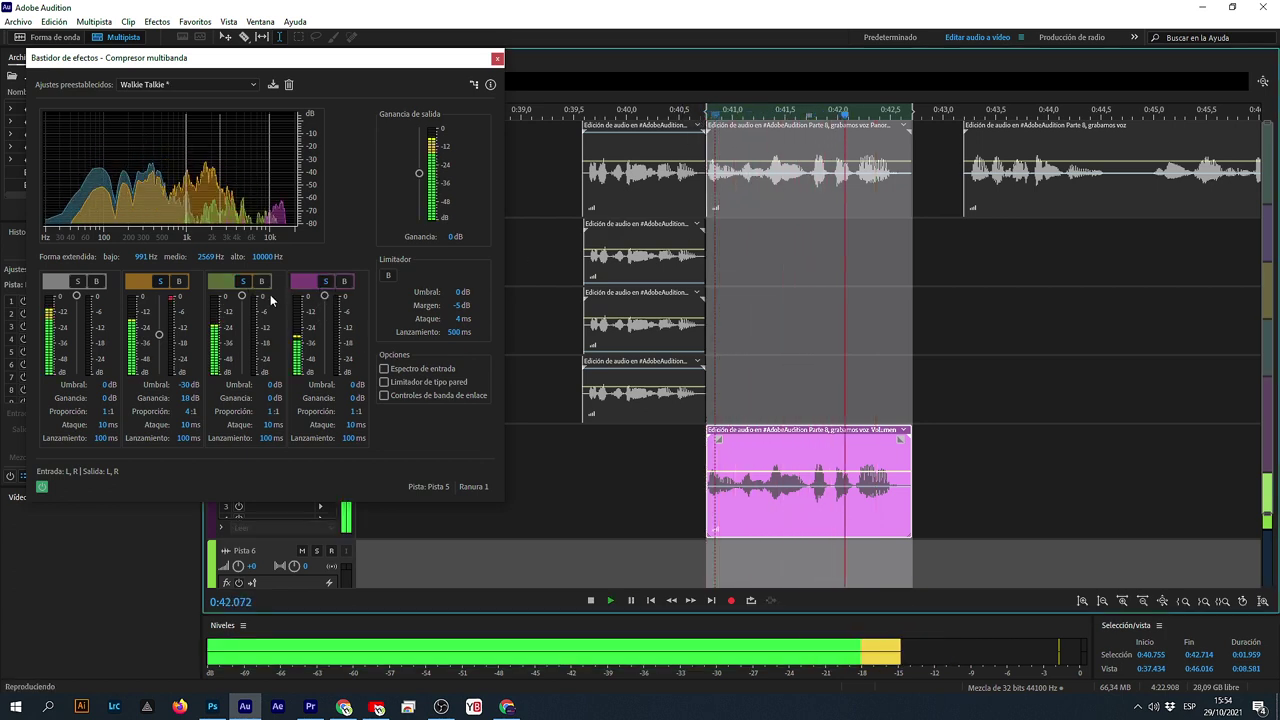
key(space)
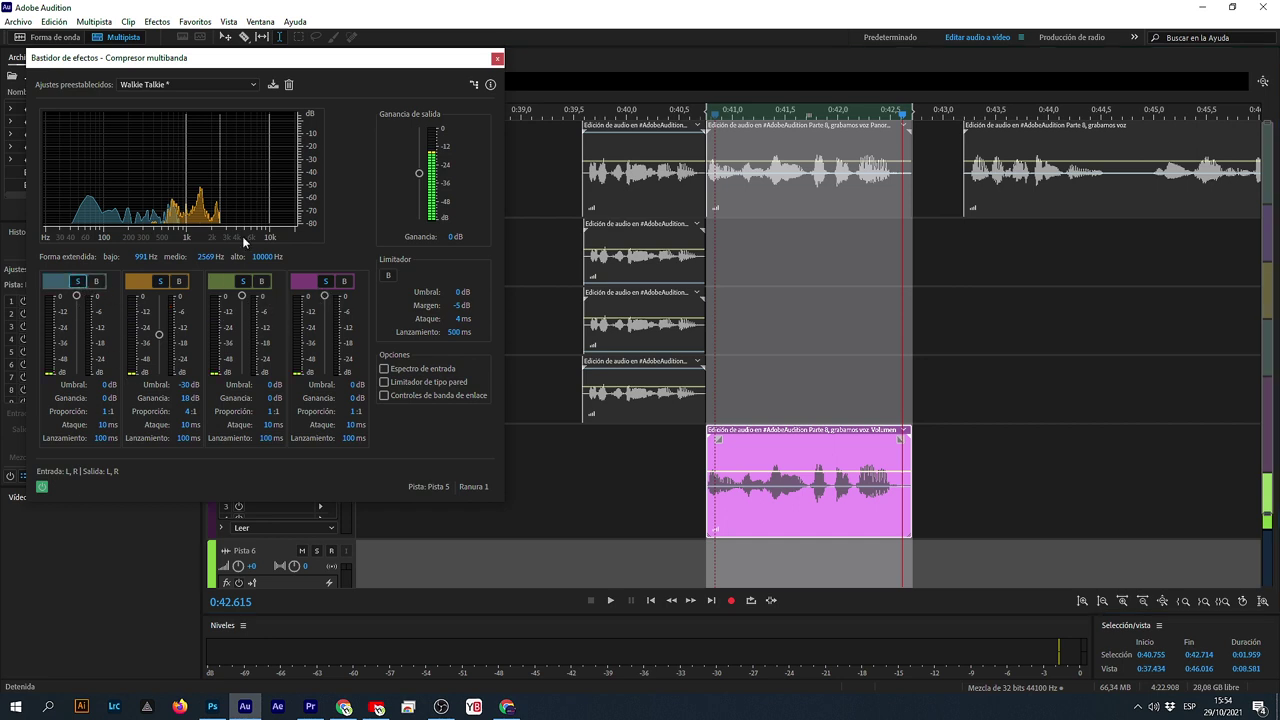
click(710, 117)
key(space)
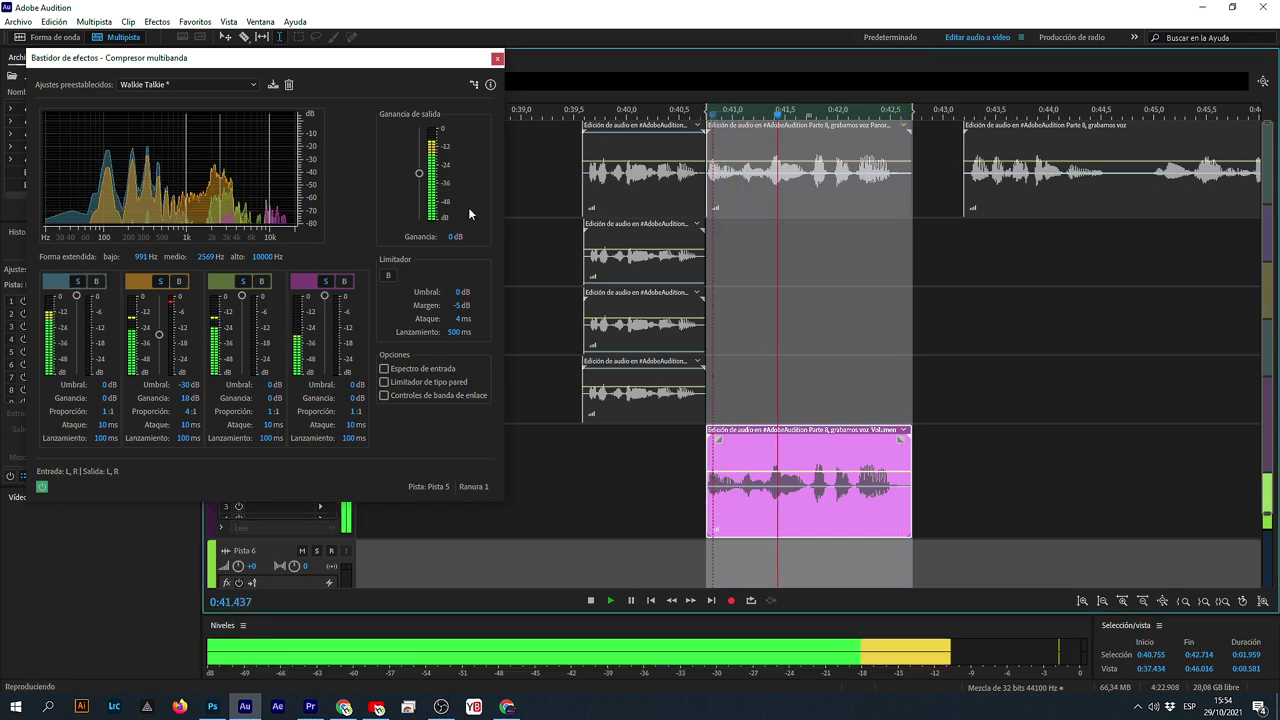
key(space)
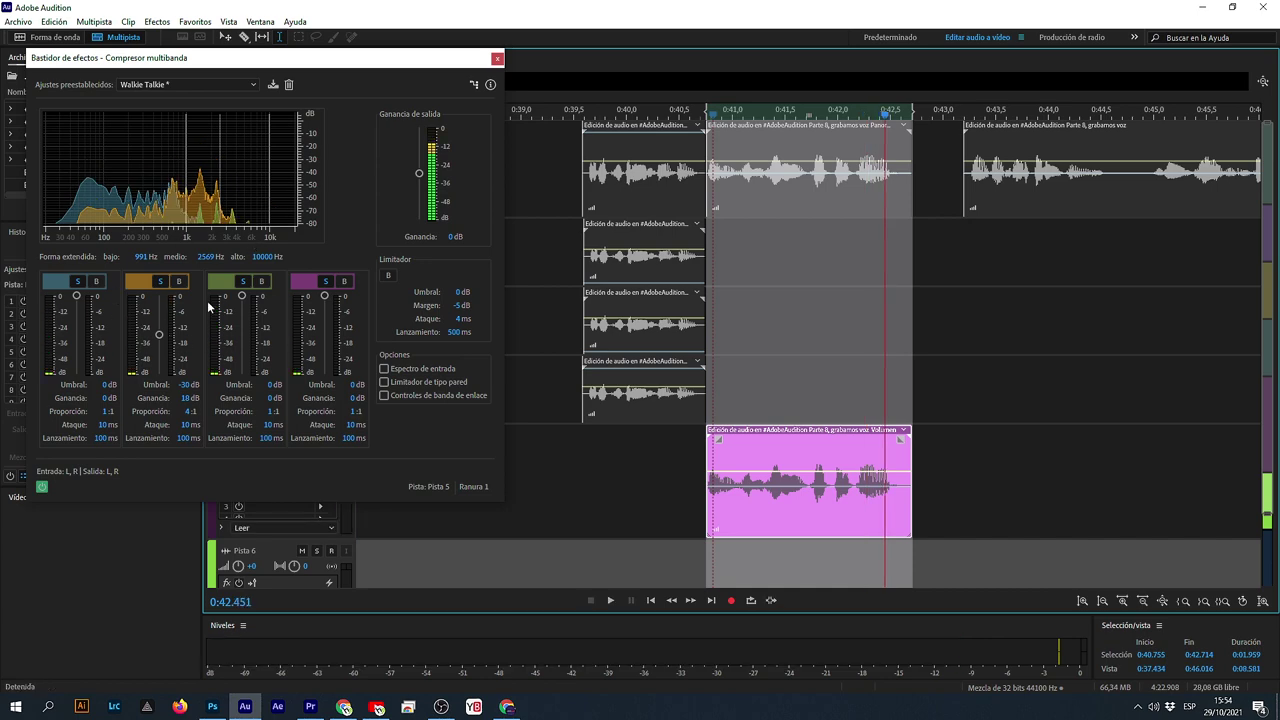
- Unsolo the first band, try a low crossover of 85,3 Hz, listen to the phrase, and discard the compressor from Pista 5
drag(186, 63, 342, 173)
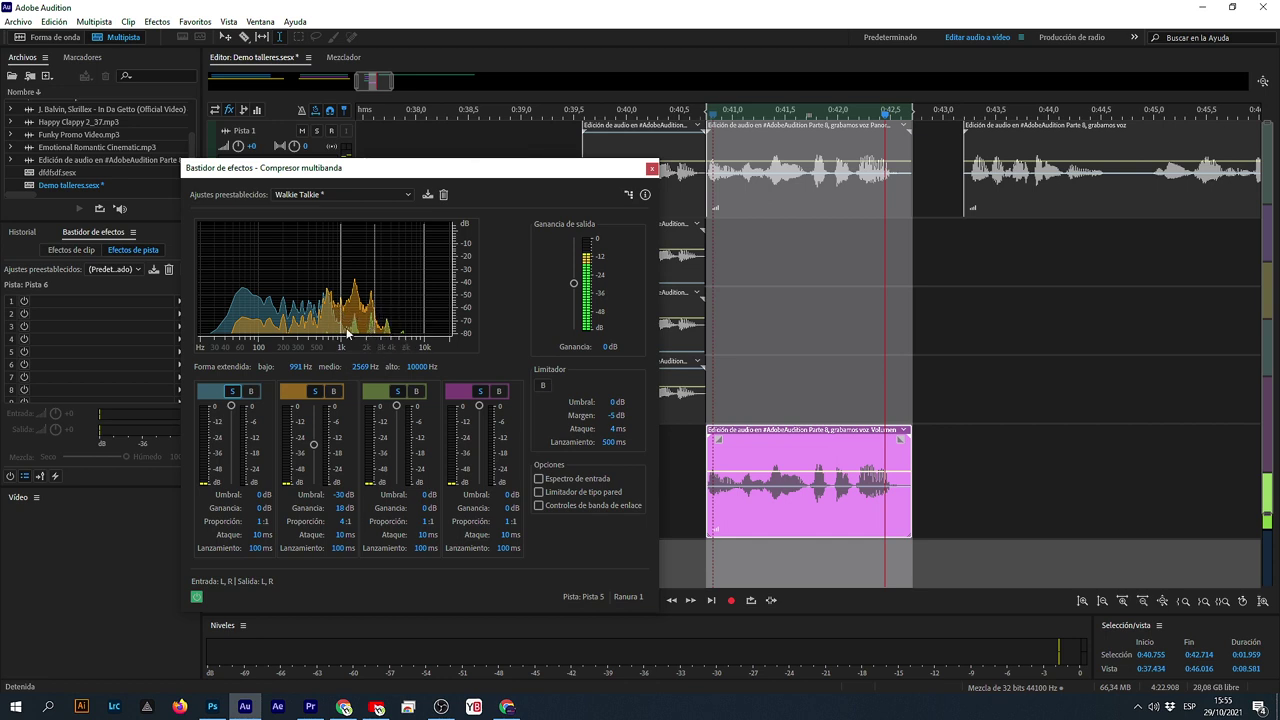
click(232, 391)
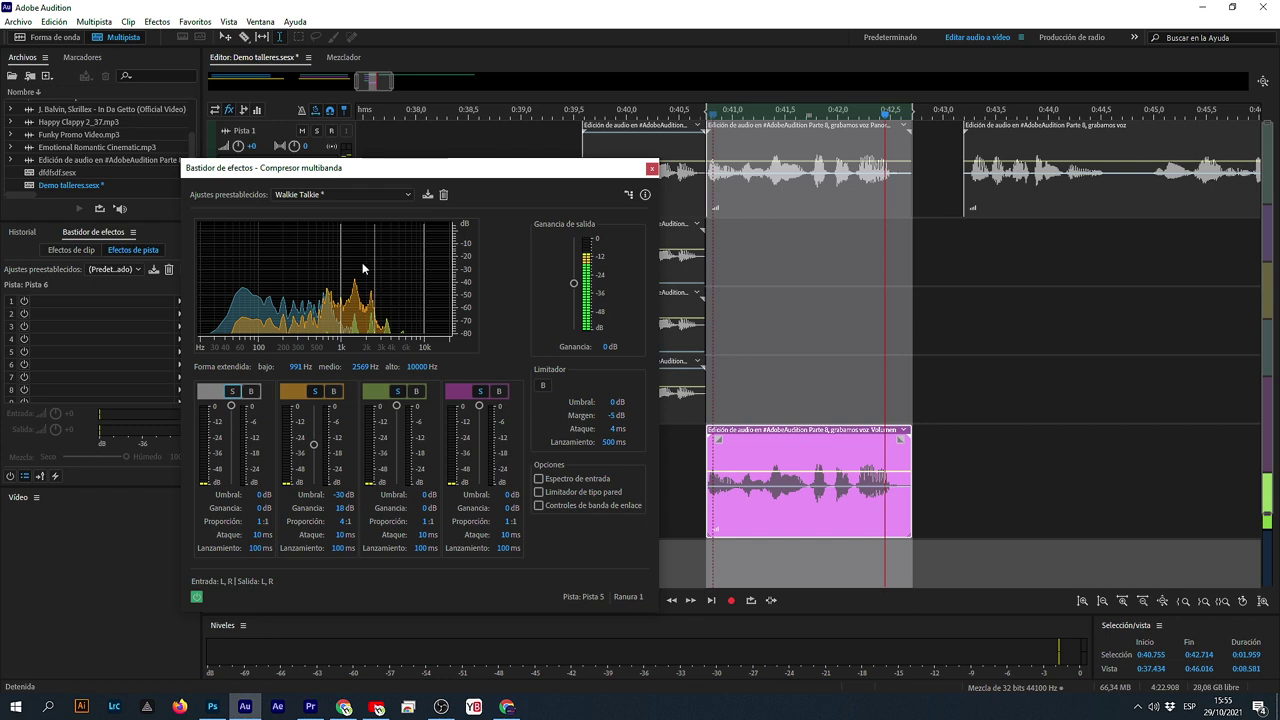
drag(341, 283, 251, 285)
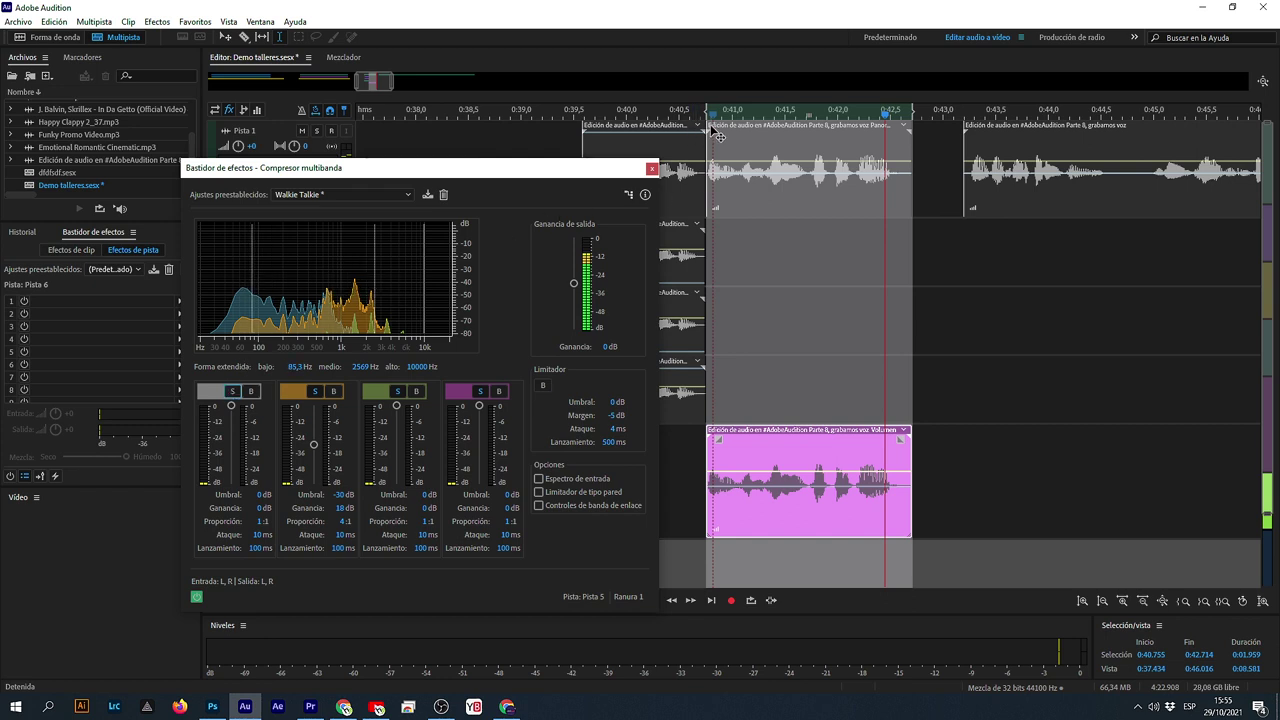
key(space)
key(space)
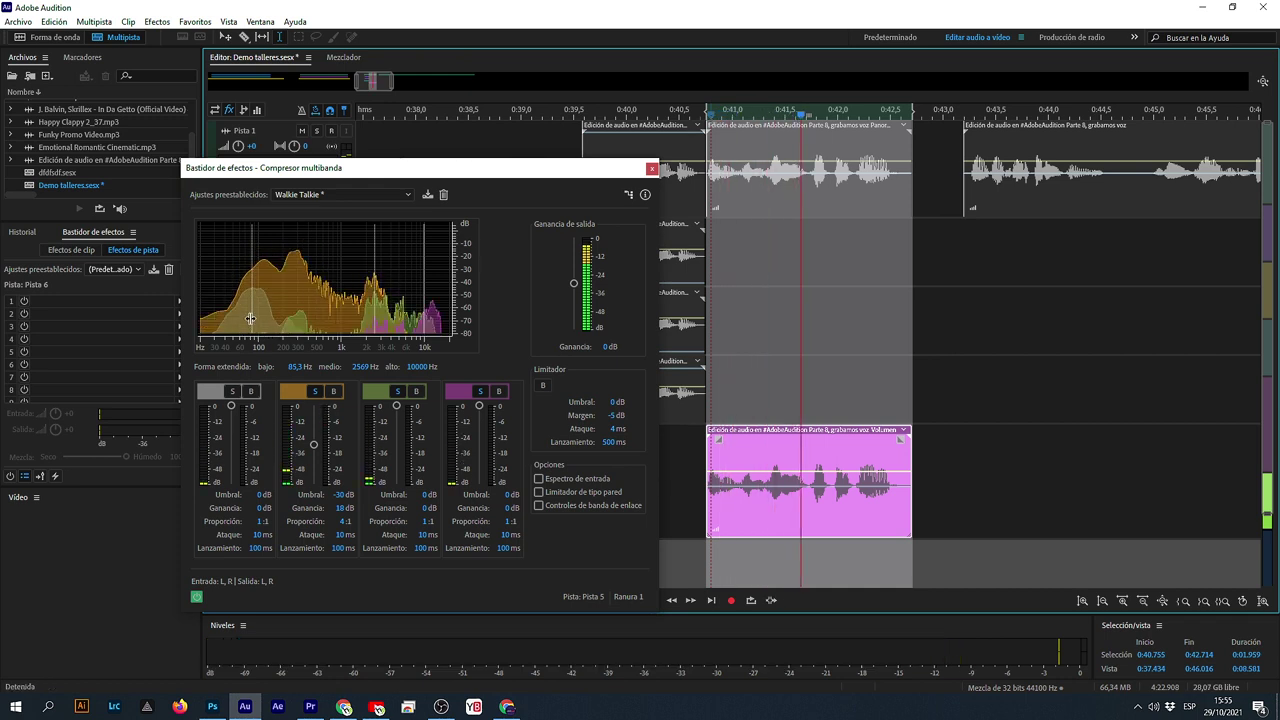
key(Escape)
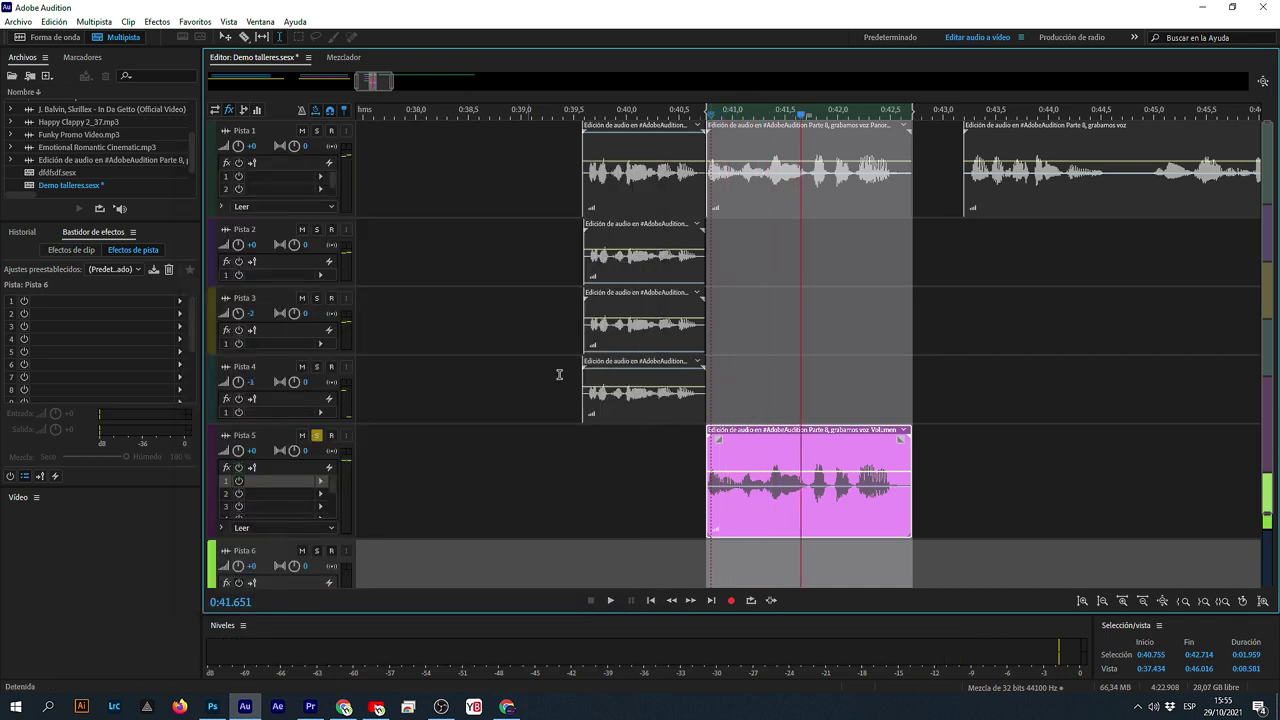
- Add Compresor multibanda to Pista 5's first slot with the Walkie Talkie preset, solo the fourth band, and close its window
click(323, 481)
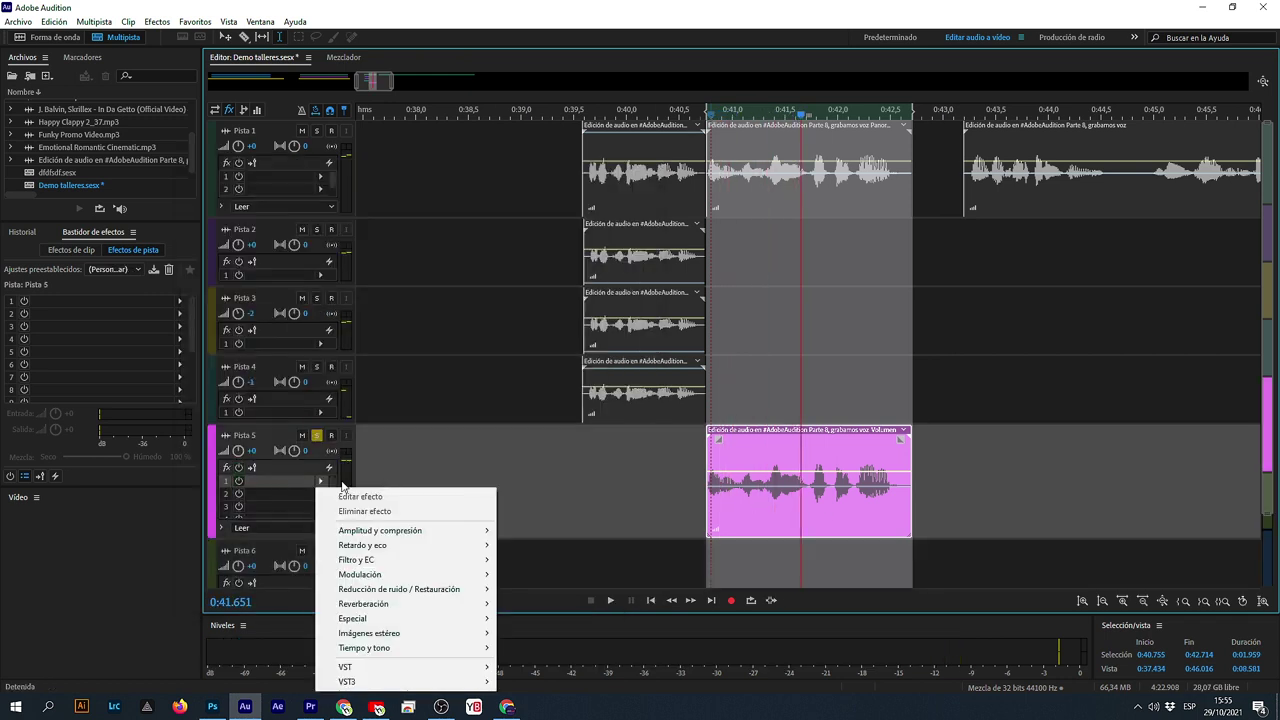
mouse_move(467, 535)
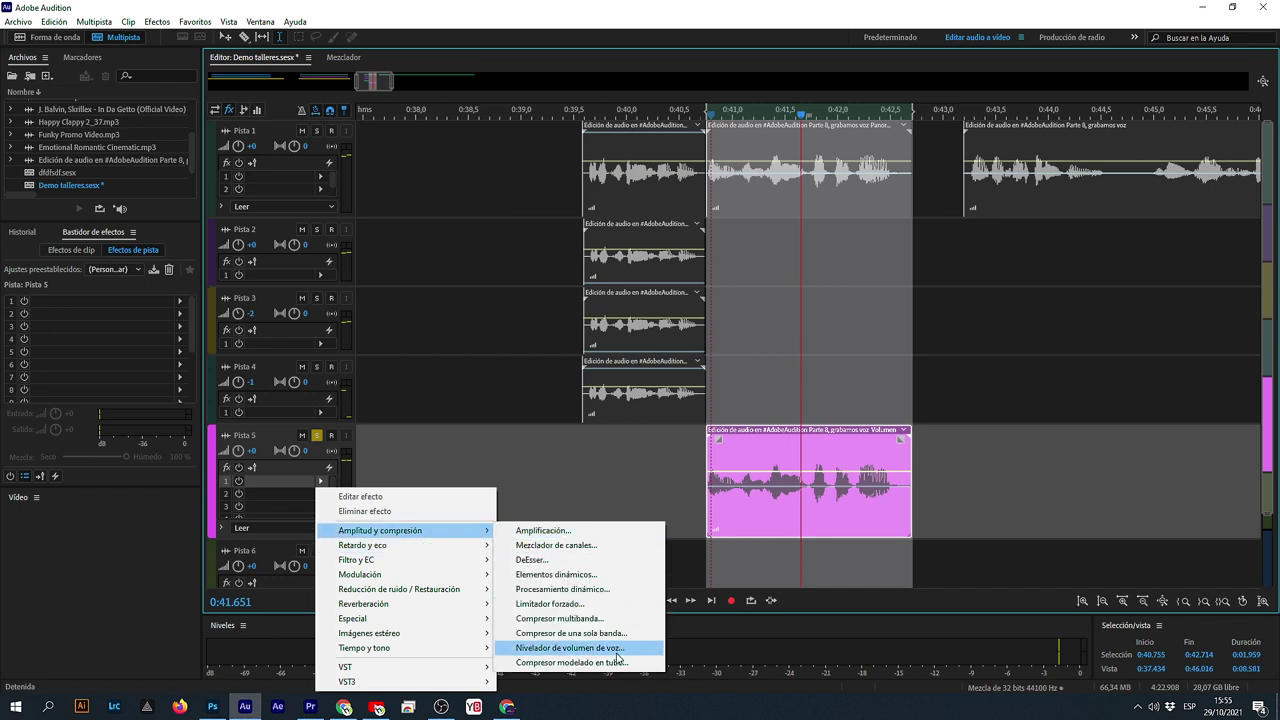
click(603, 618)
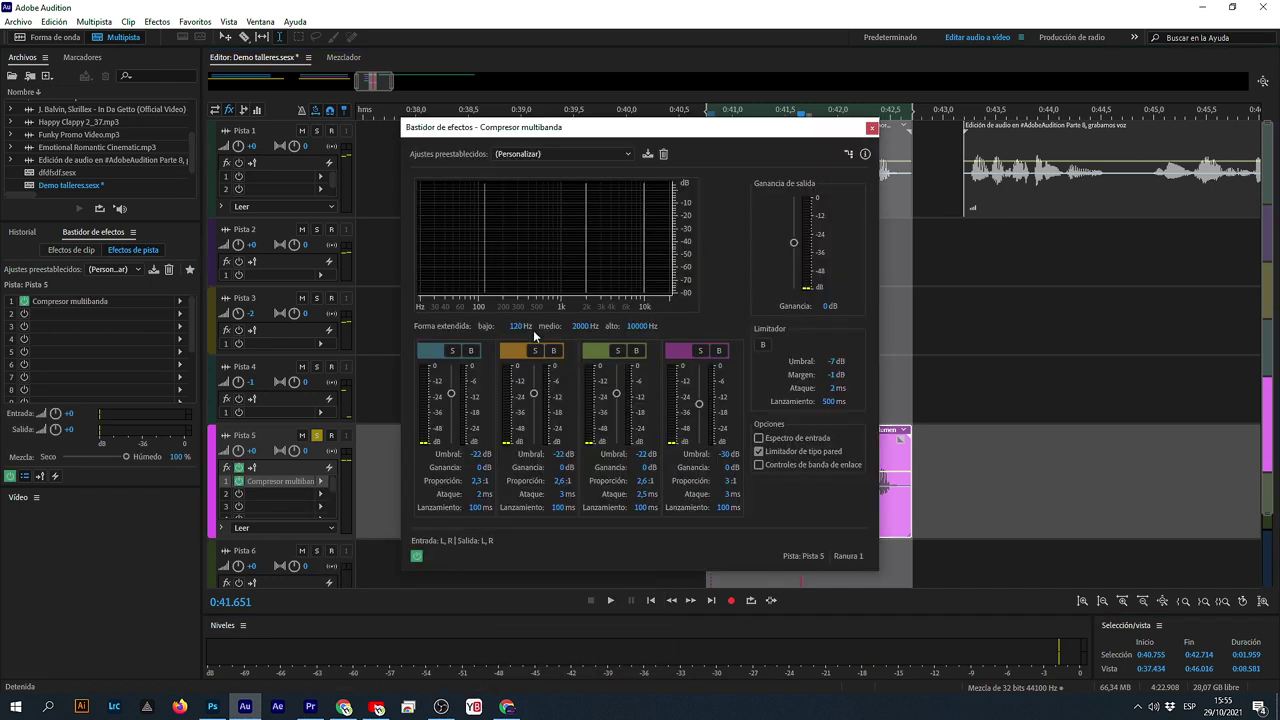
click(560, 153)
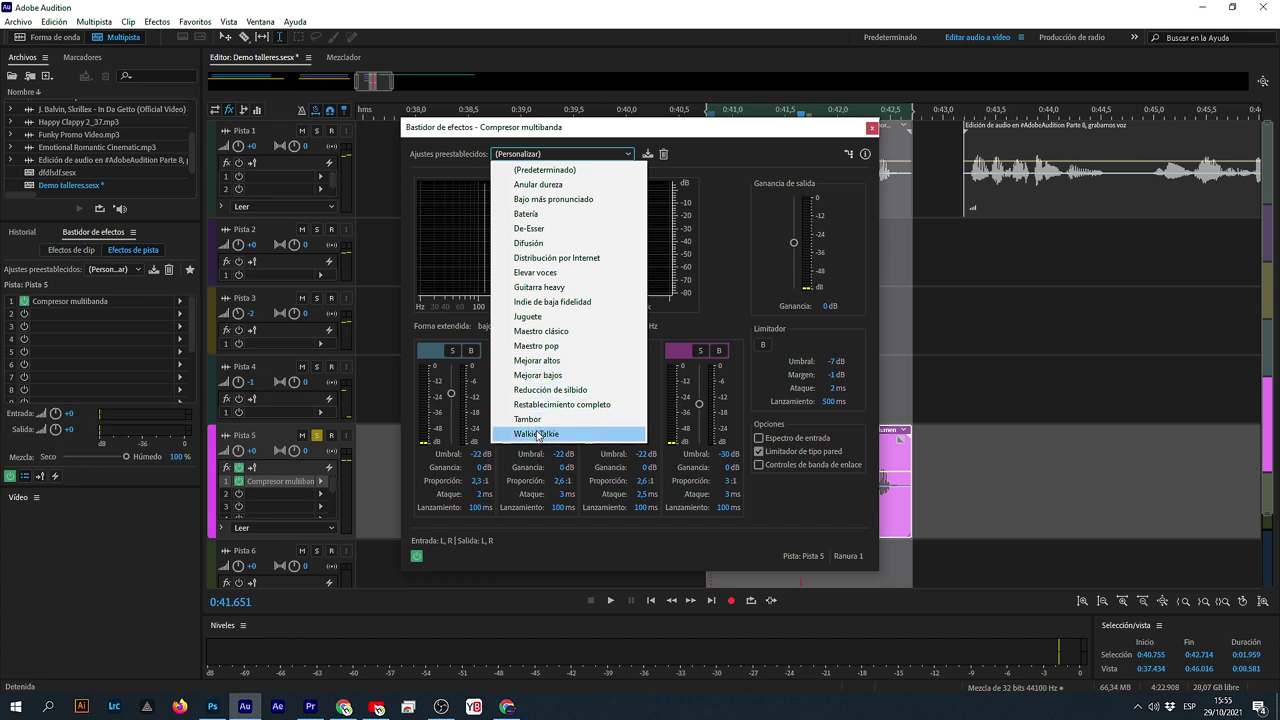
click(540, 437)
click(700, 350)
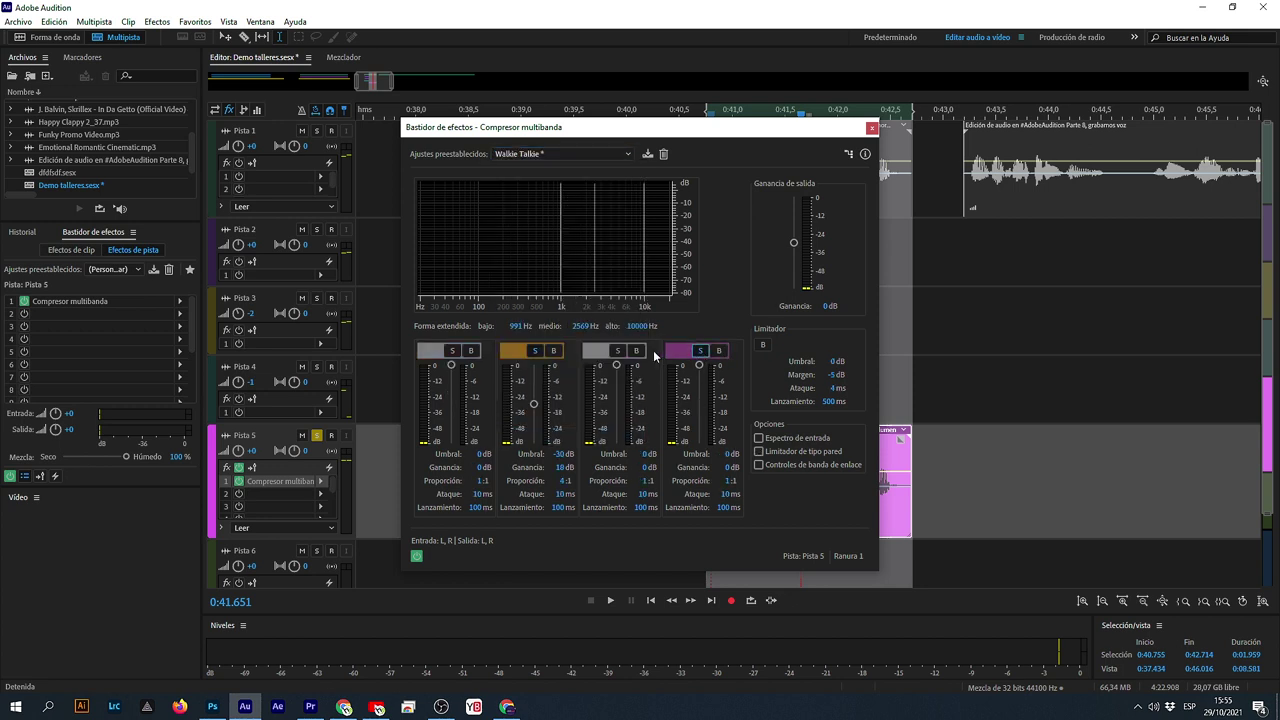
click(871, 130)
- Listen to the soloed Pista 5 from 0:40.500 and turn off its solo
click(677, 549)
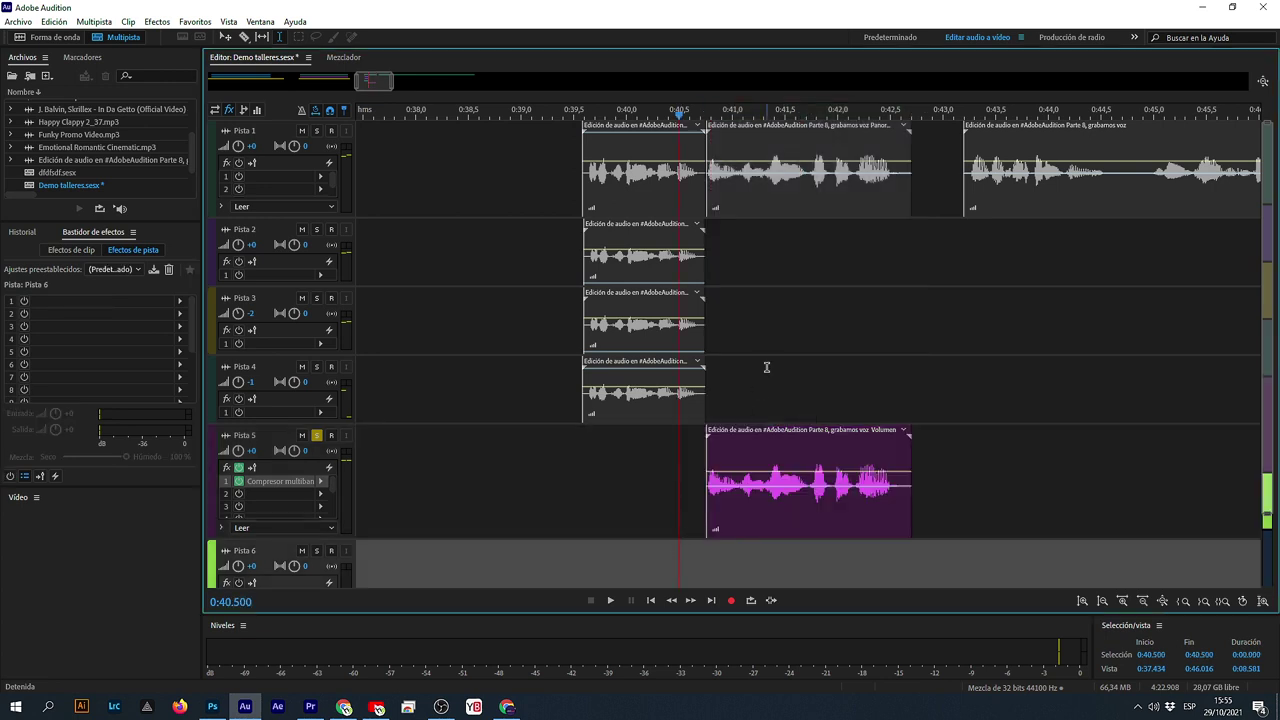
key(space)
key(space)
click(316, 437)
- Play all tracks together from 0:39.603 to hear both phrases in the mix
click(586, 113)
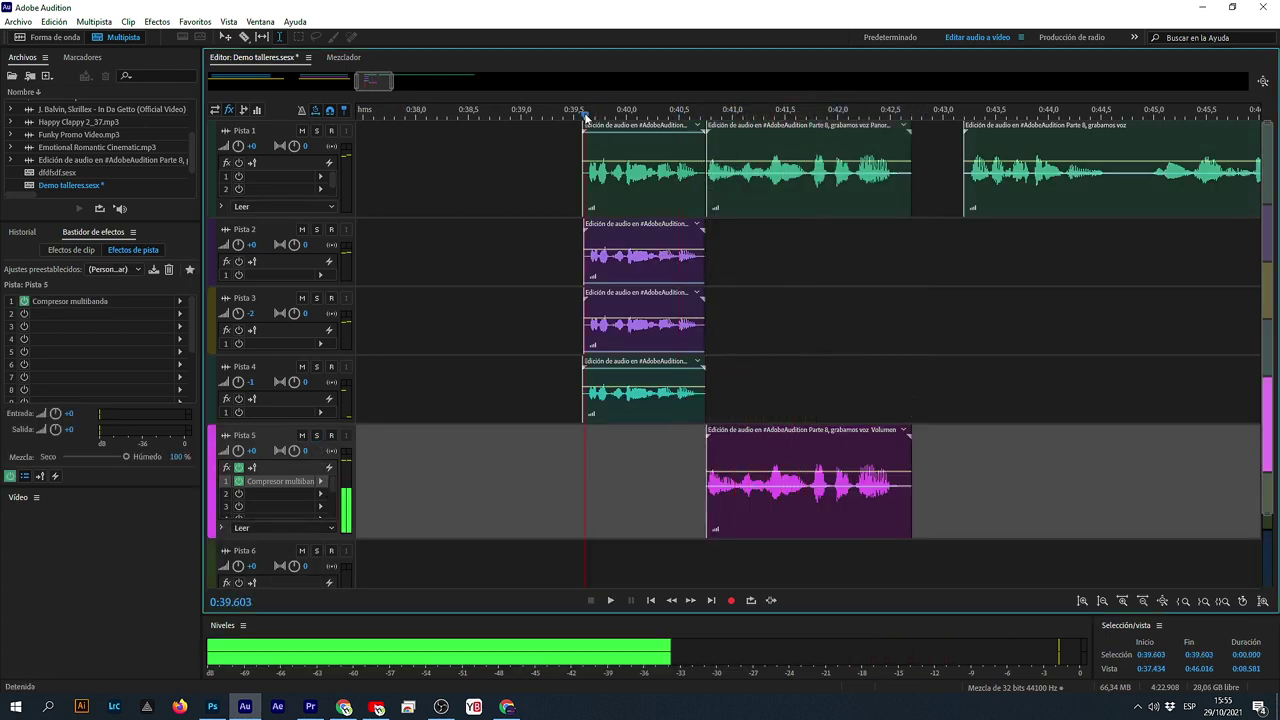
key(space)
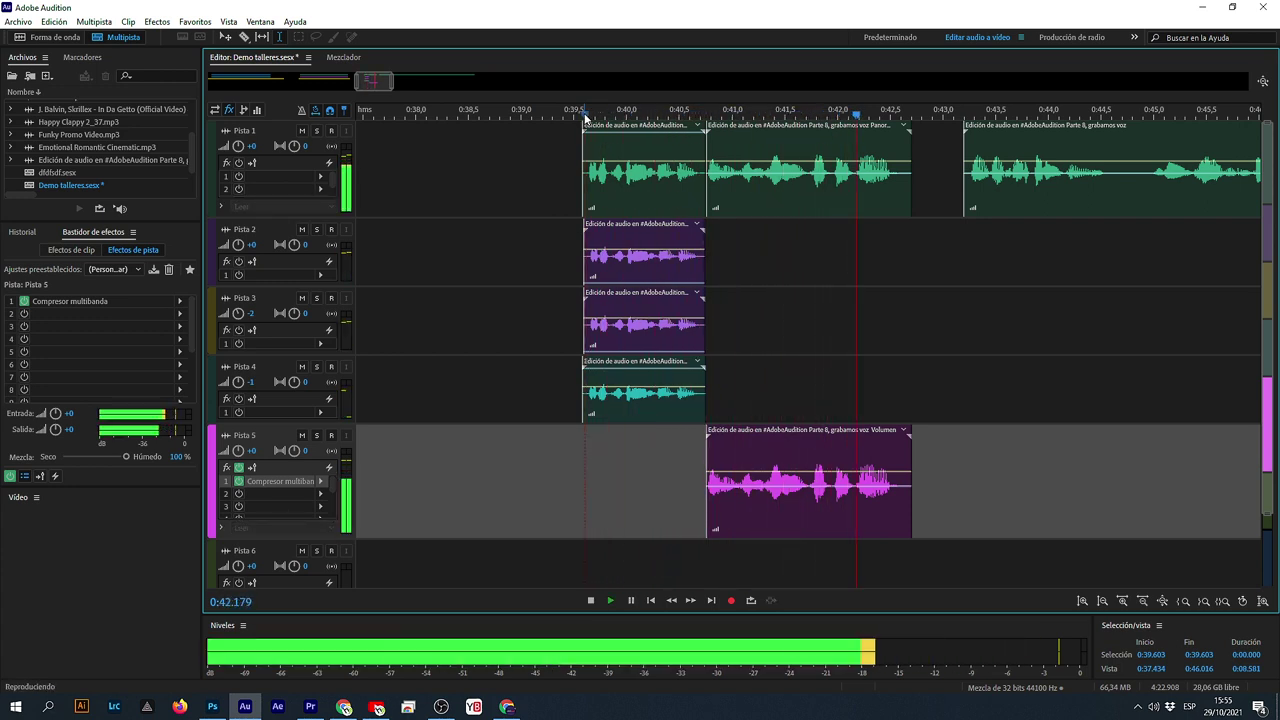
key(space)
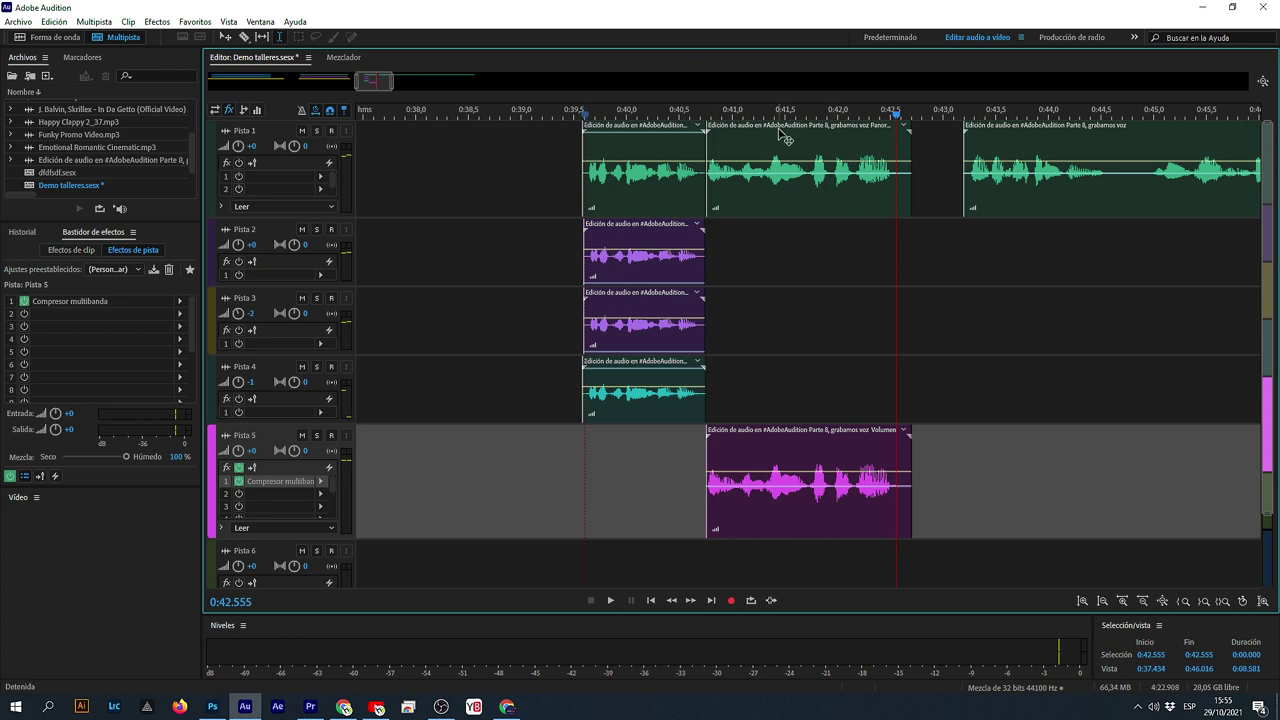
- Try the mix from 0:39.500 with Pista 1's second phrase clip moved away onto Pista 3, and undo the move
drag(737, 130, 1164, 316)
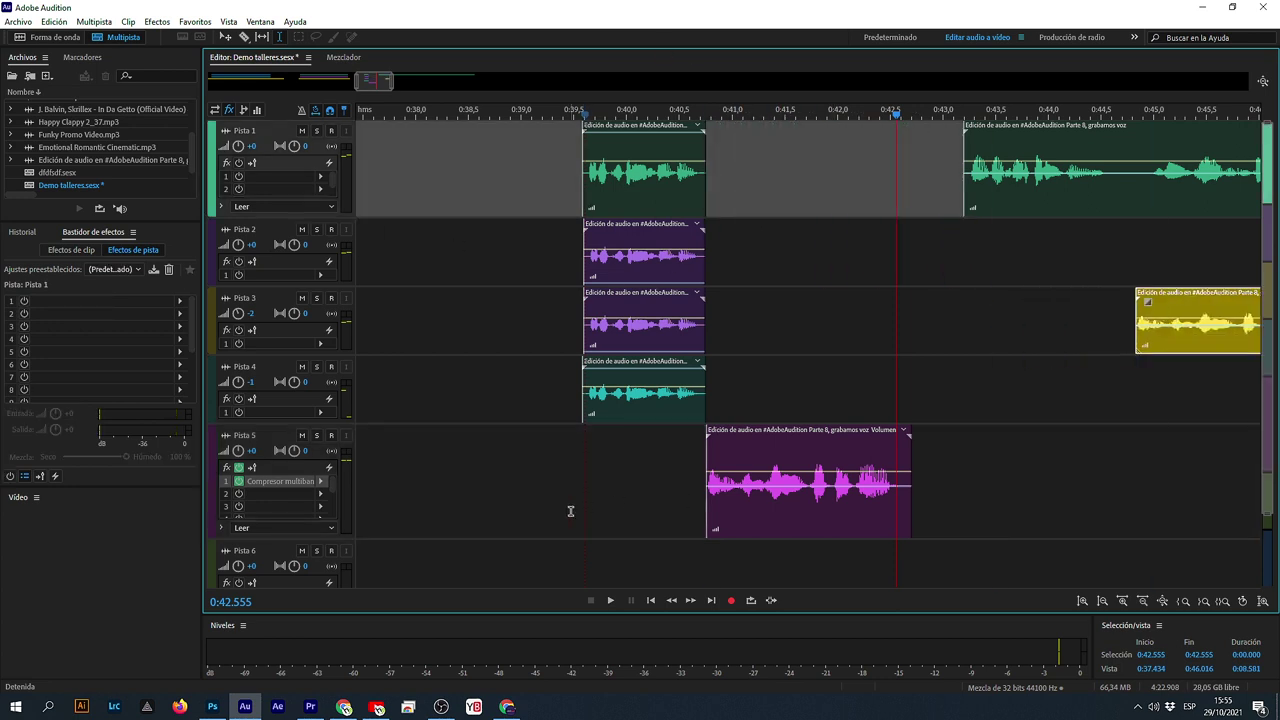
click(573, 469)
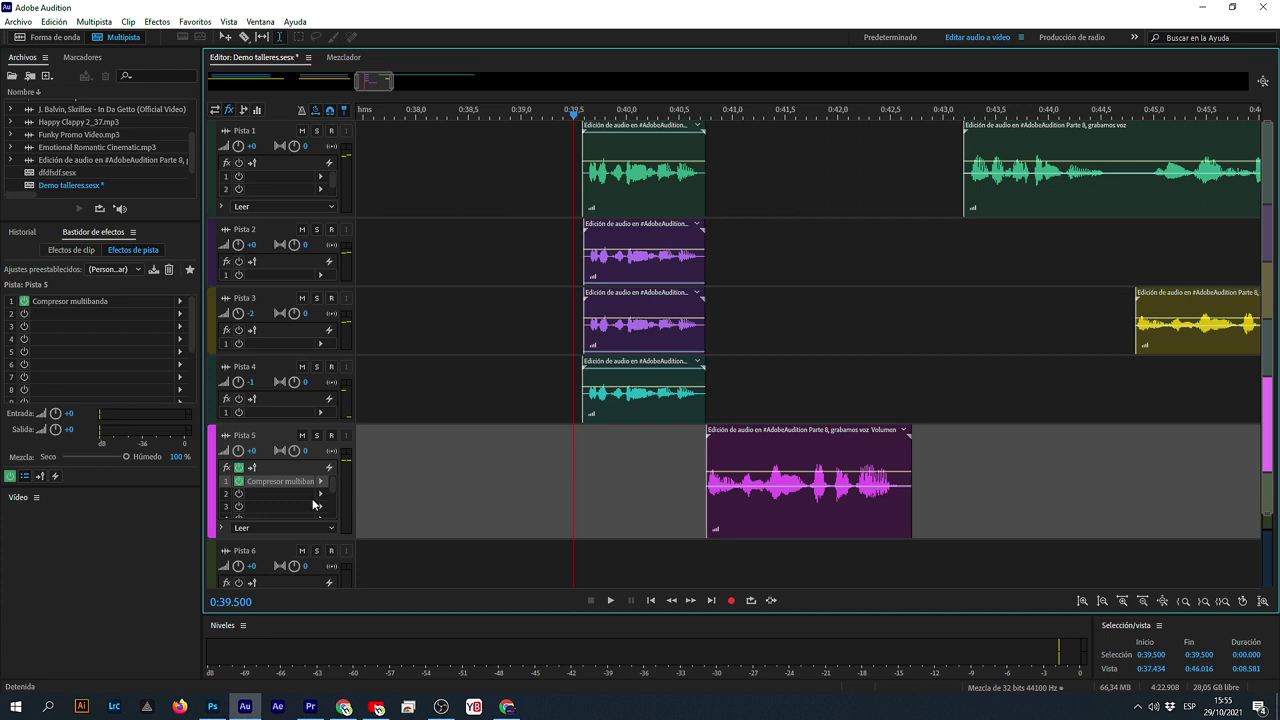
key(space)
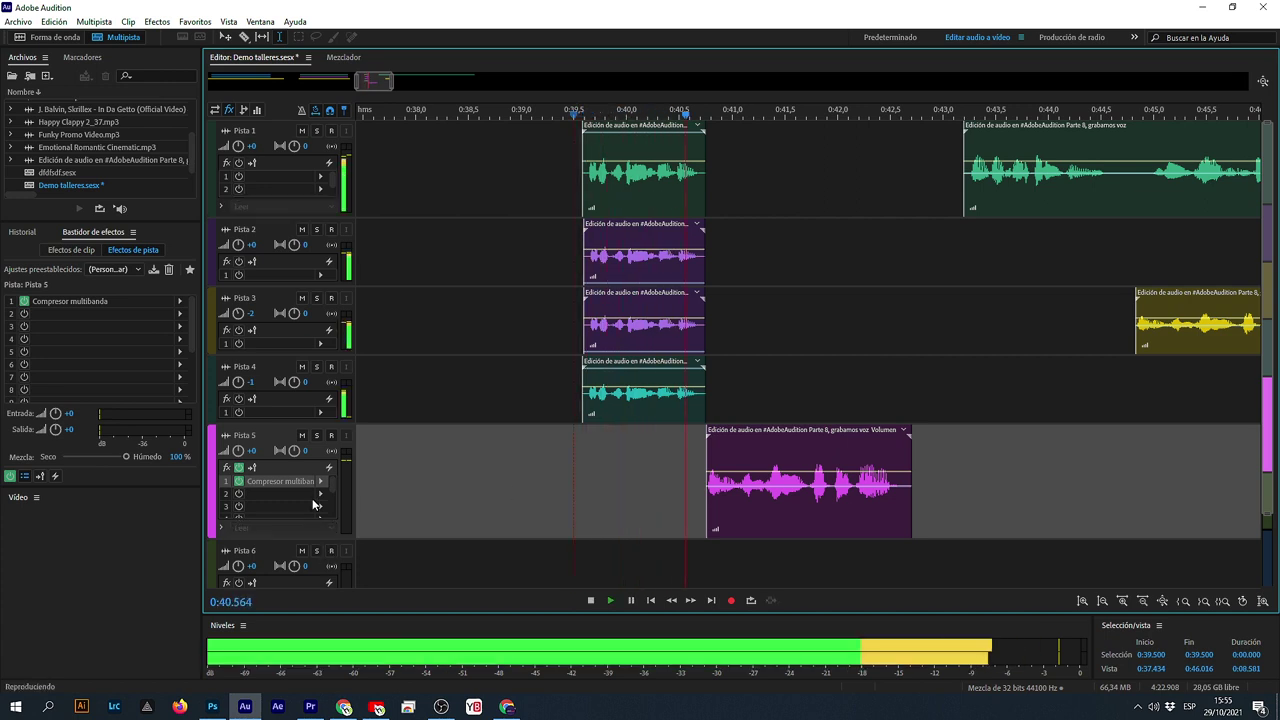
key(space)
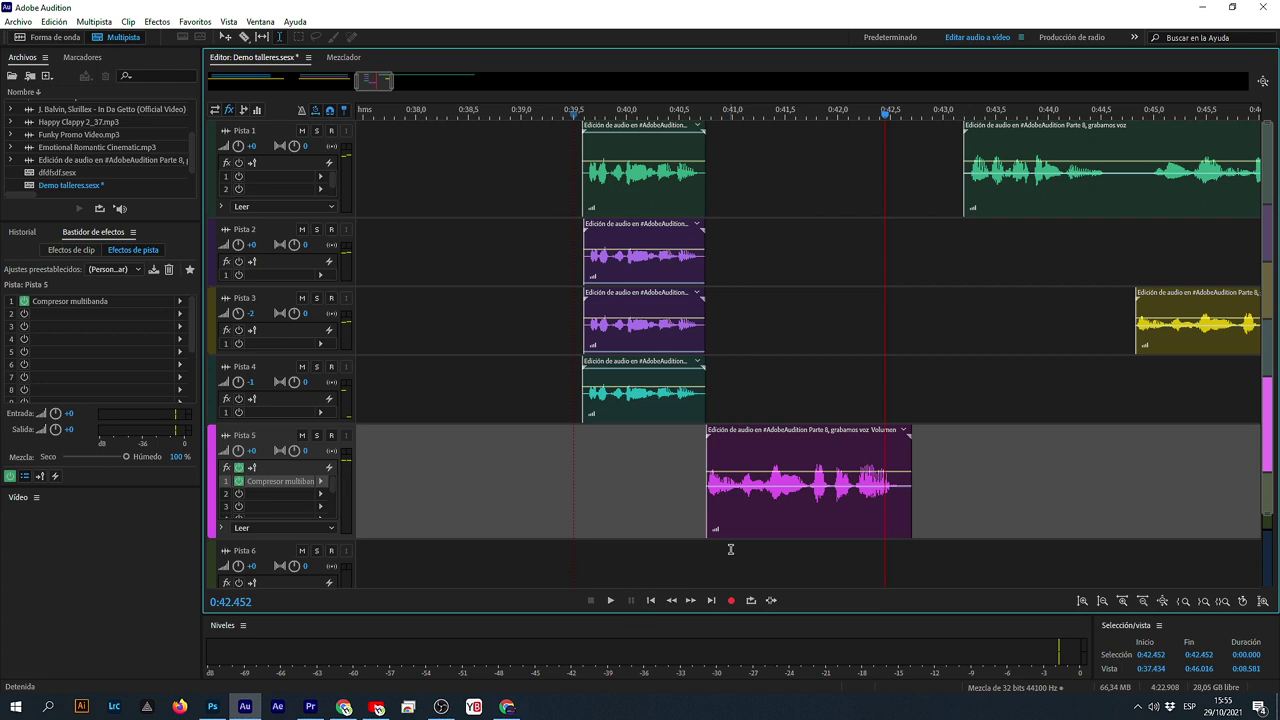
key(ctrl+z)
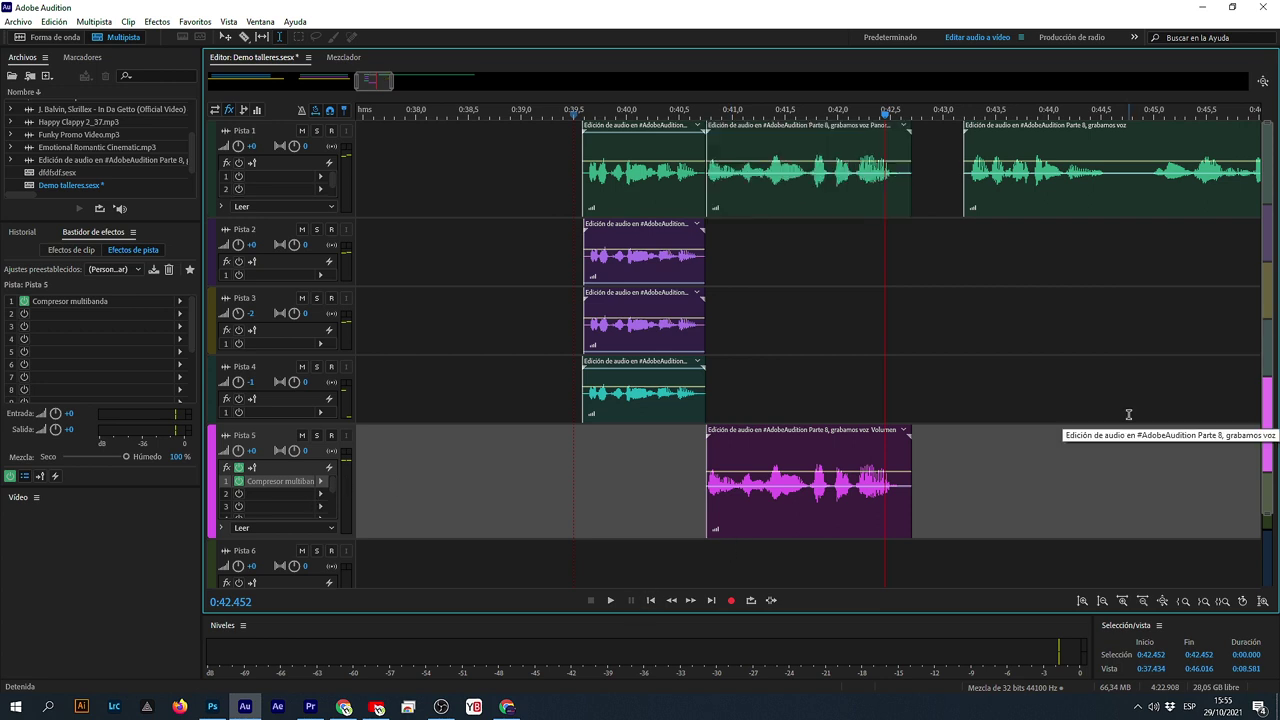
- Lower the clip volume of the second phrase on Pista 1 and play it from about 0:40.8 with the Pista 5 layer
click(788, 187)
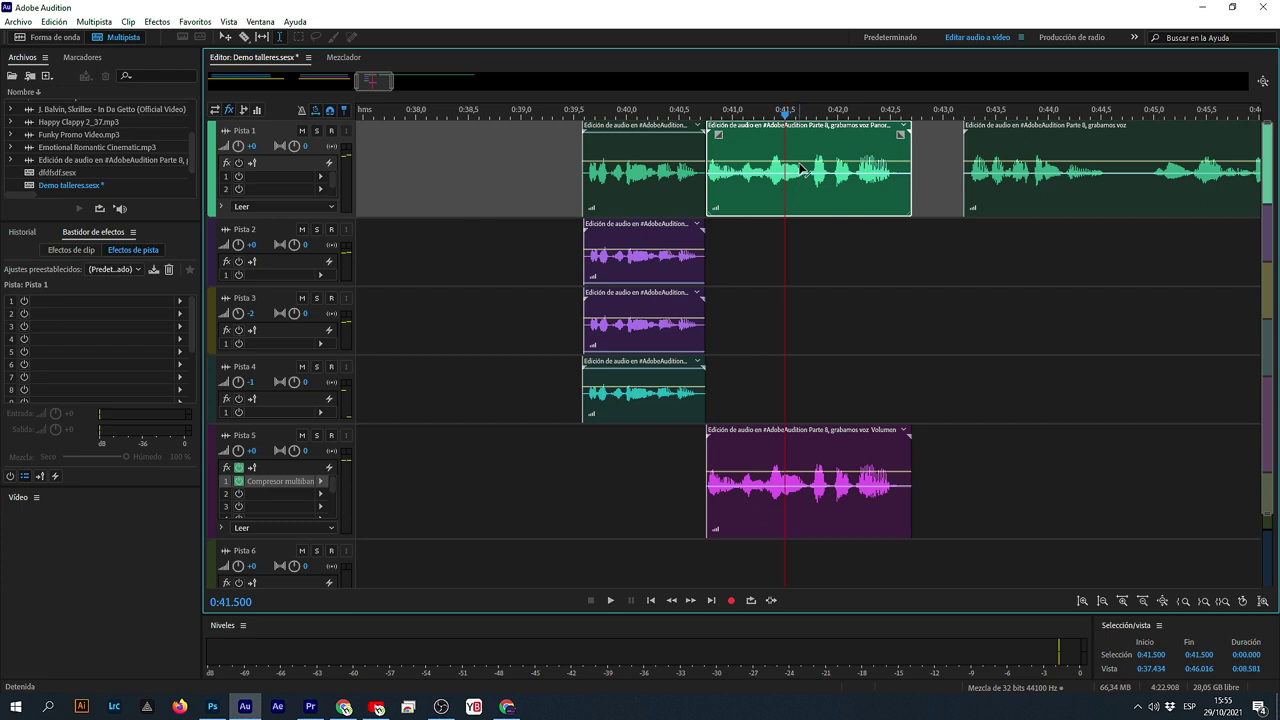
click(802, 172)
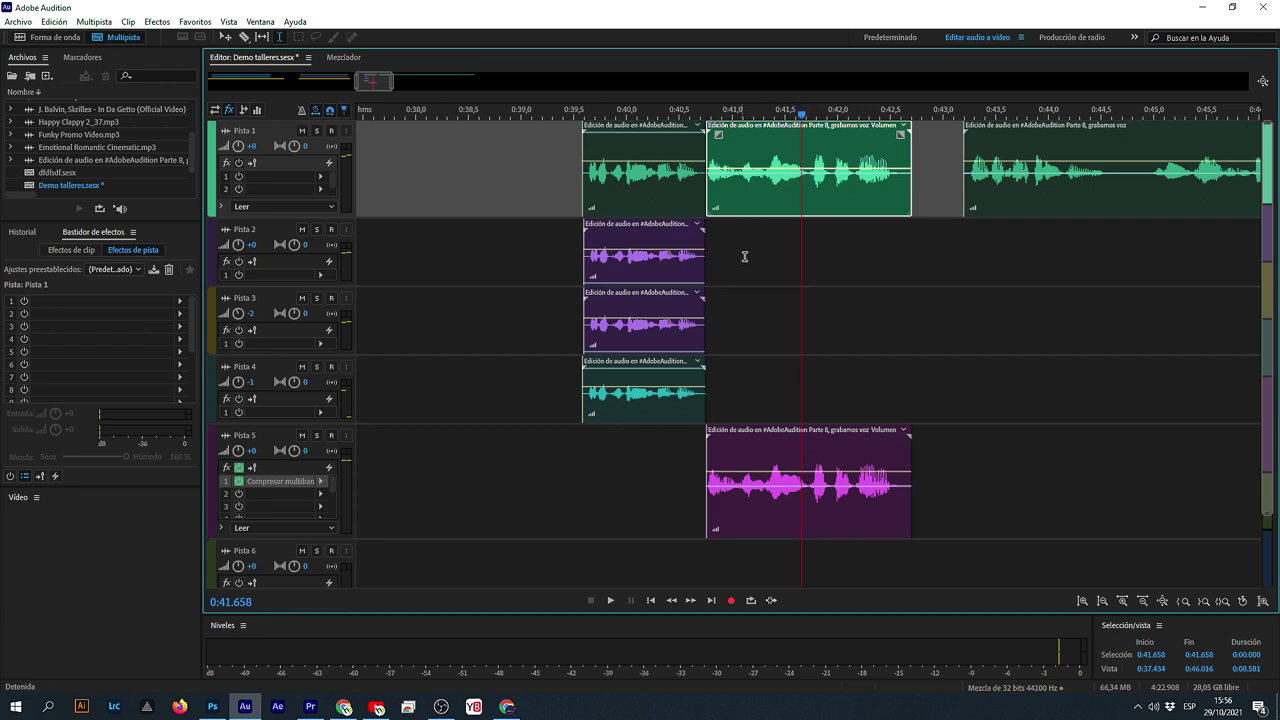
click(713, 116)
key(space)
key(space)
- Delete the pause after the third phrase on Pista 1, about 0:44.7 to 0:44.9, and move the remaining recording to start at about 0:48.1
scroll(666, 117, down, 4)
scroll(783, 117, up, 4)
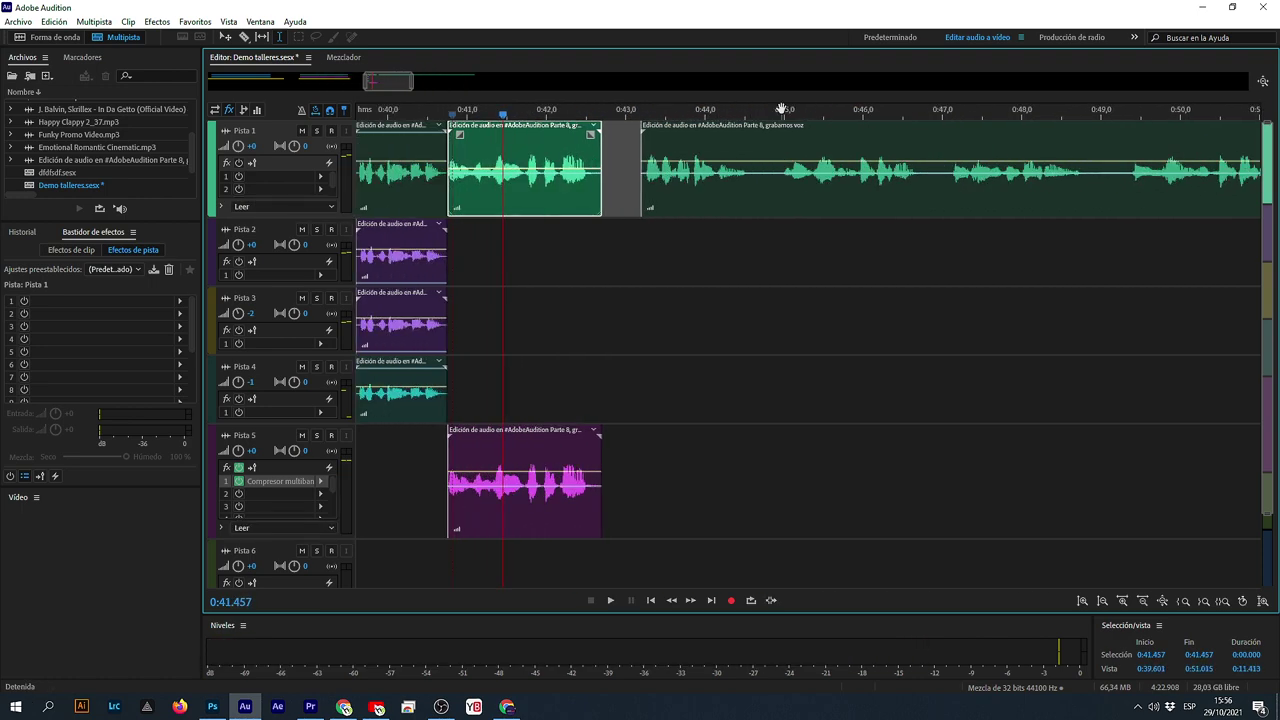
click(640, 243)
key(space)
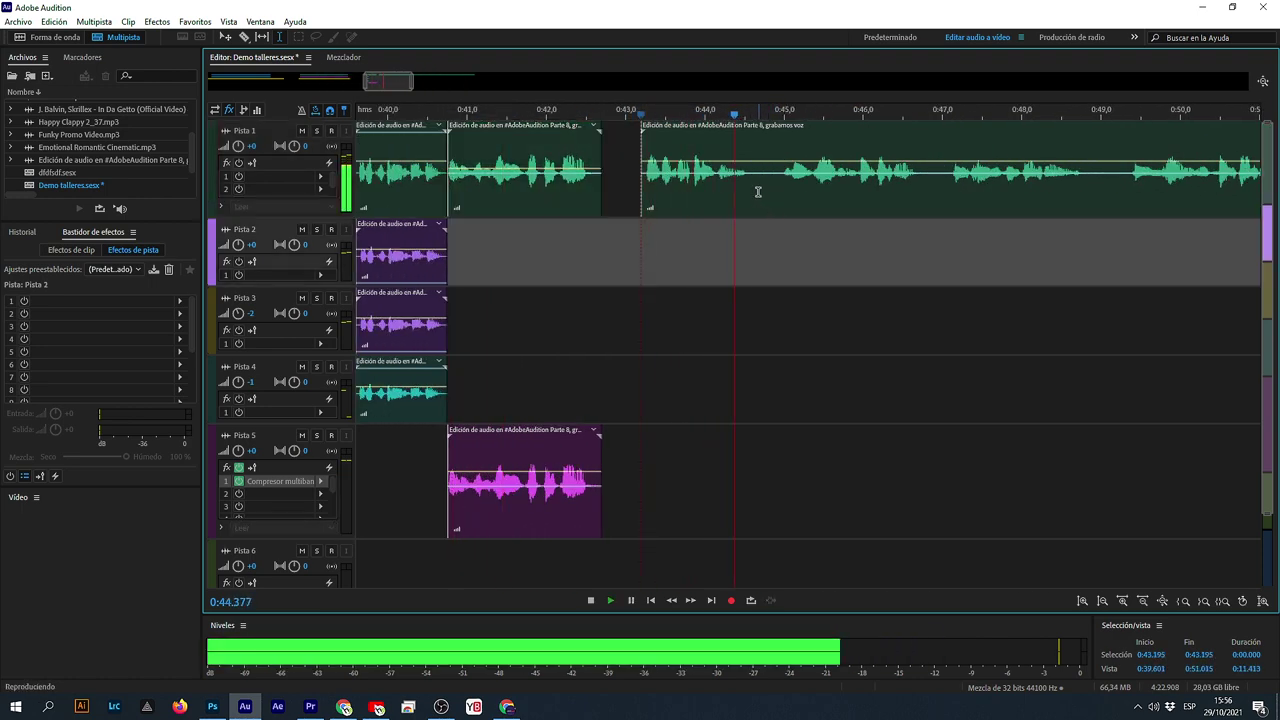
drag(758, 191, 784, 193)
key(Delete)
click(784, 298)
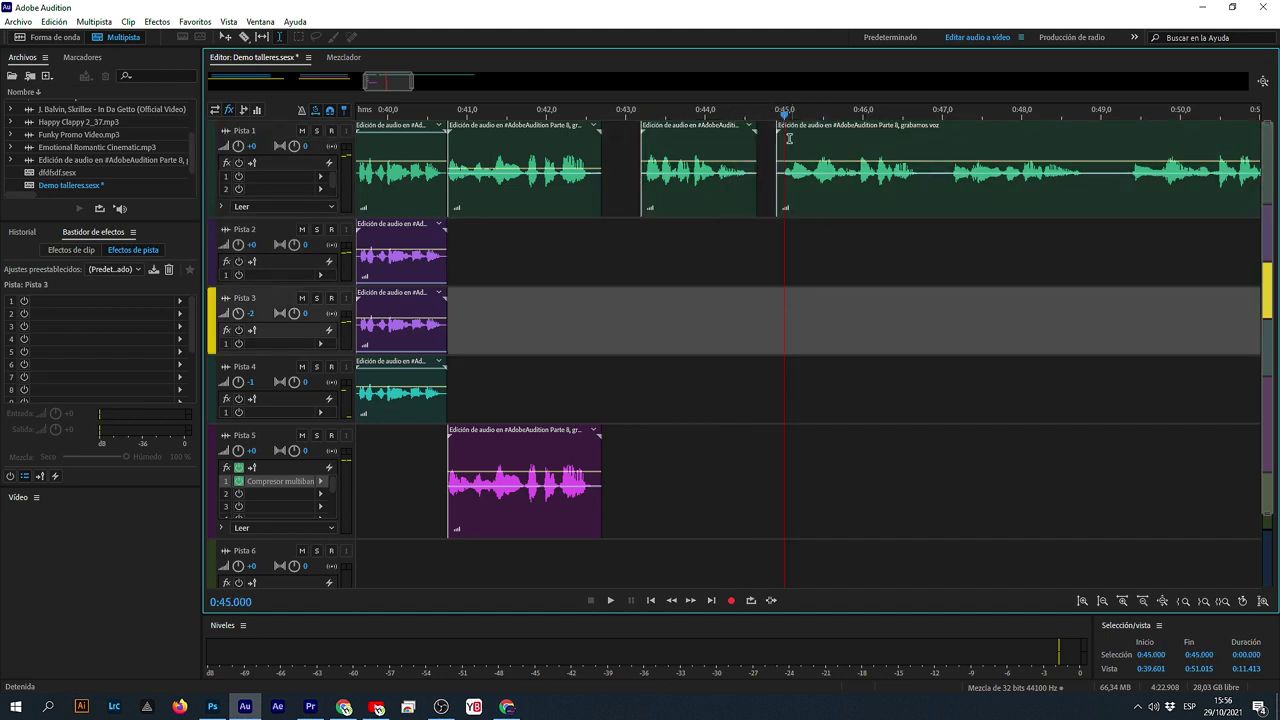
drag(792, 128, 1044, 145)
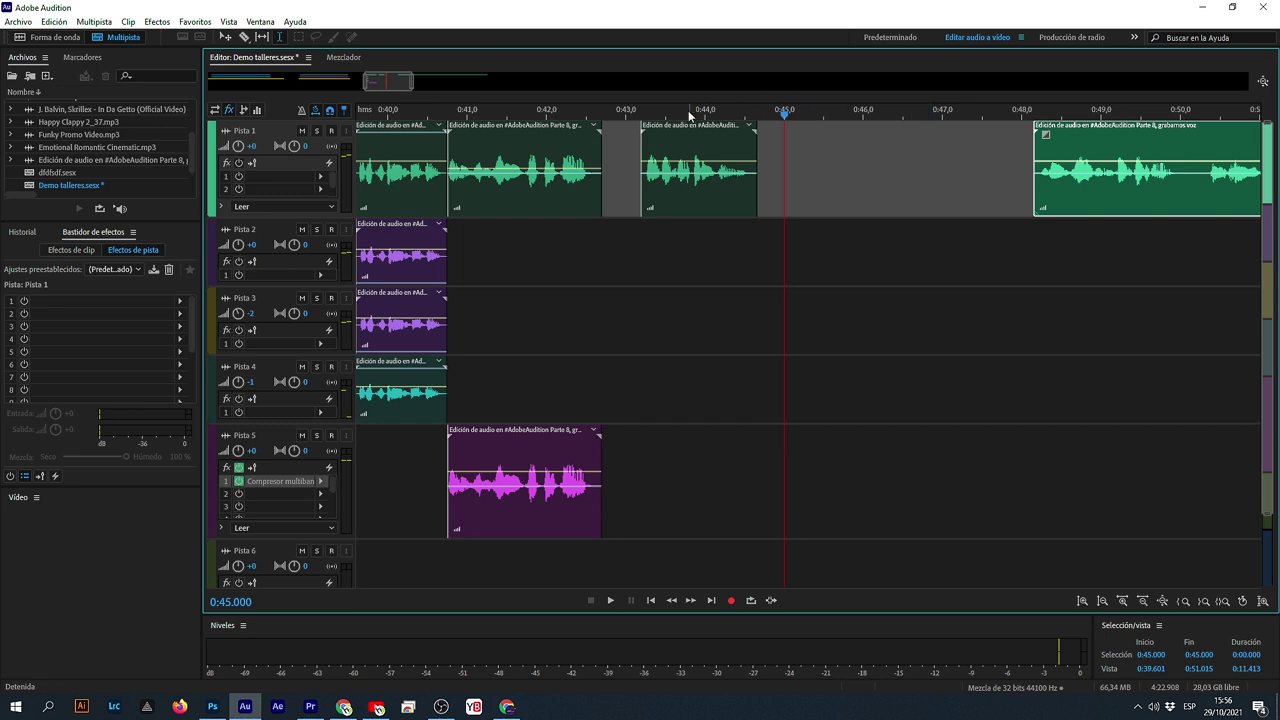
- Trim the tail of the second phrase from 0:42.640 onwards on Pista 1 and on its Pista 5 copy
scroll(637, 109, up, 6)
drag(720, 140, 560, 152)
drag(523, 197, 409, 381)
key(Delete)
click(510, 221)
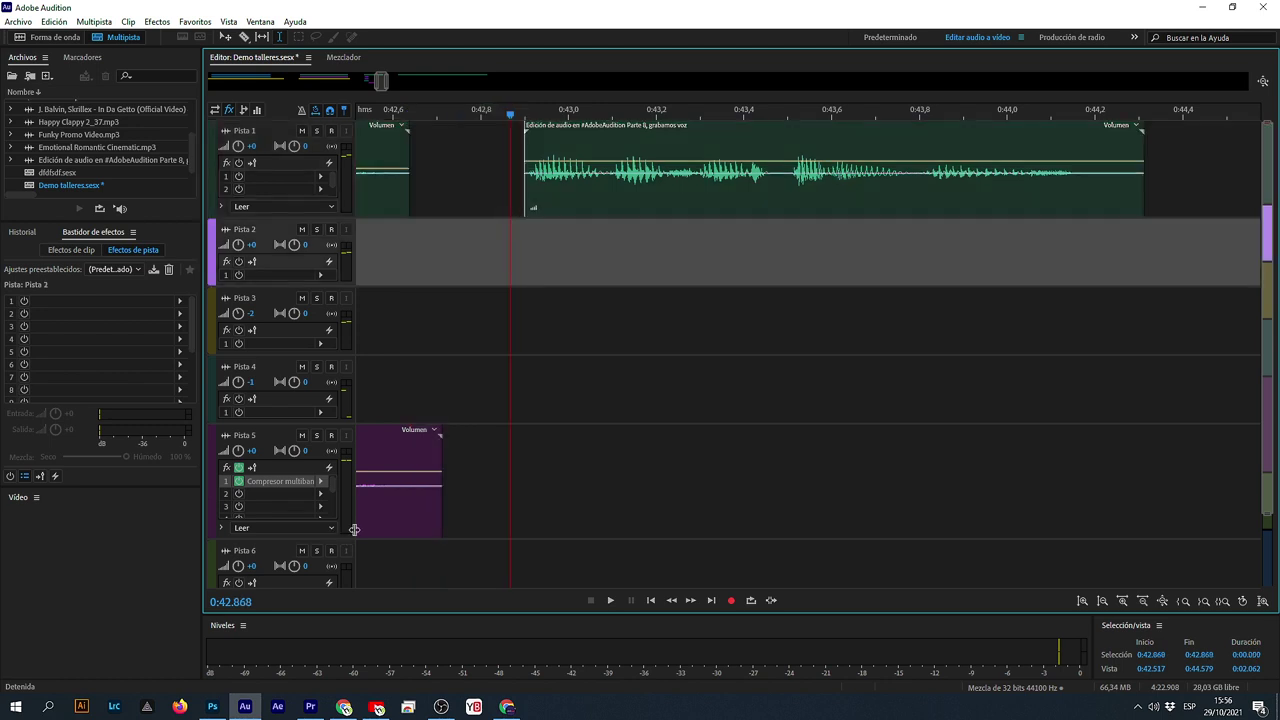
drag(409, 445, 456, 450)
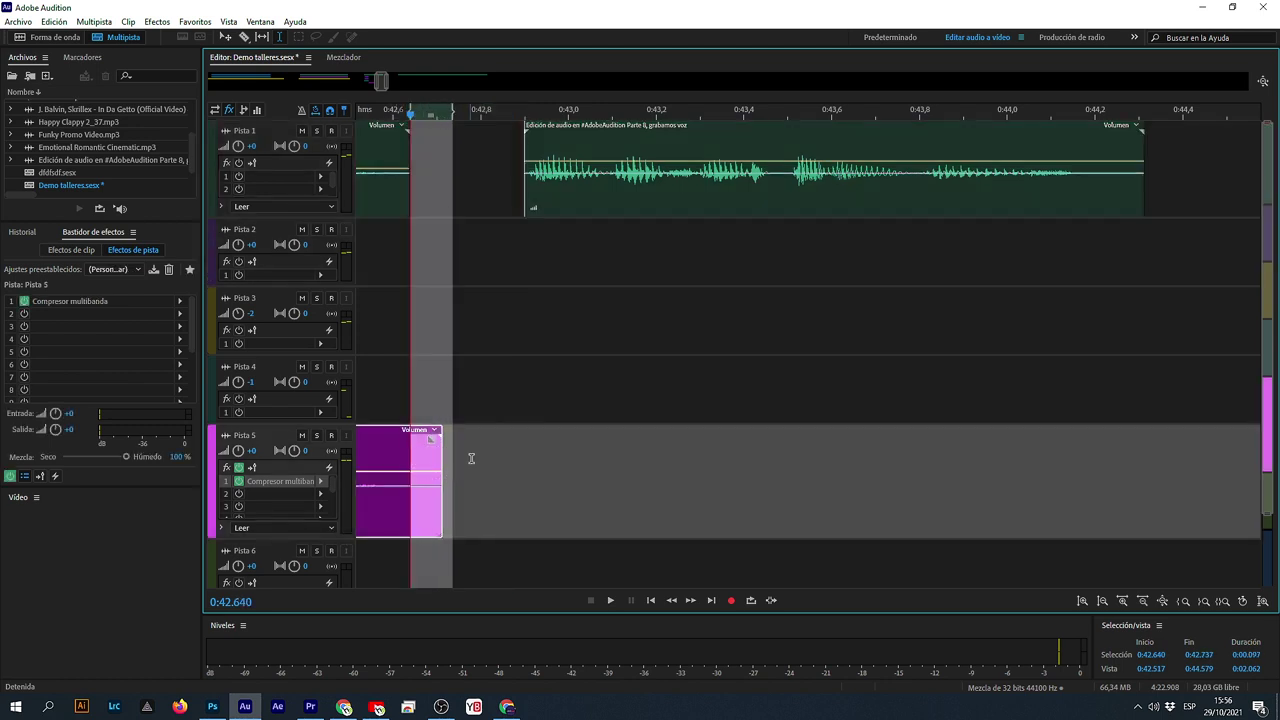
key(Delete)
- Move the third phrase on Pista 1 to start at about 0:42.67 and duplicate it onto Pista 2 at about 0:42.70
click(516, 368)
drag(540, 165, 439, 185)
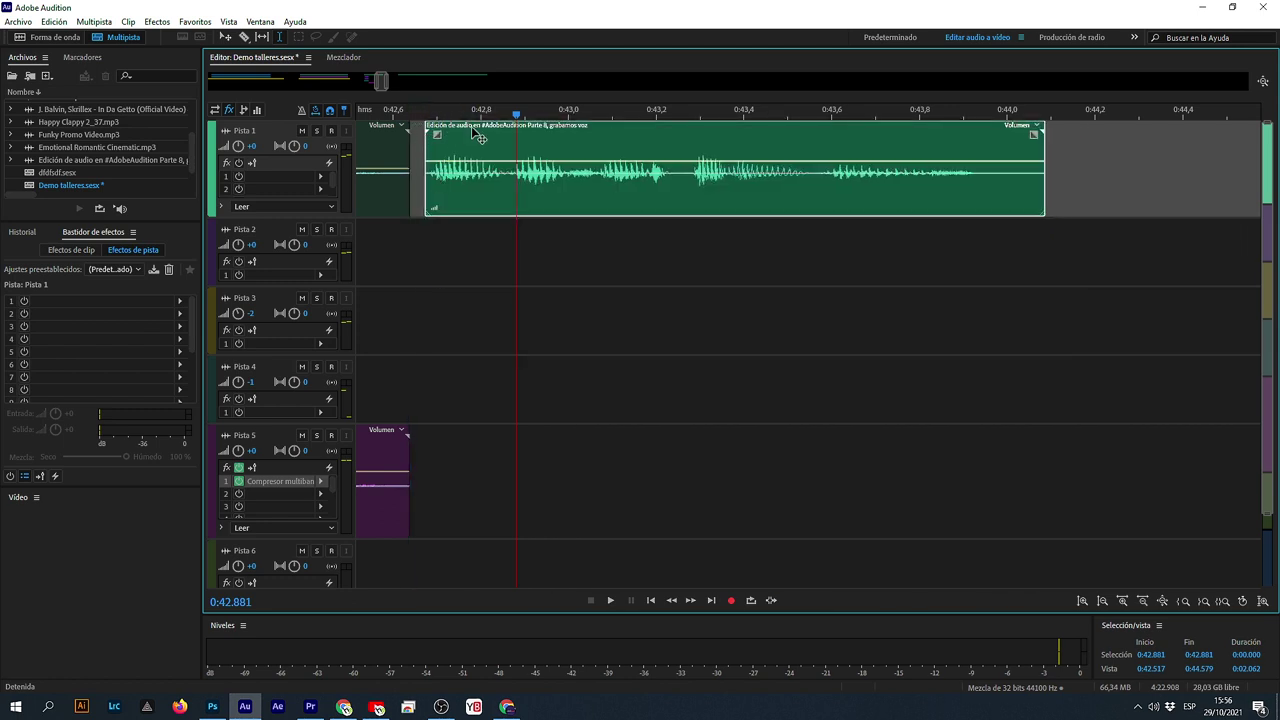
key(alt)
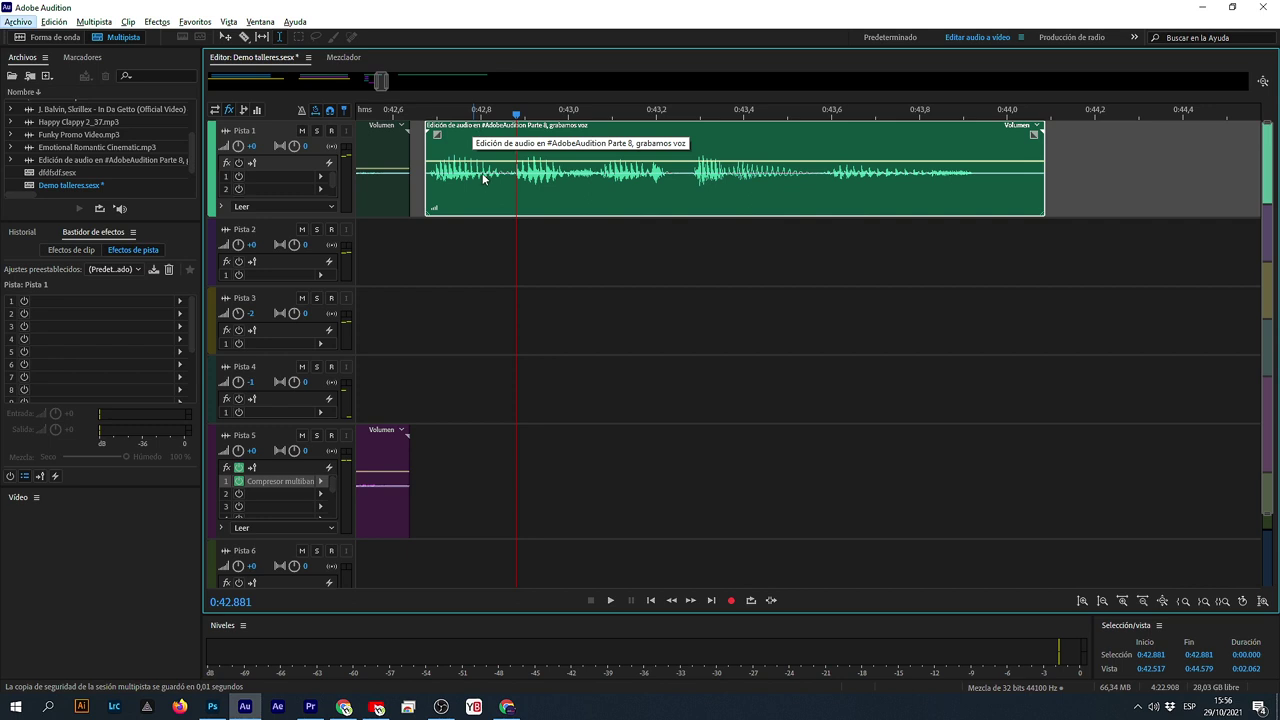
drag(474, 143, 457, 229)
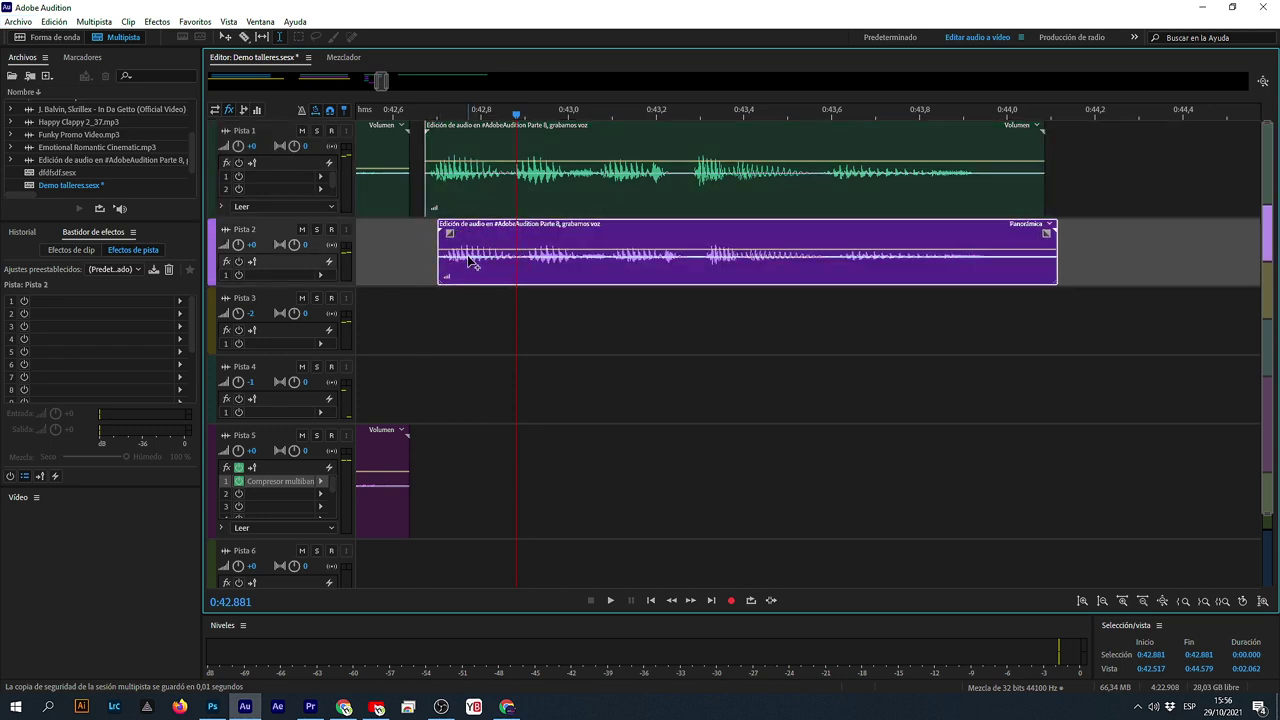
- Pan the third phrase to opposite sides on Pista 1 and Pista 2, and duplicate those clips onto Pista 3 and Pista 4 respectively
click(480, 178)
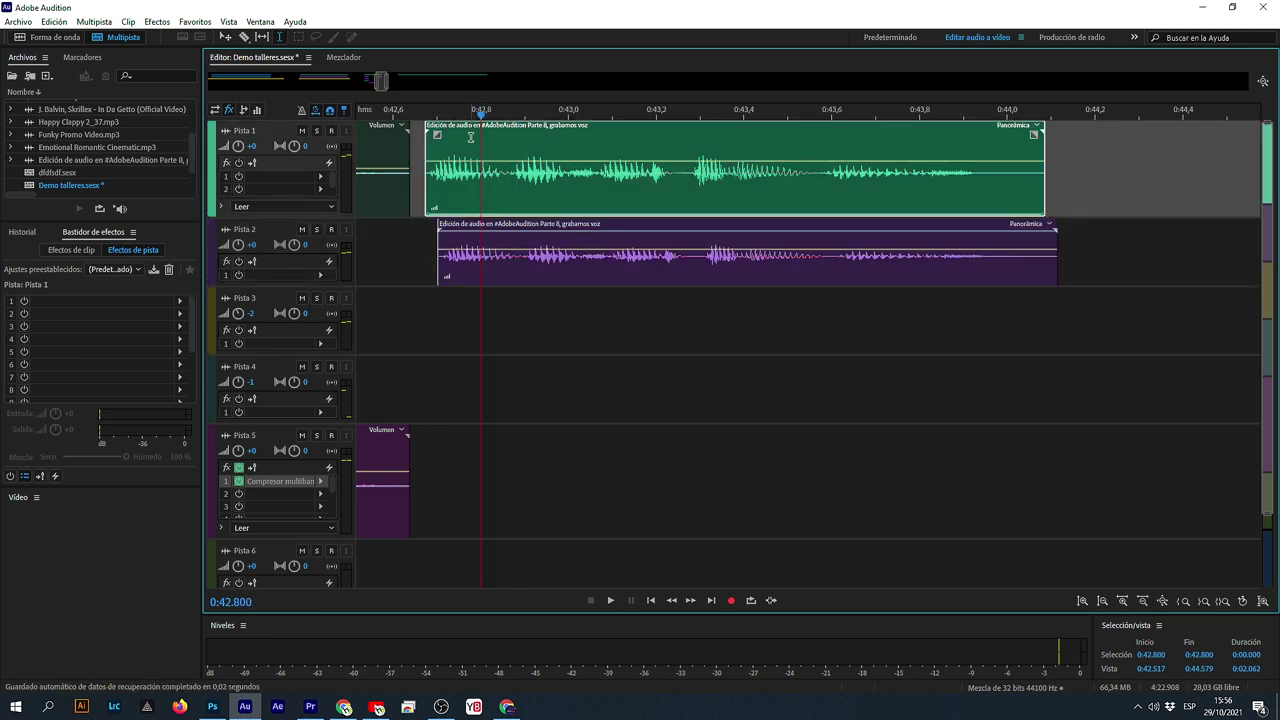
click(466, 130)
drag(471, 135, 456, 294)
click(469, 288)
drag(470, 234, 468, 357)
click(476, 371)
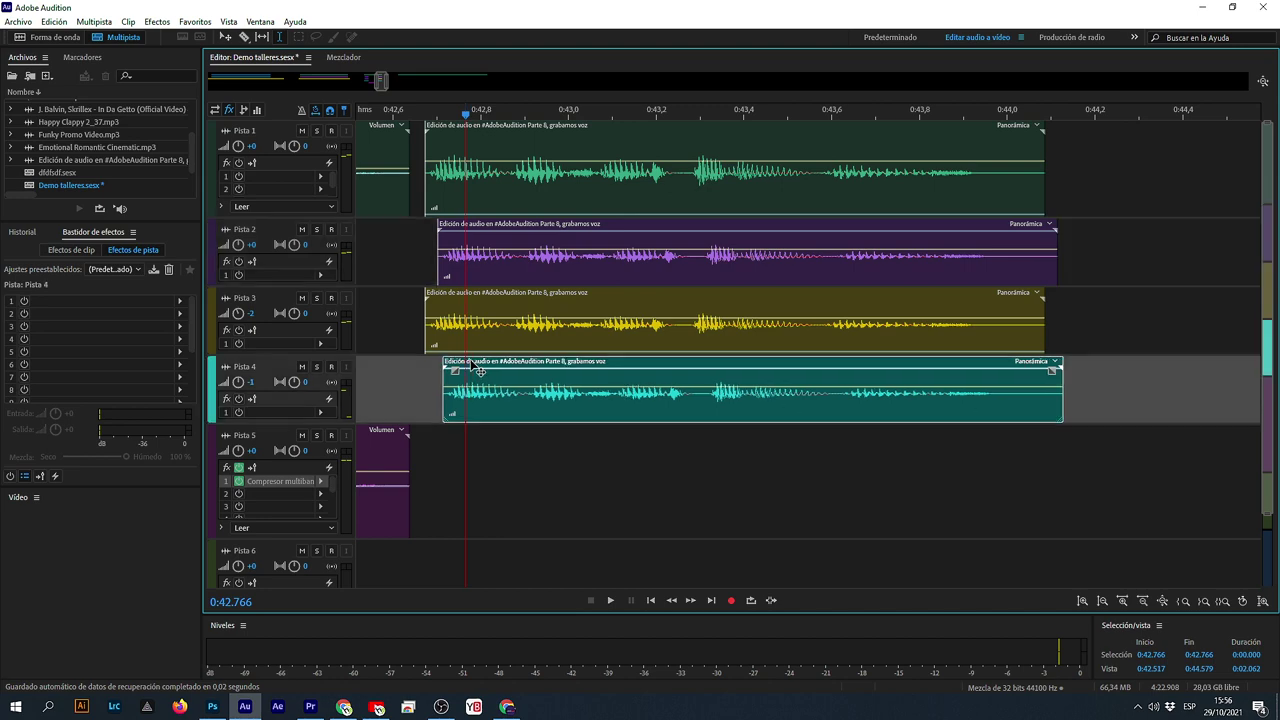
- Recolour the third-phrase clips on Pista 2 and Pista 4 blue-violet and save the session
click(609, 275)
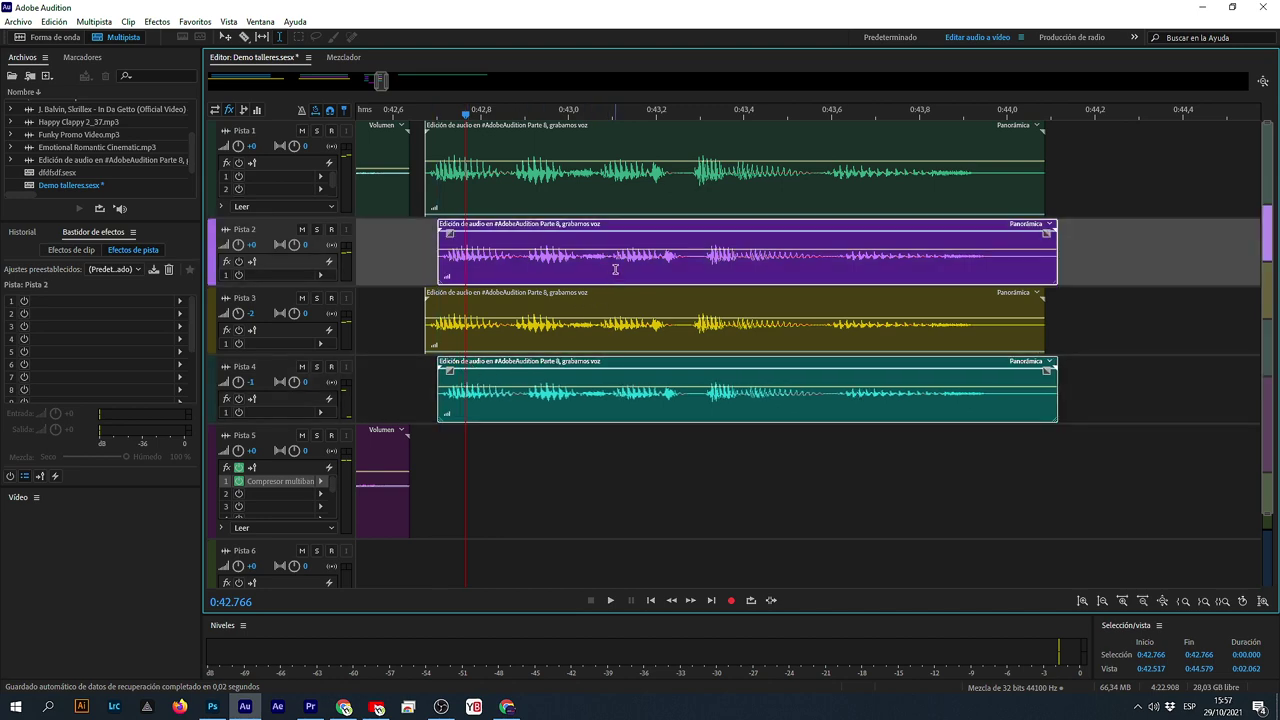
right_click(615, 268)
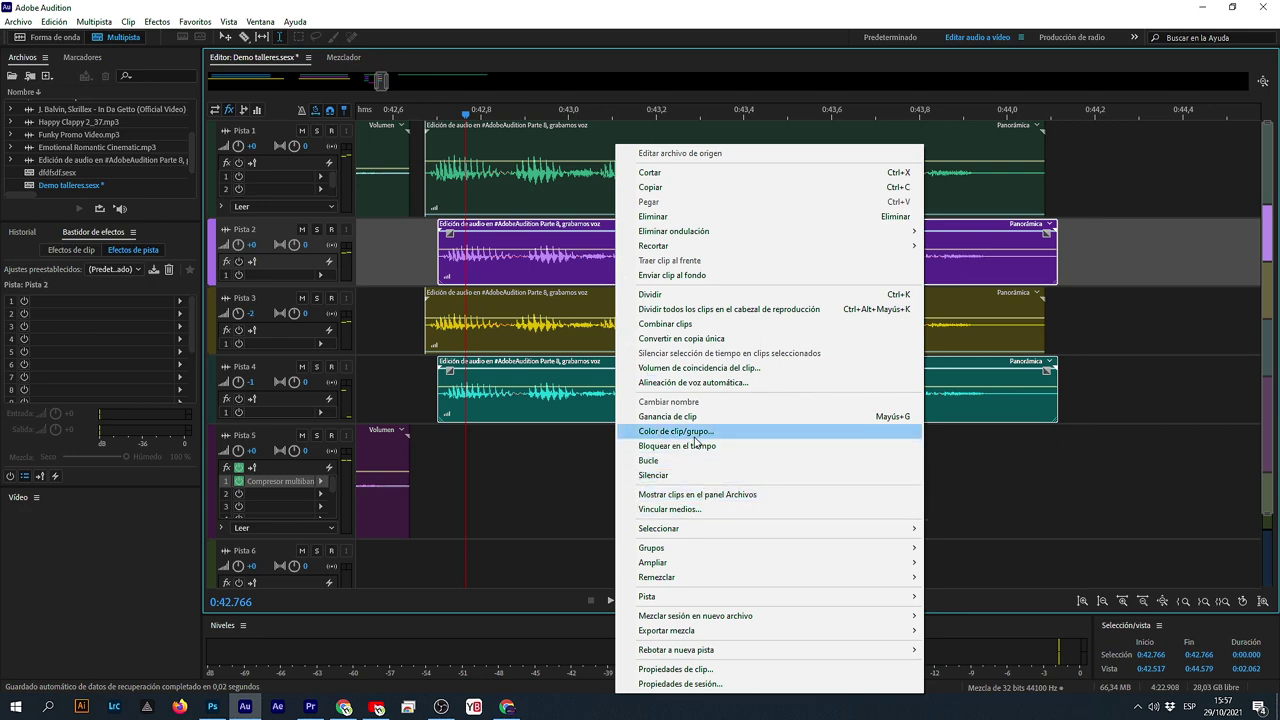
click(702, 436)
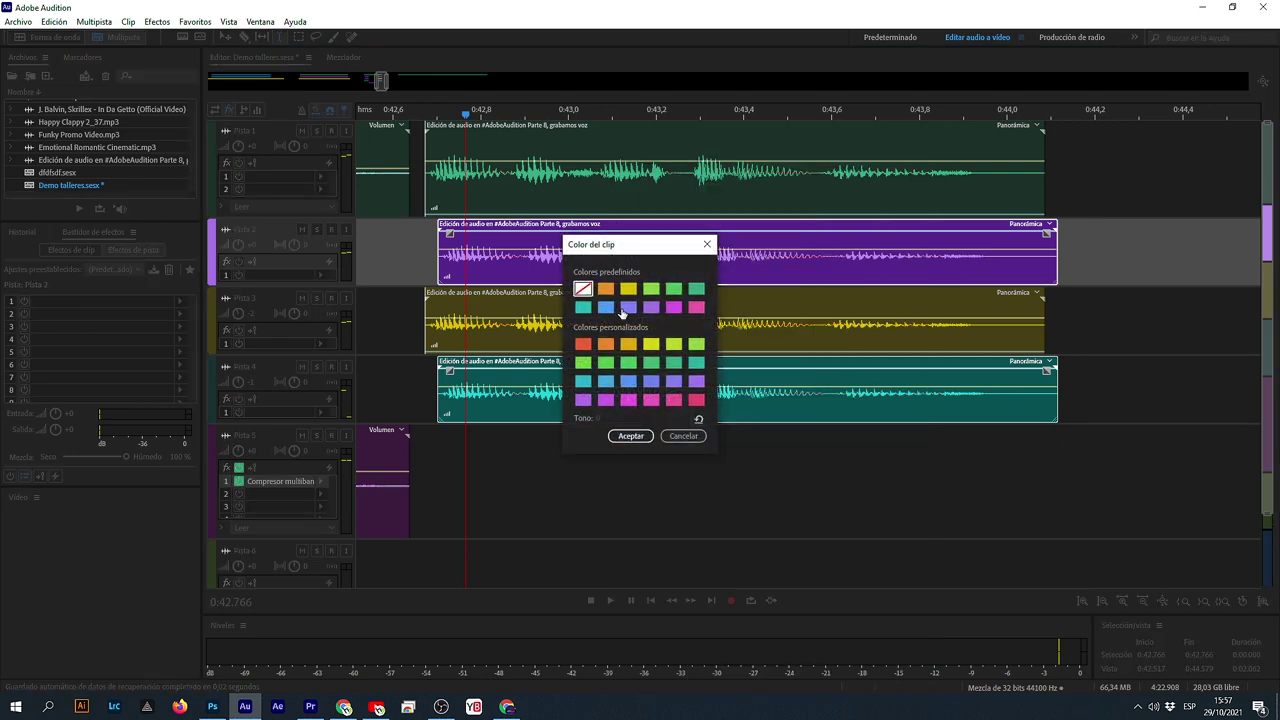
click(628, 307)
click(631, 436)
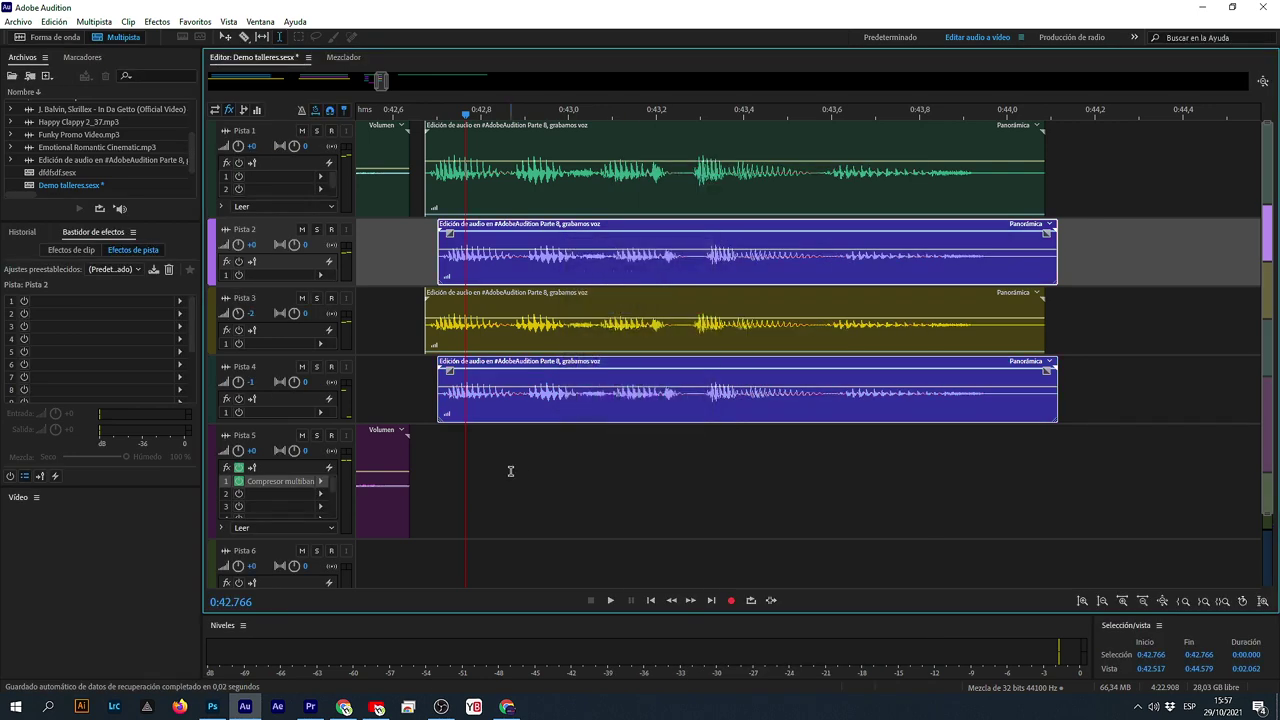
click(510, 471)
key(ctrl+s)
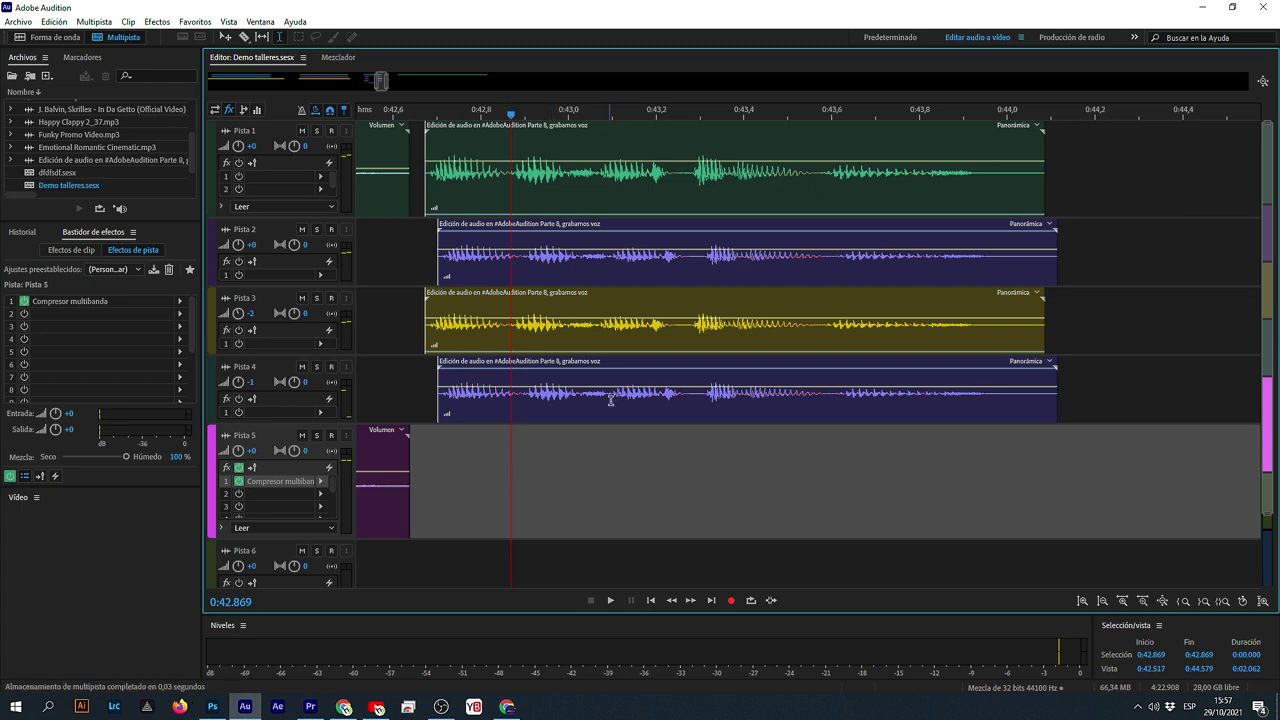
- Play the third-phrase layers from about 0:42.67 and try delaying only the Pista 2 copy, undoing the move
click(423, 461)
key(space)
key(space)
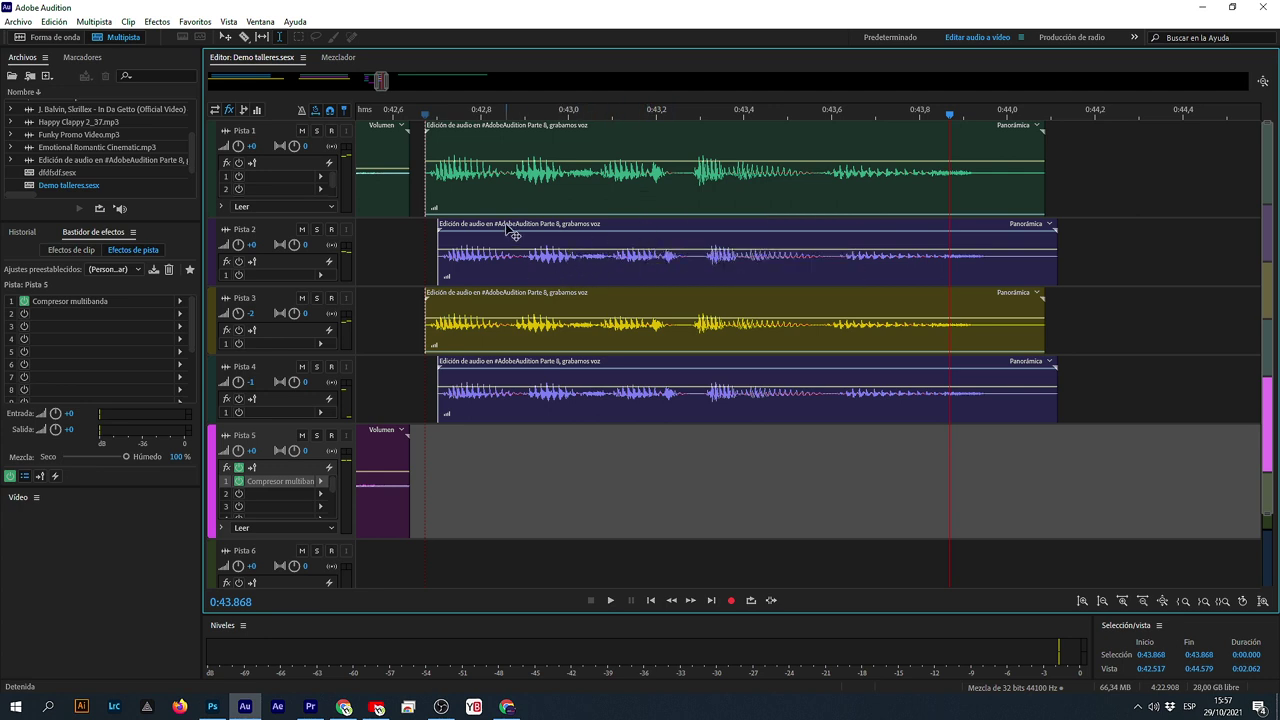
drag(513, 232, 527, 238)
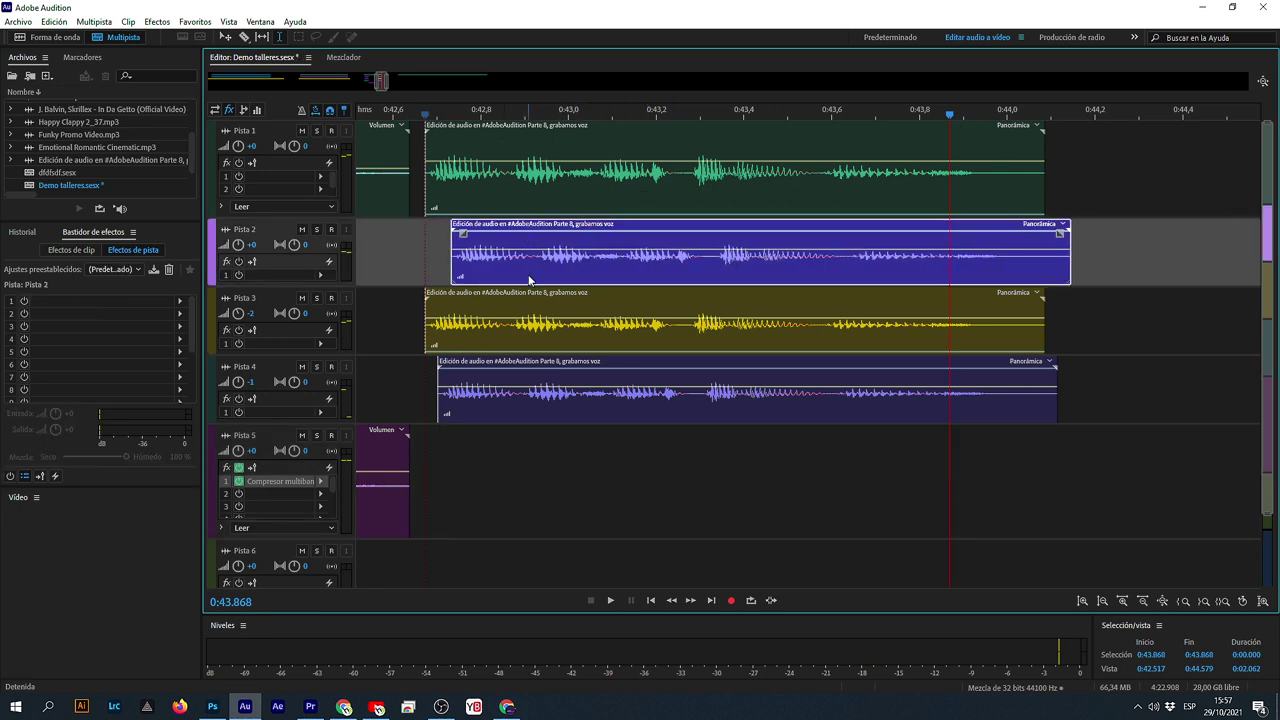
key(ctrl+z)
- Group the third-phrase clips on Pista 2 and Pista 4 and delay the group to start at about 0:42.73
click(563, 367)
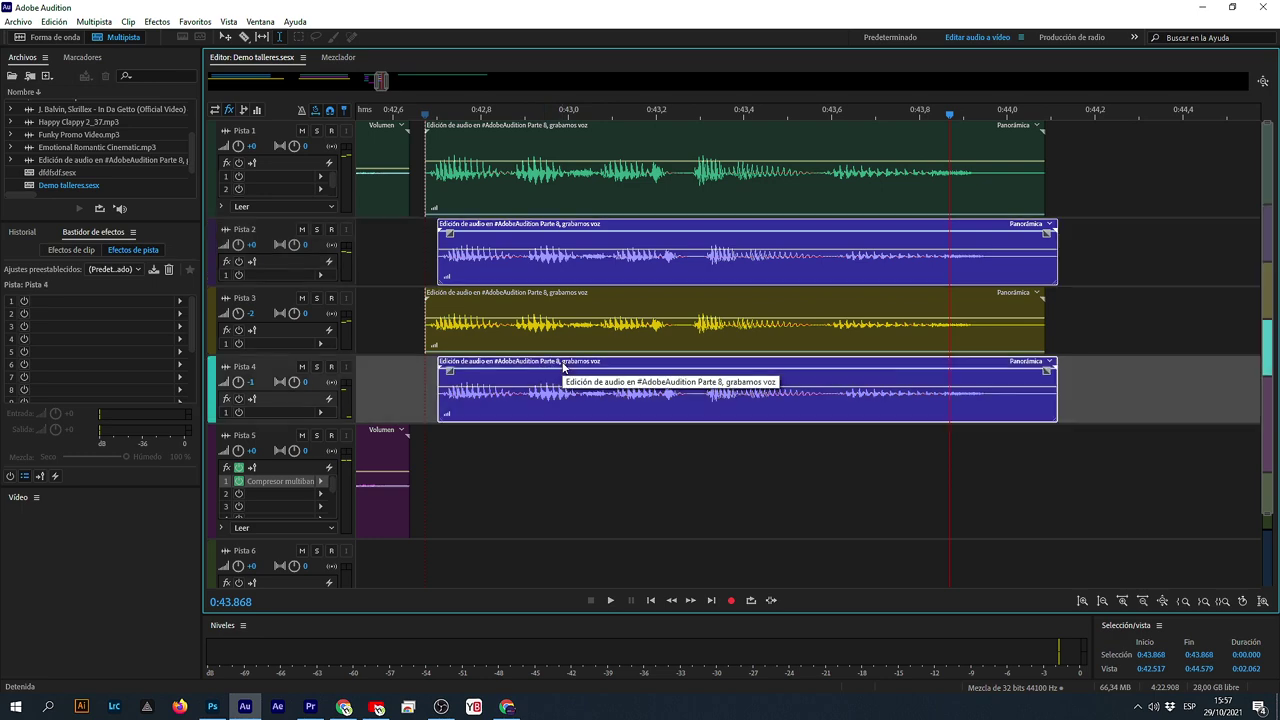
right_click(556, 267)
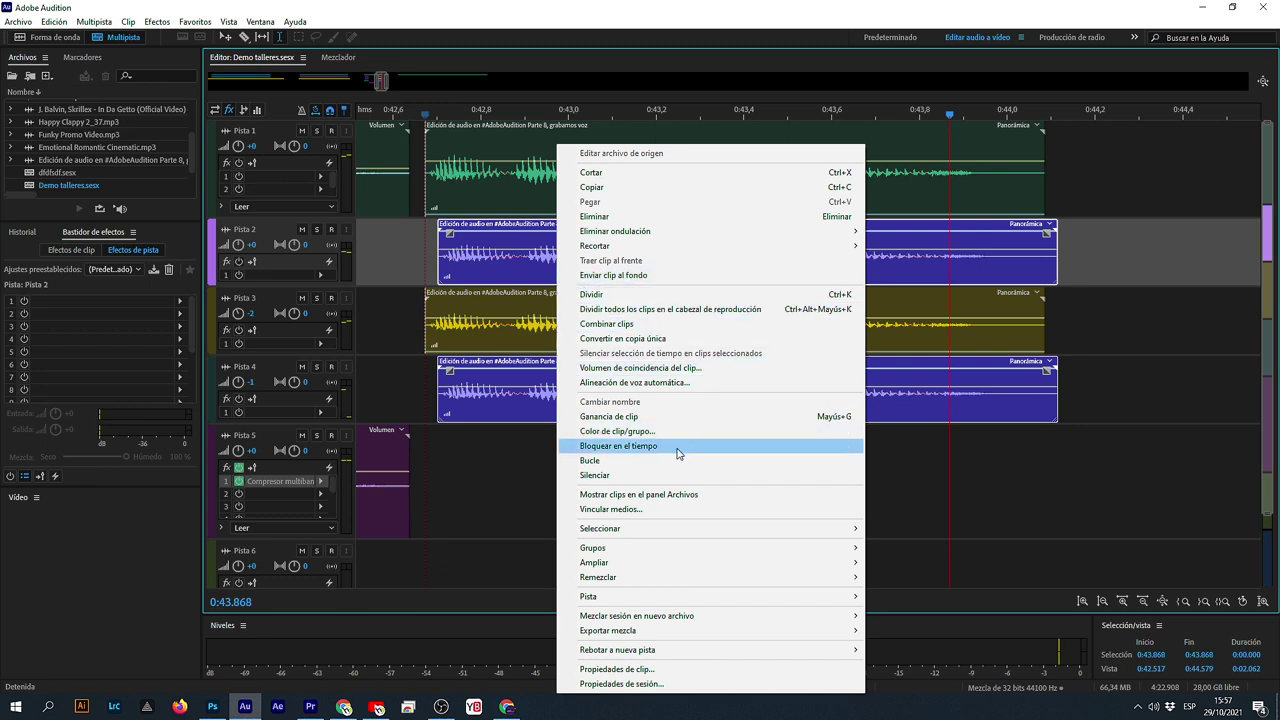
click(668, 34)
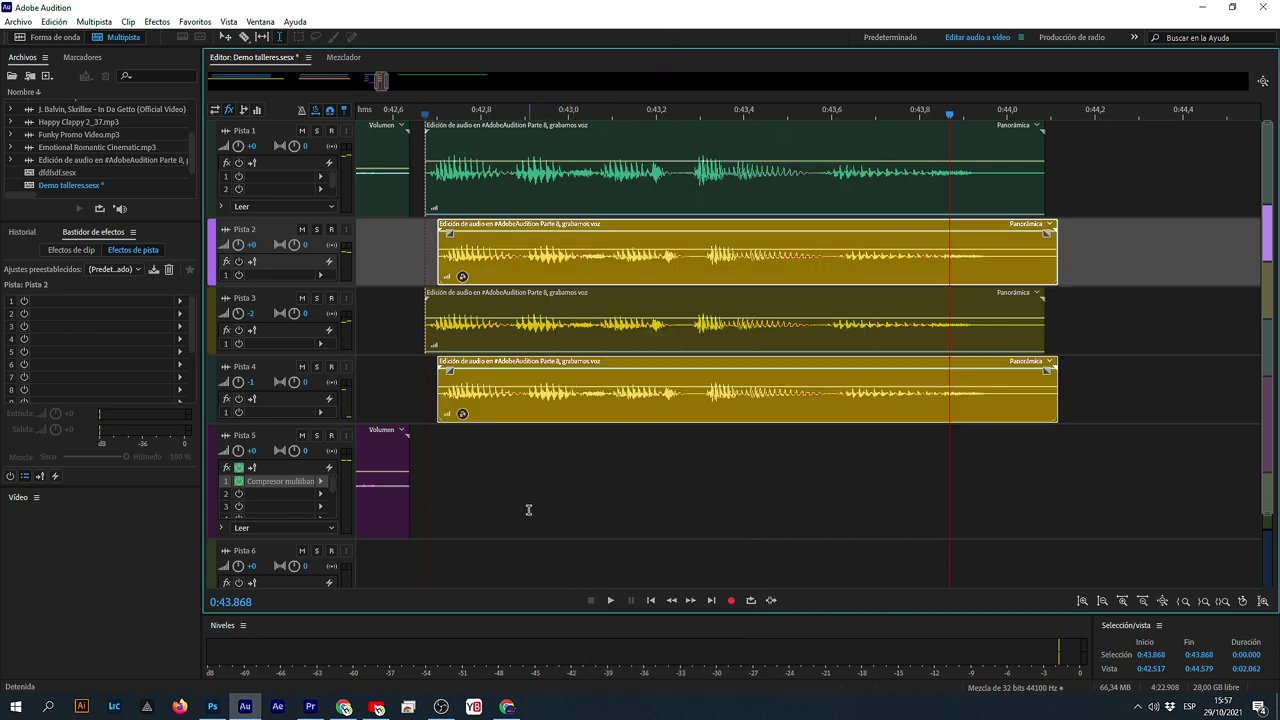
click(526, 505)
click(490, 228)
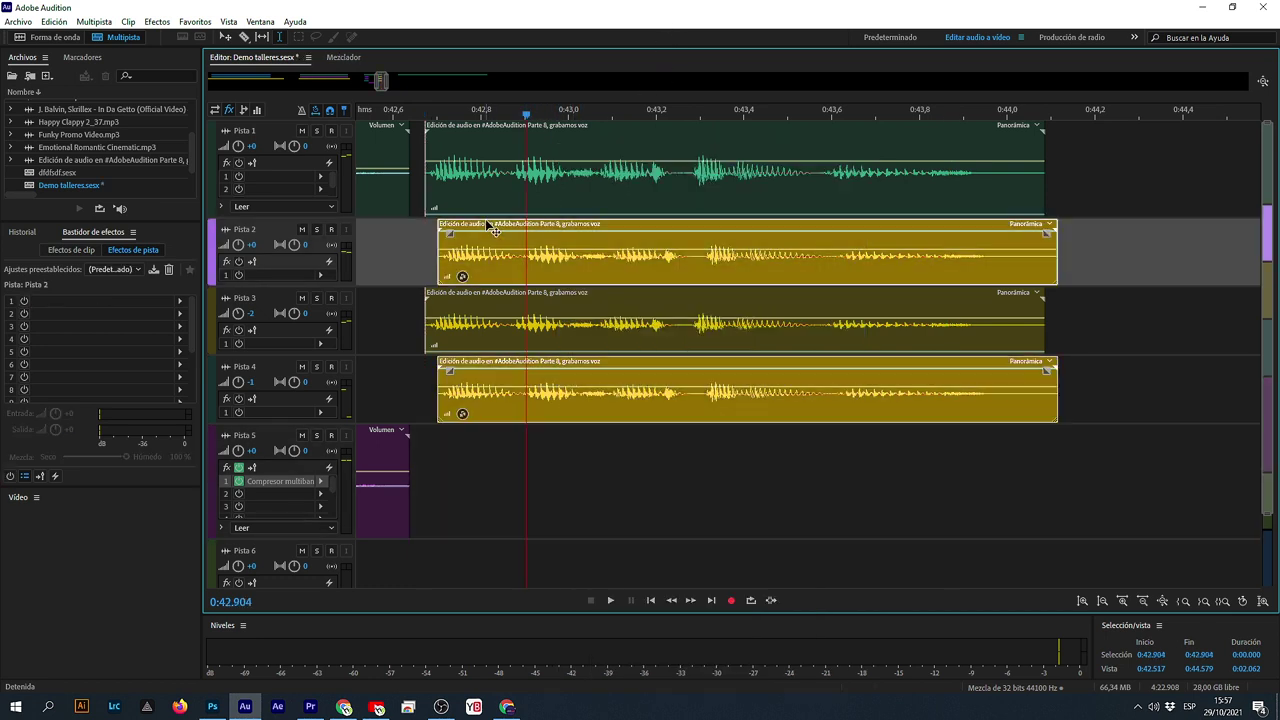
drag(490, 228, 505, 251)
- Play the four third-phrase layers from 0:42.640 to hear the delayed group
click(412, 251)
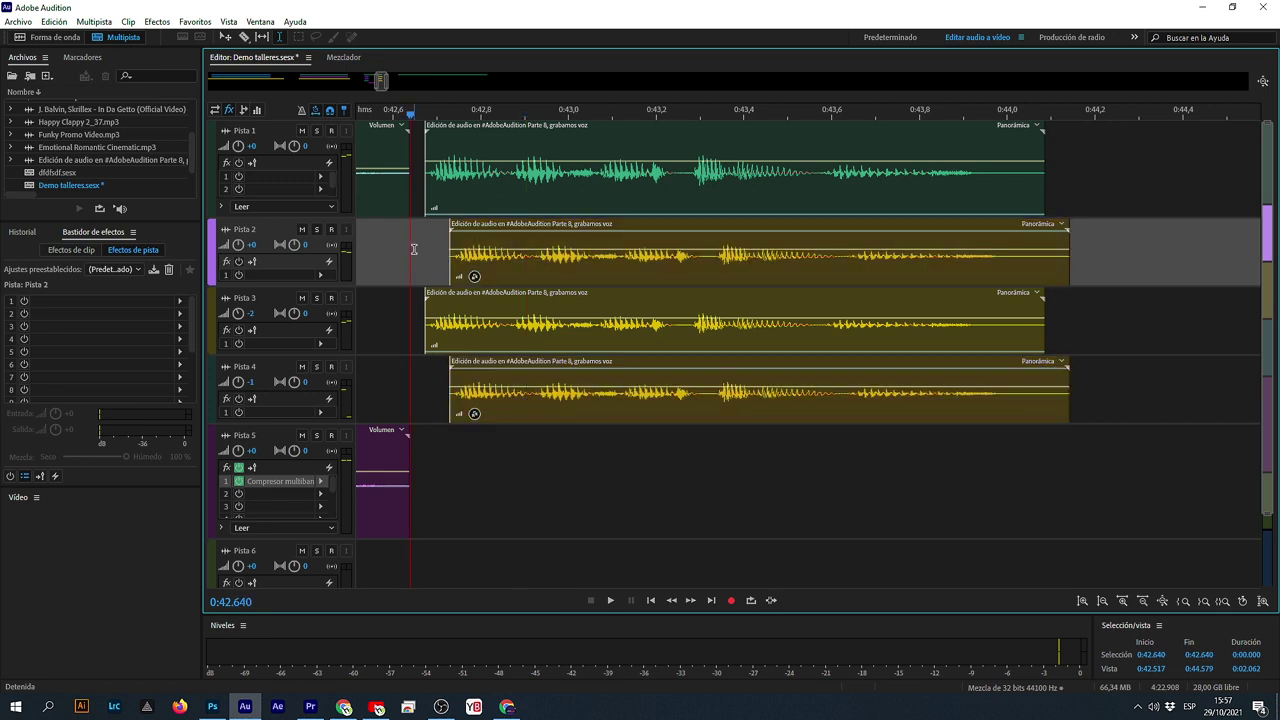
key(space)
key(space)
- Duplicate the third phrase from Pista 1 onto Pista 5 at about 0:43.33 and centre the copy's panning
click(597, 200)
drag(557, 136, 833, 487)
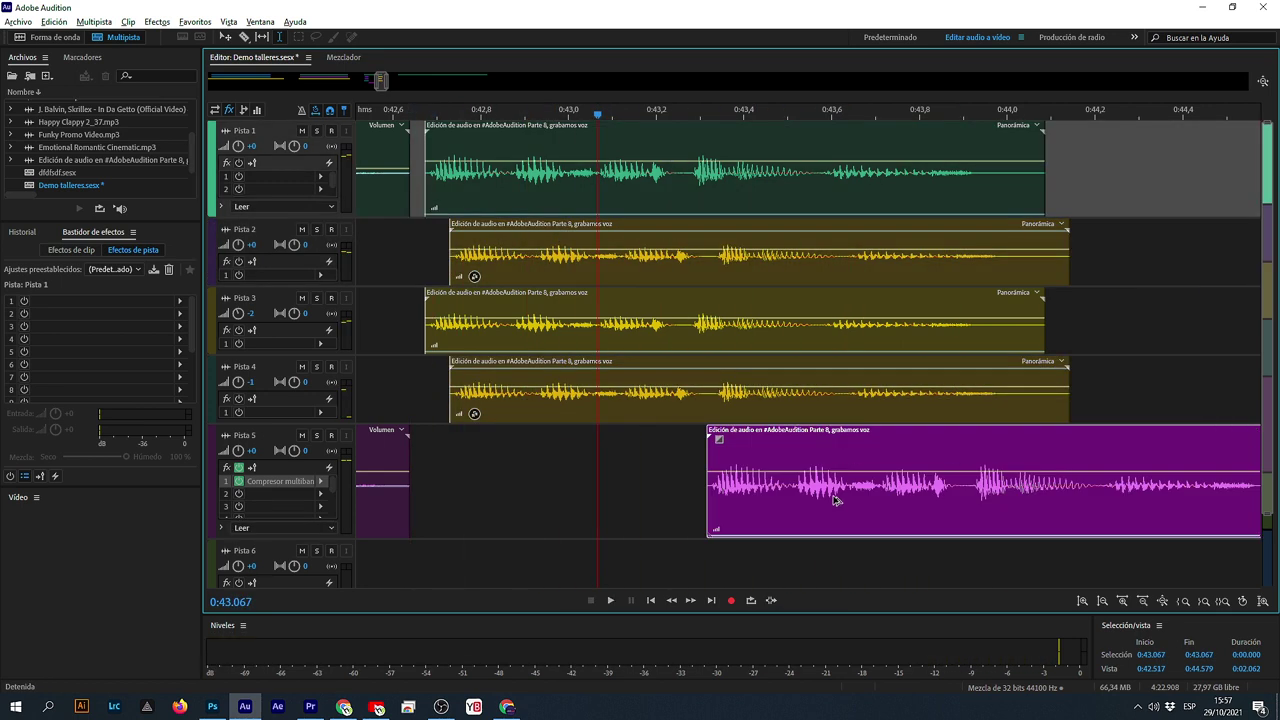
click(767, 528)
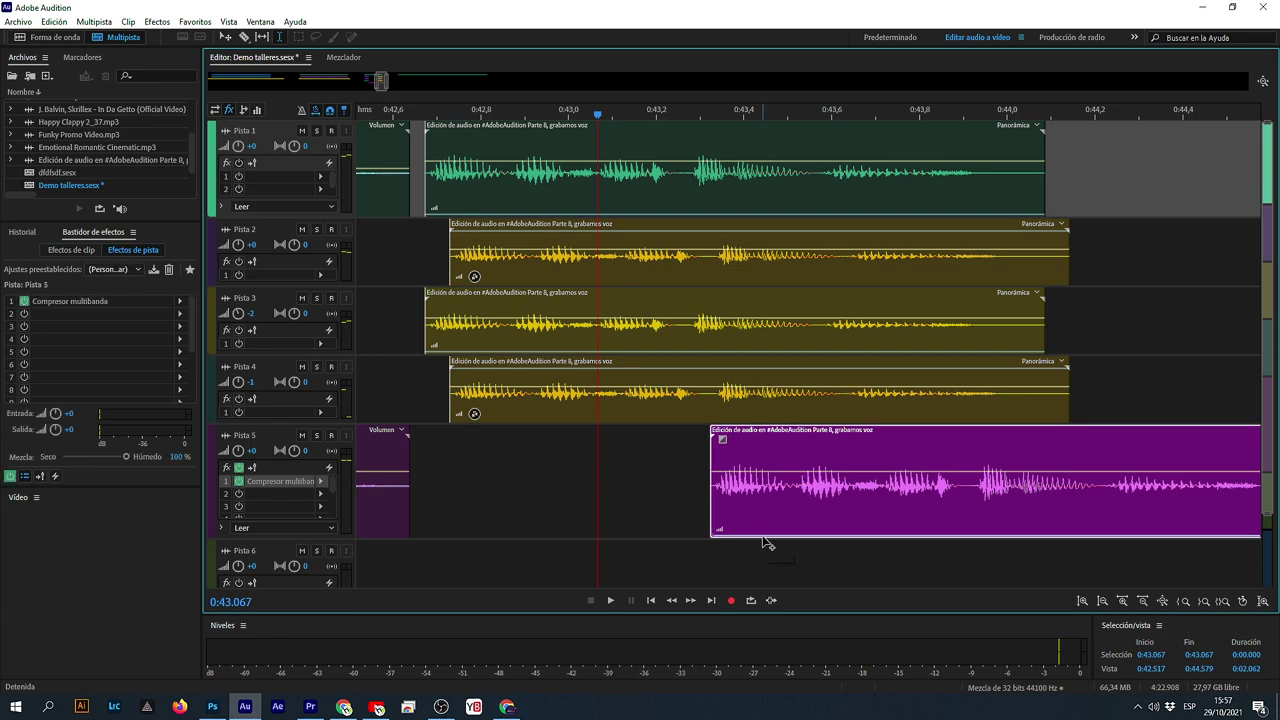
drag(767, 524, 766, 487)
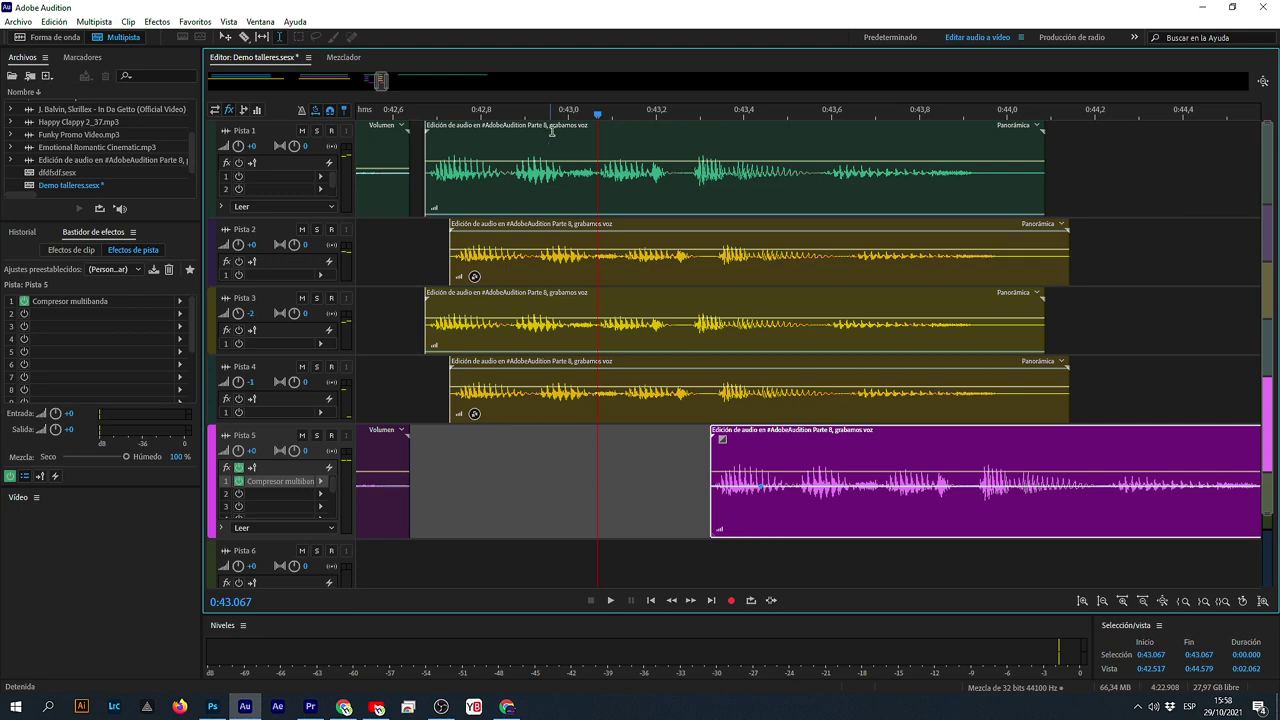
- Shift the Pista 5 third-phrase copy to start at about 0:43.5, playing the mix from 0:42.287 to judge its timing
scroll(576, 122, down, 4)
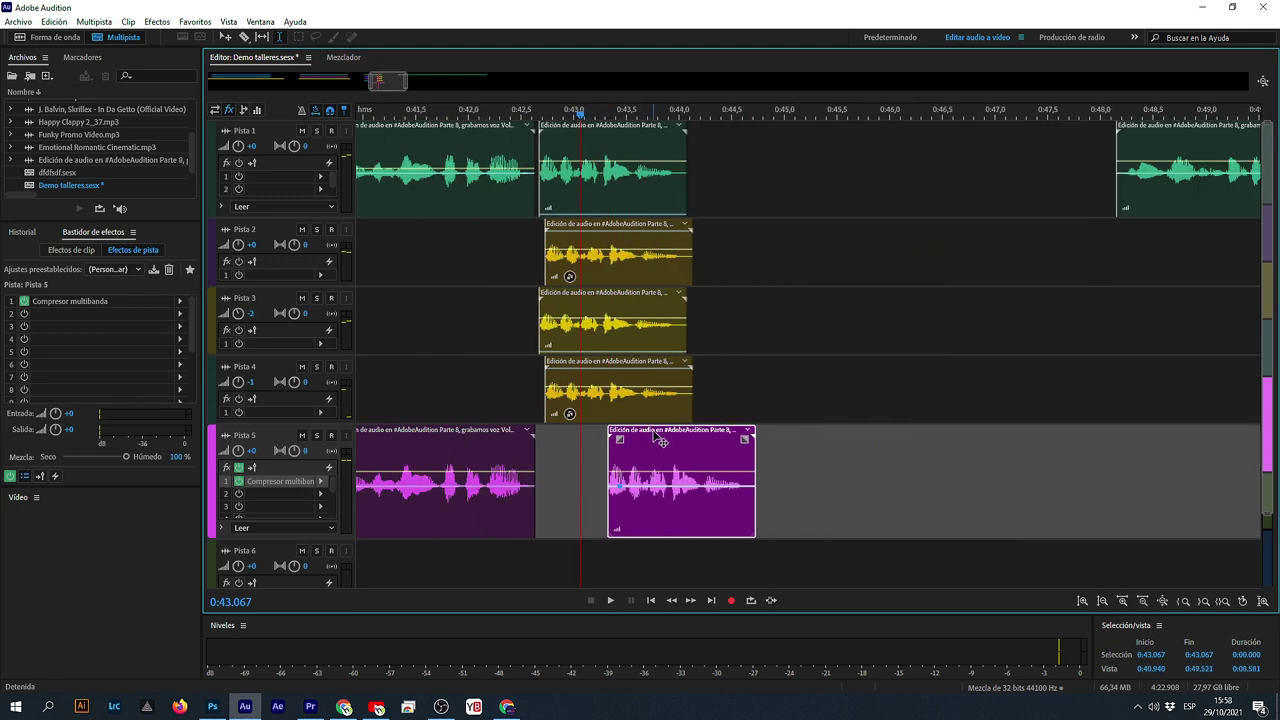
drag(660, 440, 687, 440)
click(497, 312)
key(space)
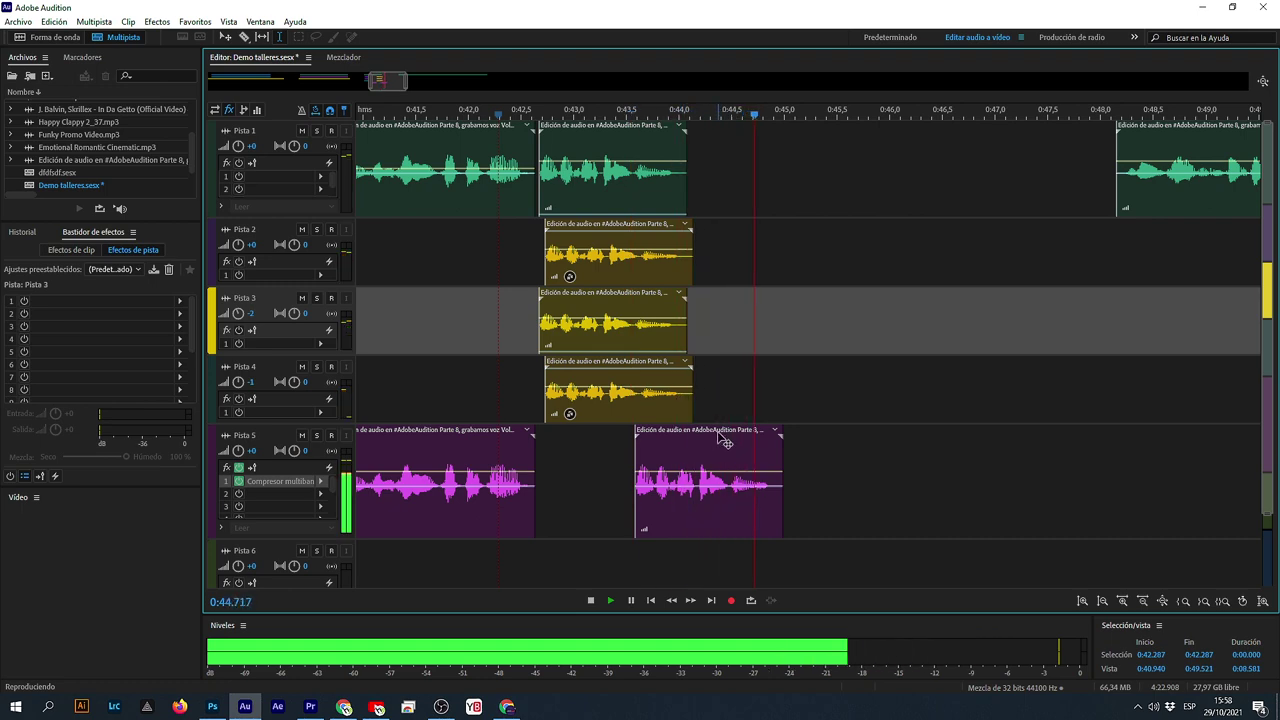
drag(725, 441, 717, 441)
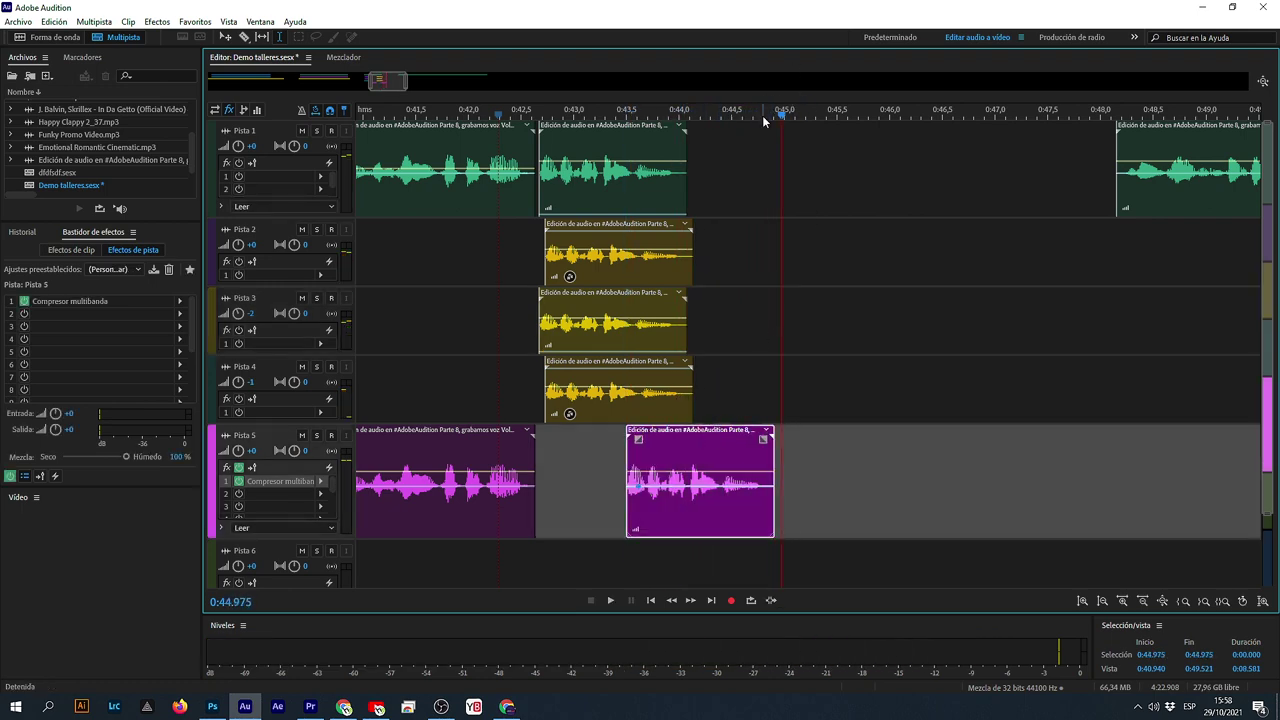
- Select the range from 0:39.069 to 0:46.385 and play all three layered phrases together
scroll(764, 118, down, 5)
drag(807, 556, 621, 583)
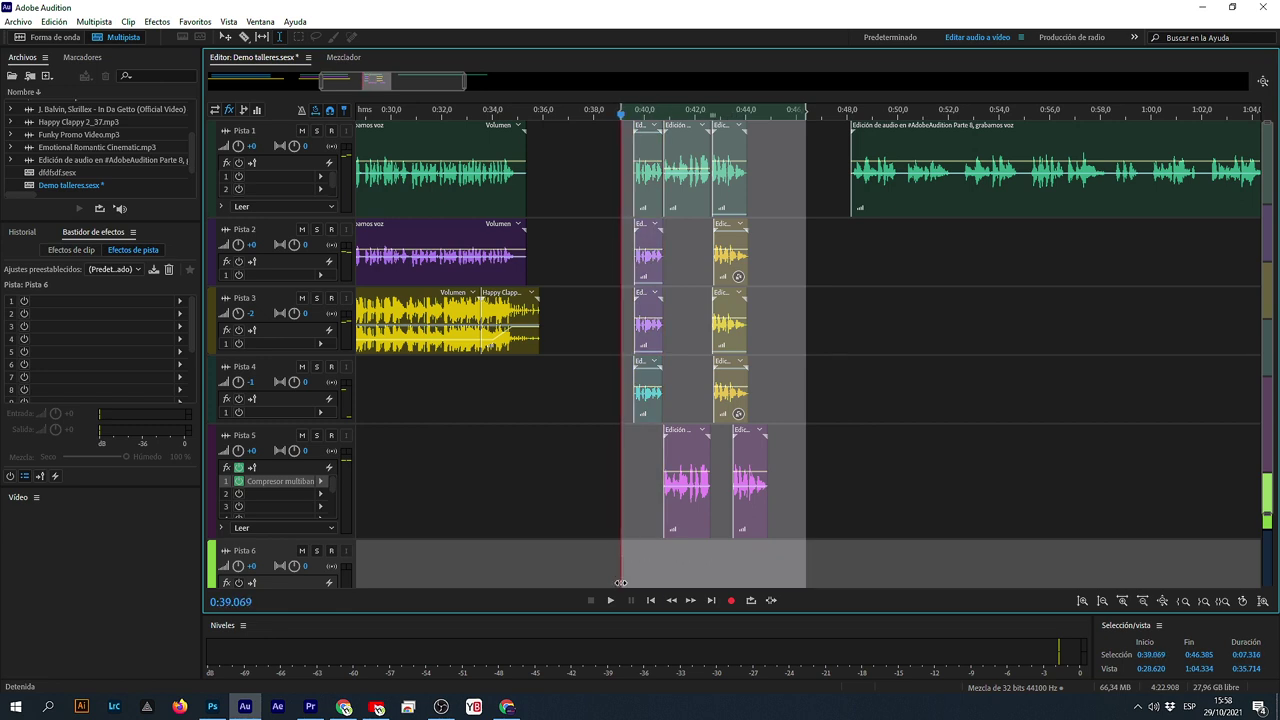
key(space)
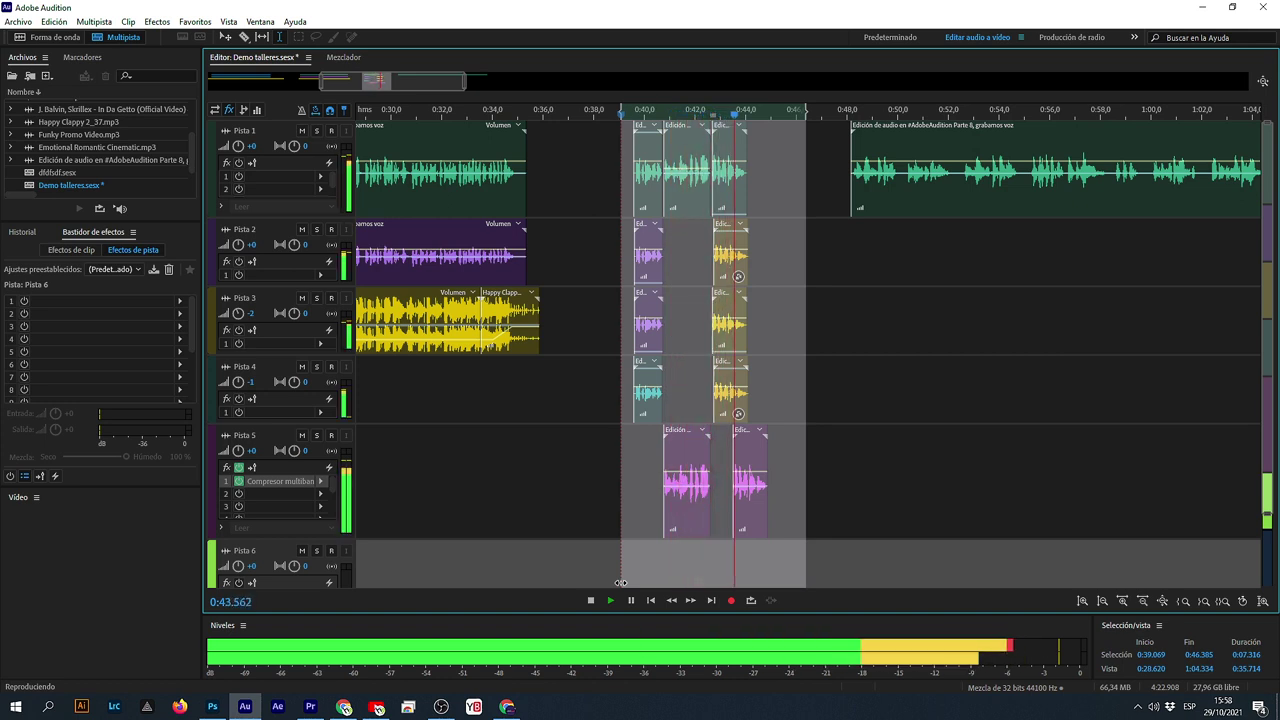
key(space)
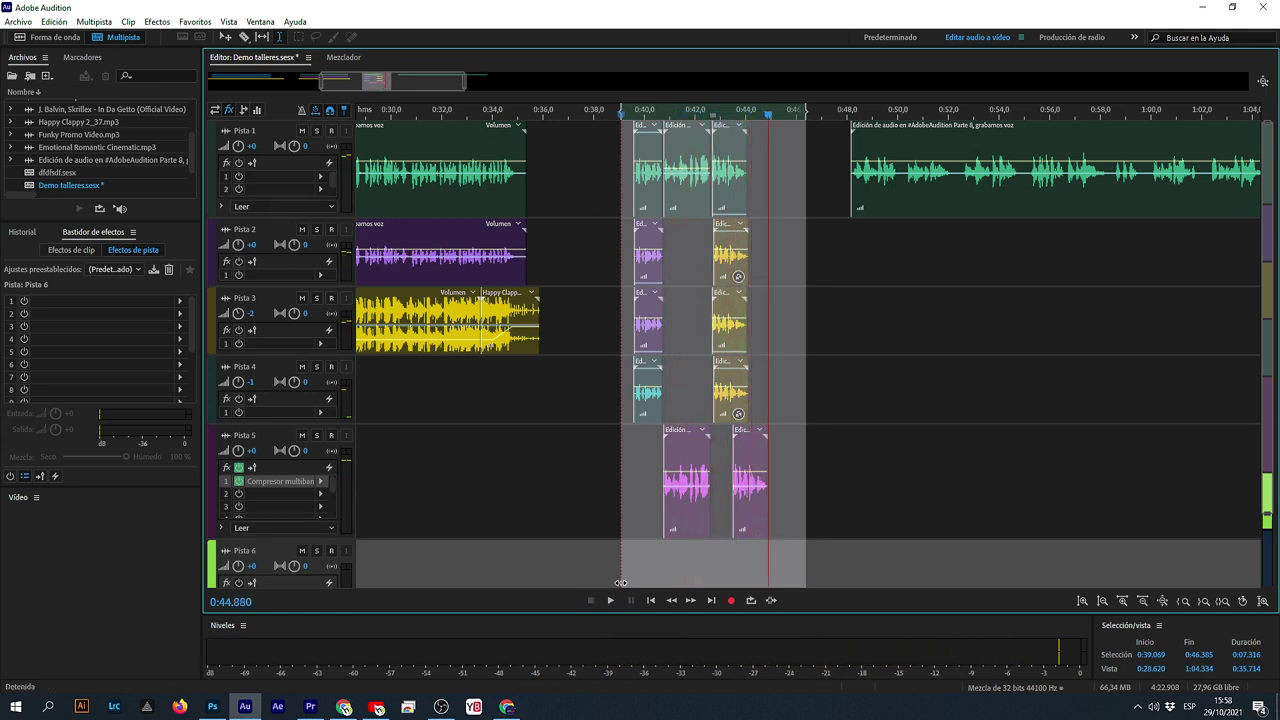
- Shape the pan envelope of the Pista 5 third phrase to rise from a lowered keyframe at about 0:43.57 to centre at about 0:43.8
scroll(752, 133, up, 4)
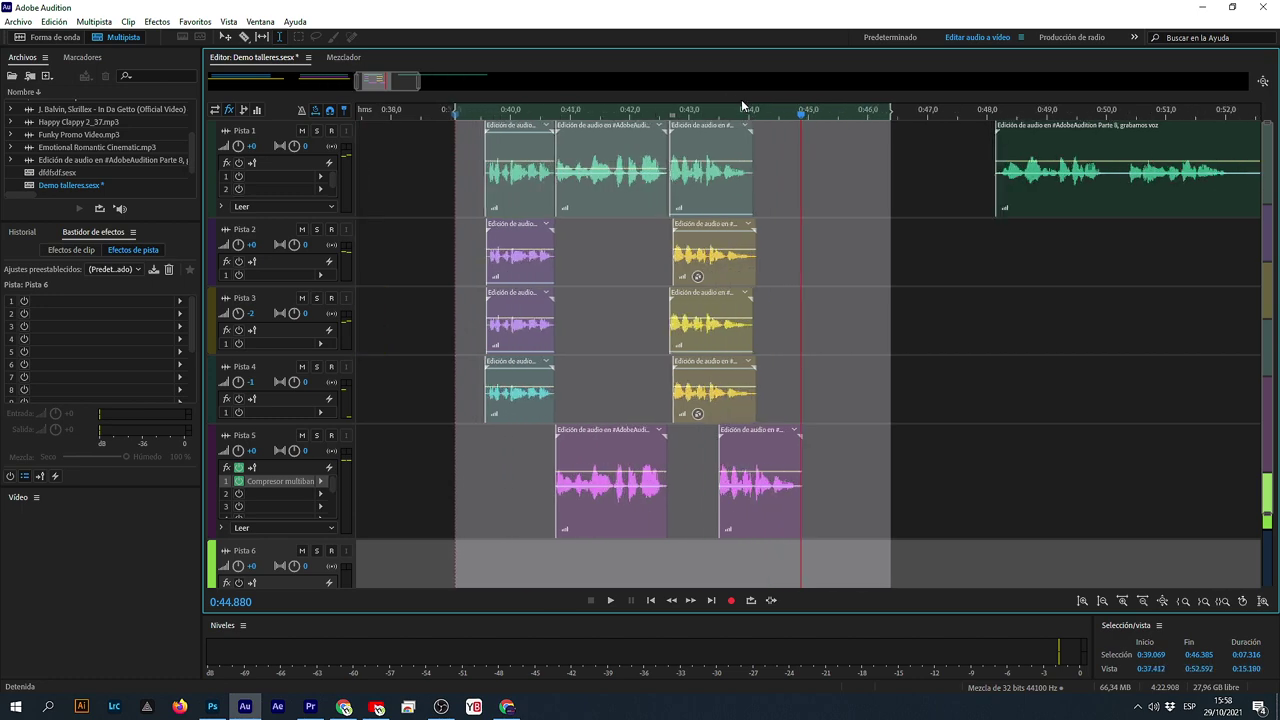
scroll(719, 117, up, 1)
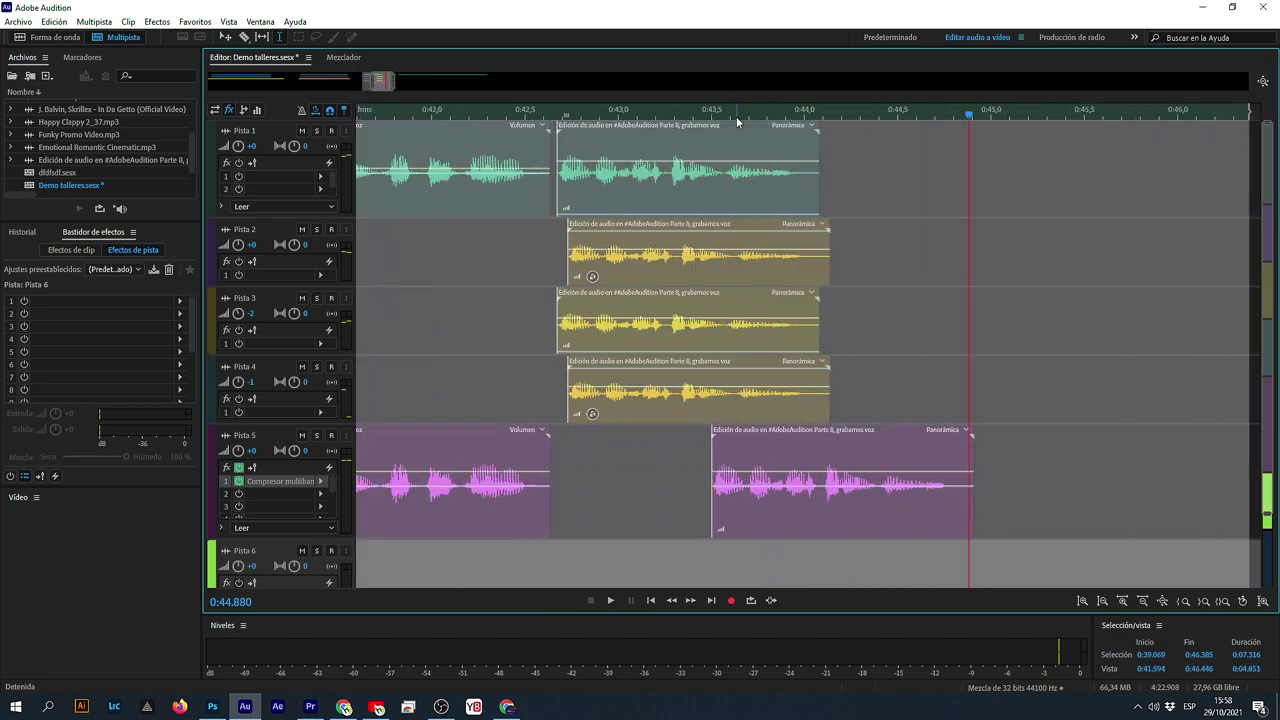
scroll(737, 121, up, 2)
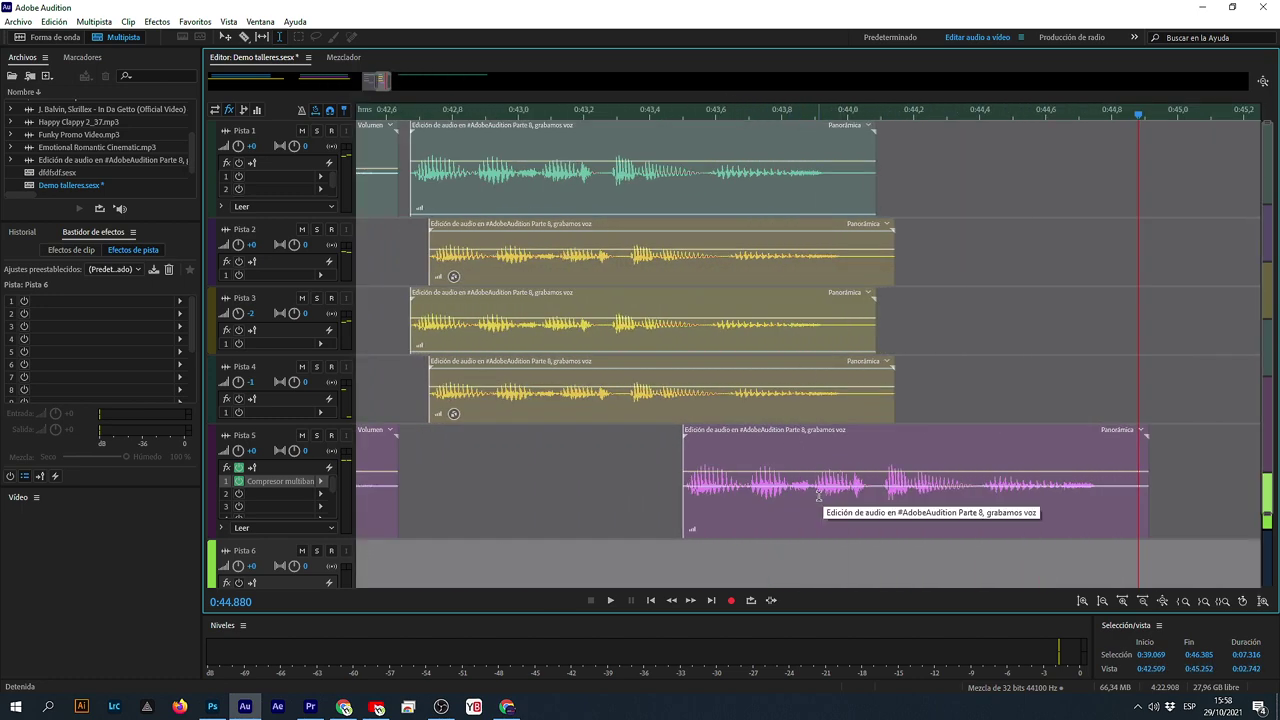
click(819, 490)
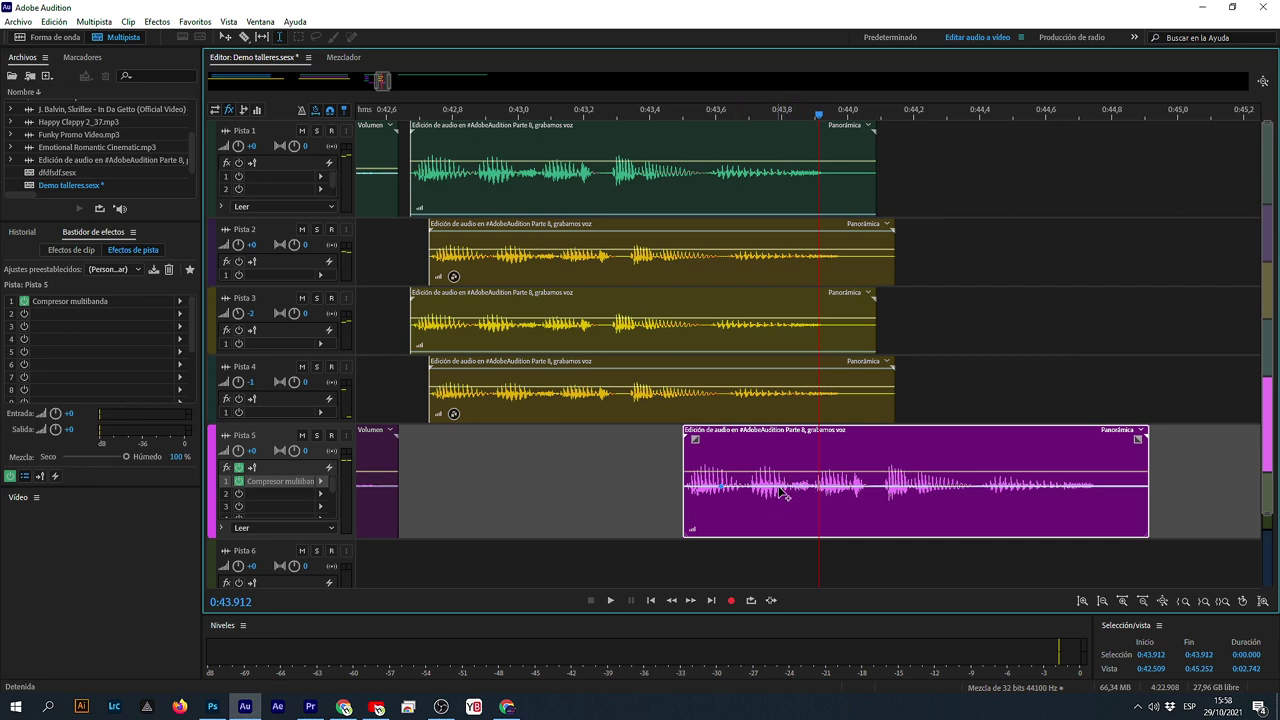
click(780, 486)
drag(728, 487, 706, 507)
click(660, 491)
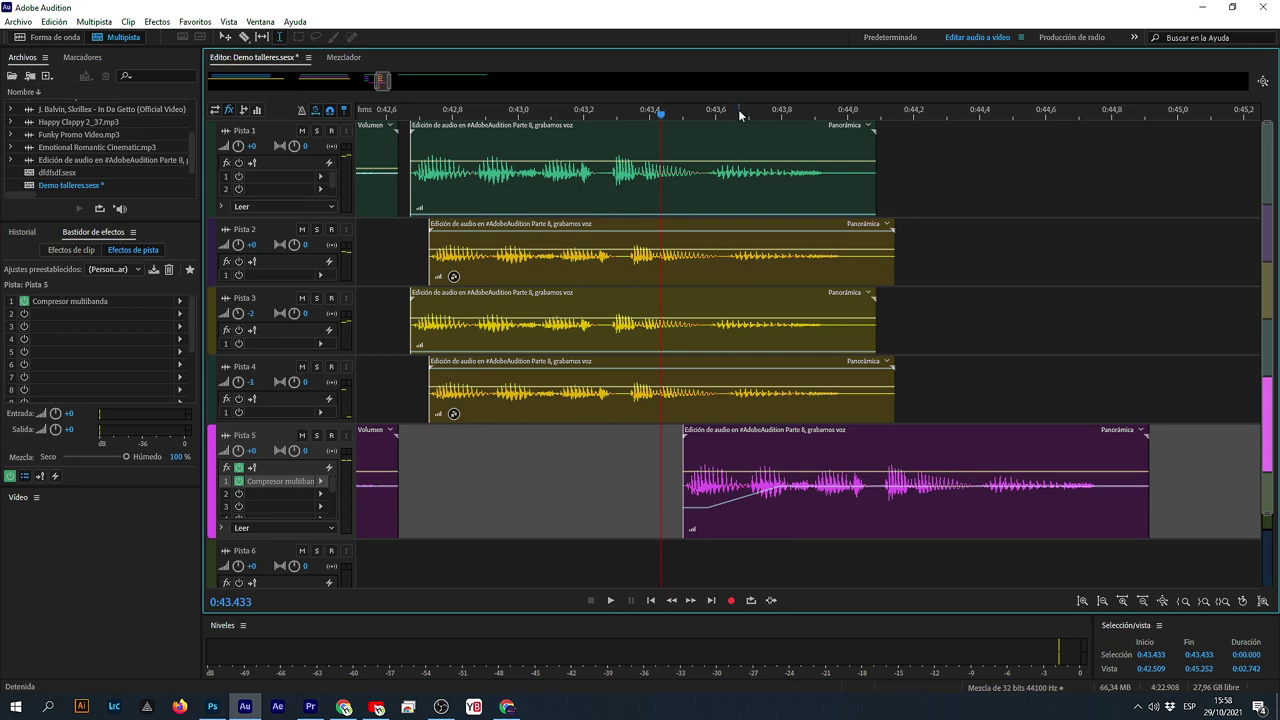
- Place the playhead at 0:47.732, just before the remaining recording on Pista 1
scroll(738, 112, down, 5)
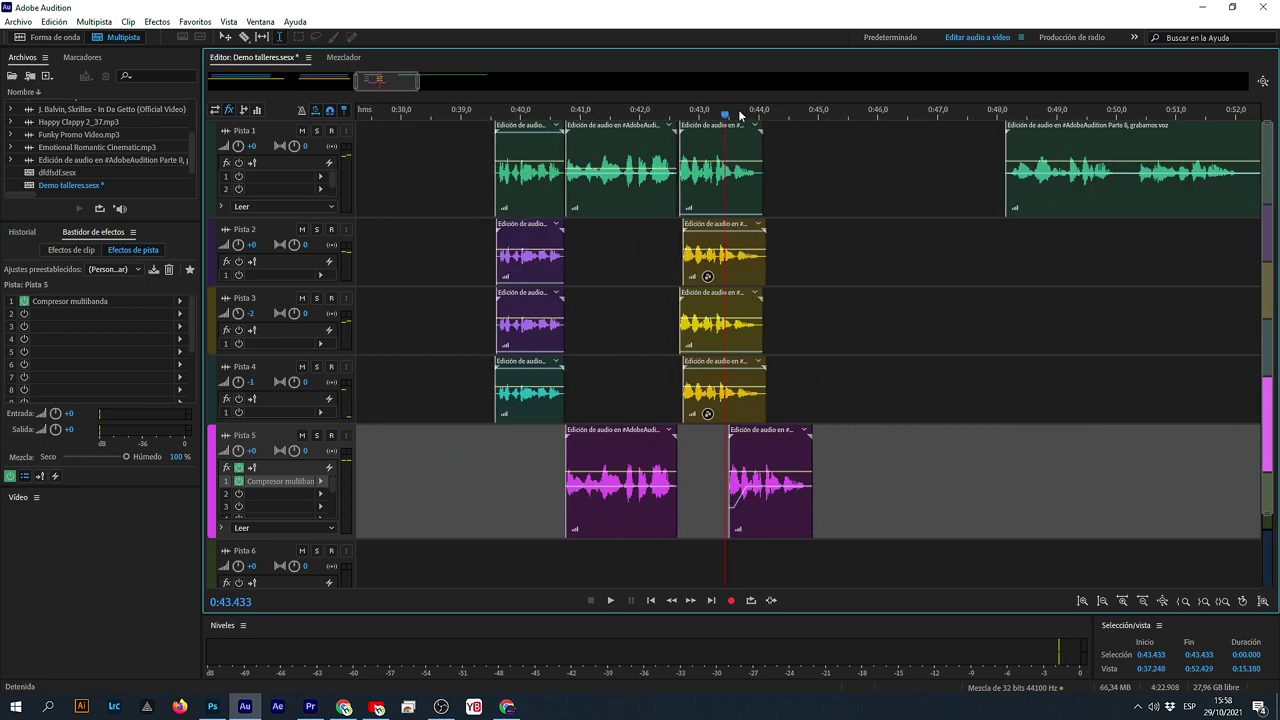
scroll(739, 116, down, 5)
drag(372, 82, 424, 88)
click(511, 252)
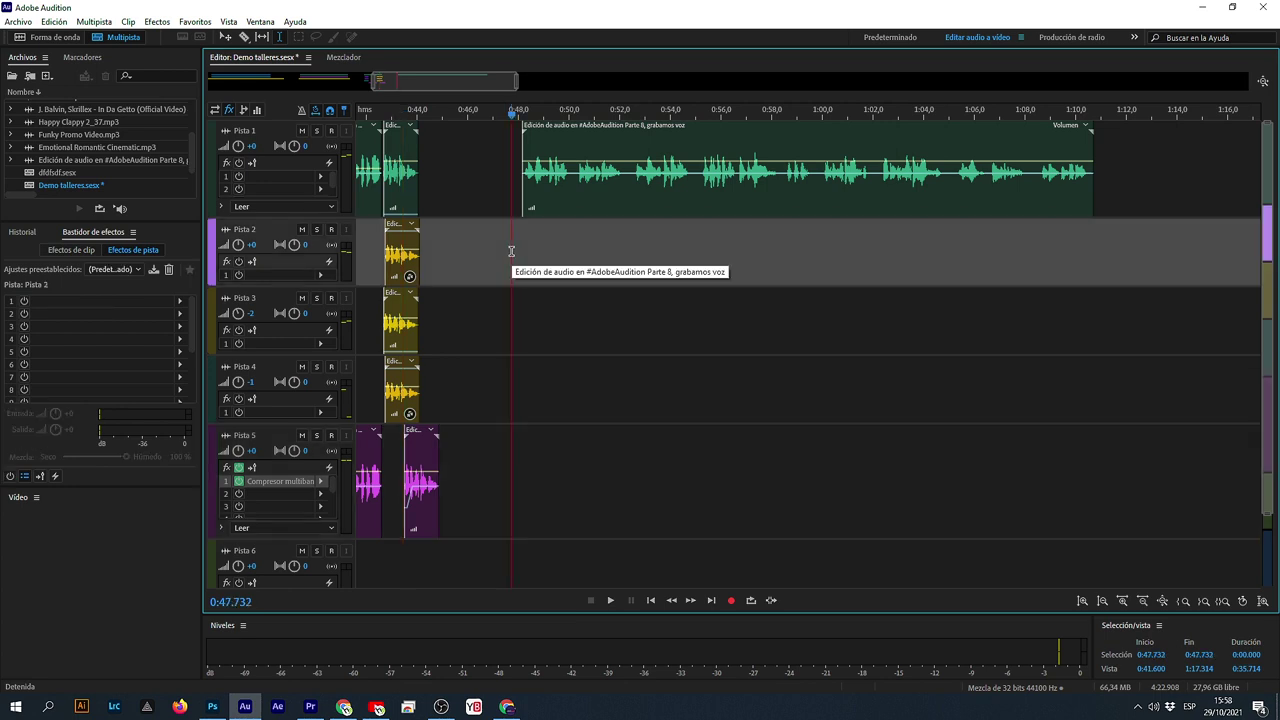
- Play the remaining Pista 1 recording from 0:47.732 to hear its first phrases
key(space)
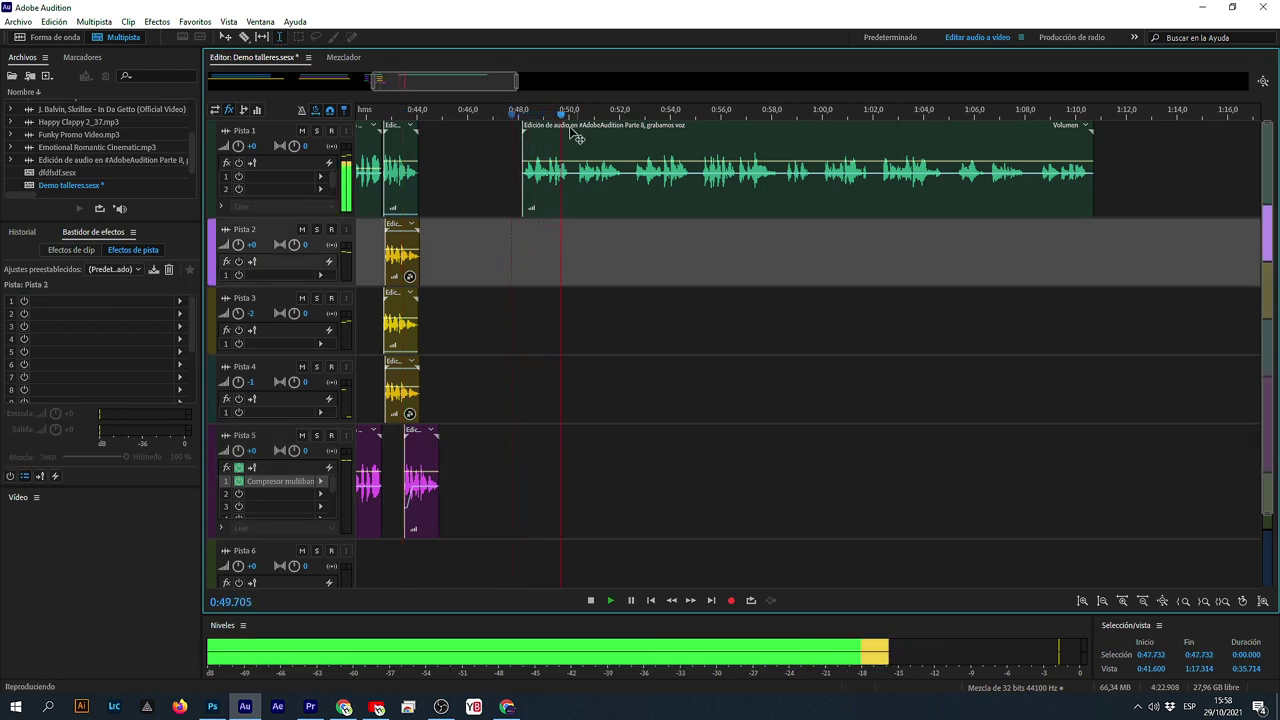
scroll(570, 118, up, 5)
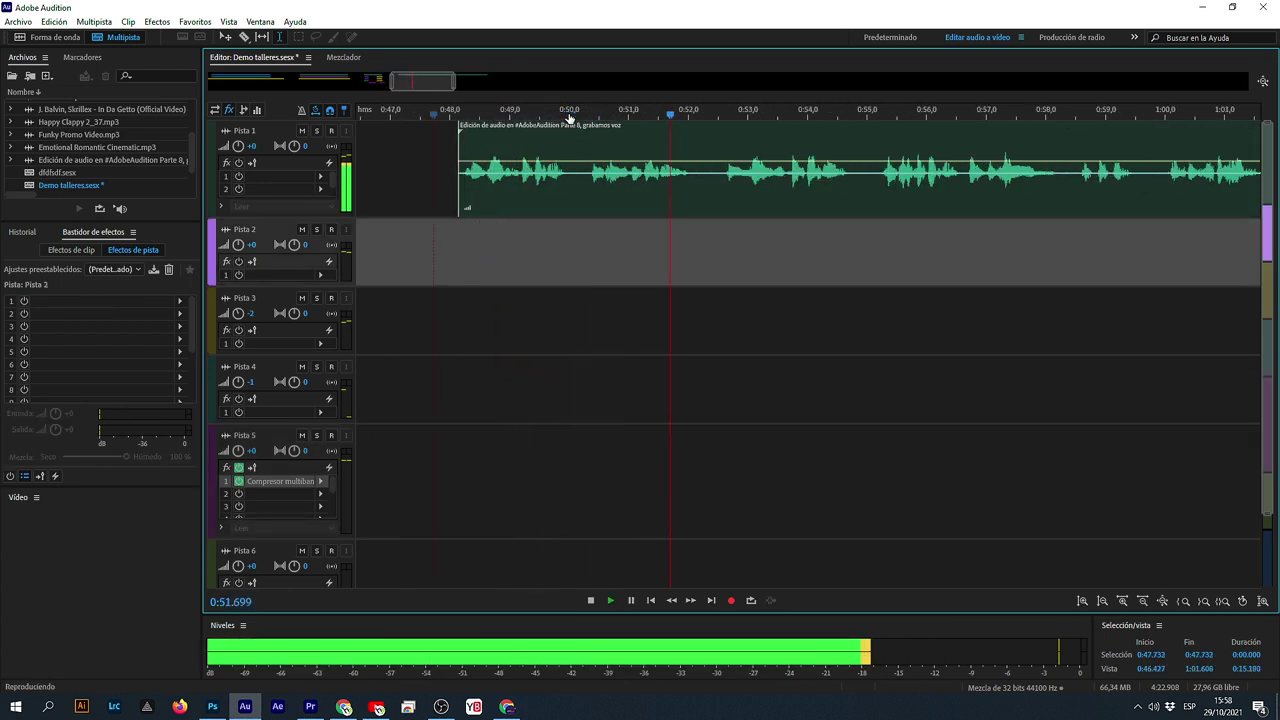
key(space)
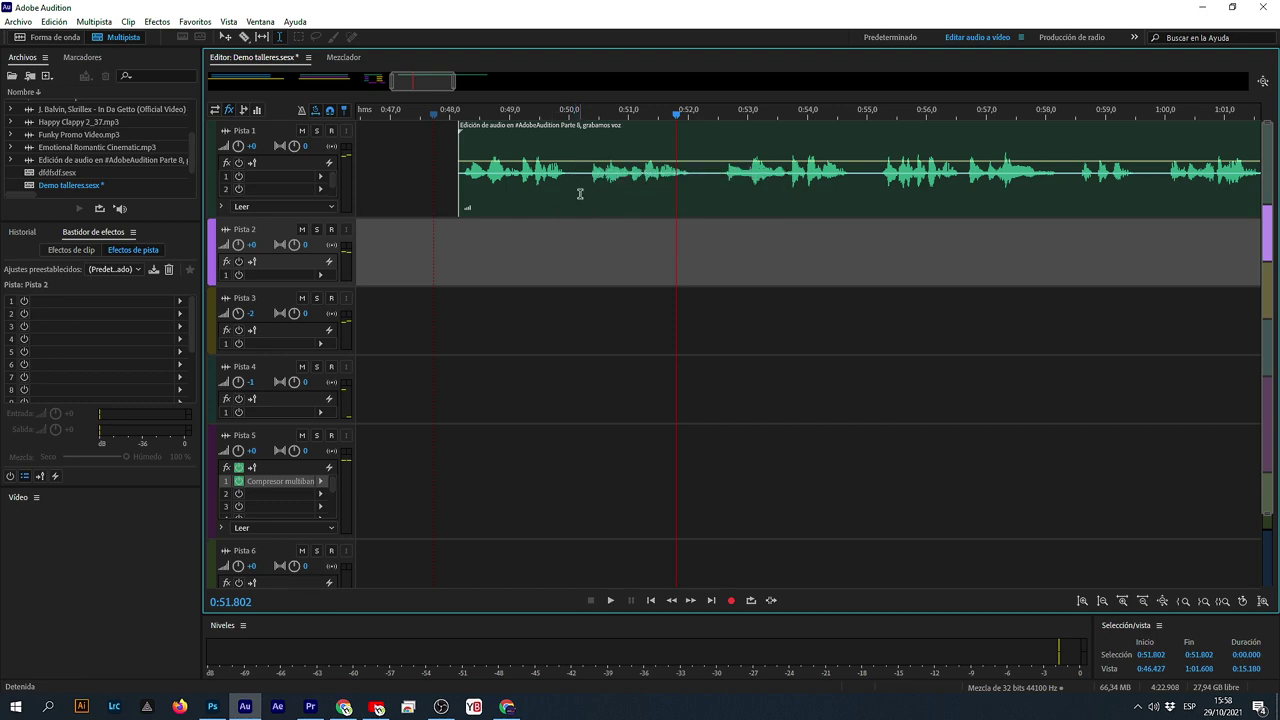
- Open the remaining Pista 1 clip in the waveform editor and play it from 0:48.147 and 0:50.167 to locate the phrase
double_click(463, 213)
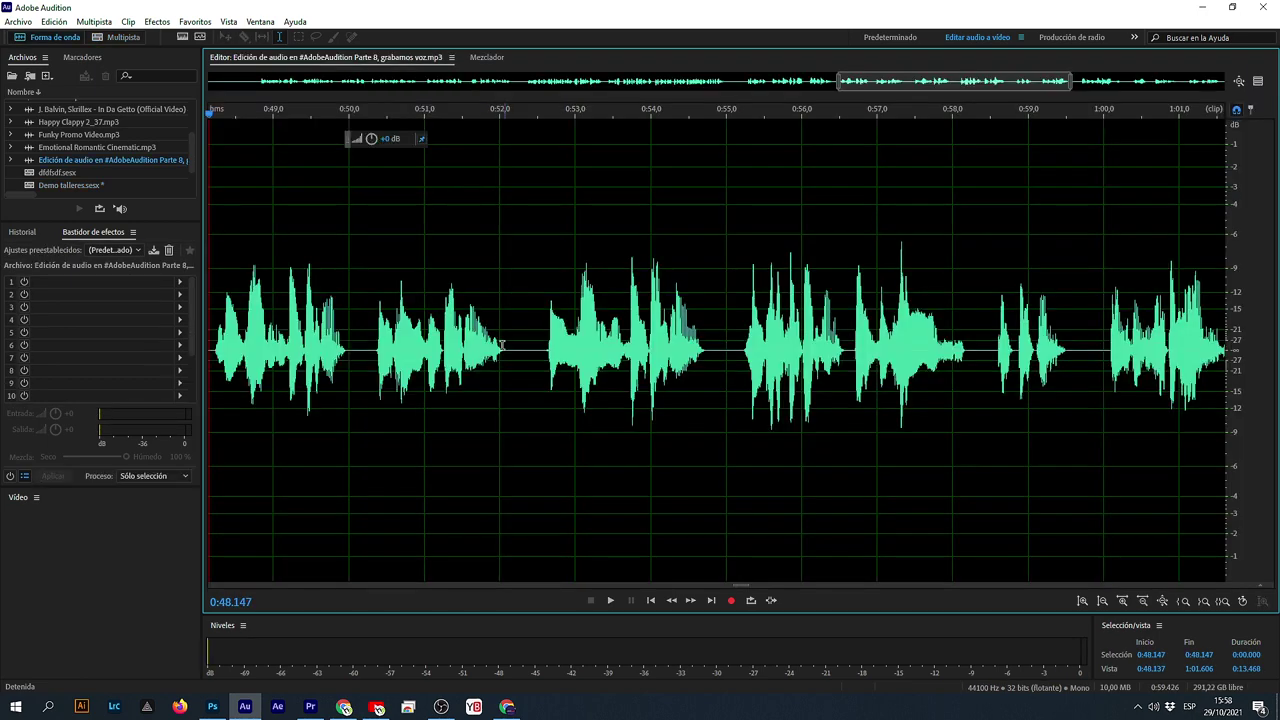
key(space)
scroll(519, 360, up, 3)
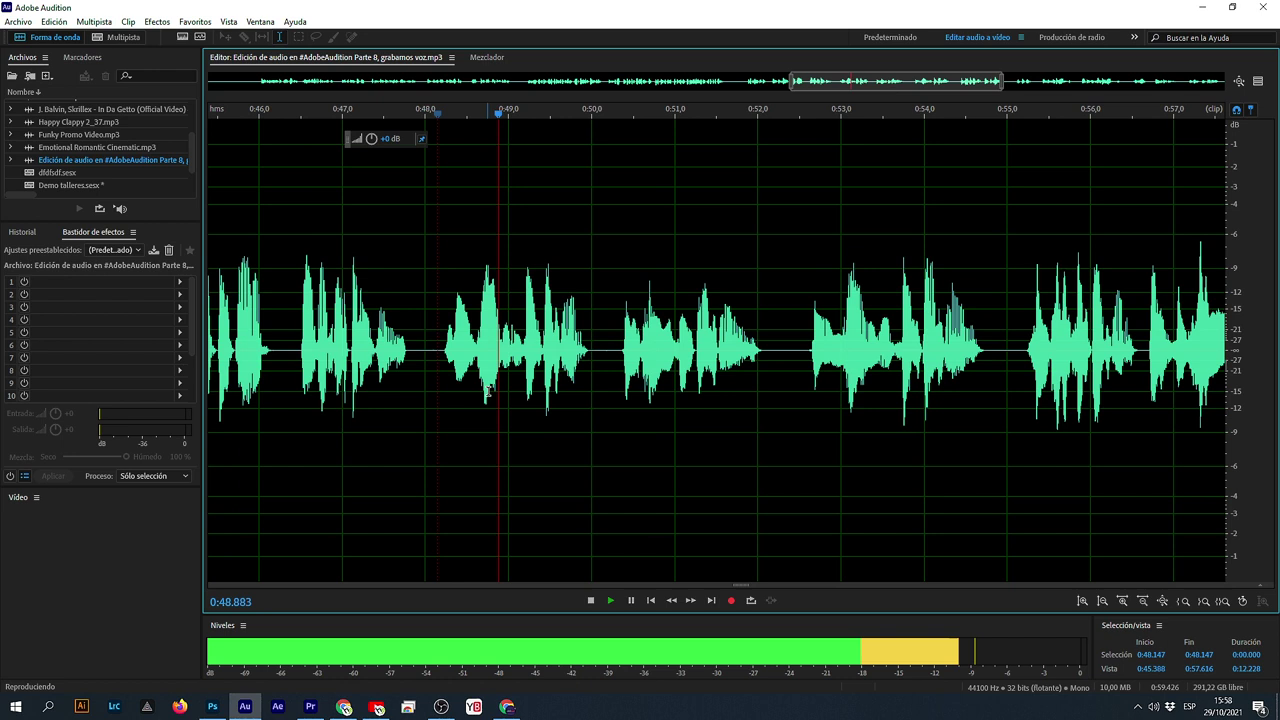
click(605, 376)
key(space)
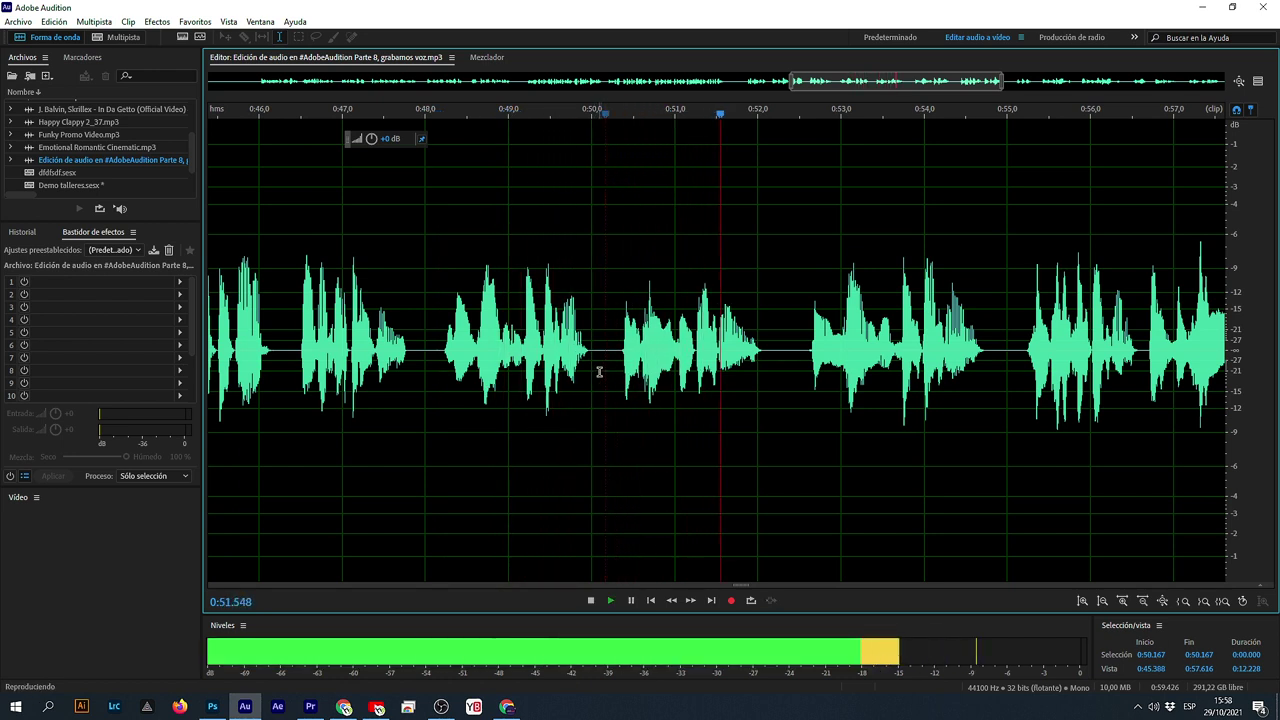
key(space)
- Select the phrase from 0:50.063 to 0:52.524 and copy it into a new audio file
drag(596, 369, 800, 390)
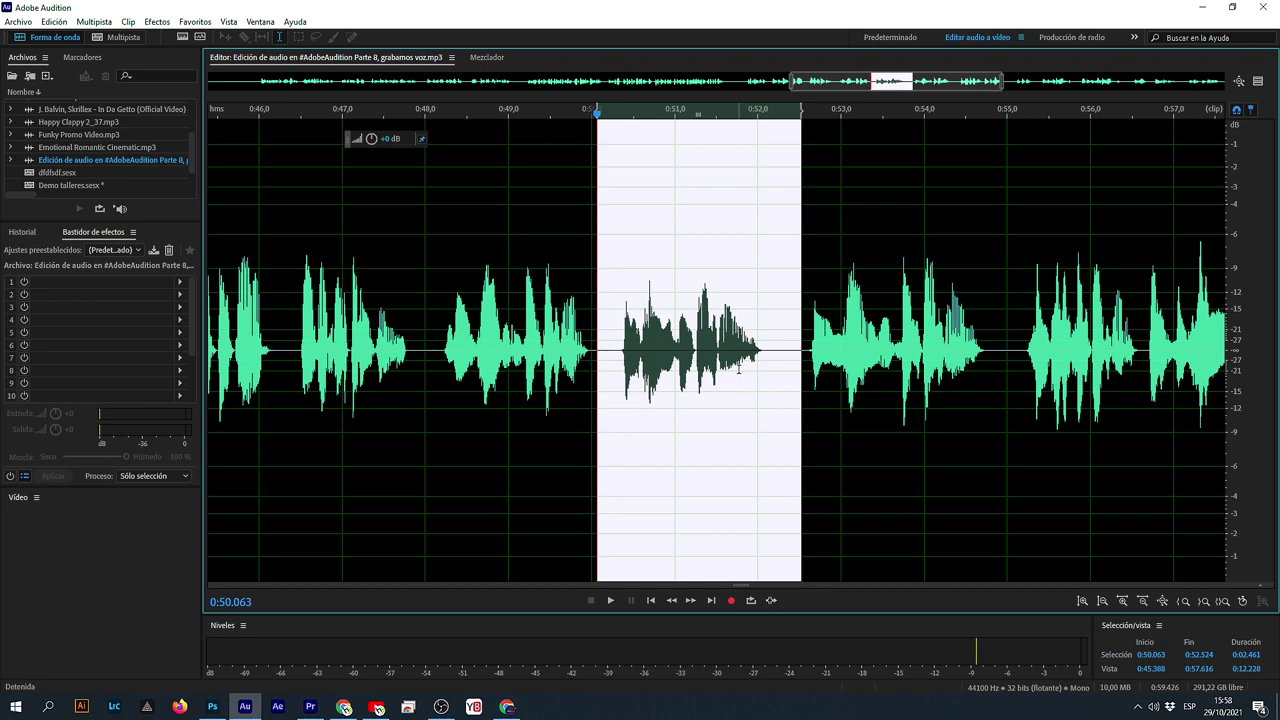
right_click(739, 369)
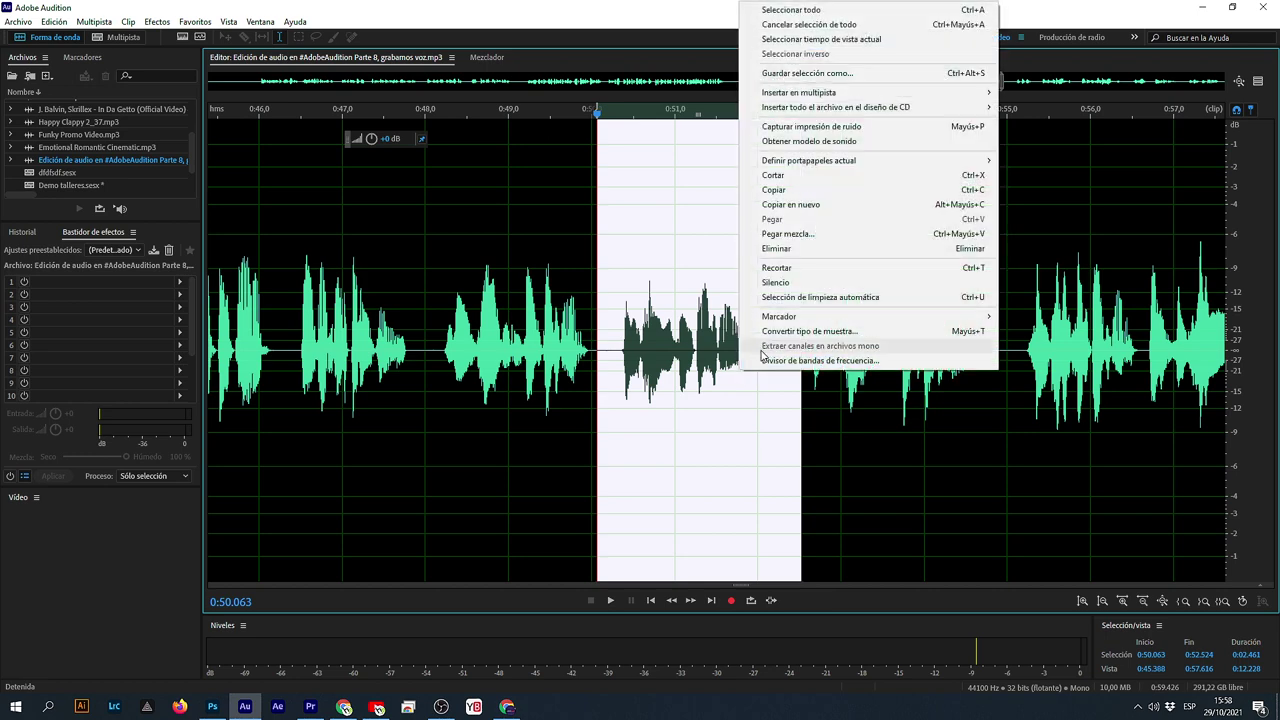
mouse_move(802, 314)
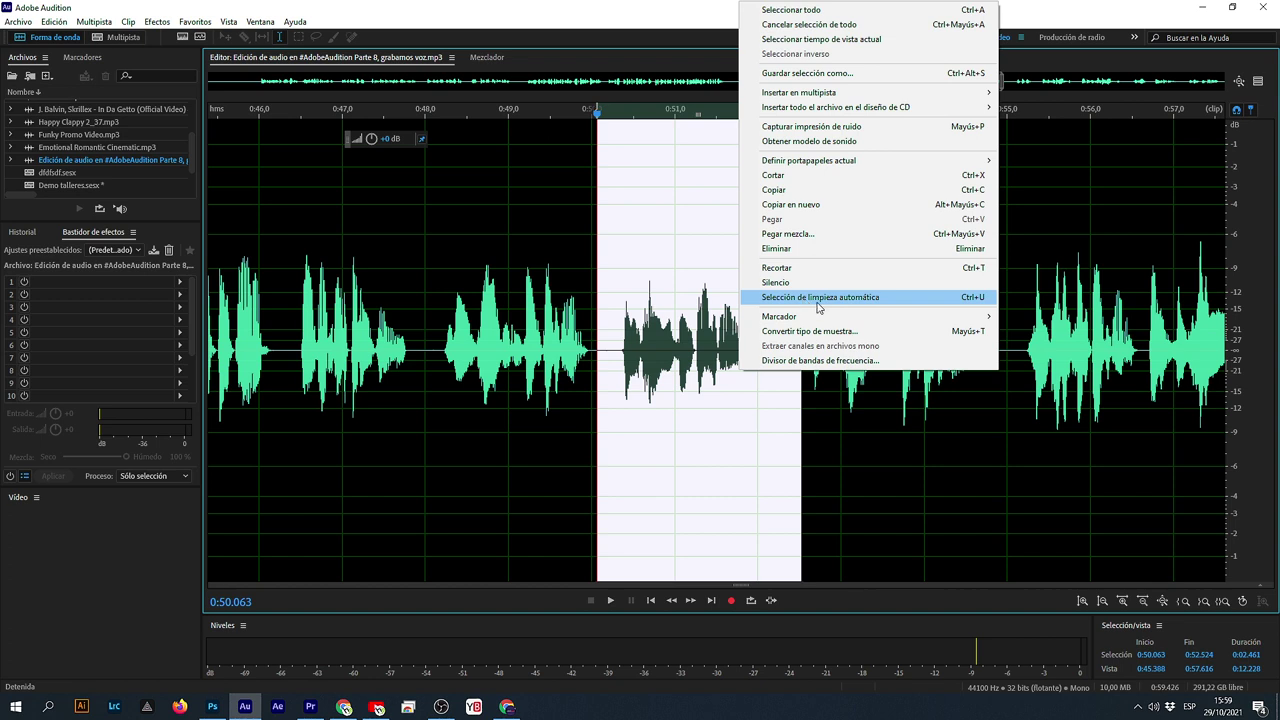
click(832, 208)
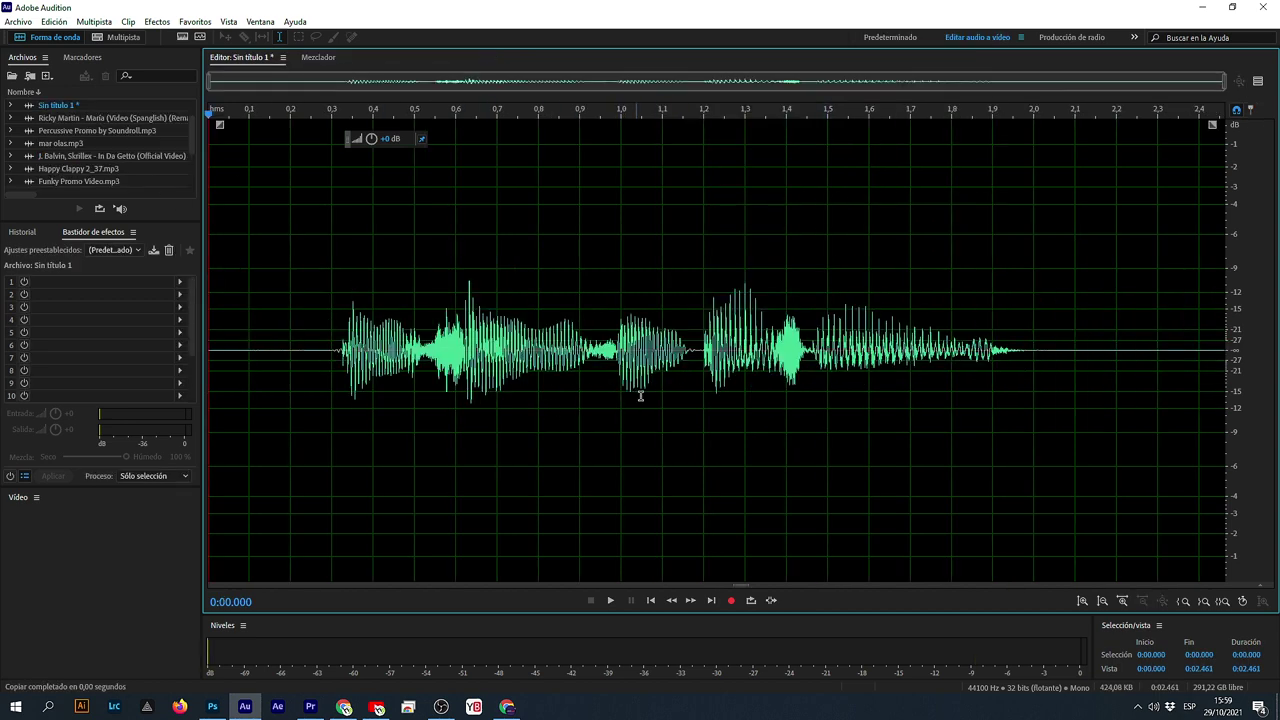
- Paste a copy of the whole phrase at 0:00.166 and lower its amplitude to silence, creating blank space before the phrase
key(ctrl+a)
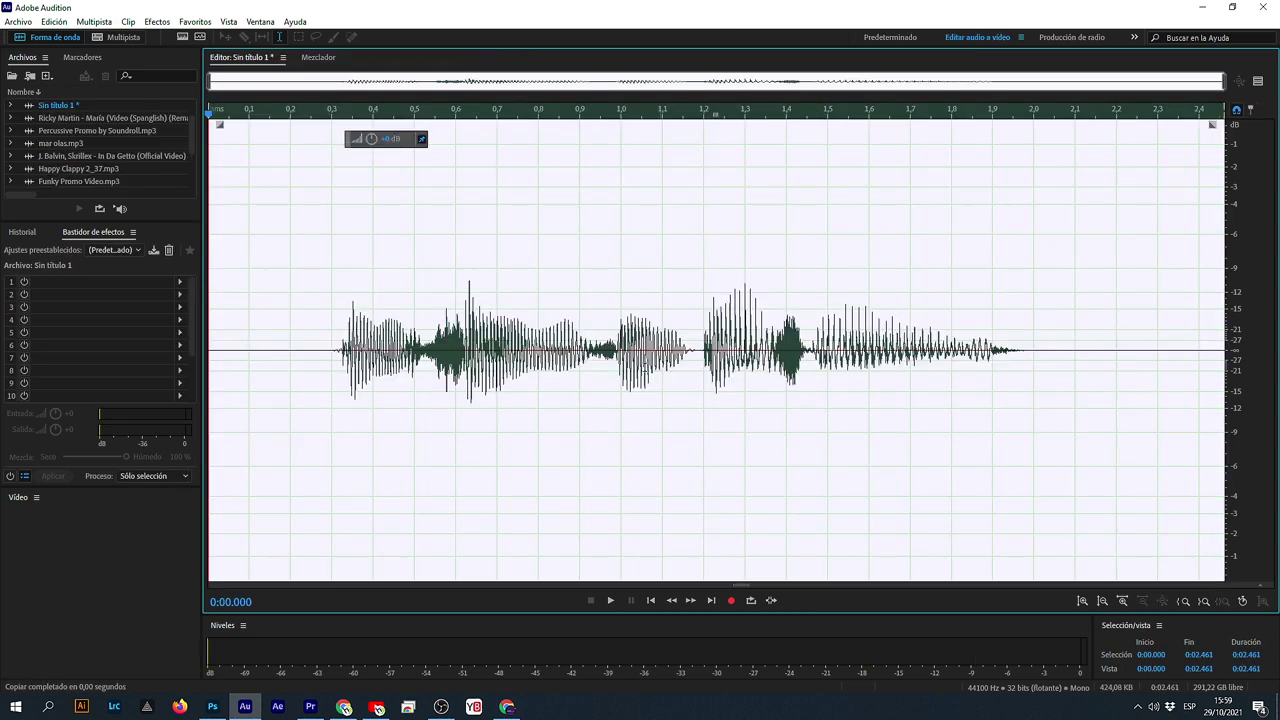
key(ctrl+c)
click(277, 362)
key(ctrl+v)
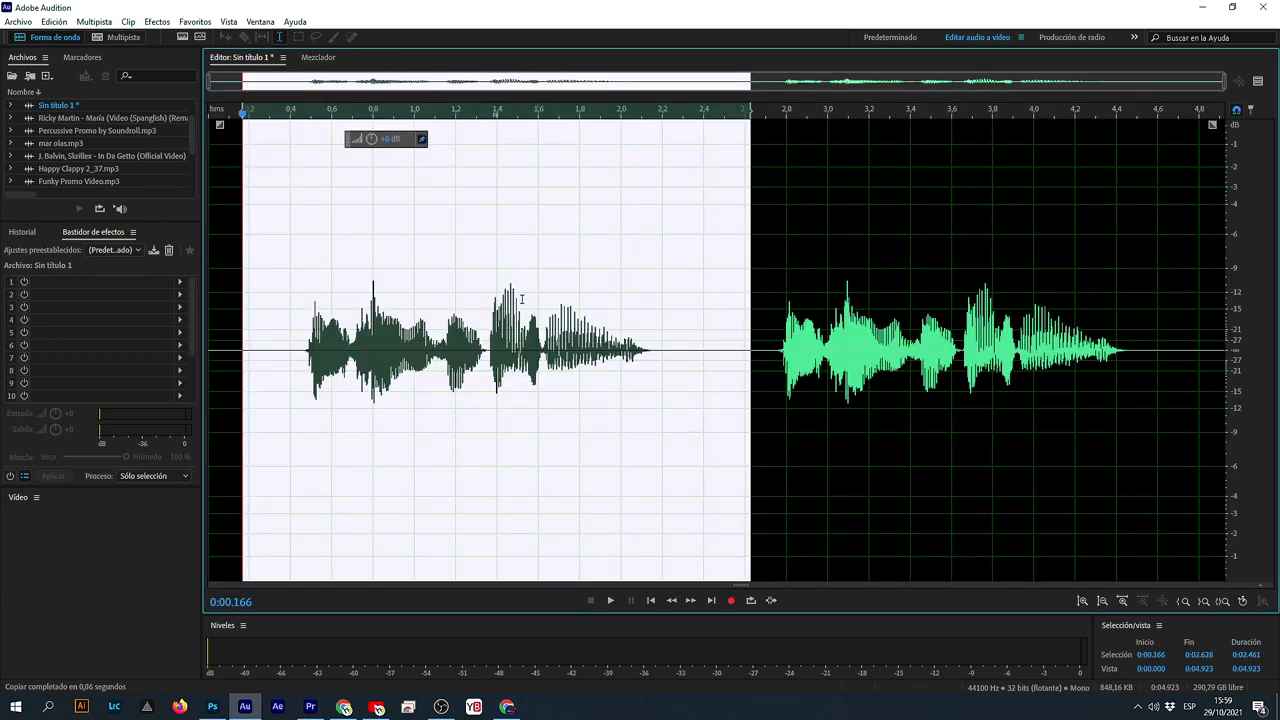
drag(372, 140, 372, 380)
- Paste another copy at the end of the file and lower its amplitude to silence, creating blank space after the phrase
click(612, 380)
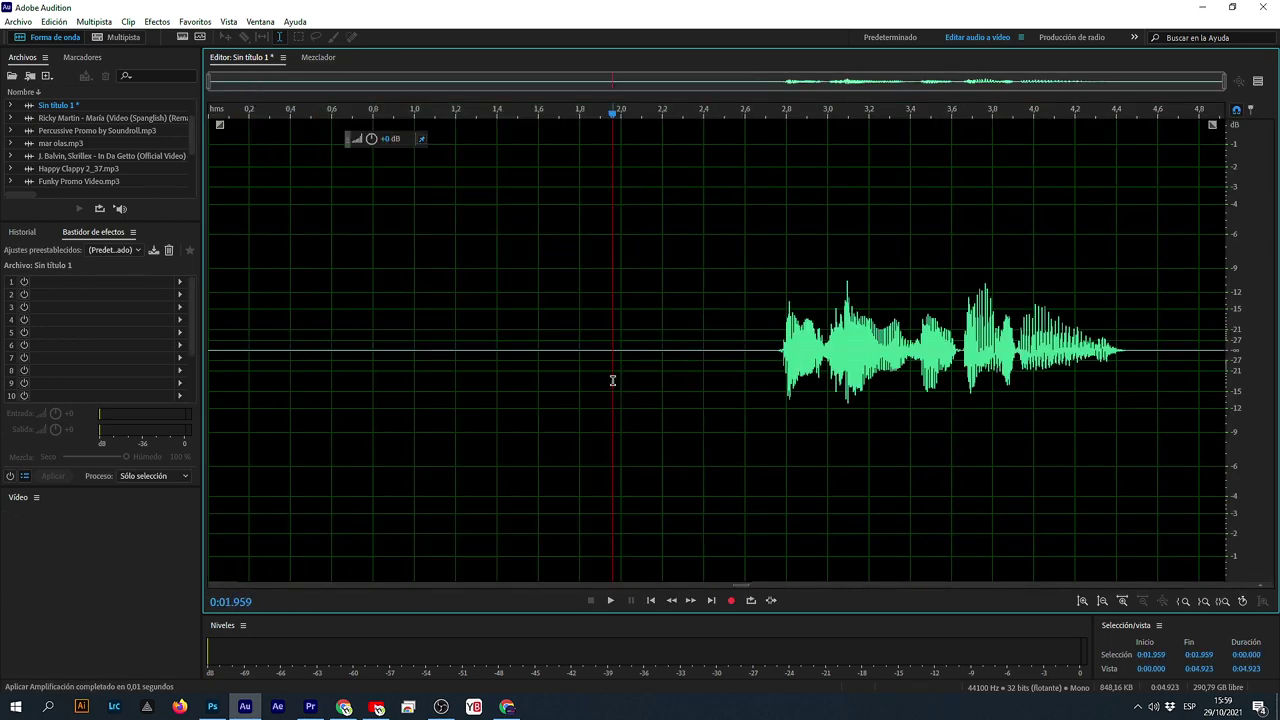
key(End)
key(ctrl+v)
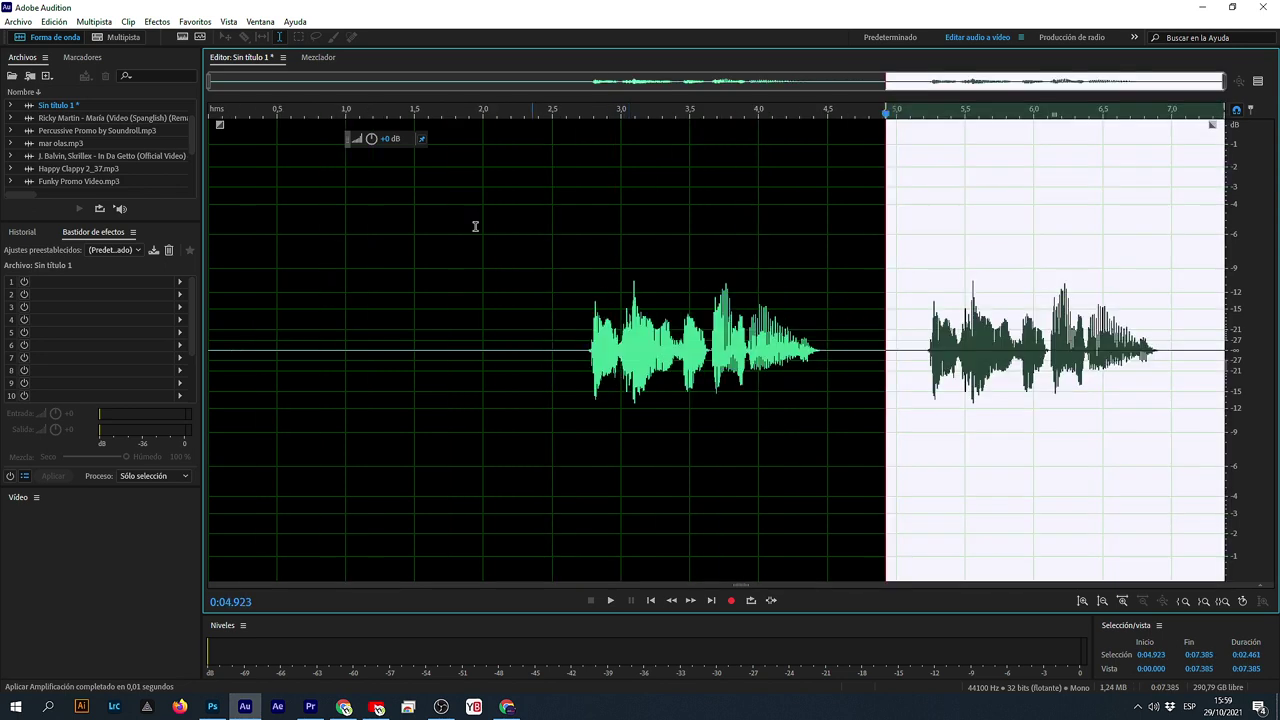
drag(367, 138, 367, 380)
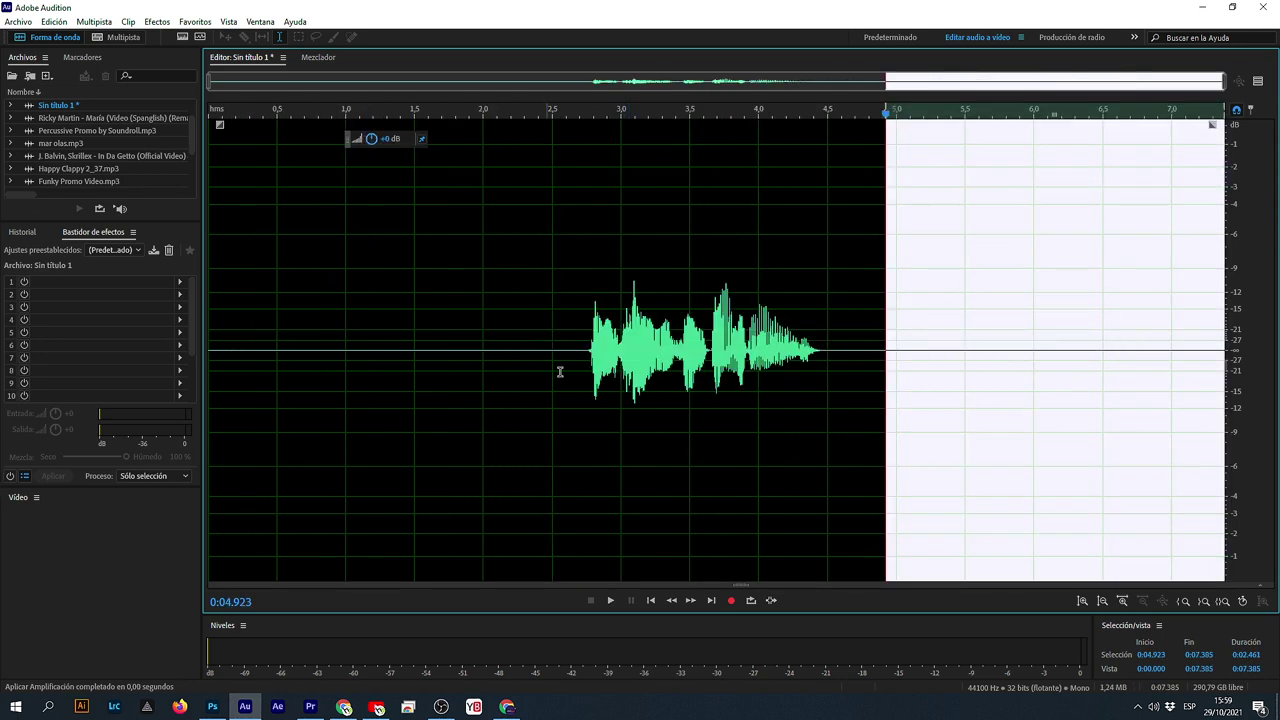
click(570, 365)
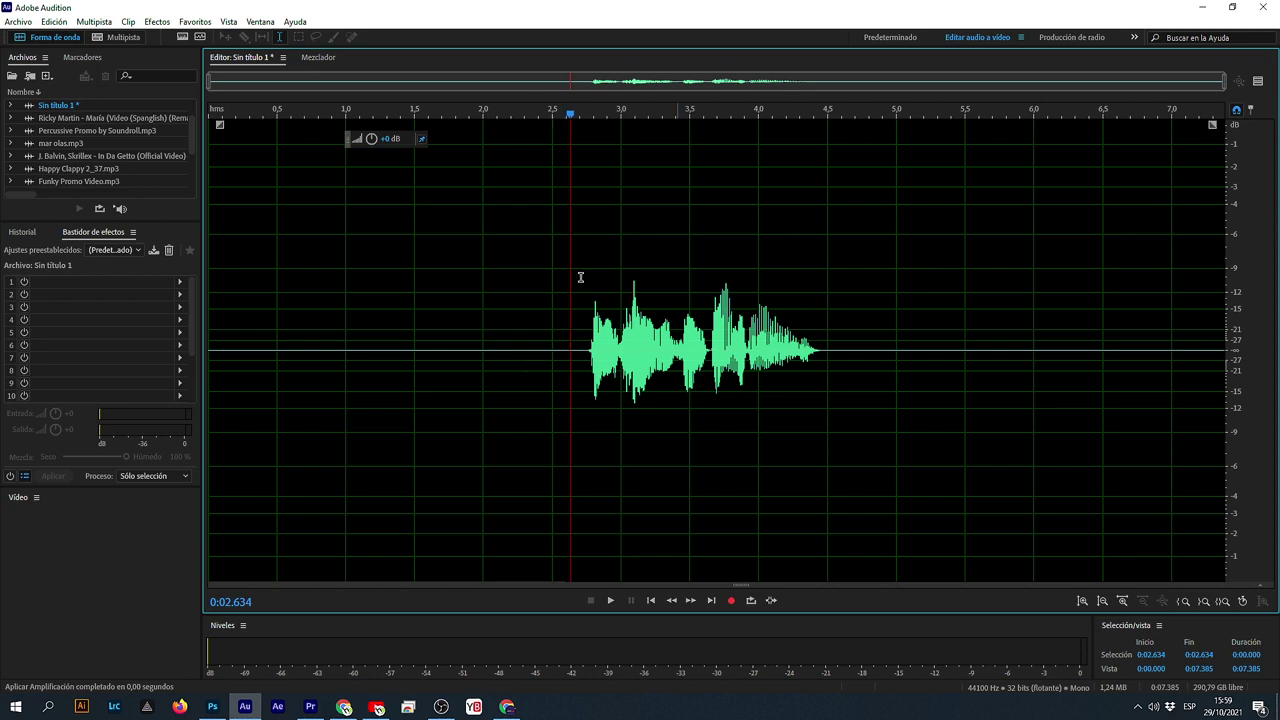
- Reverse the whole file and play the backwards phrase from 0:02.794
click(157, 22)
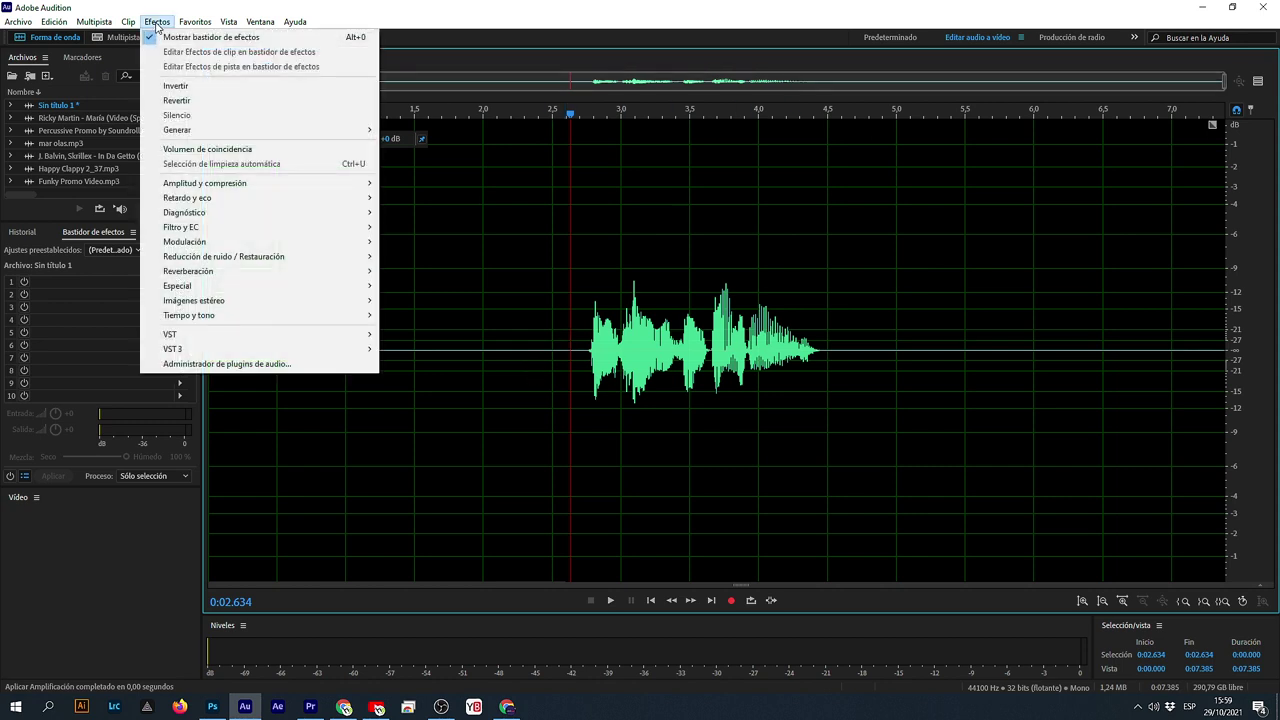
click(200, 104)
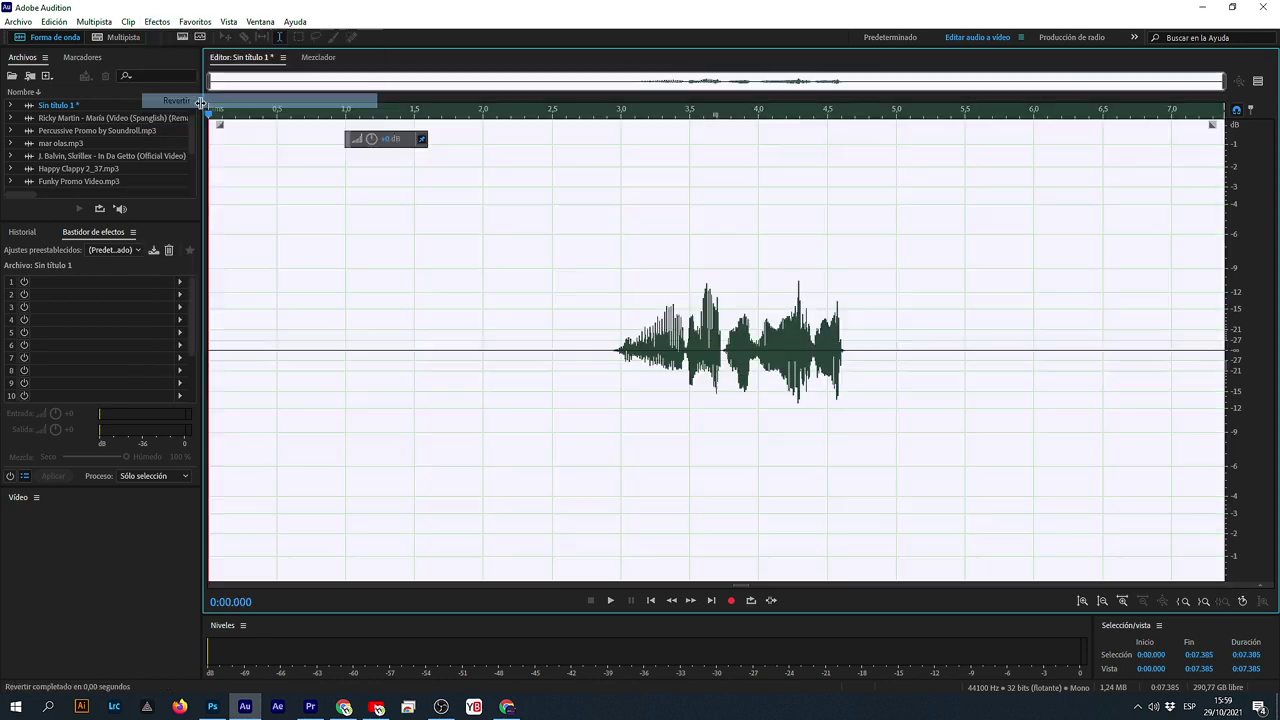
click(621, 360)
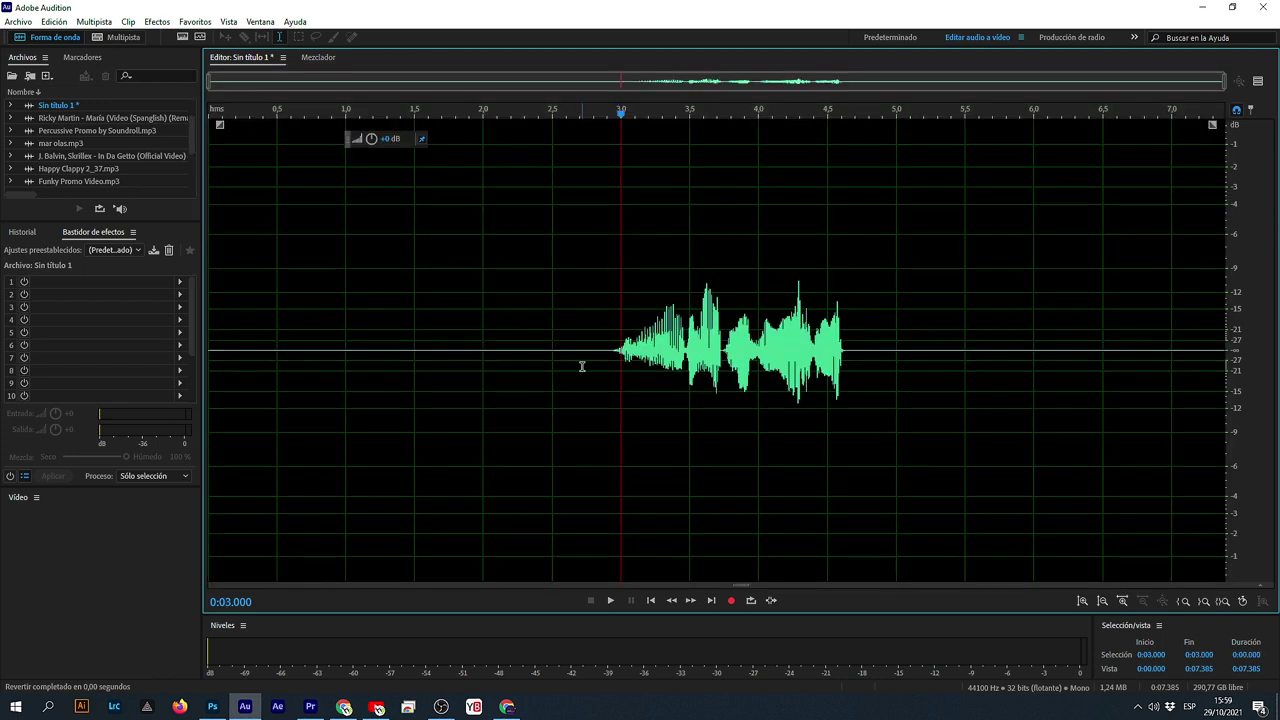
click(593, 362)
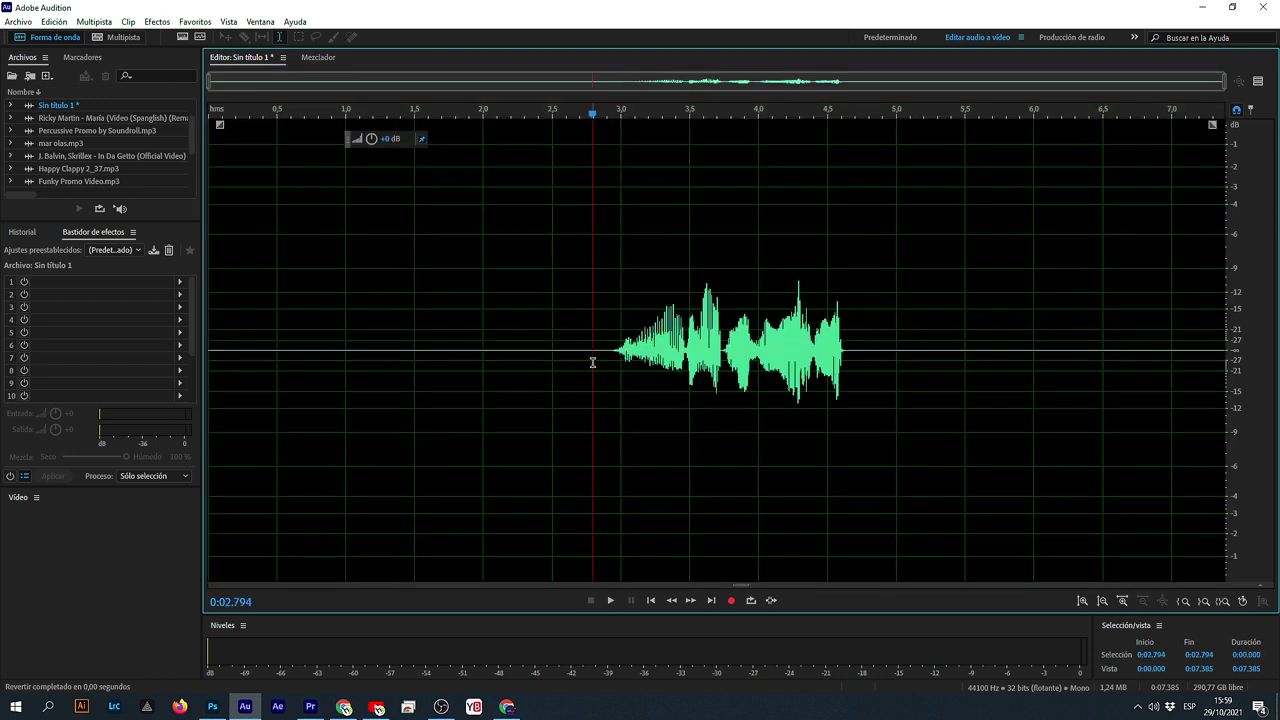
key(space)
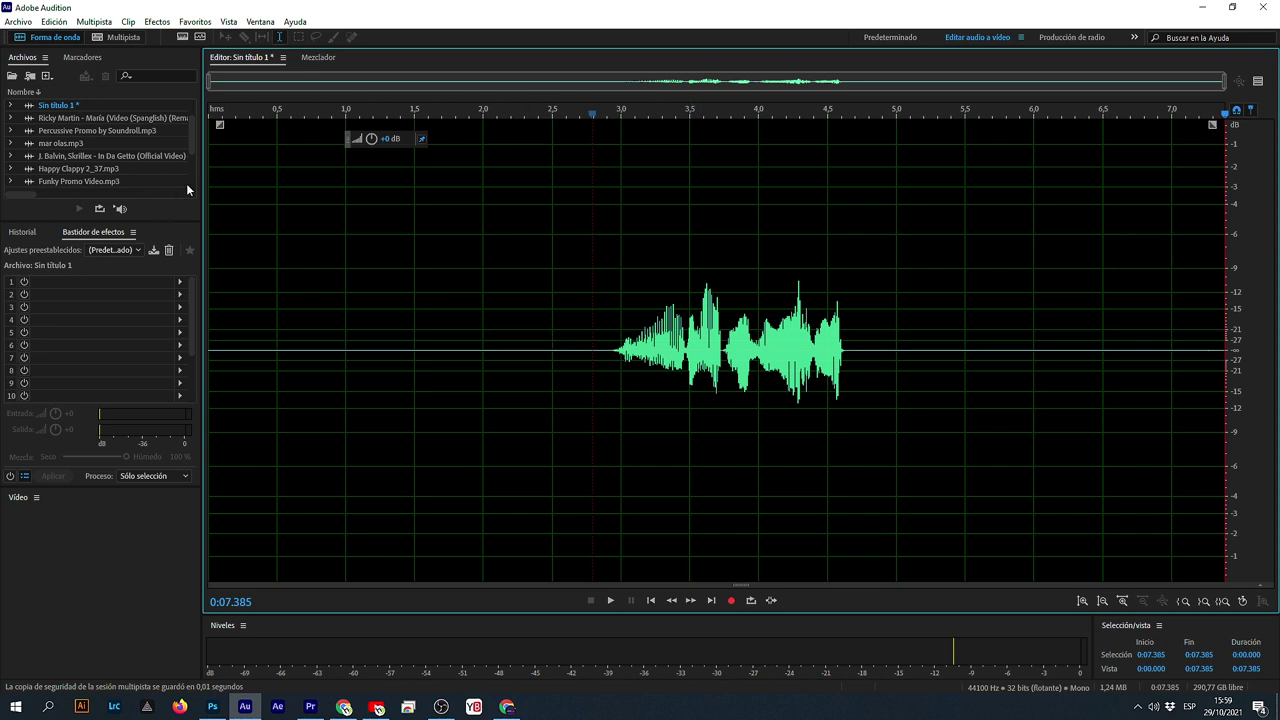
- Open the full reverb effect (Reverberación completa) with the Salón de actos preset and preview it on the reversed phrase from 0:02.232
click(157, 21)
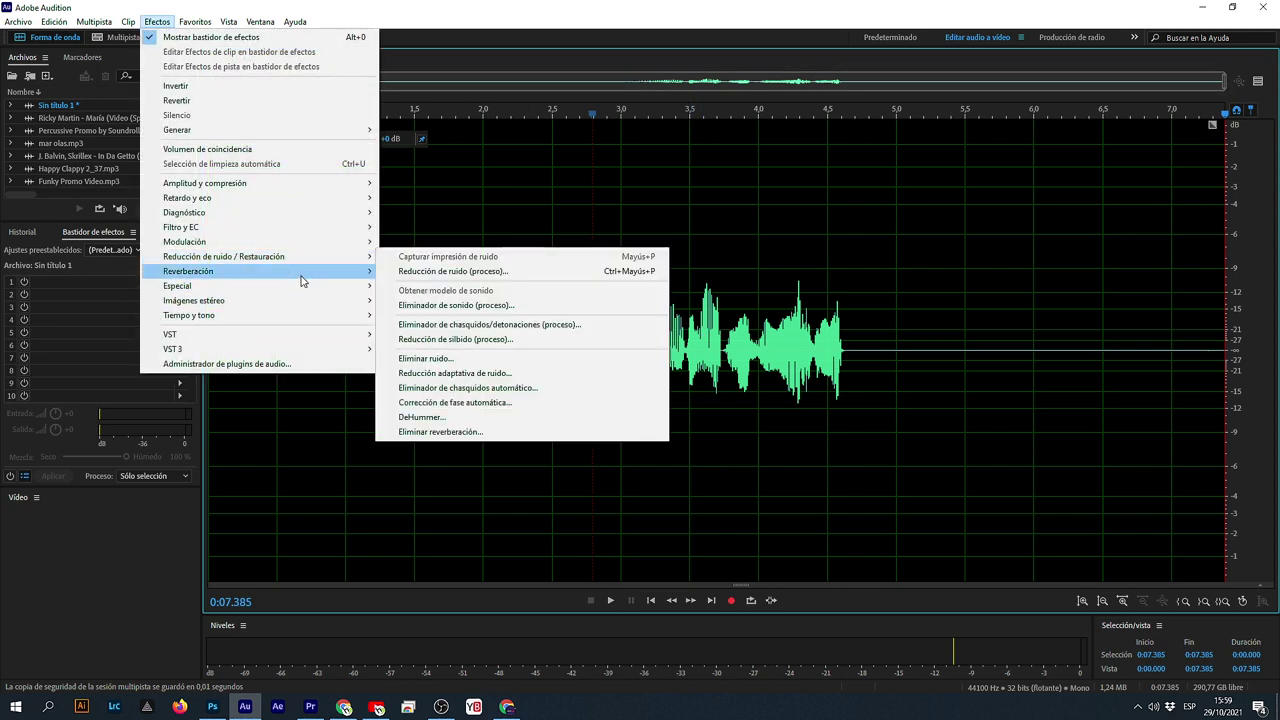
mouse_move(303, 278)
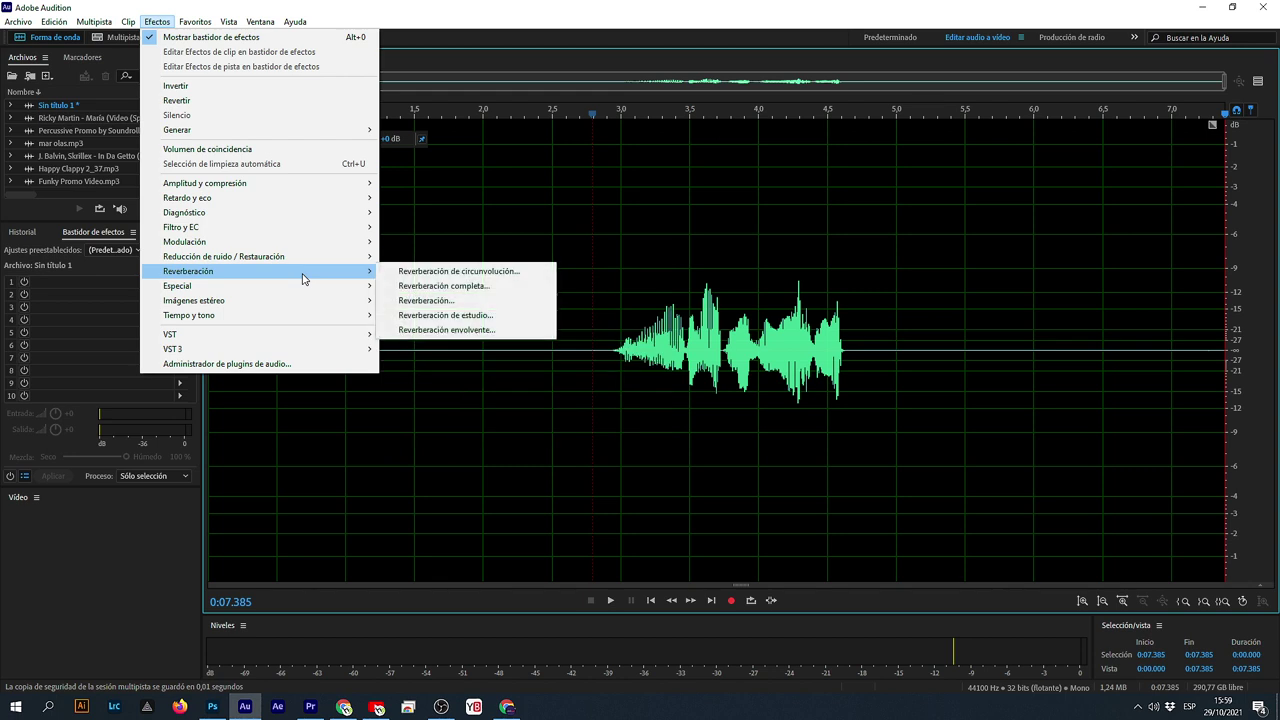
click(509, 293)
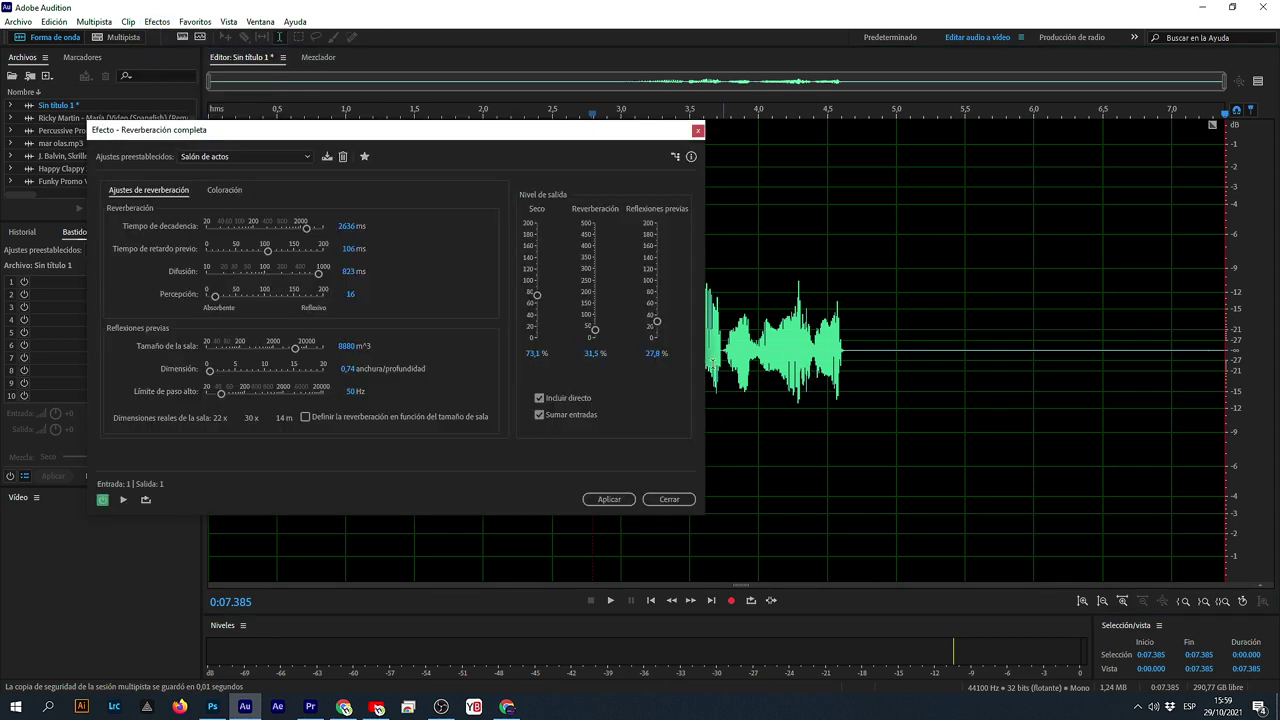
drag(572, 143, 461, 99)
click(516, 502)
key(space)
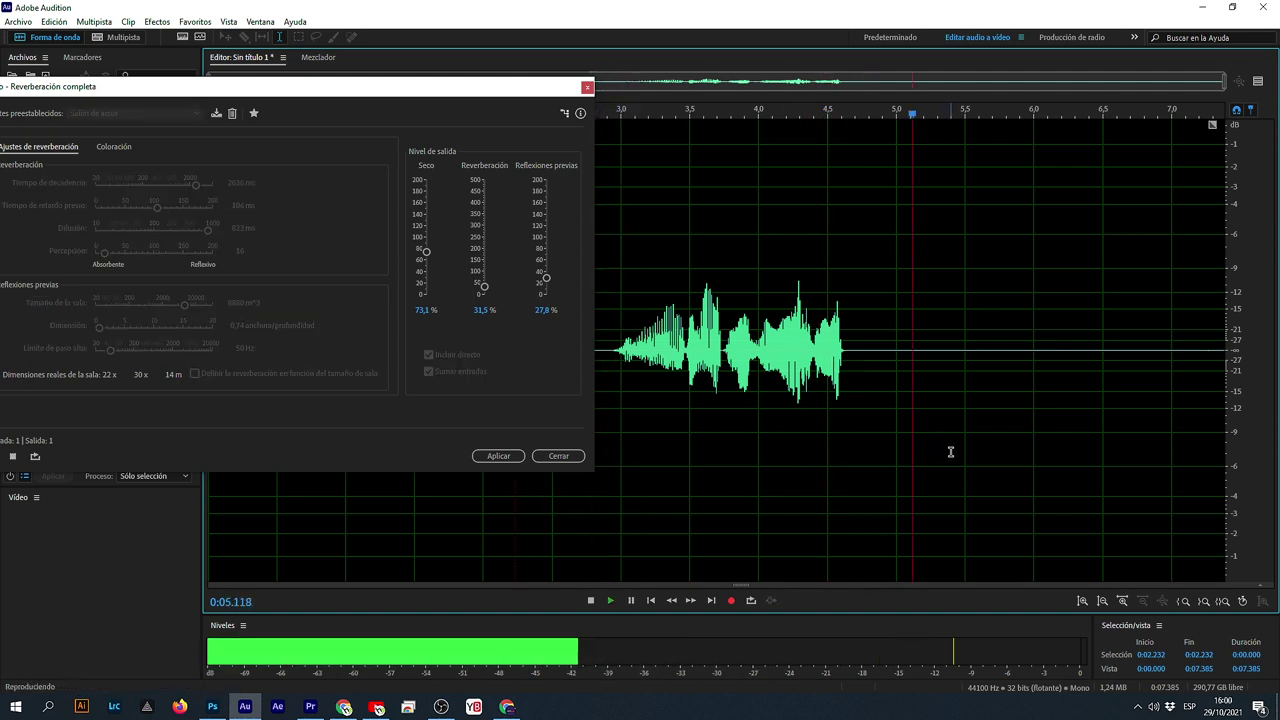
key(space)
- Raise the reverb output level to 101,3 % and preview the reversed phrase from 0:02.934
drag(290, 93, 296, 91)
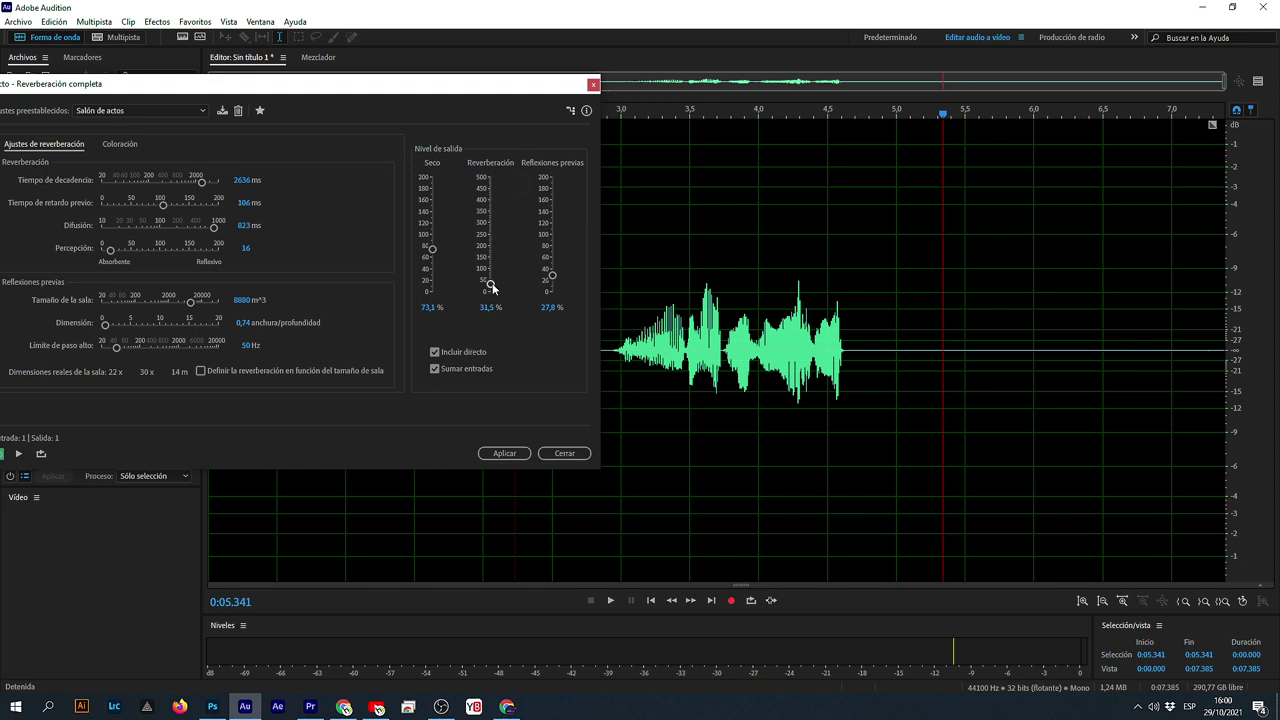
drag(490, 272, 490, 268)
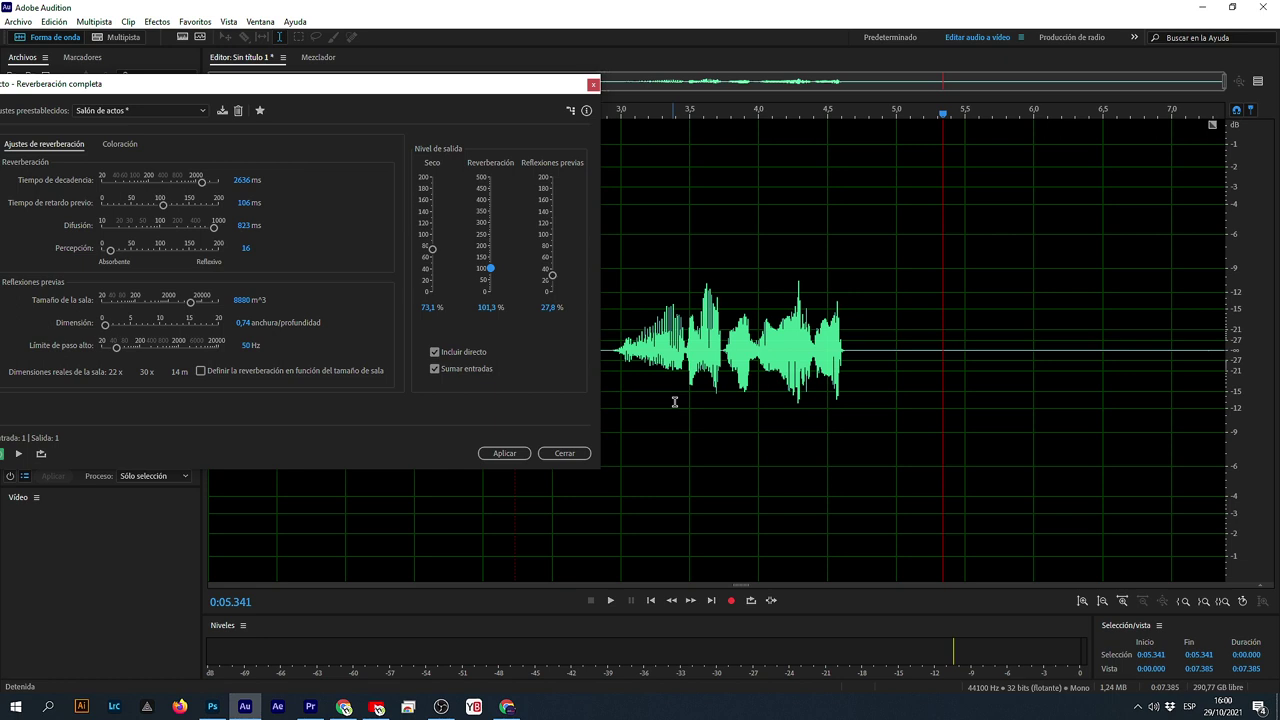
click(612, 390)
key(space)
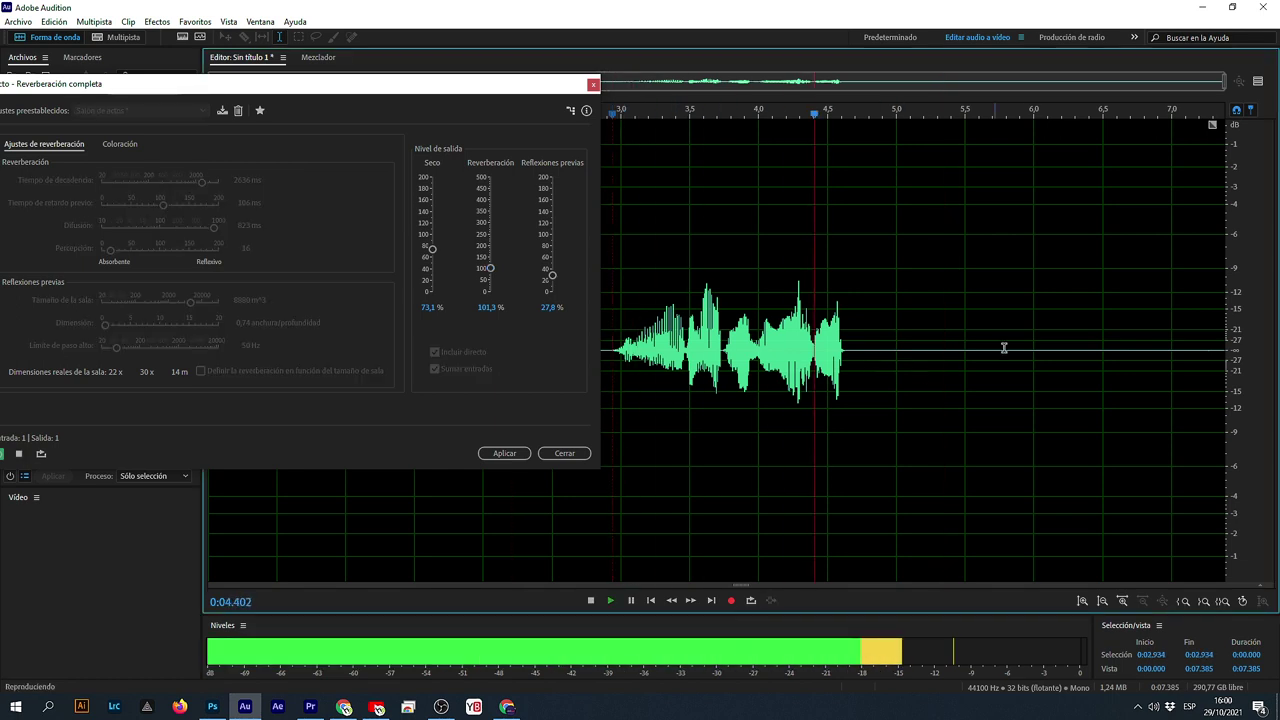
key(space)
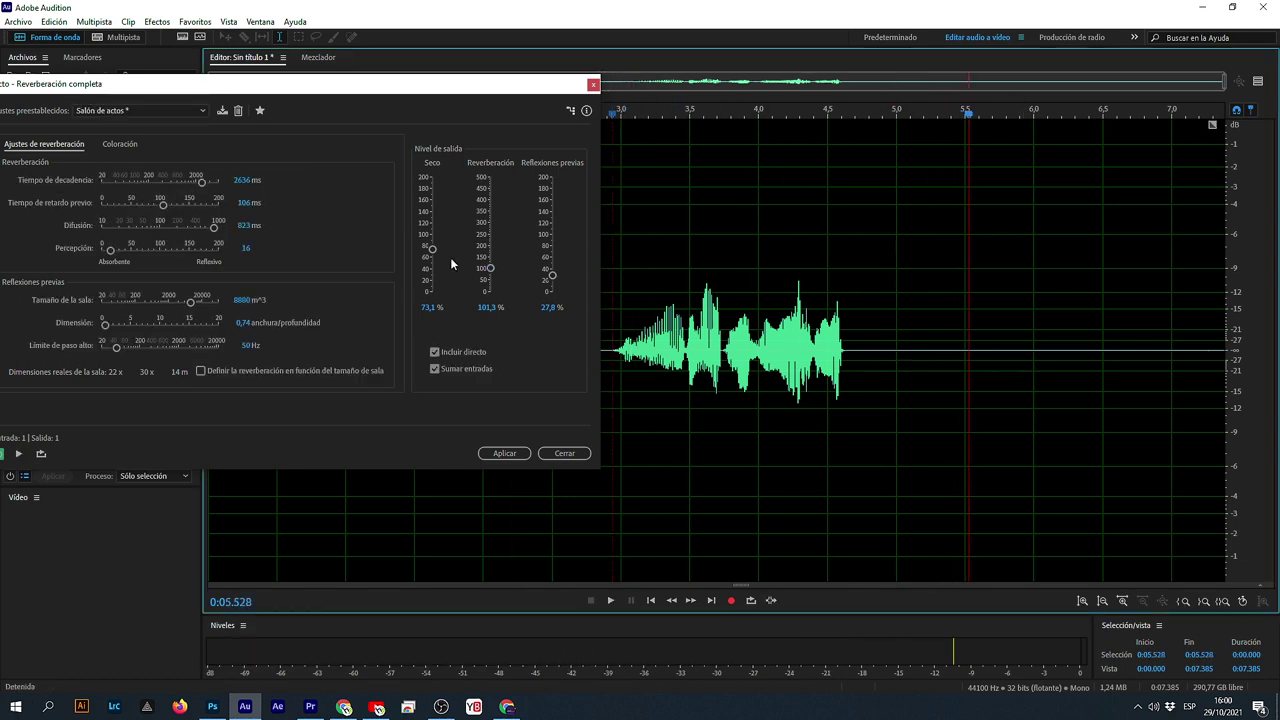
- Try the dry output level at 0 % and preview the reversed phrase from 0:03.070
drag(431, 250, 432, 291)
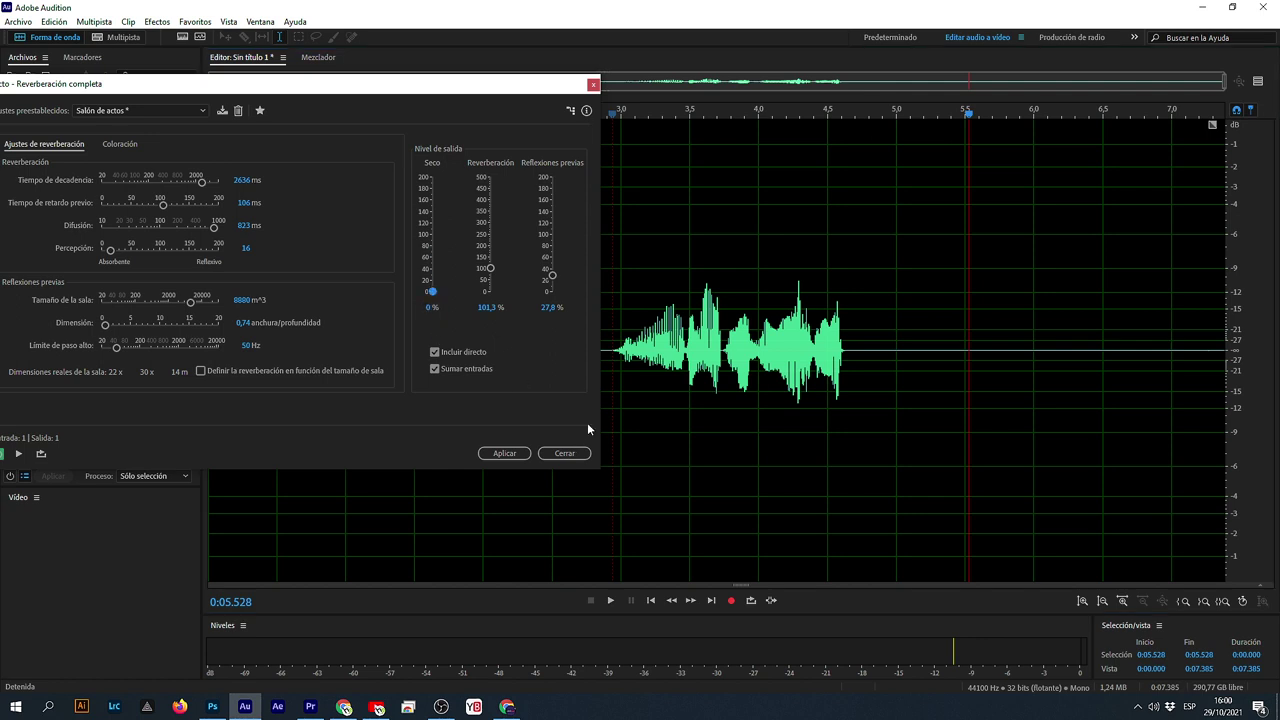
click(631, 366)
key(space)
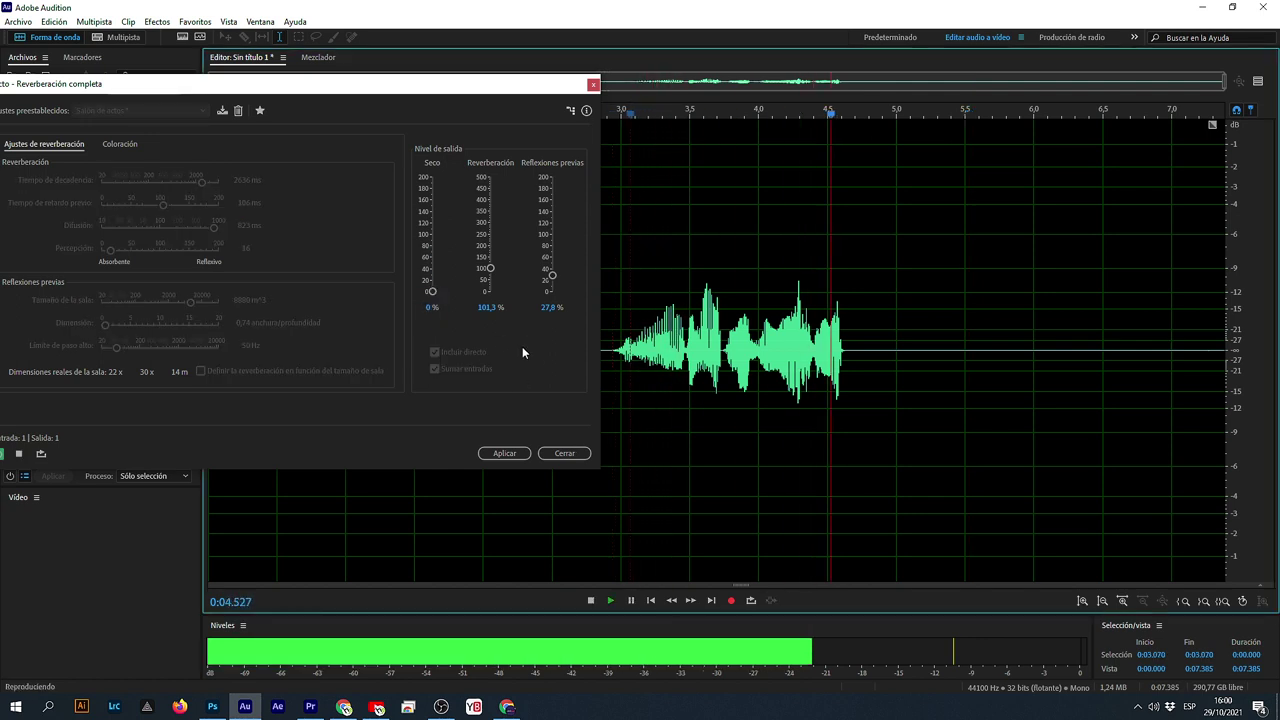
key(space)
- Set the dry output level to 59,3 %, preview from 0:03.109, and apply the reverb to the file
drag(434, 294, 434, 269)
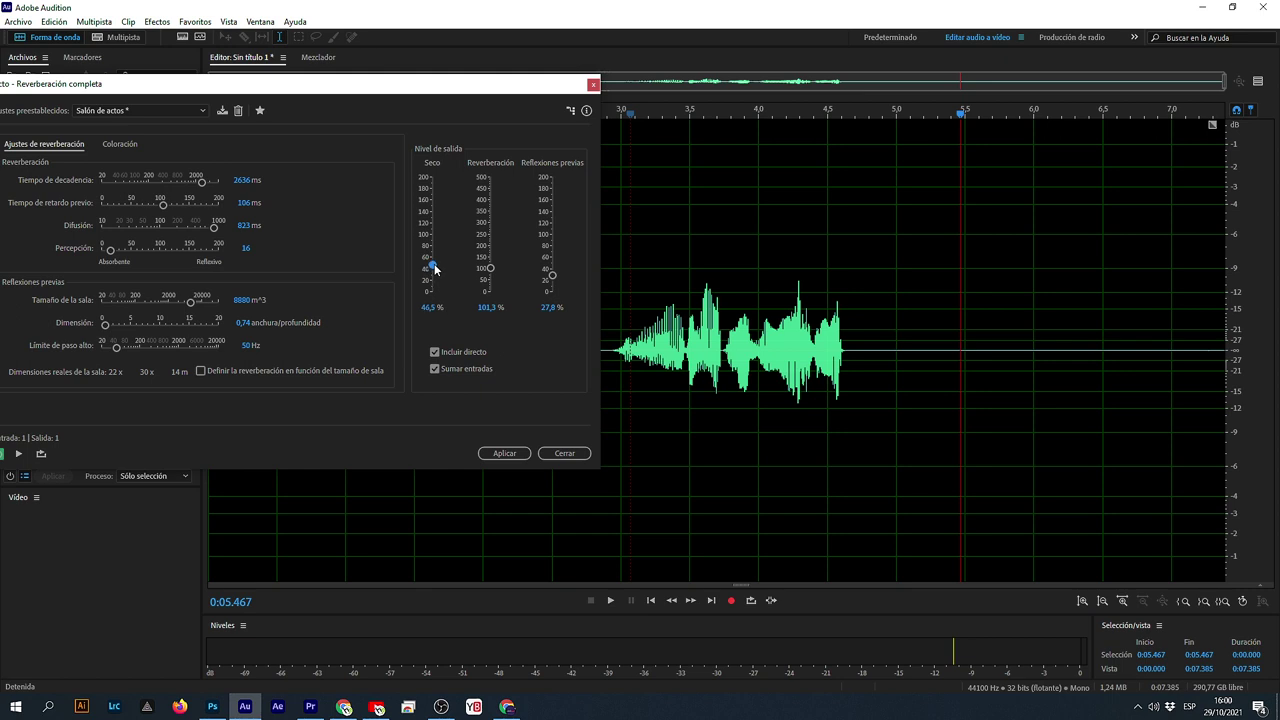
click(635, 380)
key(space)
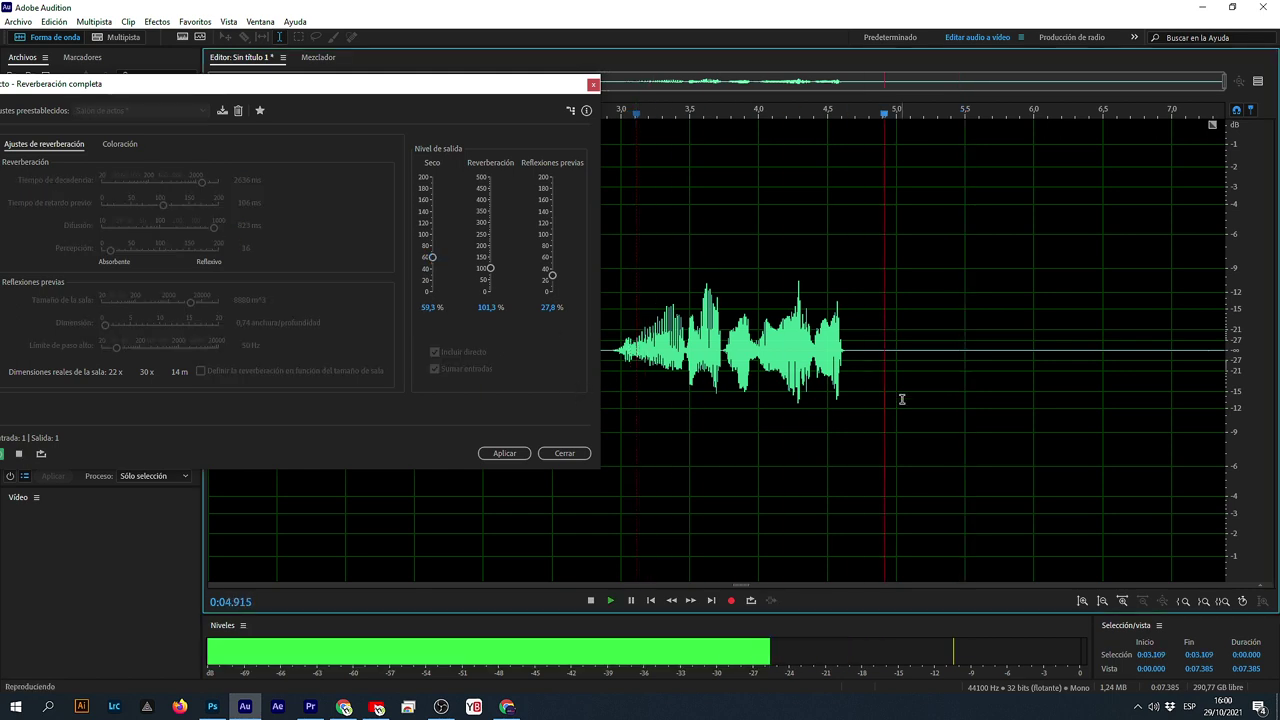
key(space)
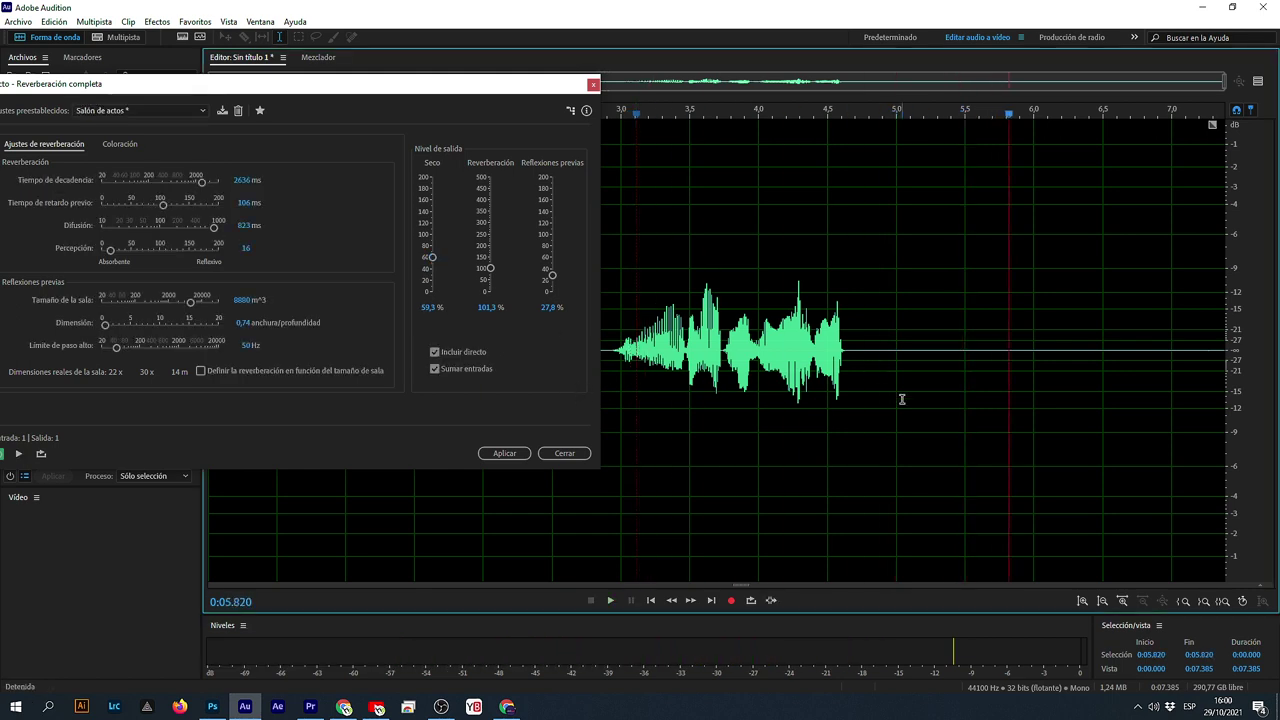
click(503, 453)
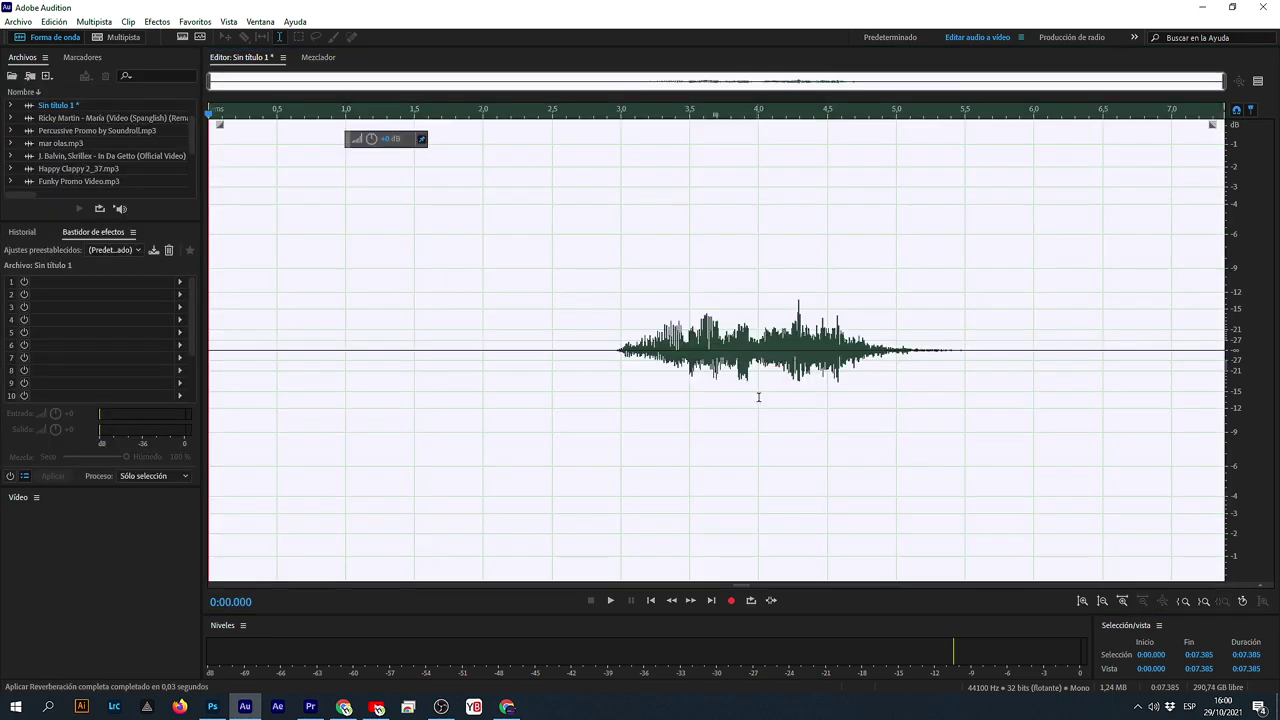
- Preview the reverberated reversed phrase from 0:02.639
click(571, 355)
key(space)
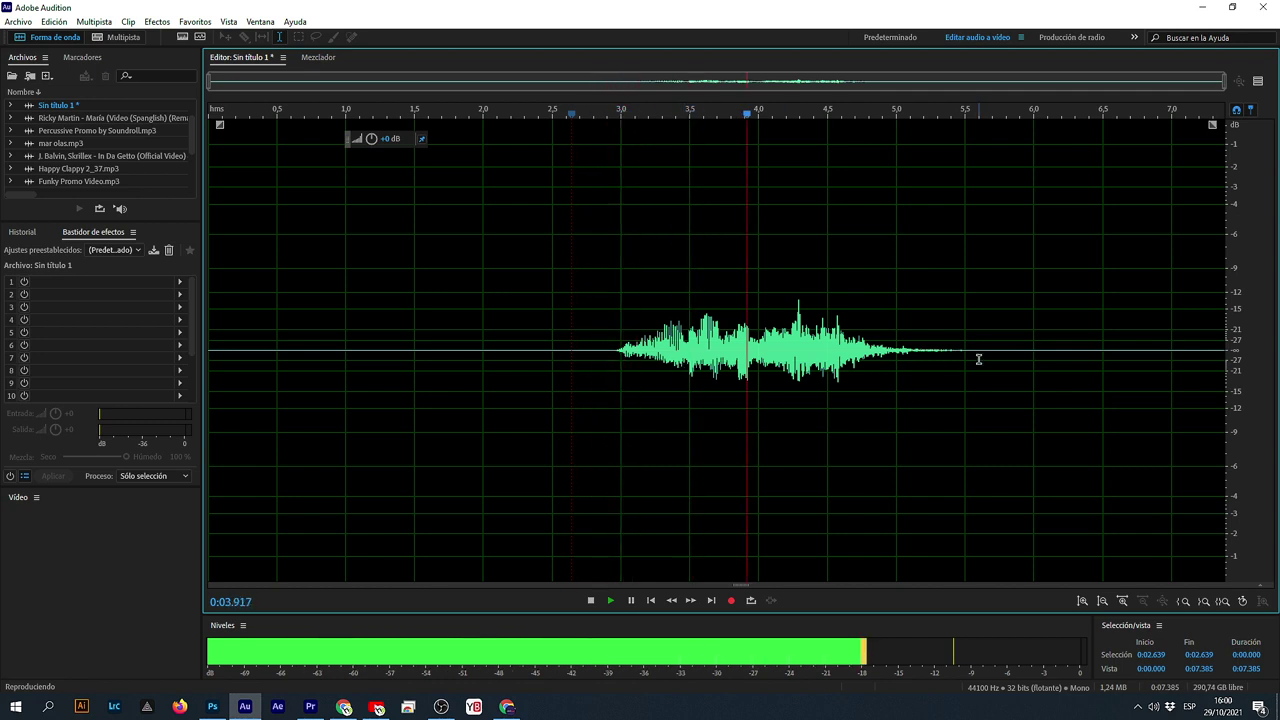
key(space)
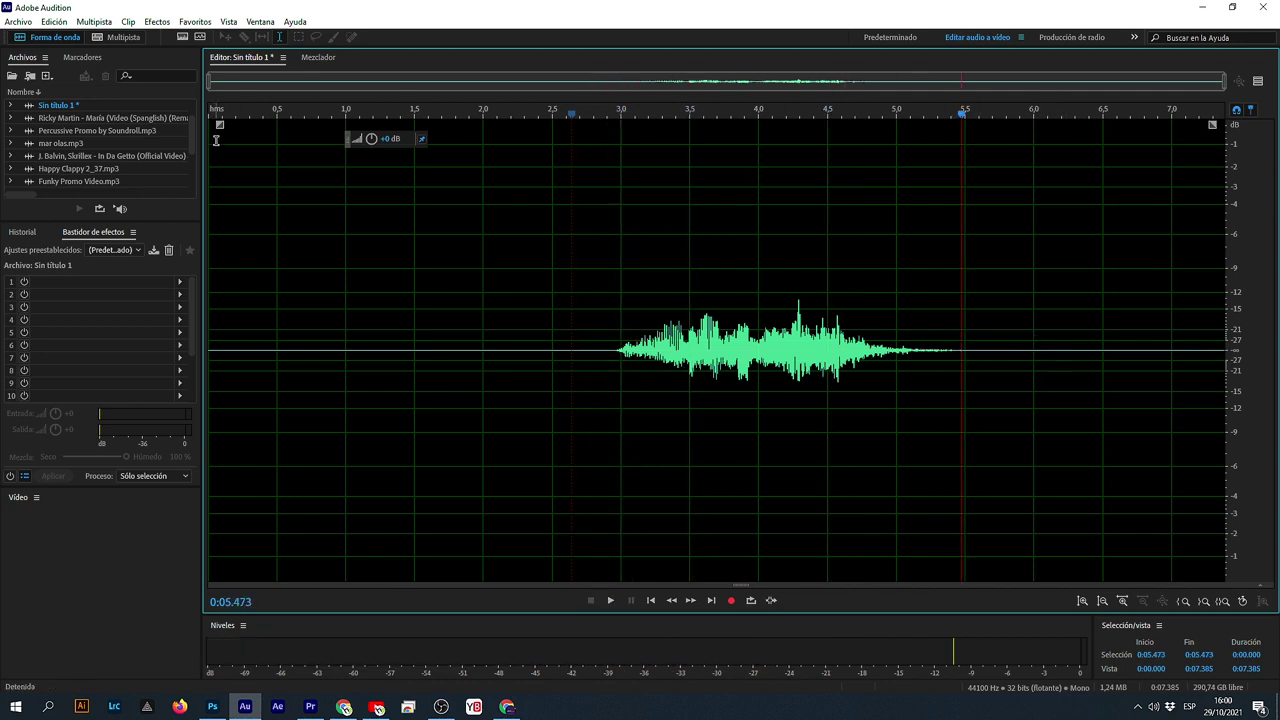
- Reverse the whole file (Revertir) so the phrase plays forwards again, and preview it from 0:01.922
click(157, 21)
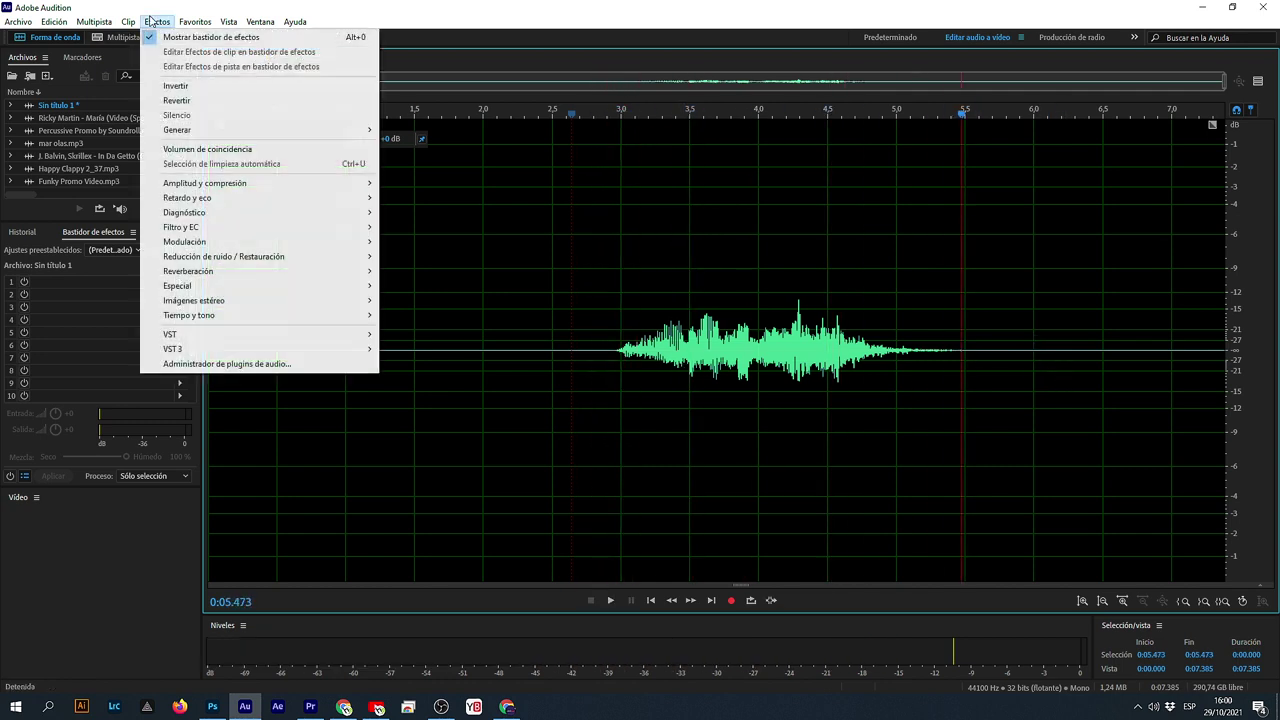
click(194, 105)
click(472, 371)
key(space)
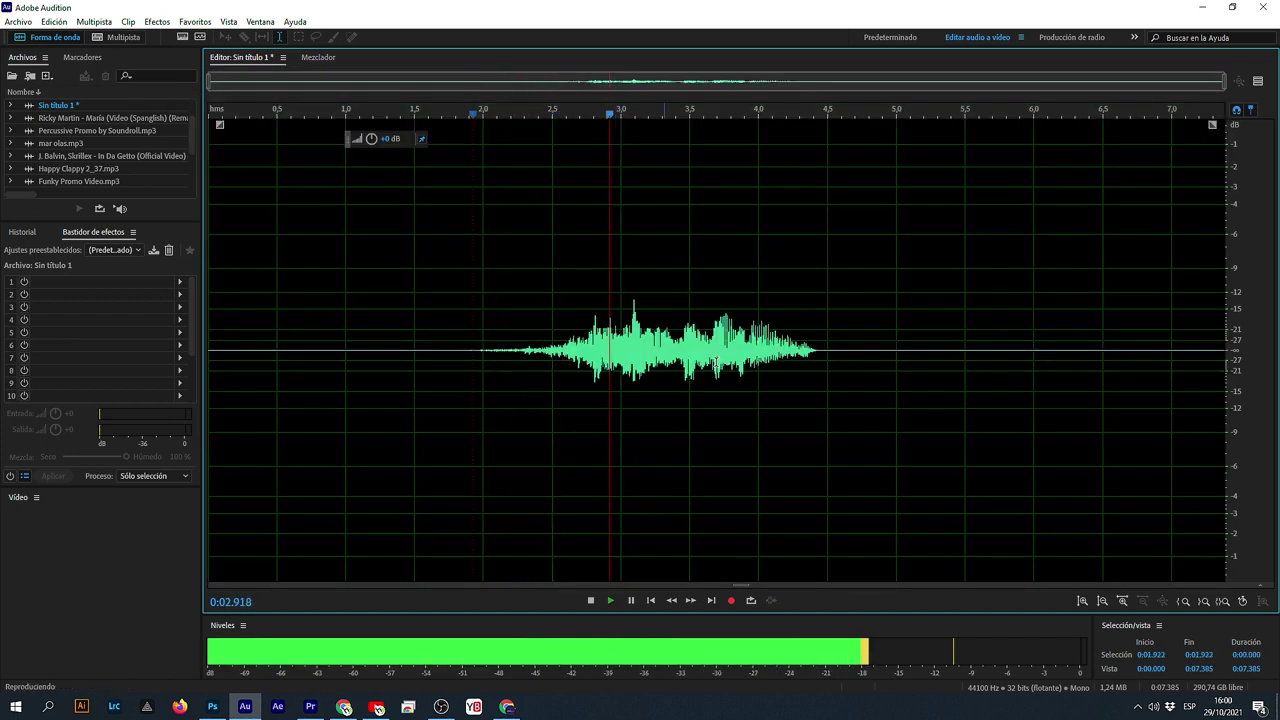
key(space)
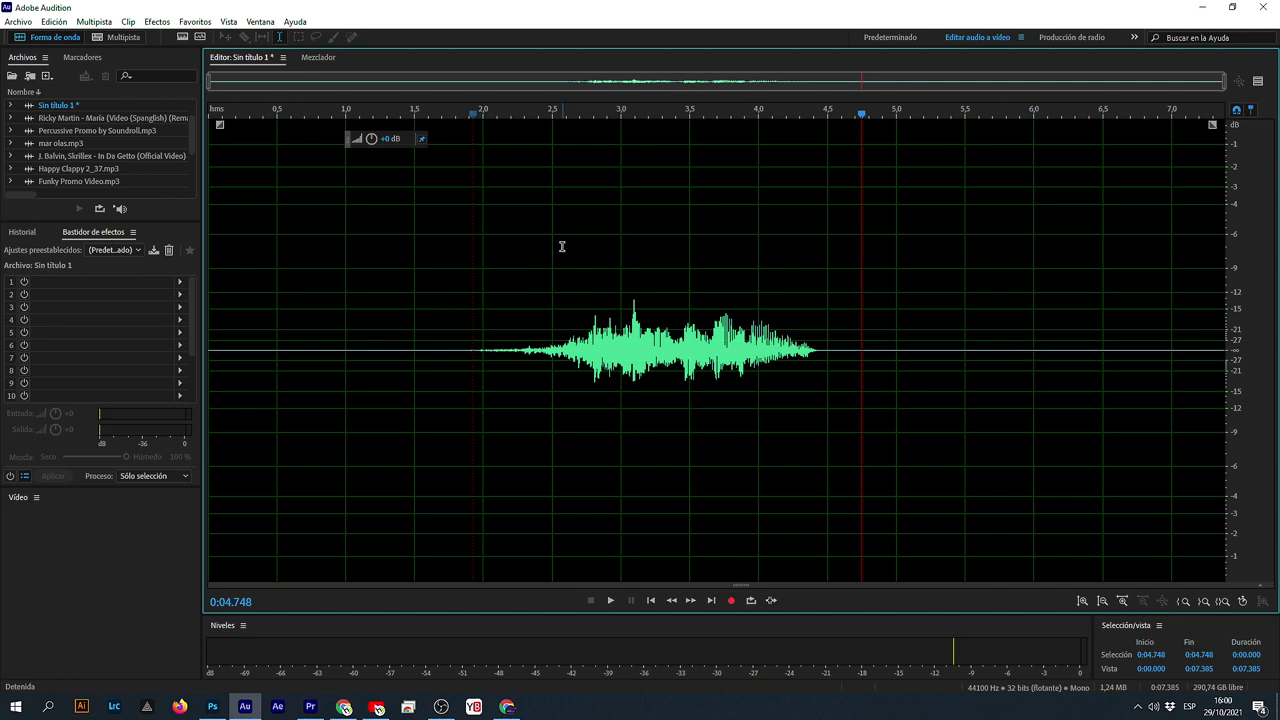
- Insert the processed file into the Demo talleres multitrack session
right_click(566, 362)
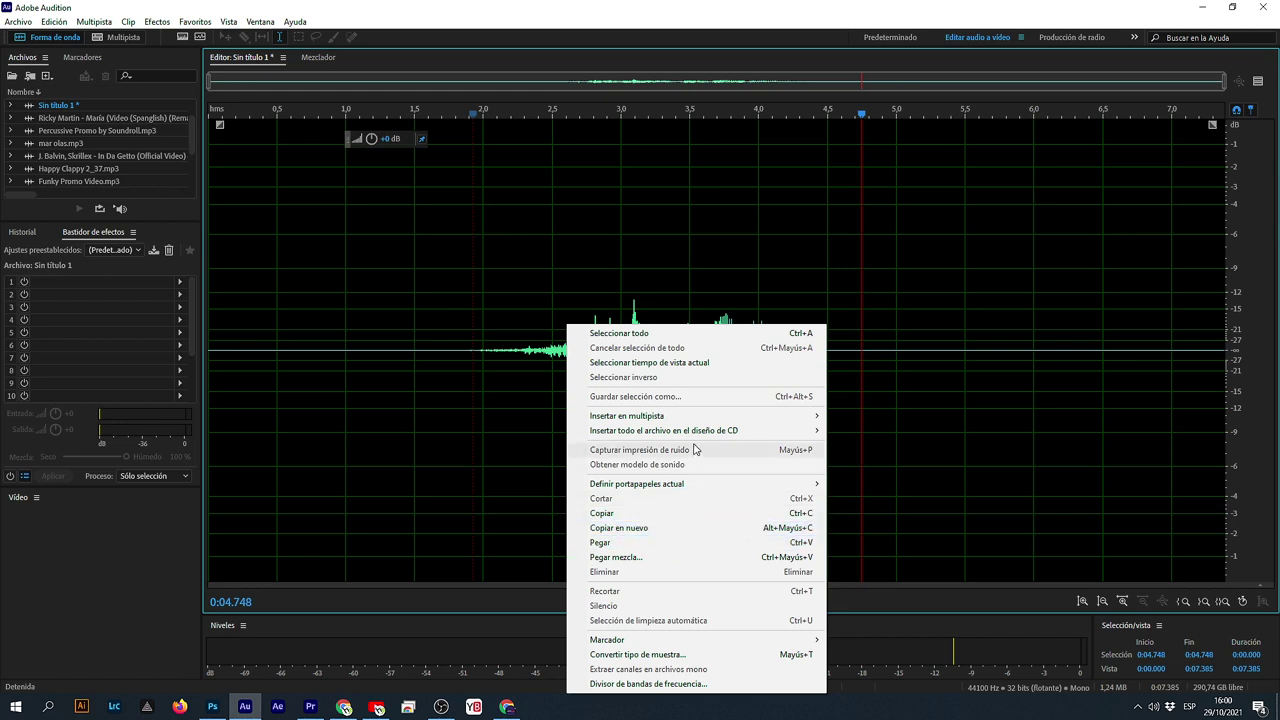
mouse_move(709, 416)
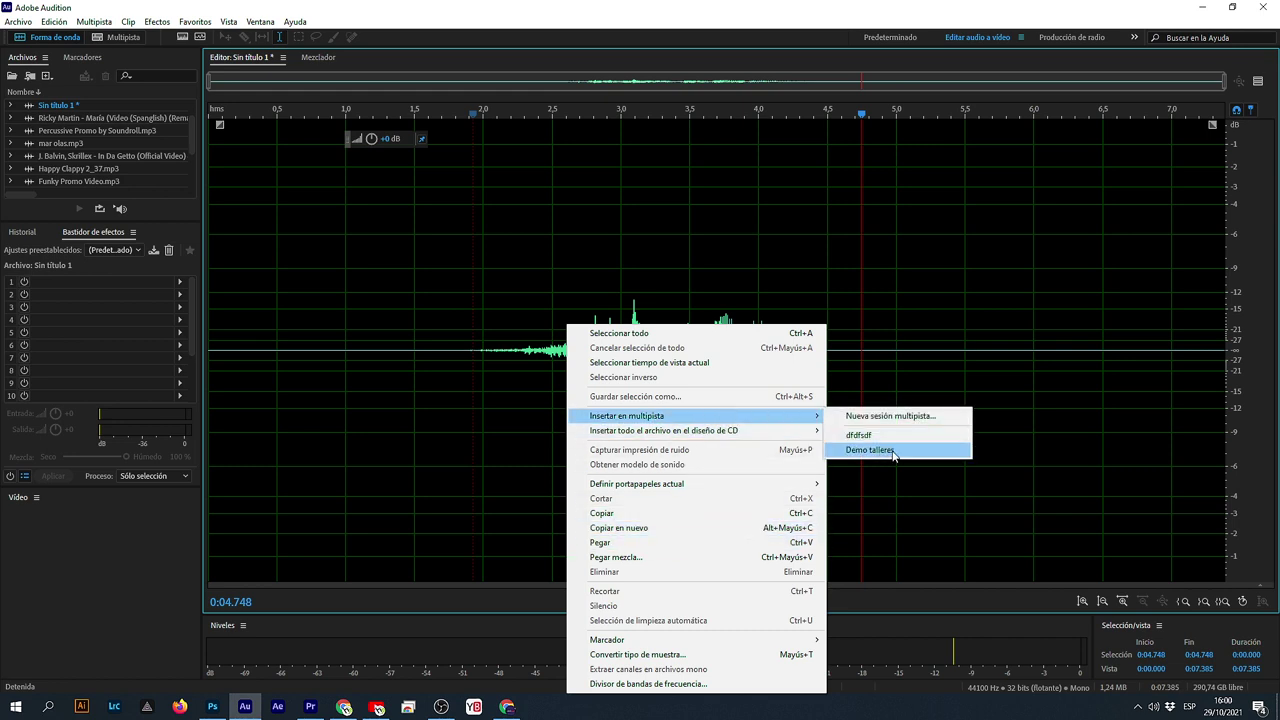
click(893, 452)
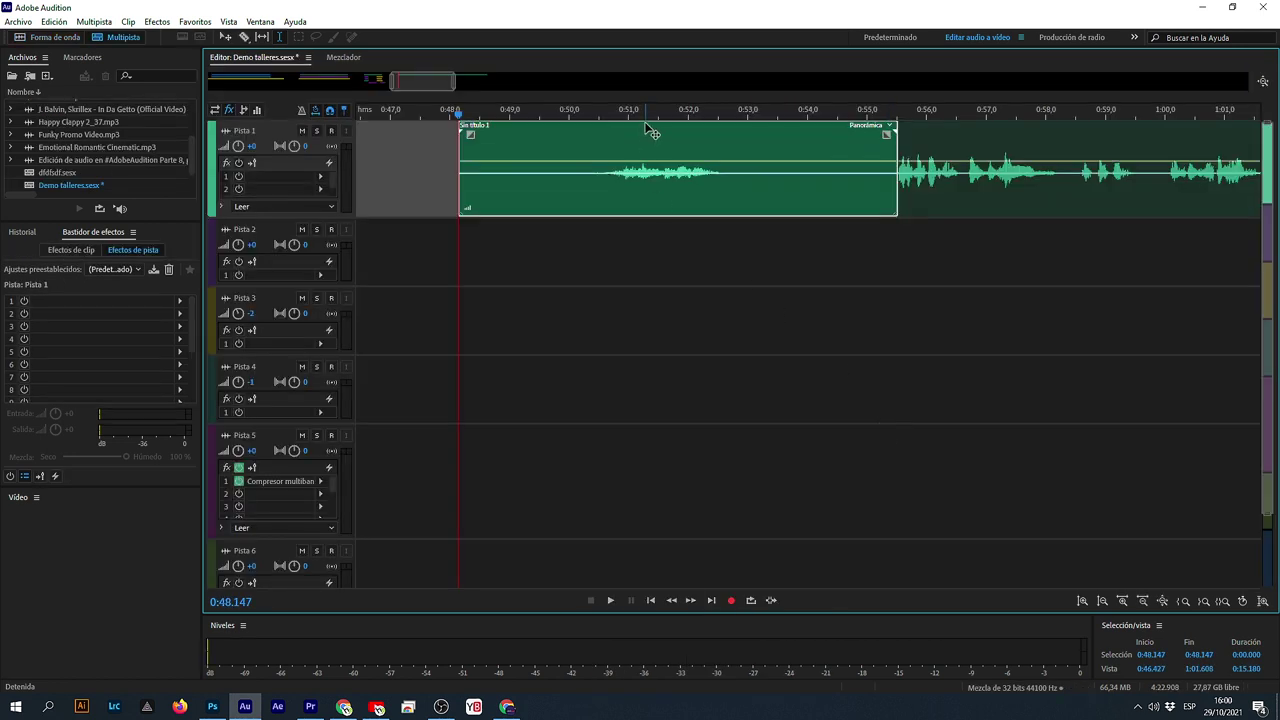
- Move the Sin título 1 clip down to Pista 3, and delete the short gap after the first voice phrase on Pista 1, 0:50.000 to 0:50.294
drag(651, 131, 798, 330)
click(472, 258)
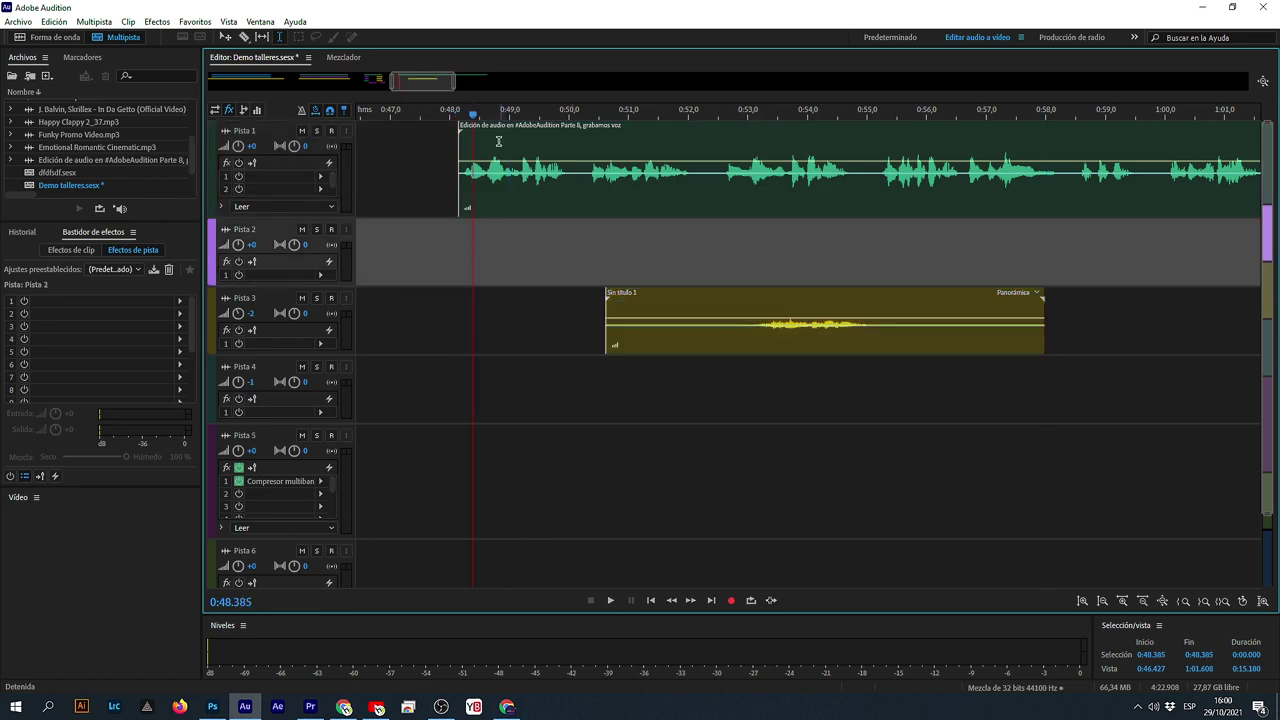
key(space)
scroll(522, 220, up, 2)
key(space)
click(608, 188)
drag(608, 188, 636, 188)
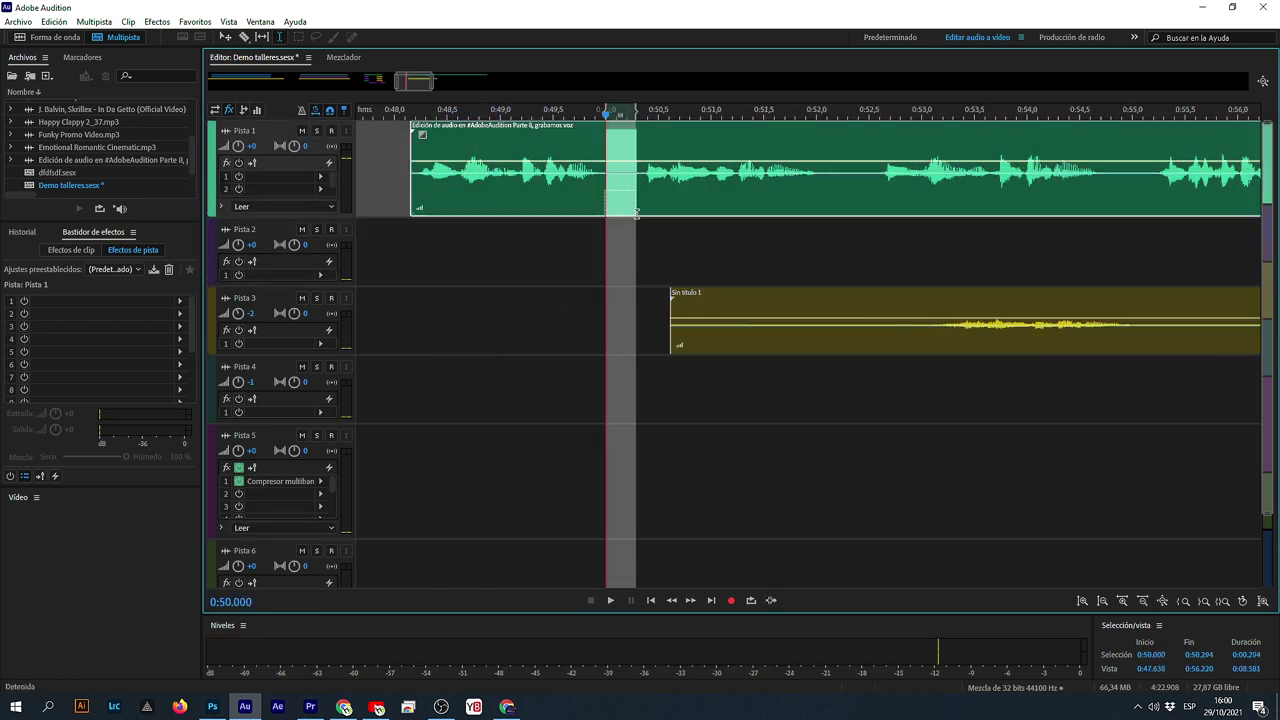
key(Delete)
- Duplicate the first voice phrase from Pista 1 onto Pista 2 at the same time position and play both together
click(506, 234)
click(446, 135)
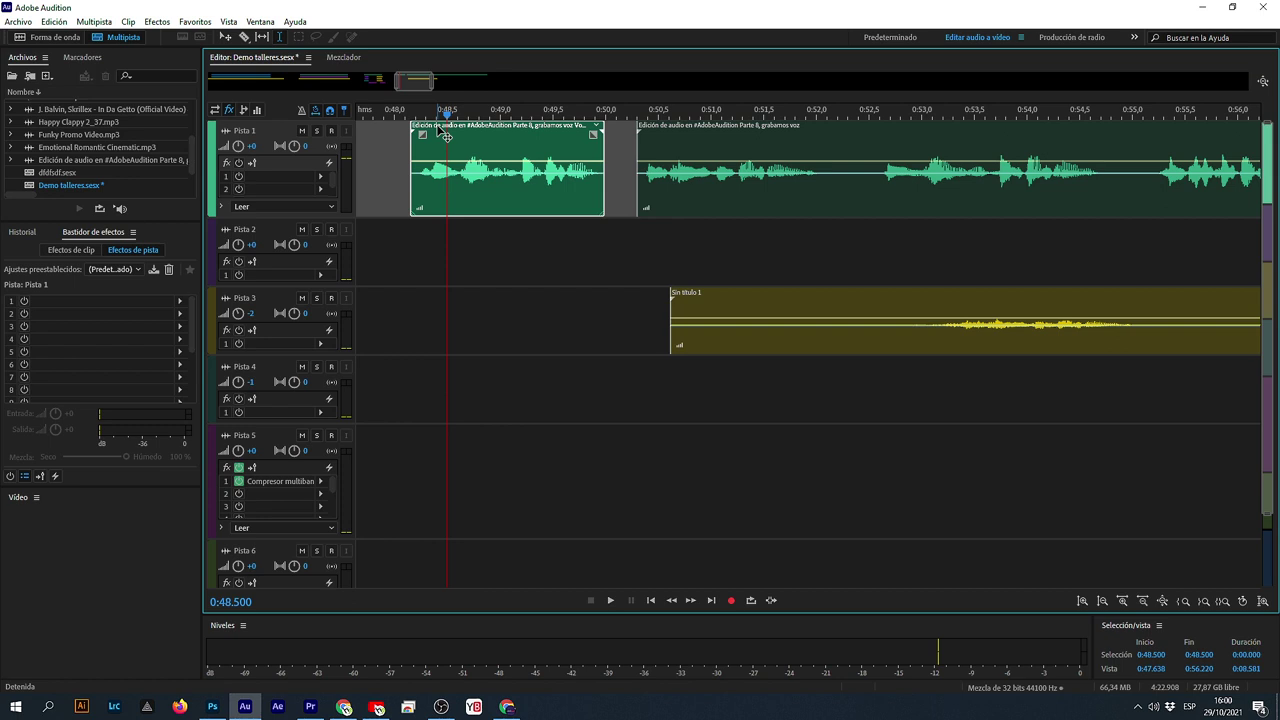
drag(446, 135, 451, 234)
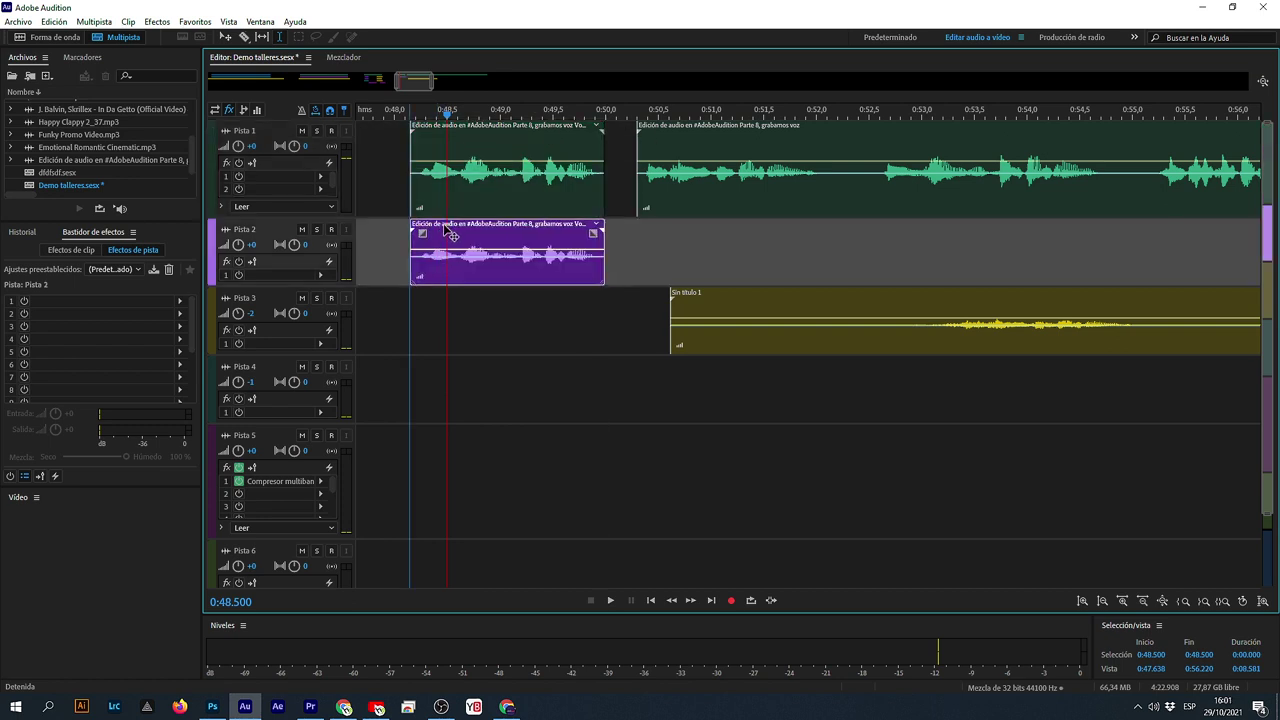
click(415, 318)
key(space)
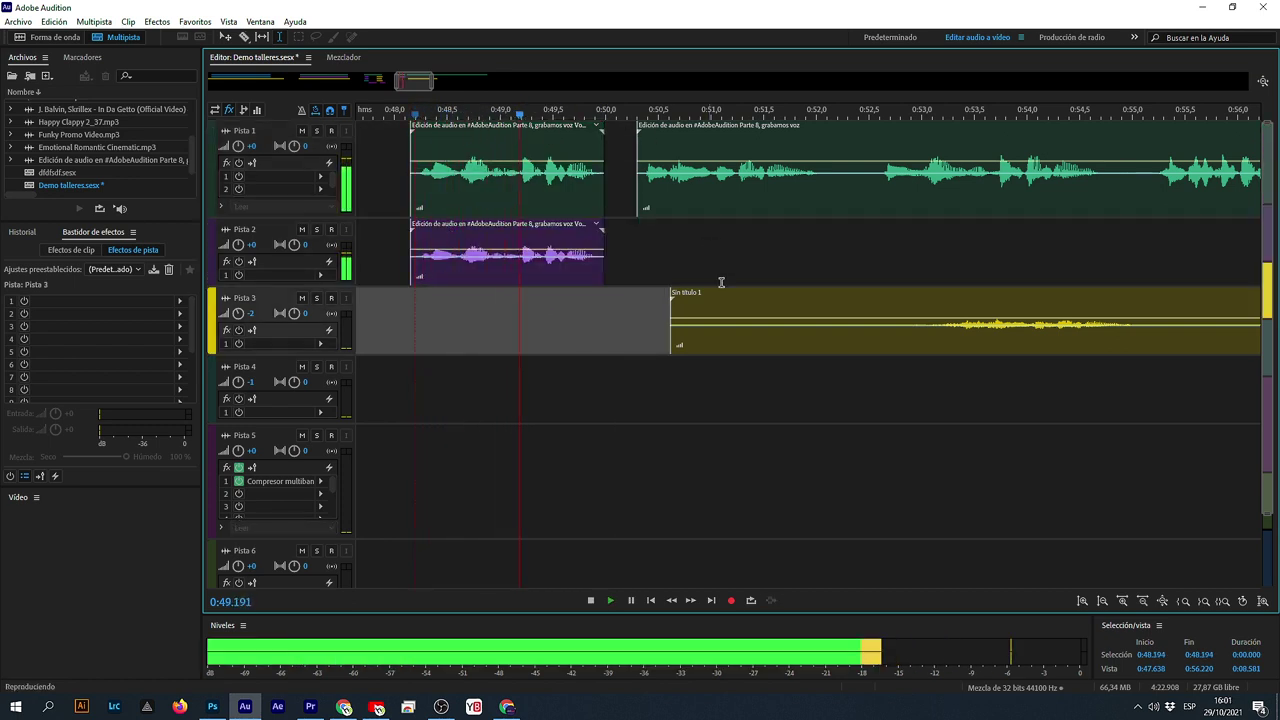
key(space)
- Cut the pause at 0:52.286 to 0:52.577 out of the Pista 1 voice and delete the second phrase before it
drag(845, 186, 880, 190)
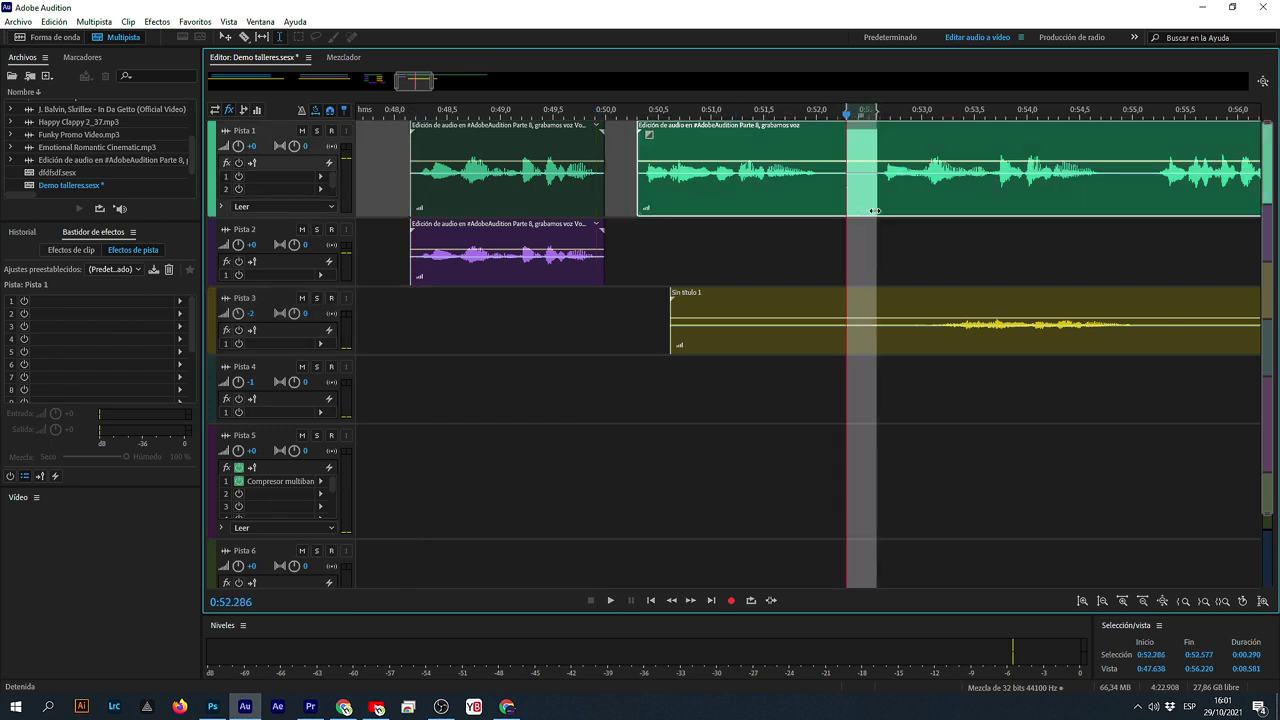
click(743, 205)
key(Delete)
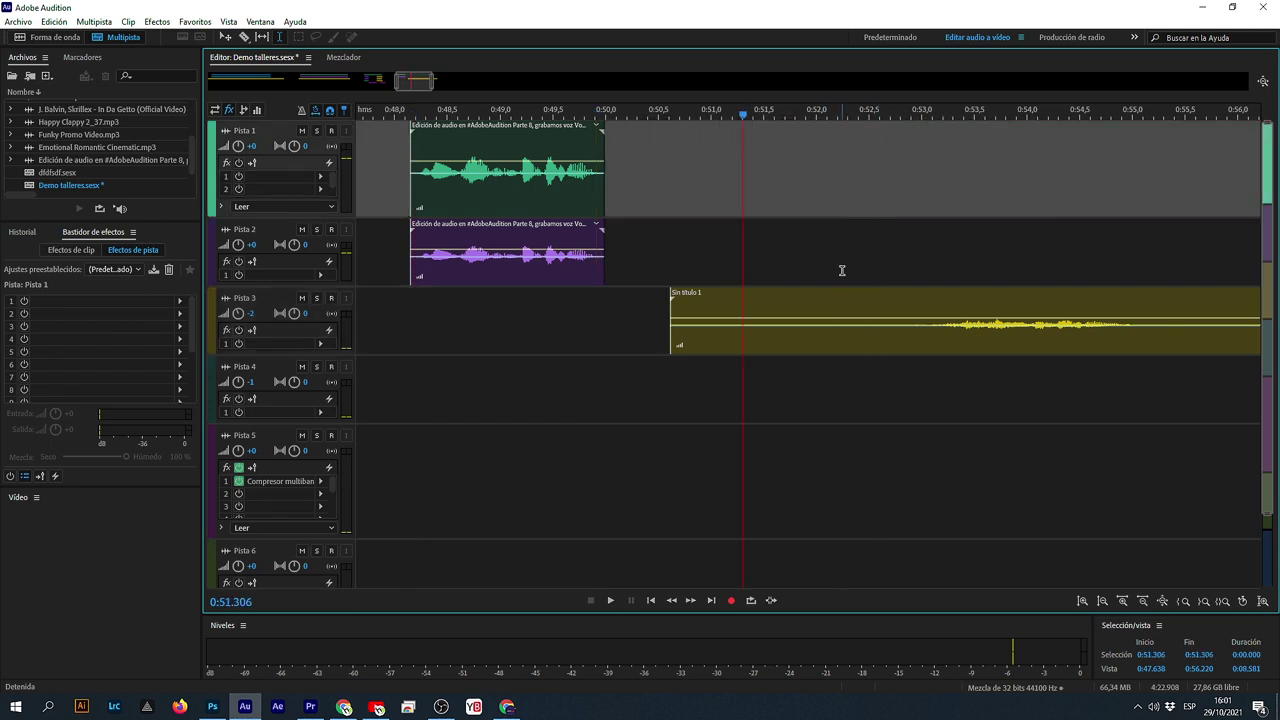
key(ctrl+z)
click(727, 177)
key(Delete)
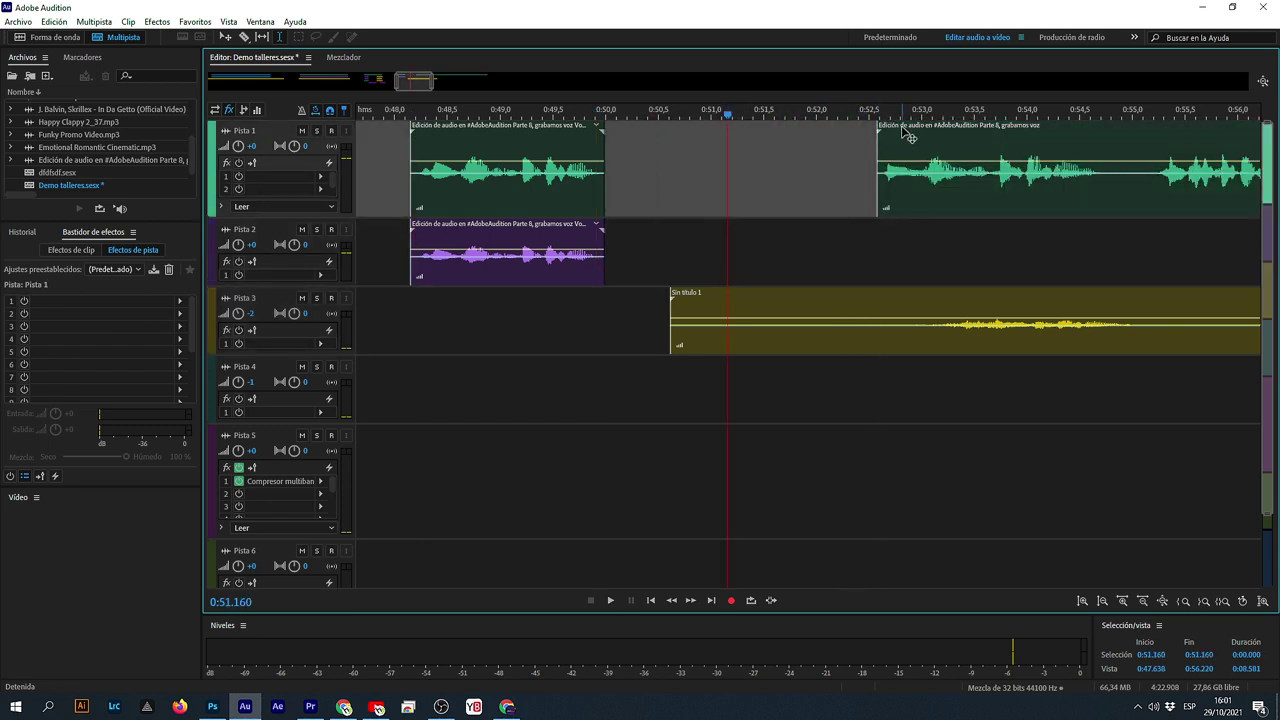
- Move the remaining Pista 1 voice to about 0:54.1 and the Sin título 1 clip to start about 0:47.7, then play the transition
drag(908, 135, 1070, 136)
drag(951, 297, 641, 328)
click(592, 364)
key(space)
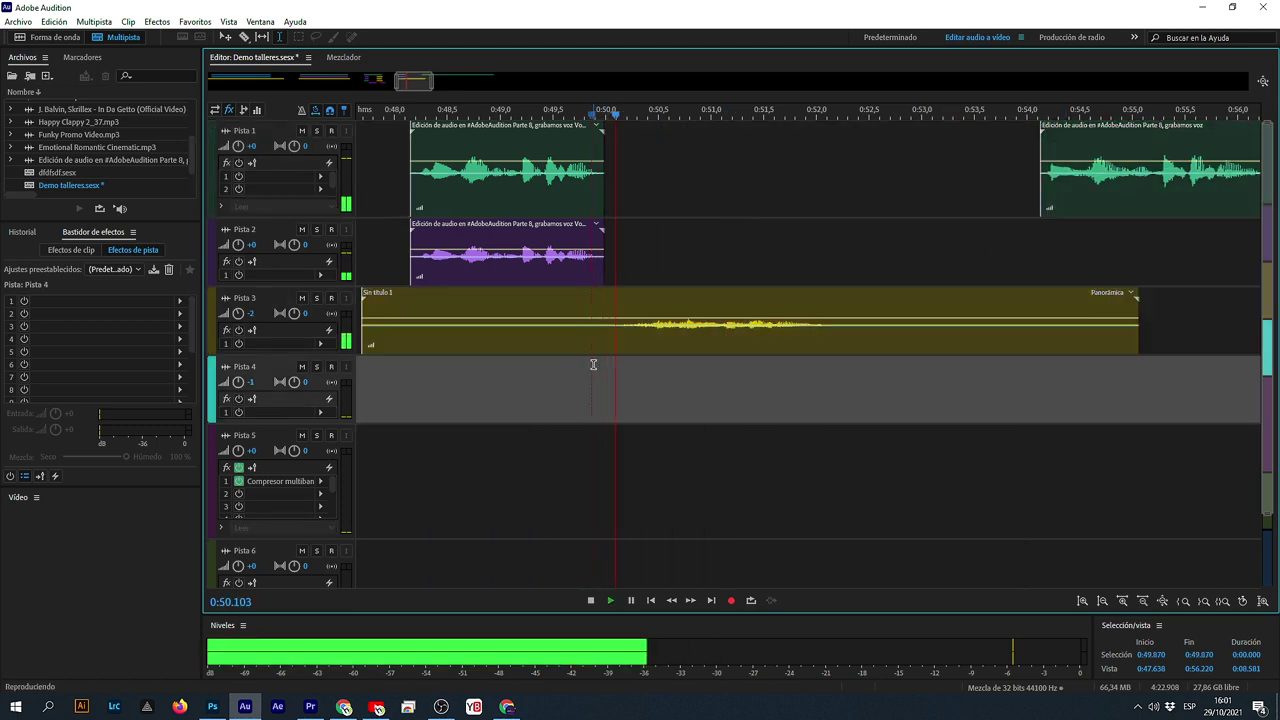
key(space)
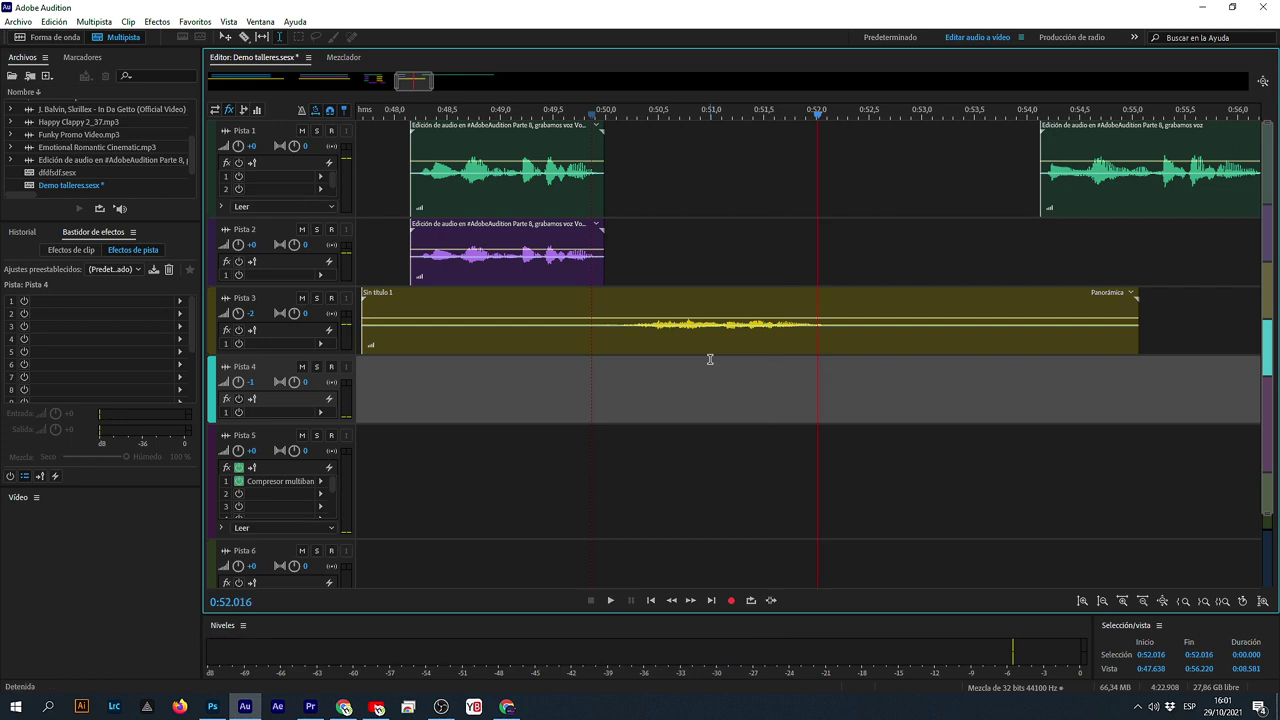
- Open the Sin título 1 clip in the waveform editor and amplify its entire audio
double_click(585, 344)
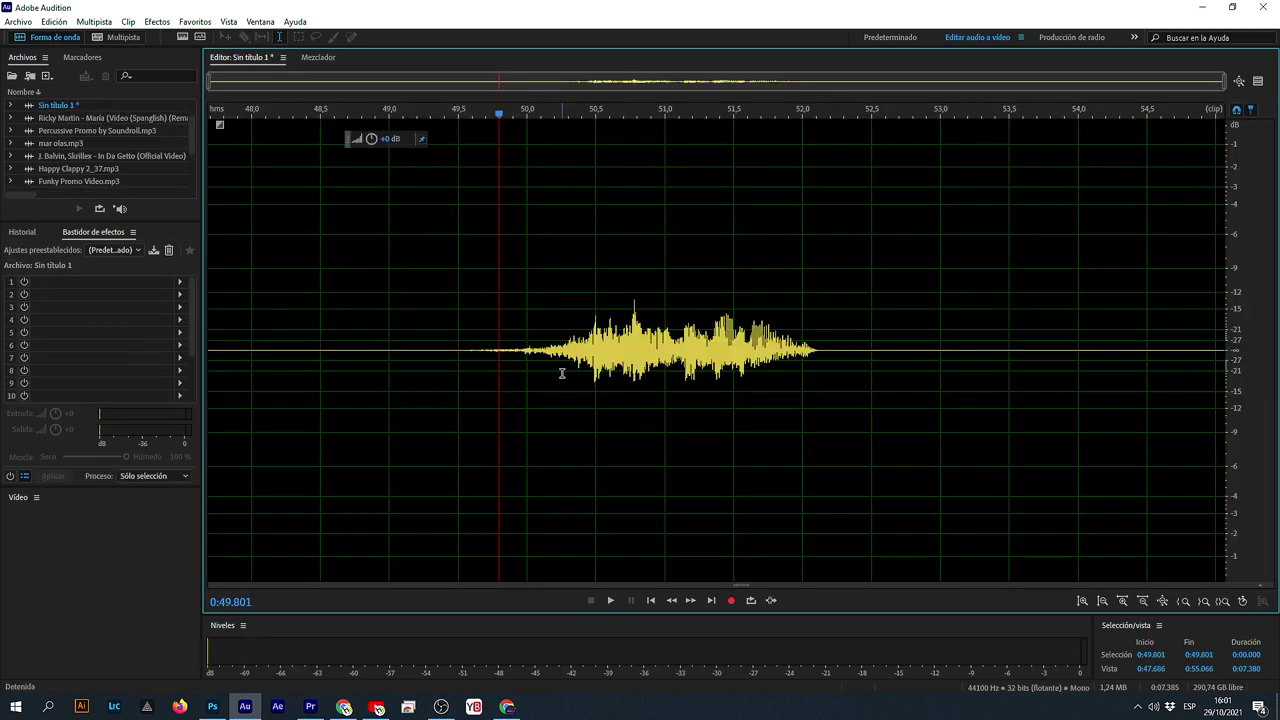
double_click(562, 373)
drag(382, 141, 371, 126)
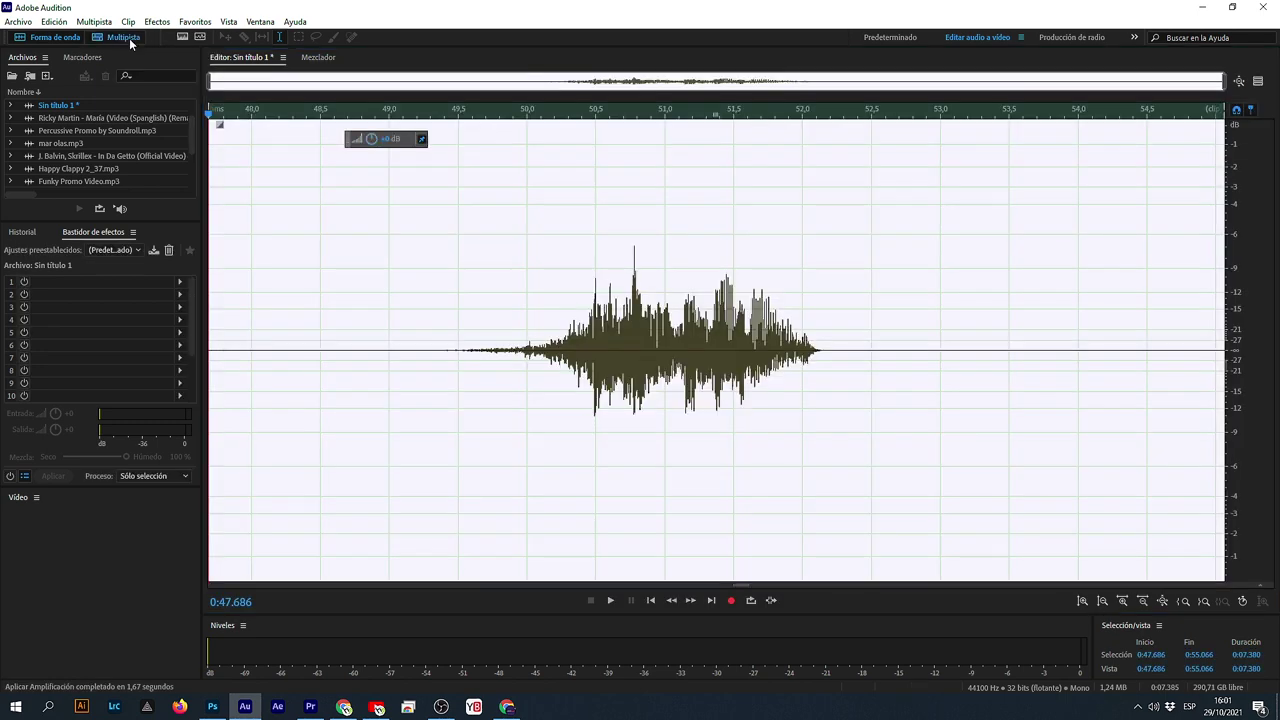
- Return to the multitrack session and save it, storing the changed audio as Sin título 1.wav in the Music folder
click(129, 40)
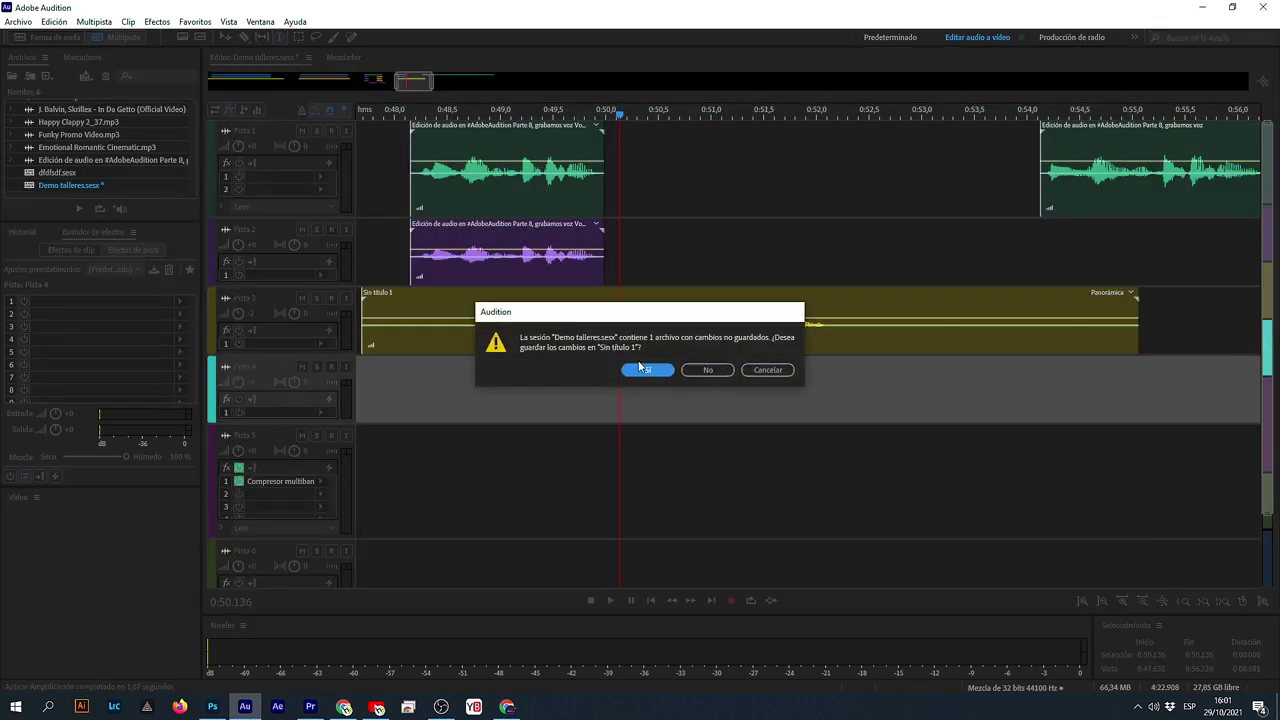
click(650, 367)
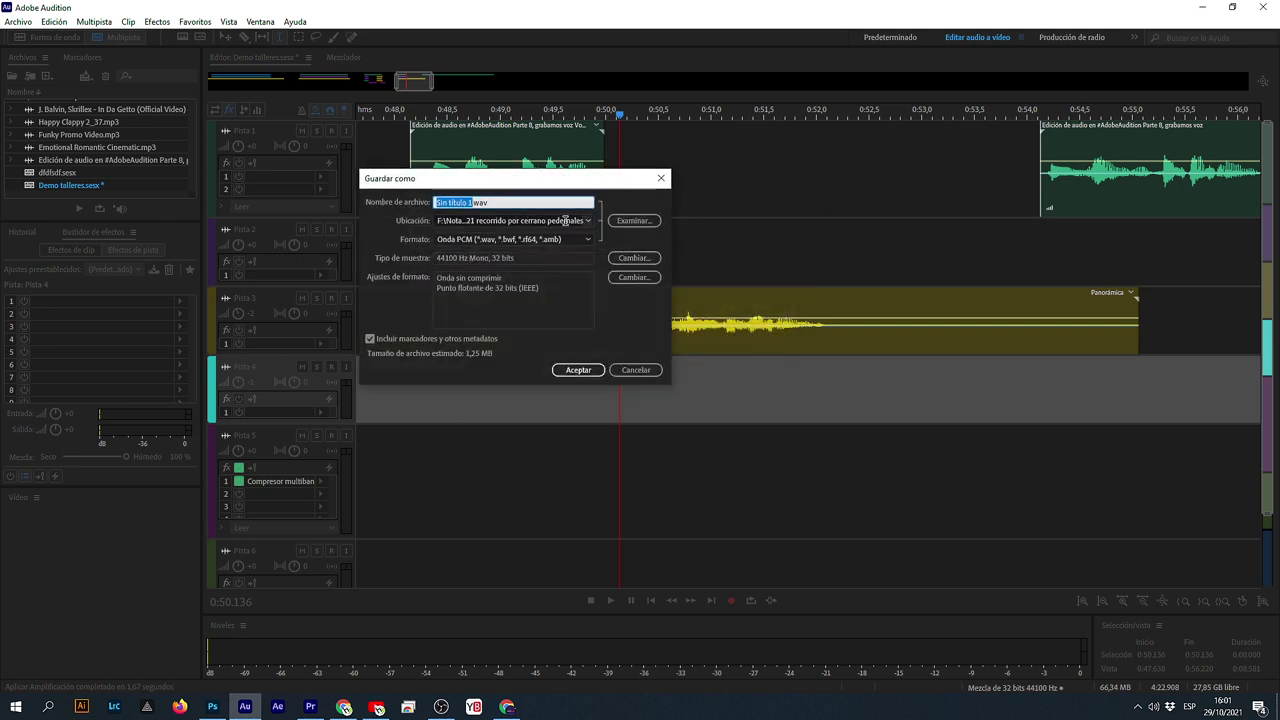
click(589, 221)
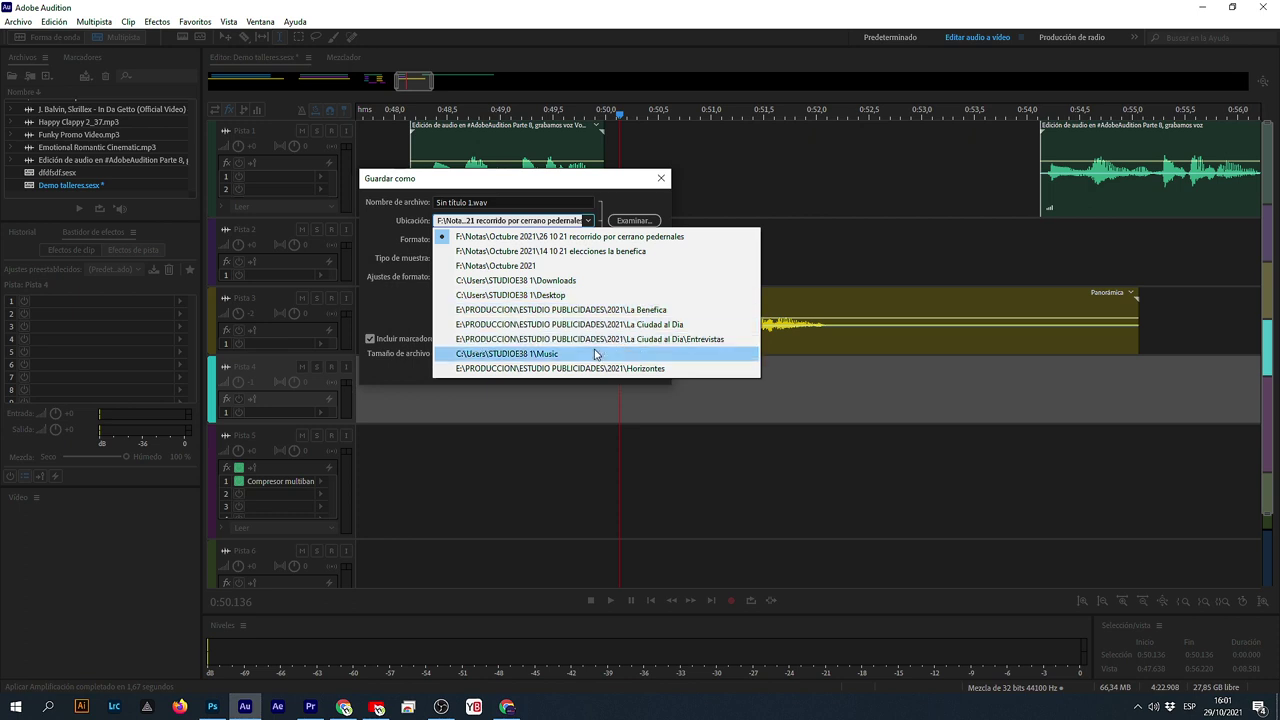
click(508, 354)
click(578, 370)
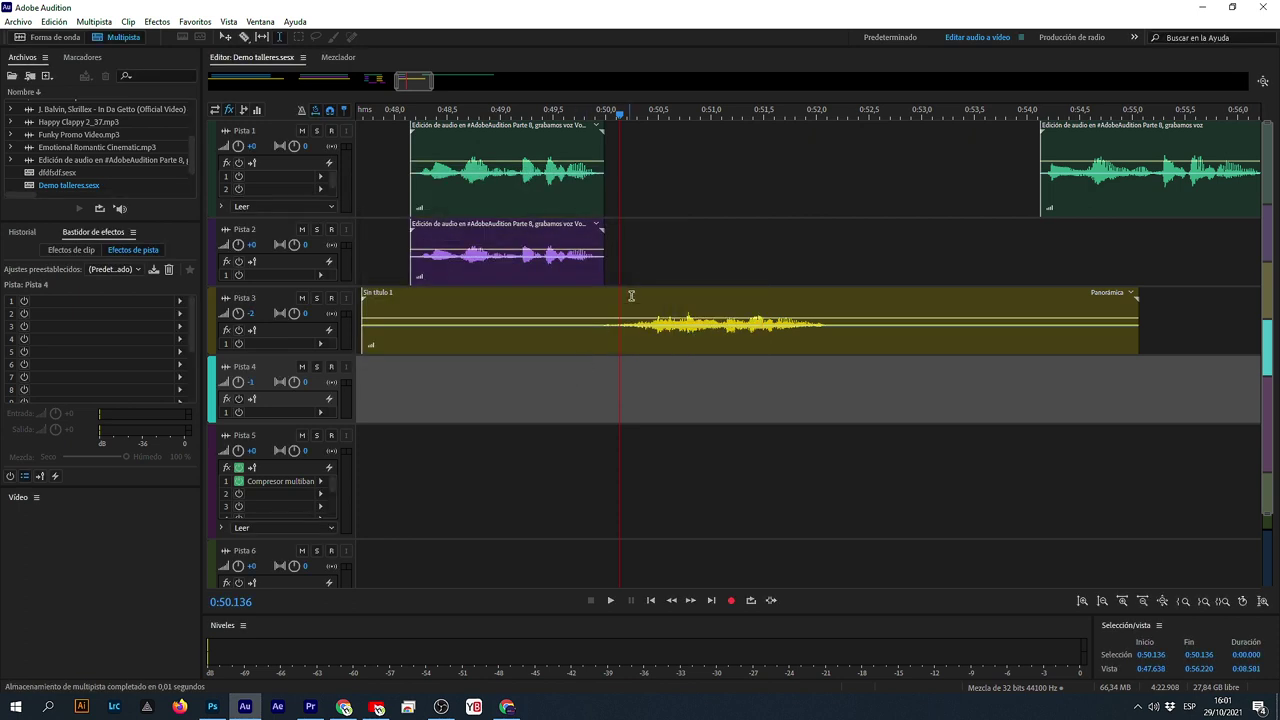
- Duplicate the Sin título 1 clip from Pista 3 onto Pista 4 in sync and play the doubled audio
click(629, 291)
drag(640, 302, 641, 376)
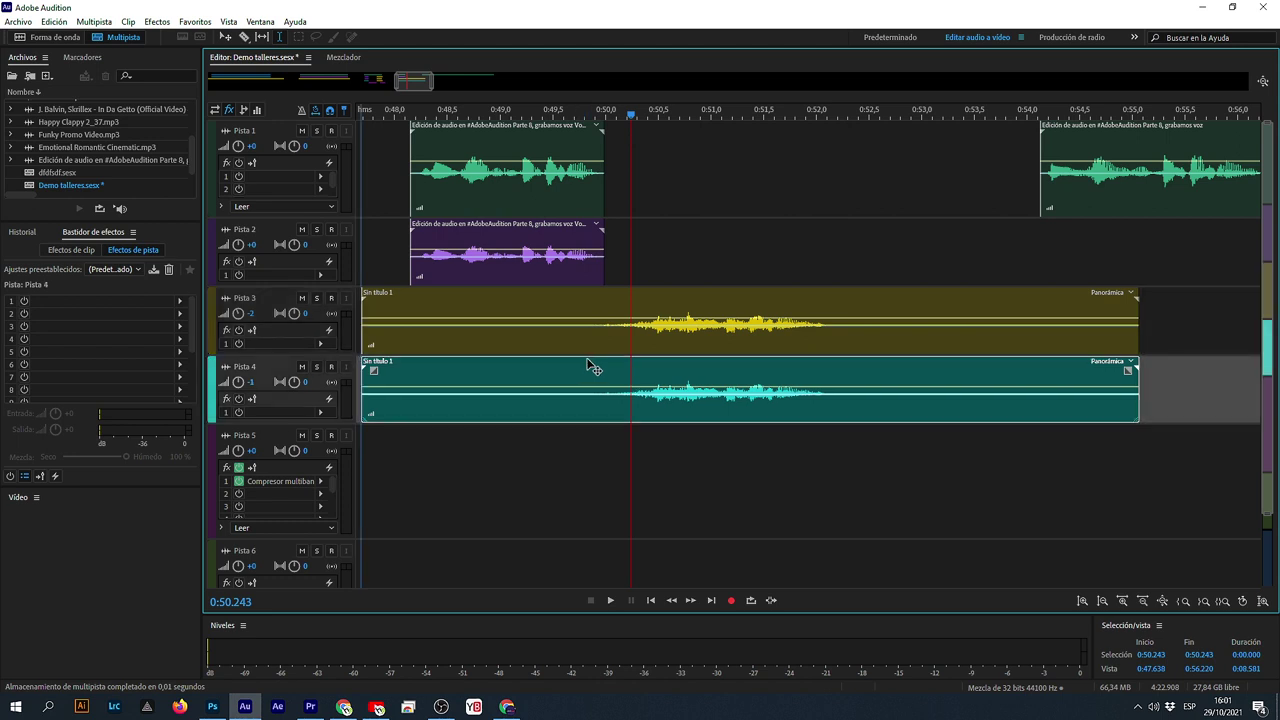
click(434, 465)
key(space)
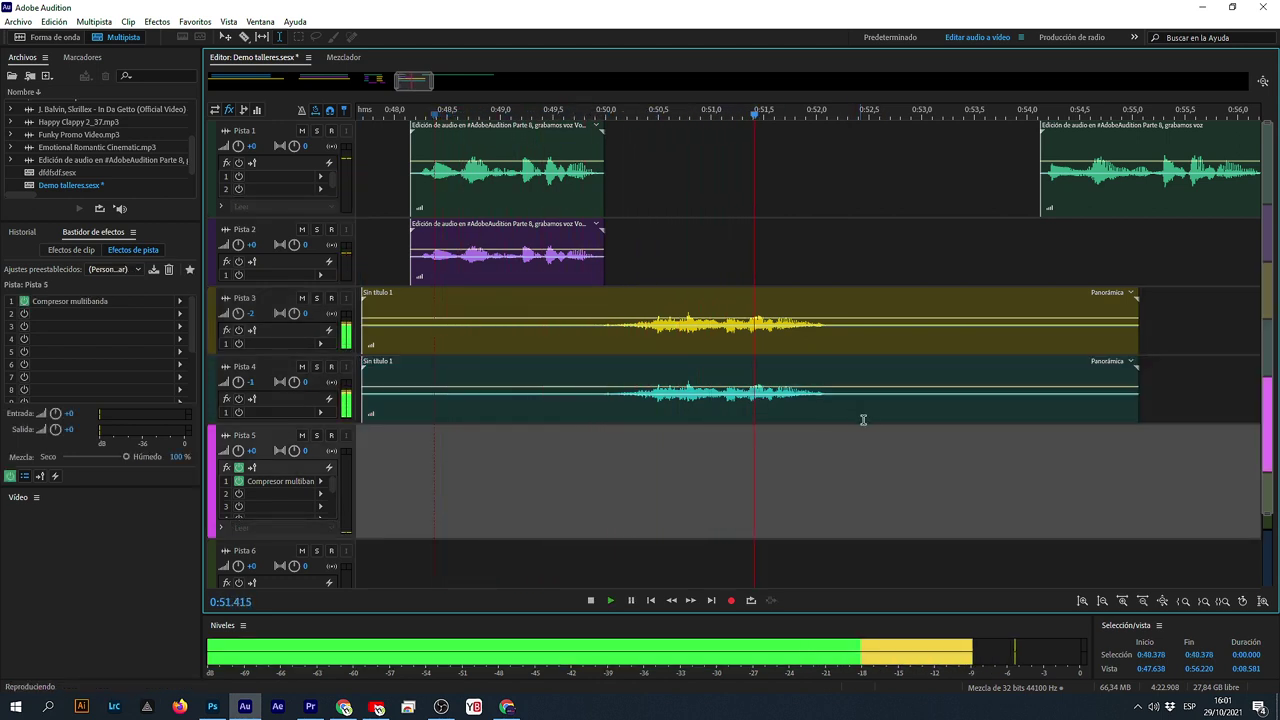
key(space)
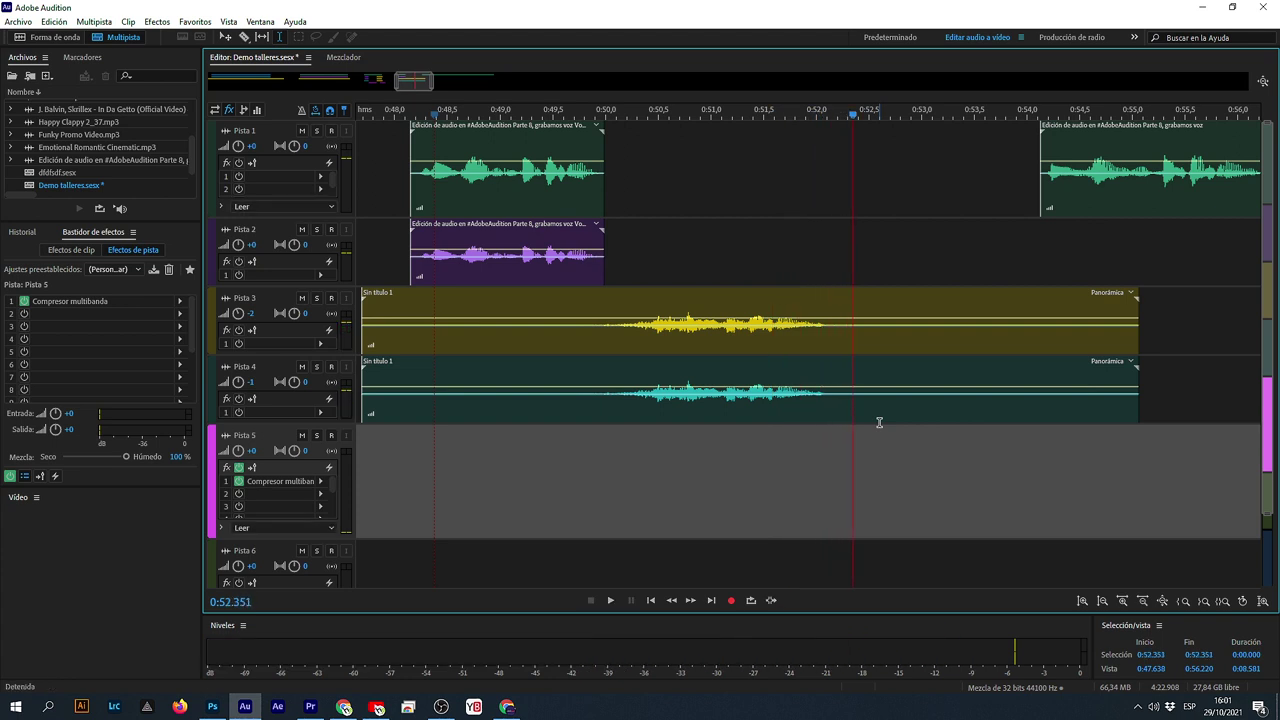
- Pan the Sin título 1 clips fully to opposite sides, Pista 3 to the left and Pista 4 to the right
click(700, 397)
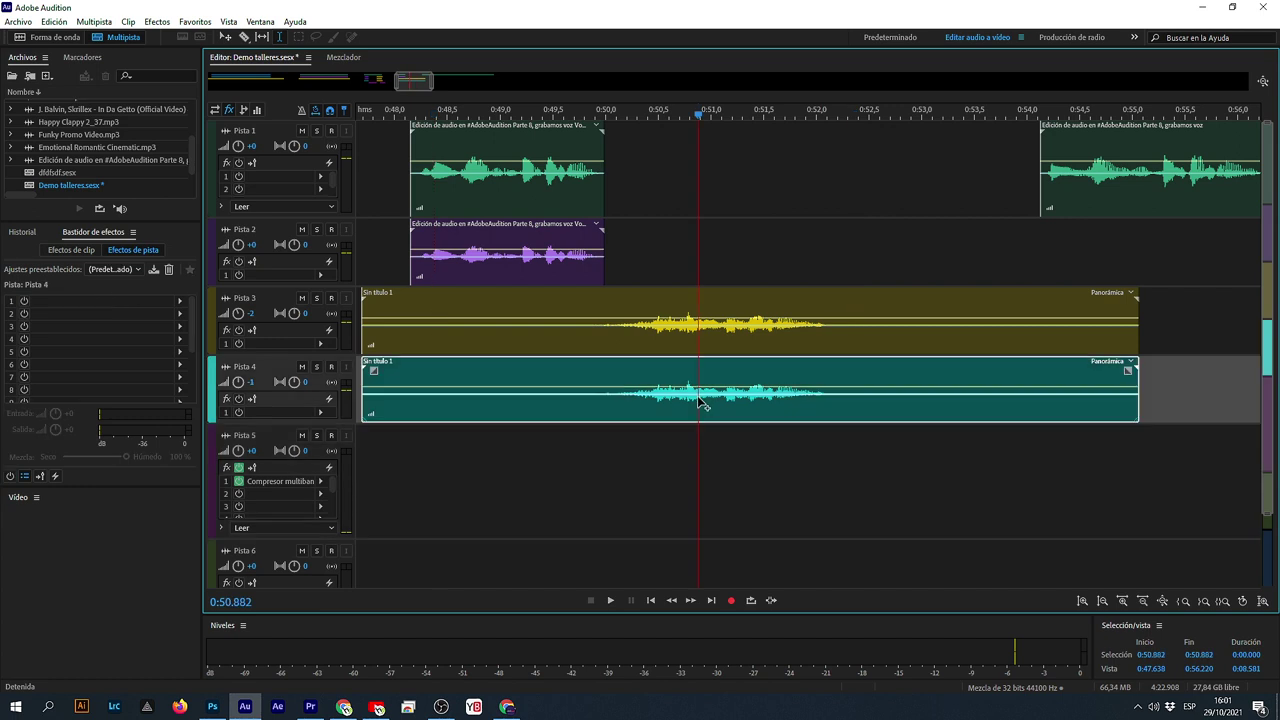
click(720, 325)
drag(720, 332, 743, 305)
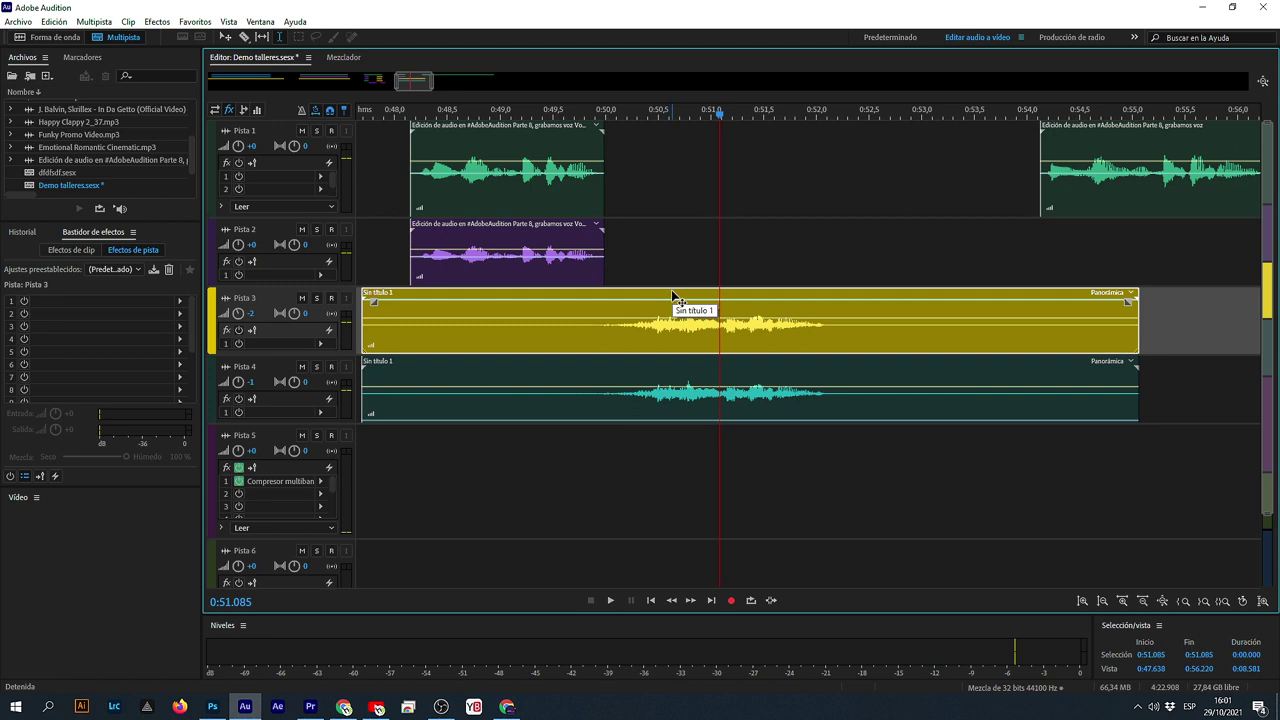
- Shift the Pista 4 clip about 0.2 s later and delete the silent start of the Pista 3 and Pista 4 clips up to about 0:49.3
drag(649, 366, 665, 366)
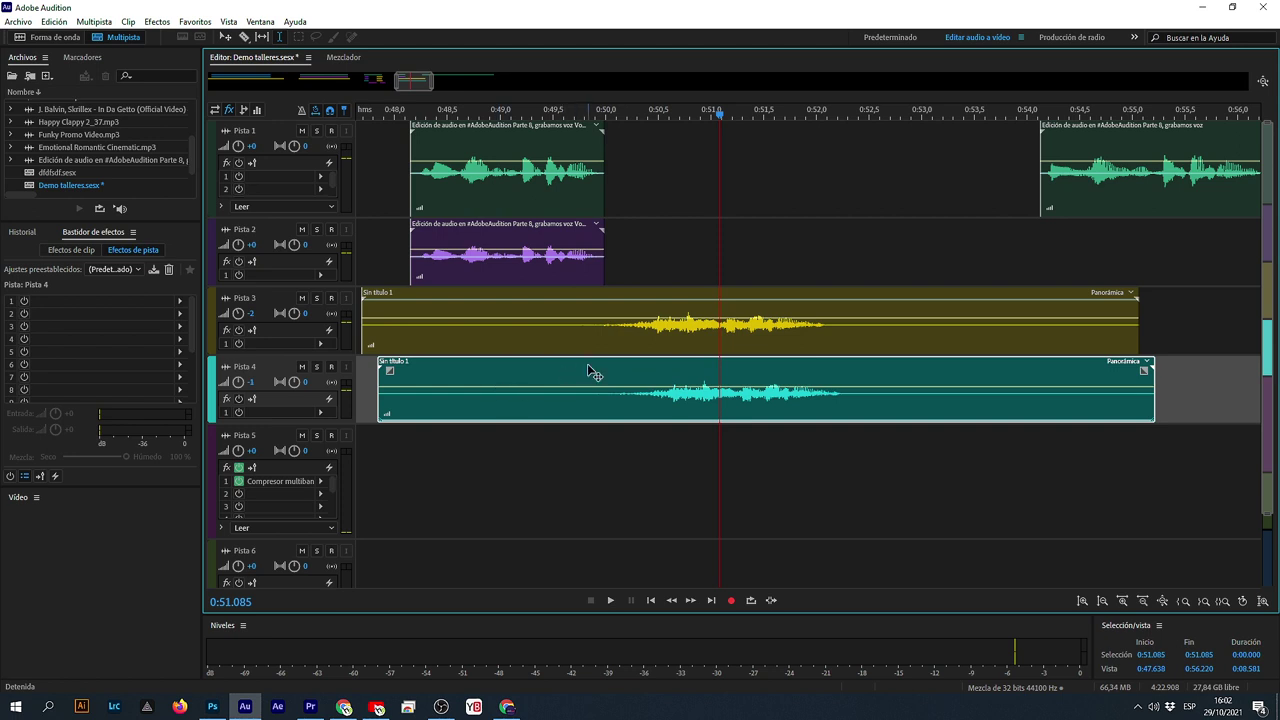
drag(600, 366, 606, 367)
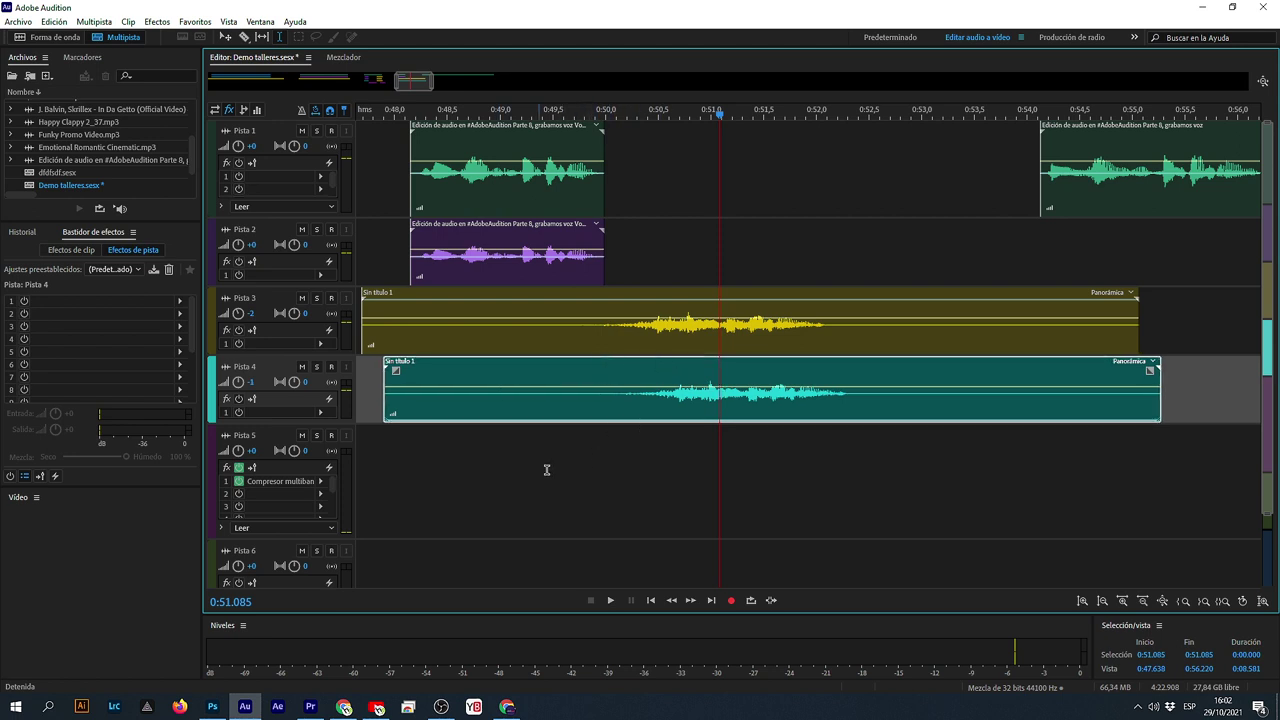
drag(527, 330, 363, 390)
key(Delete)
click(565, 436)
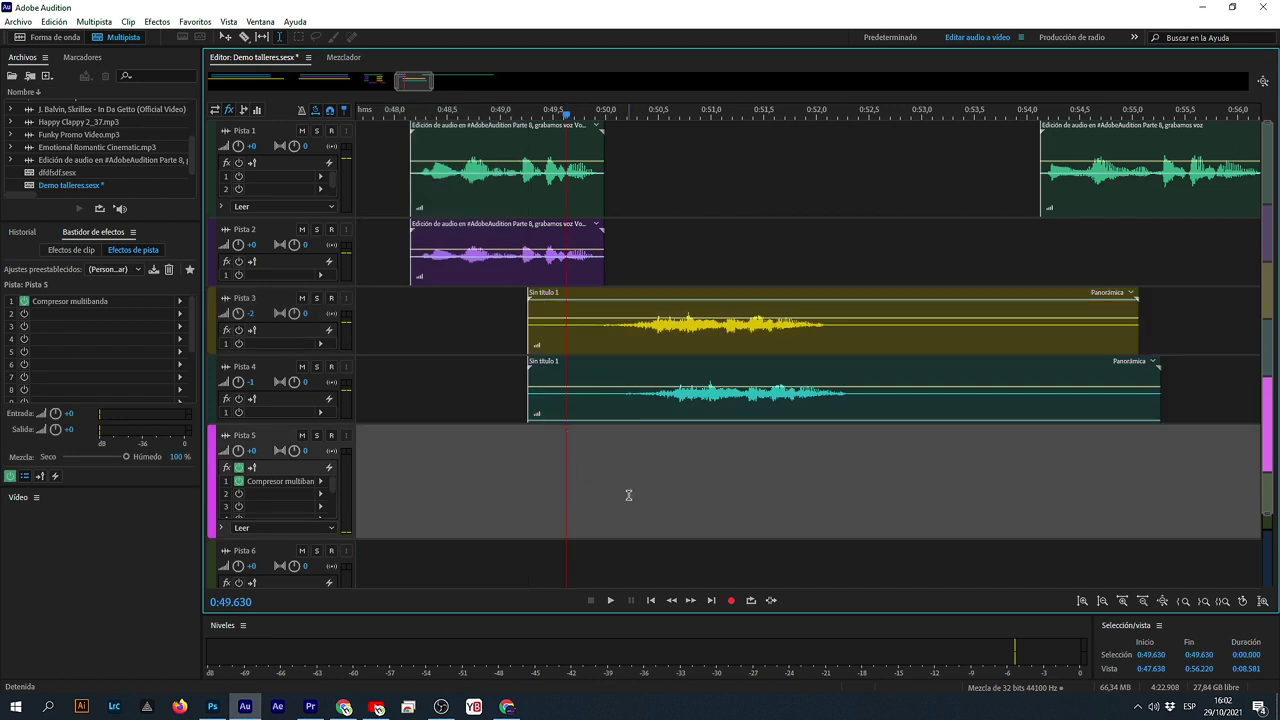
- Duplicate the Pista 4 clip onto Pista 5 and the Pista 3 clip onto Pista 6, keeping their time positions
click(641, 414)
drag(676, 370, 671, 437)
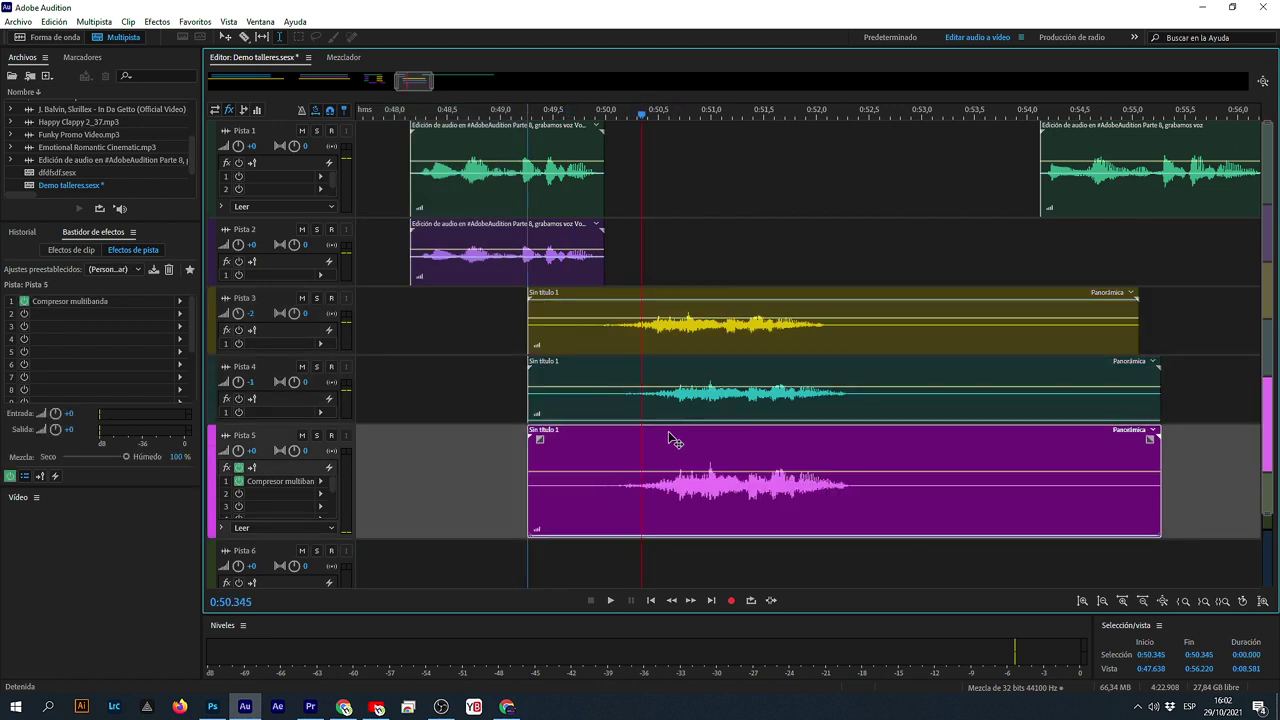
click(667, 298)
drag(667, 298, 667, 565)
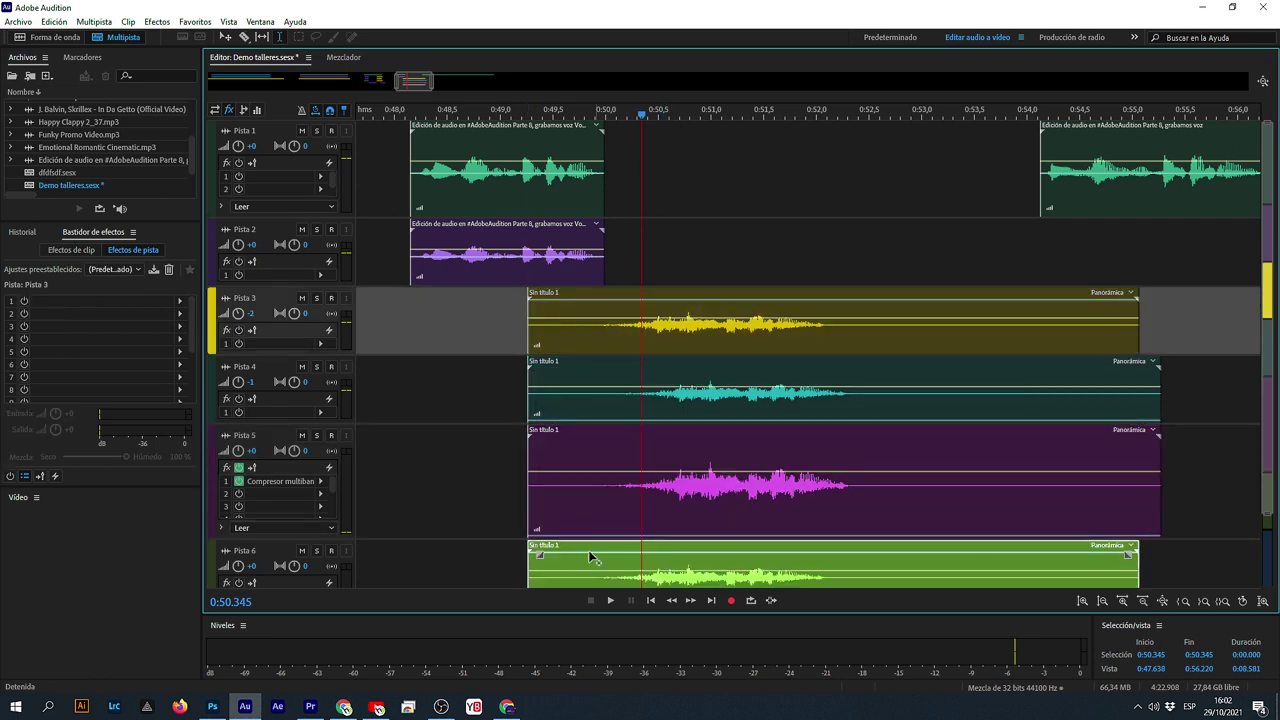
click(574, 509)
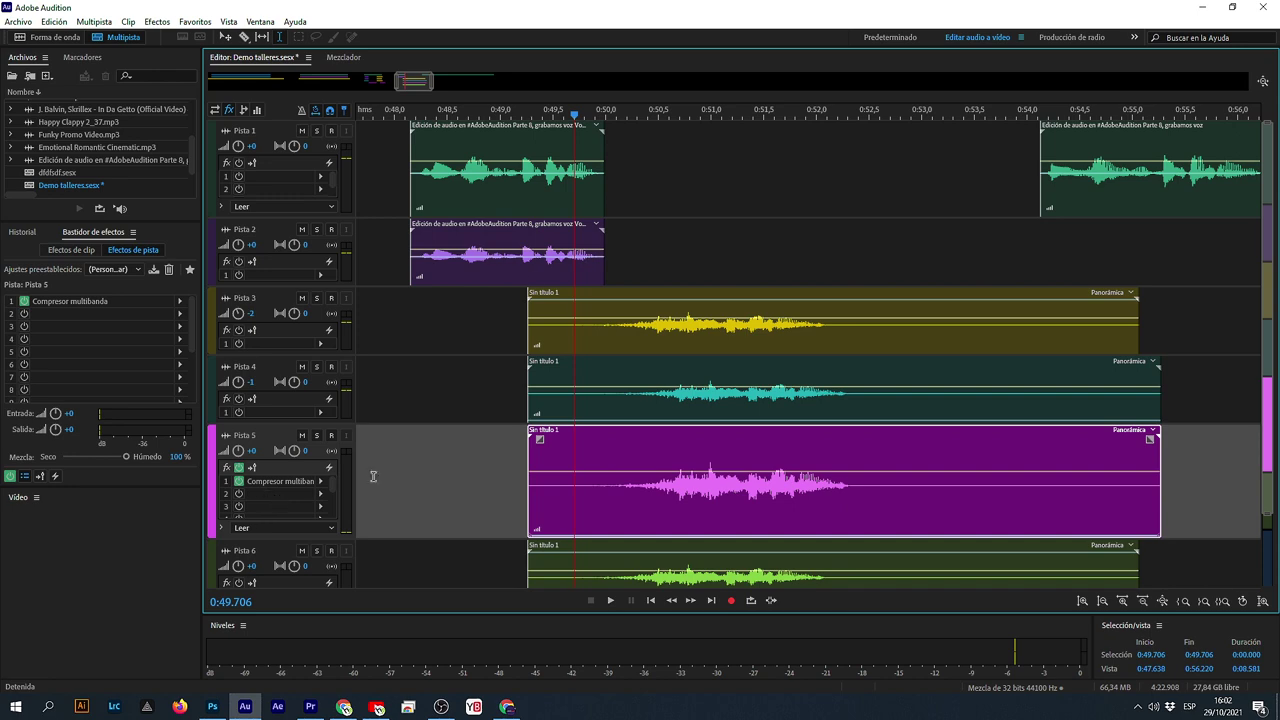
- Change the track color of Pista 5 to the preset turquoise
scroll(606, 118, down, 8)
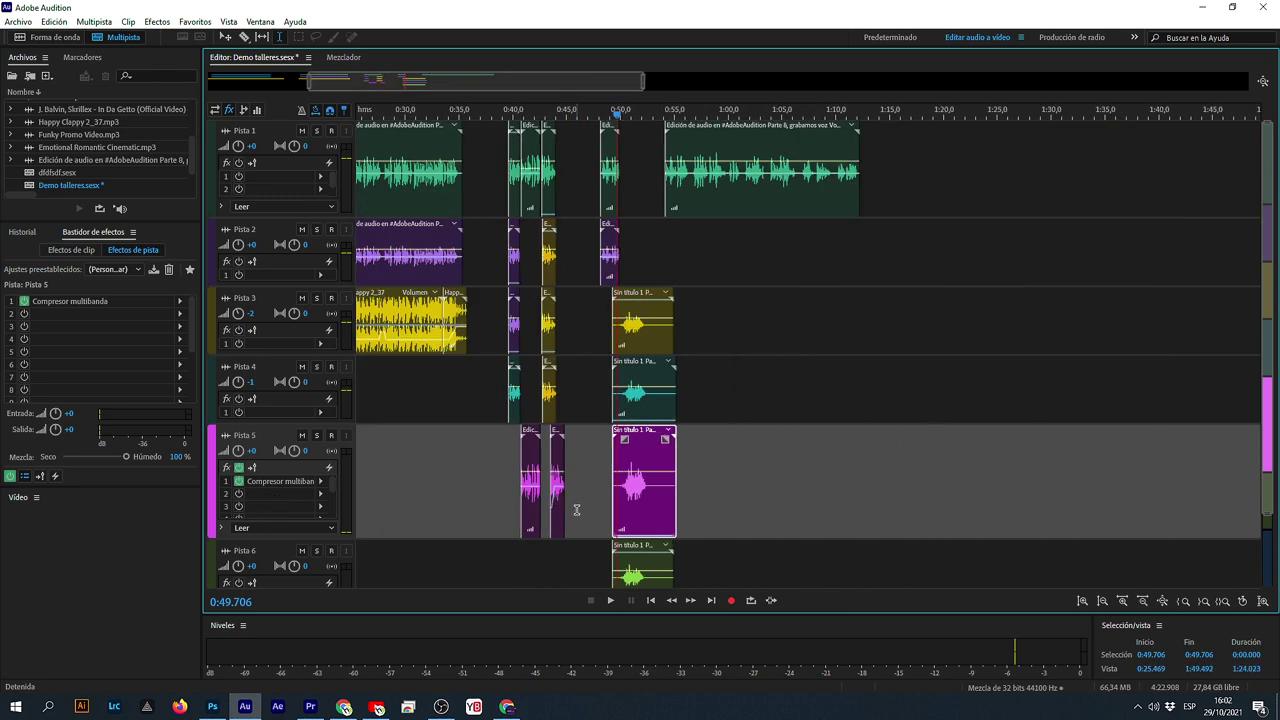
click(403, 496)
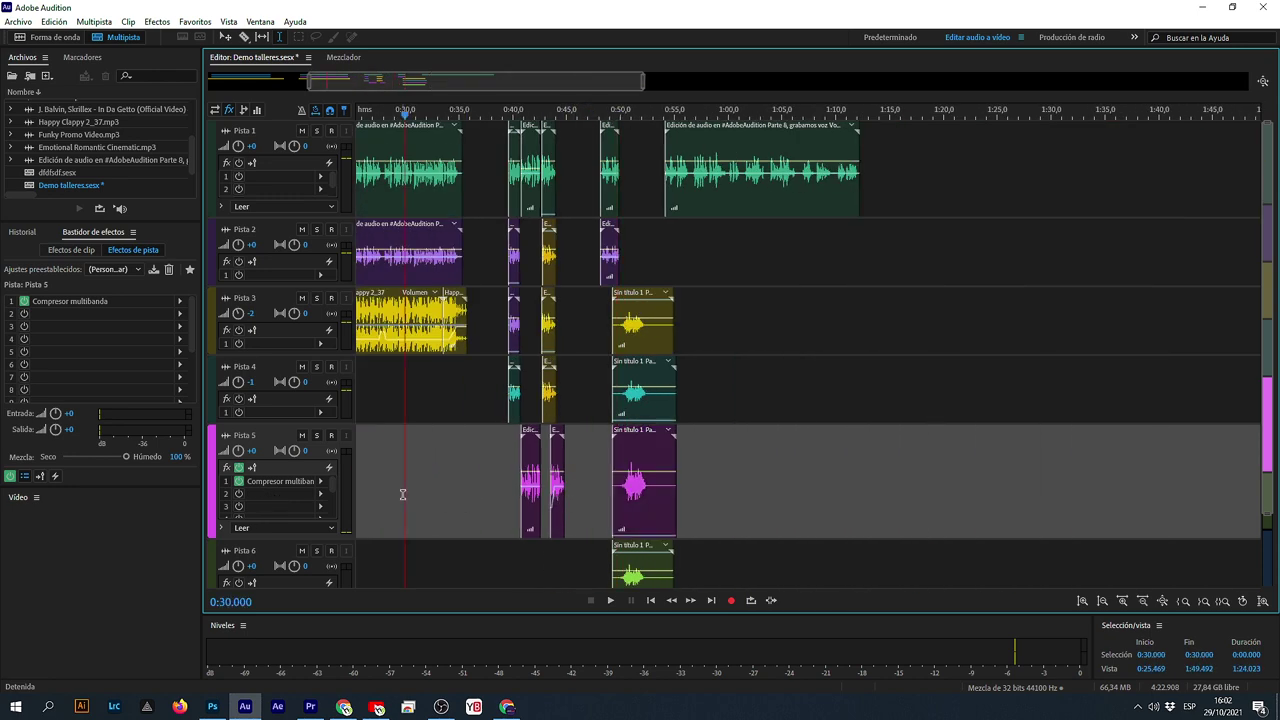
click(211, 486)
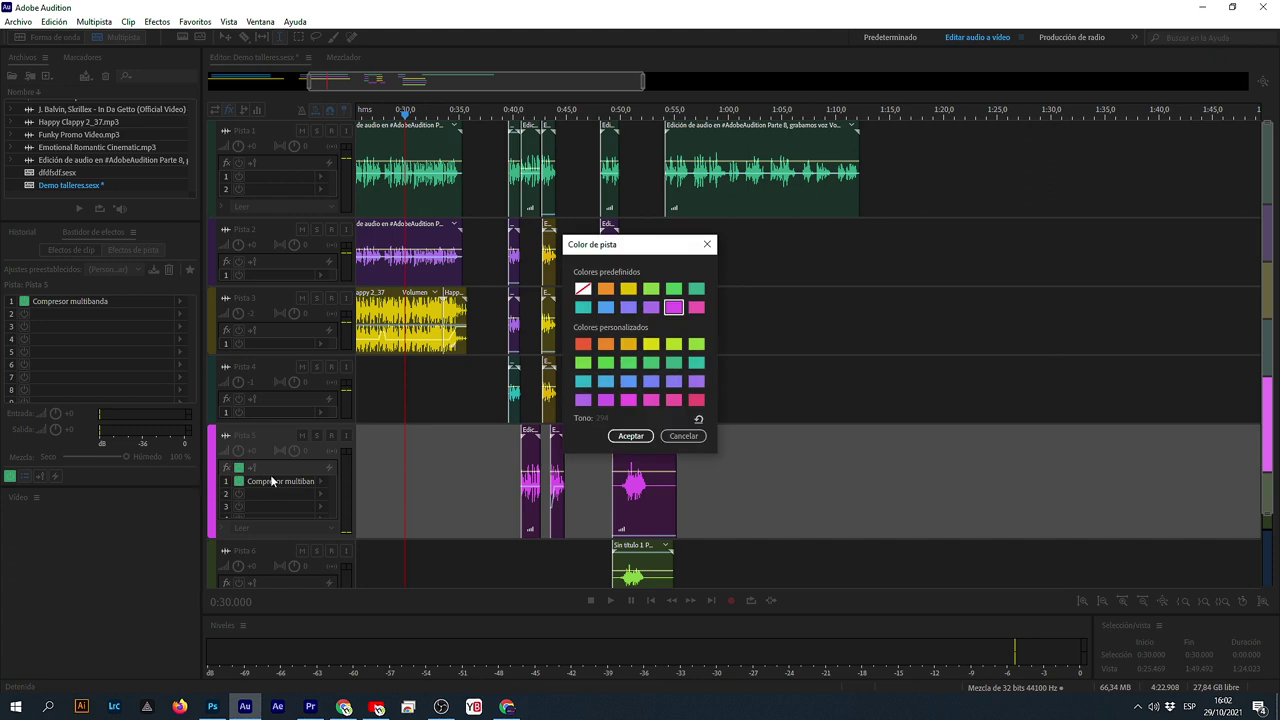
click(583, 308)
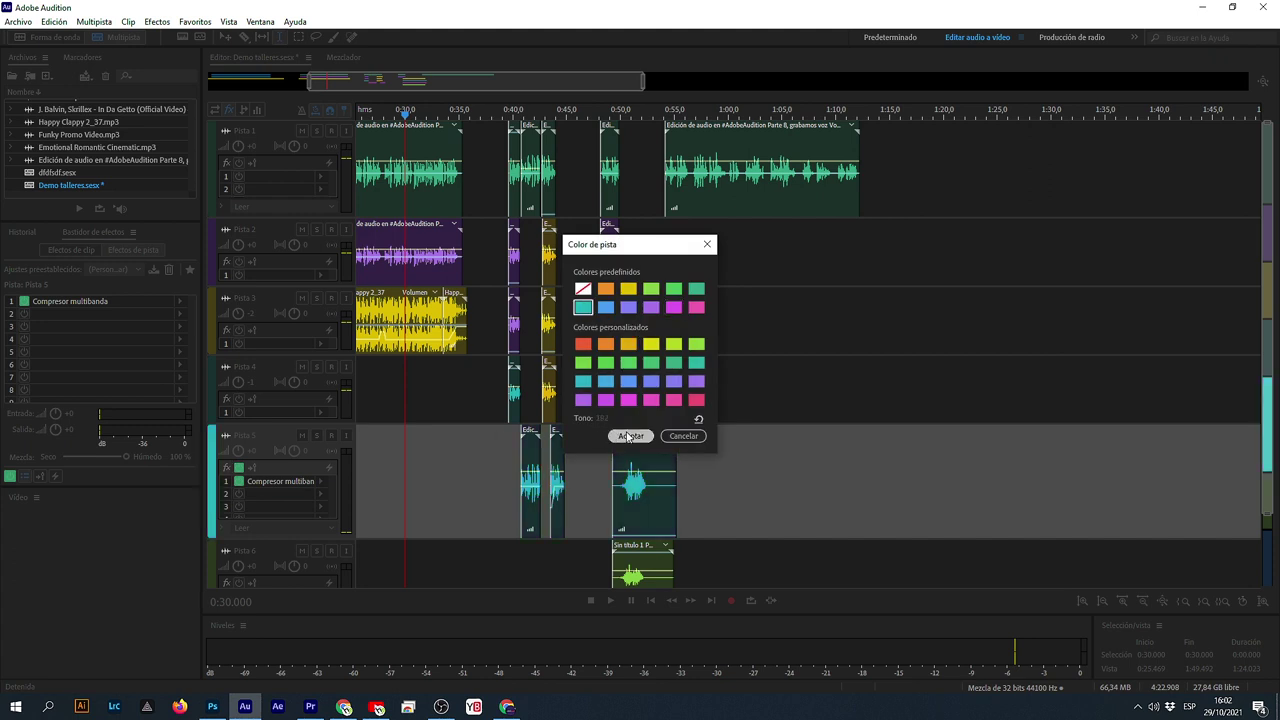
click(630, 436)
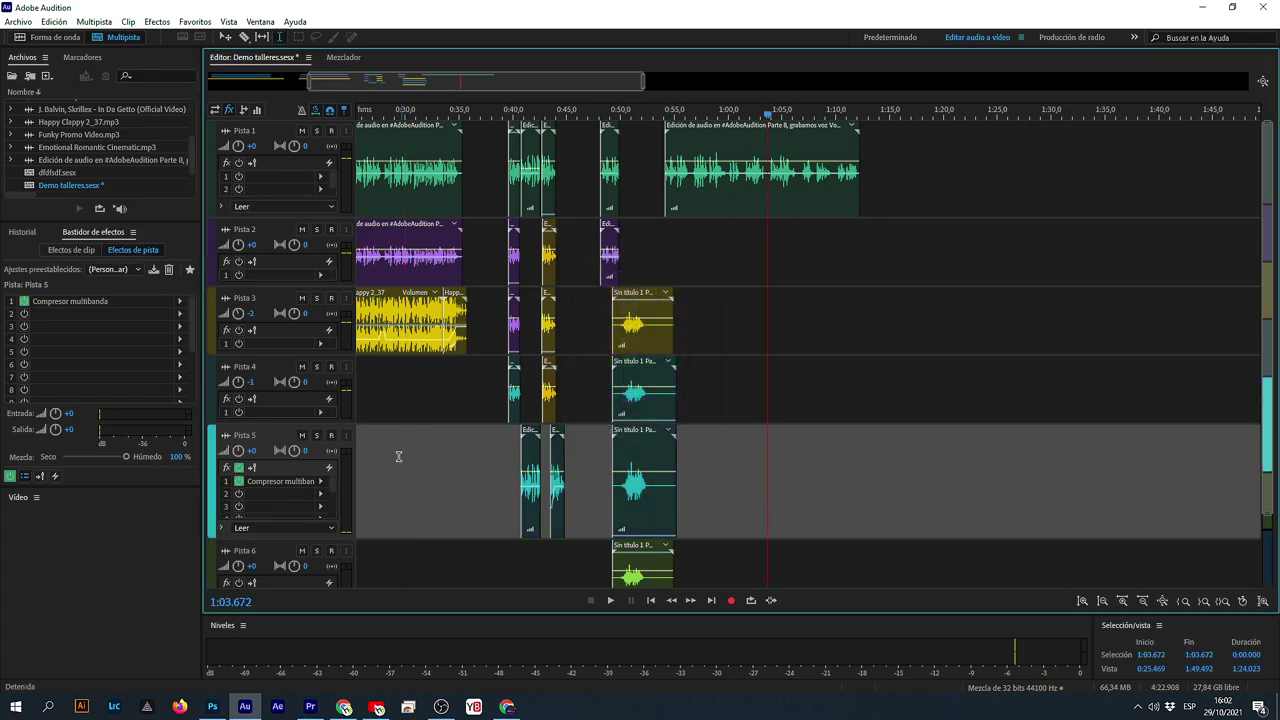
- Move the Sin título 1 clip from Pista 5 down to a new Pista 7 and place the playhead at 0:48.147
scroll(318, 427, down, 2)
click(652, 428)
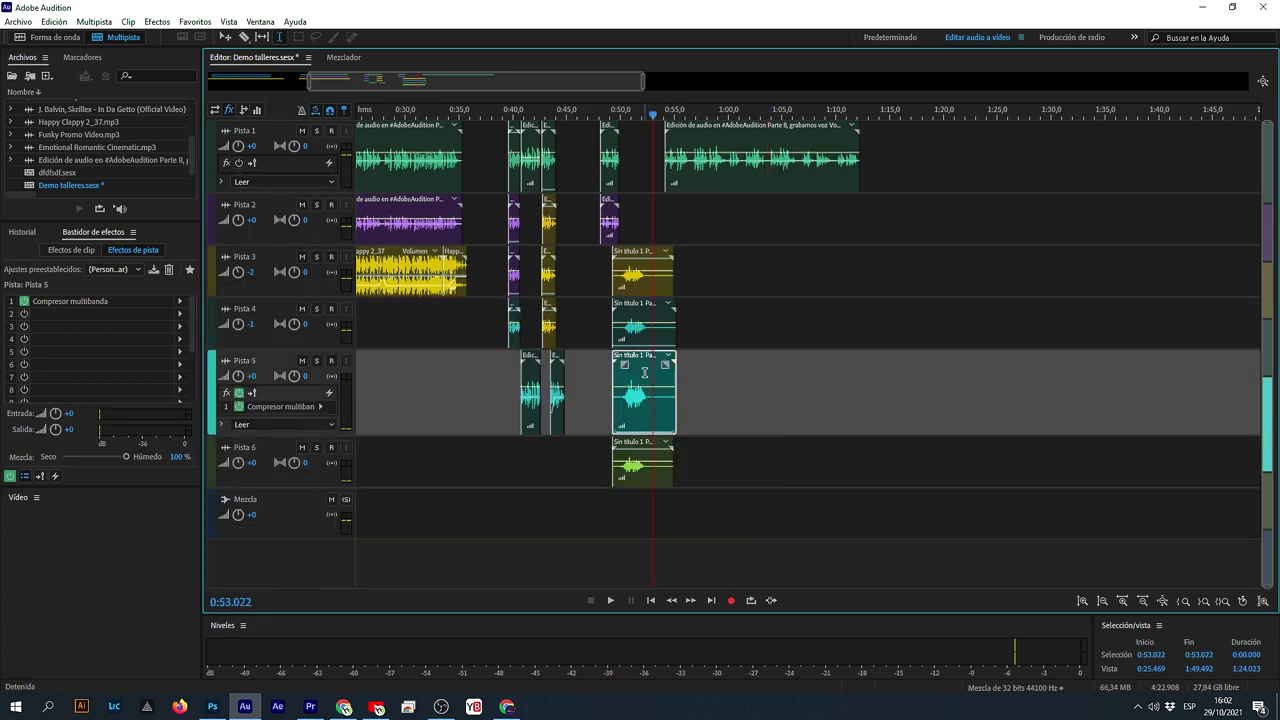
drag(645, 367, 640, 508)
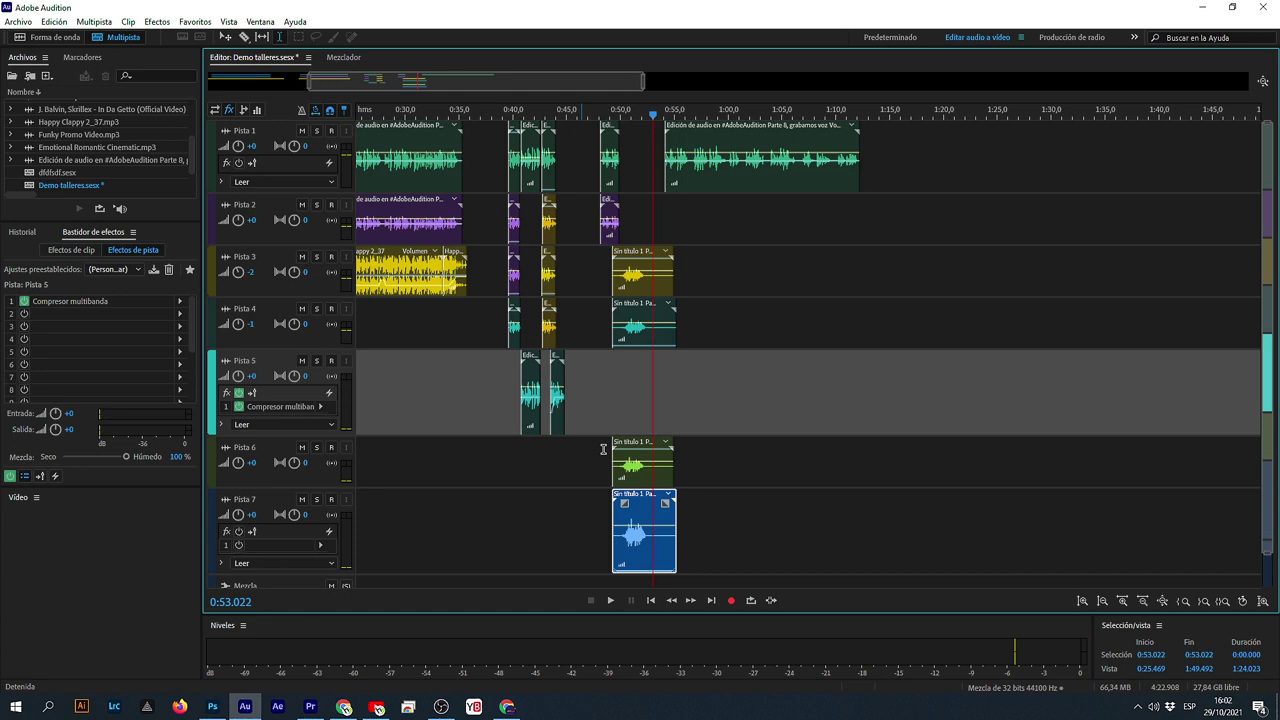
click(603, 396)
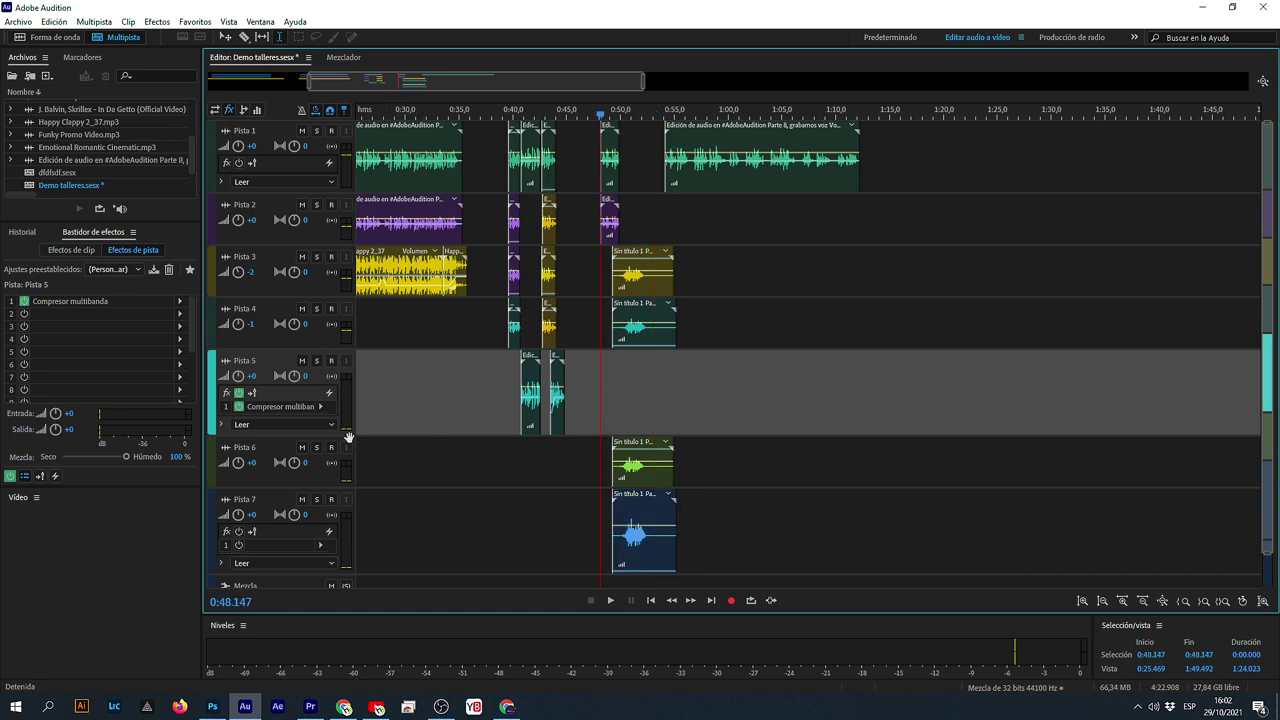
- Reduce the height of Pista 5, reorder it below Pista 7, and adjust the heights of all tracks
drag(348, 437, 340, 403)
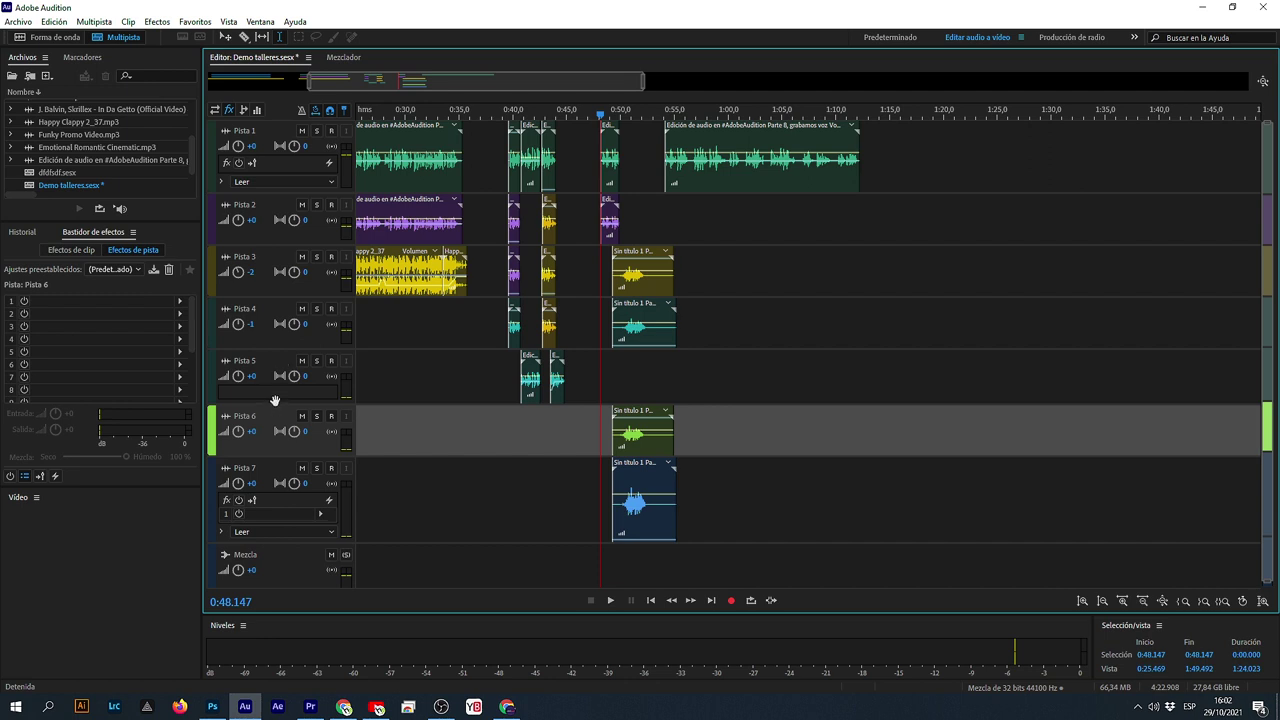
drag(275, 400, 278, 528)
click(527, 448)
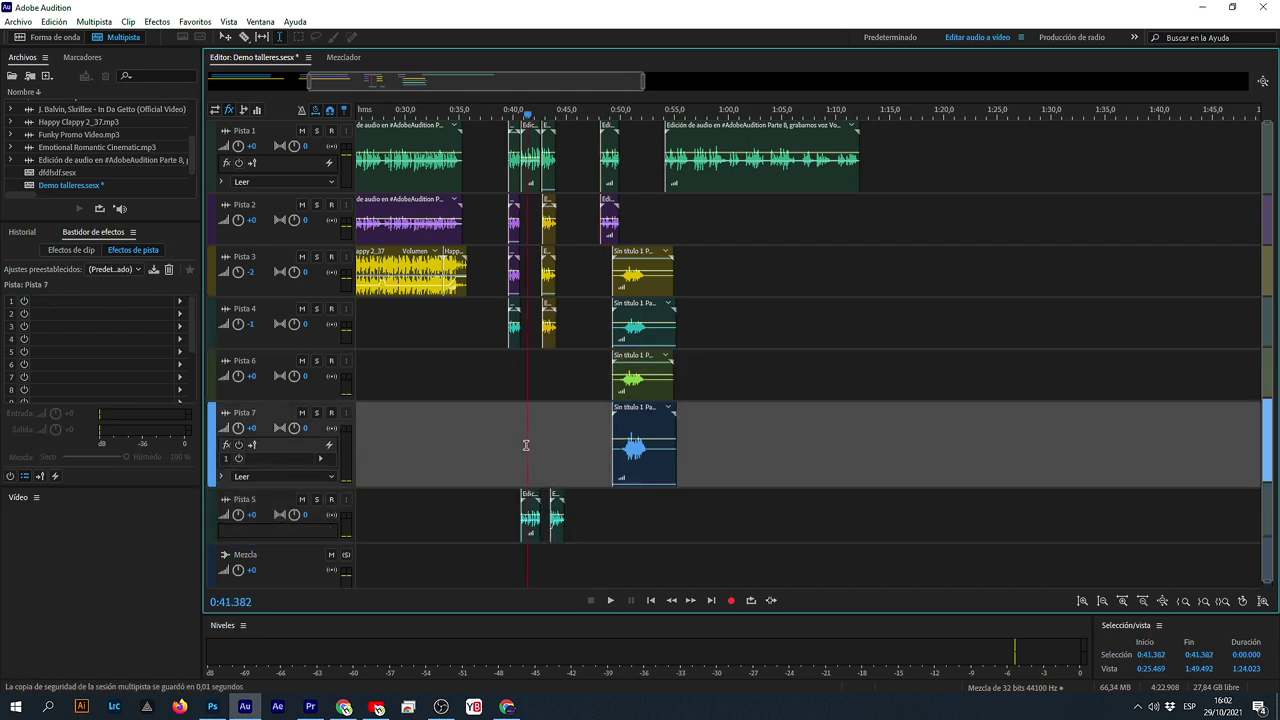
scroll(319, 516, down, 3)
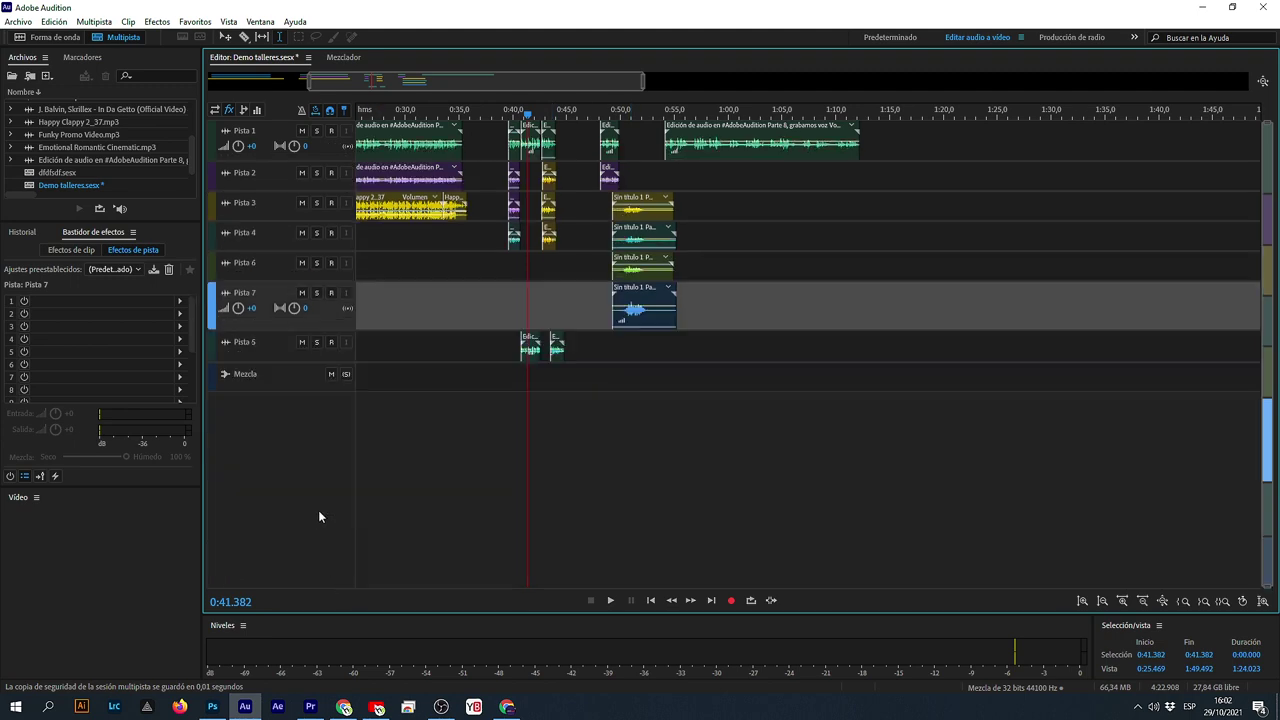
scroll(304, 347, up, 3)
scroll(445, 440, down, 1)
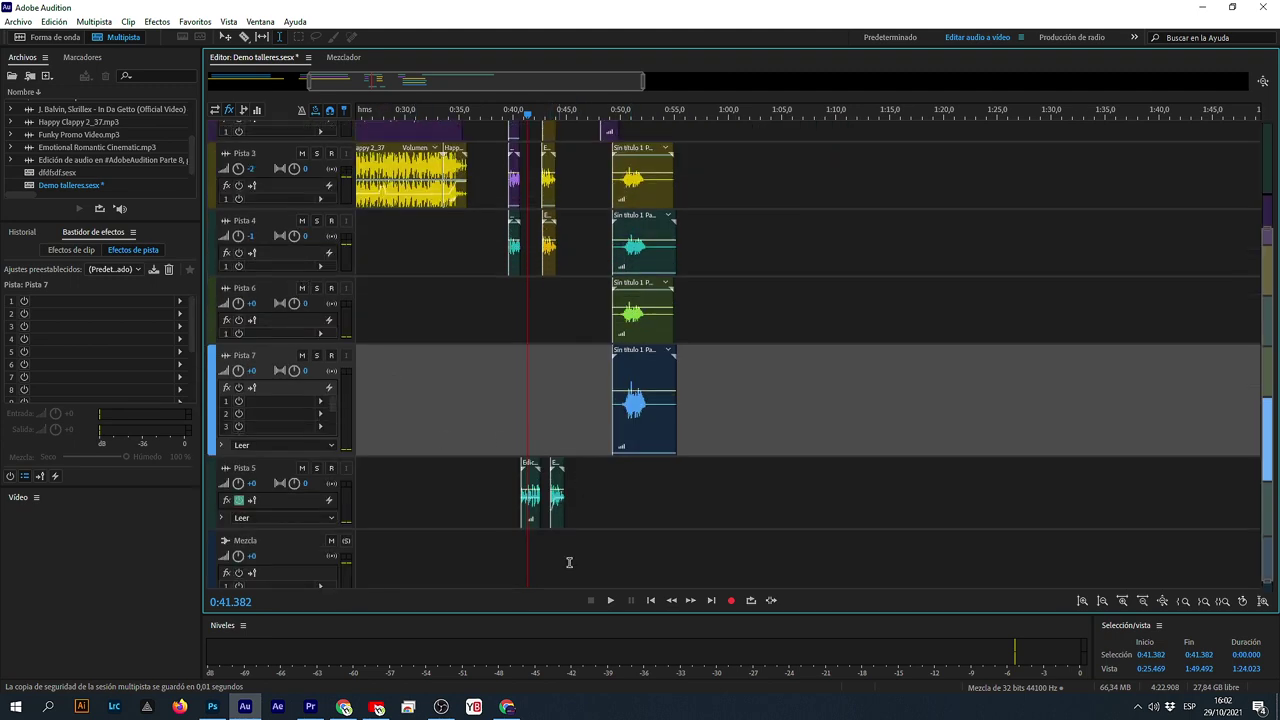
- Play the session from 0:48.626 to listen to the four layered Sin título 1 clips
click(605, 480)
scroll(705, 418, up, 3)
key(space)
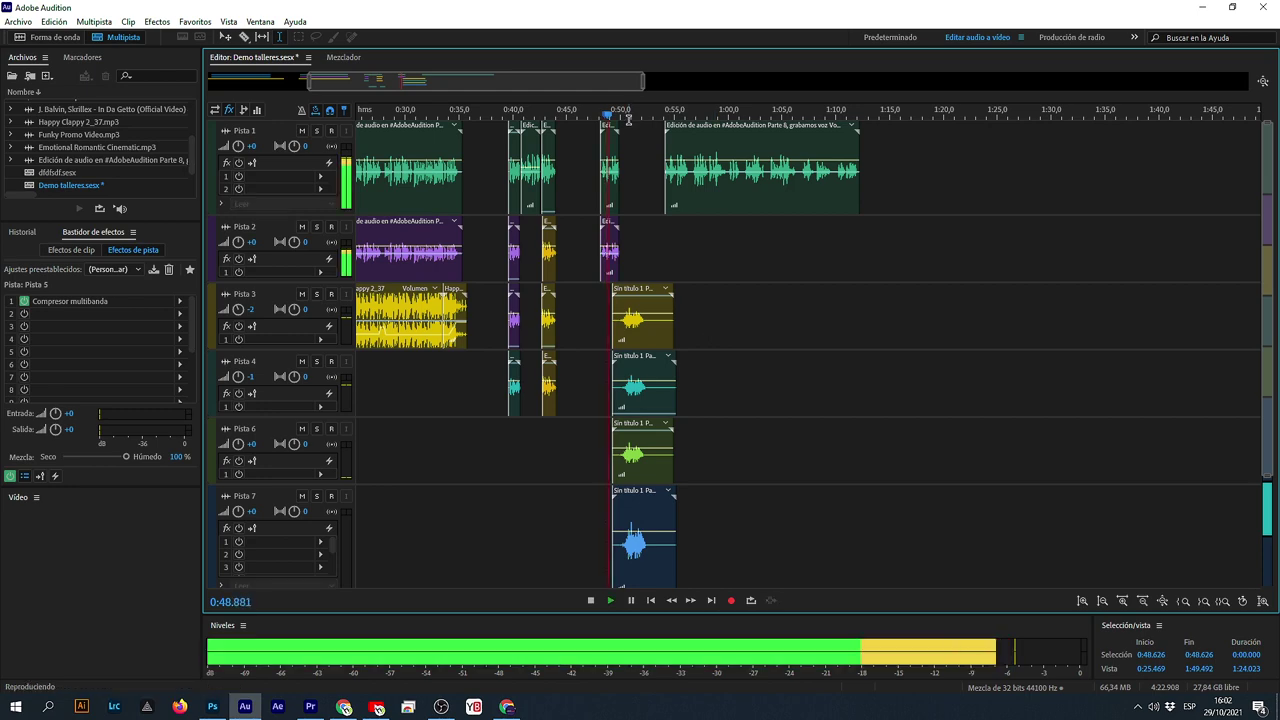
scroll(629, 115, up, 3)
scroll(629, 115, up, 3)
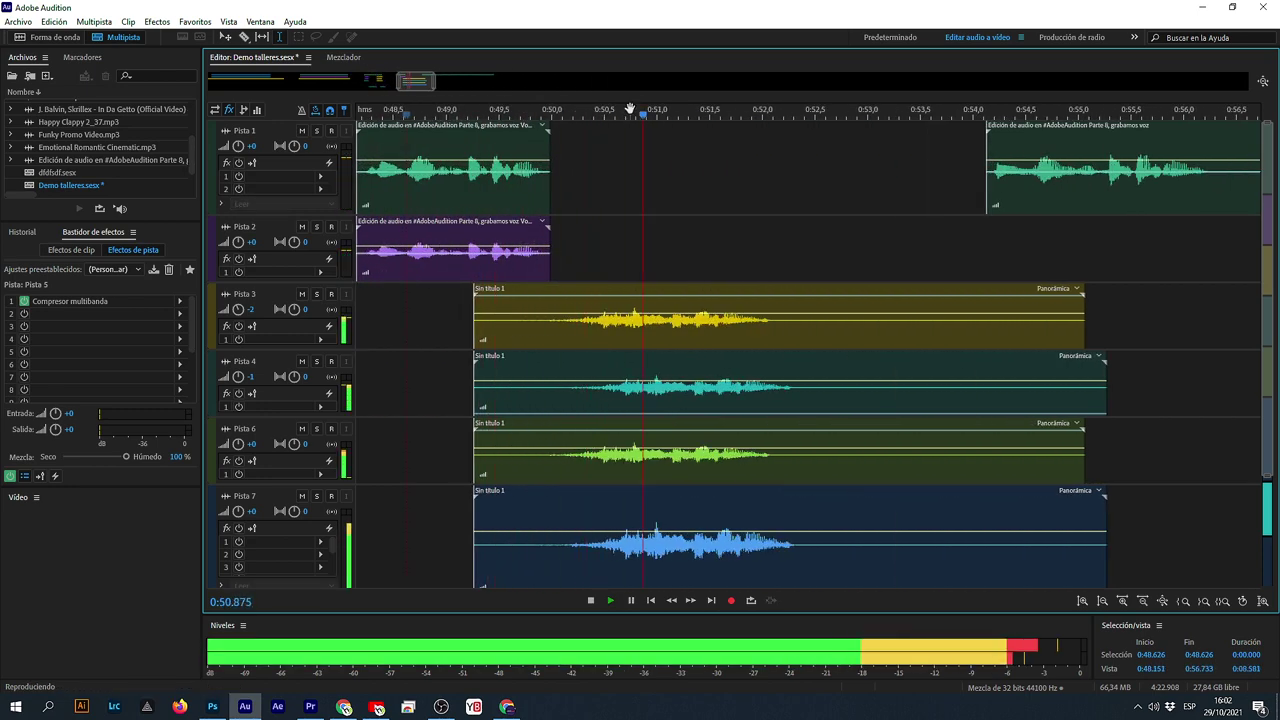
key(space)
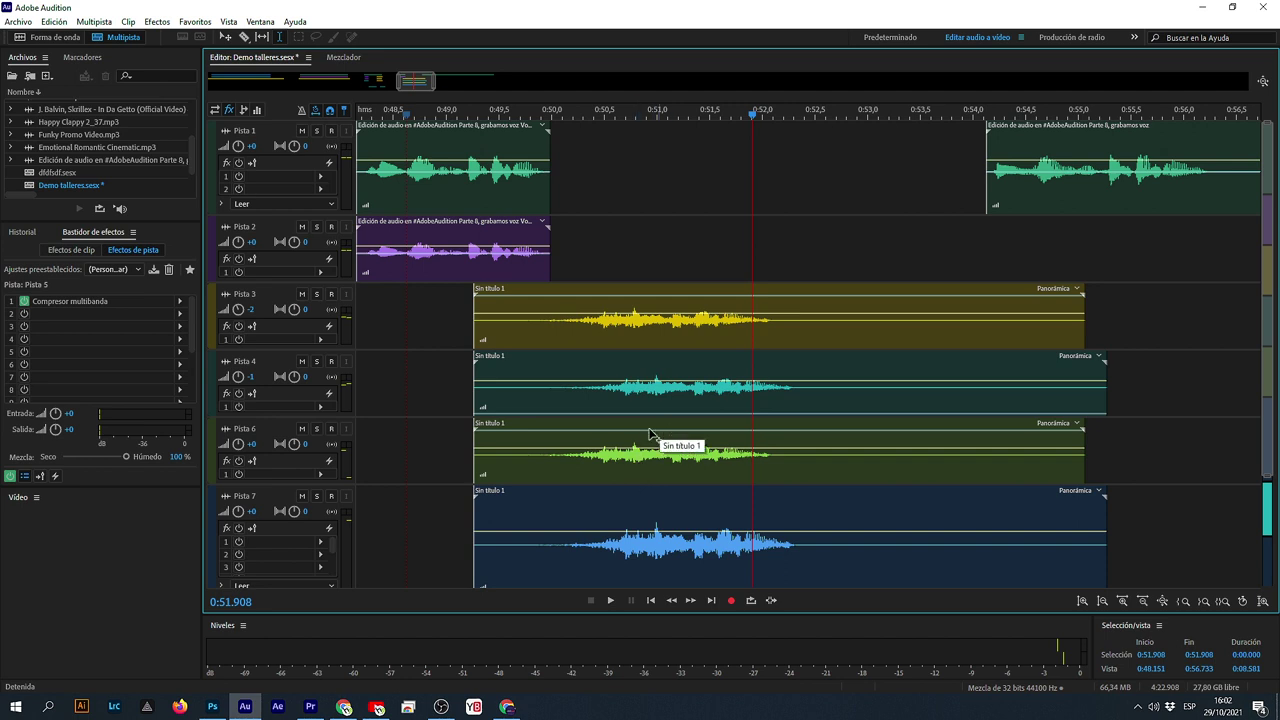
scroll(809, 495, down, 2)
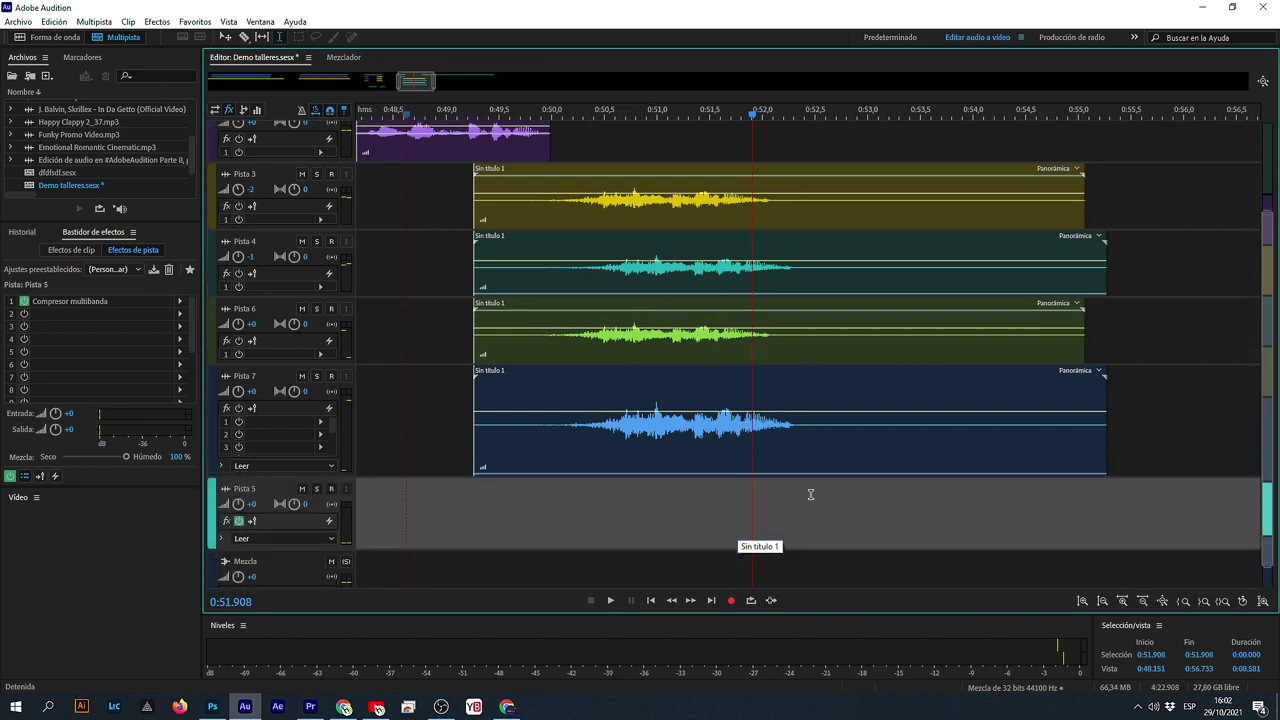
scroll(811, 492, up, 1)
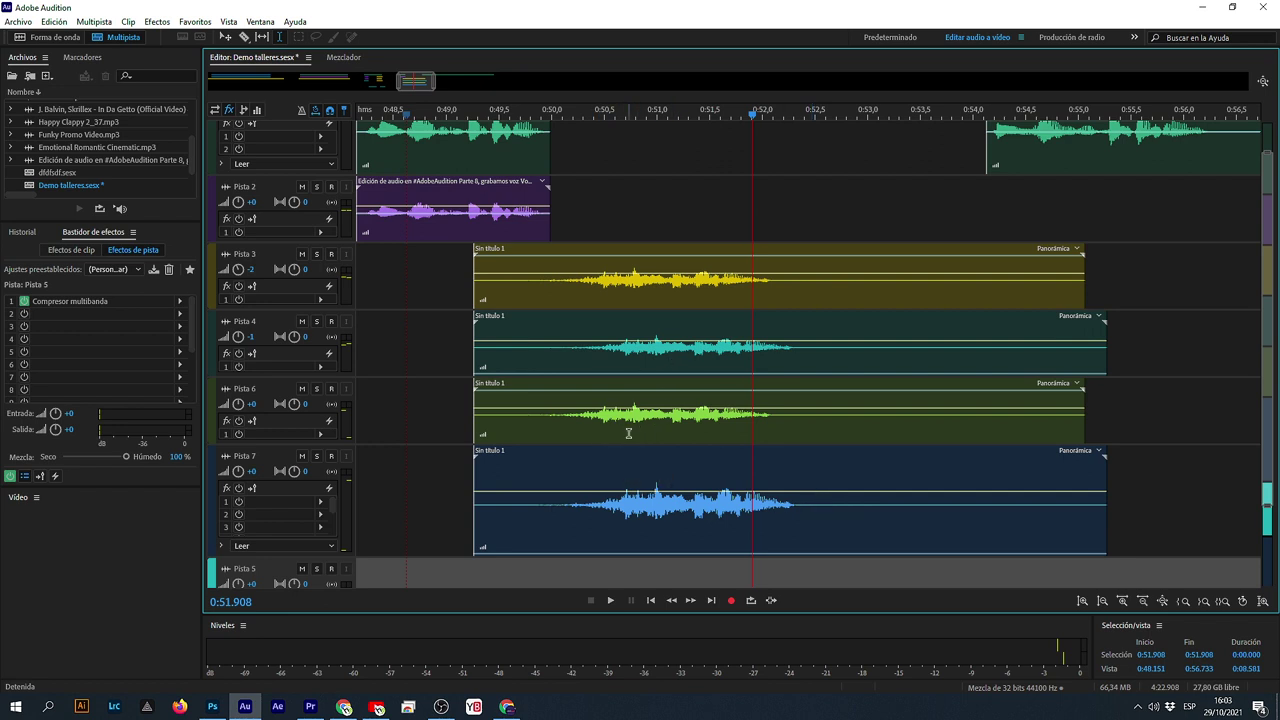
- Group the Pista 4 and Pista 7 clips, shift them about 0.1 s earlier, and play the result from 0:49.000
click(633, 469)
ctrl+click(676, 357)
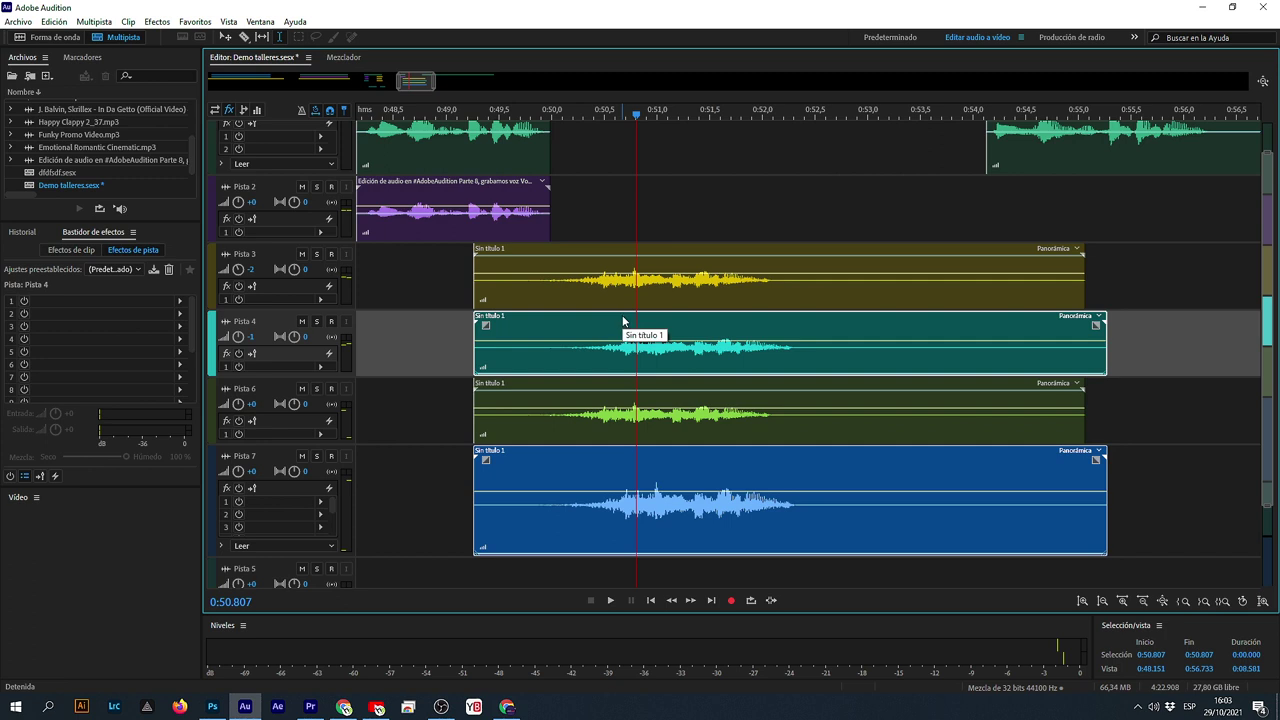
key(ctrl+g)
drag(631, 320, 621, 321)
click(444, 496)
key(space)
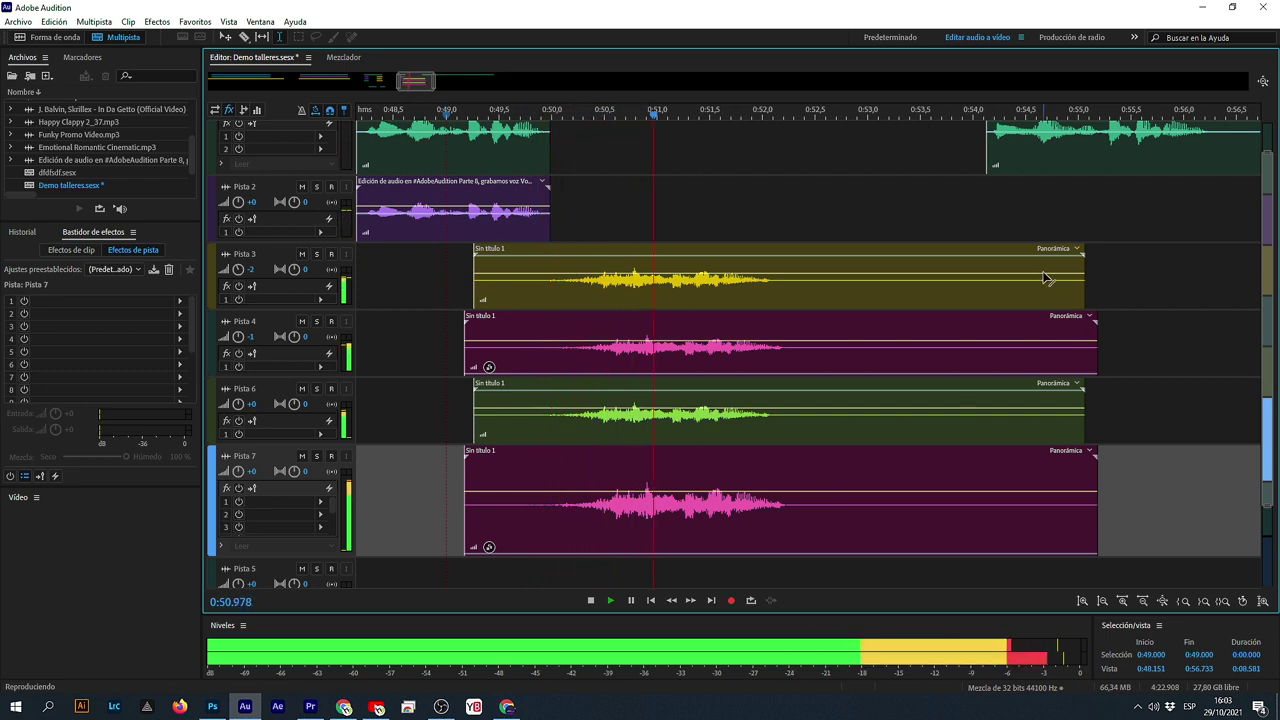
key(space)
- Lower the volume envelopes of the grouped Sin título 1 clips on Pista 7 and Pista 4
click(649, 463)
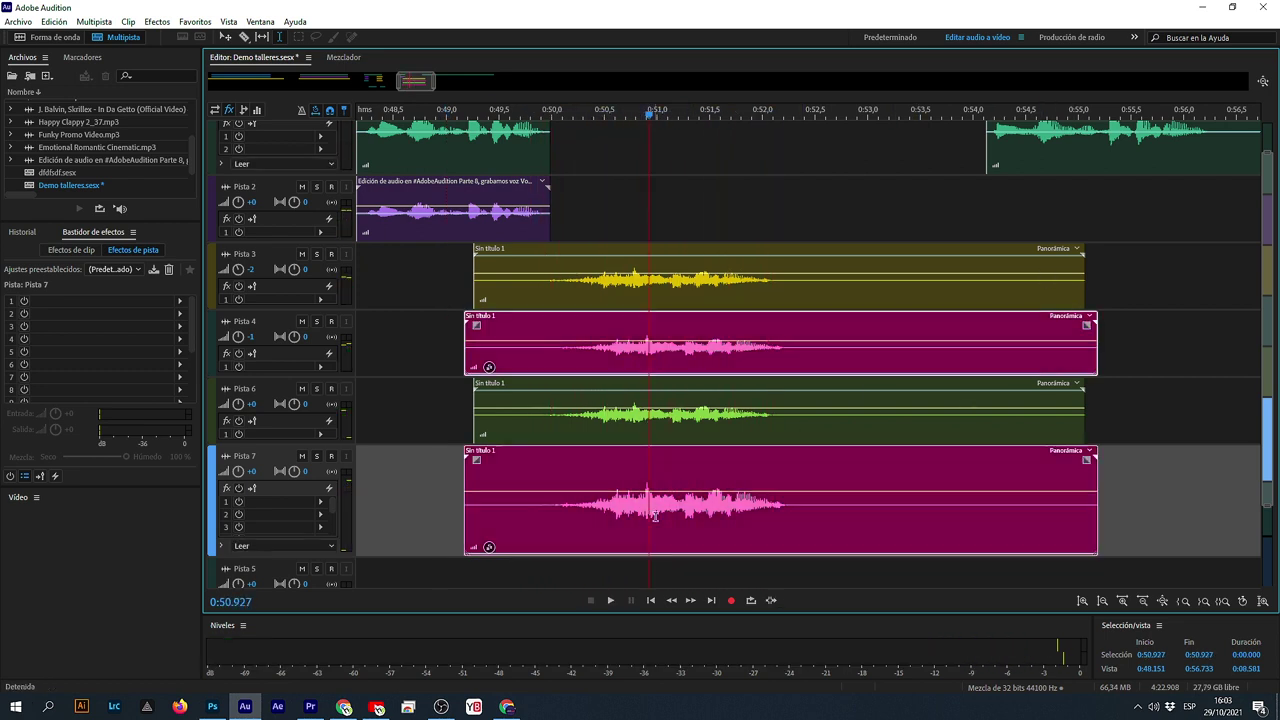
click(668, 507)
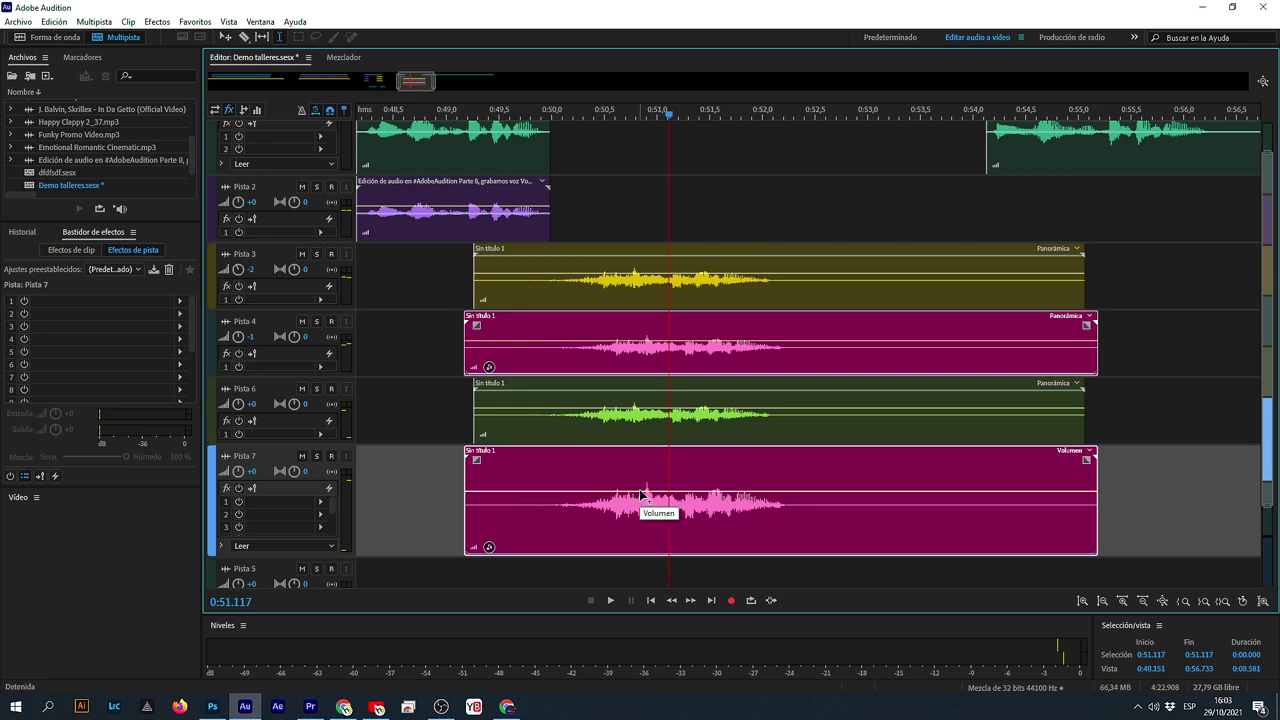
drag(641, 497, 643, 506)
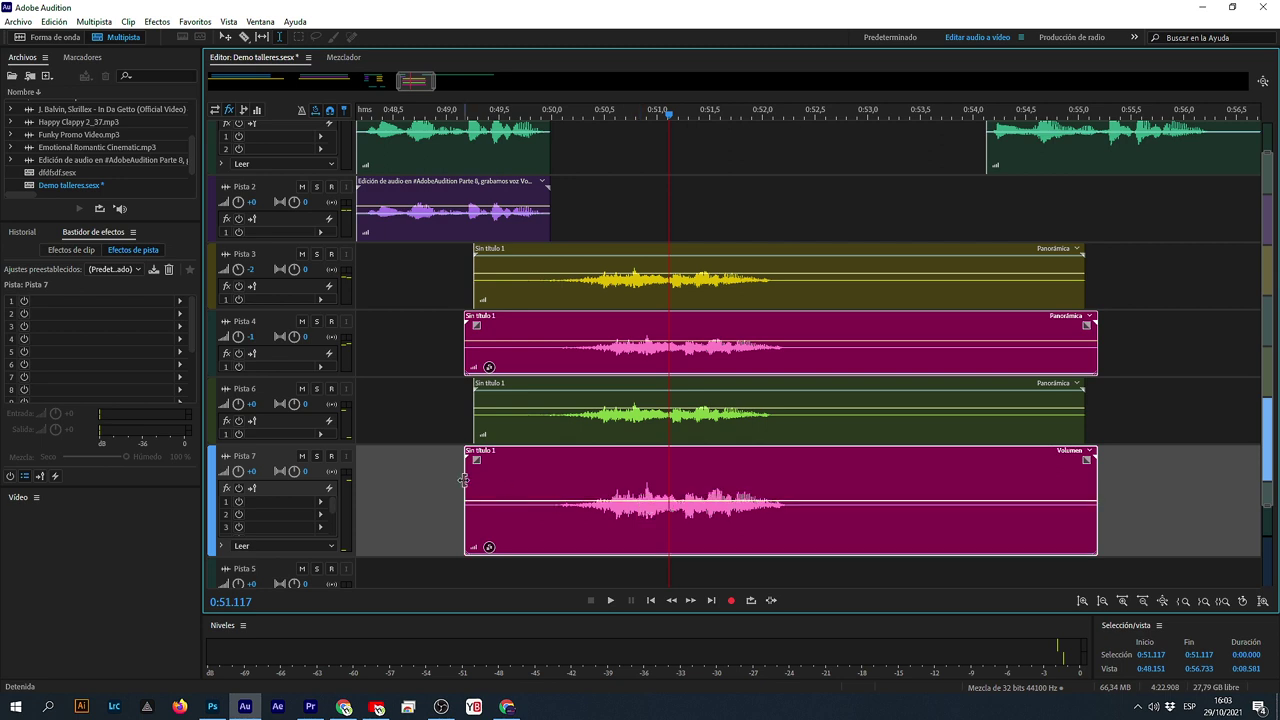
click(661, 282)
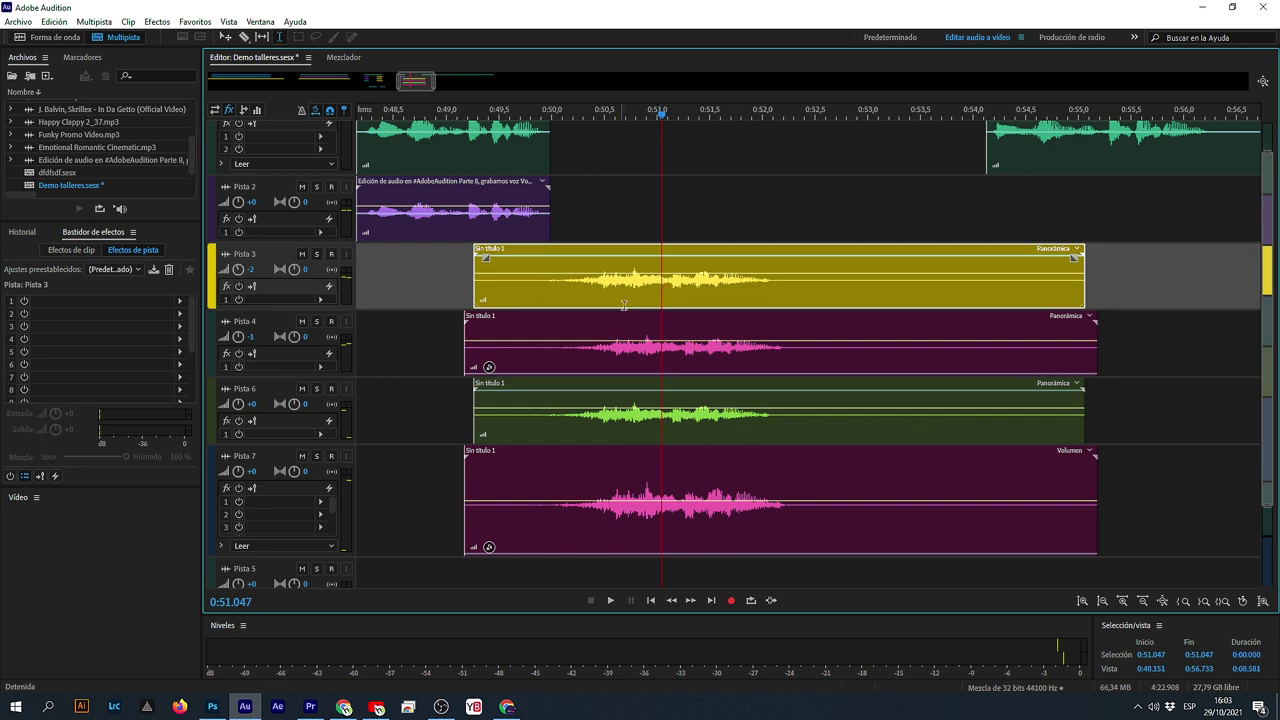
click(640, 345)
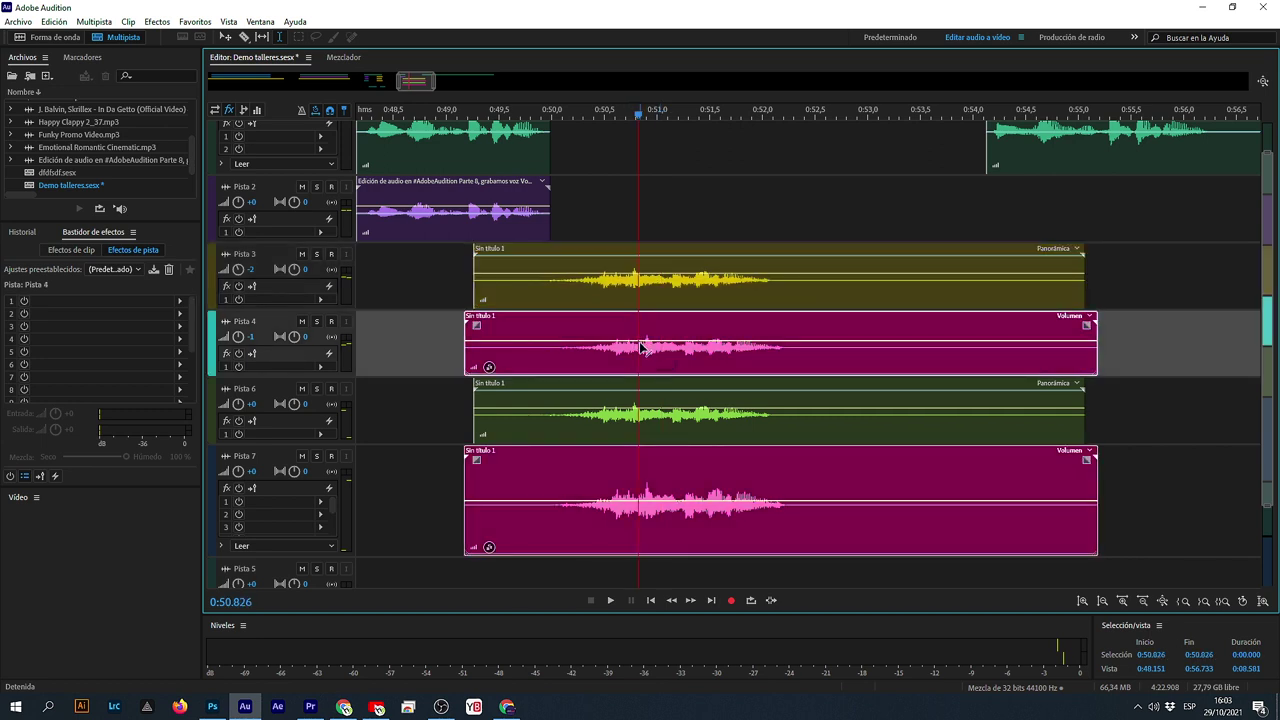
drag(642, 347, 643, 358)
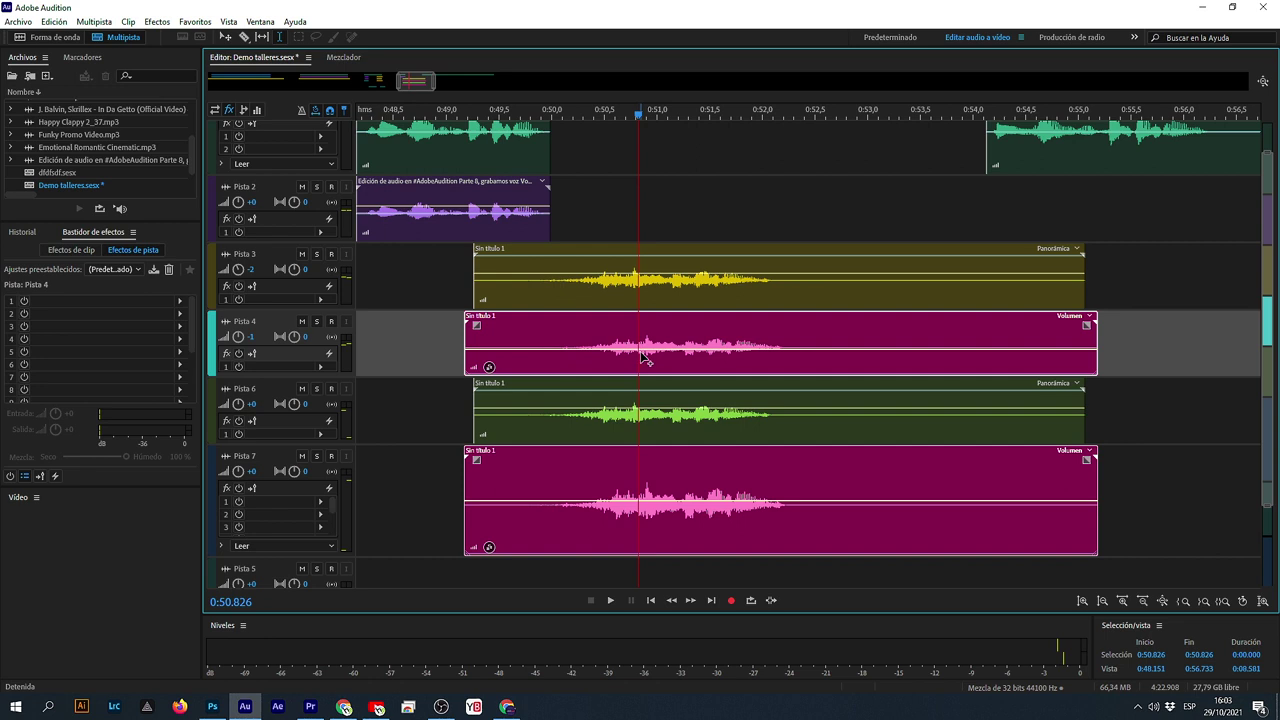
- Select the time range from 0:48.000 to 0:55.192 around the layered clips and play it
scroll(742, 112, down, 5)
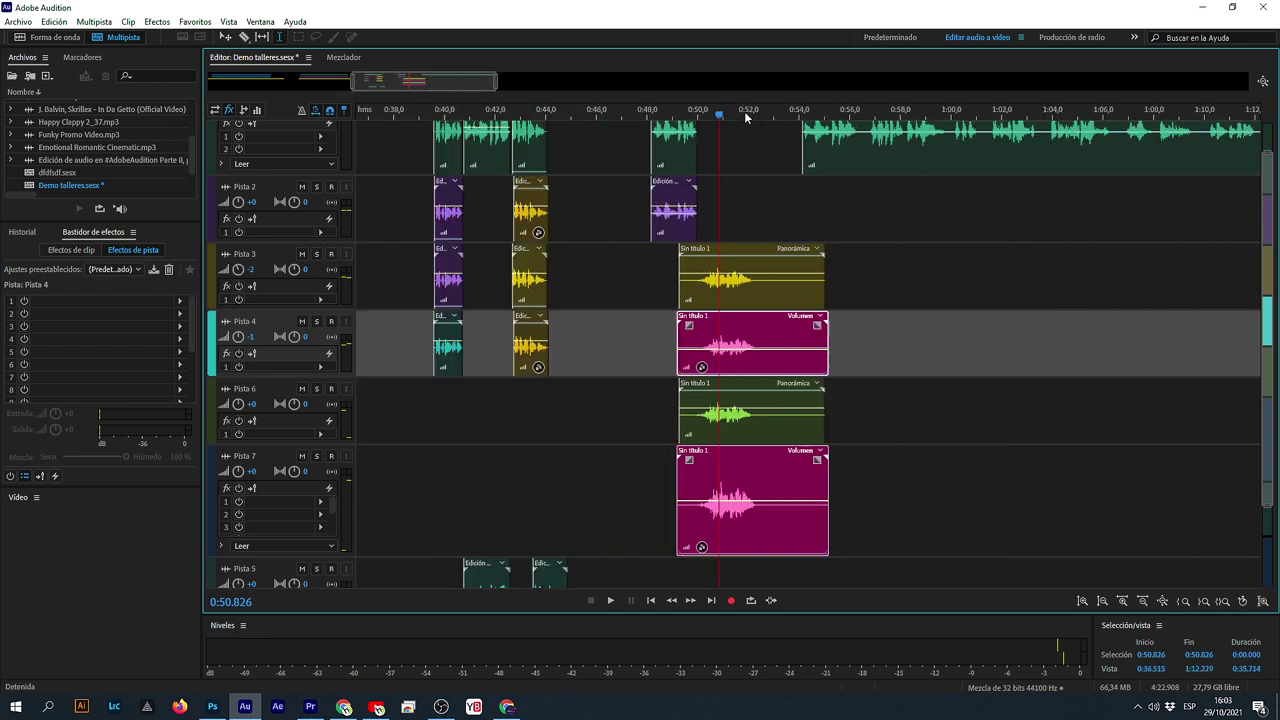
drag(648, 316, 828, 533)
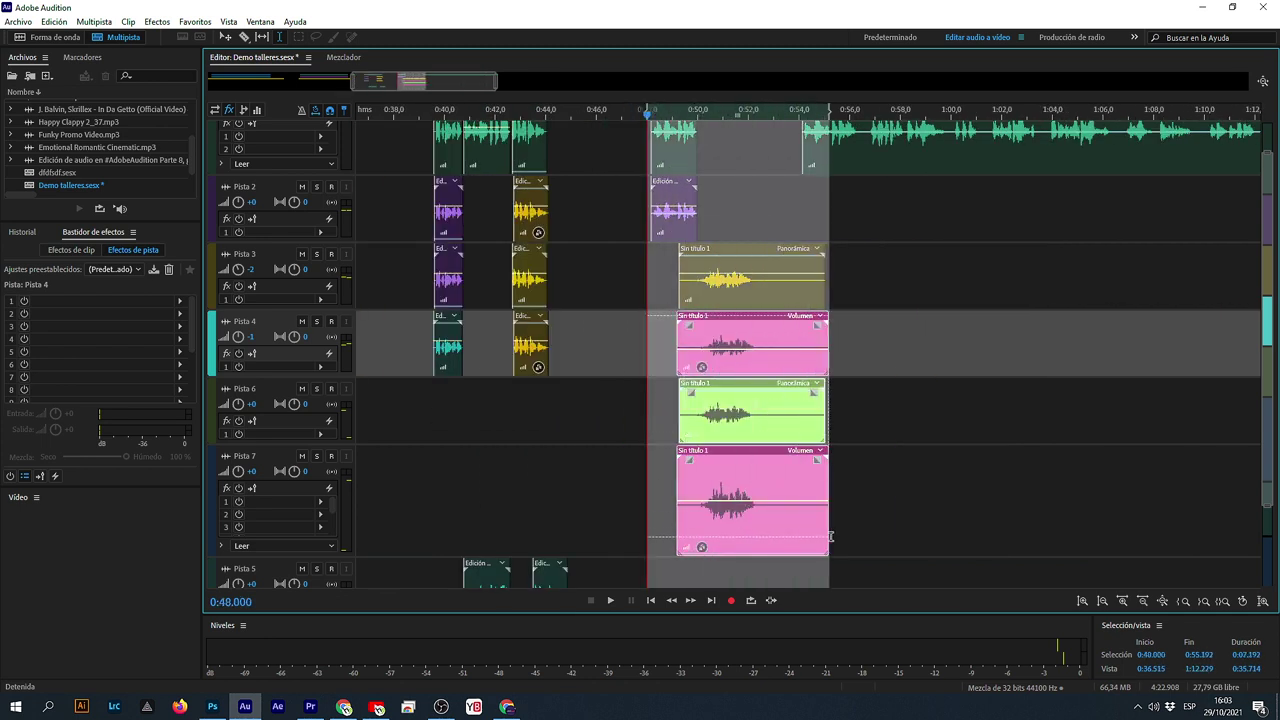
key(space)
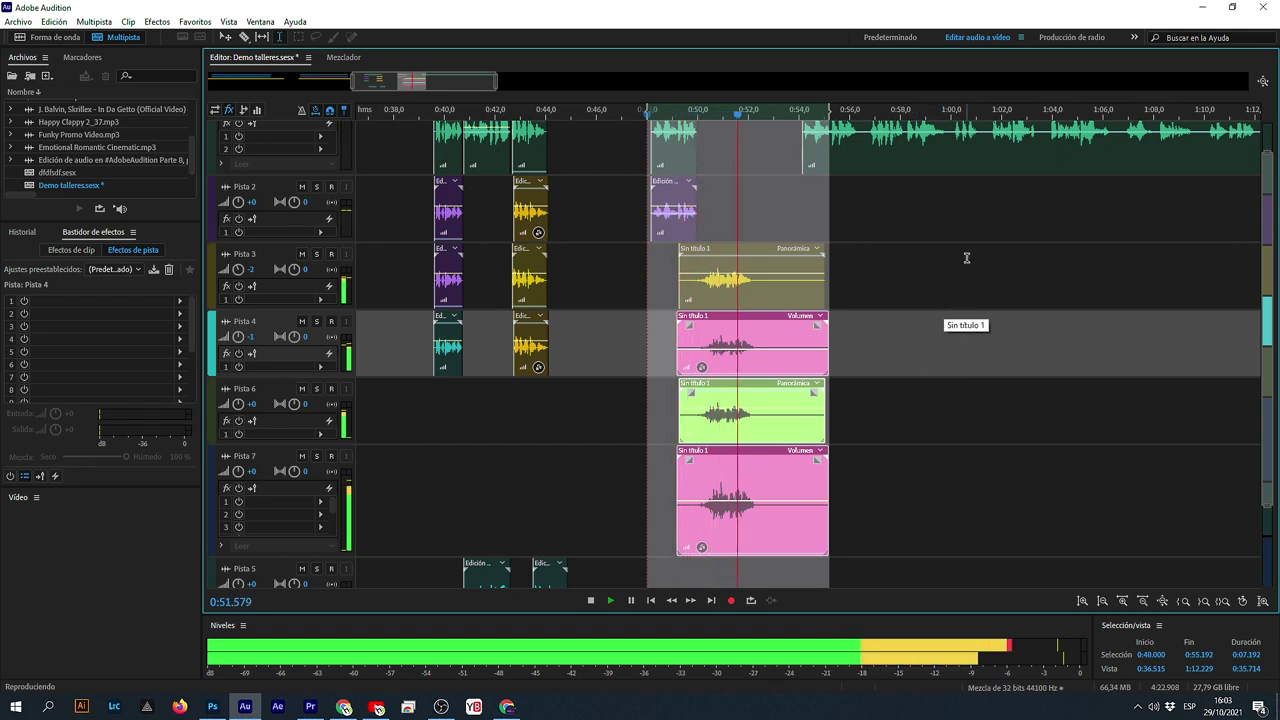
key(space)
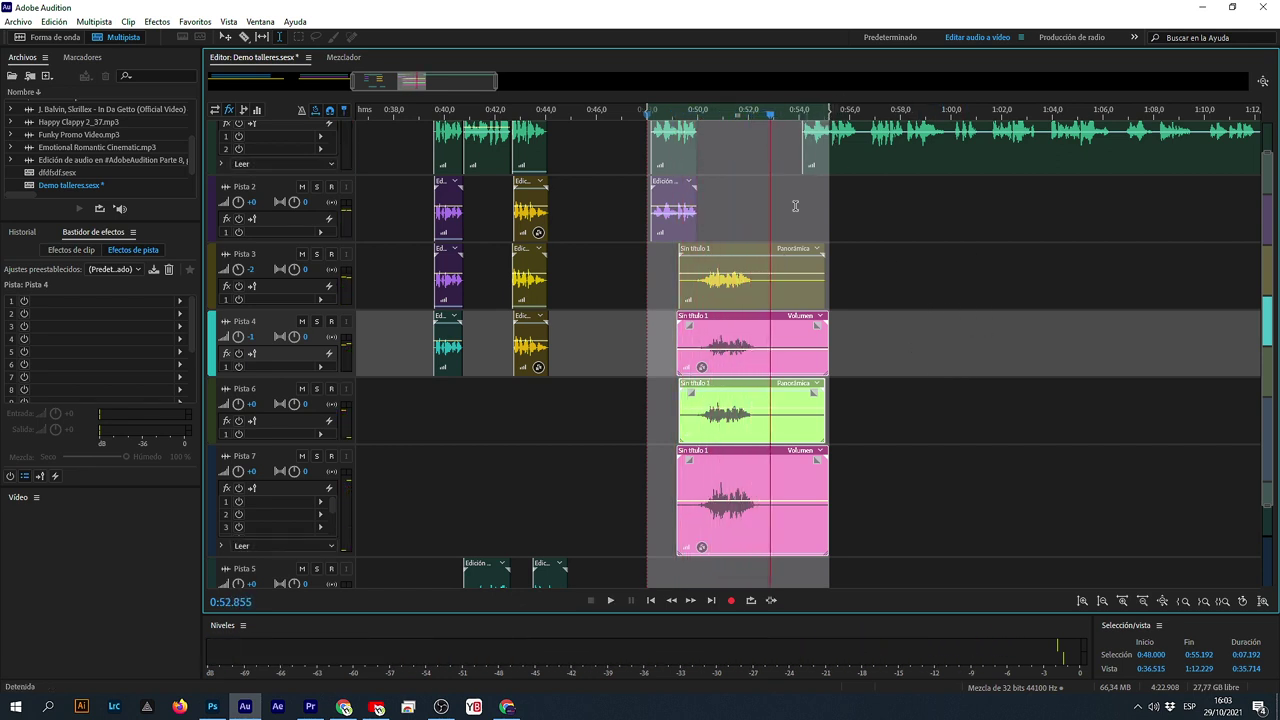
- Move the last Pista 1 voice clip about 2.5 s later so that it starts at about 0:56.7
click(734, 211)
scroll(820, 118, up, 5)
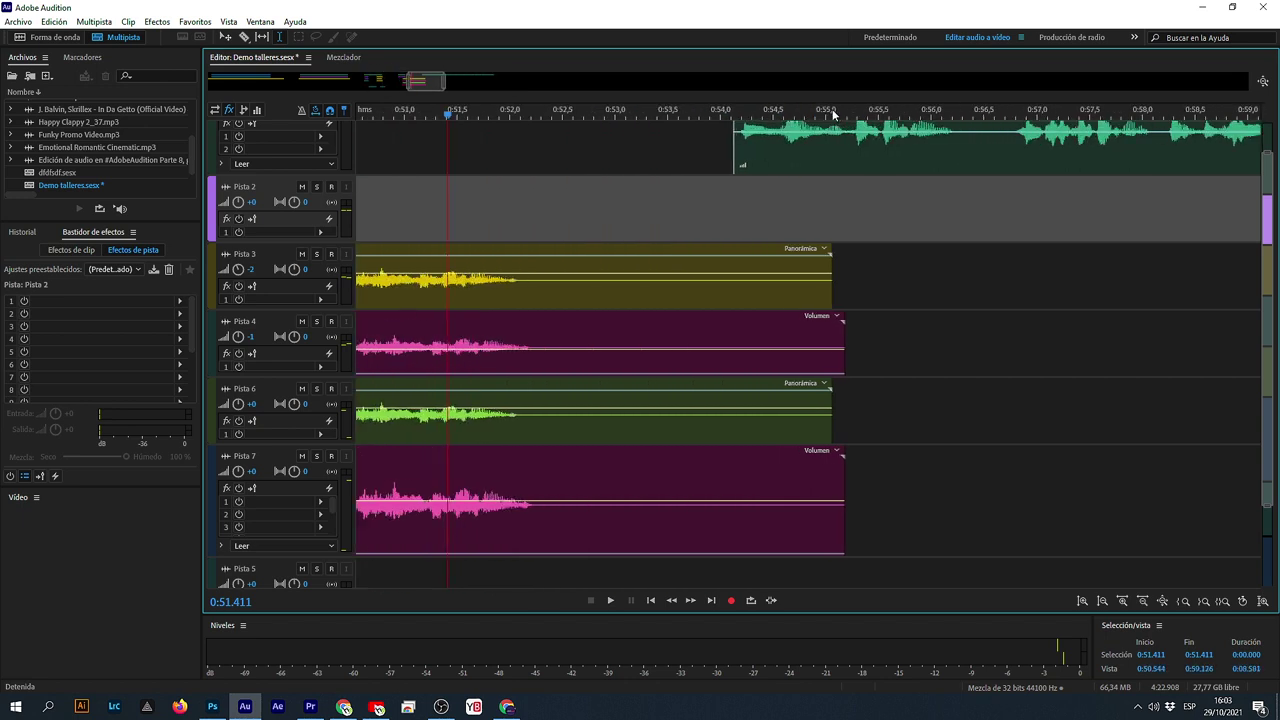
scroll(876, 242, up, 1)
drag(767, 142, 1035, 142)
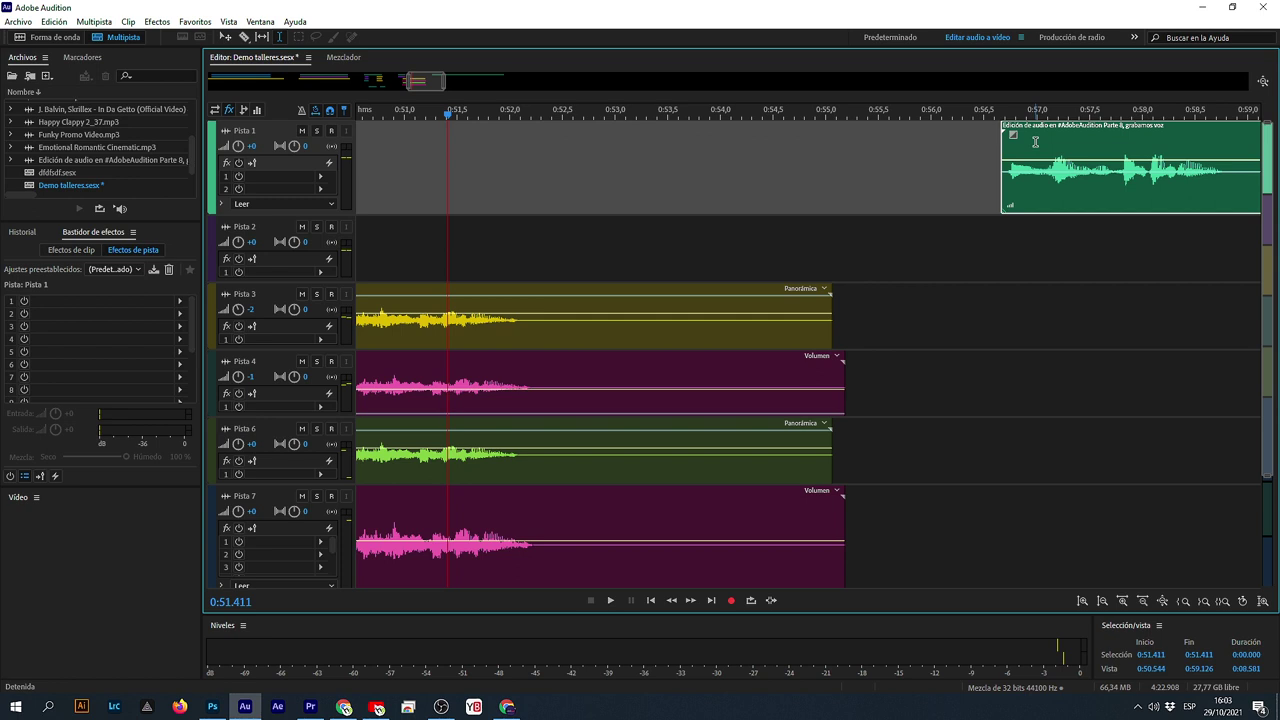
scroll(644, 111, down, 5)
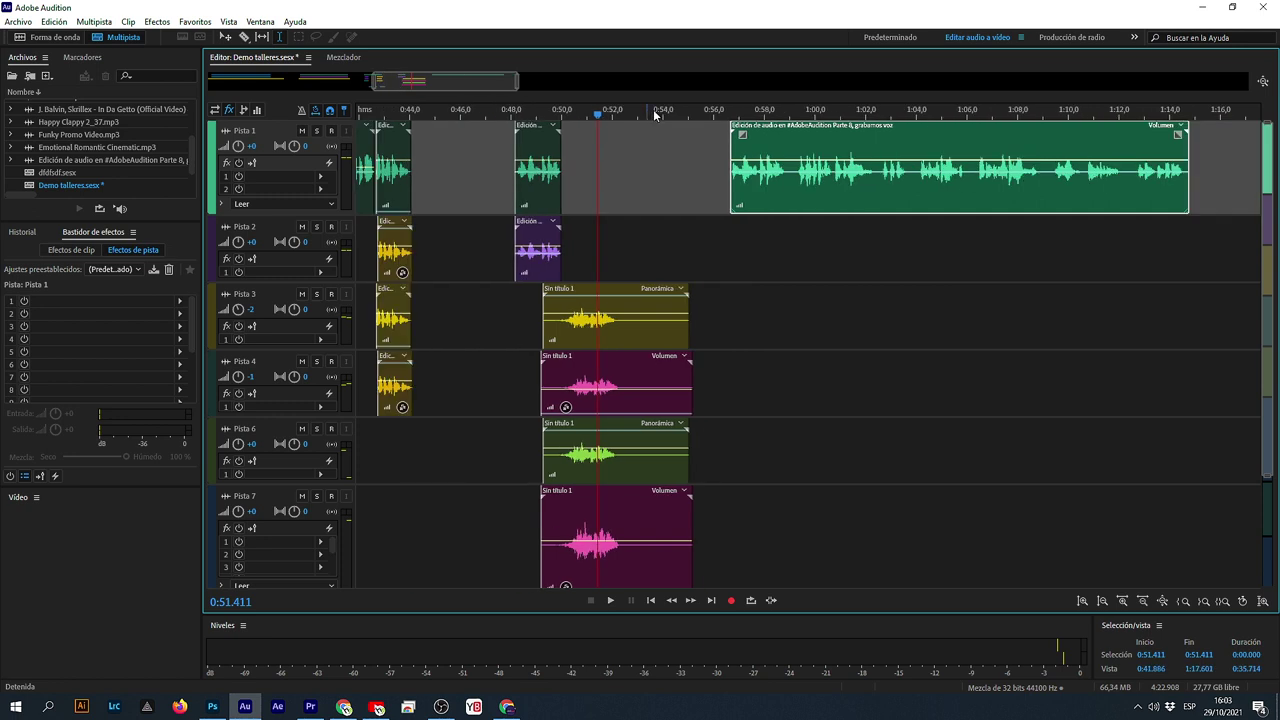
- Play the moved Pista 1 clip from 0:56.552 and replay from 1:01.113 to locate a short syllable
scroll(779, 117, up, 4)
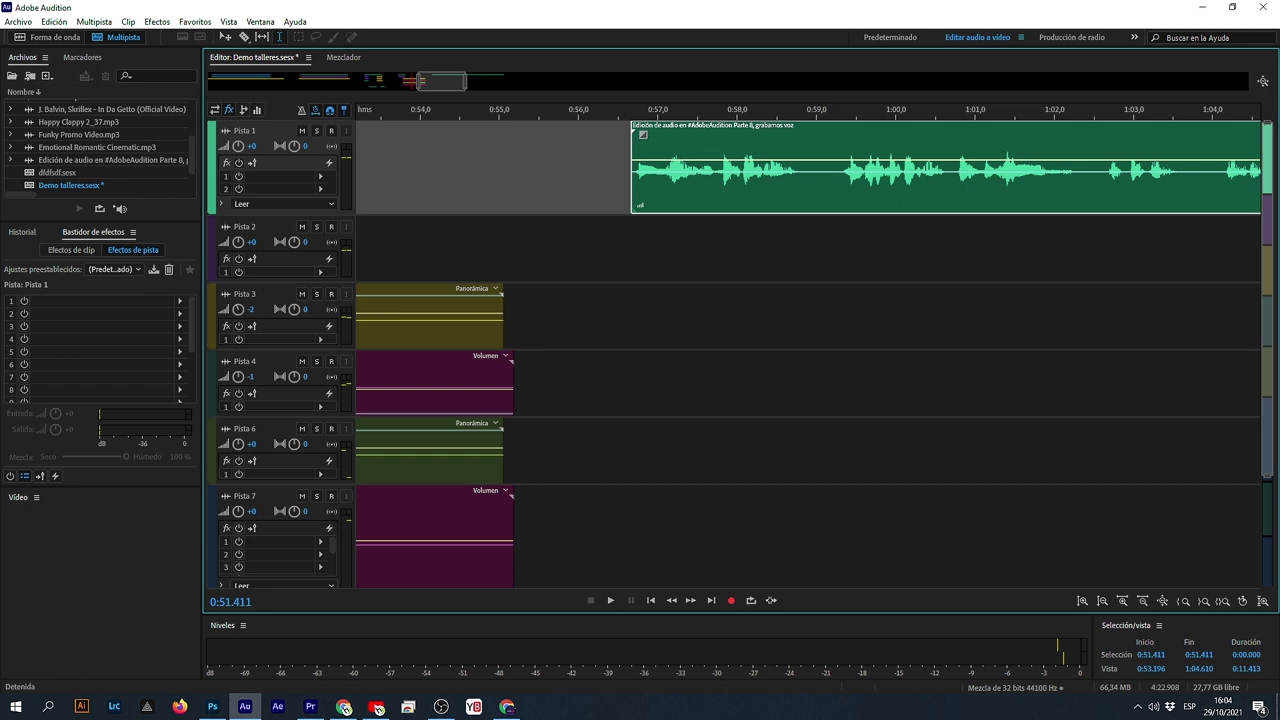
click(620, 274)
key(space)
scroll(646, 117, down, 3)
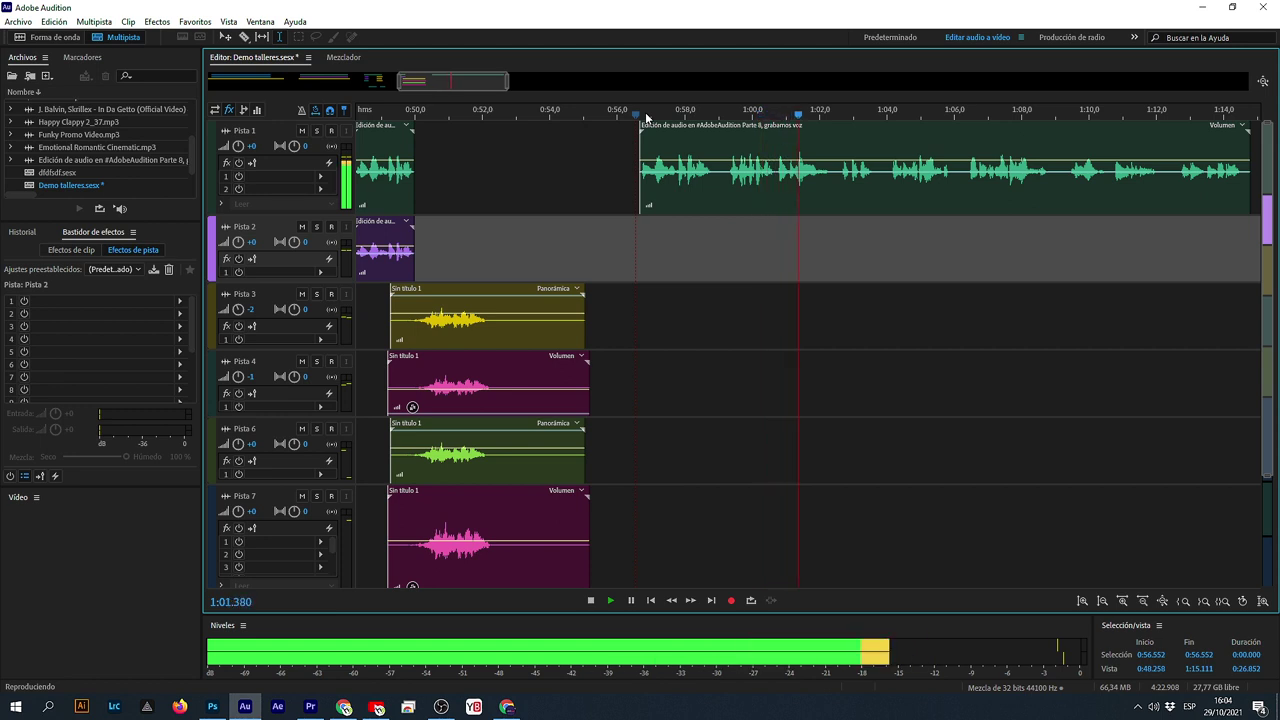
key(space)
scroll(800, 112, up, 5)
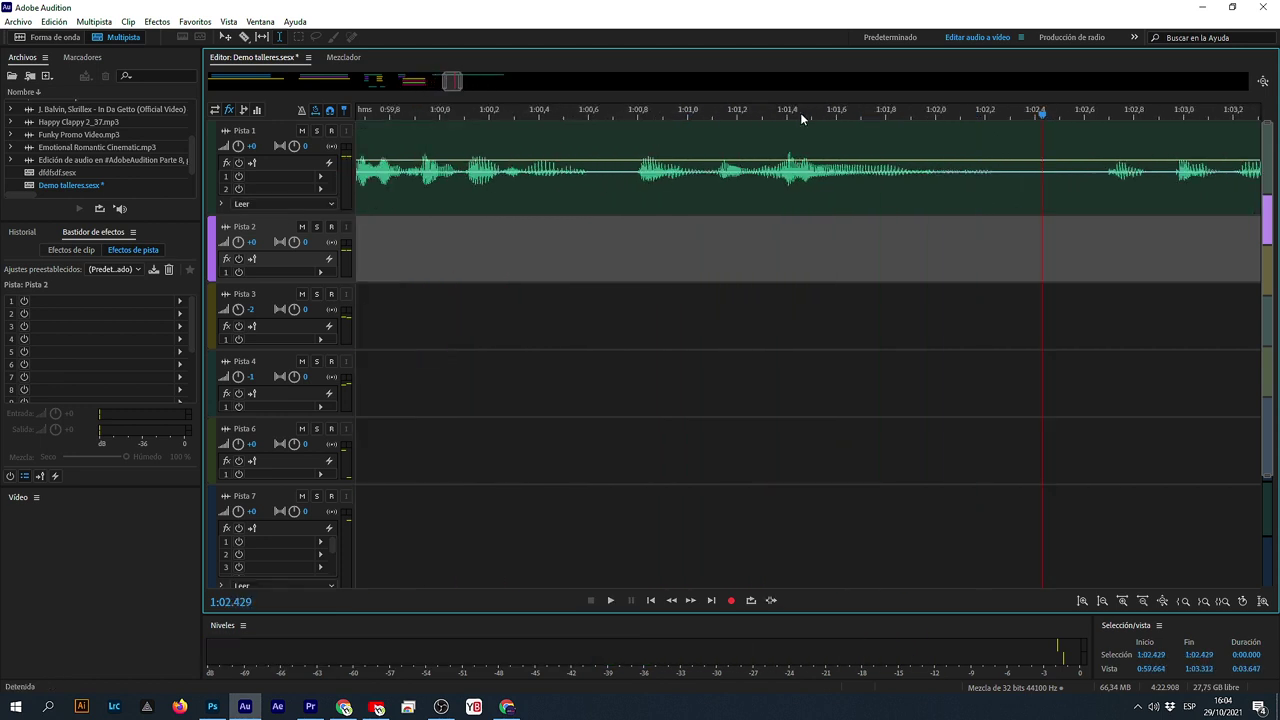
click(714, 190)
key(space)
key(space)
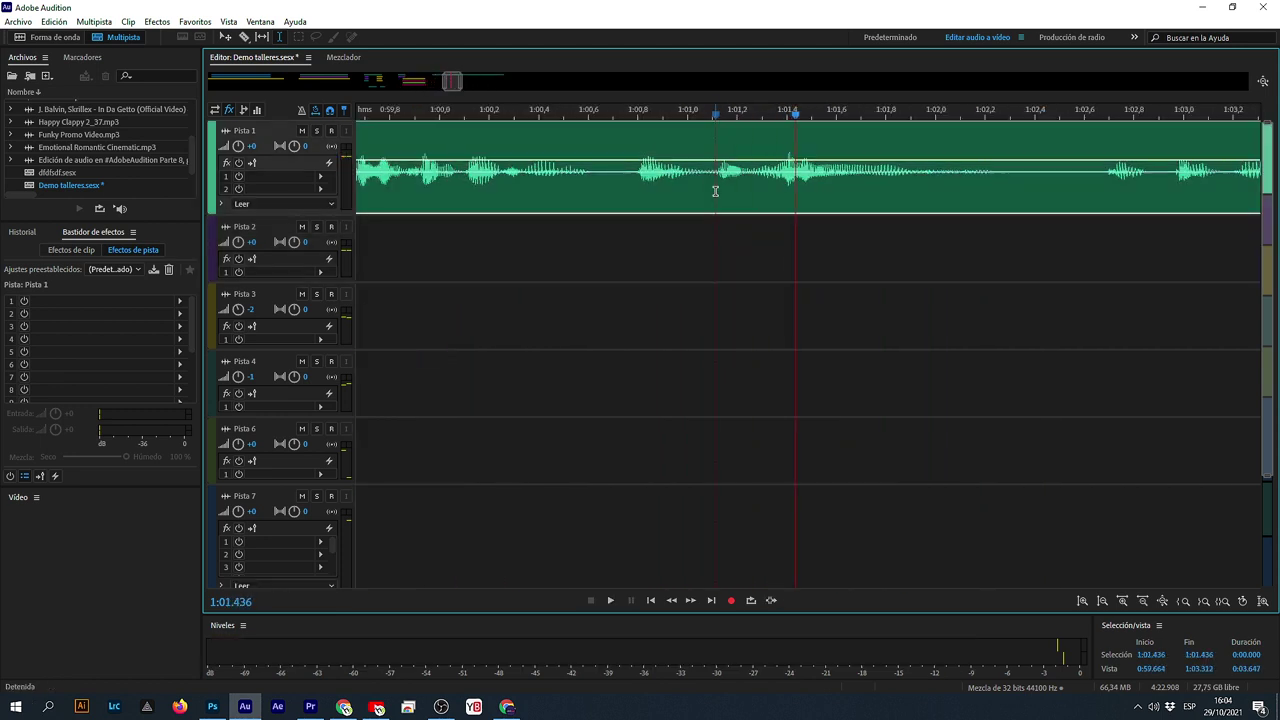
key(space)
- Try copying the Pista 1 fragment from 1:01.113 to 1:01.242 onto Pista 2 at 1:01.151, and undo the paste
drag(716, 190, 747, 233)
key(space)
key(space)
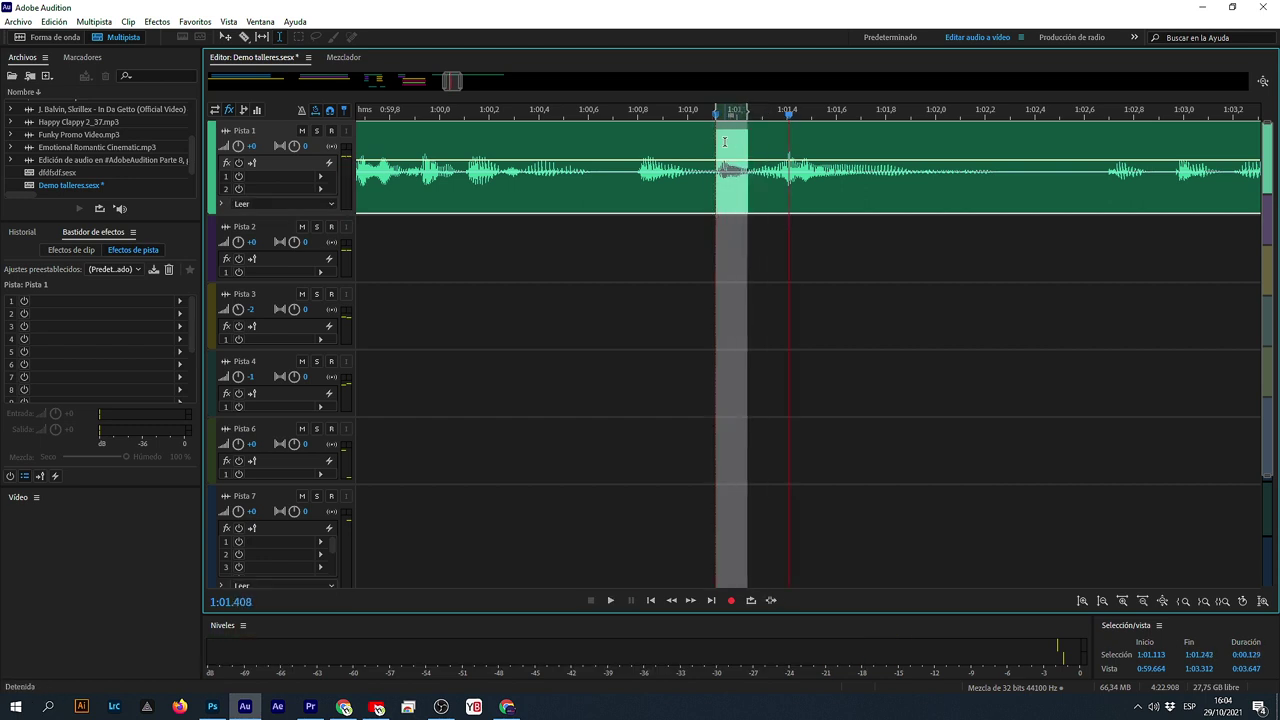
click(726, 262)
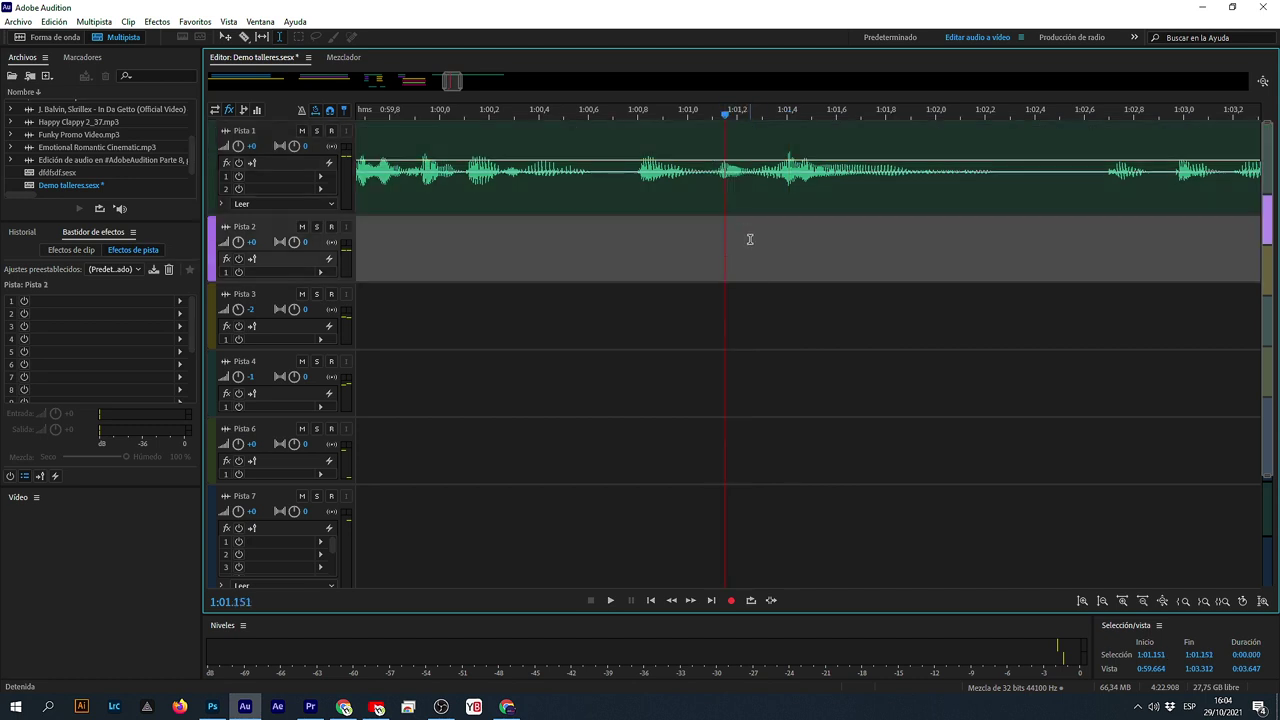
key(ctrl+v)
scroll(743, 110, up, 3)
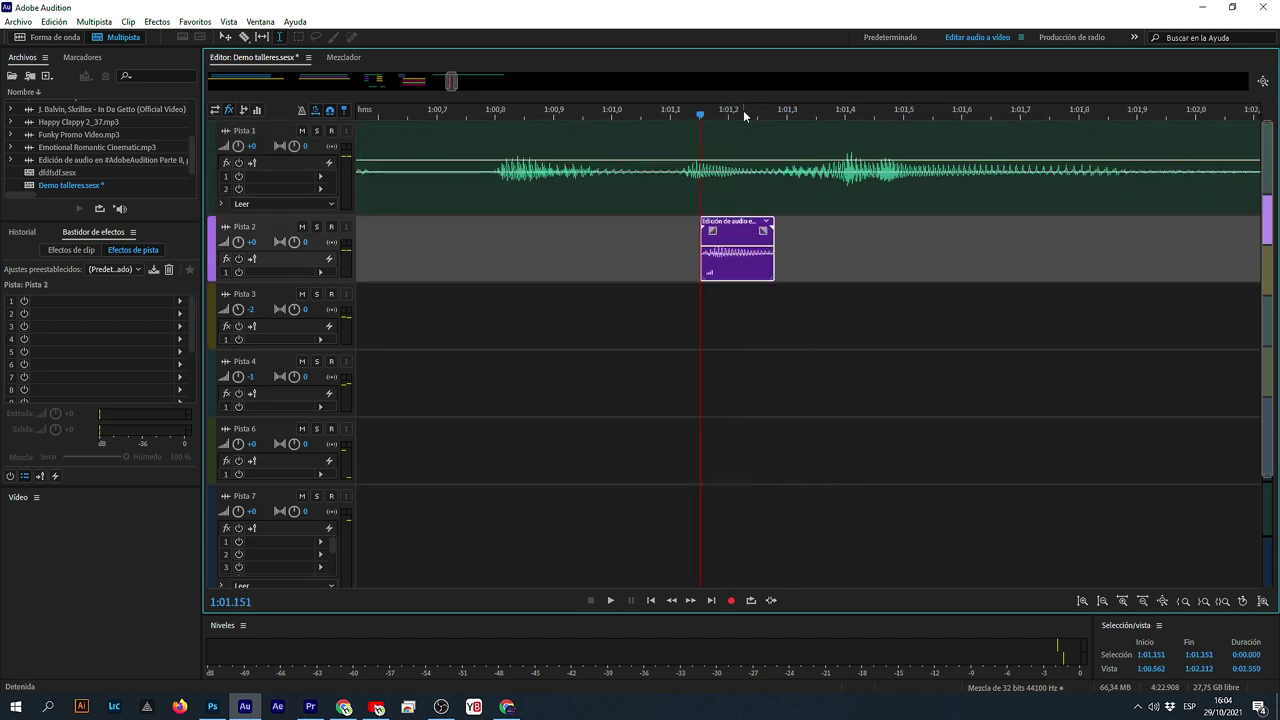
key(ctrl+z)
- Split the Pista 1 voice clip at about 1:01.112 and 1:01.255 to isolate the short syllable
drag(677, 175, 761, 203)
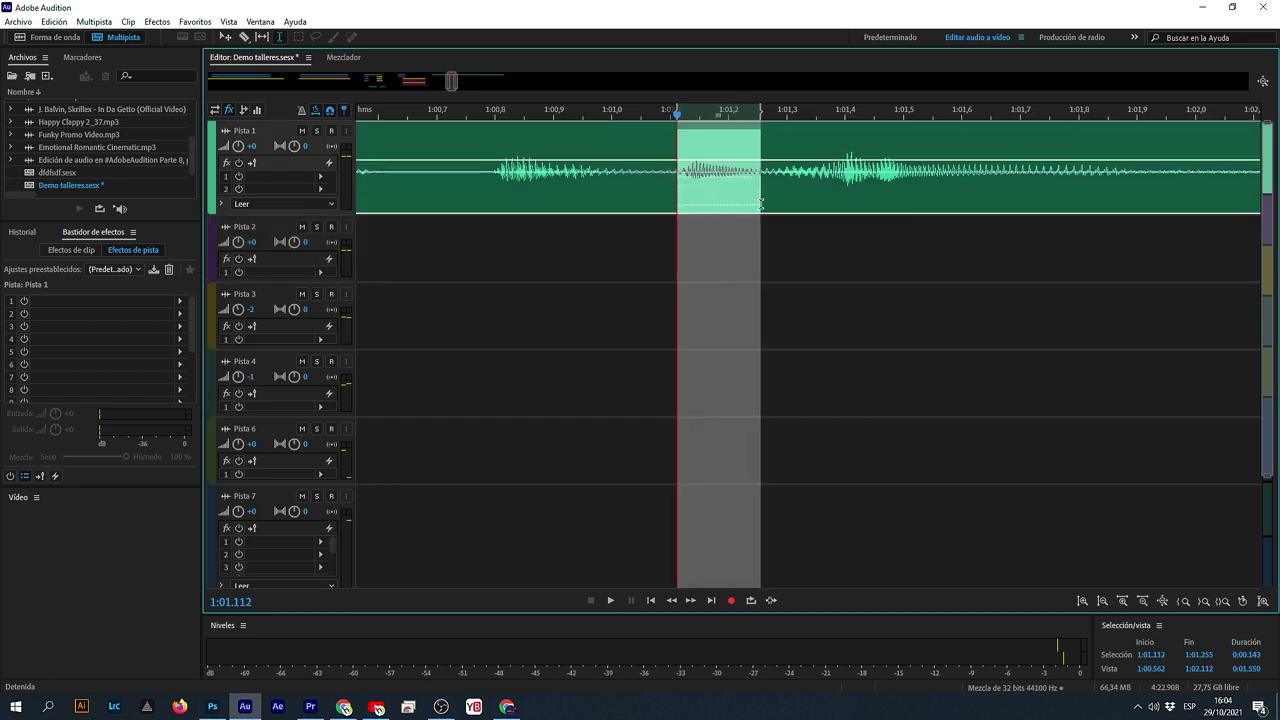
click(244, 37)
click(762, 186)
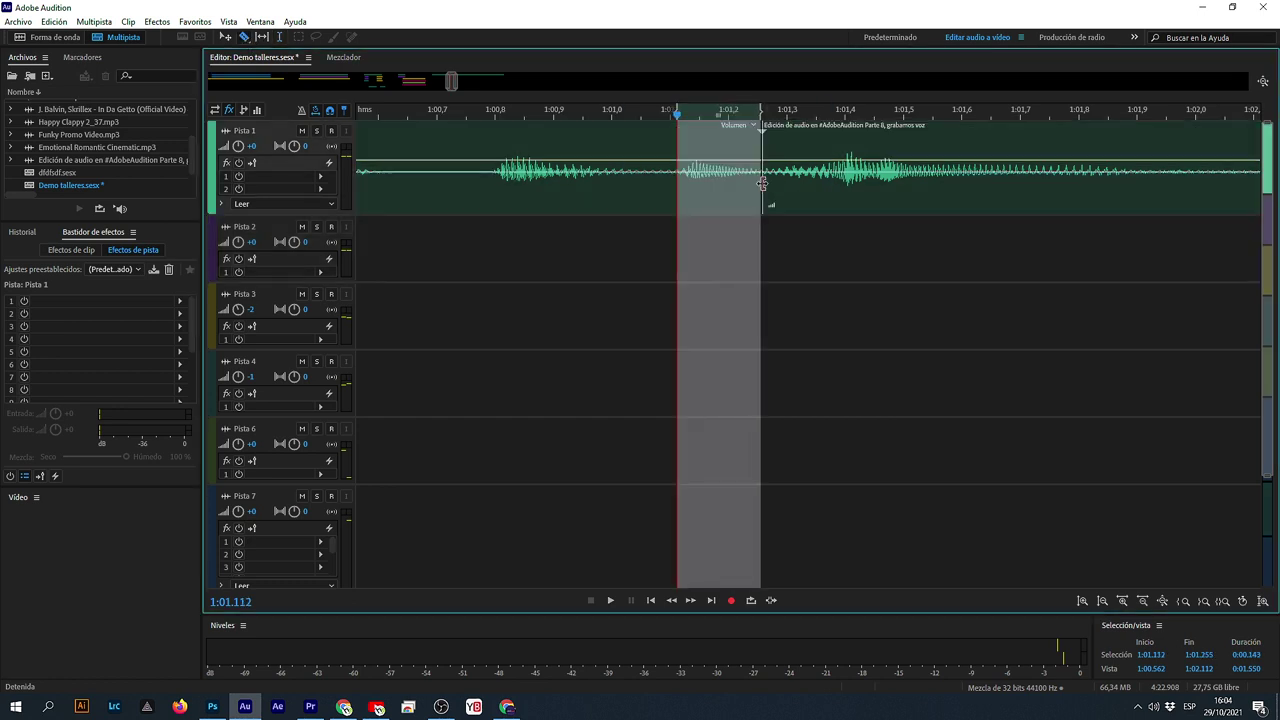
click(679, 180)
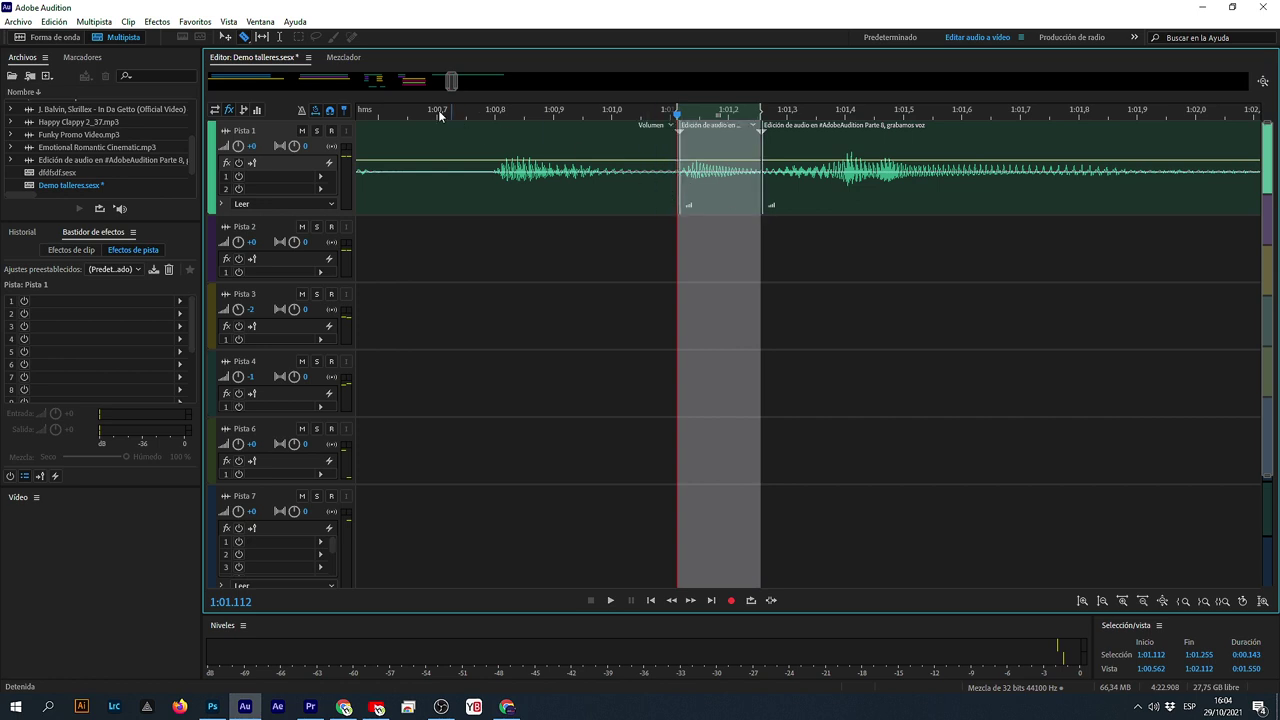
- Move the Pista 1 clip after the isolated syllable about 0.6 s later and select the syllable clip
click(616, 286)
drag(800, 135, 1141, 143)
click(680, 127)
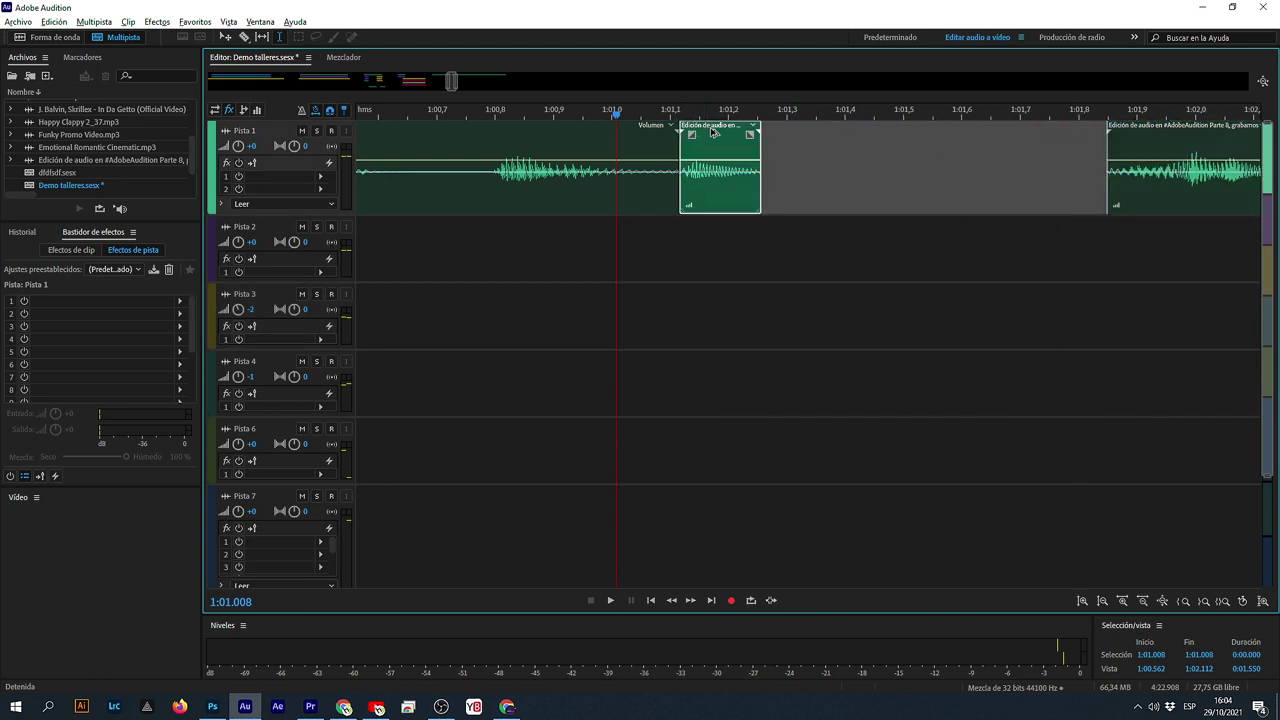
- Duplicate the isolated syllable clip three times end to end, alternating Pista 2, Pista 1 and Pista 2, and play from 1:01.048
drag(707, 152, 873, 189)
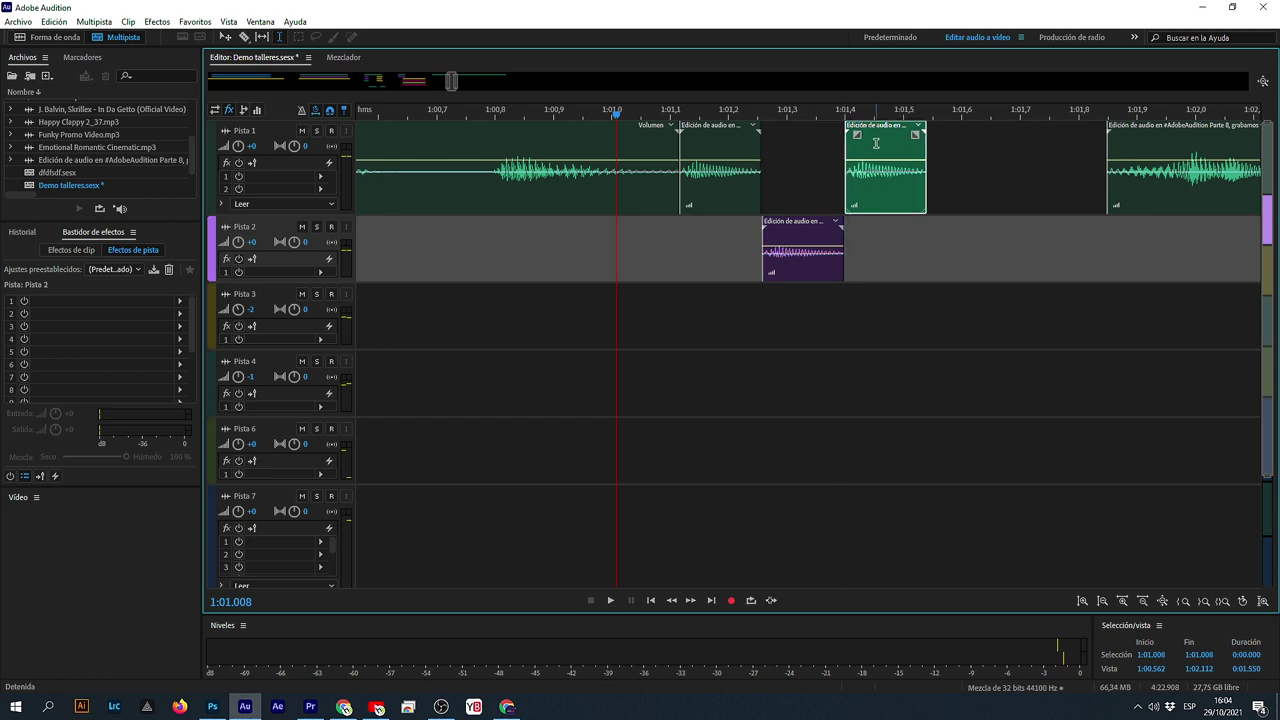
drag(871, 130, 955, 253)
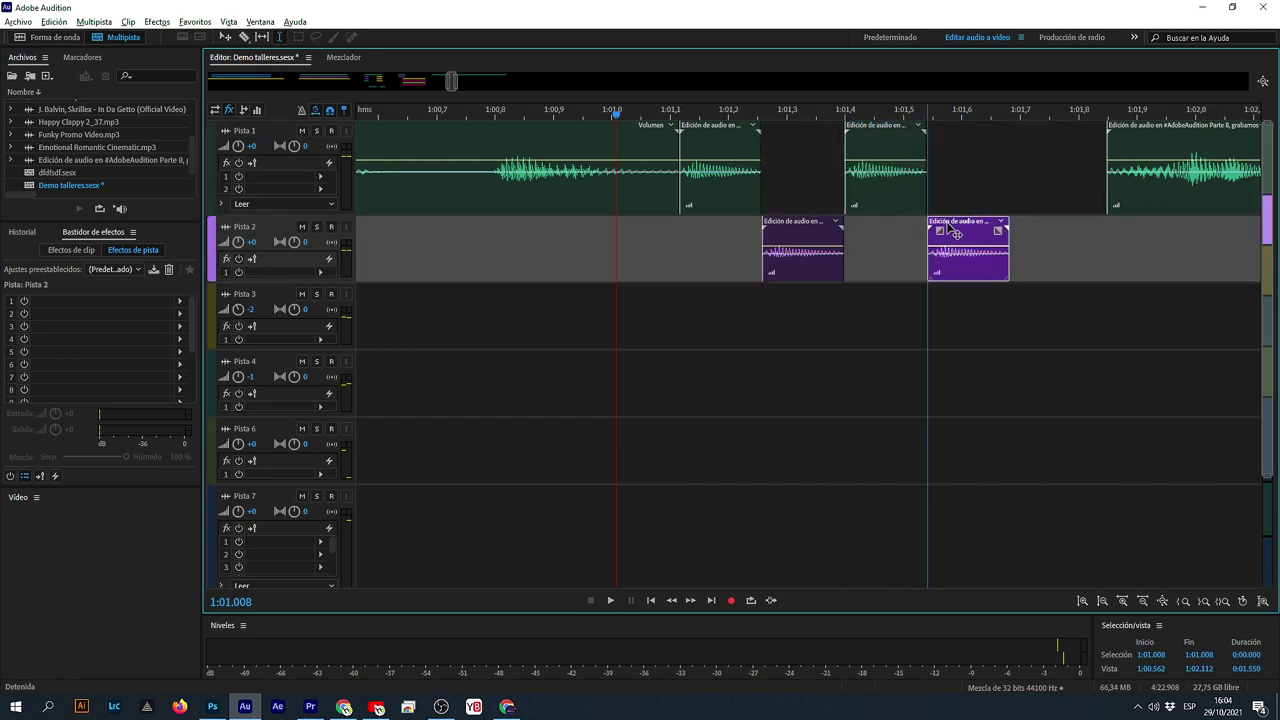
click(640, 326)
key(space)
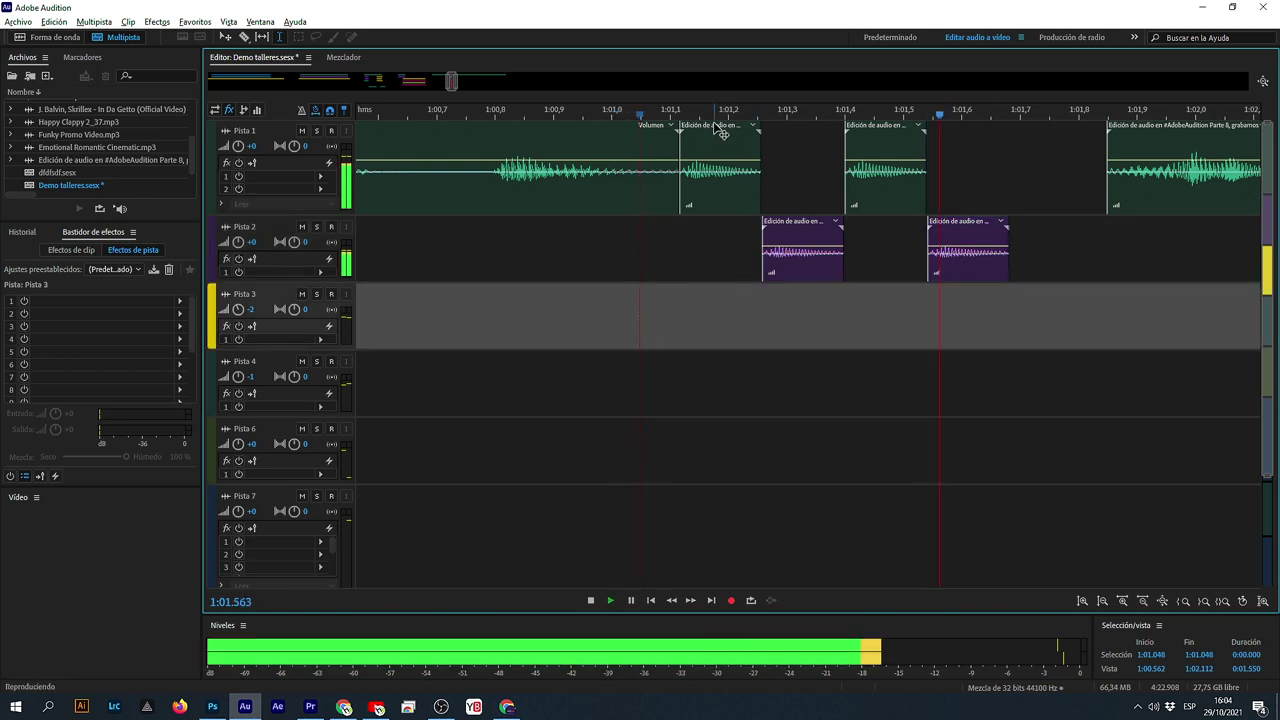
key(space)
- Move the following Pista 1 voice clip back against the end of the last syllable copy and play from about 1:00.75
scroll(718, 111, down, 3)
scroll(838, 116, up, 5)
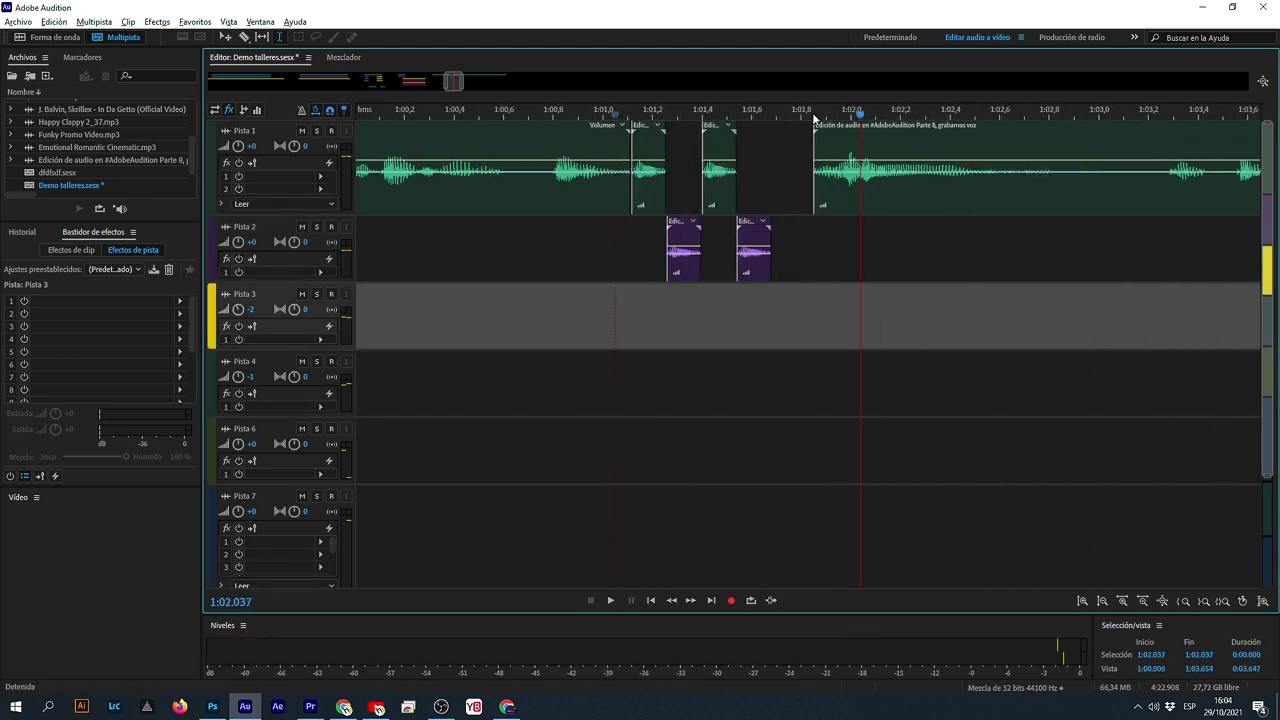
drag(851, 120, 724, 152)
scroll(711, 117, down, 5)
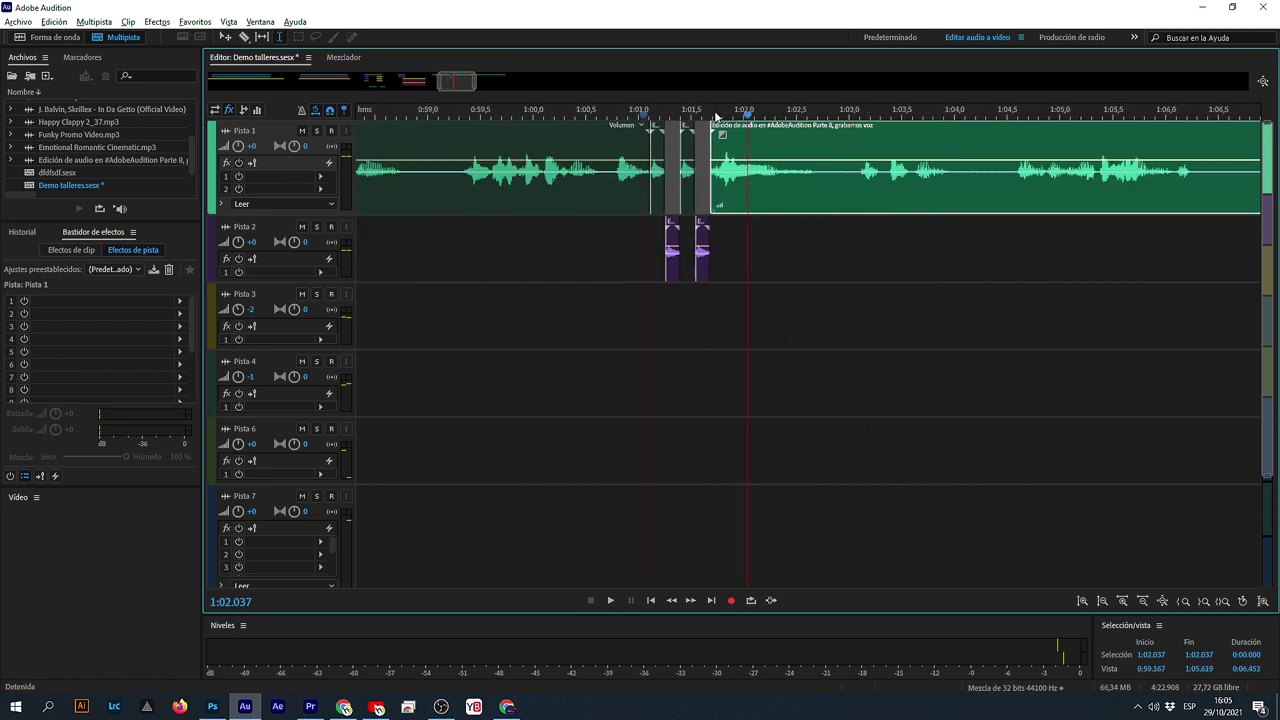
click(611, 318)
key(space)
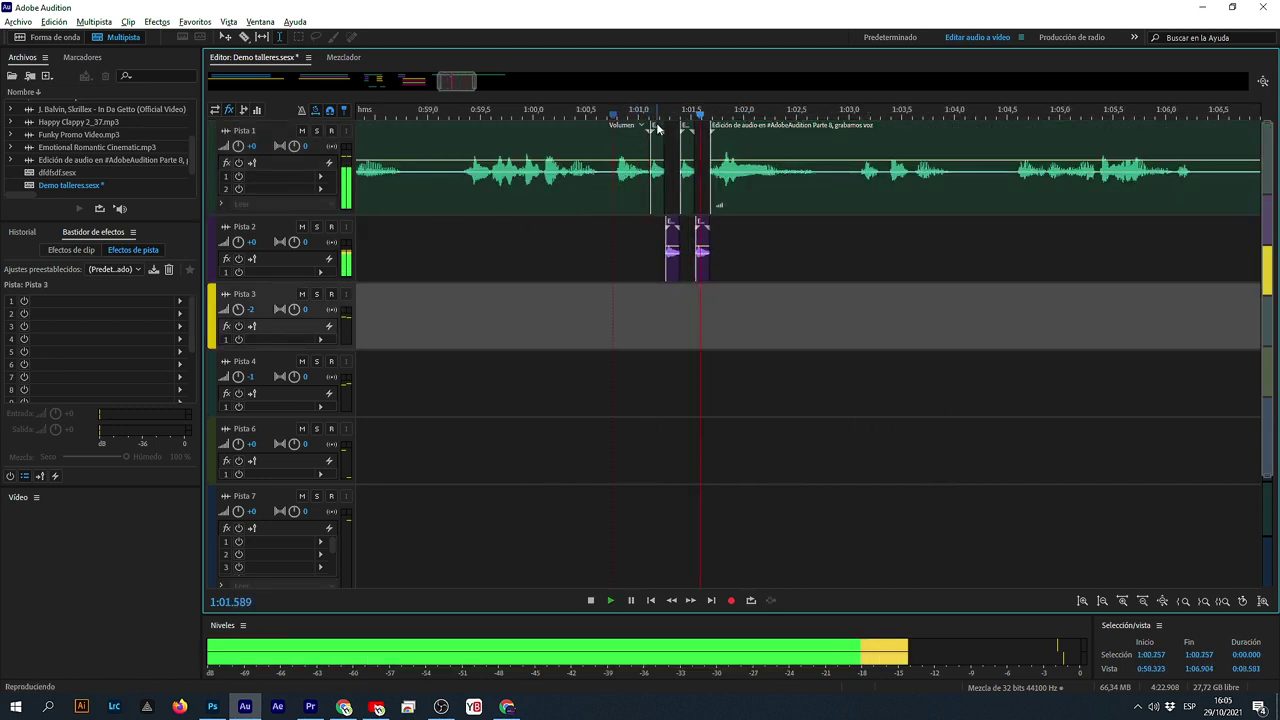
key(space)
- Pan the two Pista 1 syllable clips fully right (R100) and the two Pista 2 syllable clips to the left
scroll(667, 112, up, 7)
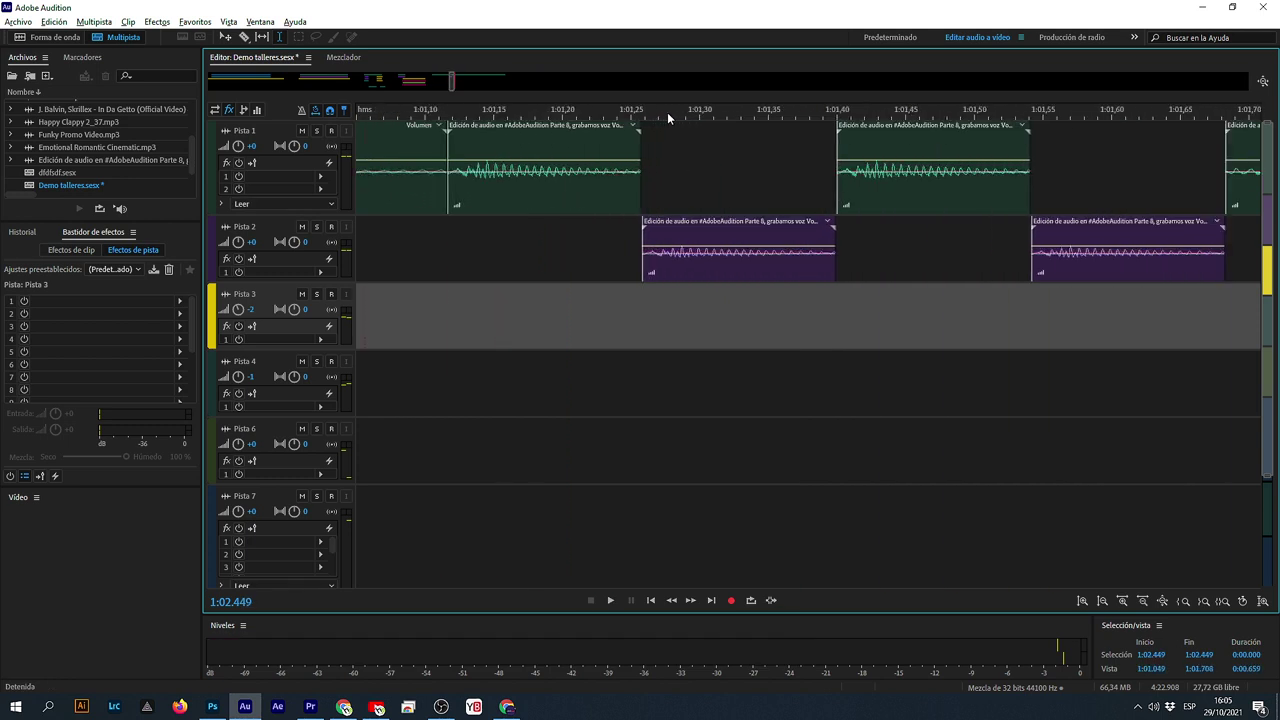
scroll(667, 112, down, 1)
click(562, 175)
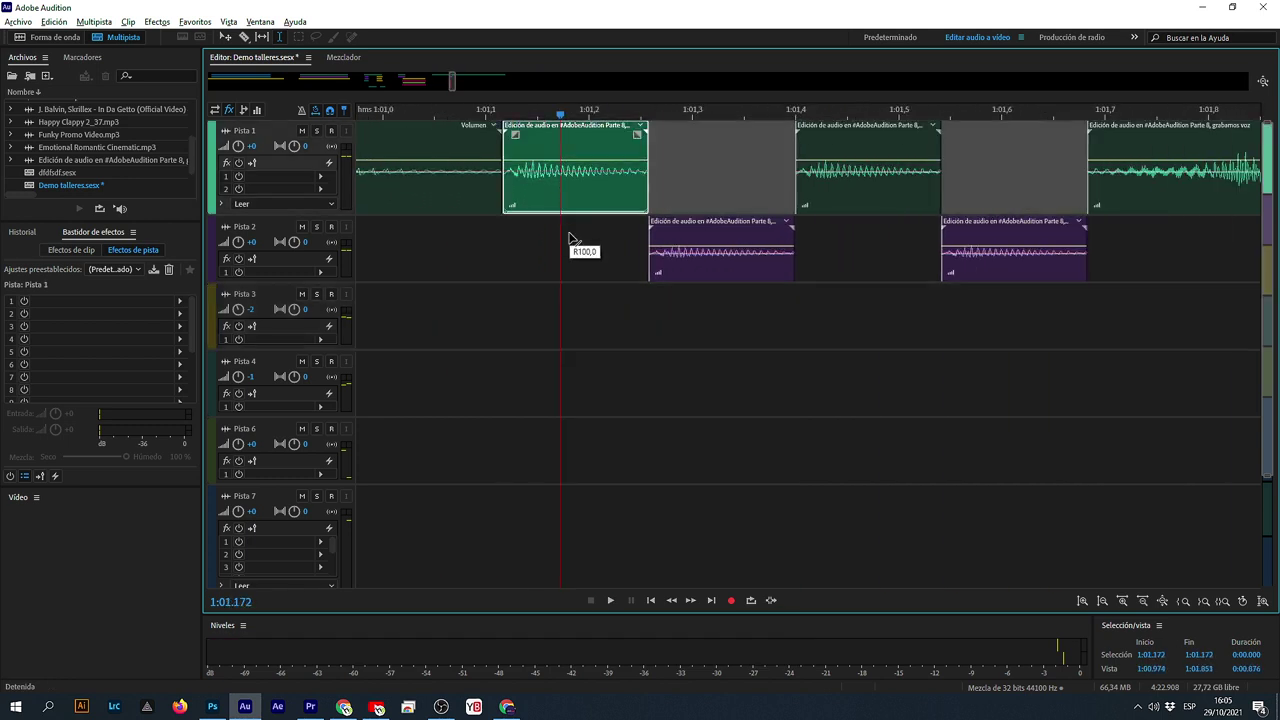
click(673, 256)
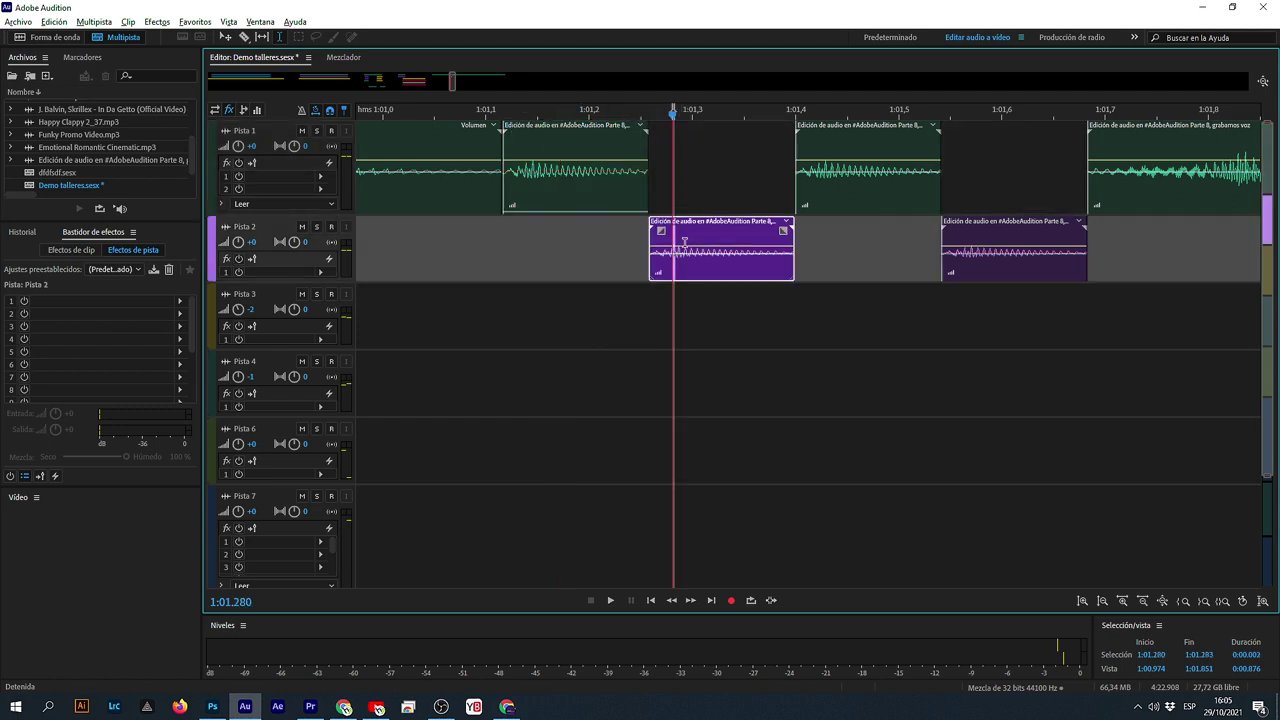
click(854, 175)
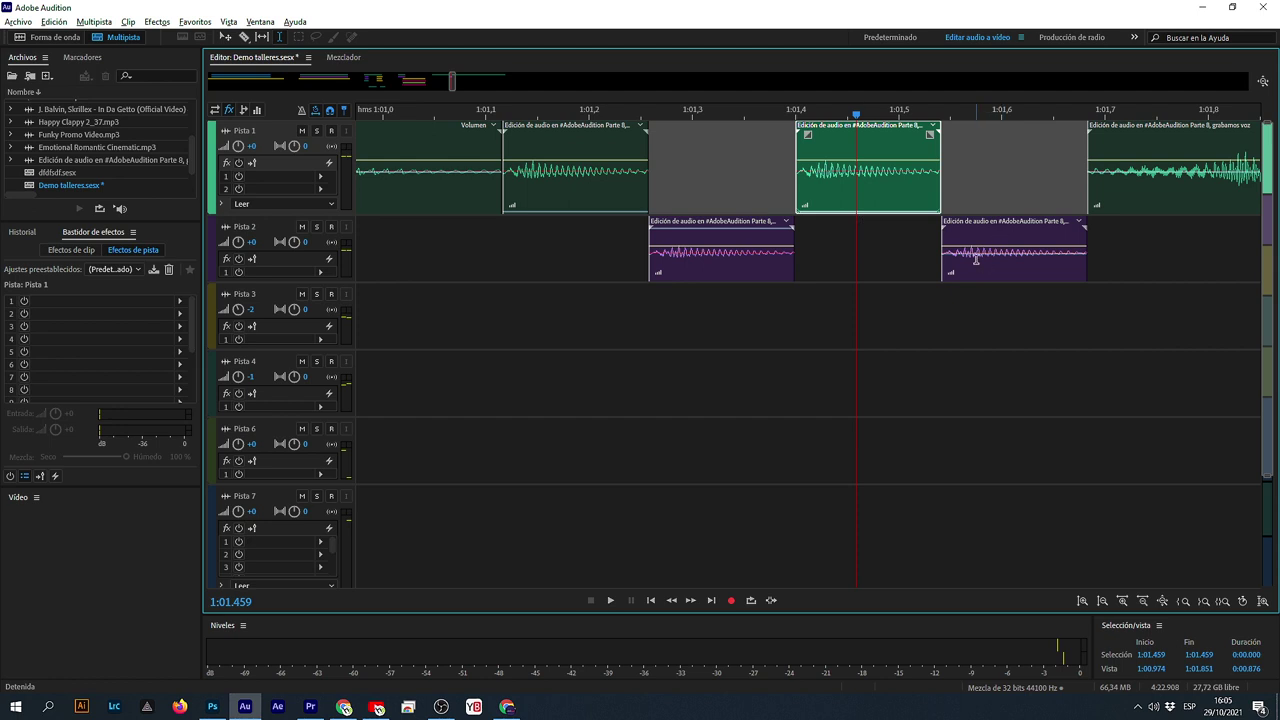
drag(976, 259, 983, 259)
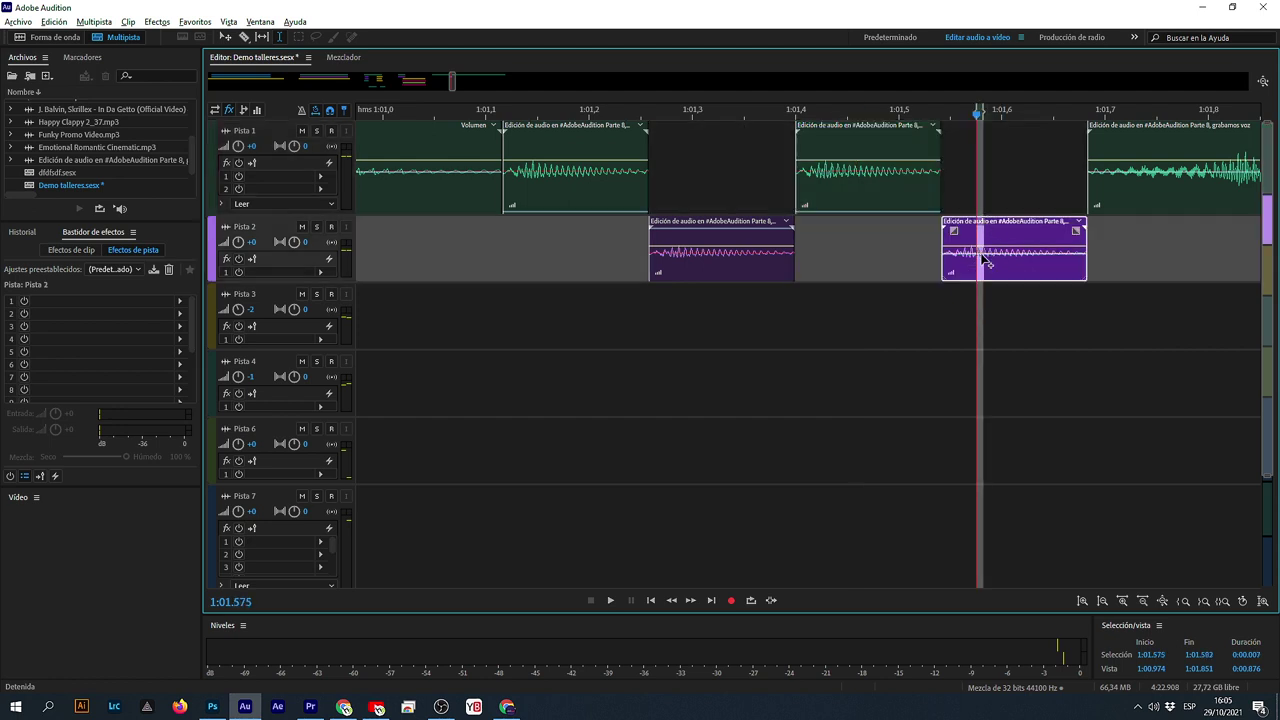
- Play the panned syllable clips from 1:01.041
click(951, 321)
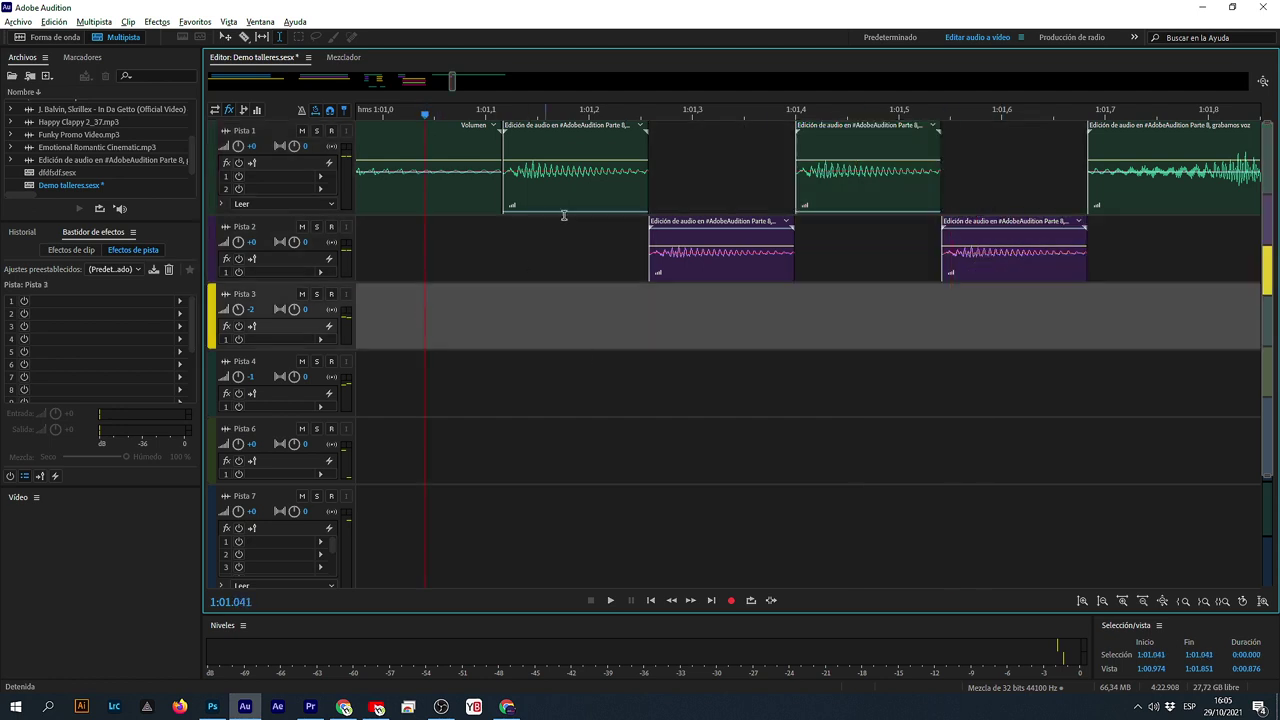
key(space)
key(space)
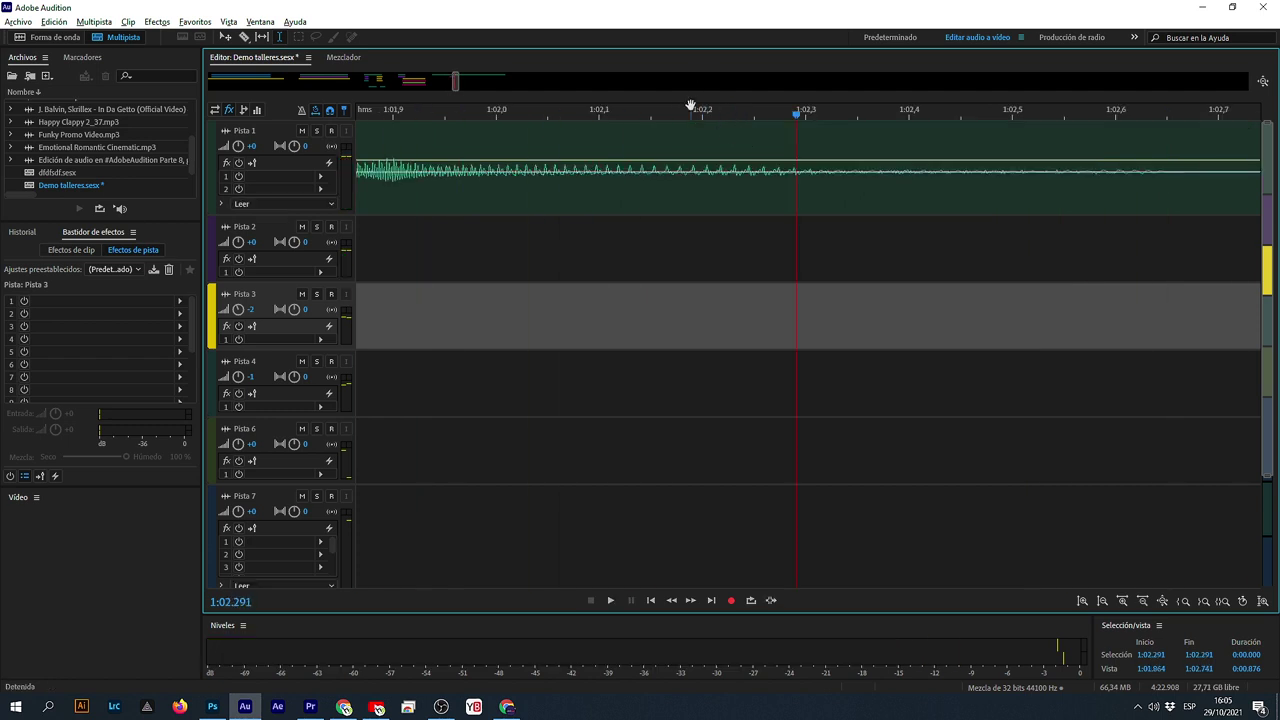
scroll(693, 106, down, 5)
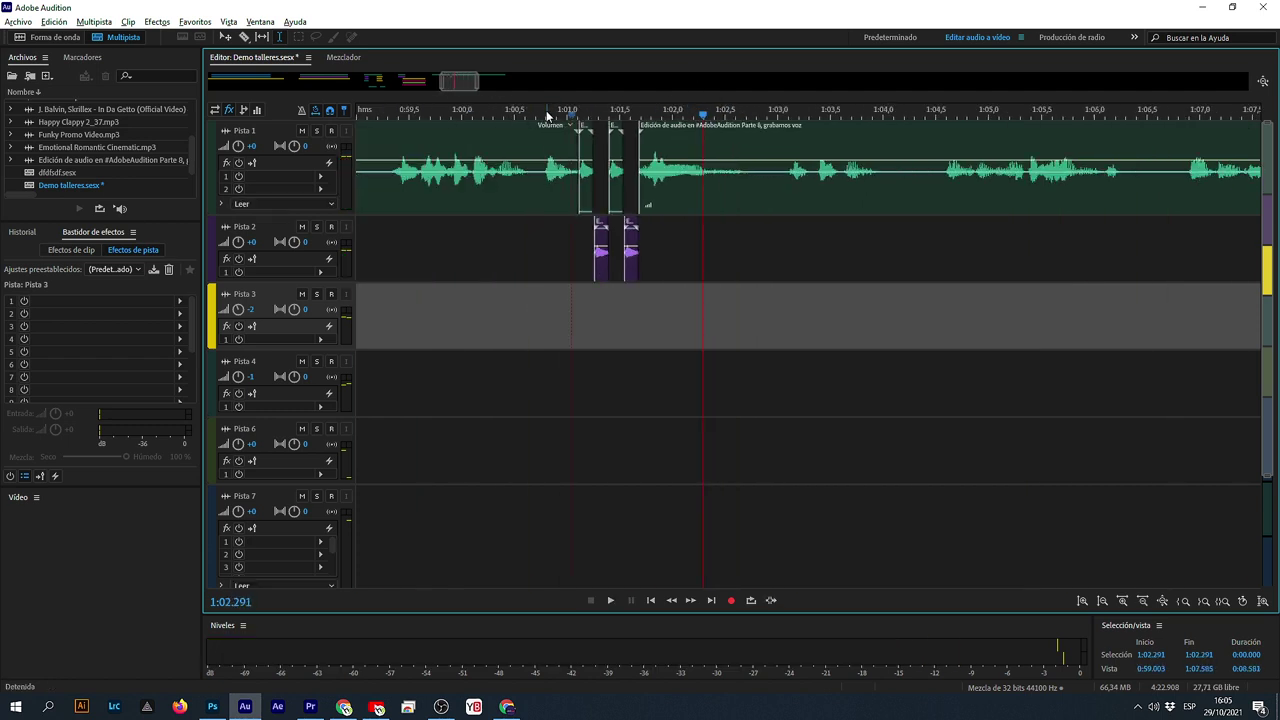
scroll(547, 116, down, 4)
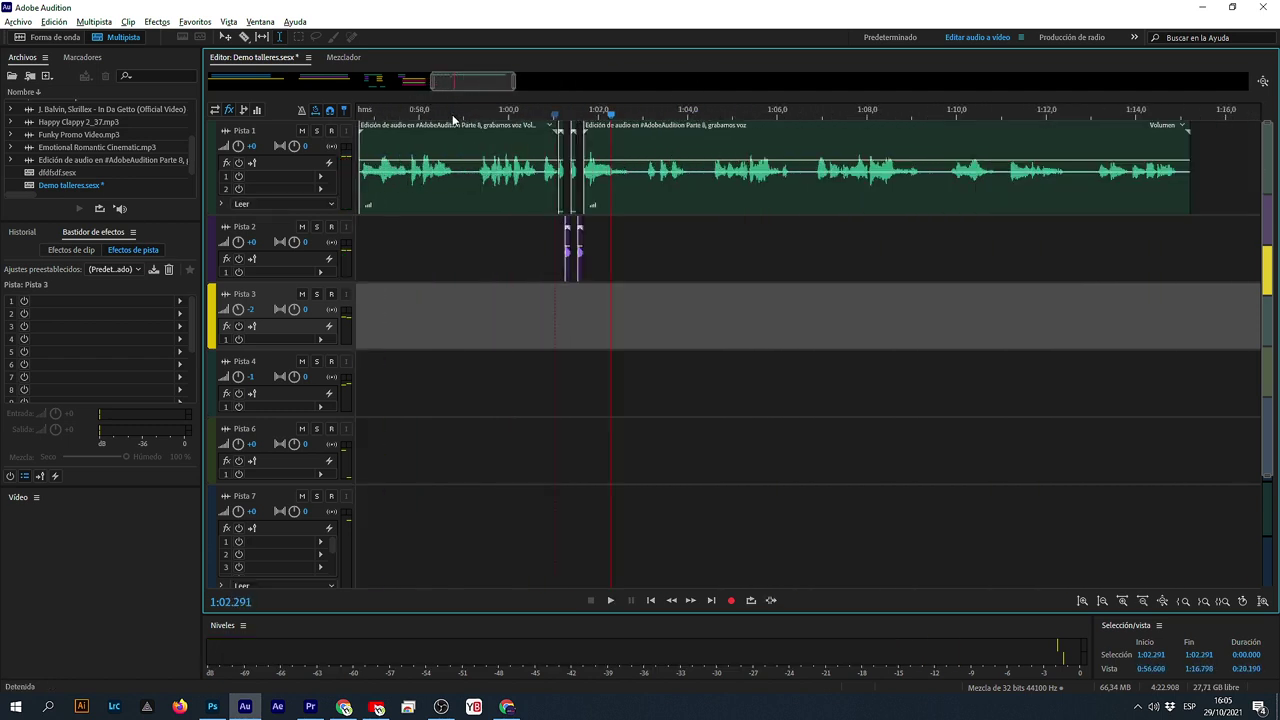
- Play from 0:59.277 and cut the short Pista 1 stretch from about 1:00.61 to 1:00.72 before the stuttered word
scroll(455, 117, up, 4)
click(504, 241)
key(space)
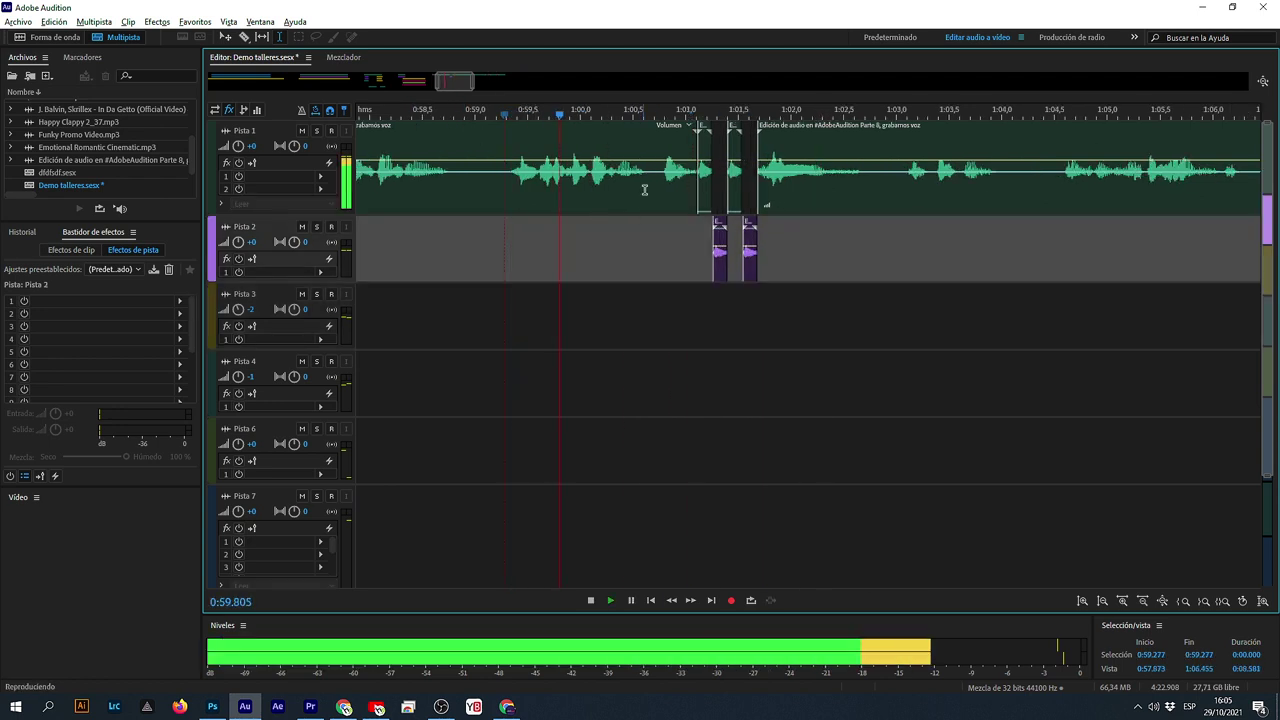
key(space)
drag(645, 210, 657, 213)
key(Delete)
click(643, 193)
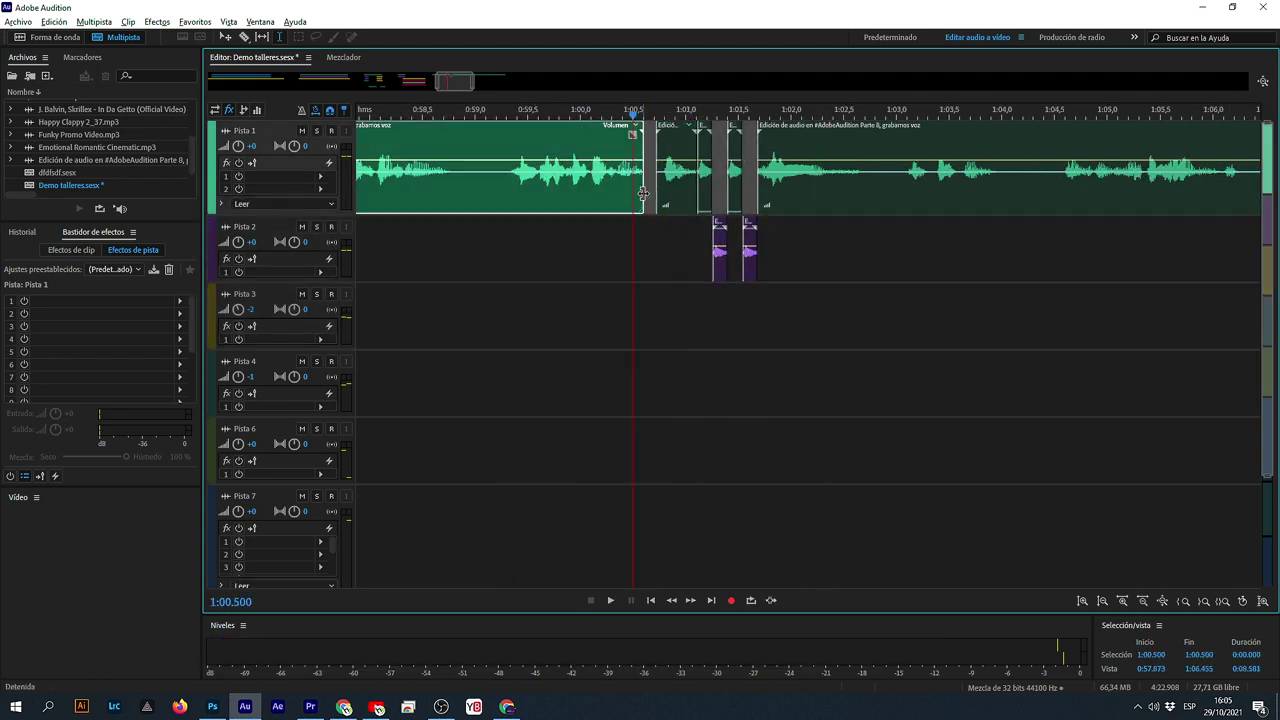
click(687, 205)
scroll(712, 104, up, 3)
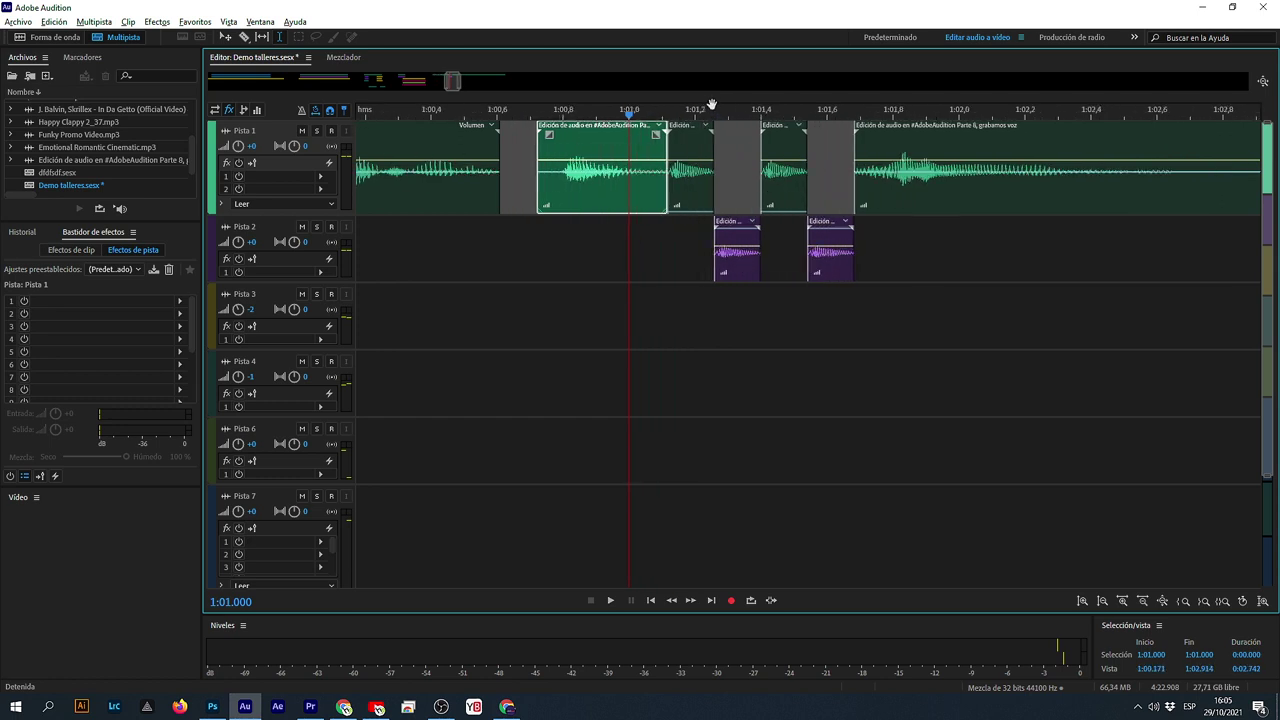
- Cut Pista 1 from about 1:02.82 to 1:03.00 after the stuttered word and select its clips on Pista 1 and Pista 2
drag(497, 251, 894, 281)
scroll(716, 115, down, 3)
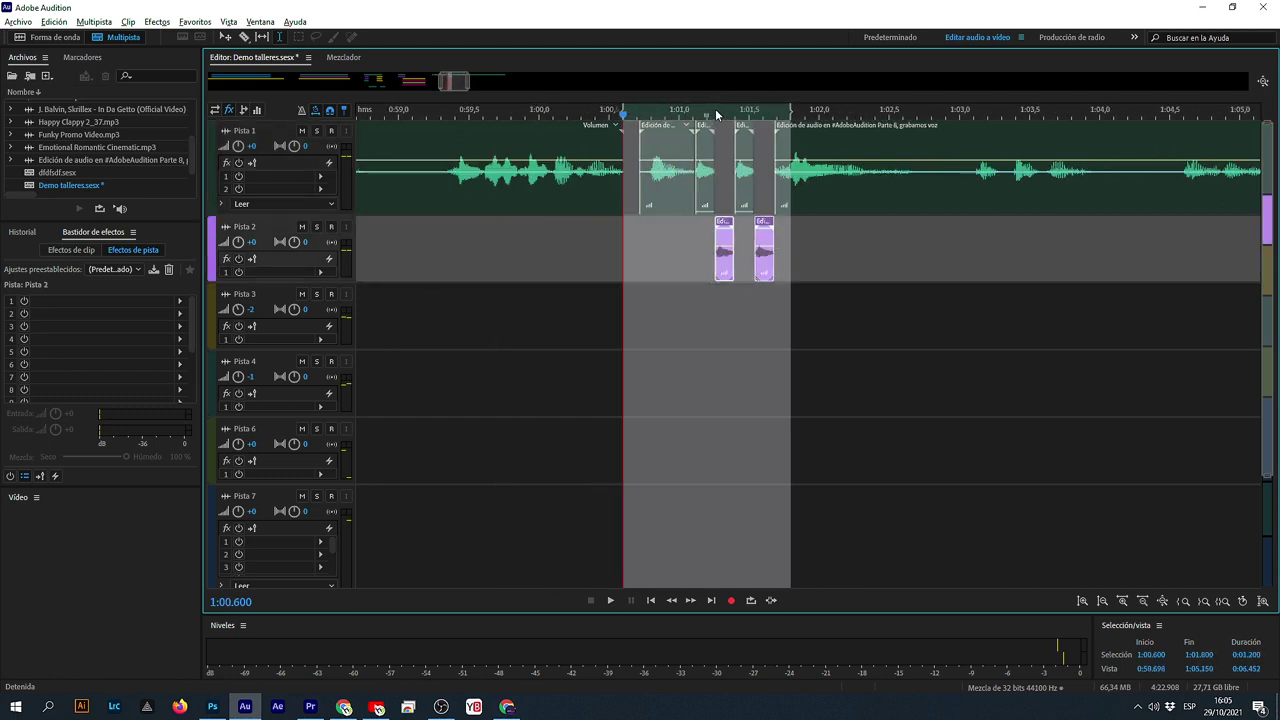
click(830, 240)
drag(882, 196, 658, 243)
- Duplicate the selected stuttered-word clips onto Pista 3 and Pista 4 at the same time position and play the layered result
scroll(665, 125, up, 5)
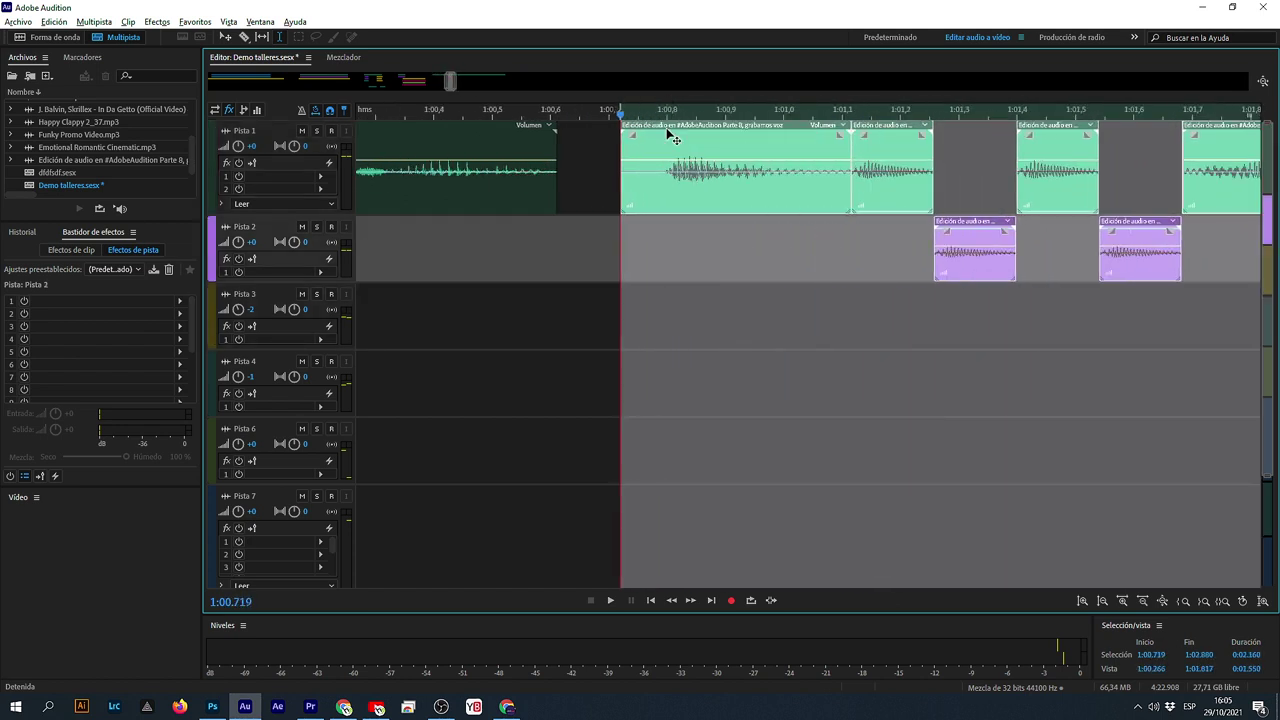
drag(669, 129, 670, 341)
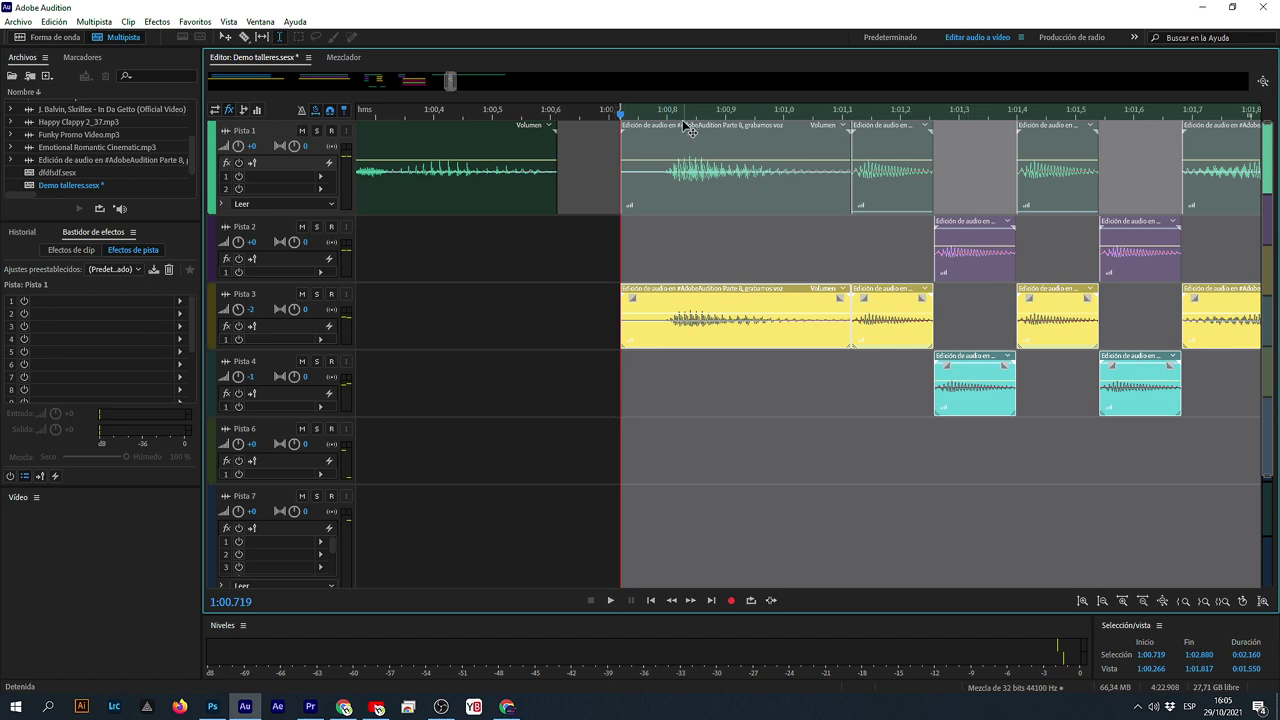
scroll(688, 128, down, 5)
key(space)
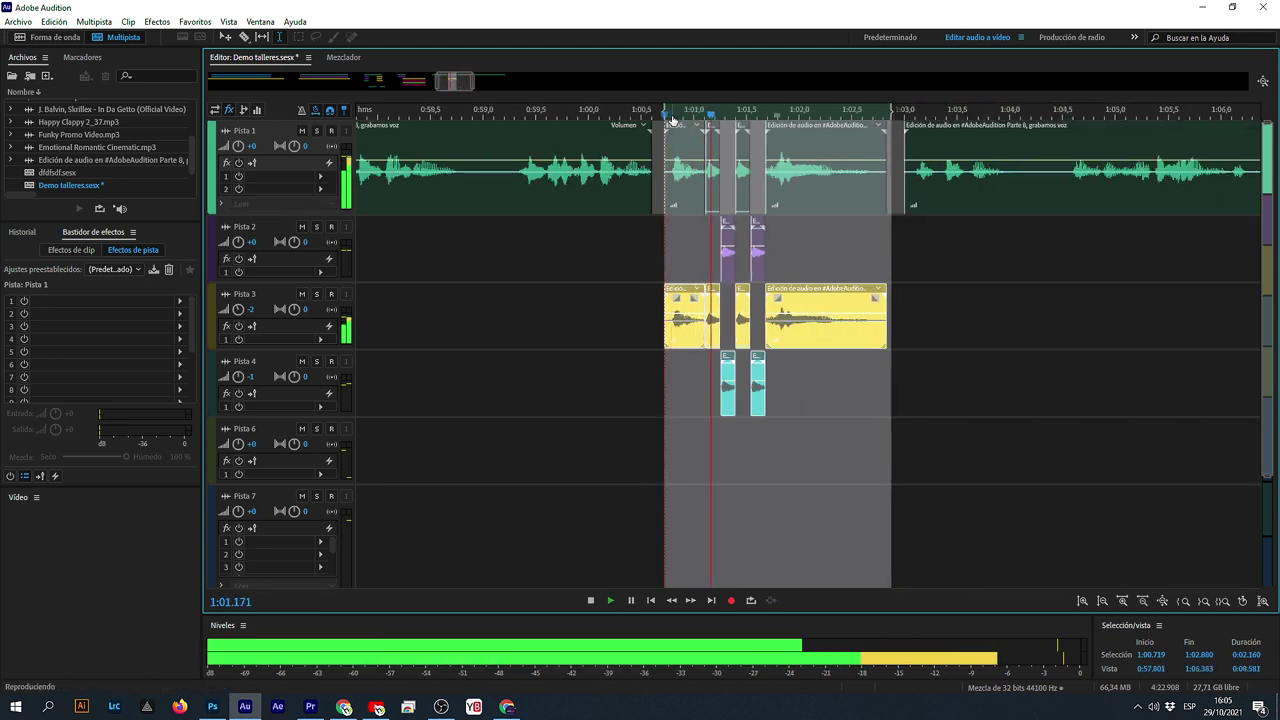
key(space)
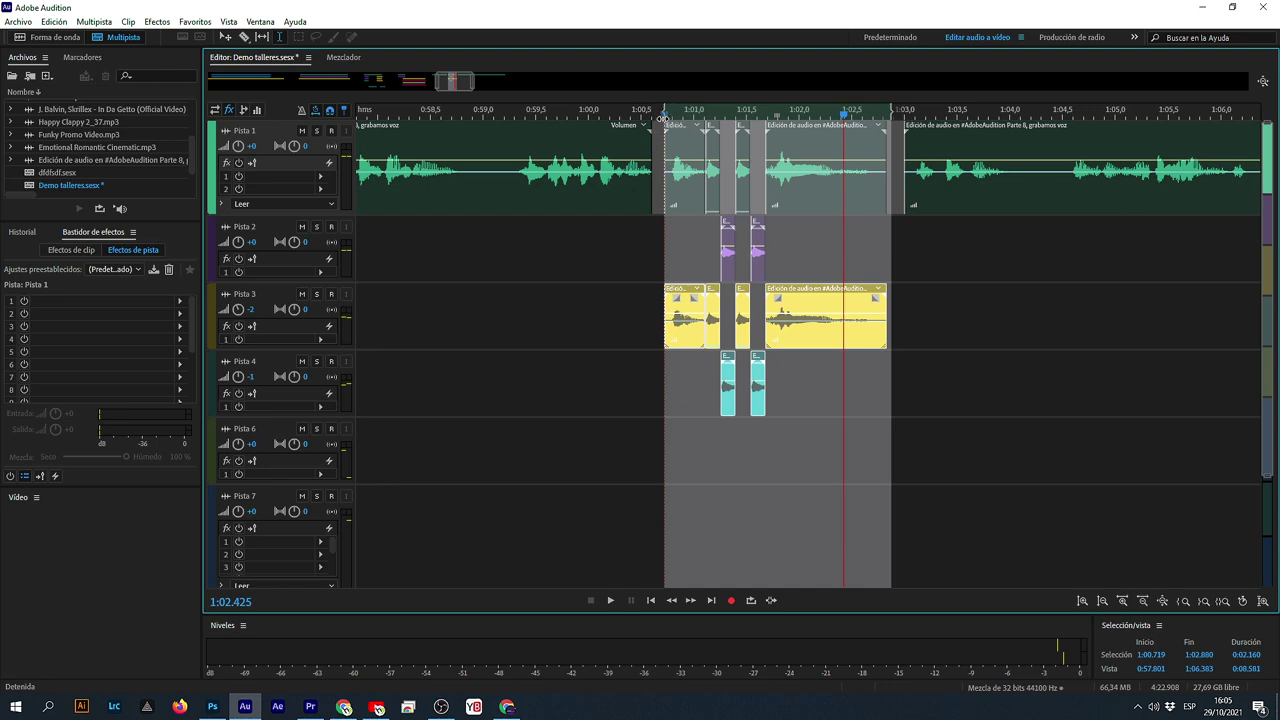
- Examine how the starts of the Pista 1 clip and its Pista 3 copy line up near 1:00.72, and play the selection
scroll(668, 117, up, 10)
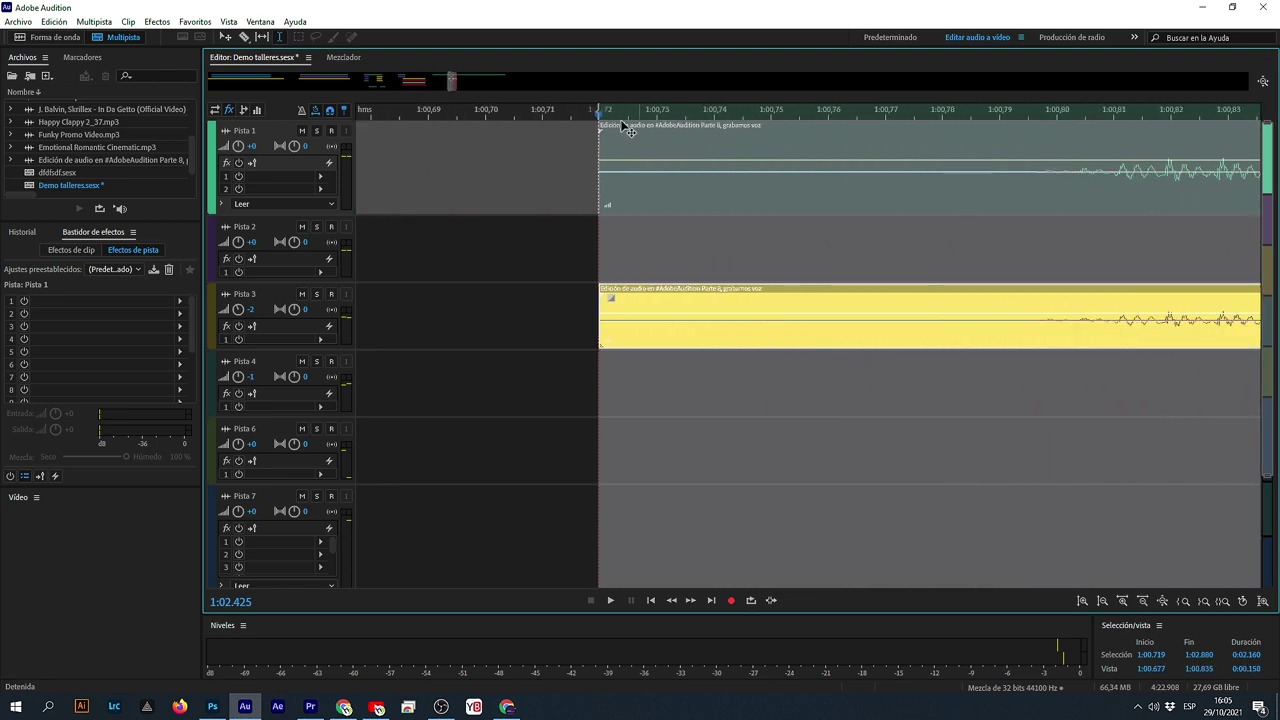
scroll(612, 128, up, 6)
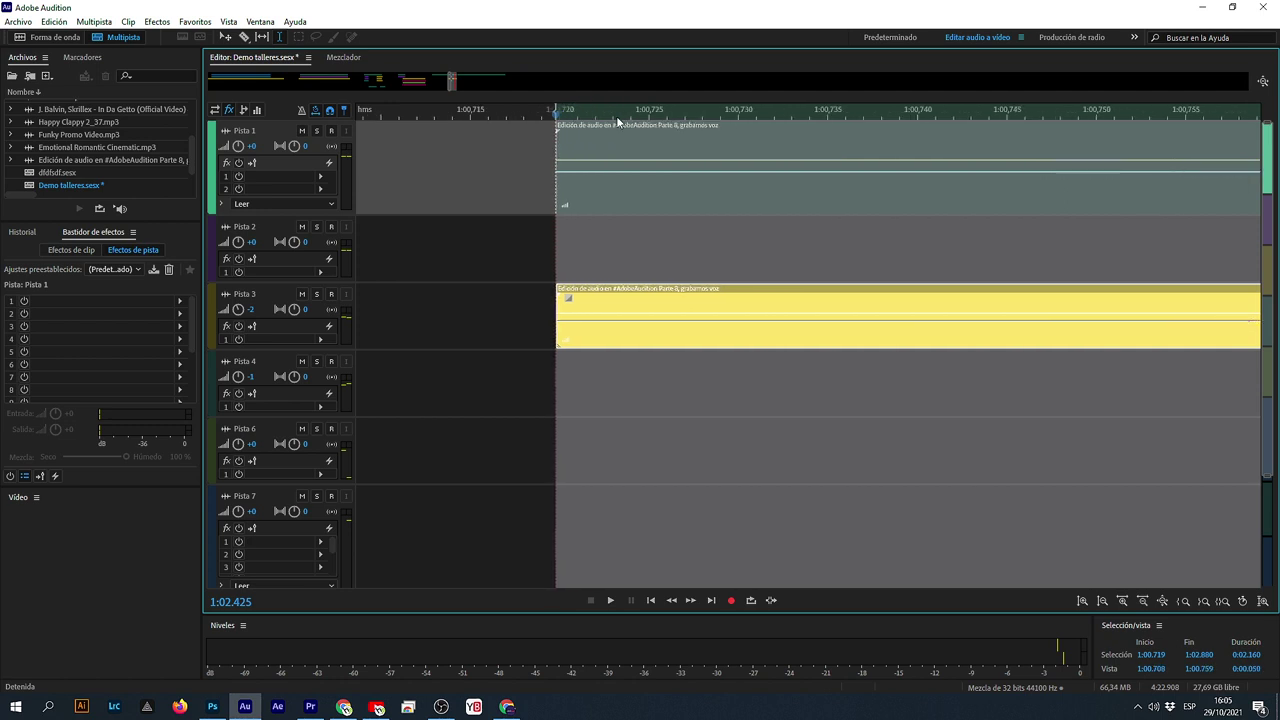
scroll(410, 114, up, 7)
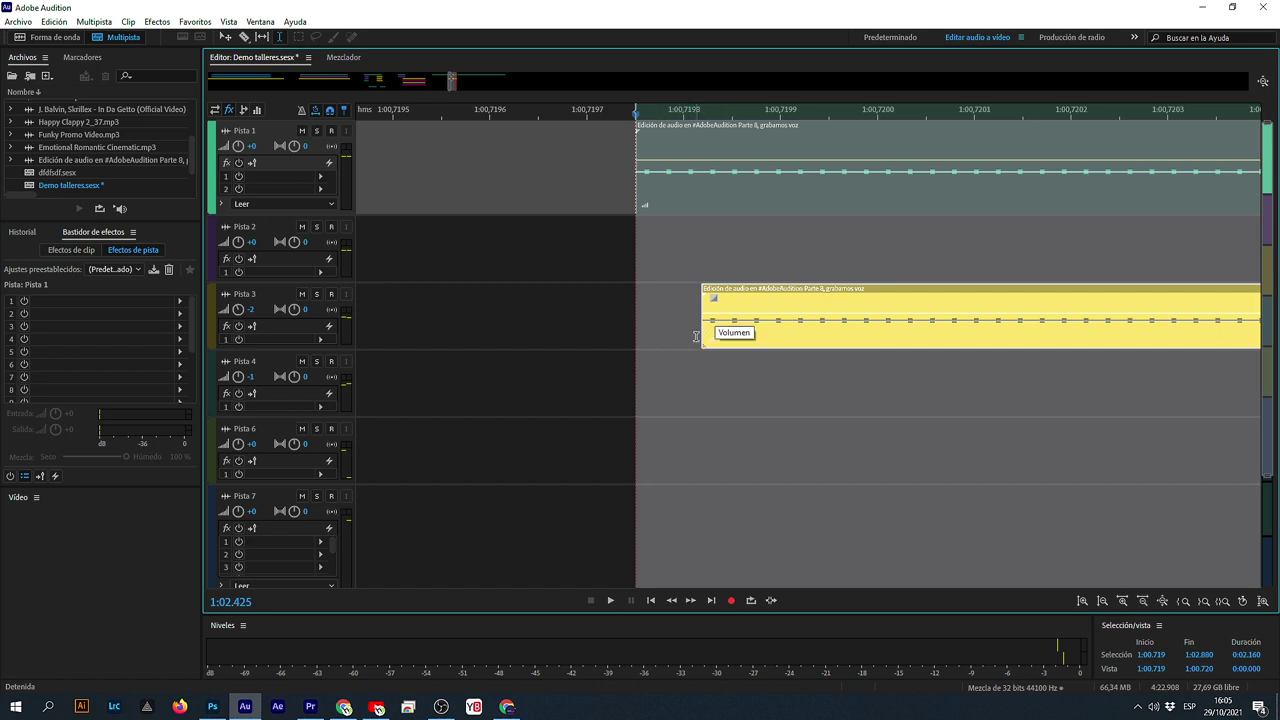
scroll(689, 115, down, 3)
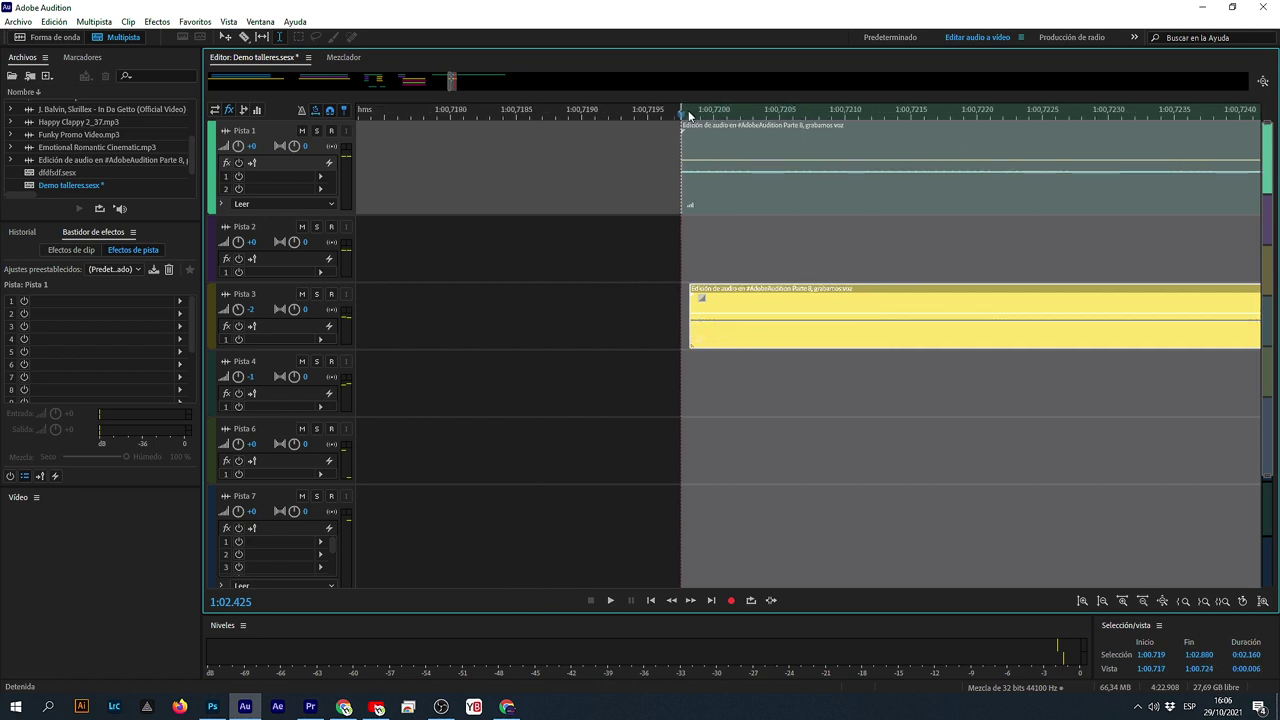
key(space)
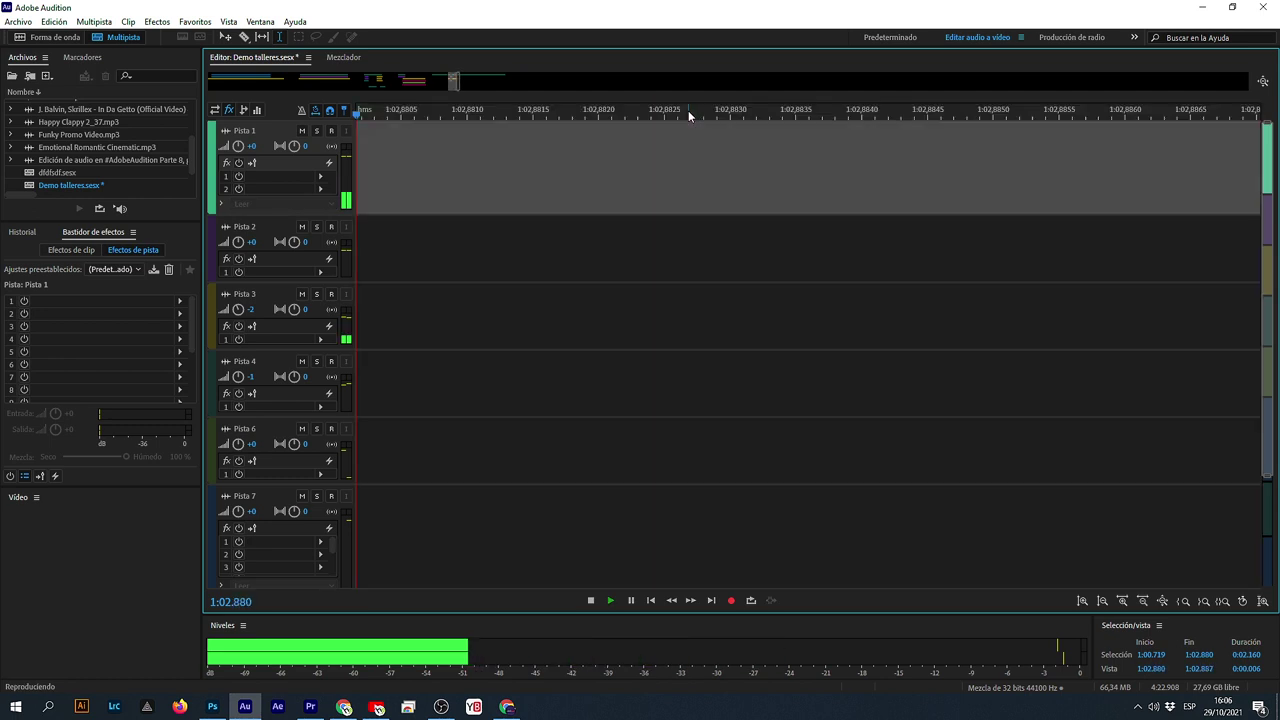
key(space)
- Replay the layered stuttered word from about 1:00.77 across the four tracks
scroll(695, 108, down, 15)
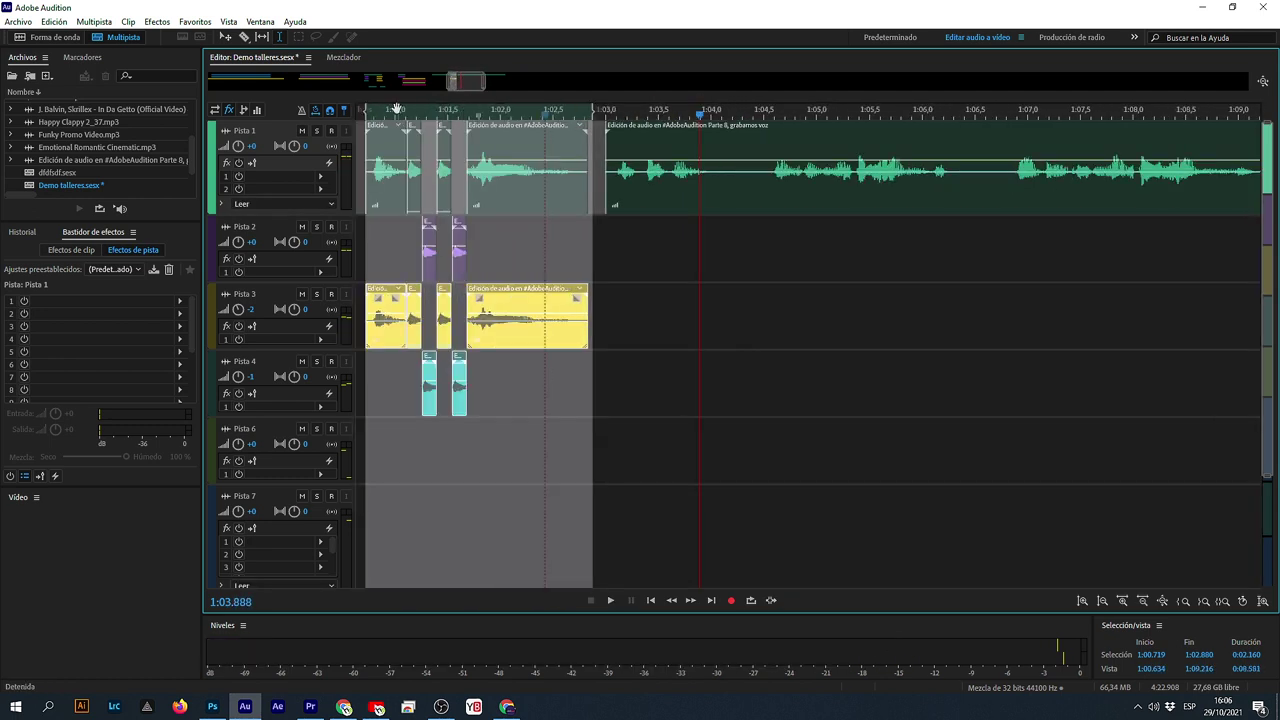
key(space)
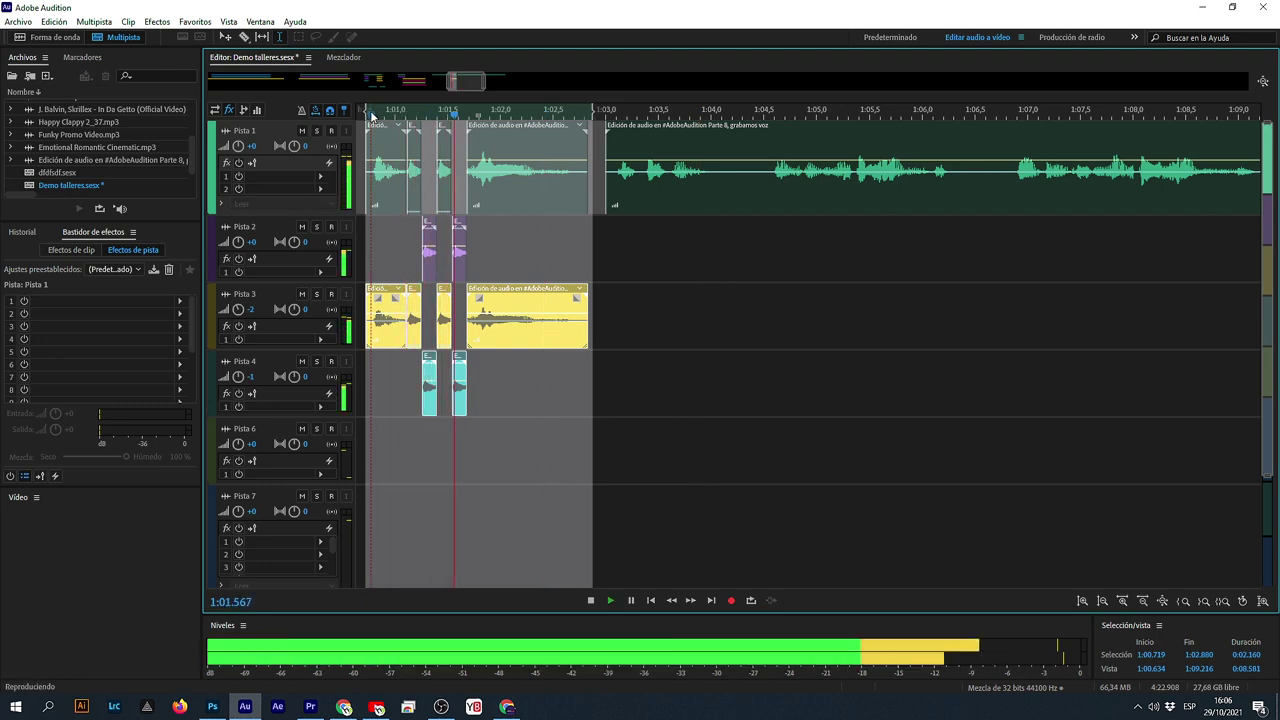
key(space)
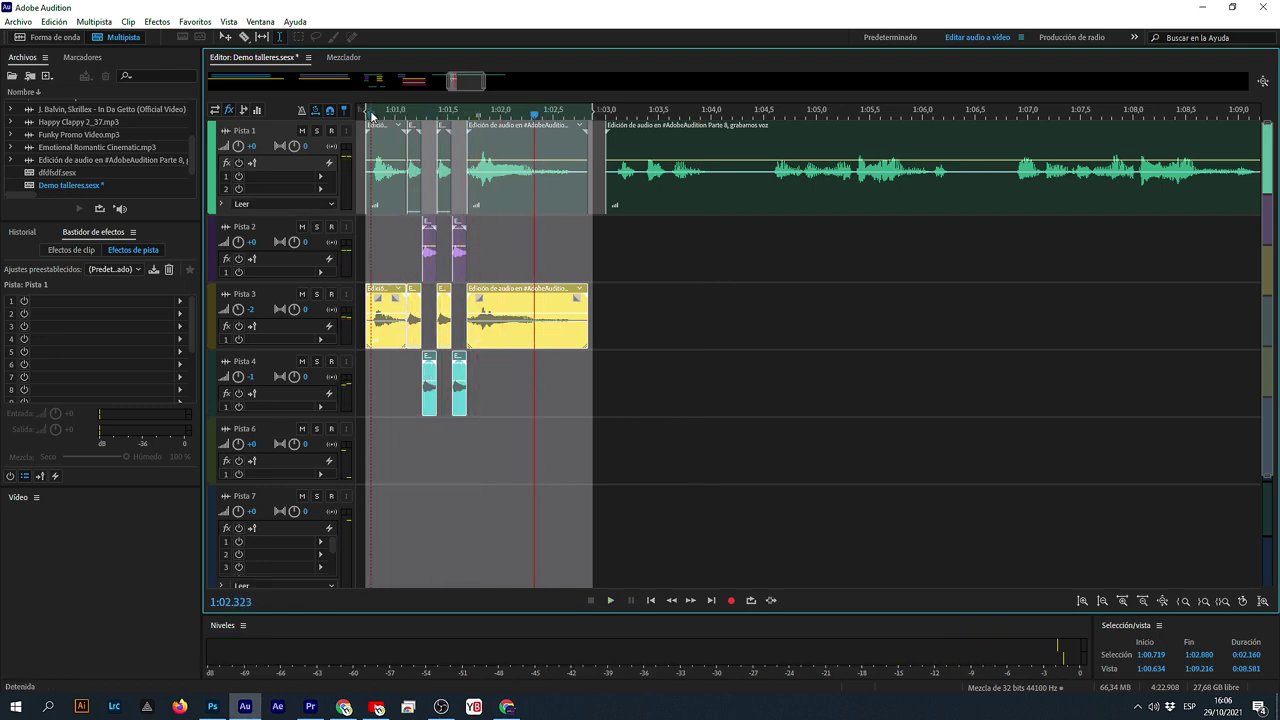
- Align the start of the selected Pista 3 copy exactly with the start of the Pista 1 clip near 1:00.72
scroll(372, 115, up, 10)
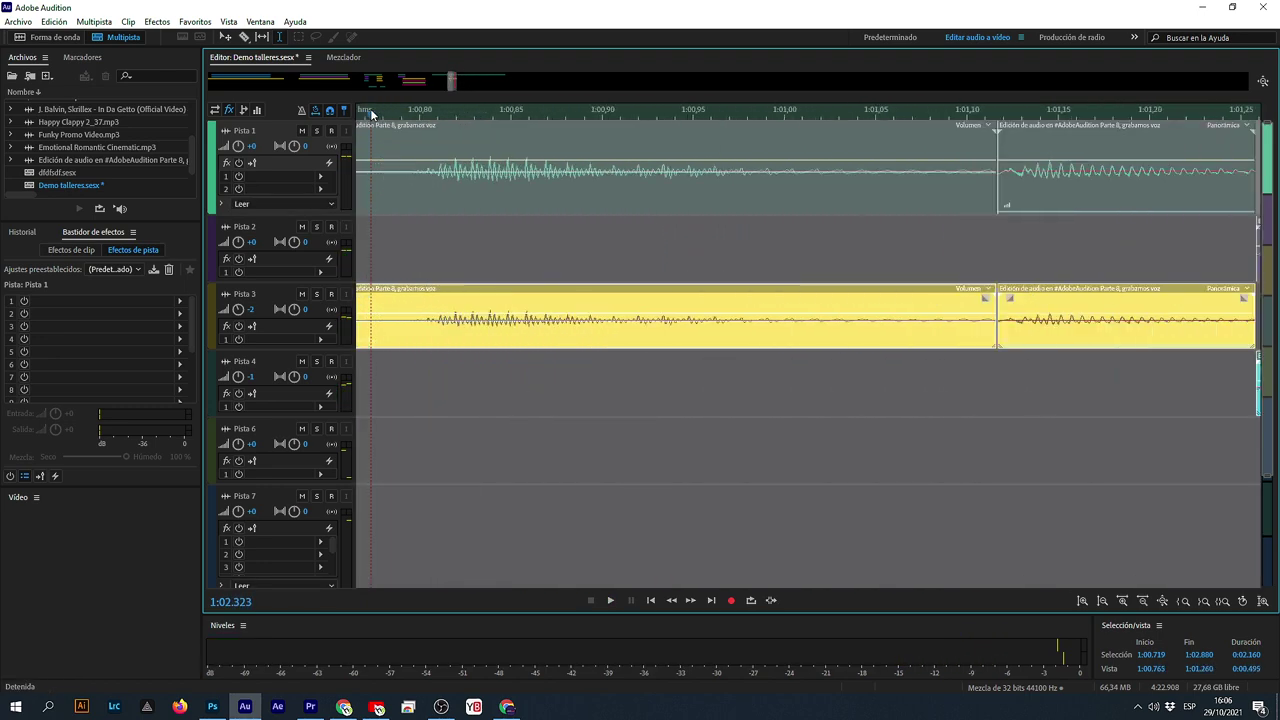
drag(451, 79, 449, 80)
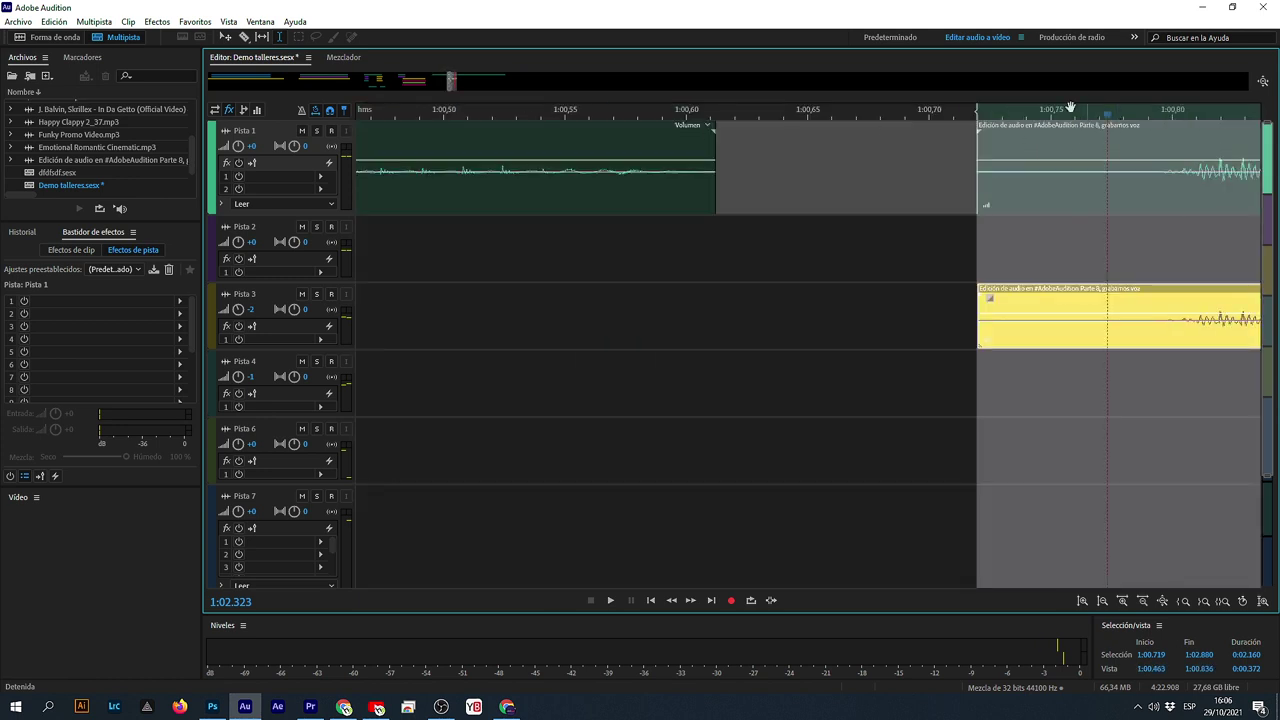
scroll(984, 114, up, 15)
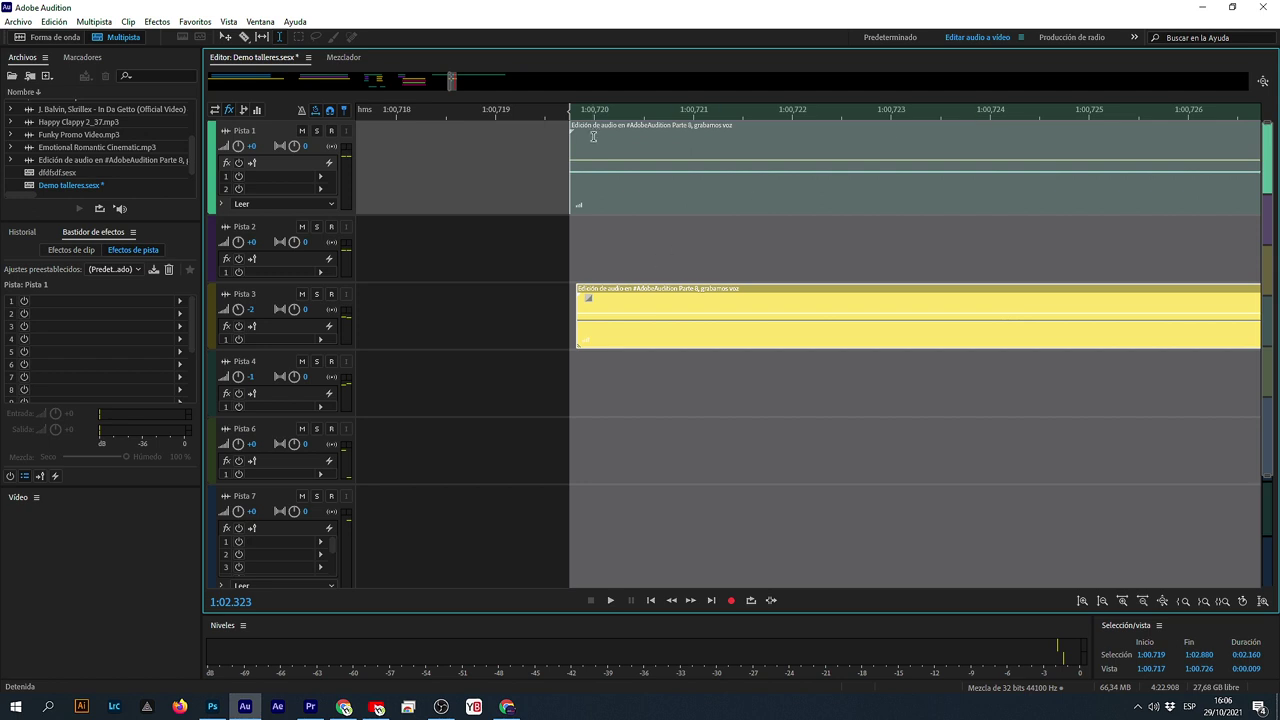
scroll(581, 114, up, 5)
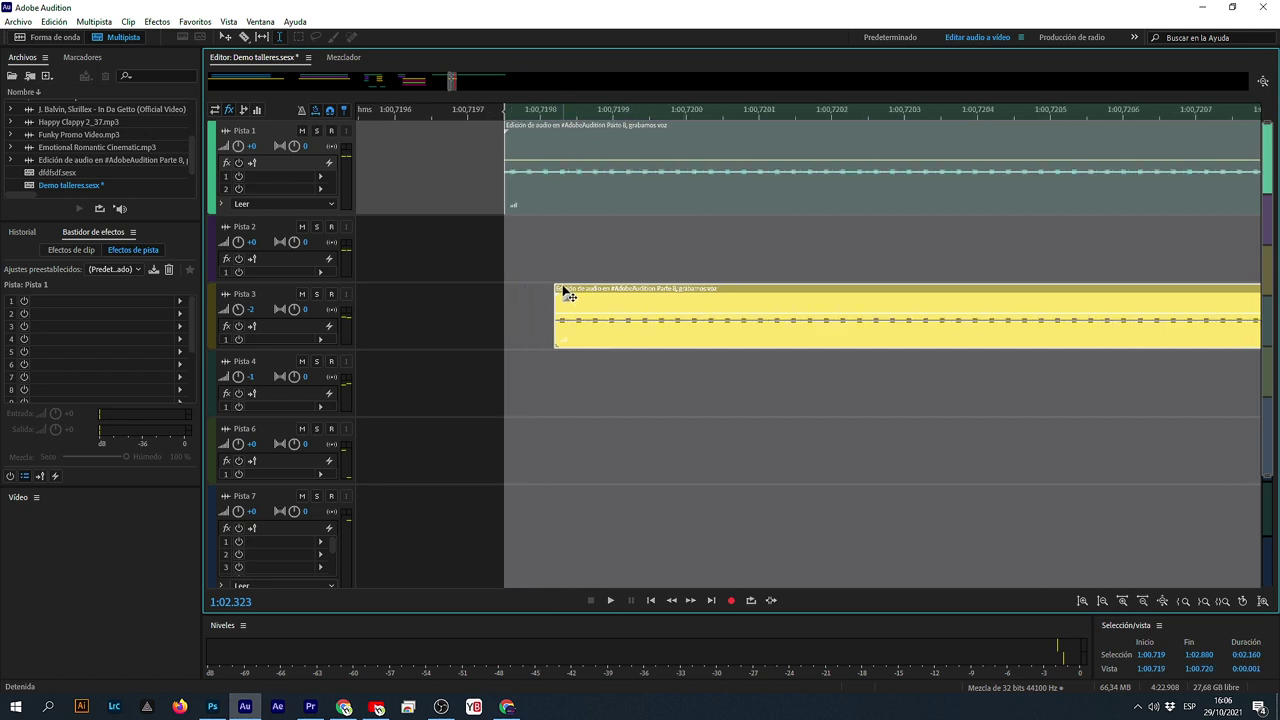
drag(563, 289, 514, 306)
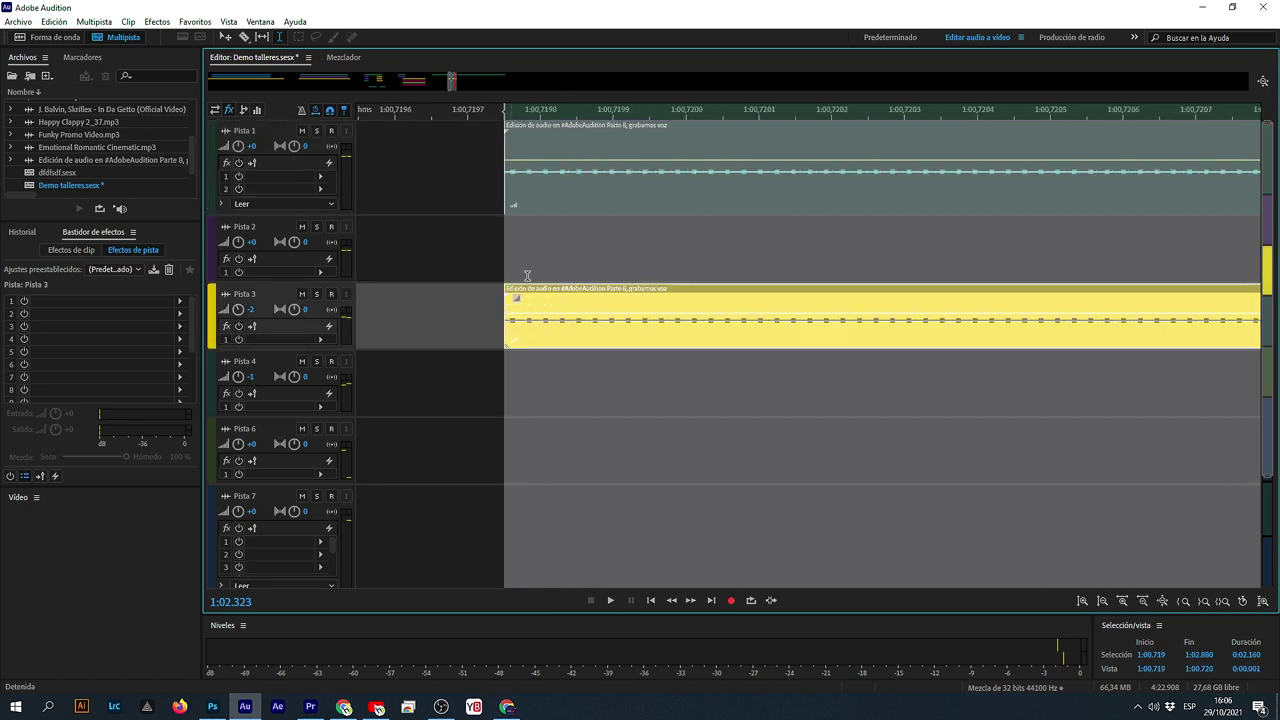
- Play the layered stuttered word from about 1:00.72 across Pistas 1 to 4
scroll(573, 111, down, 15)
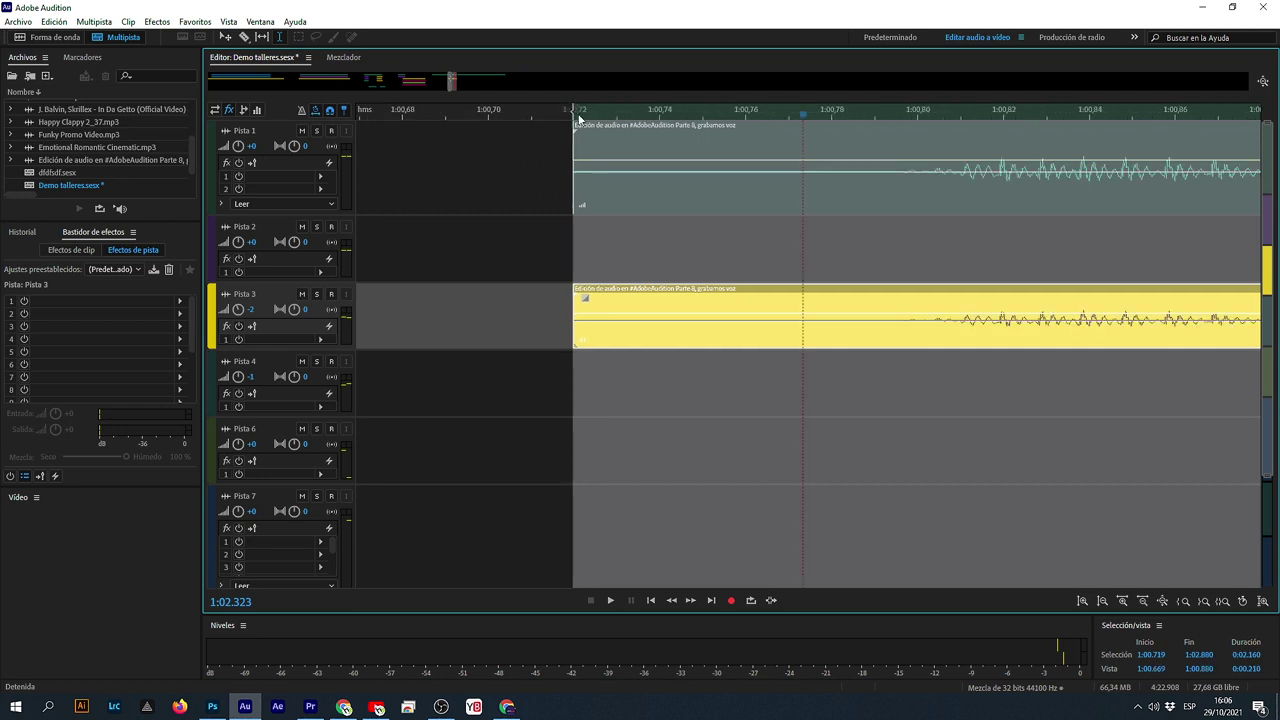
scroll(578, 113, down, 3)
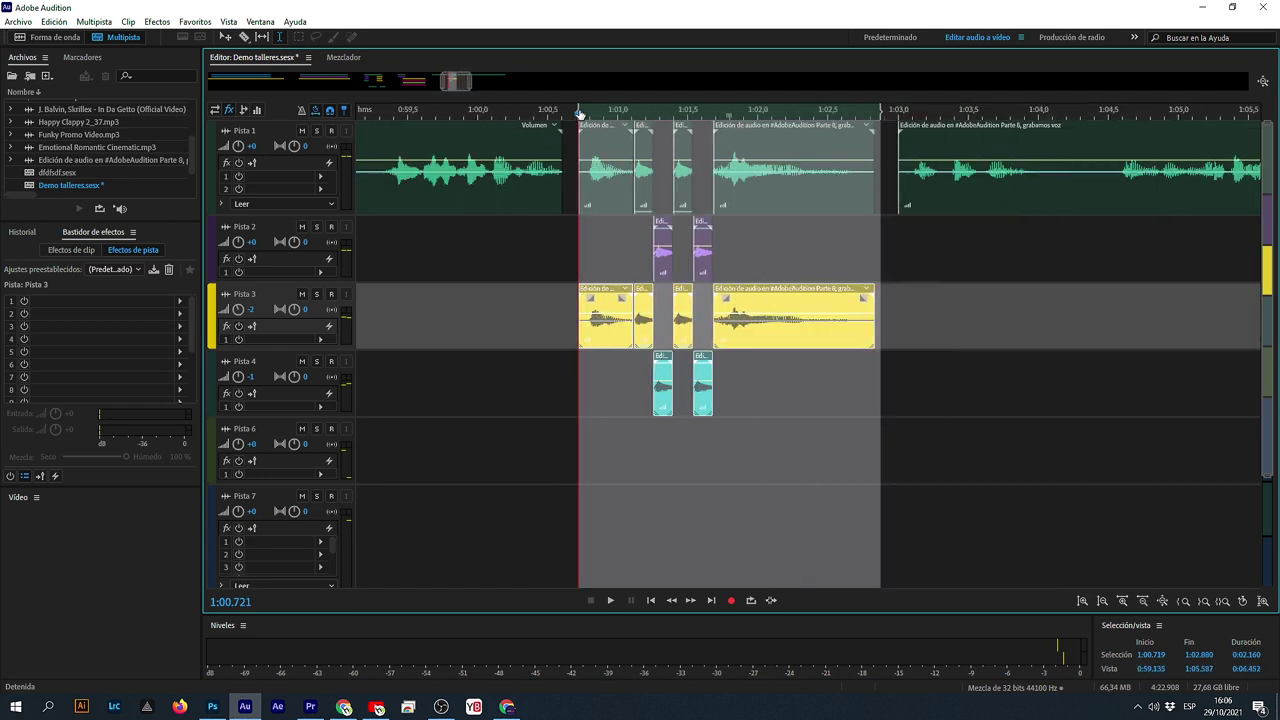
key(space)
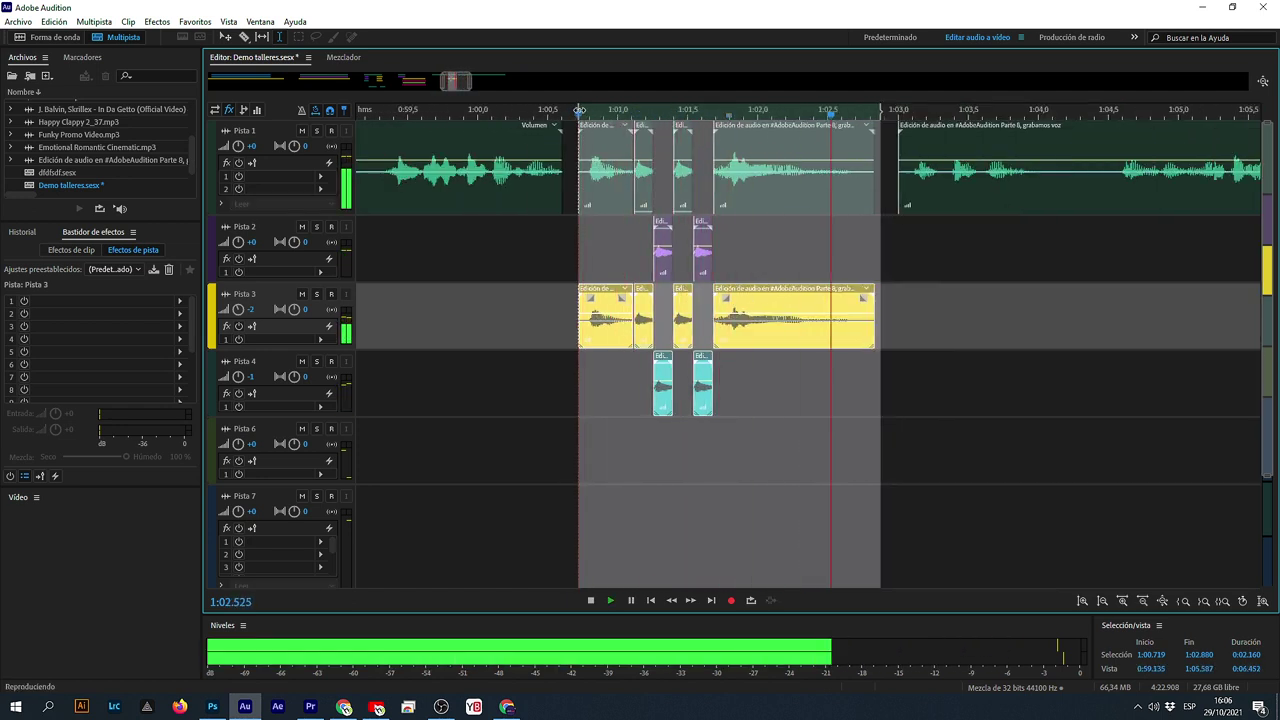
key(space)
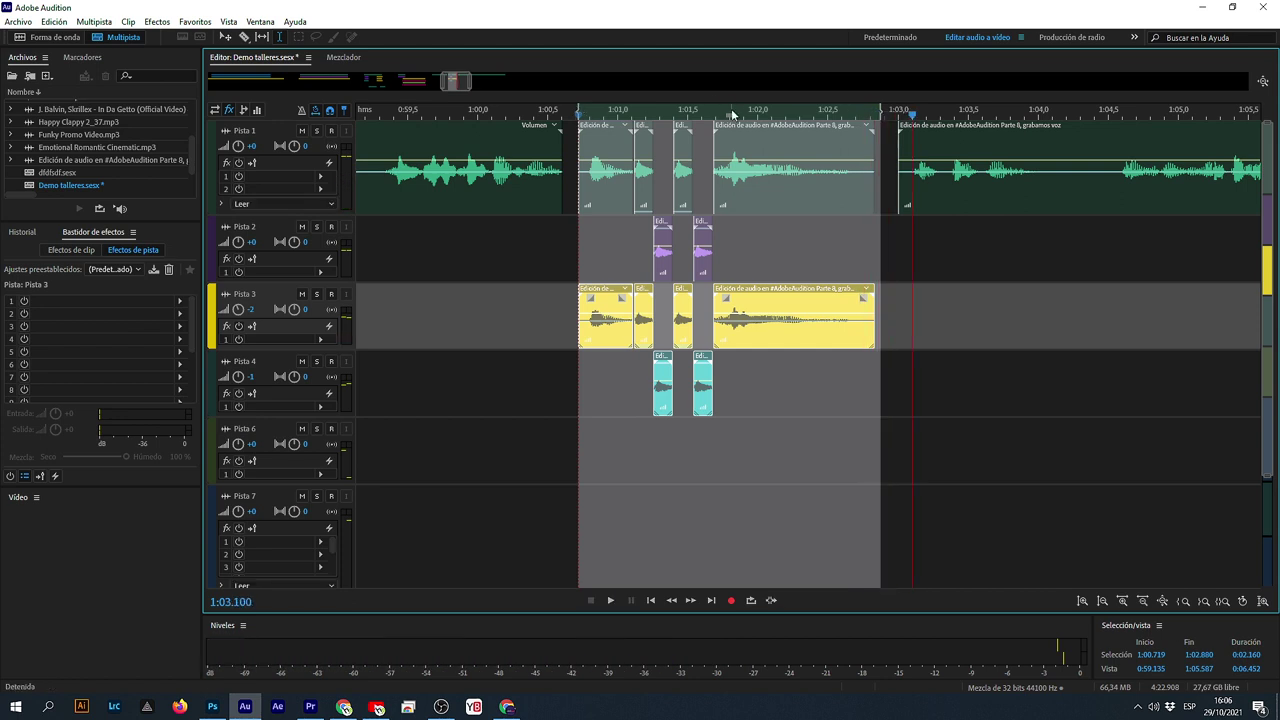
- Deselect the clips and play from about 1:01.68 through the following phrase on Pista 1
click(762, 396)
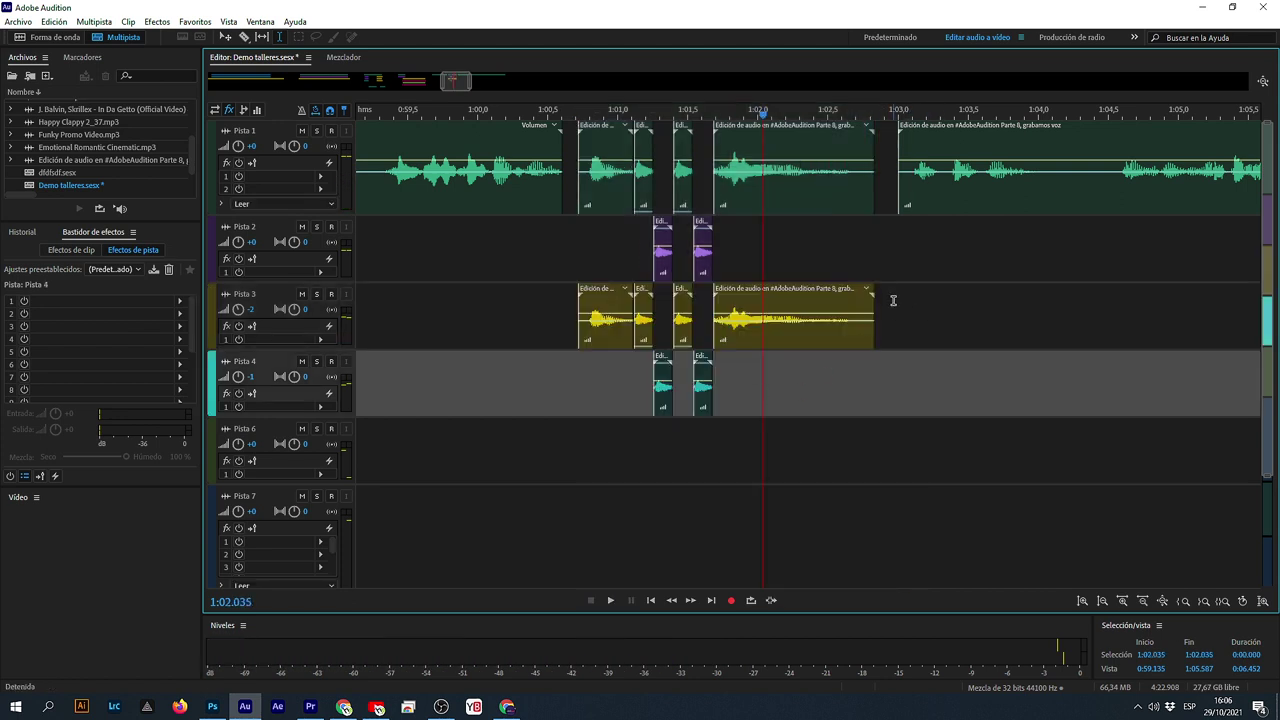
click(829, 372)
click(773, 292)
click(743, 374)
click(712, 414)
key(space)
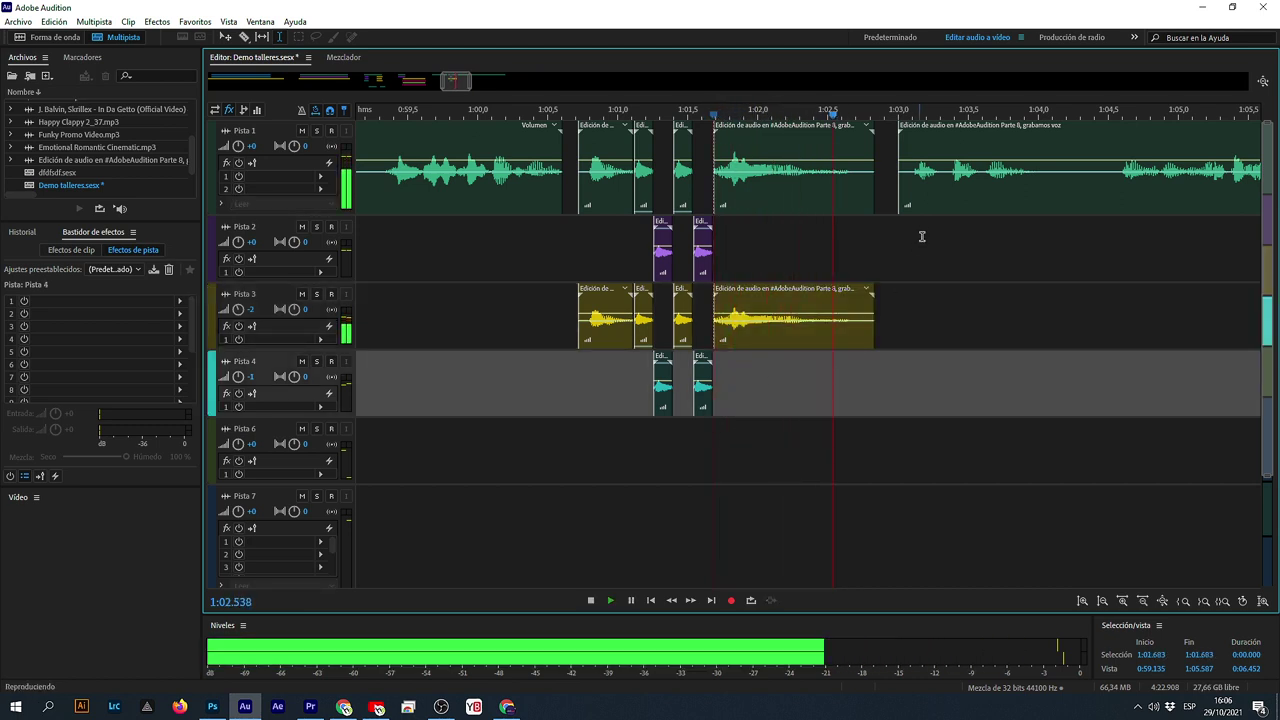
click(882, 112)
key(space)
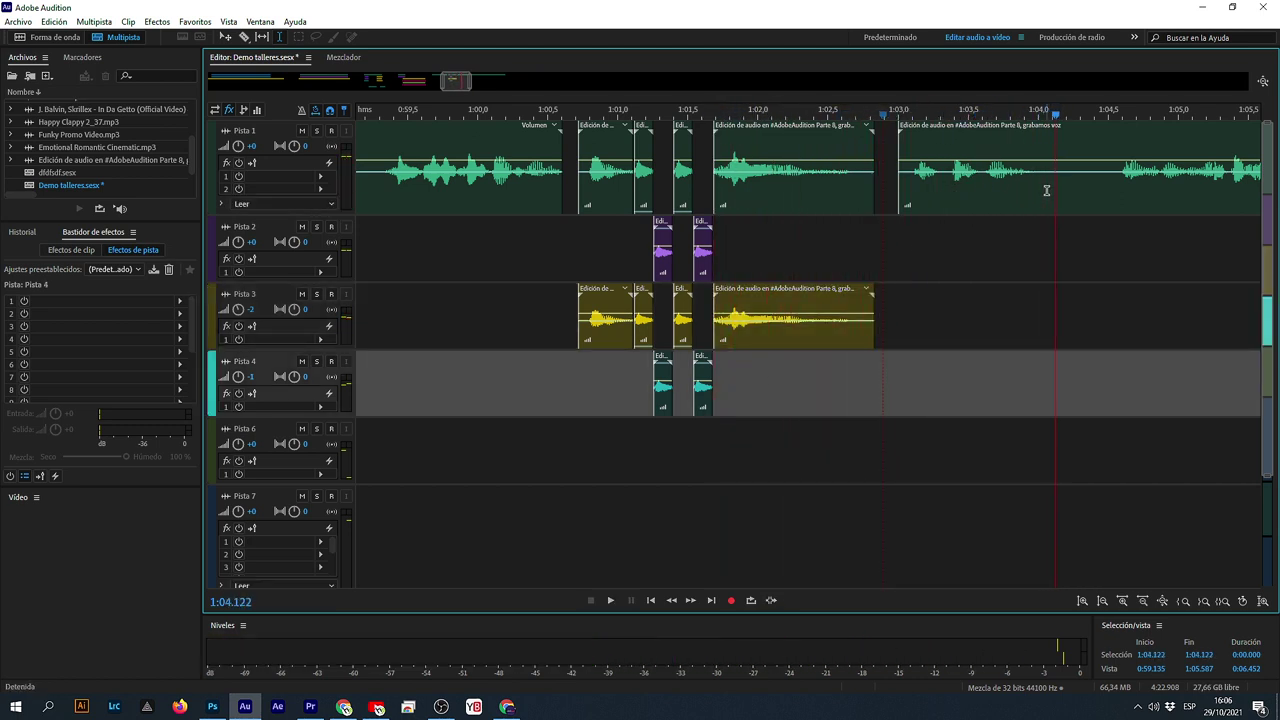
- Delete about 1:04.10 to 1:04.50 on Pista 1 and about 1:02.76 to 1:03.10 on Pistas 1 and 3 to isolate the phrase
drag(1052, 192, 1103, 145)
key(Delete)
scroll(1006, 107, up, 2)
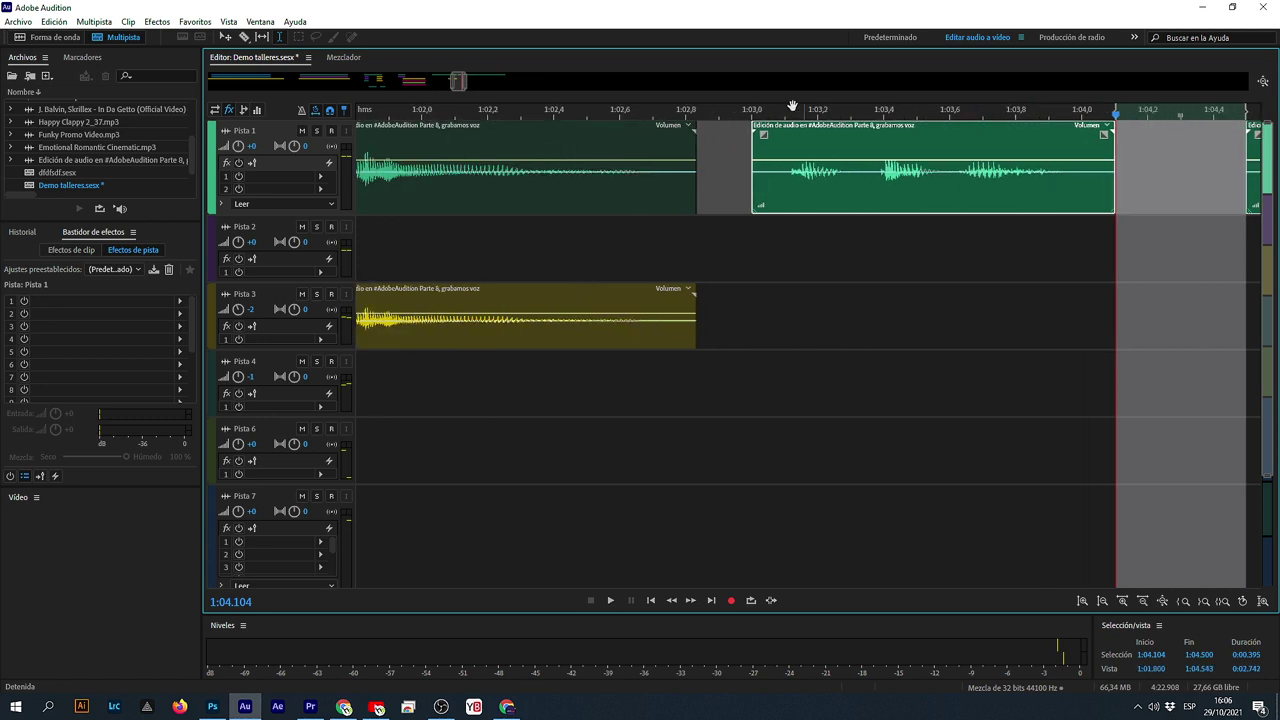
drag(785, 190, 671, 265)
key(Delete)
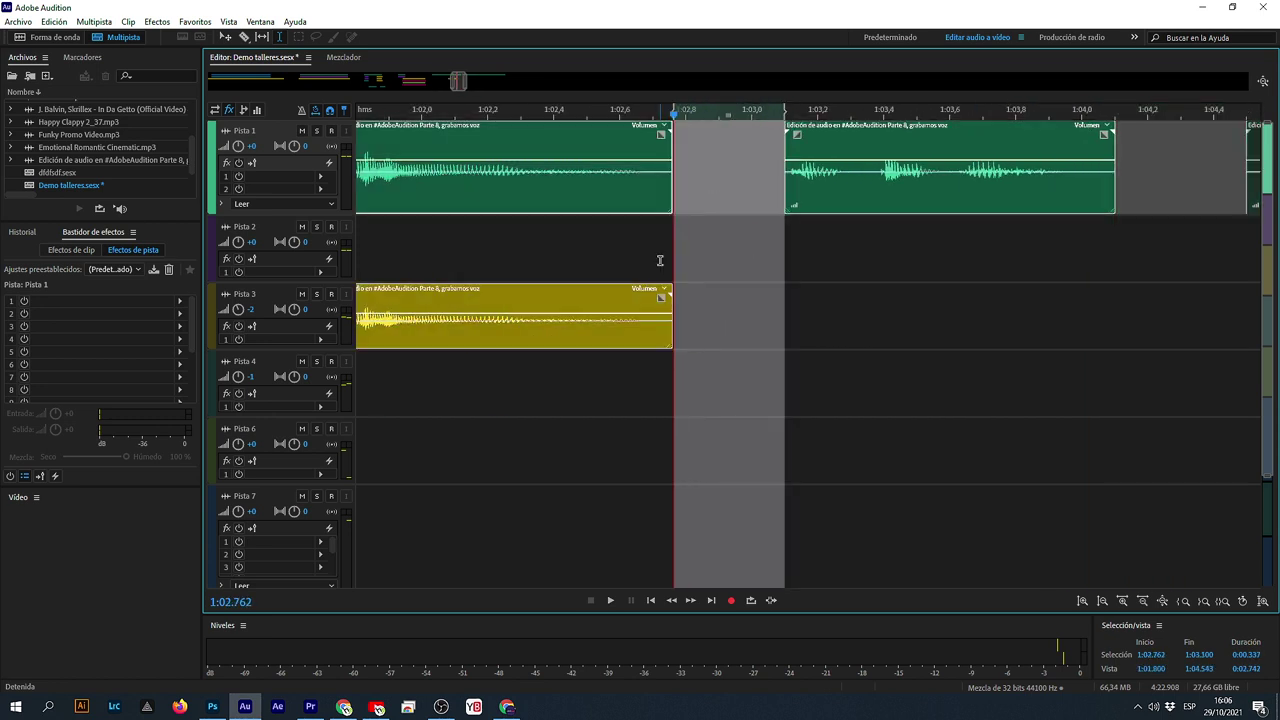
- Place the isolated phrase on Pistas 2 and 4 from about 1:02.68, panning the Pista 2 clip to L100 and the Pista 4 clip fully right
click(663, 263)
drag(826, 122, 674, 350)
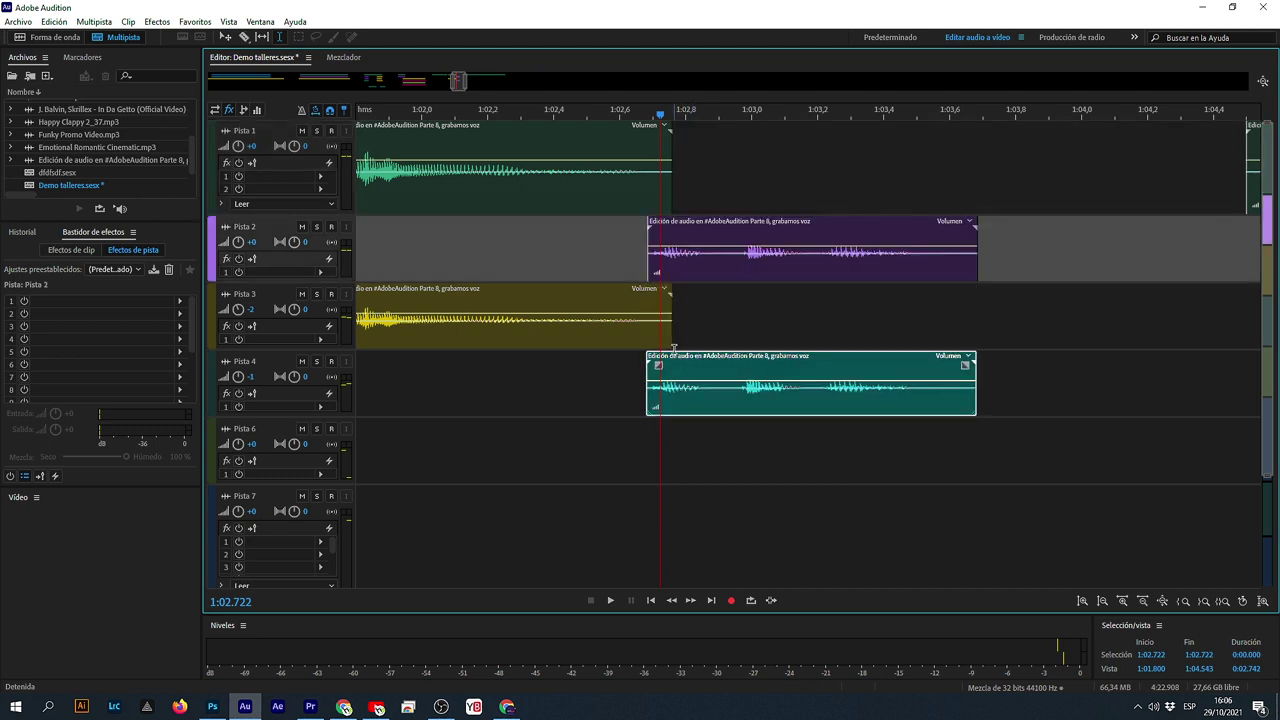
click(703, 259)
click(710, 254)
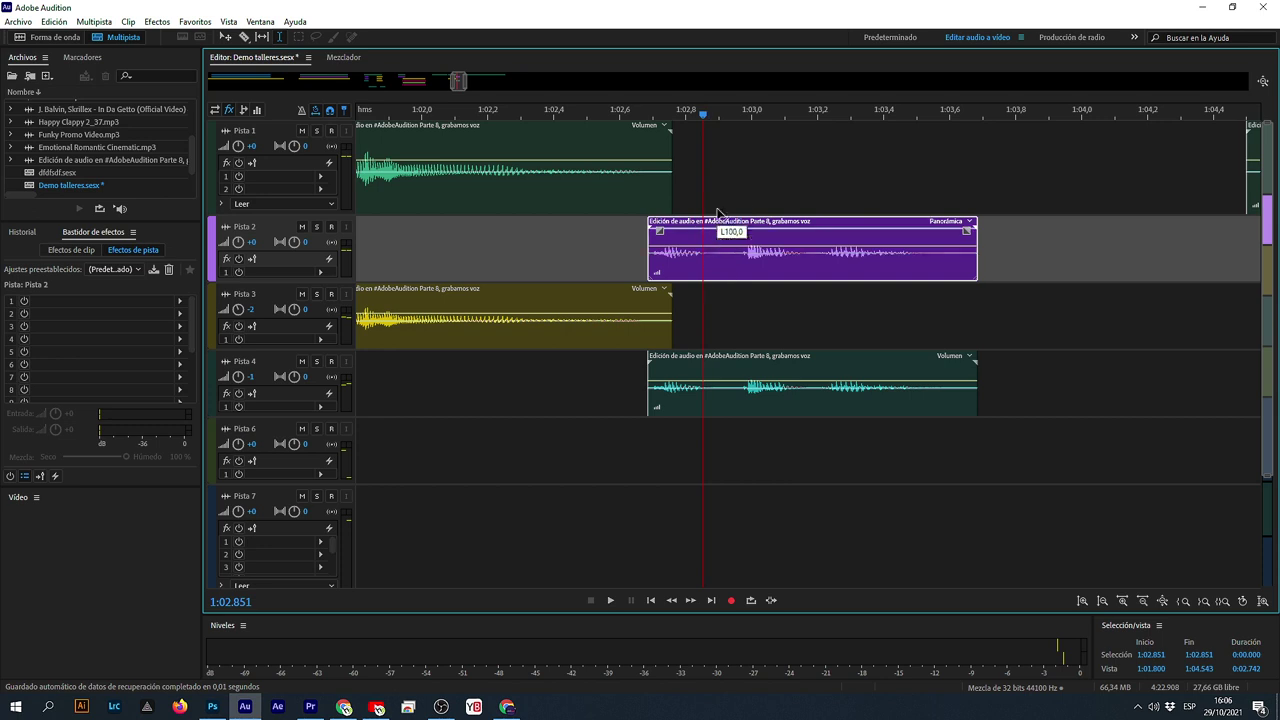
click(718, 393)
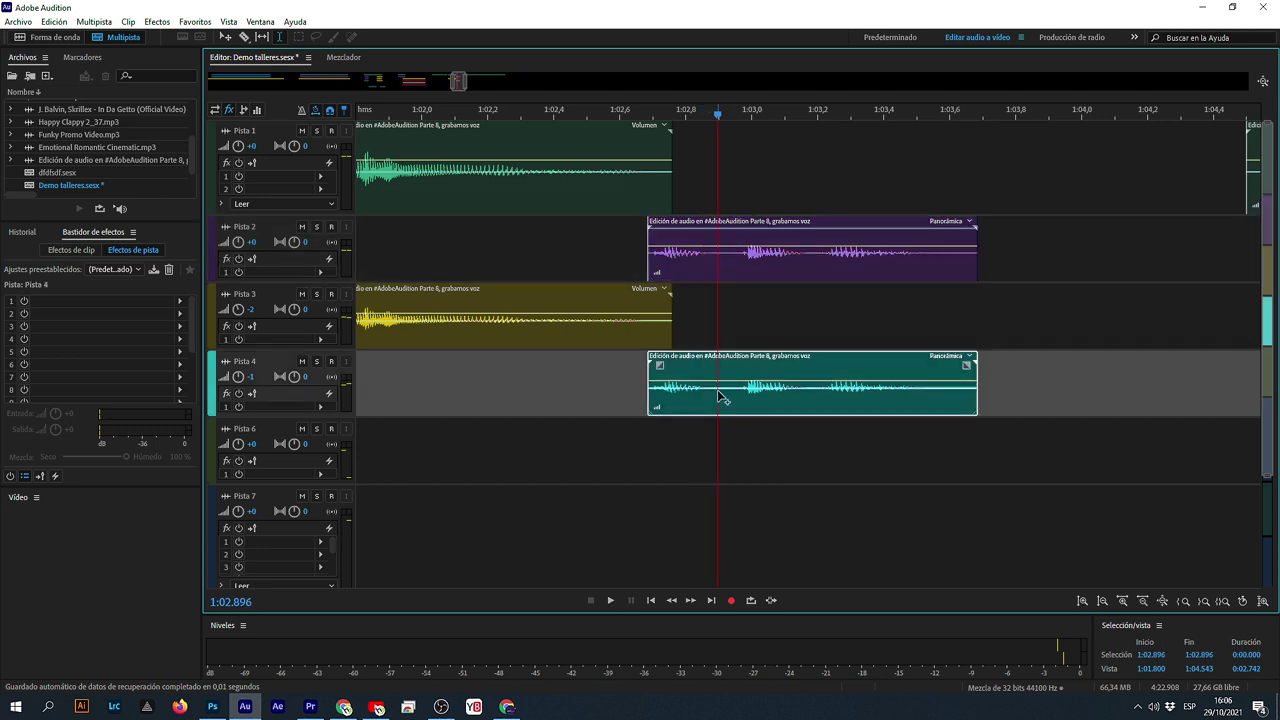
- Shift the Pista 4 phrase clip about 0.04 s later and play the delayed stereo pair from about 1:02.60
drag(688, 364, 701, 364)
click(620, 397)
key(space)
key(space)
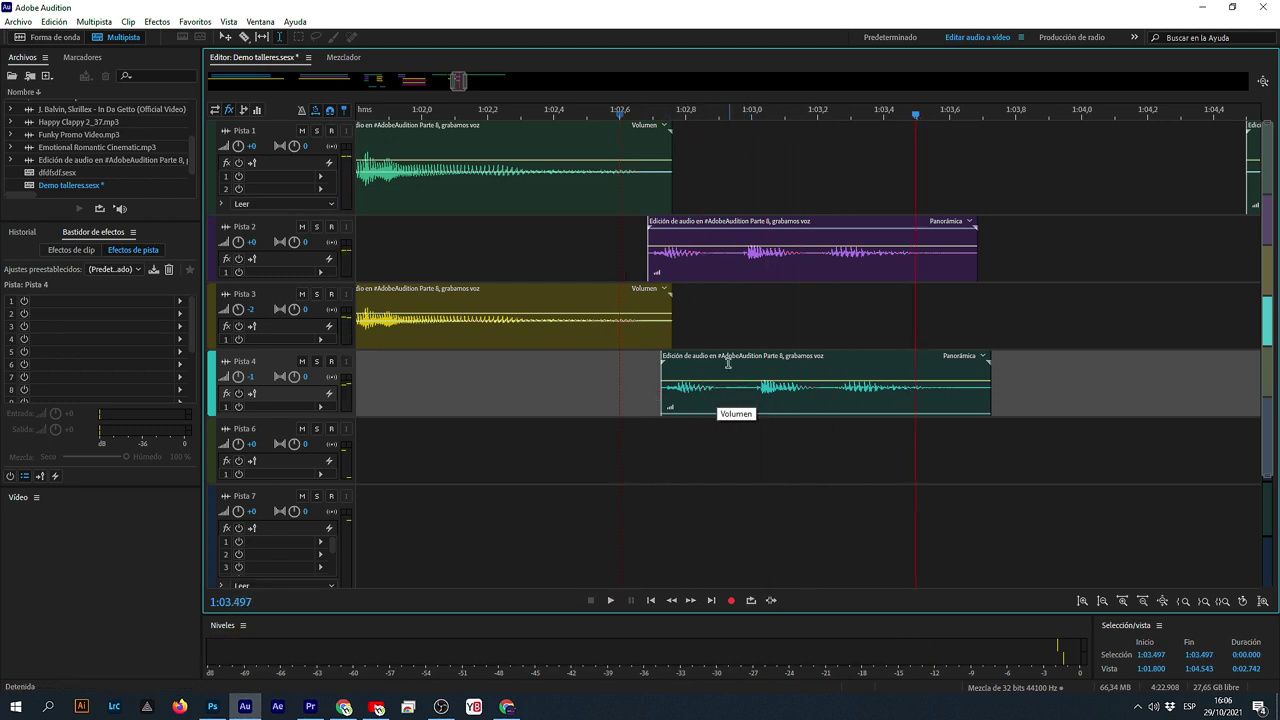
- Duplicate the Pista 4 phrase clip onto Pista 6 and the Pista 2 phrase clip onto Pista 1, keeping their time positions
click(733, 366)
drag(731, 360, 692, 425)
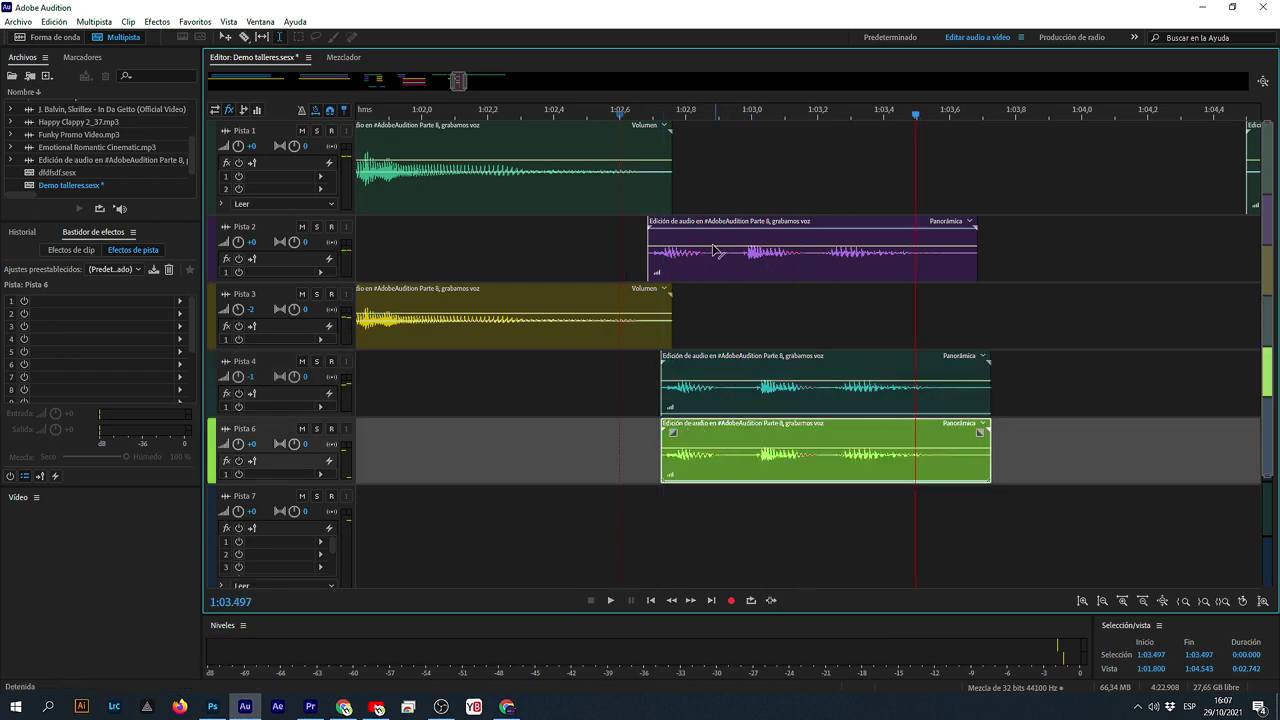
drag(711, 227, 703, 213)
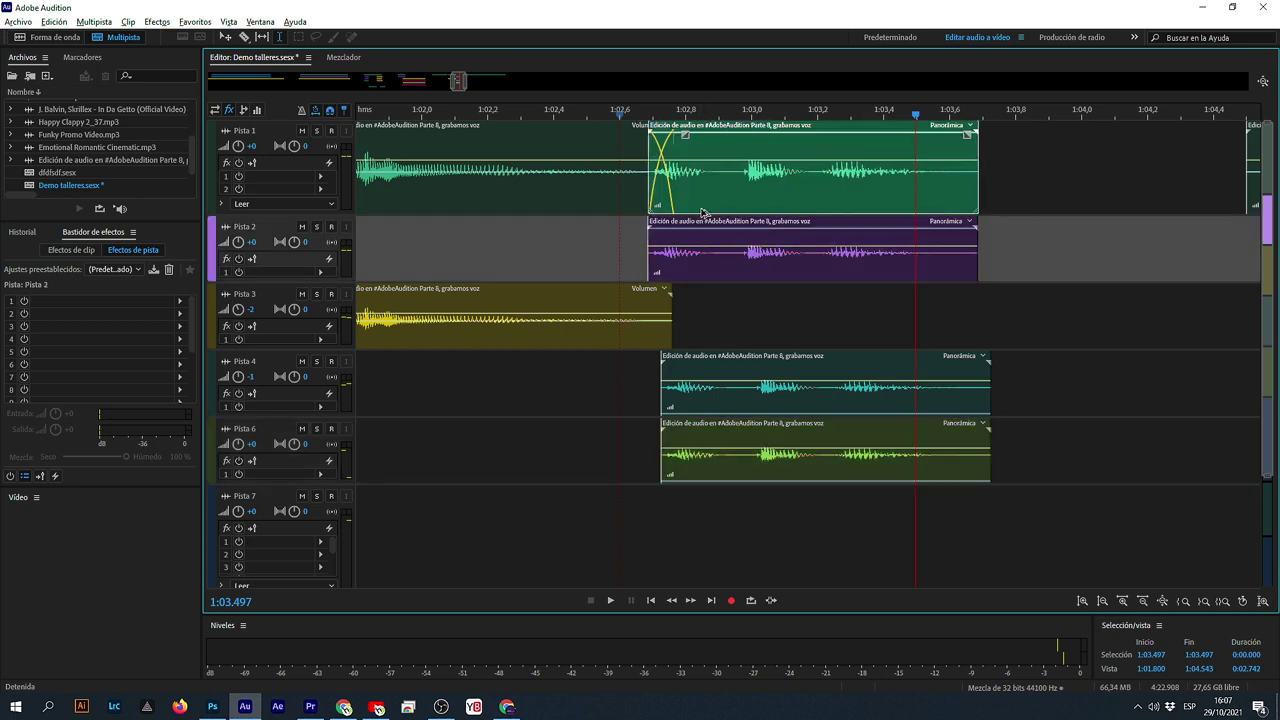
- Trim the end of the preceding Pista 1 clip to about 1:02.68 and butt the phrase copy against it without a crossfade
click(622, 190)
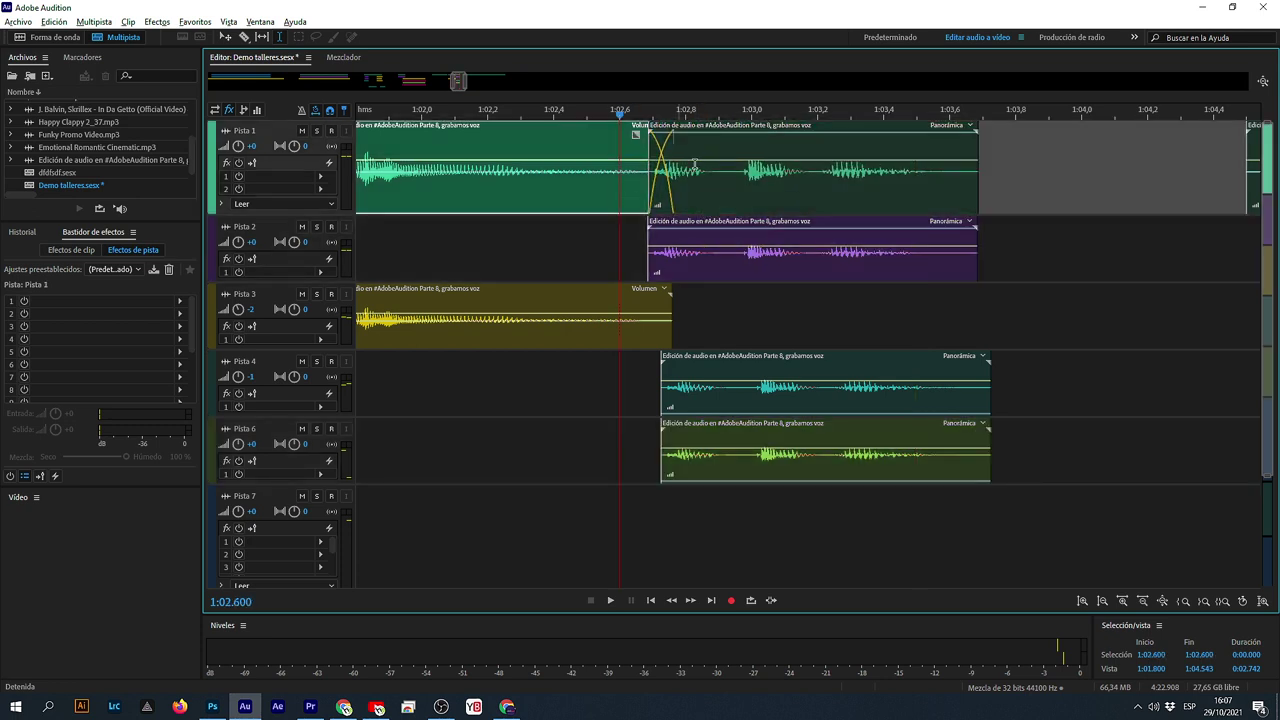
drag(697, 133, 766, 133)
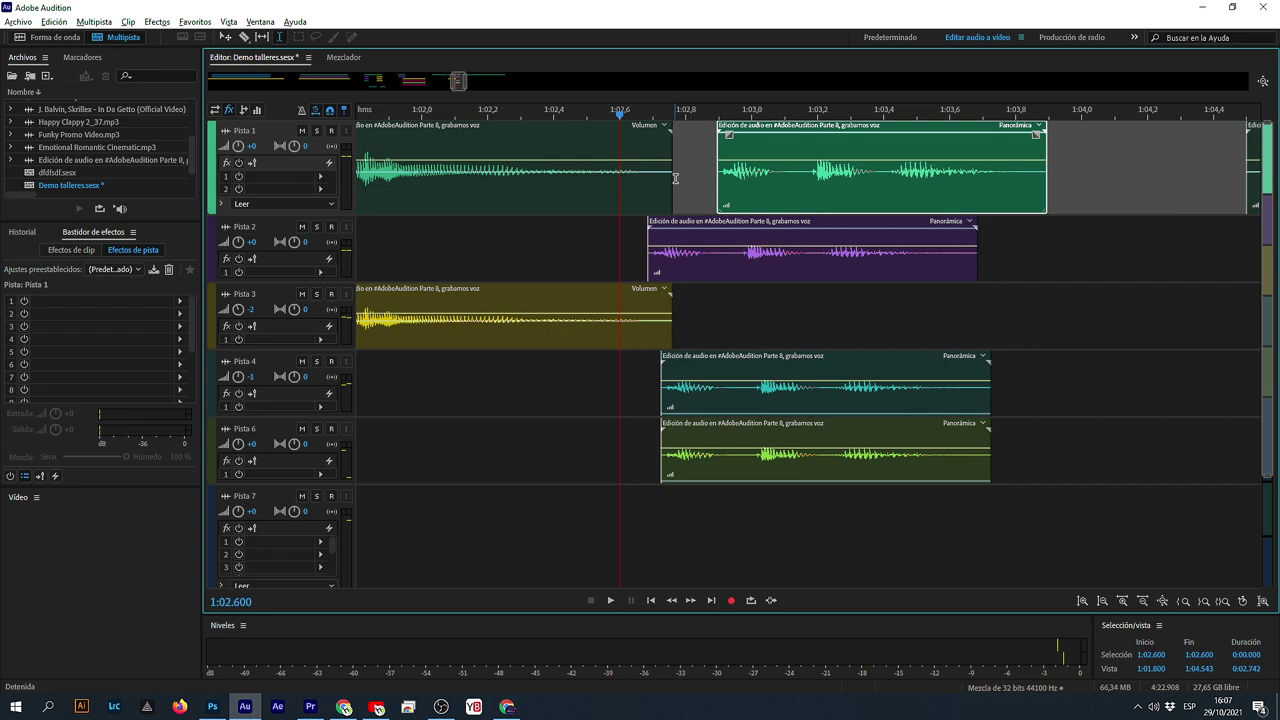
click(675, 180)
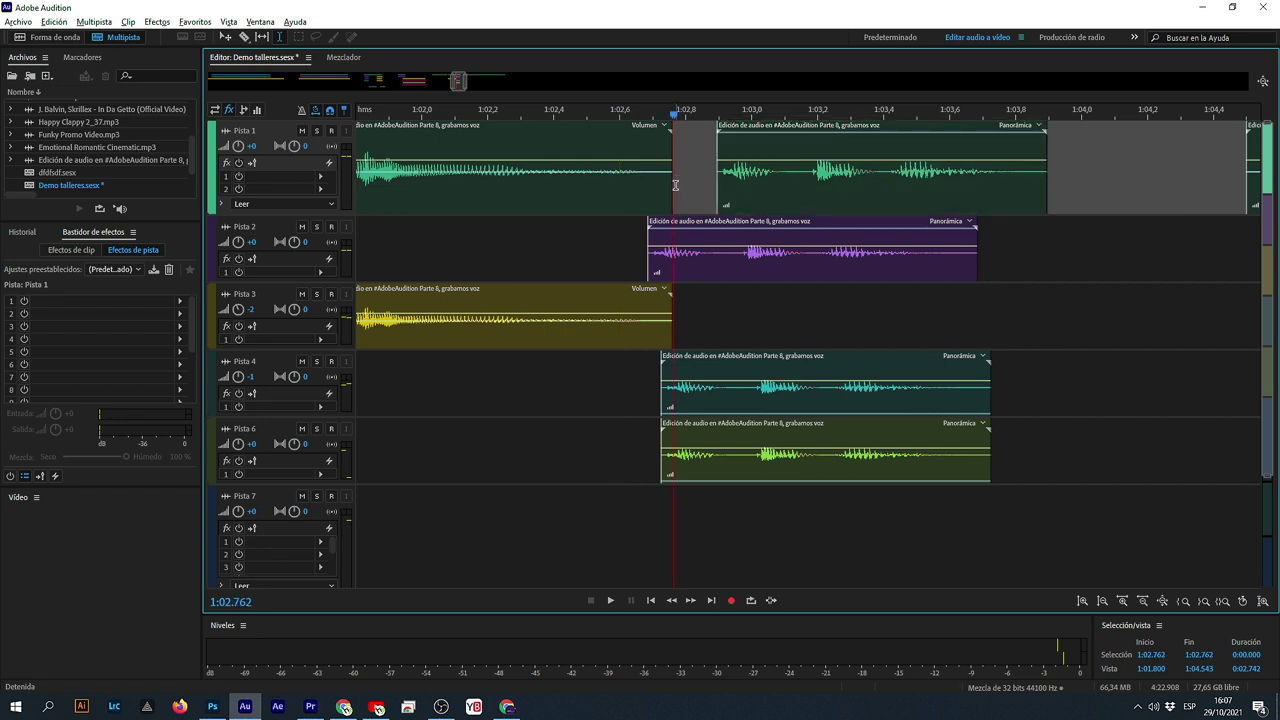
drag(672, 192, 646, 190)
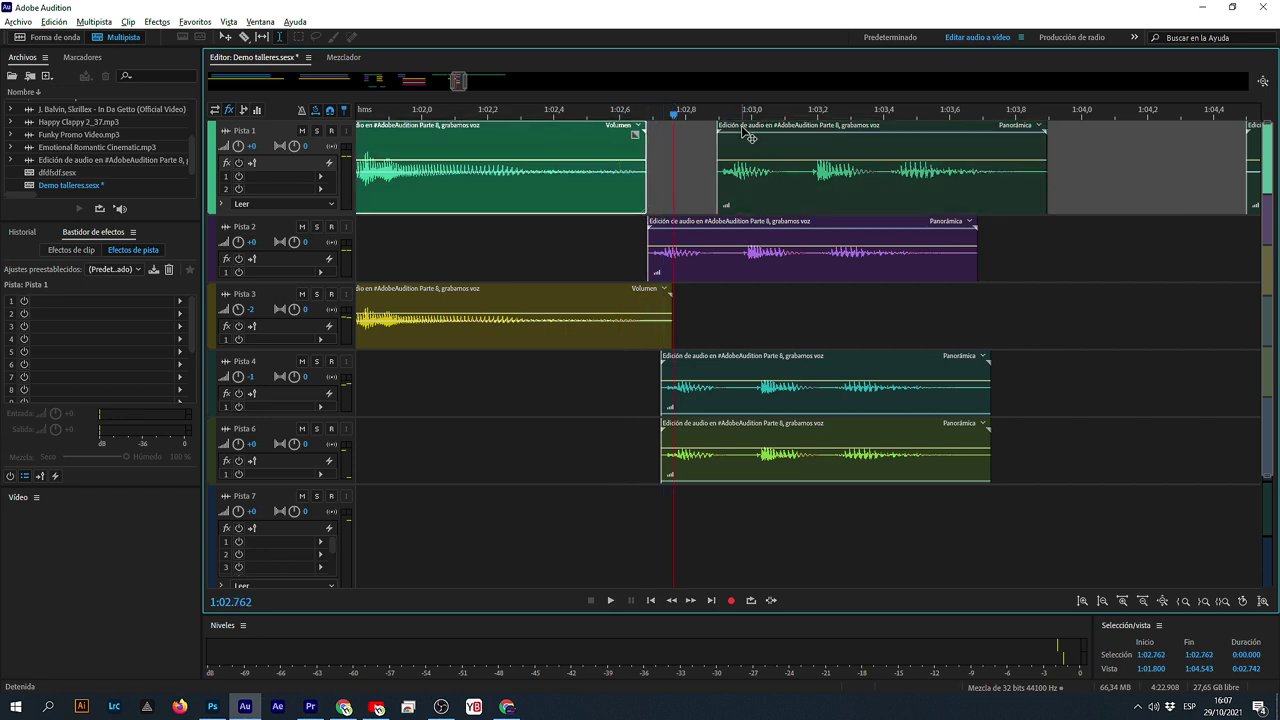
drag(745, 133, 676, 133)
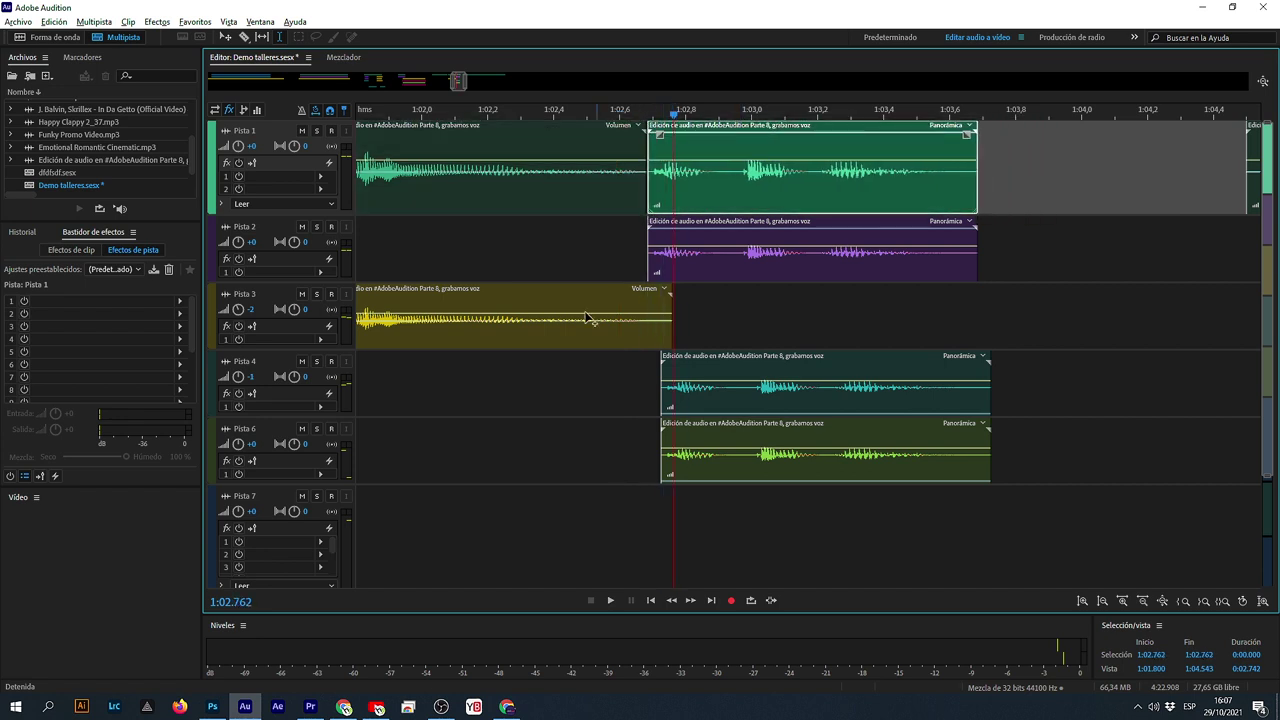
- Play the doubled stereo phrase from 1:02.20 across its four tracks
click(488, 469)
key(space)
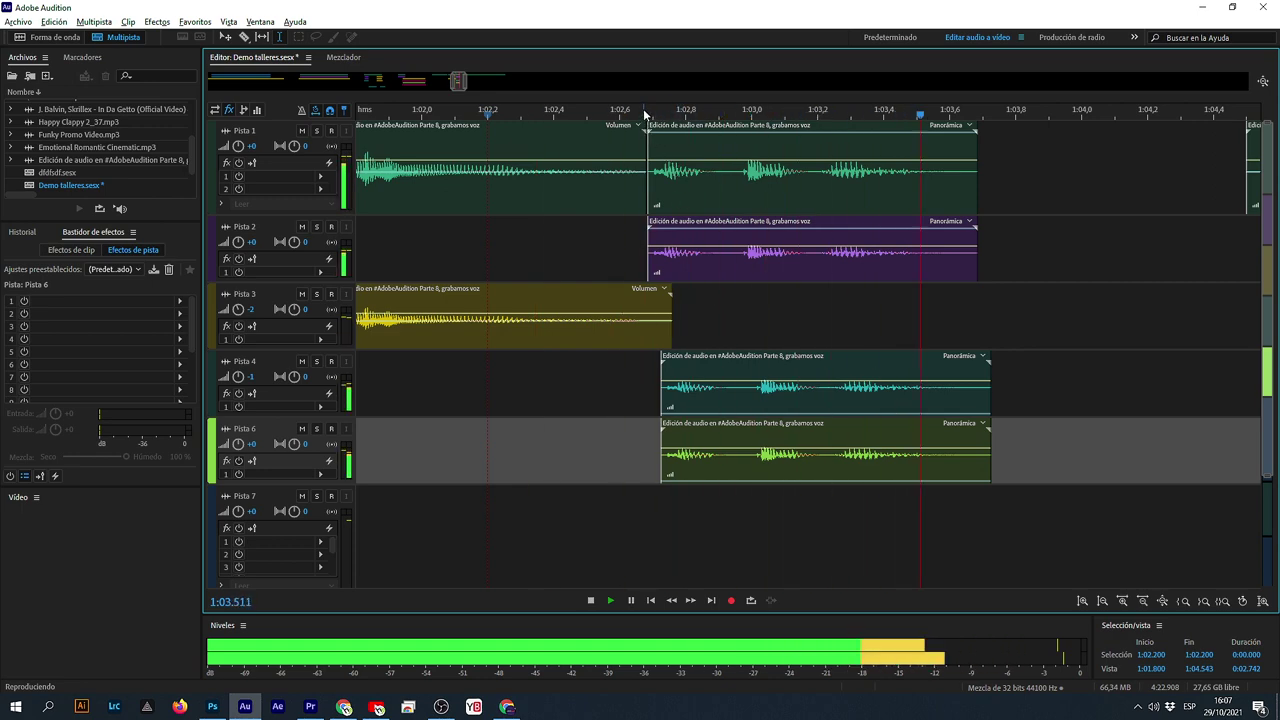
key(space)
scroll(645, 115, down, 5)
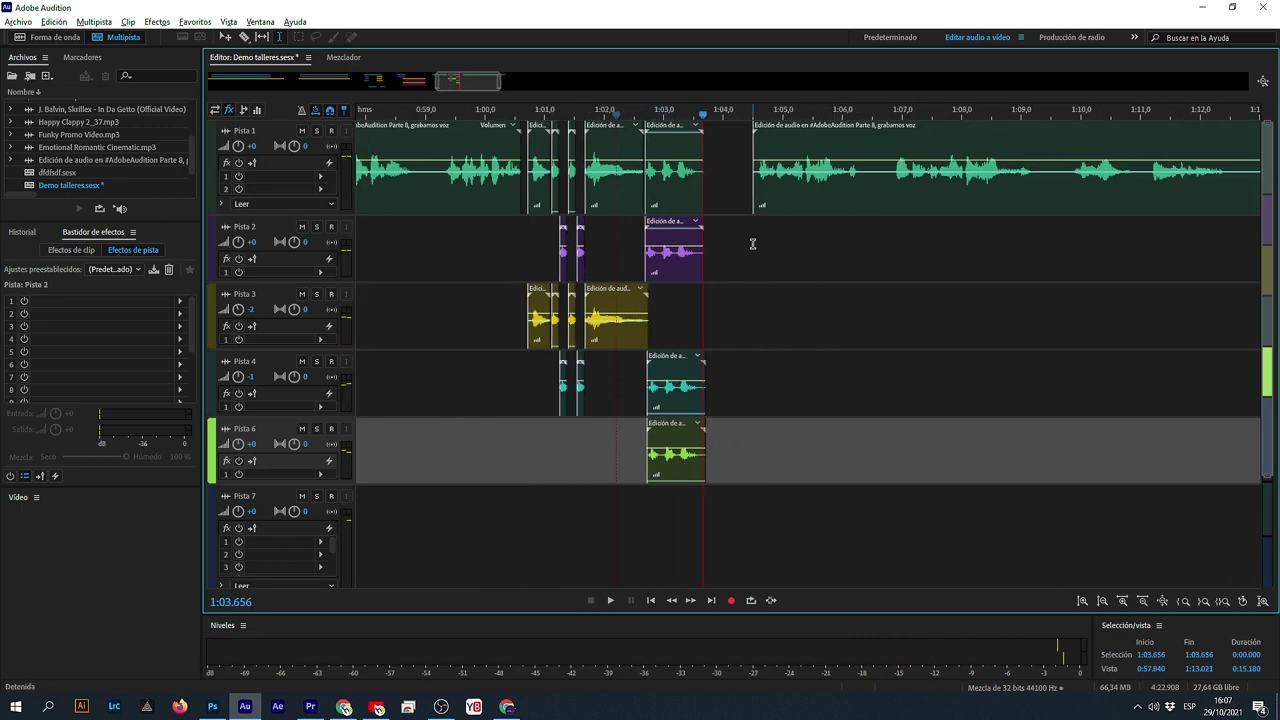
- Play the remaining Pista 1 voice from about 1:04.50 to find where its phrases separate
click(752, 243)
key(space)
scroll(863, 114, up, 3)
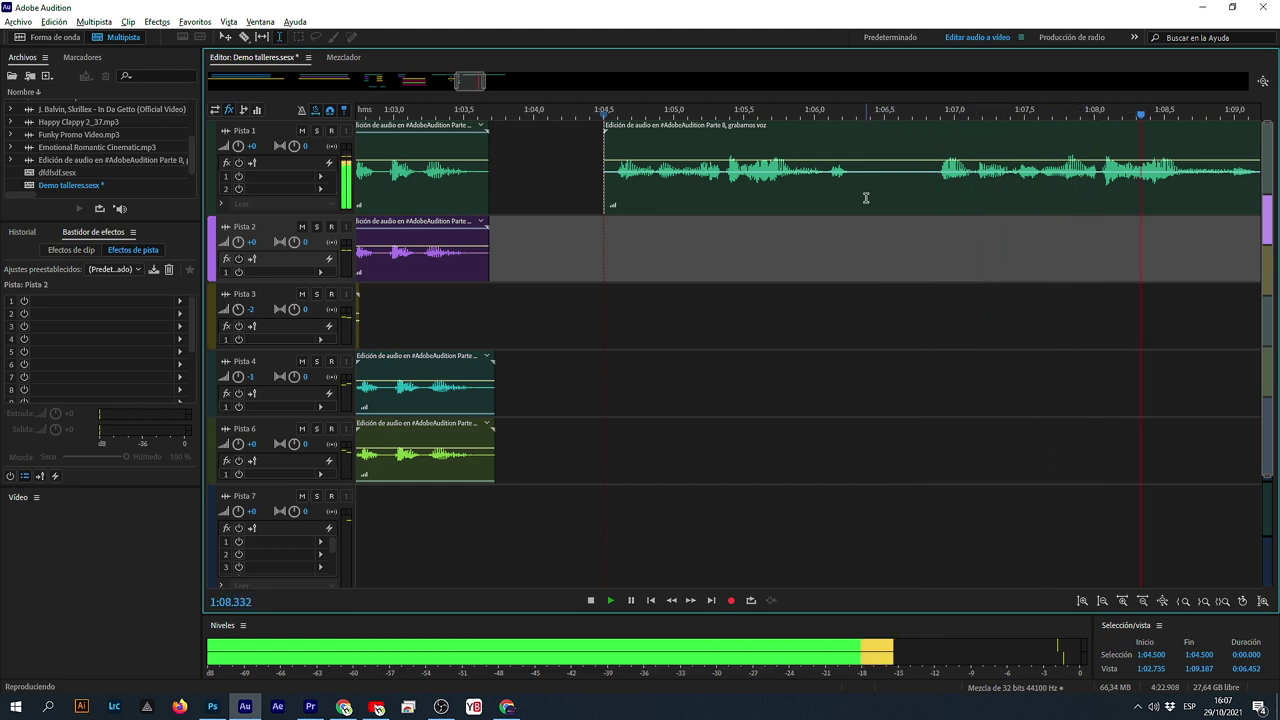
key(space)
click(609, 259)
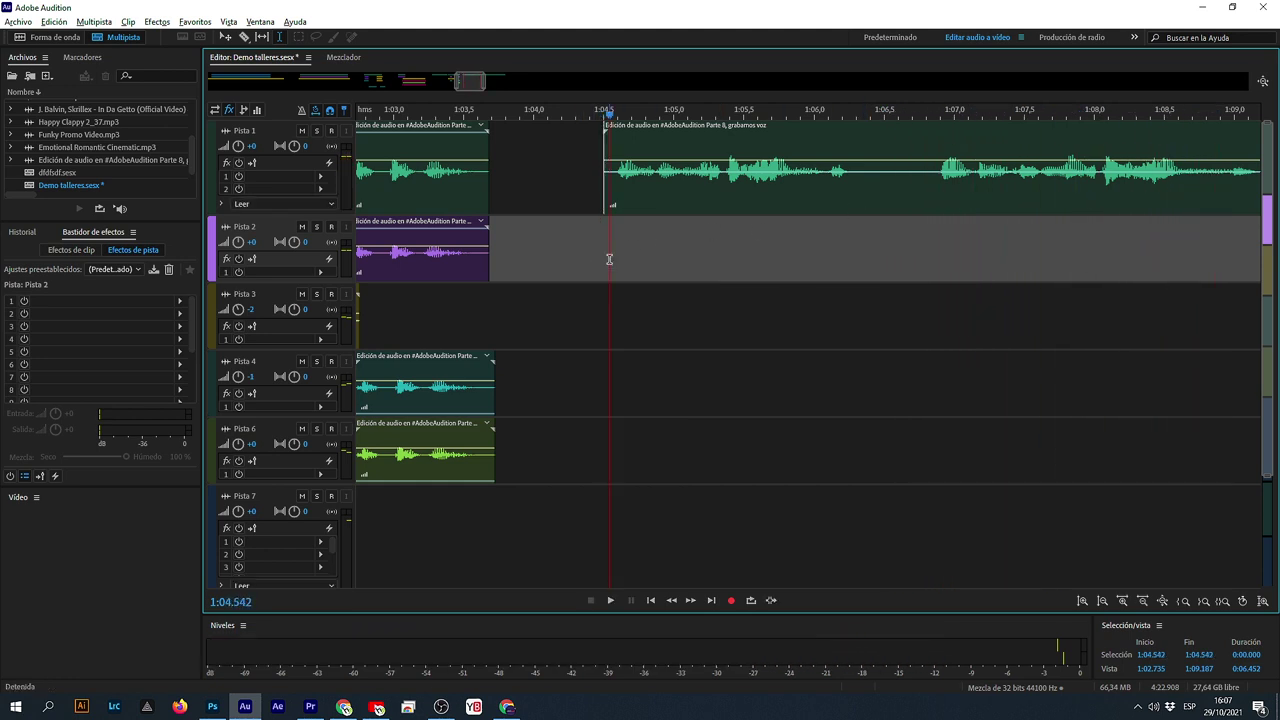
key(space)
key(space)
- Delete about 1:06.4 to 1:06.8 from Pista 1 and play the phrase that follows the gap
drag(868, 198, 932, 198)
key(Delete)
click(894, 298)
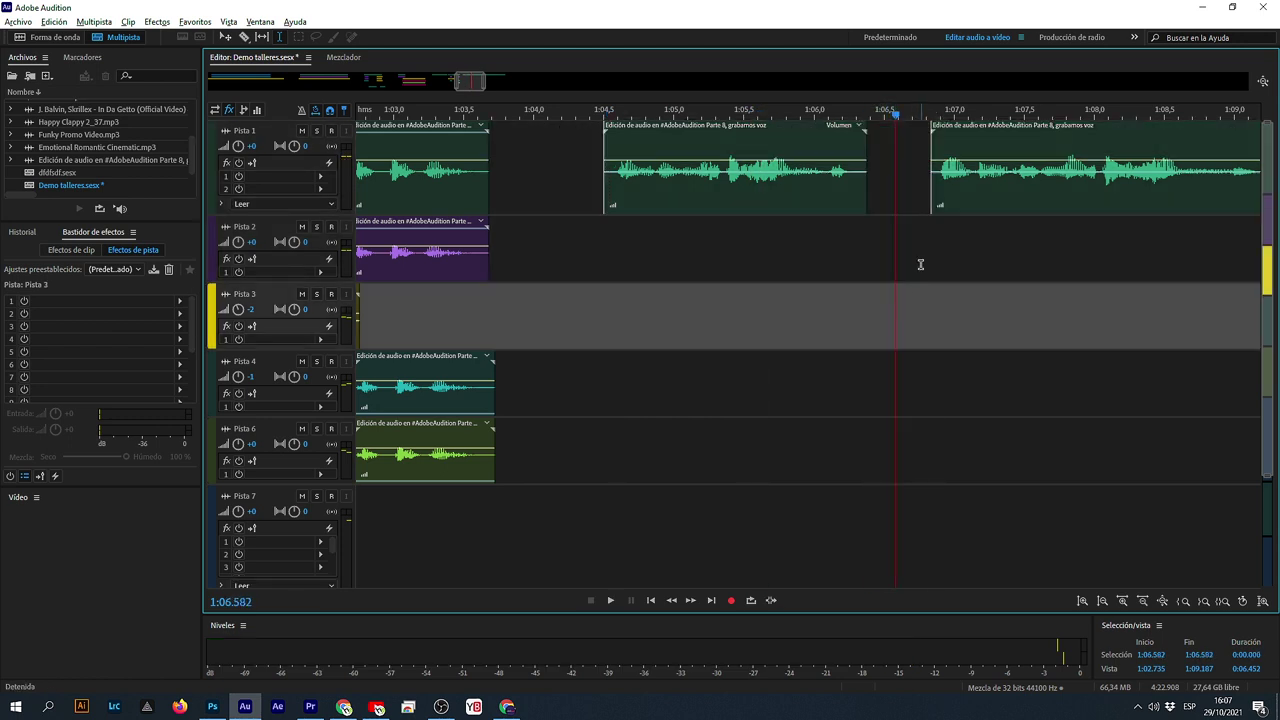
click(920, 264)
key(space)
scroll(675, 115, down, 2)
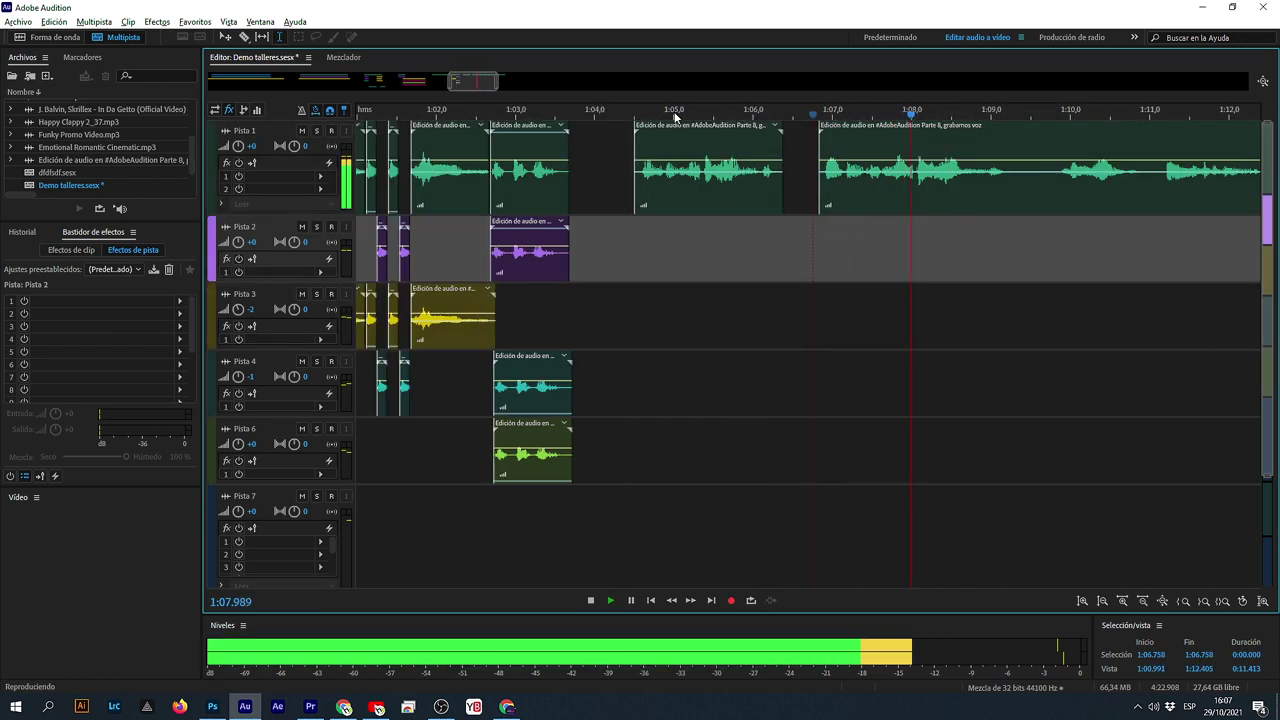
key(space)
- Delete 1:09.36 to about 1:09.76 from Pista 1, and remove the Pista 1 clip that spans 1:05.06
drag(1020, 197, 1051, 197)
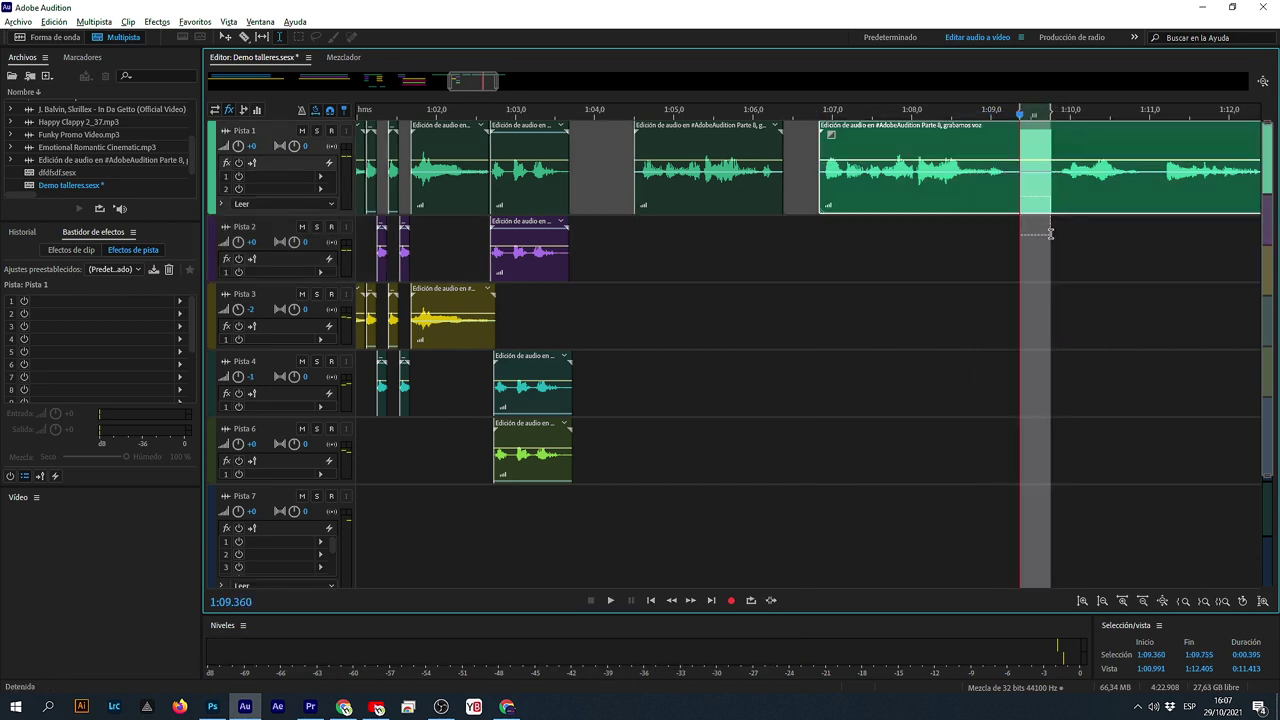
key(Delete)
click(957, 252)
click(678, 199)
key(Delete)
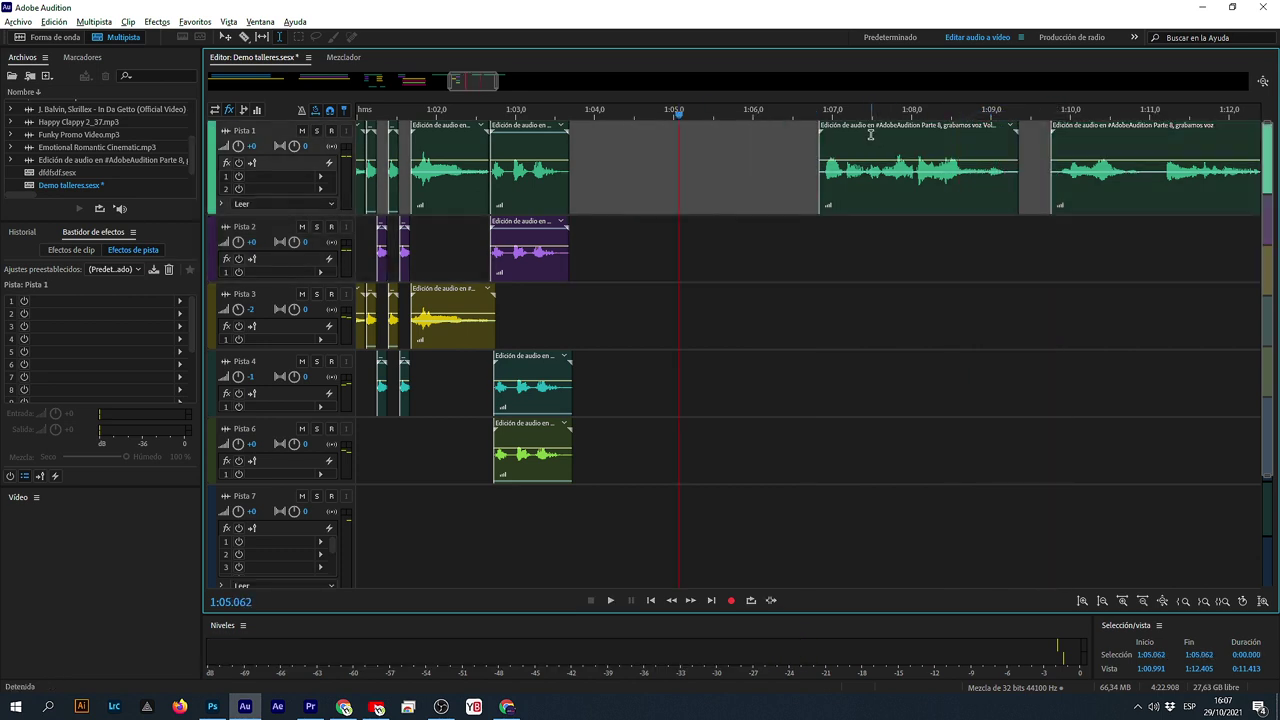
- Move the isolated phrase clip from Pista 1 near 1:06.8 to Pista 7, starting at about 1:04.26, and deselect it
drag(862, 135, 659, 560)
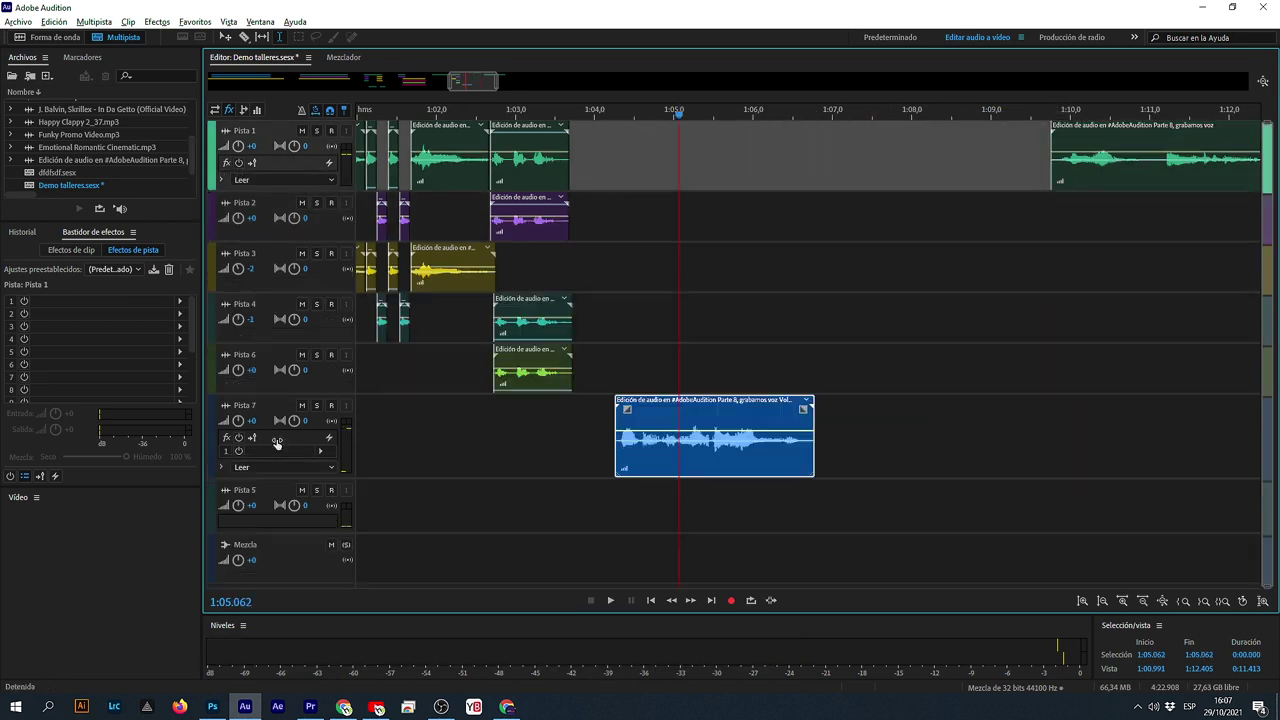
click(443, 458)
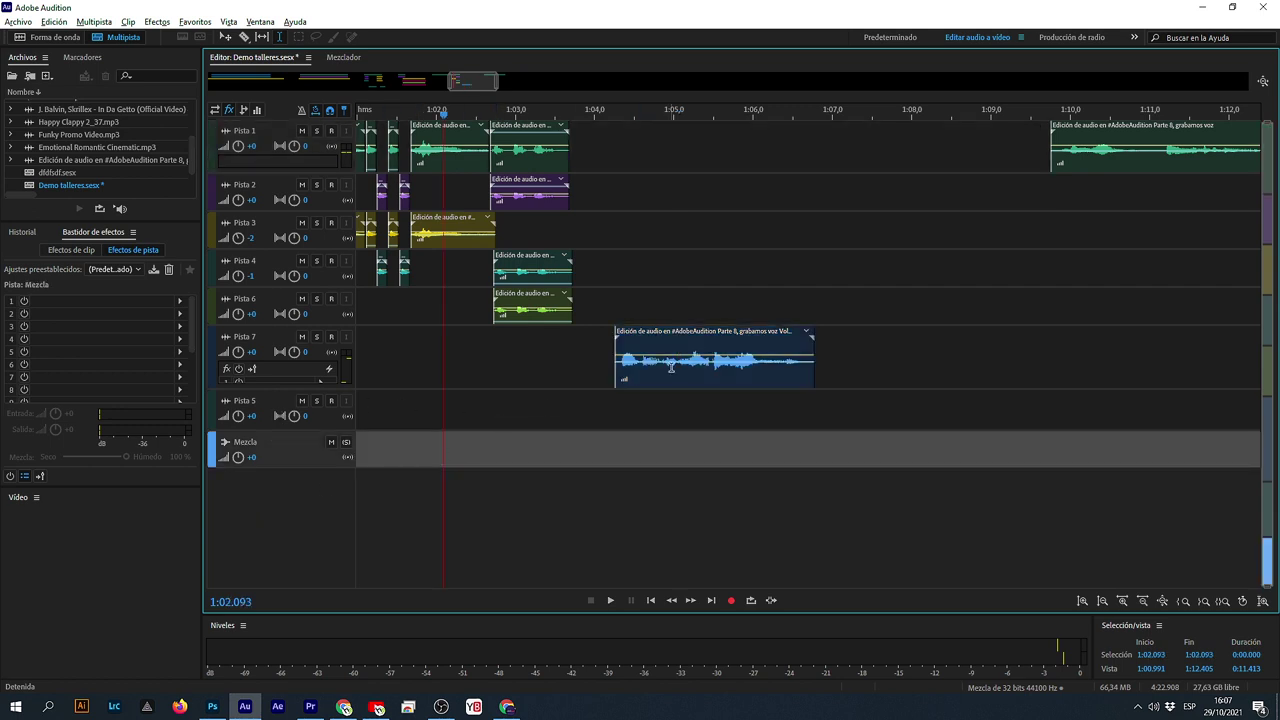
- Move the isolated phrase clip on Pista 7 to start at about 1:03.73 and play from its start
drag(645, 337, 604, 390)
click(572, 108)
key(space)
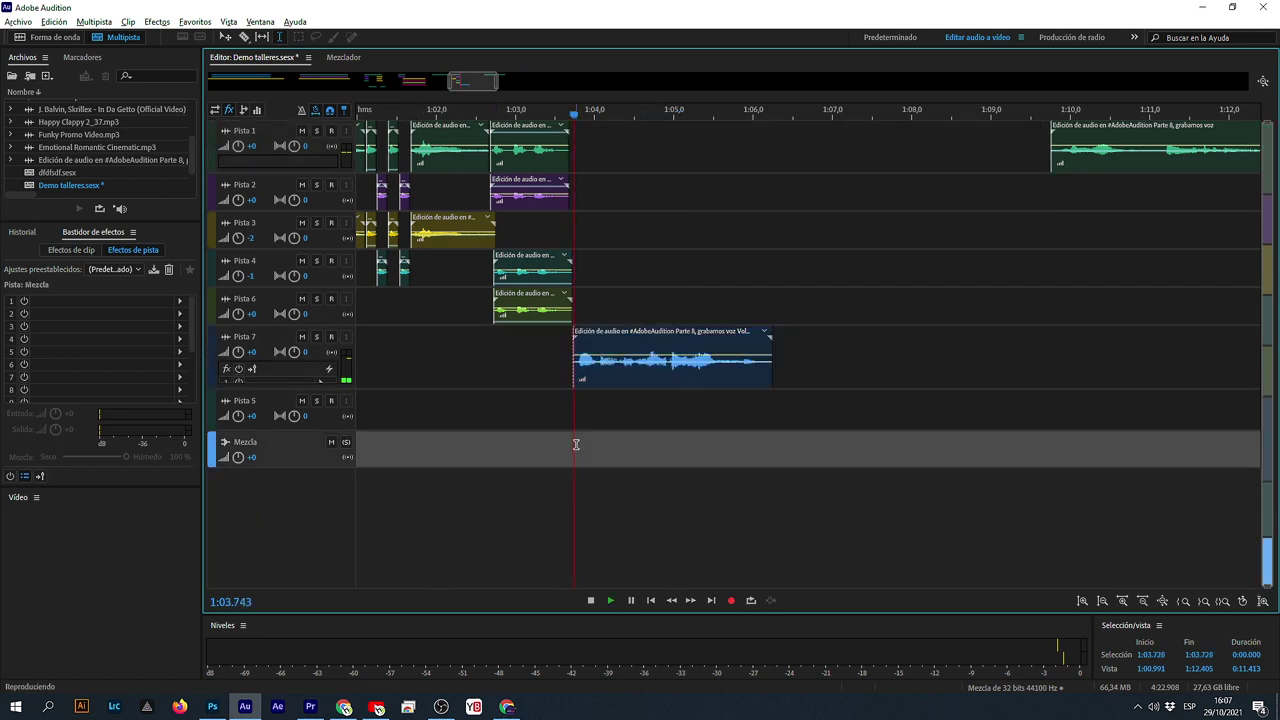
key(space)
- Move the phrase clip from Pista 7 down to Pista 5, starting at about 1:03.67, and play it
drag(603, 340, 603, 405)
key(space)
click(477, 368)
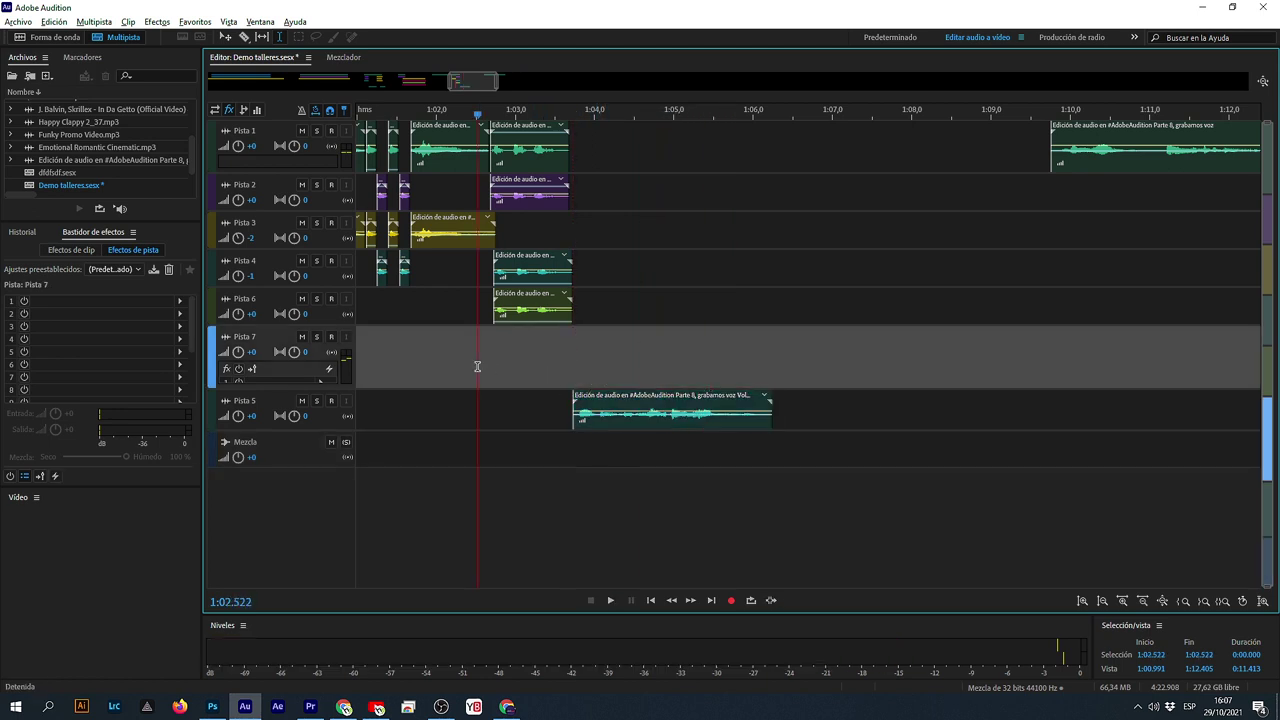
scroll(572, 415, up, 3)
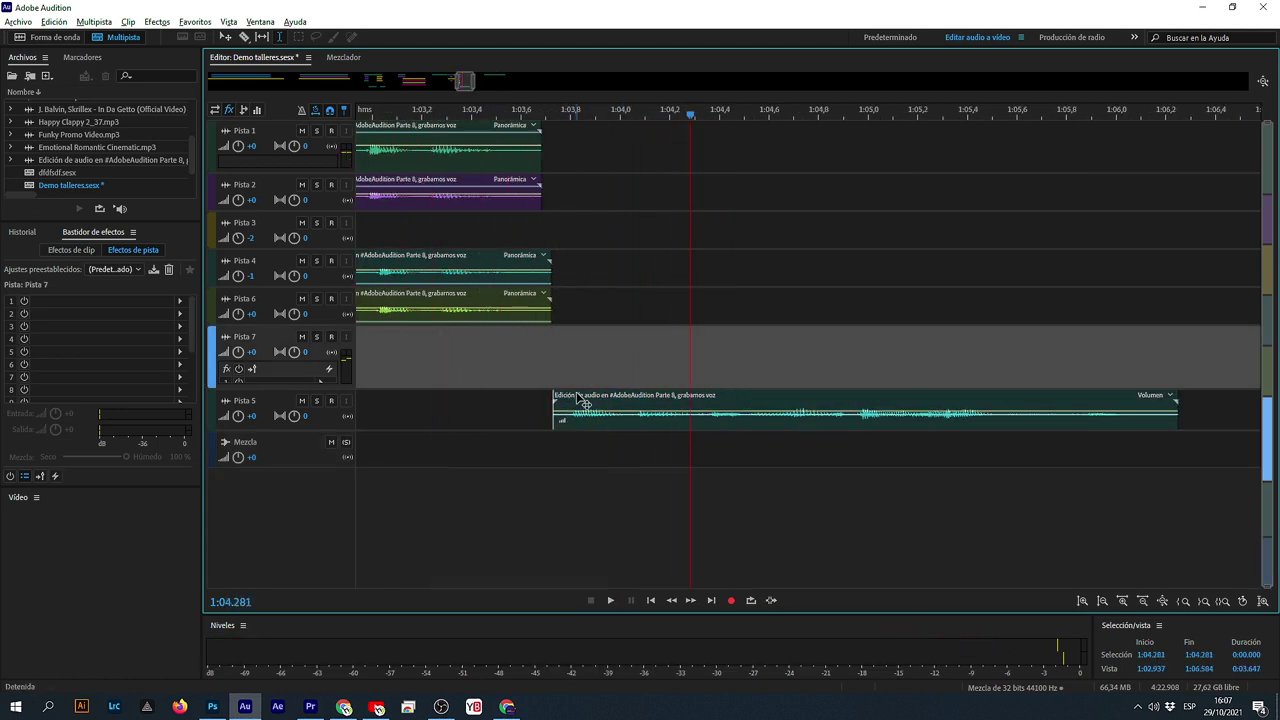
drag(580, 412, 566, 412)
click(512, 377)
scroll(618, 111, down, 3)
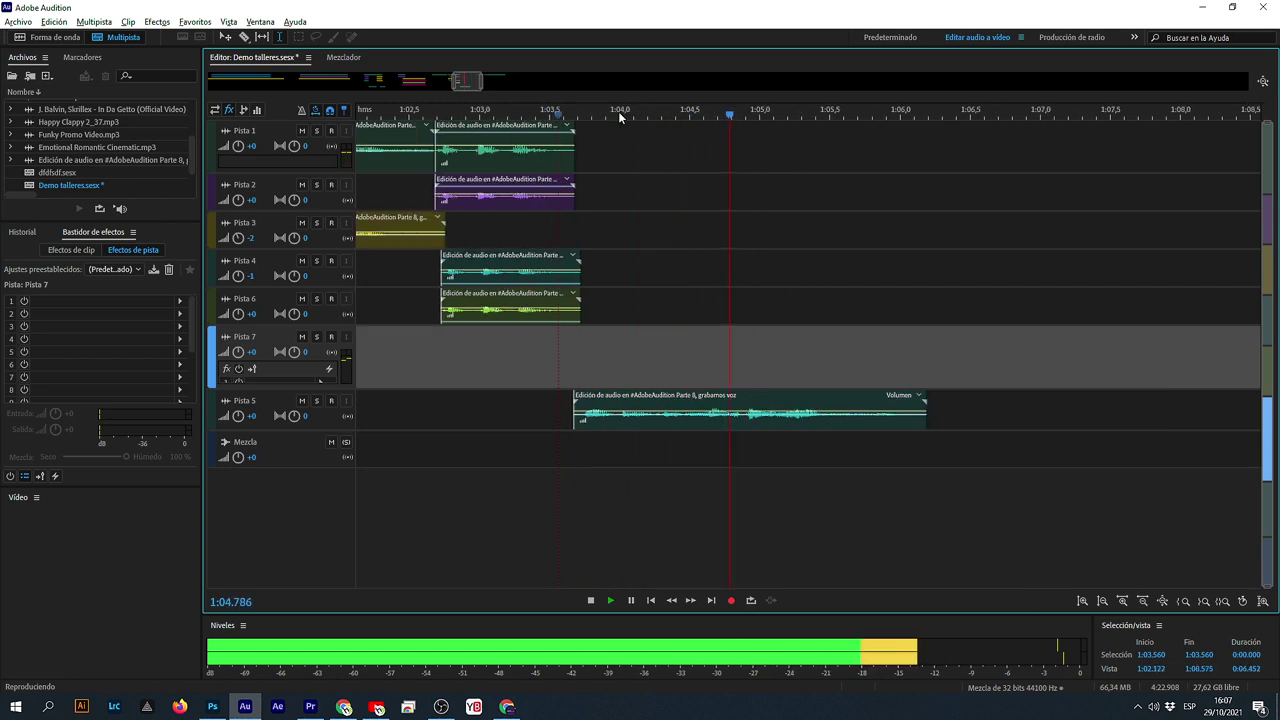
key(space)
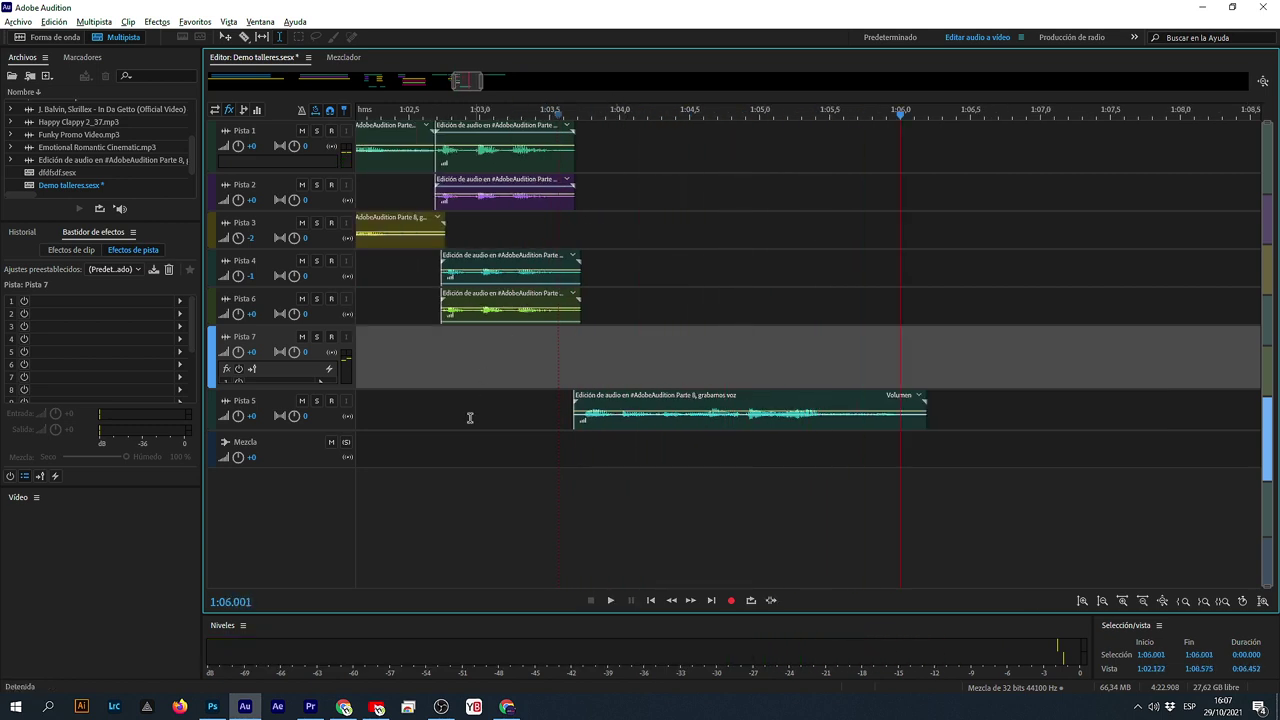
- Enlarge Pista 5 to reveal its effects rack and open its Compresor multibanda, with its window clear of the phrase clip
drag(349, 430, 349, 502)
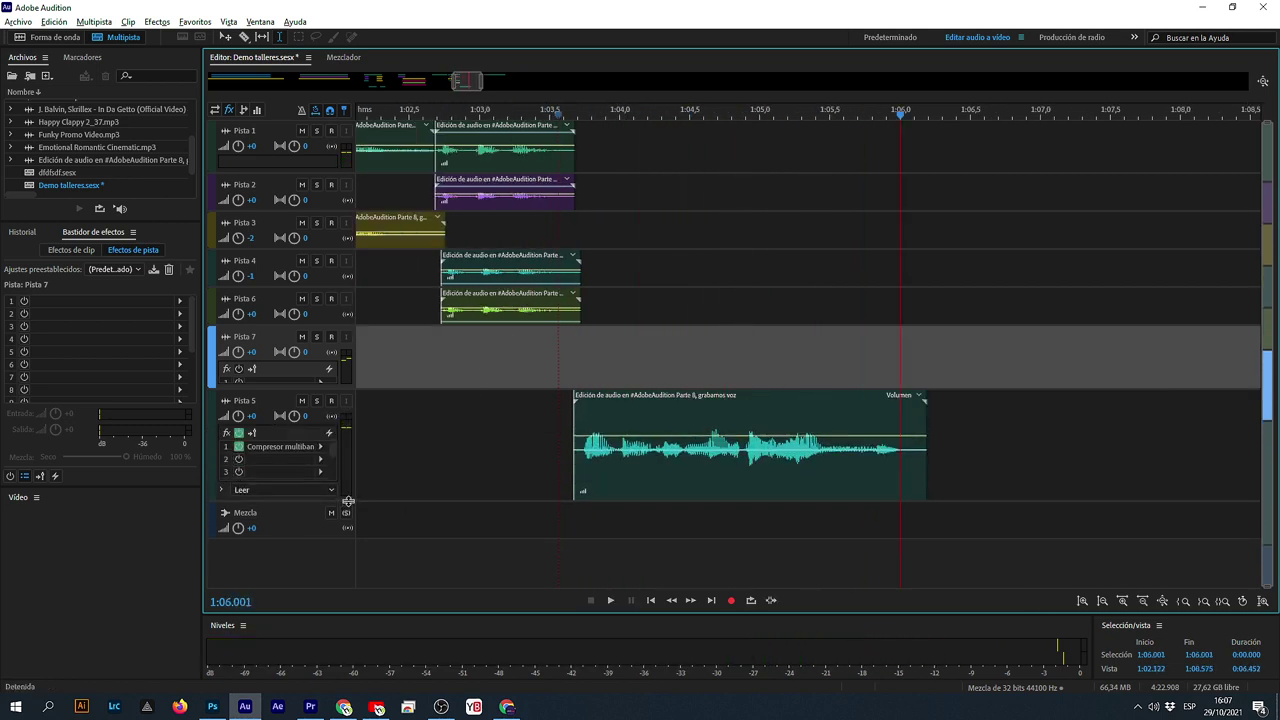
double_click(258, 446)
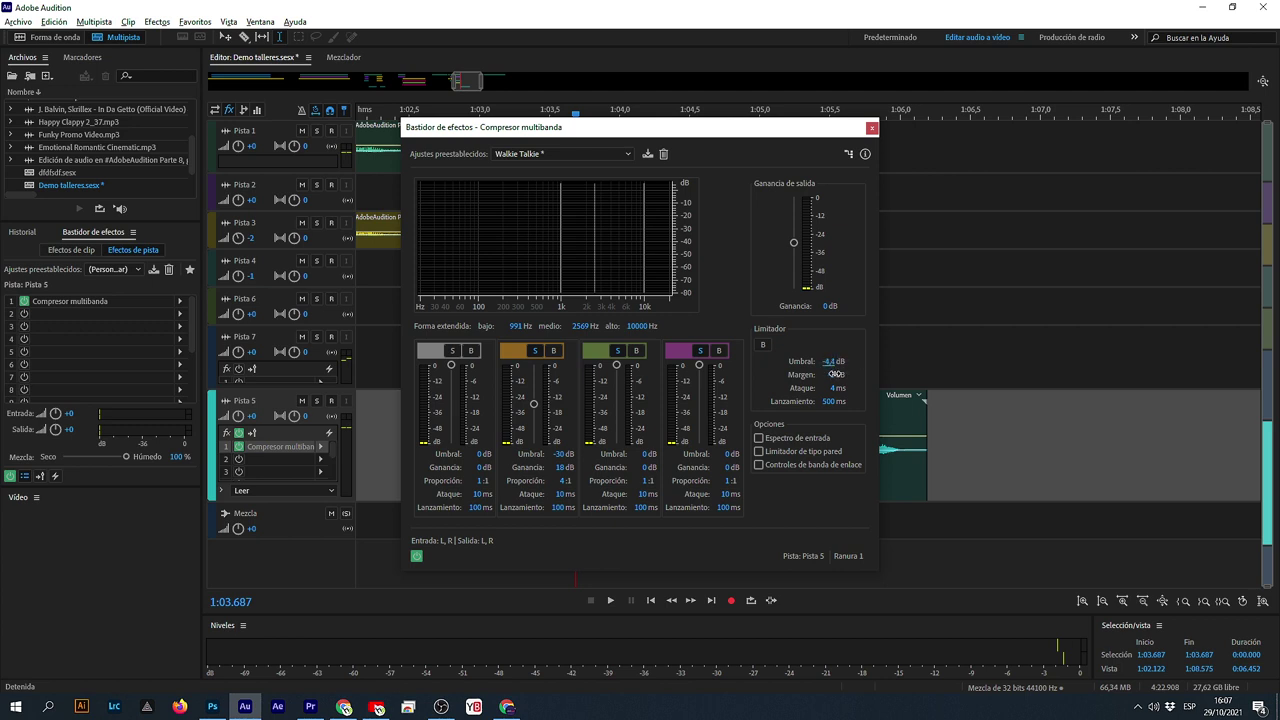
drag(795, 138, 473, 122)
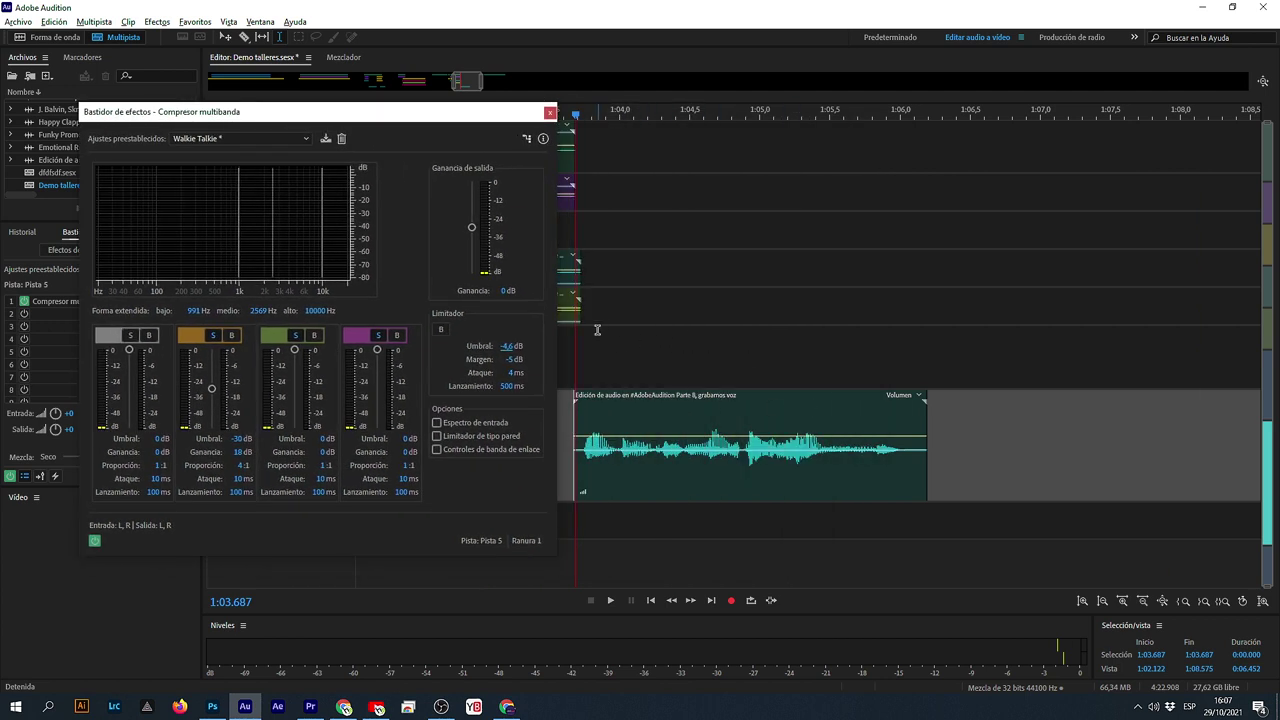
- Select about 1:03.80 to 1:06.27 and play the phrase, trying a compressor limiter threshold of -10.9 dB
drag(597, 330, 937, 351)
key(space)
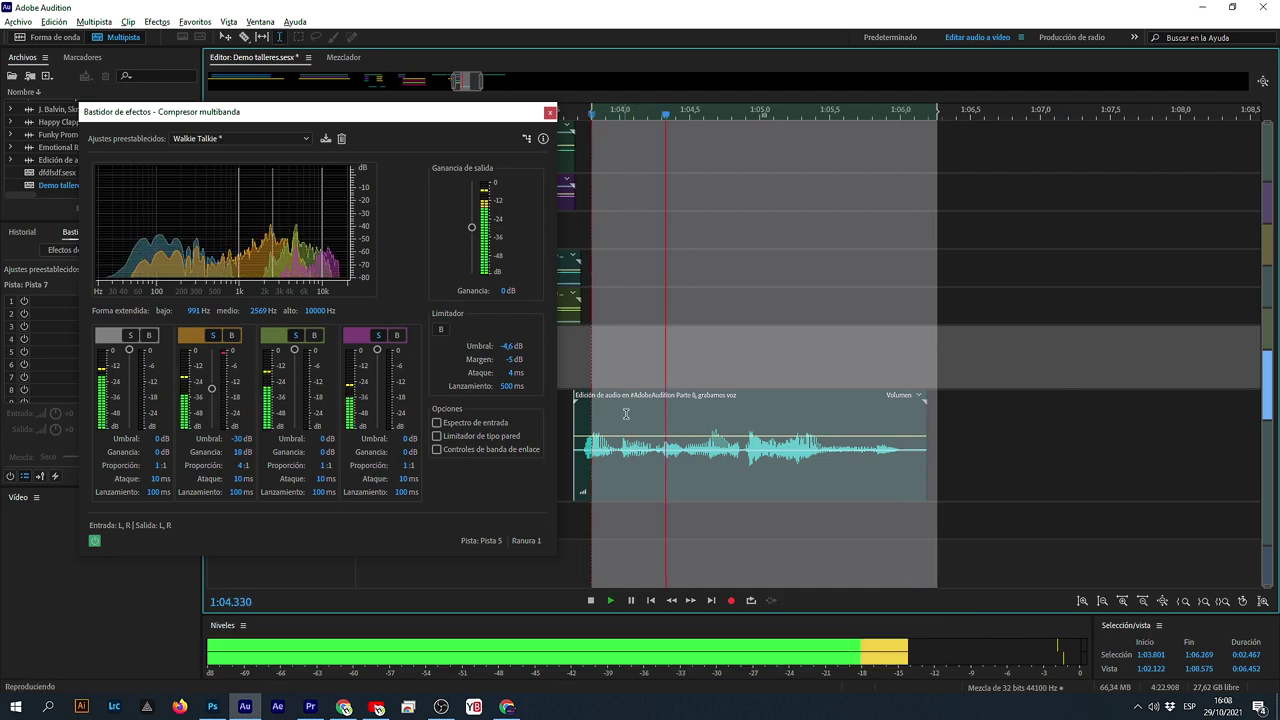
key(space)
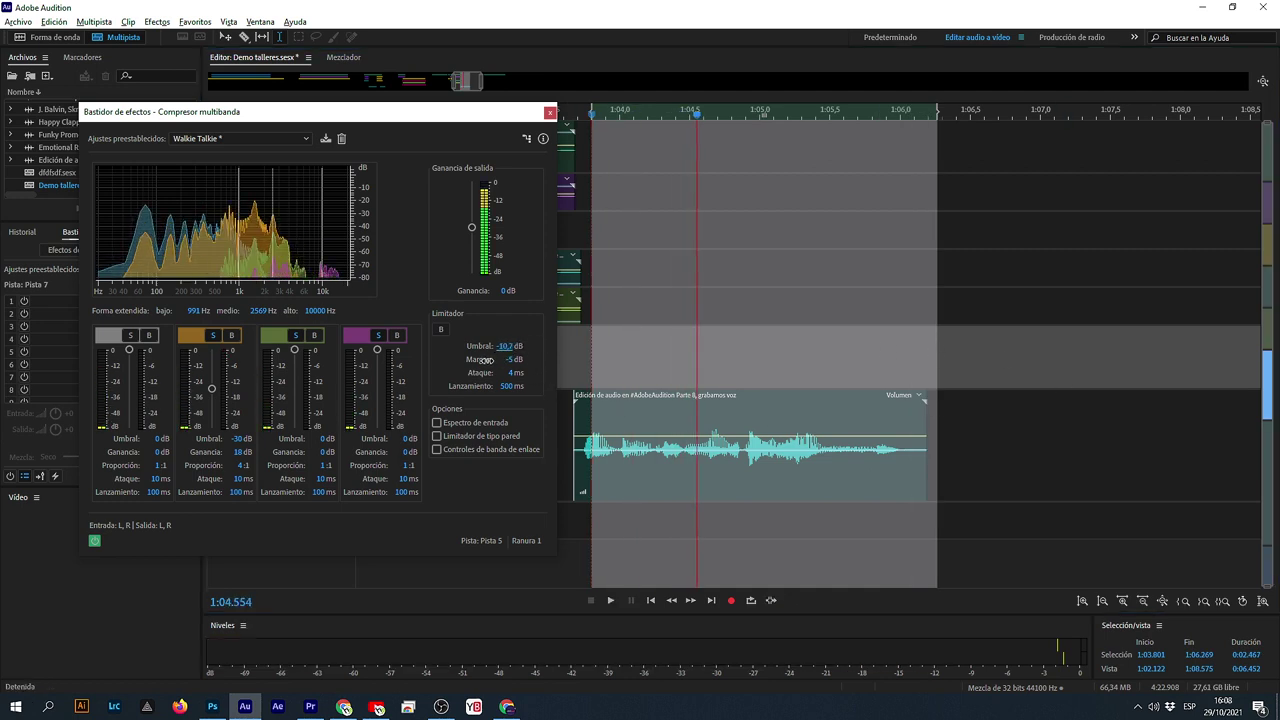
click(613, 120)
key(space)
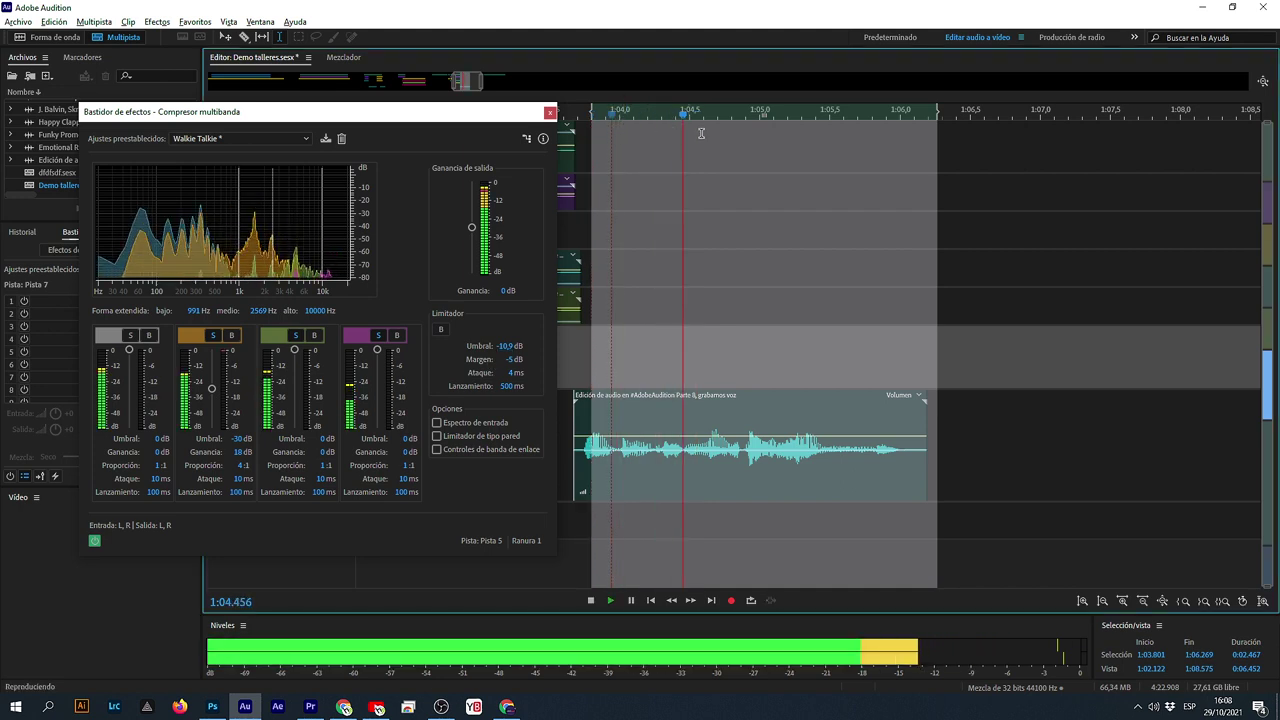
key(space)
- Set the Pista 5 compressor's limiter threshold to -8 dB, close the effect and play the phrase from about 1:03.73
click(507, 345)
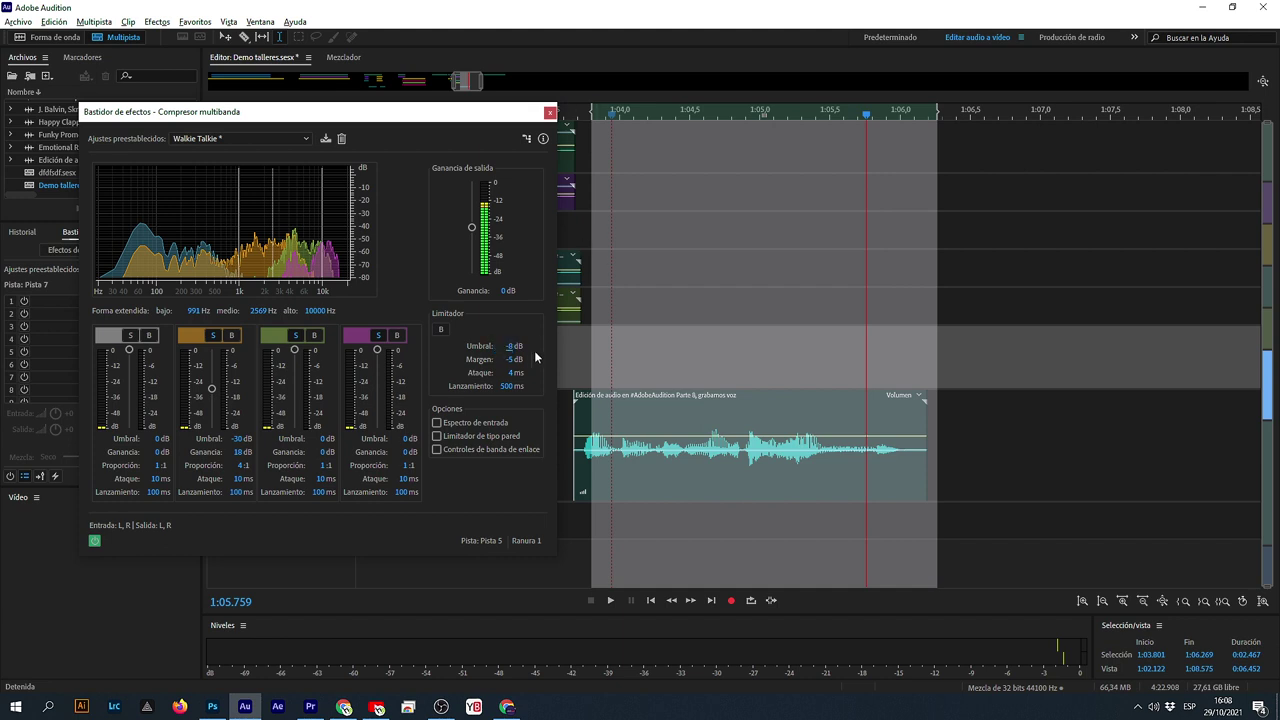
click(550, 112)
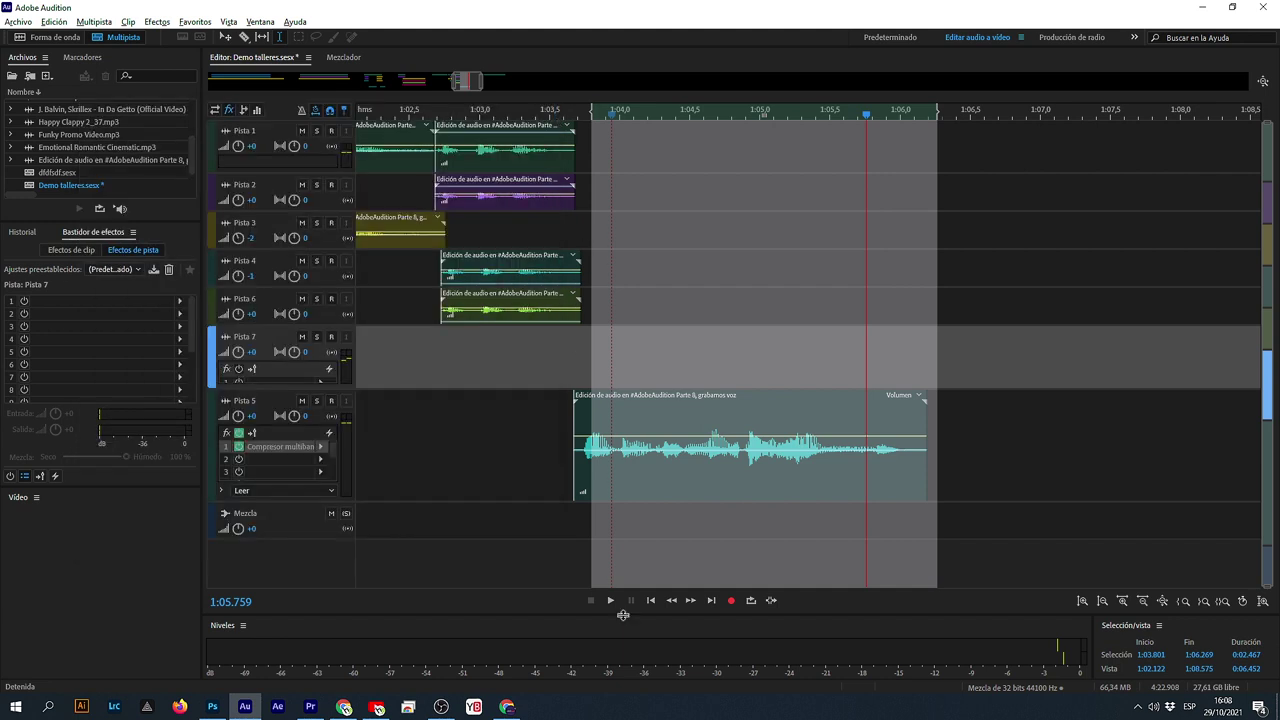
click(582, 542)
key(space)
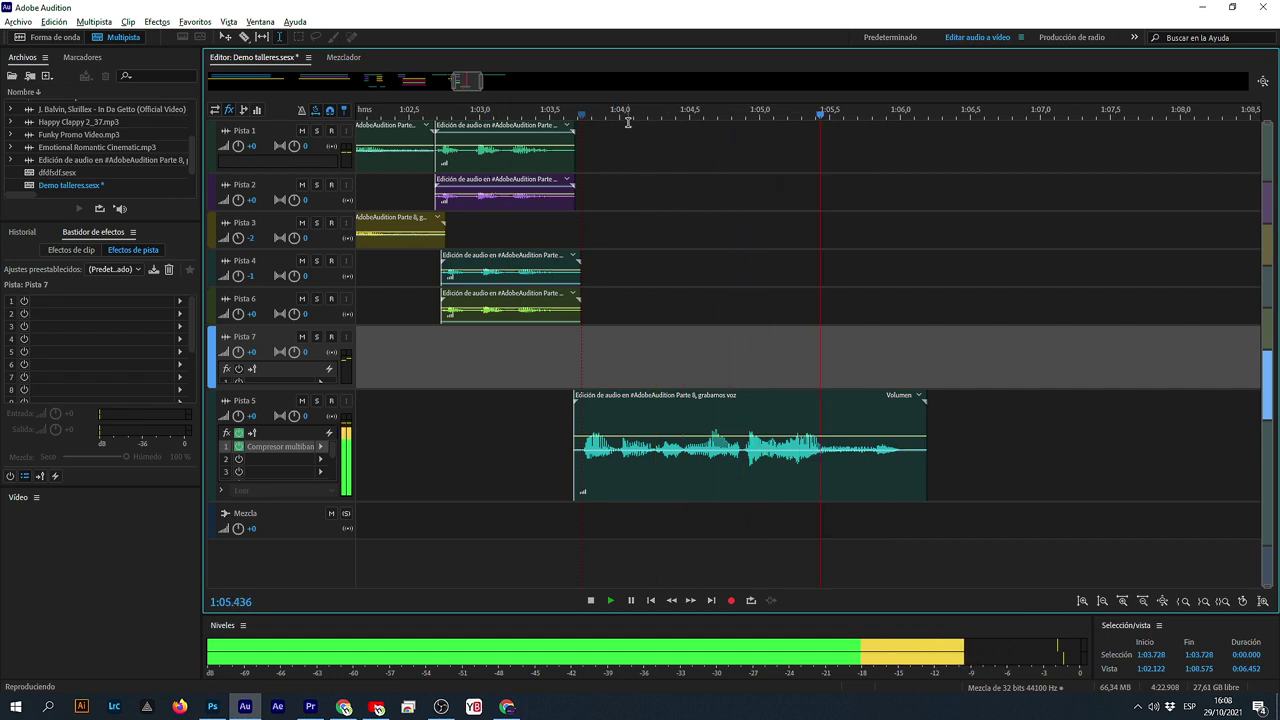
key(space)
- Move the last Pista 1 voice clip earlier to start at about 1:05.49, saving the session, and play it
scroll(634, 118, down, 5)
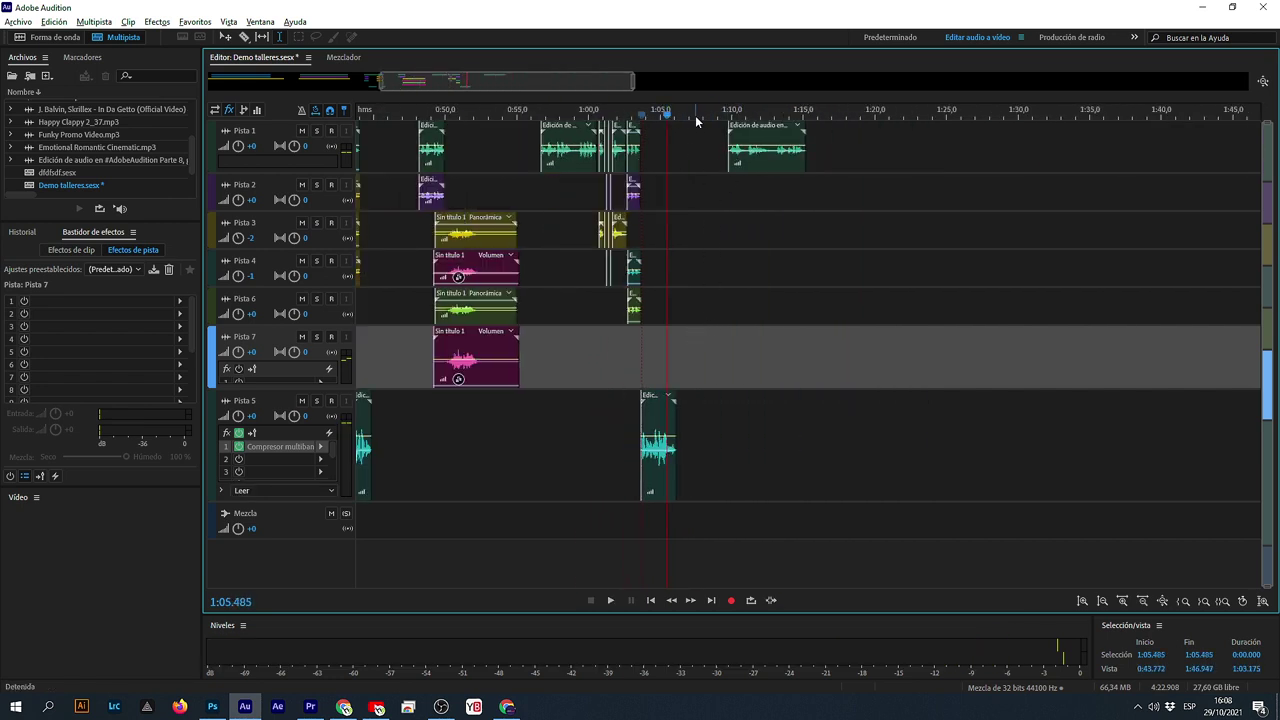
scroll(695, 115, up, 5)
click(741, 158)
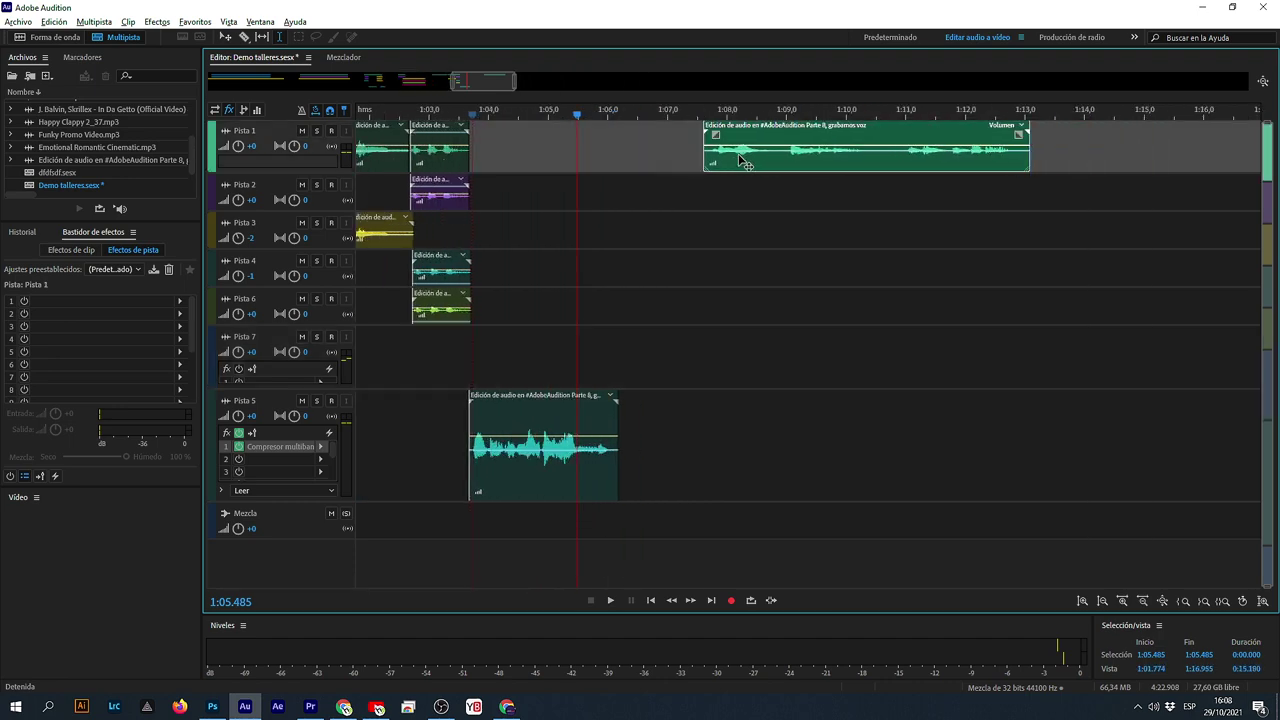
drag(741, 158, 683, 158)
scroll(288, 446, up, 3)
scroll(609, 465, up, 3)
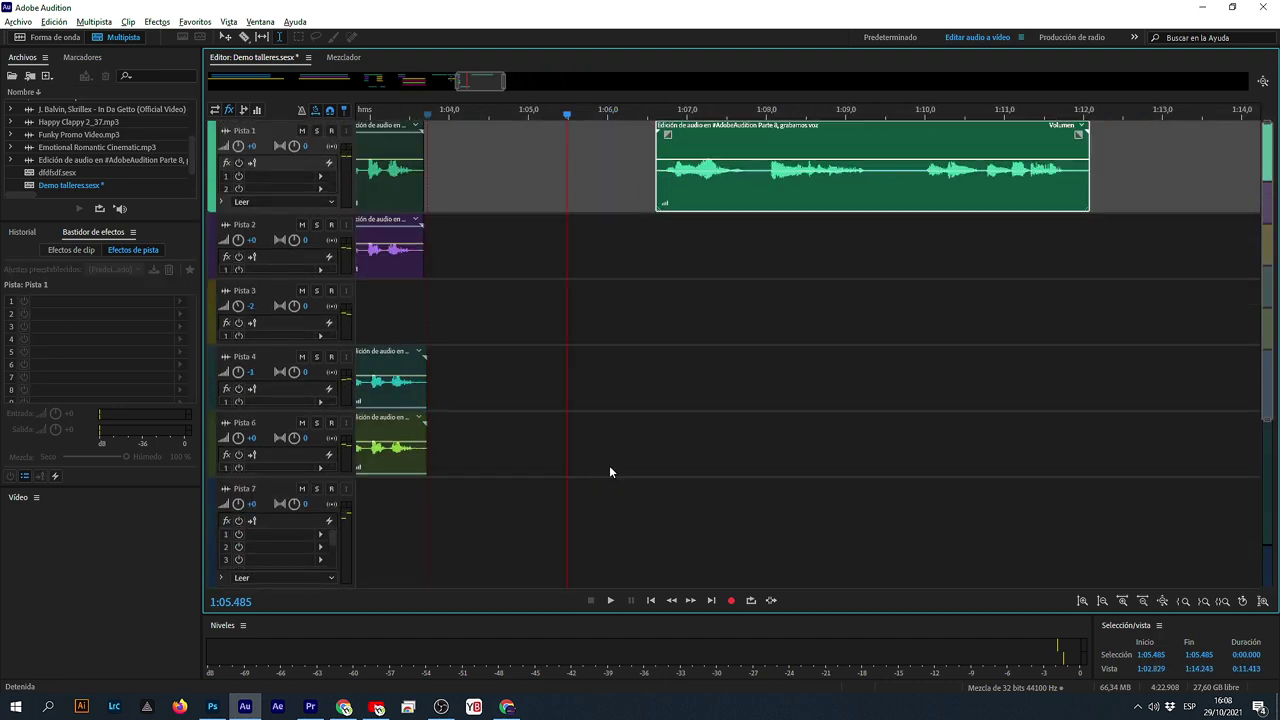
key(ctrl+s)
drag(701, 133, 611, 148)
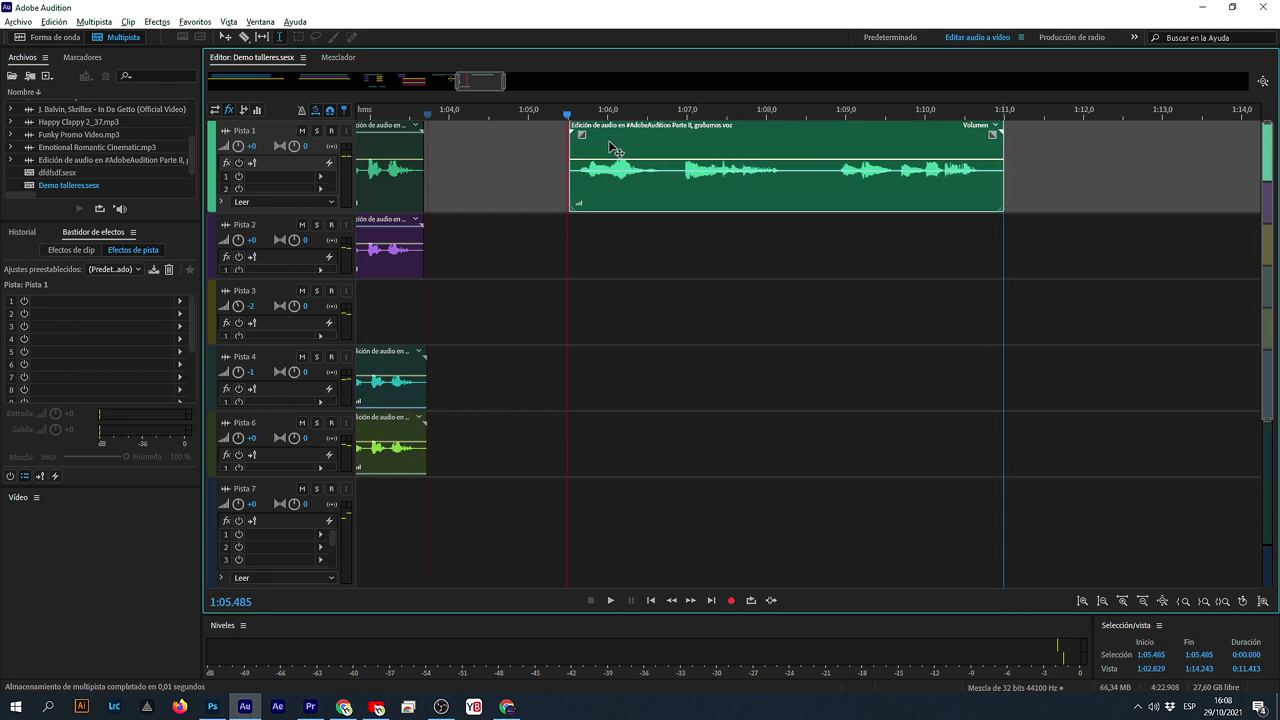
key(space)
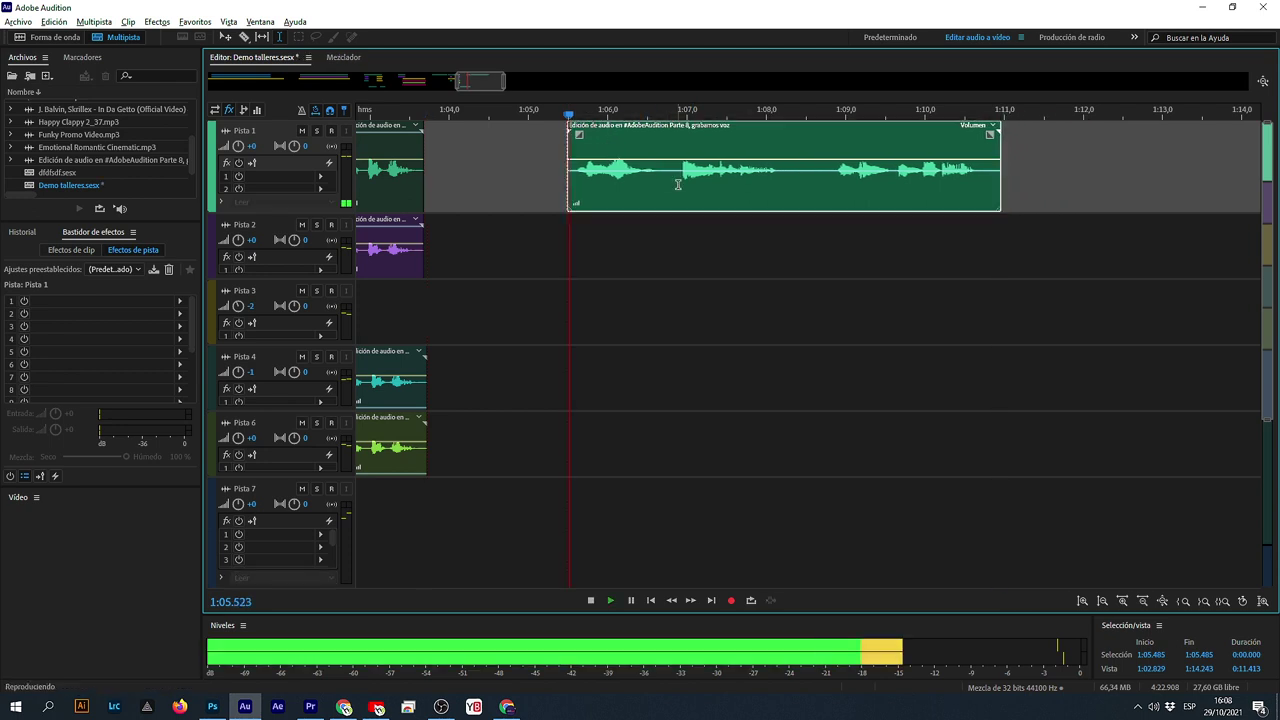
key(space)
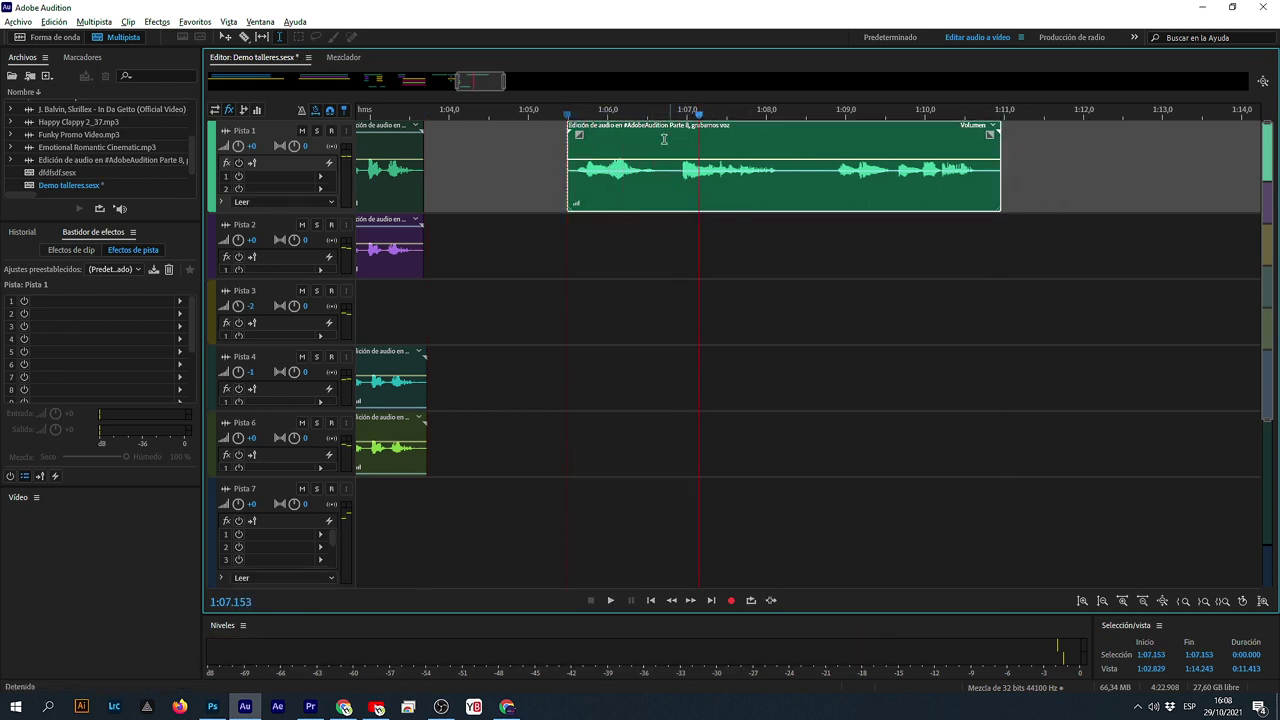
- Move the last Pista 1 voice clip to start at about 1:07.15 and play from about 1:06.58
drag(638, 122, 770, 196)
click(654, 319)
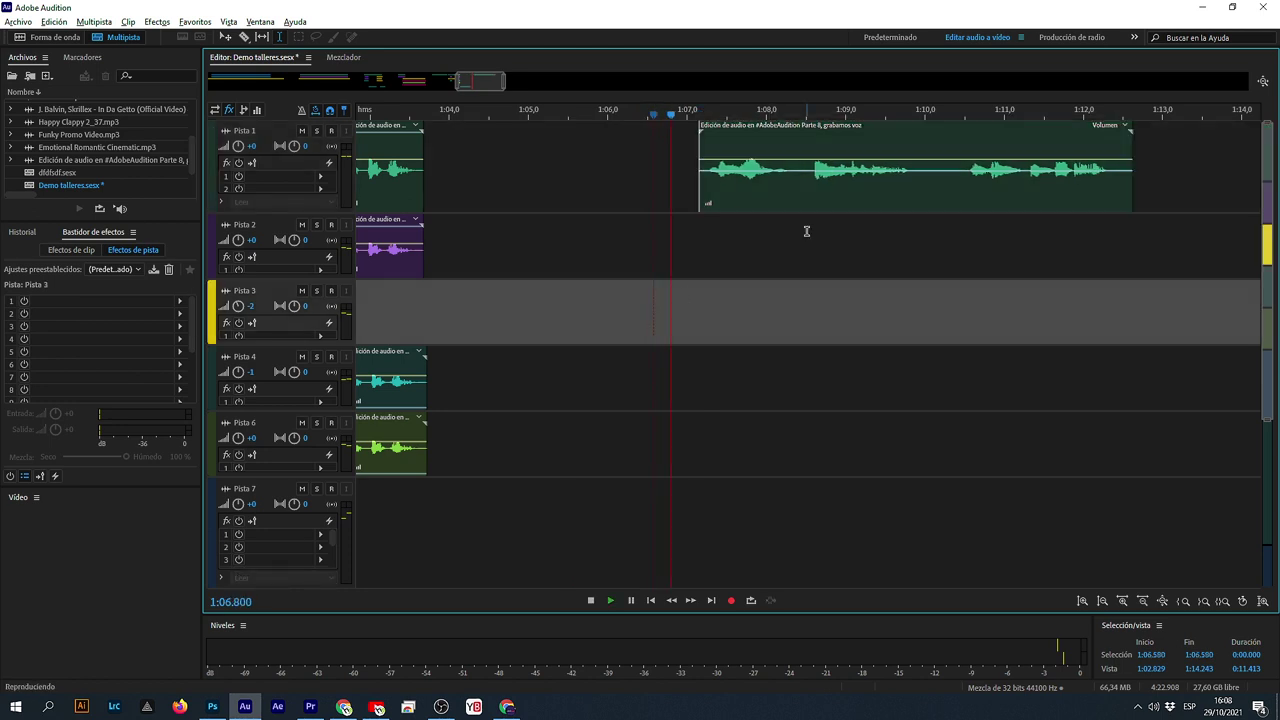
key(space)
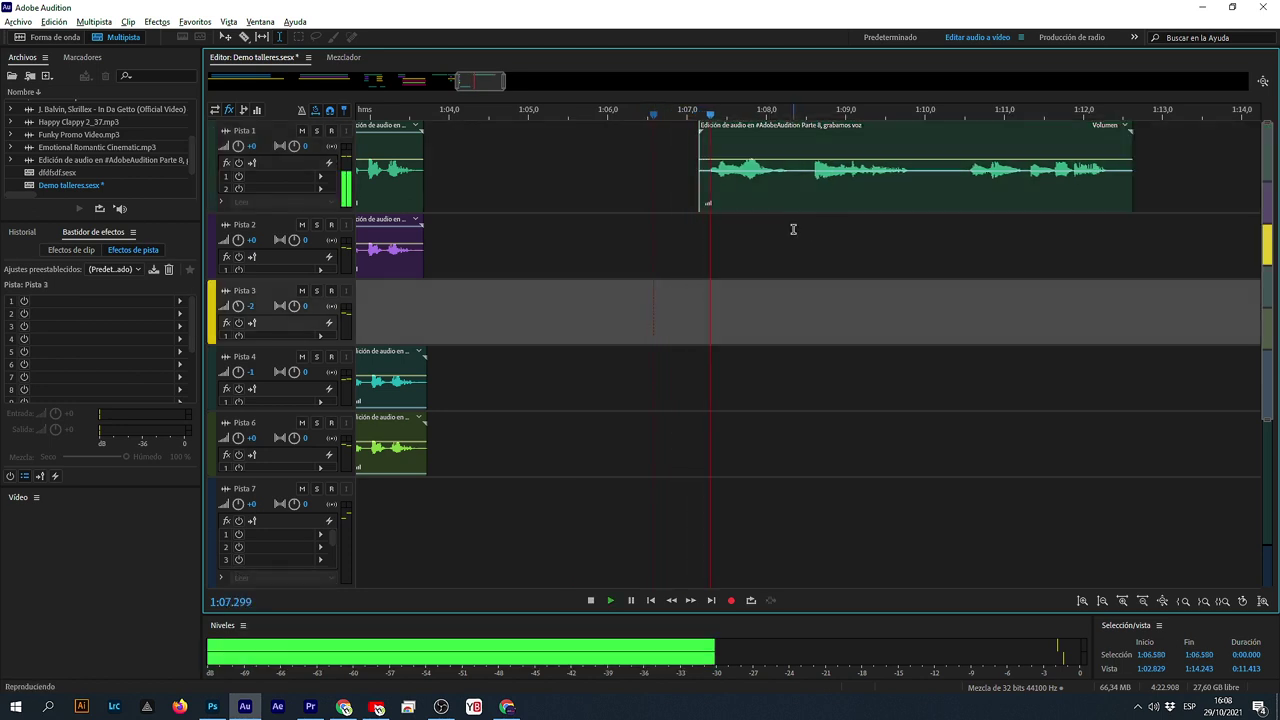
- Delete the last Pista 1 voice clip after 1:07 and reduce the height of Pista 7
click(966, 194)
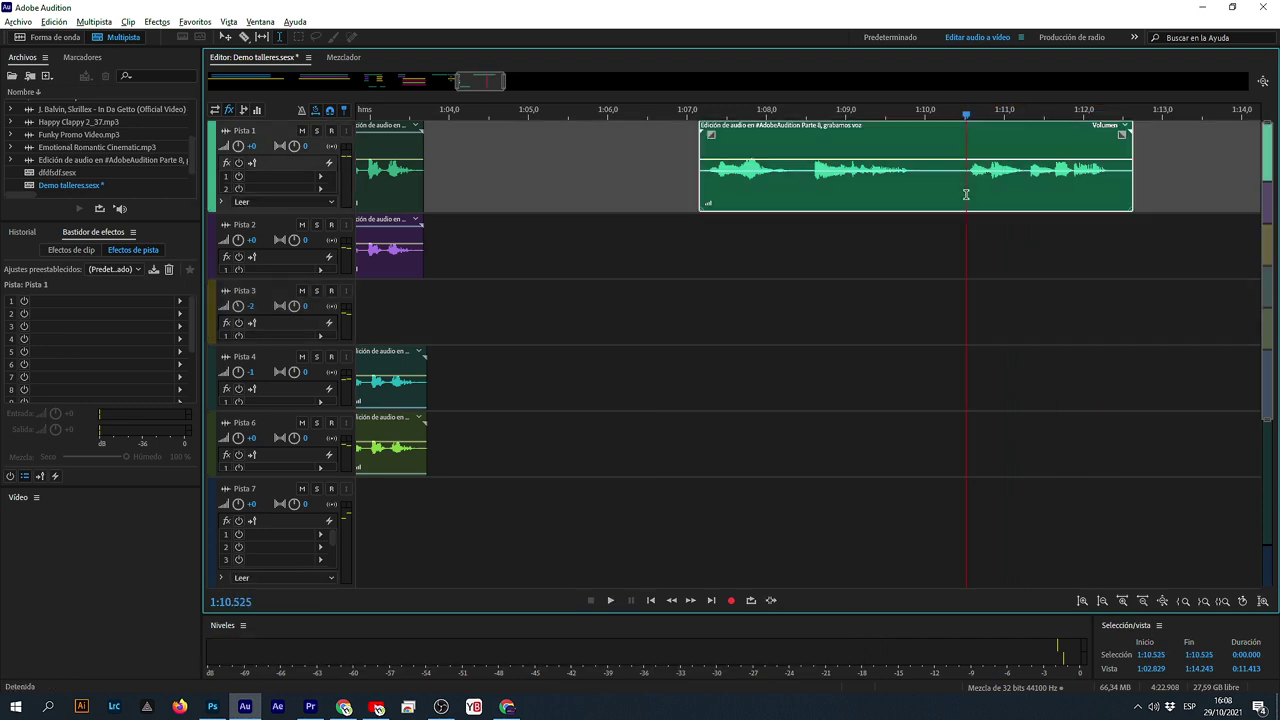
scroll(938, 114, down, 8)
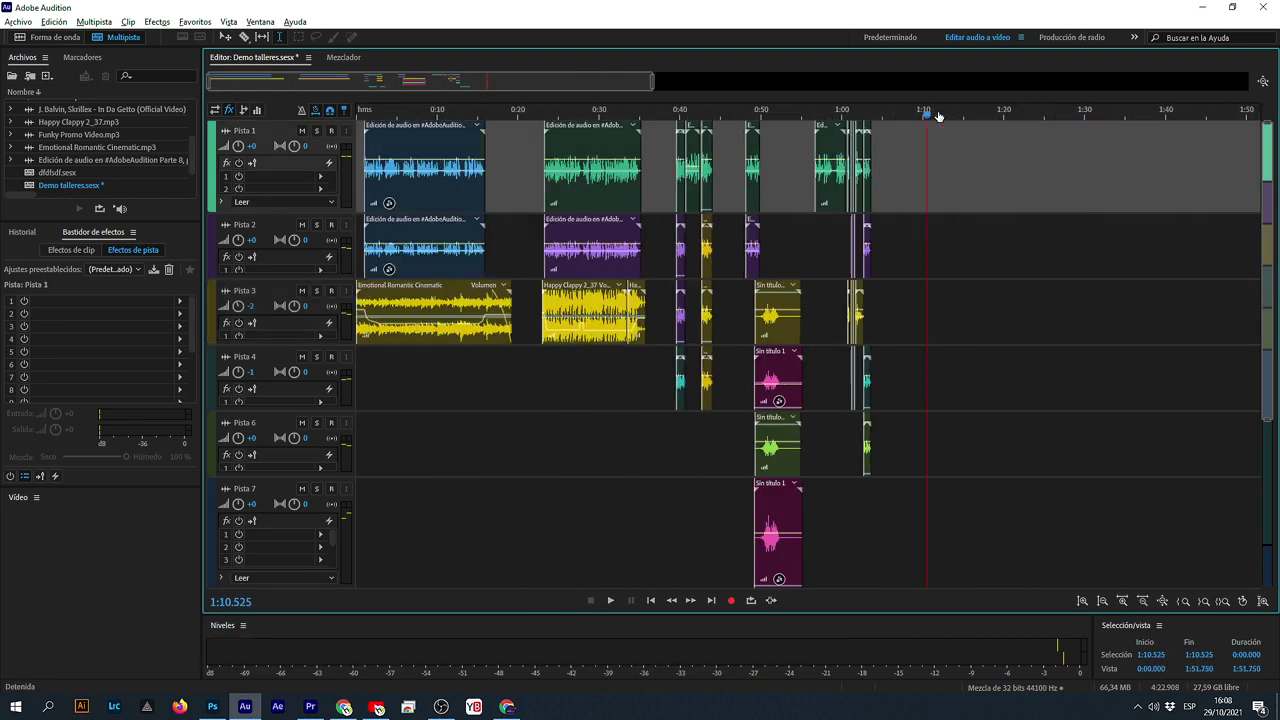
scroll(326, 376, down, 2)
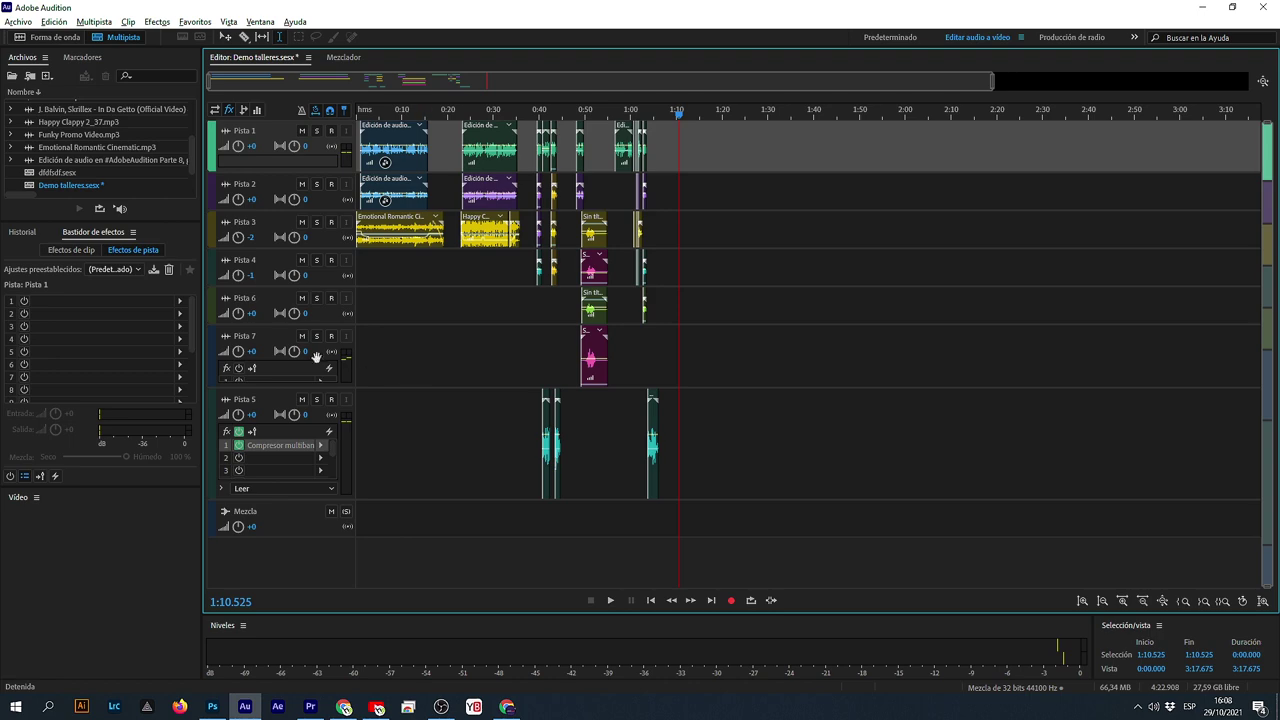
click(328, 390)
drag(330, 386, 330, 352)
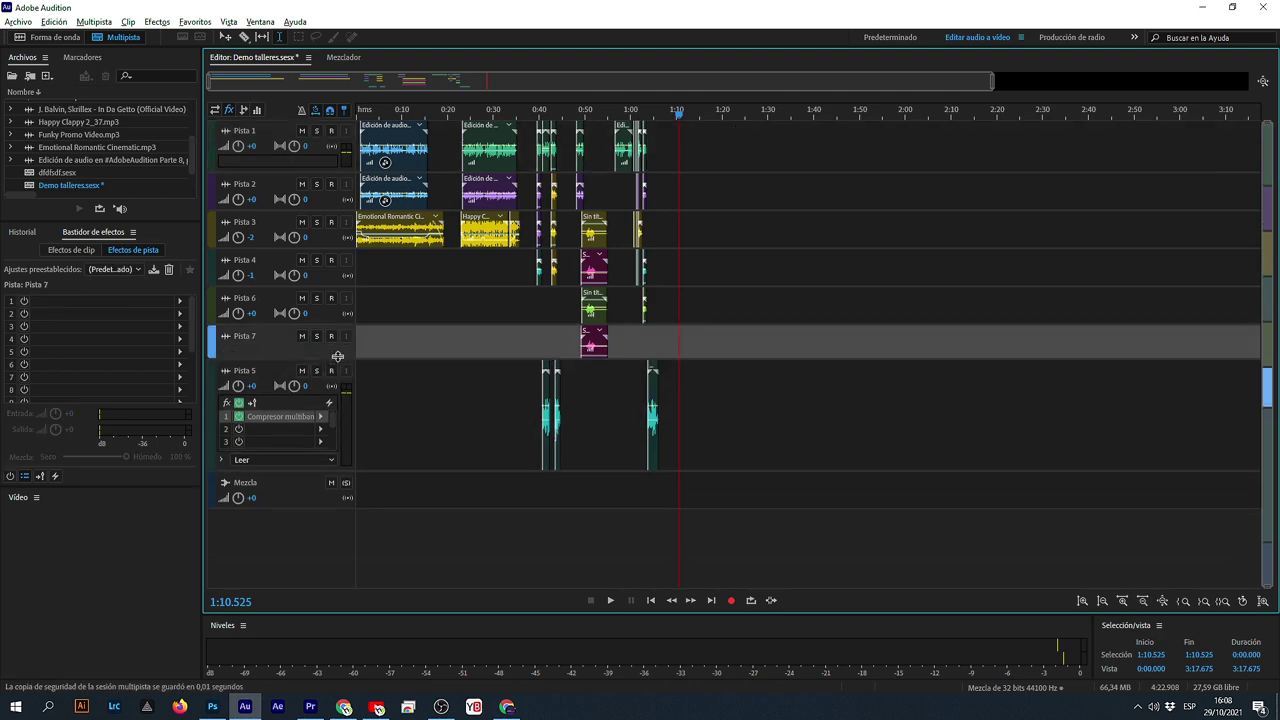
- Play the mix from about 0:48.34 and save the multitrack session
scroll(540, 107, up, 8)
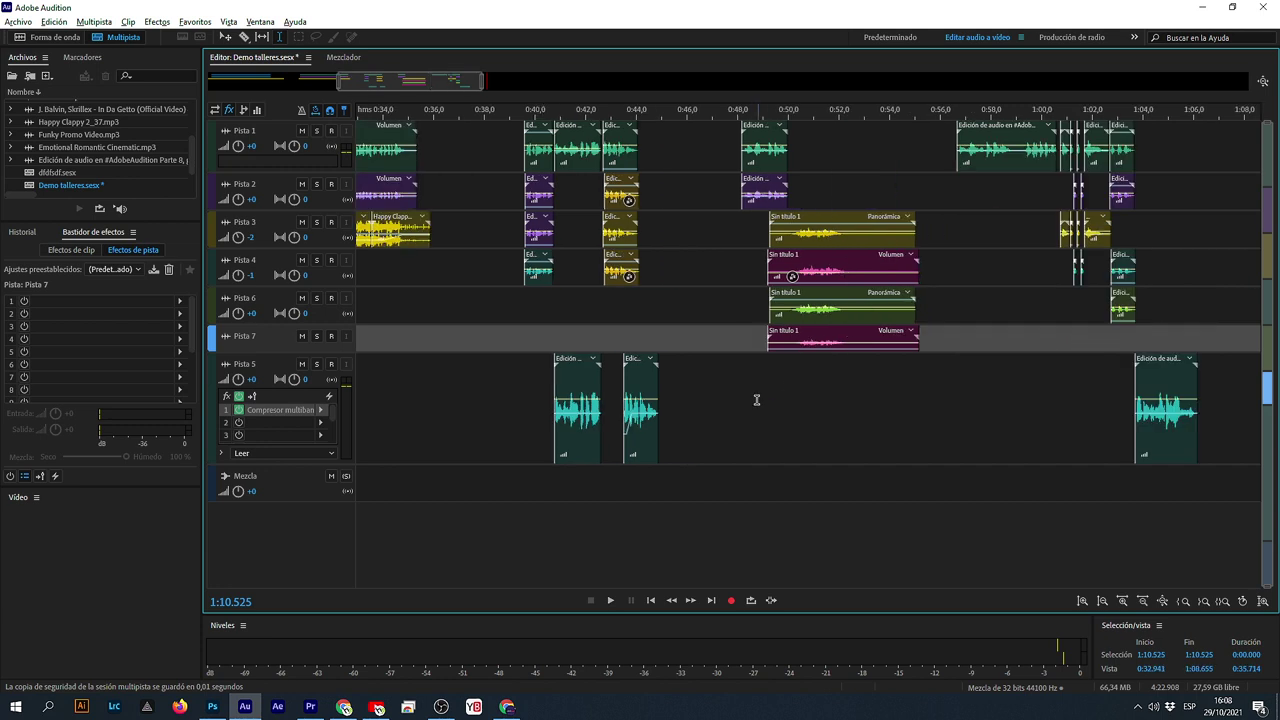
click(746, 410)
key(space)
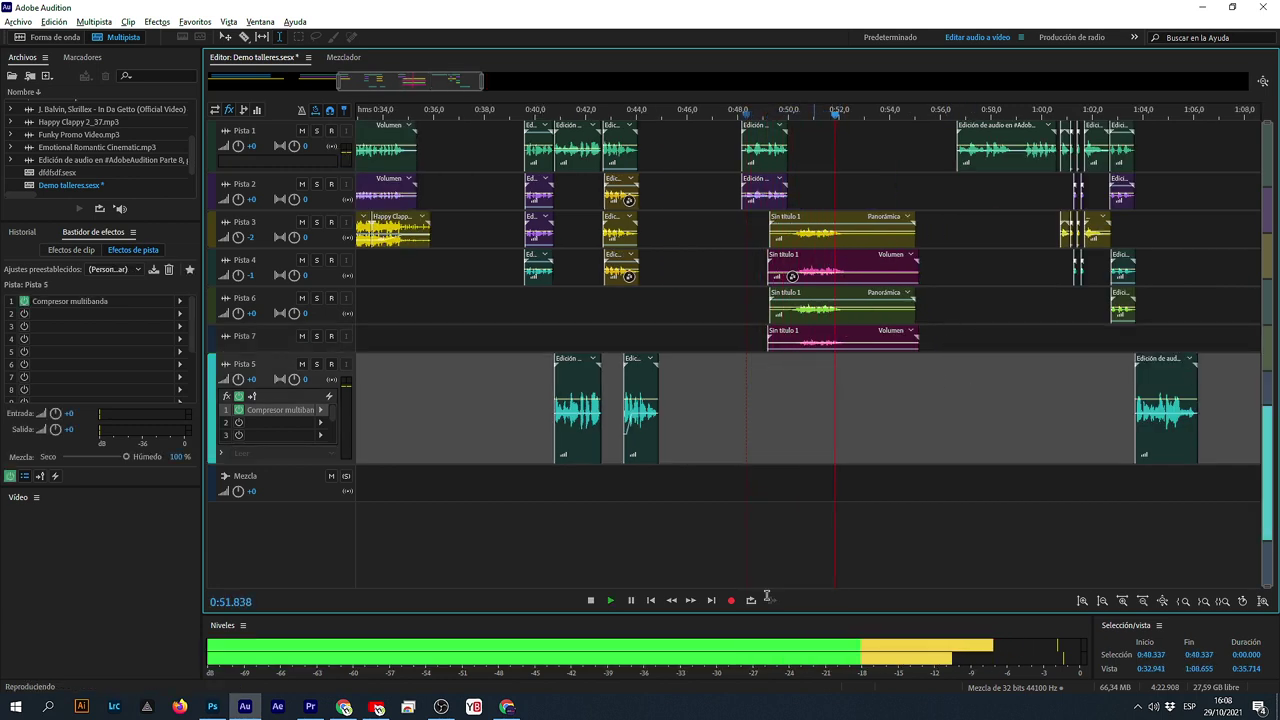
key(space)
key(ctrl+s)
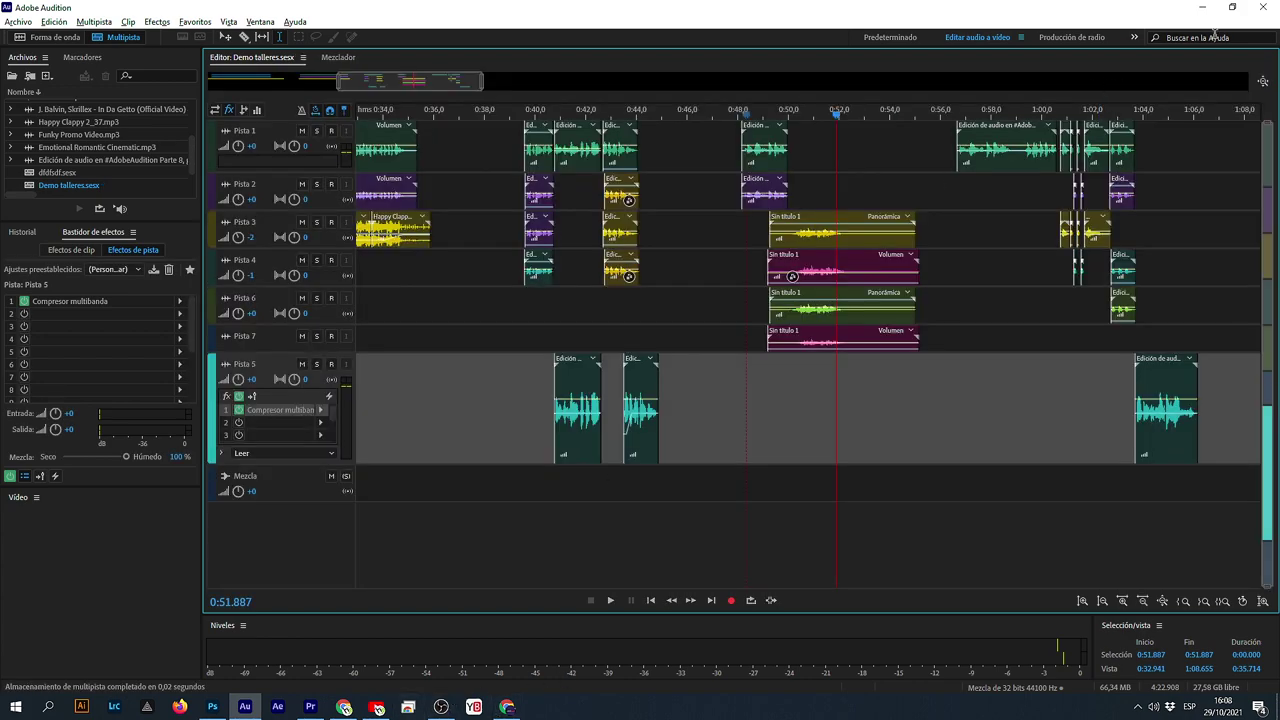
- Open a desktop folder in File Explorer and bring its window in front of the maximized Audition session
click(1234, 7)
double_click(1180, 25)
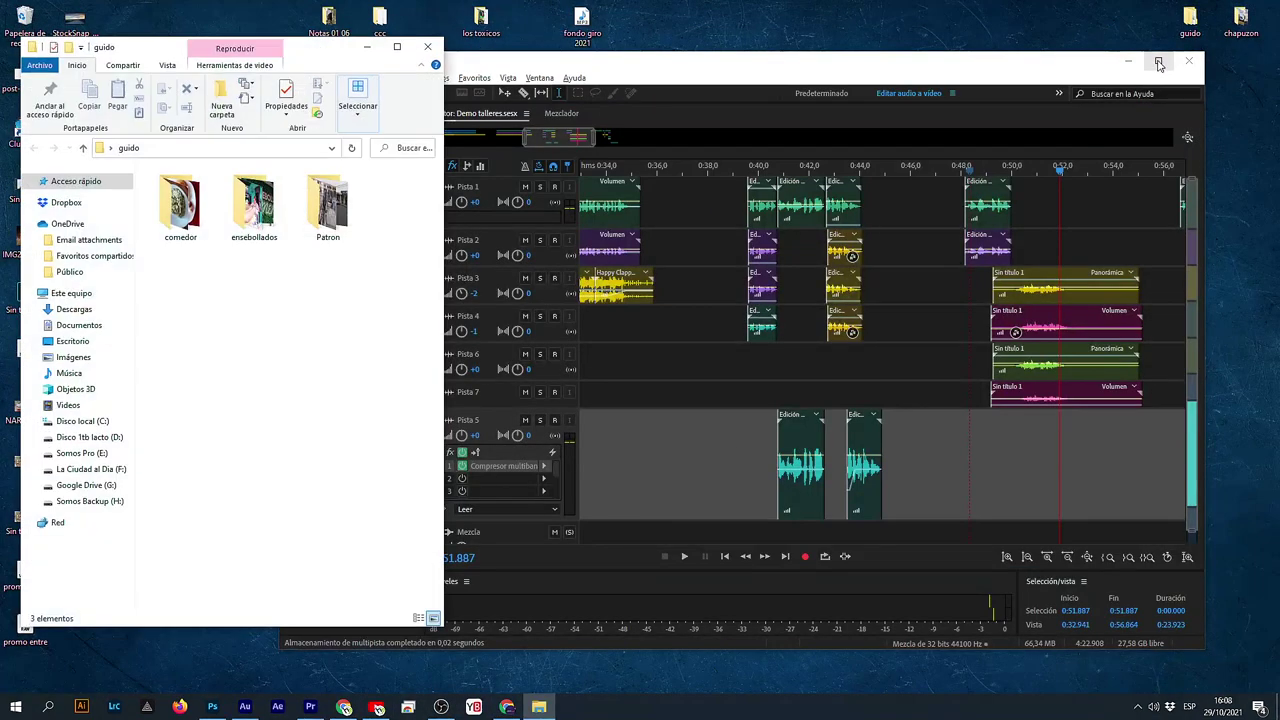
click(1161, 60)
click(539, 707)
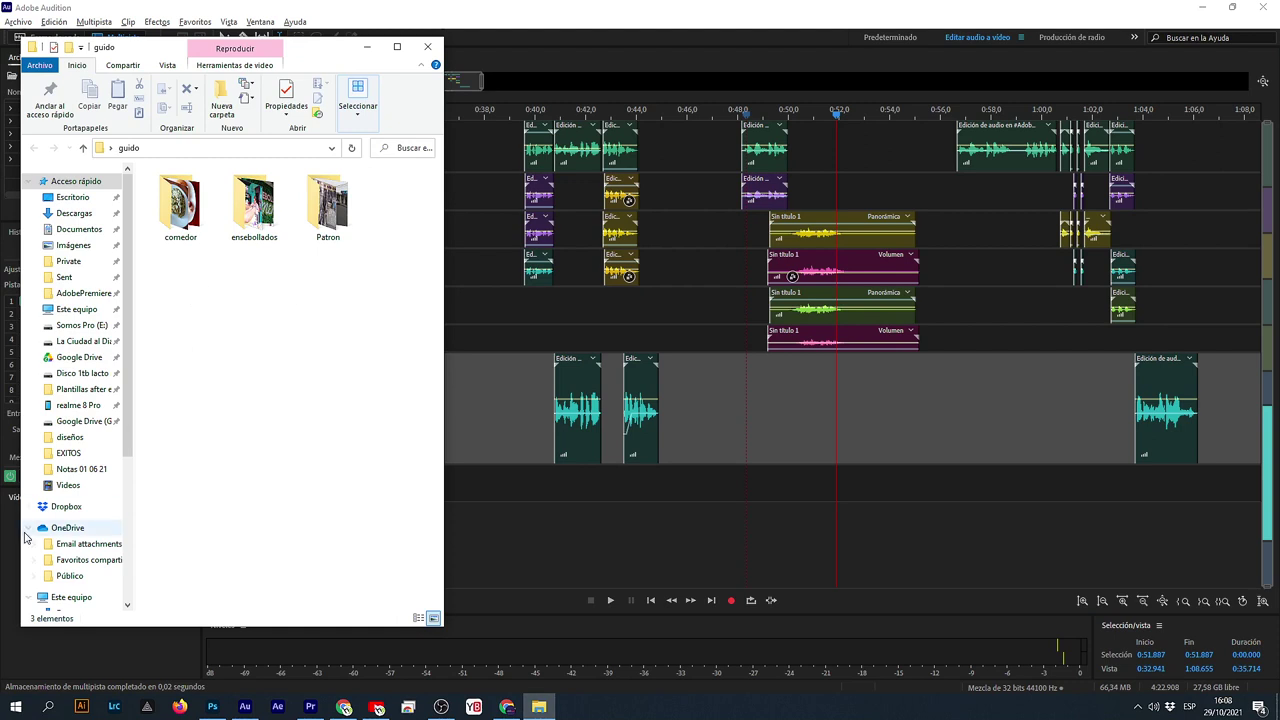
- Browse to the 2021 folder inside PRODUCCION > MUSICA DE PRODUCCION on the Somos Pro (E:) drive
scroll(25, 538, down, 5)
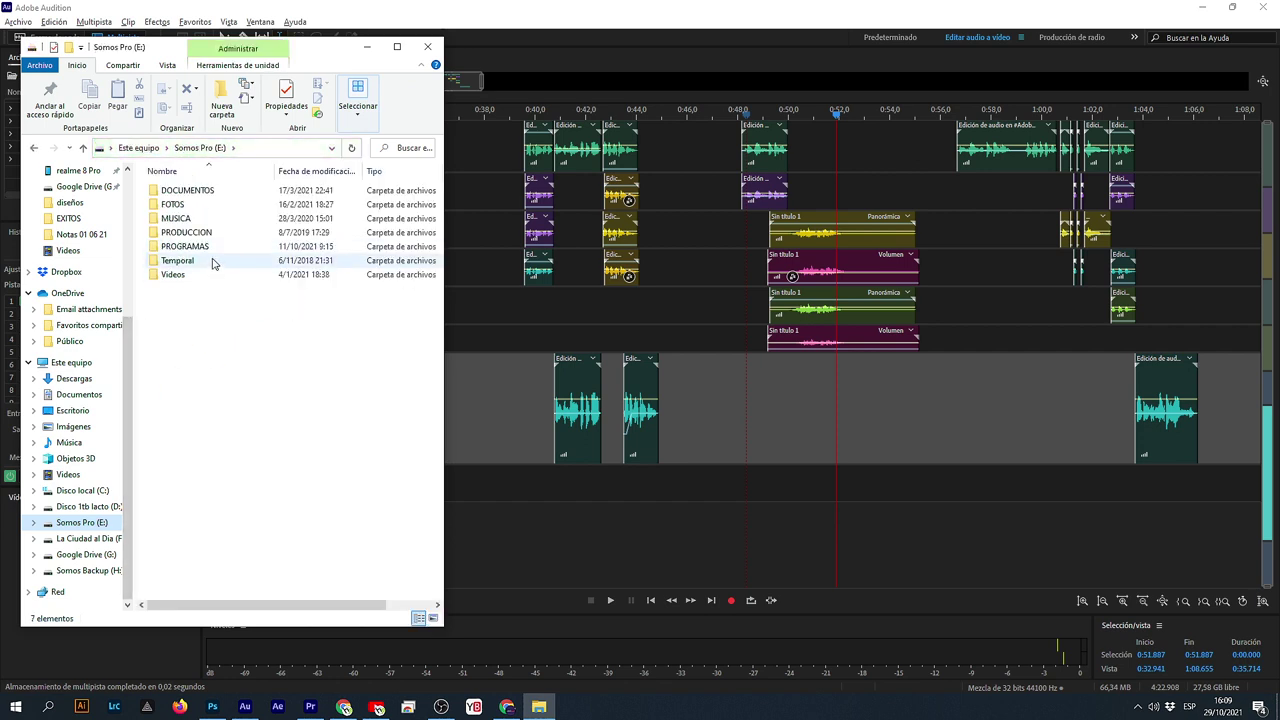
double_click(205, 233)
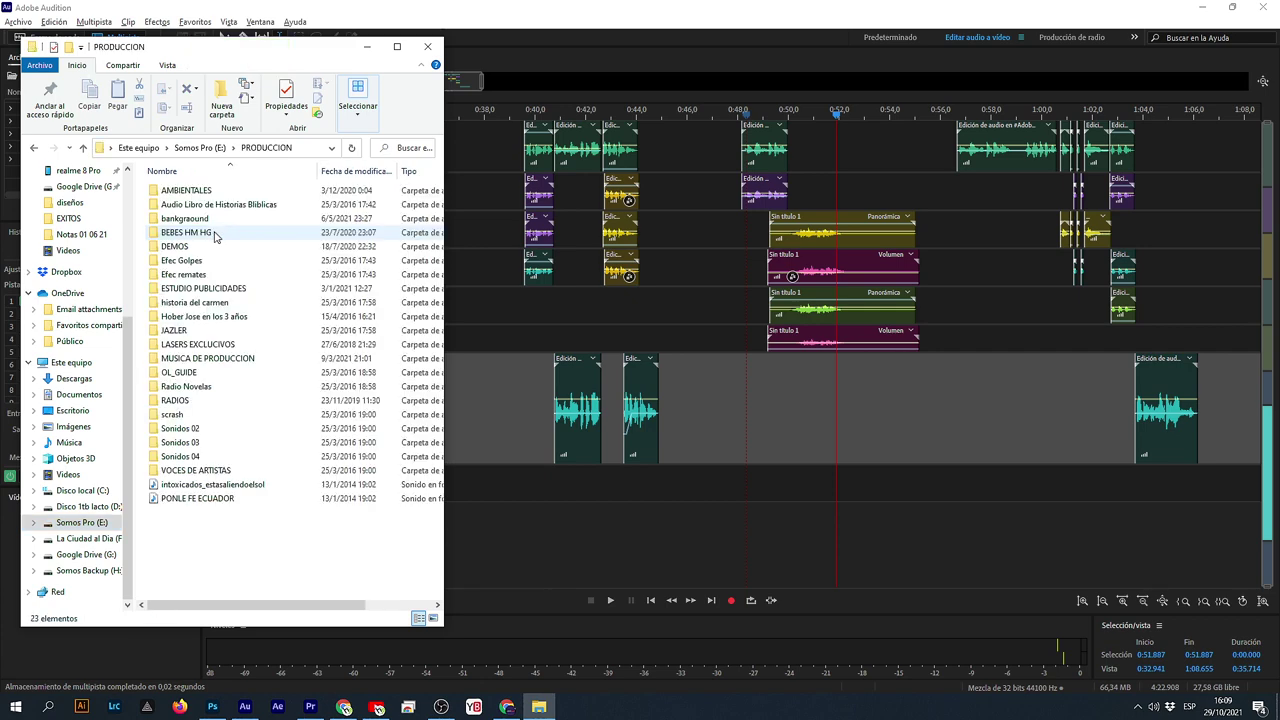
double_click(218, 362)
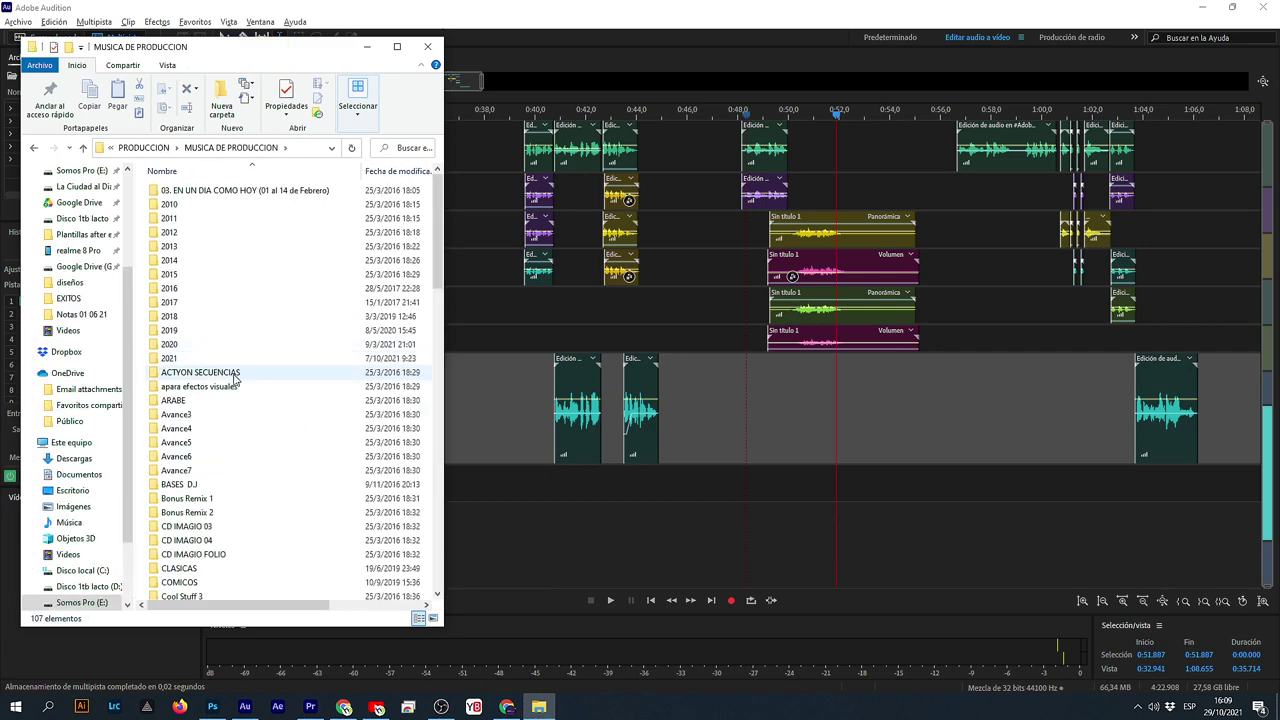
double_click(181, 360)
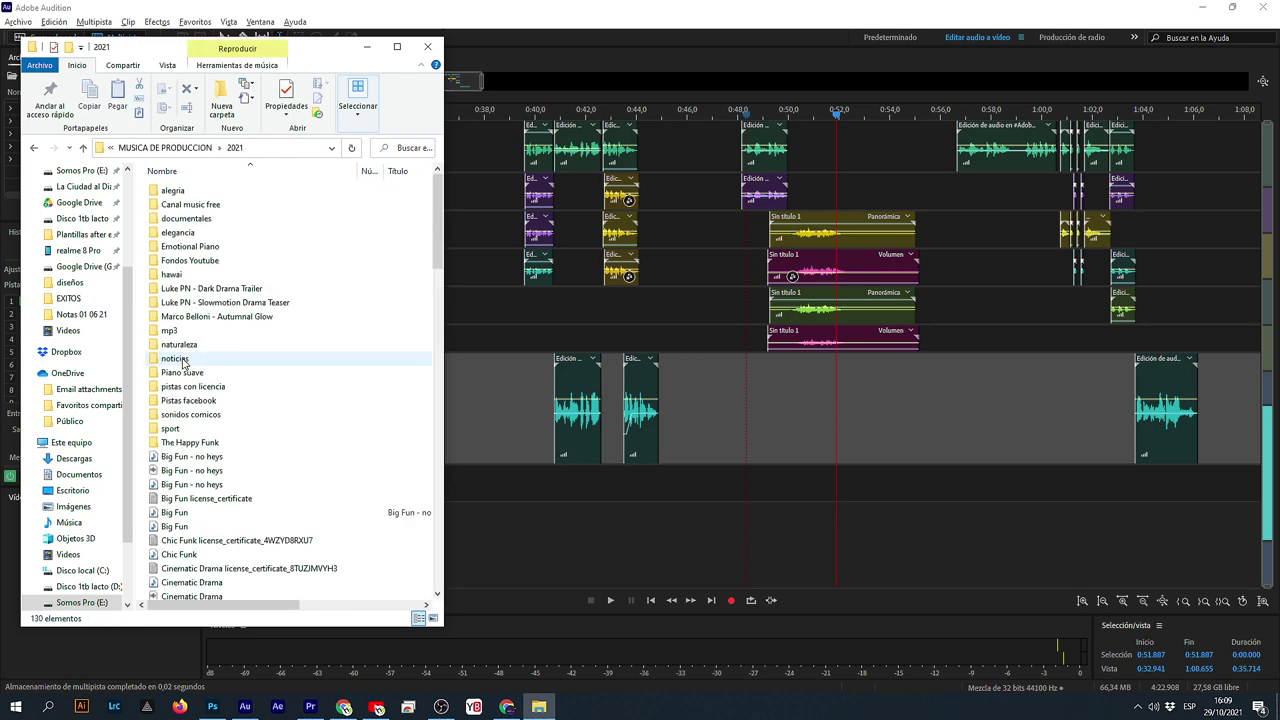
- Return to MUSICA DE PRODUCCION and check the Transition Sound Effects by FILM CRUX folder inside 2020
key(alt+Left)
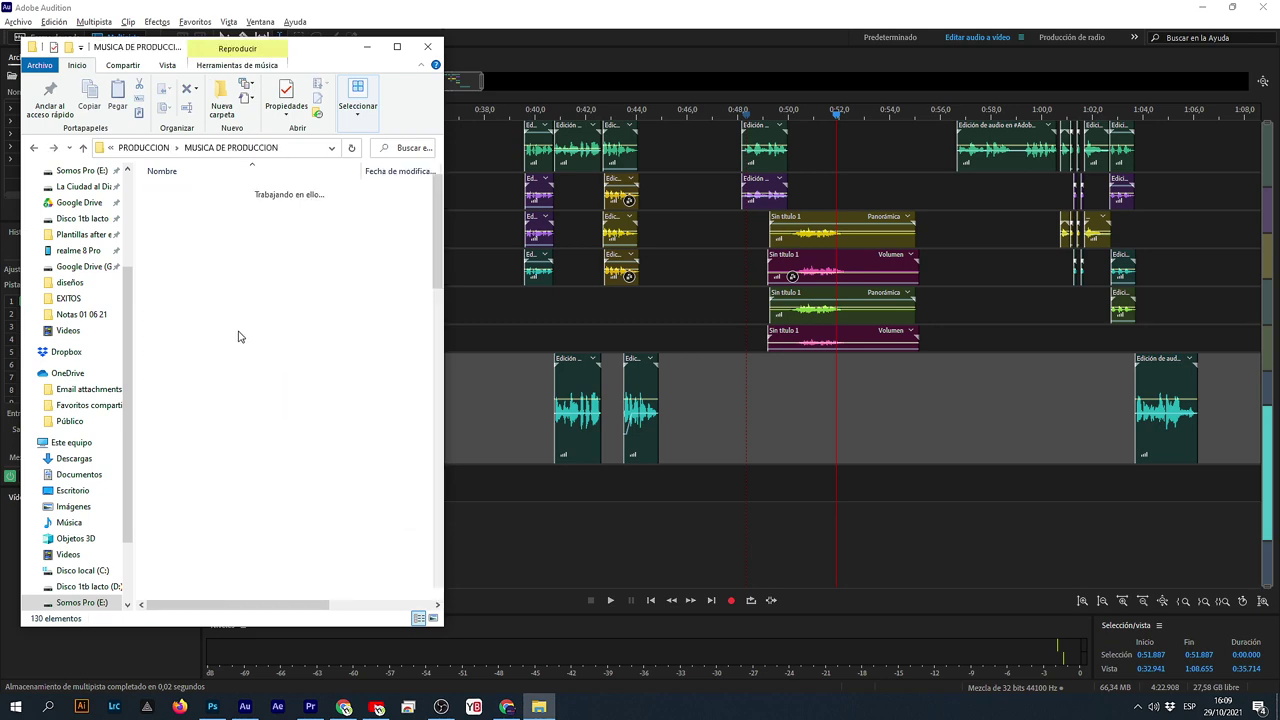
double_click(168, 345)
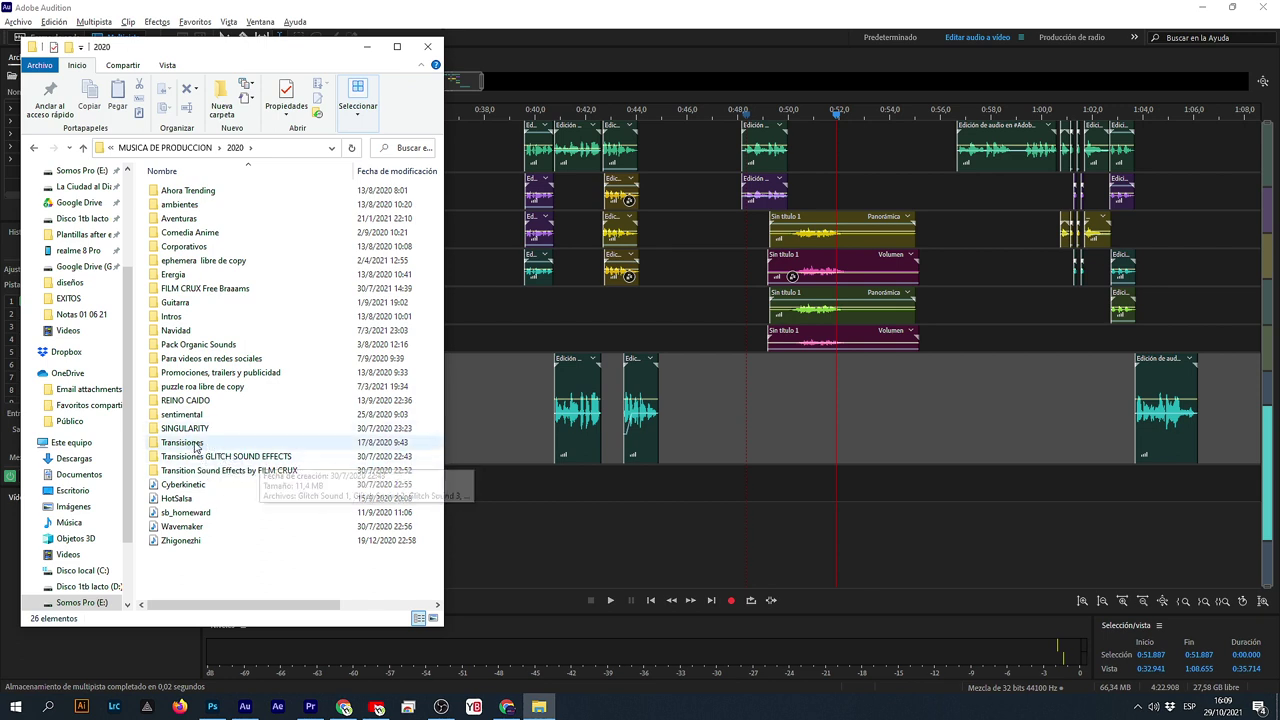
click(245, 459)
double_click(245, 470)
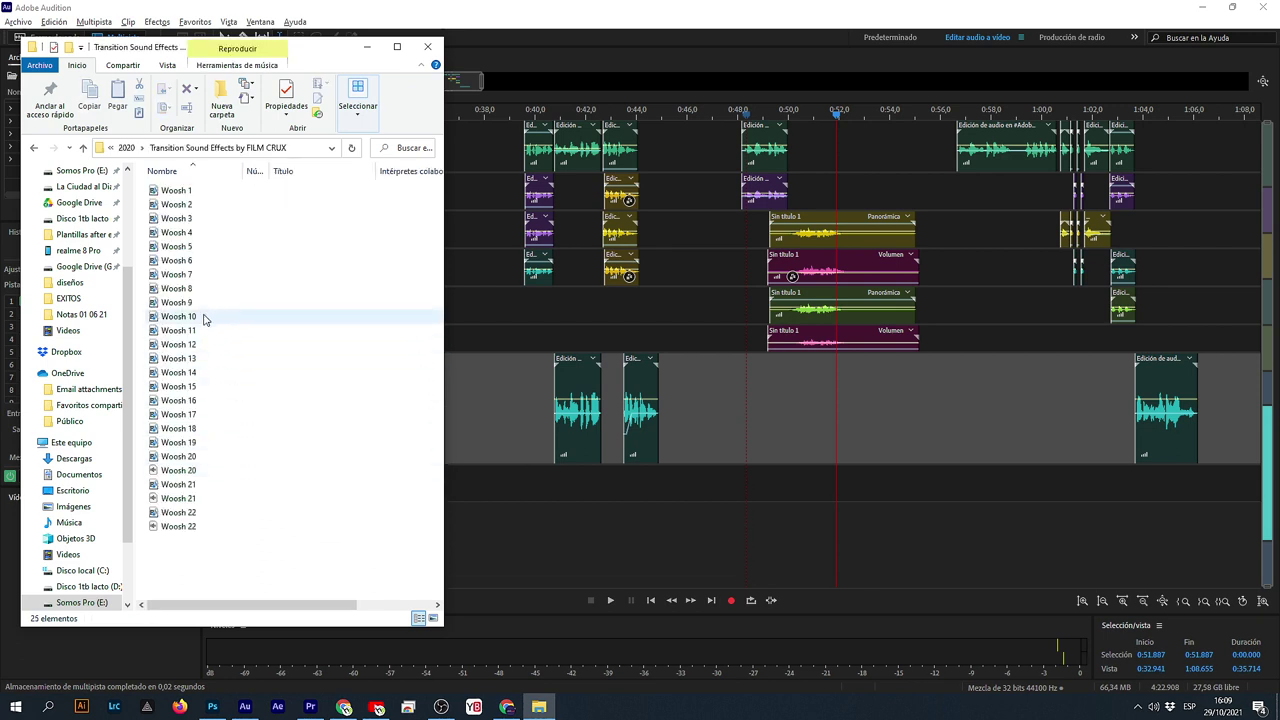
click(200, 316)
click(34, 148)
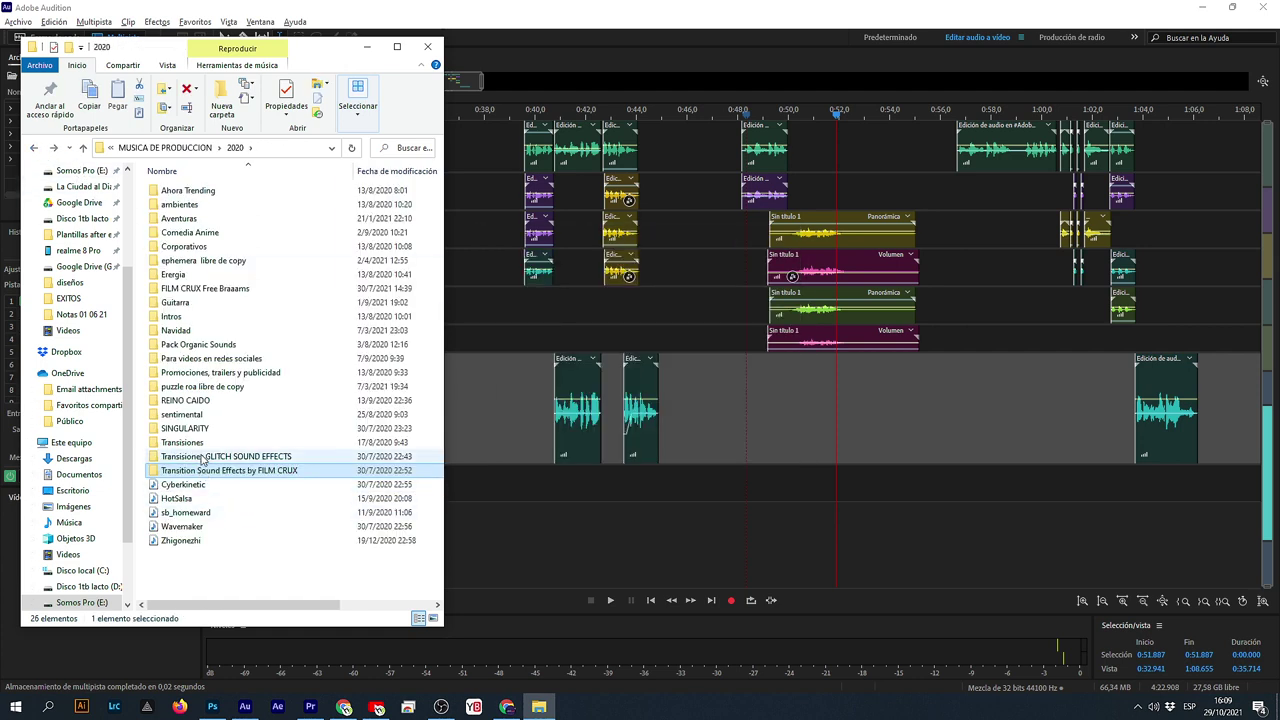
- Preview sounds in 2020's Transisiones GLITCH SOUND EFFECTS folder, including Glitch Sound 1 and 20, and return to MUSICA DE PRODUCCION
double_click(235, 452)
click(205, 345)
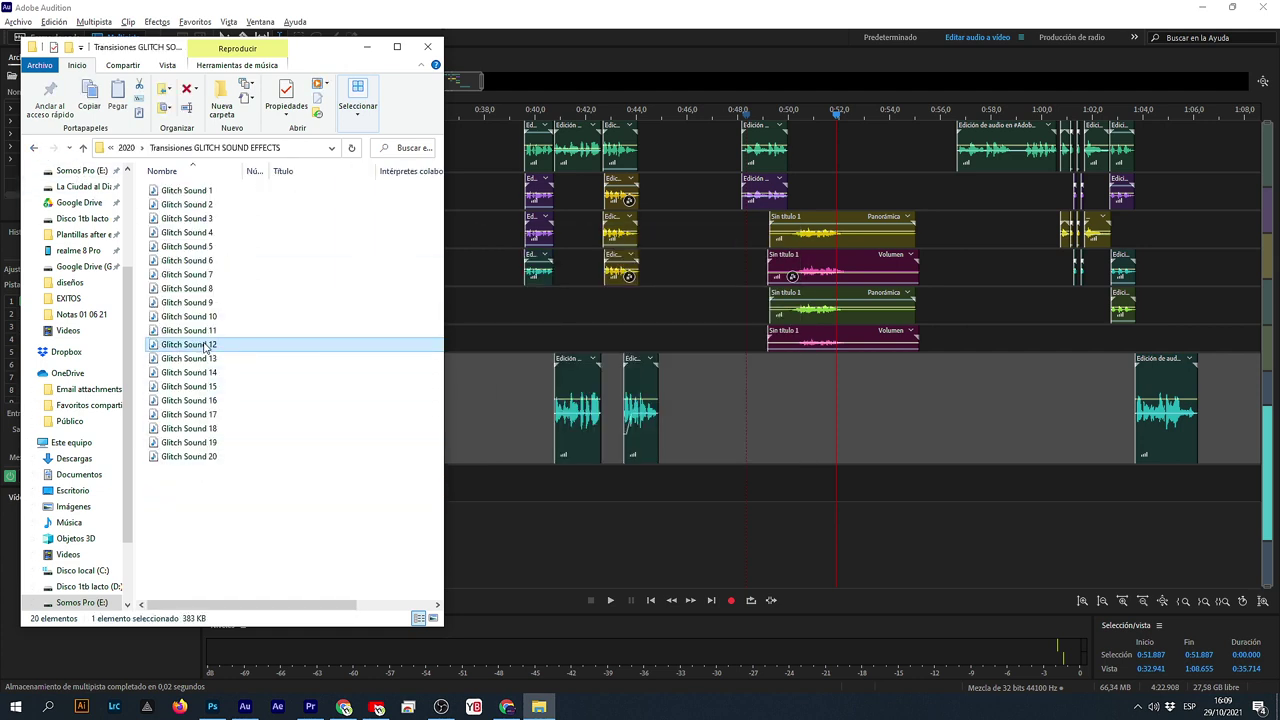
click(205, 316)
click(195, 190)
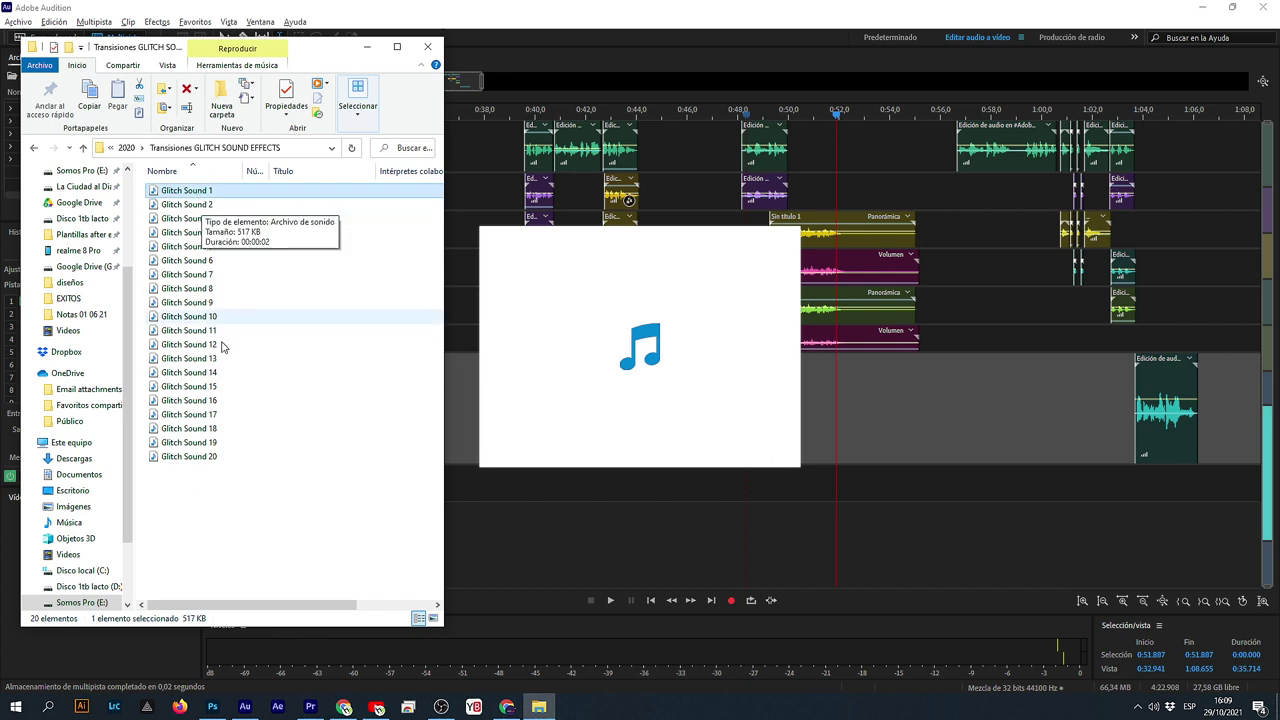
click(205, 456)
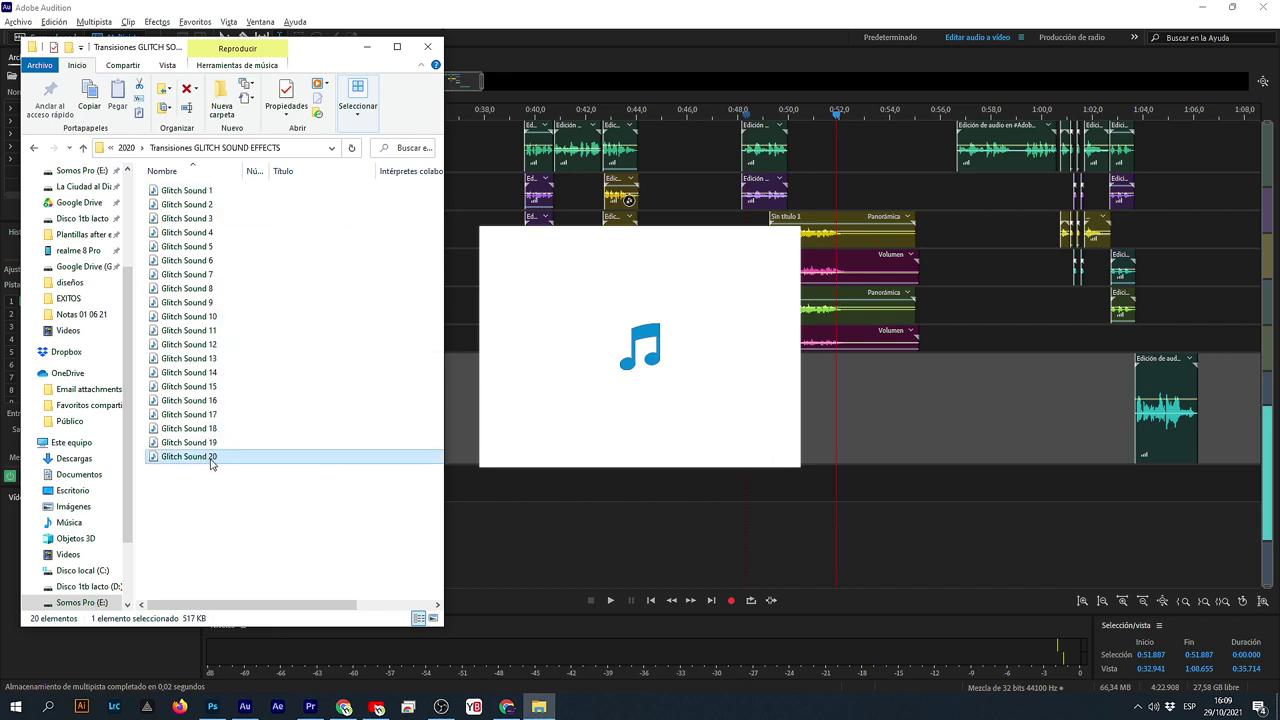
click(35, 149)
click(35, 149)
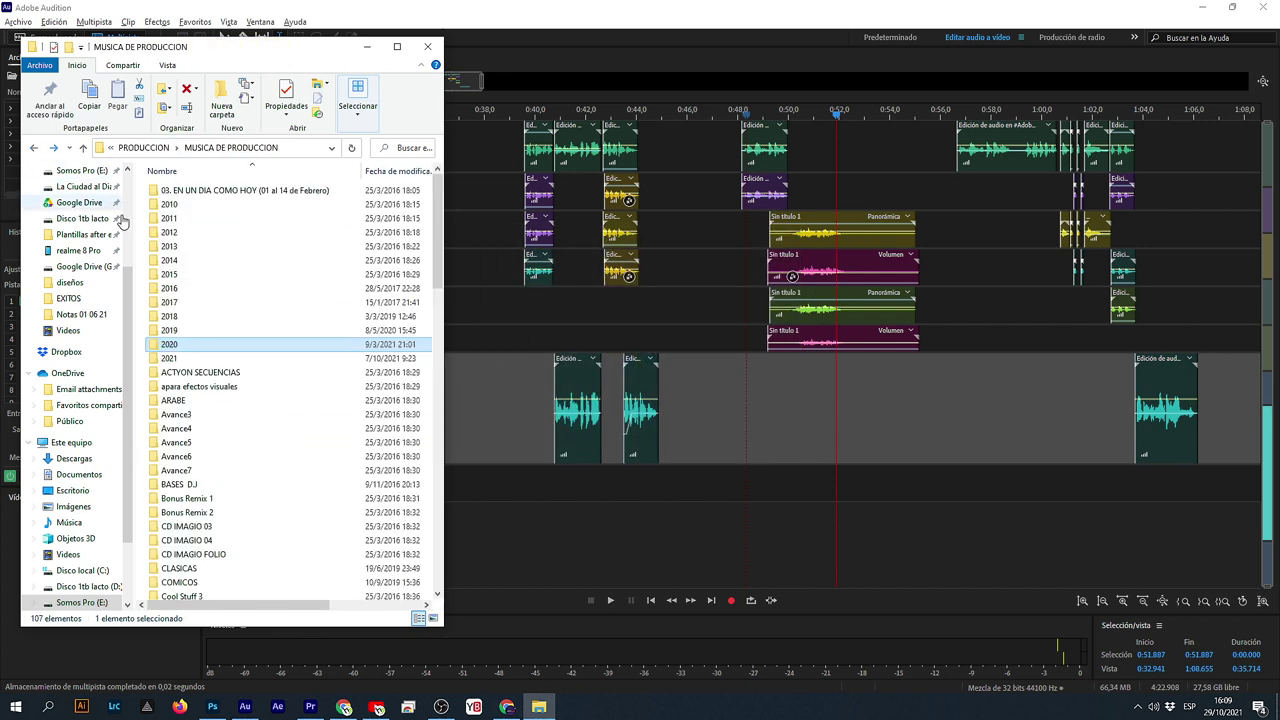
- Browse to 2019 > Efex > IMAGIO 2009 and preview C_ComingUpNext and C_Hit-N-Roll-Sweep
double_click(170, 331)
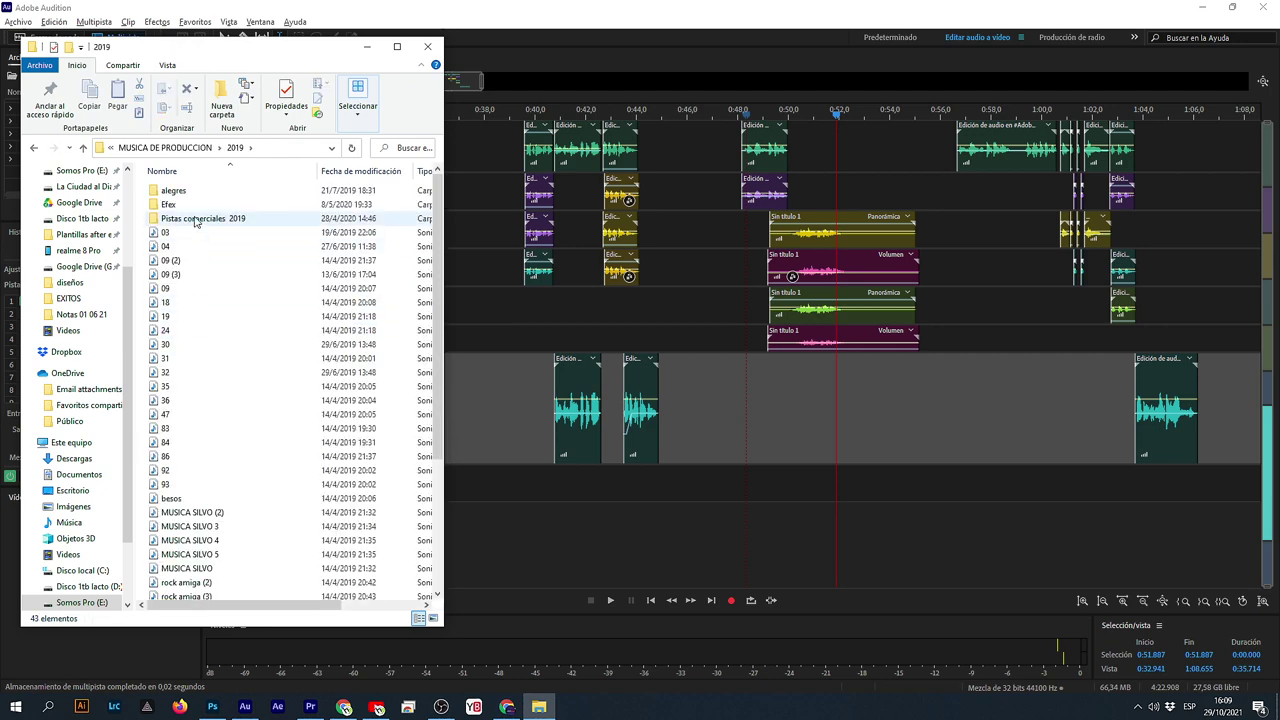
double_click(163, 204)
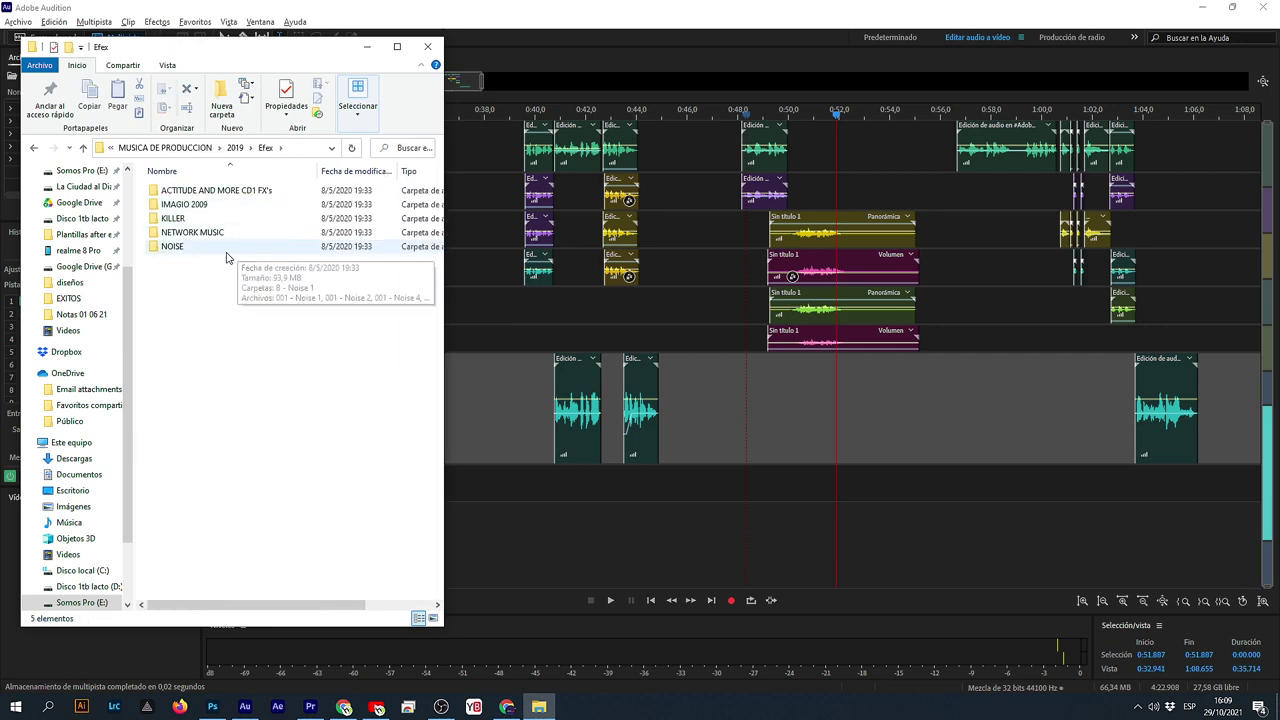
double_click(192, 204)
click(193, 344)
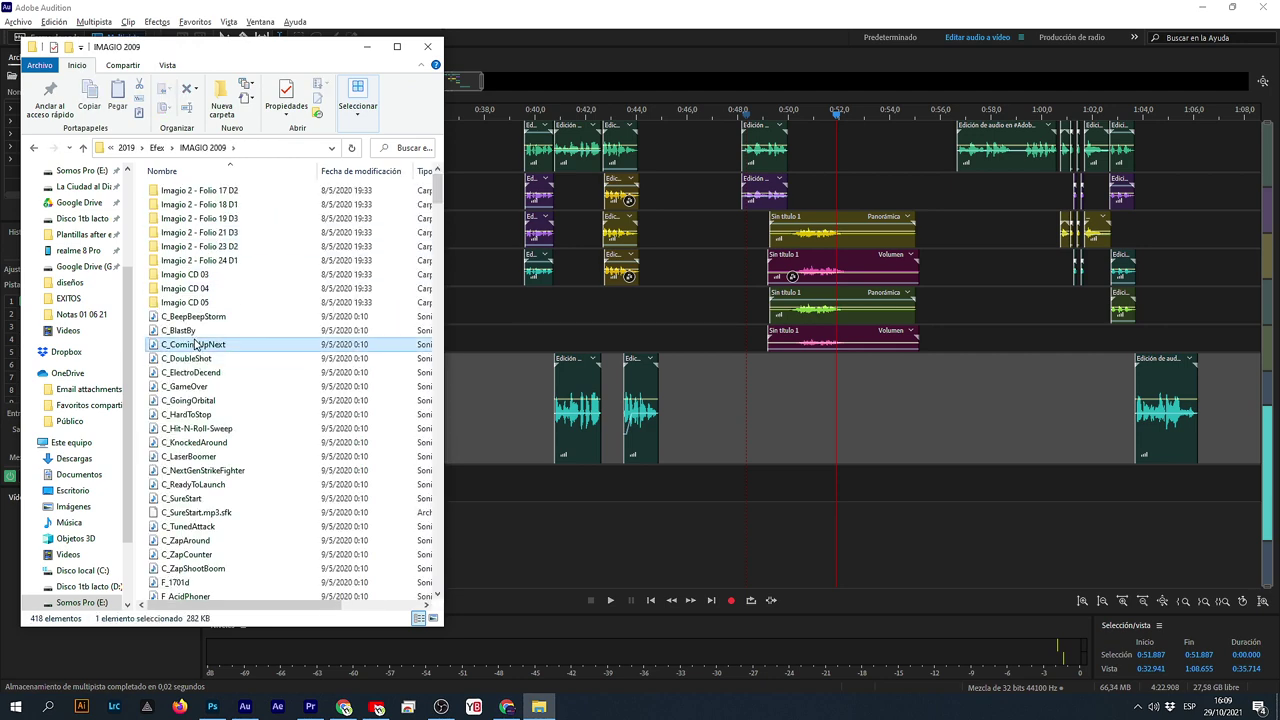
click(198, 430)
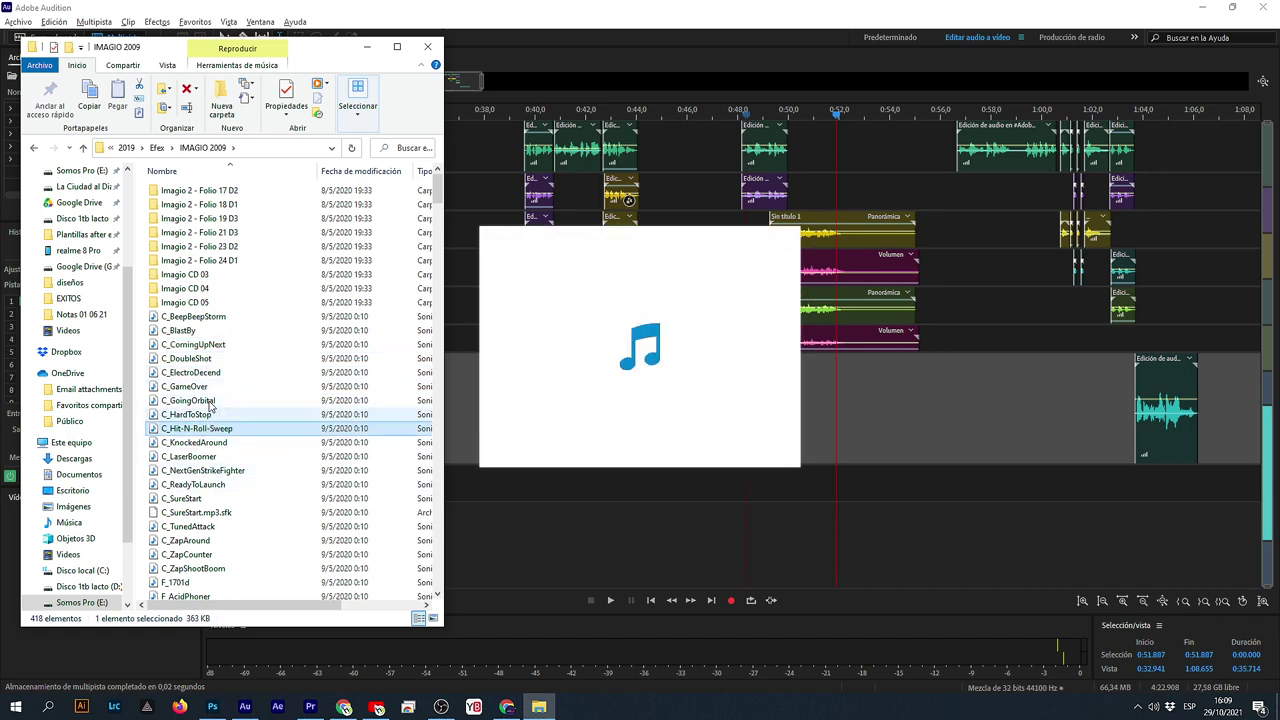
- Place C_ComingUpNext from File Explorer onto Pista 5 in the Audition session, starting at about 0:47.8
click(194, 345)
drag(195, 347, 729, 419)
click(731, 476)
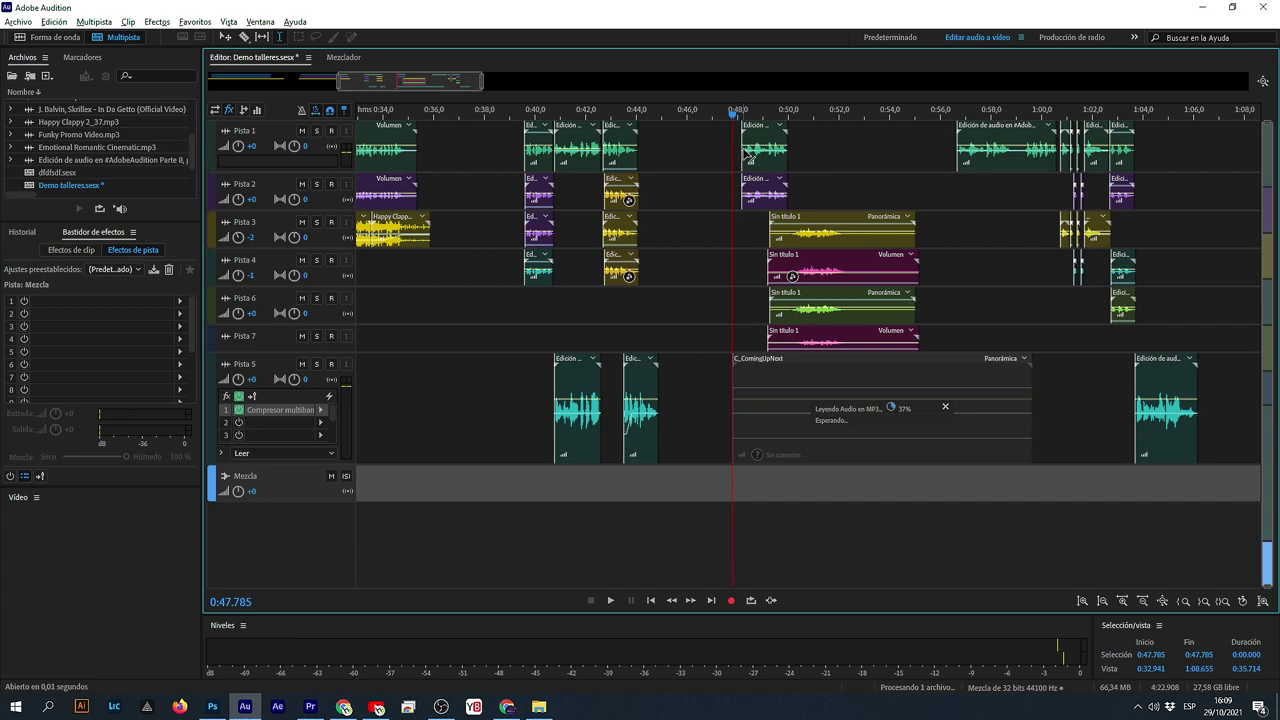
scroll(752, 115, up, 5)
click(752, 421)
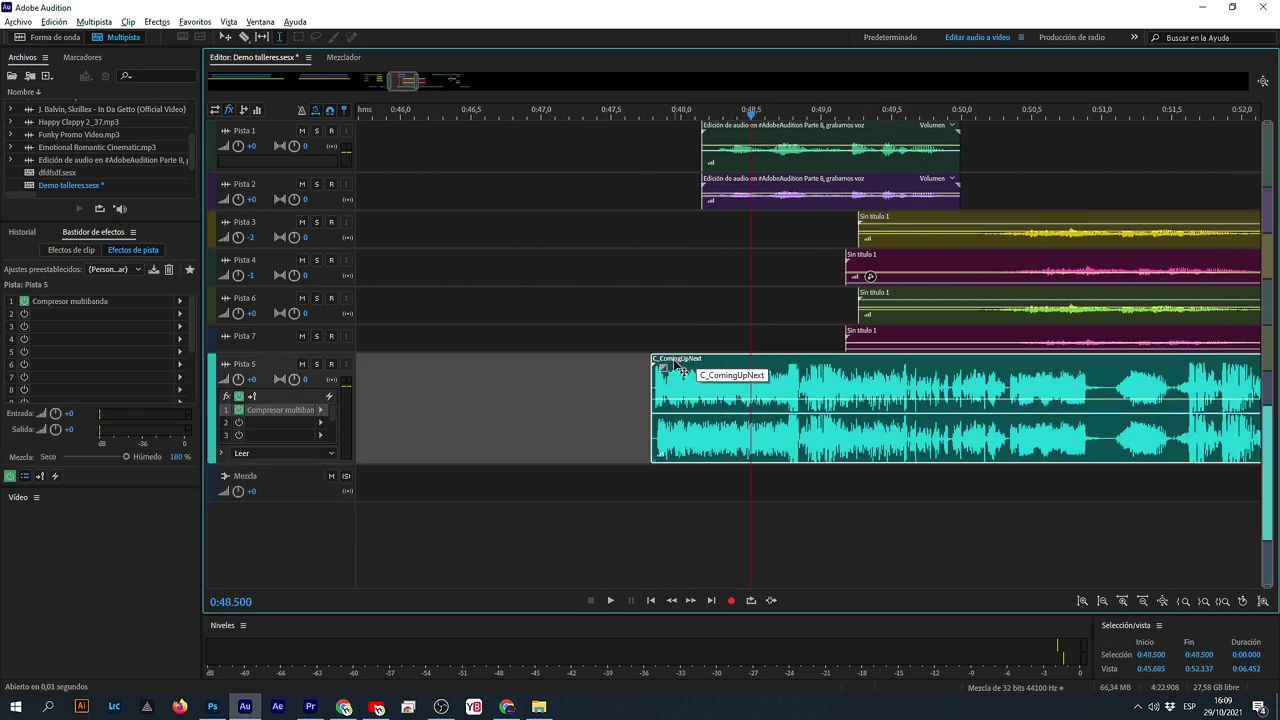
- Move the C_ComingUpNext clip from Pista 5 to a new track below it and lower its volume envelope to -5.2 dB
click(653, 332)
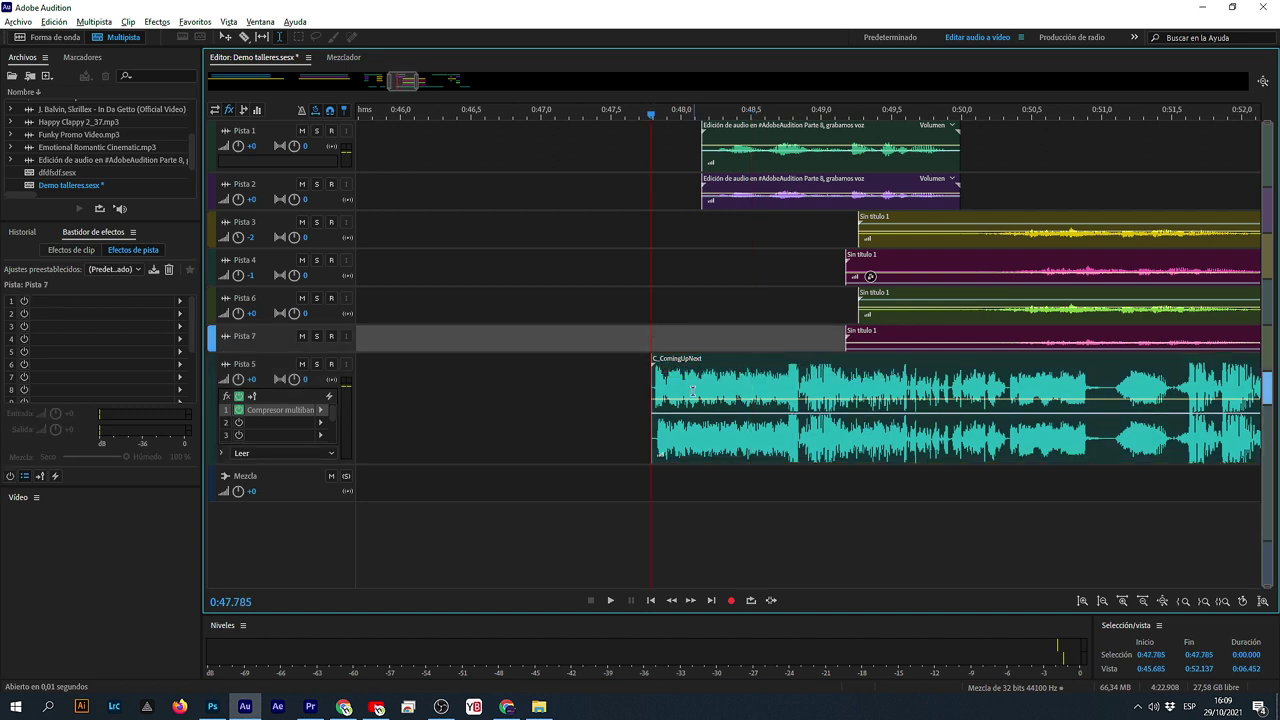
click(686, 444)
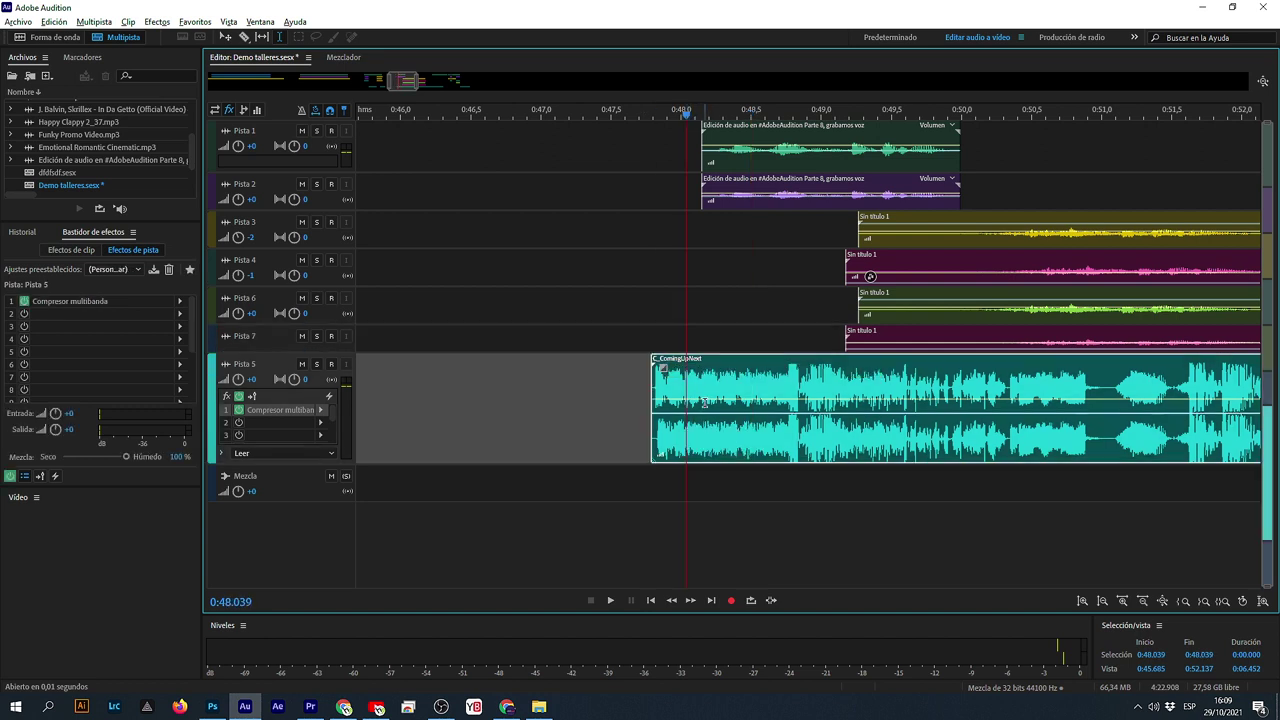
drag(712, 362, 704, 528)
click(698, 514)
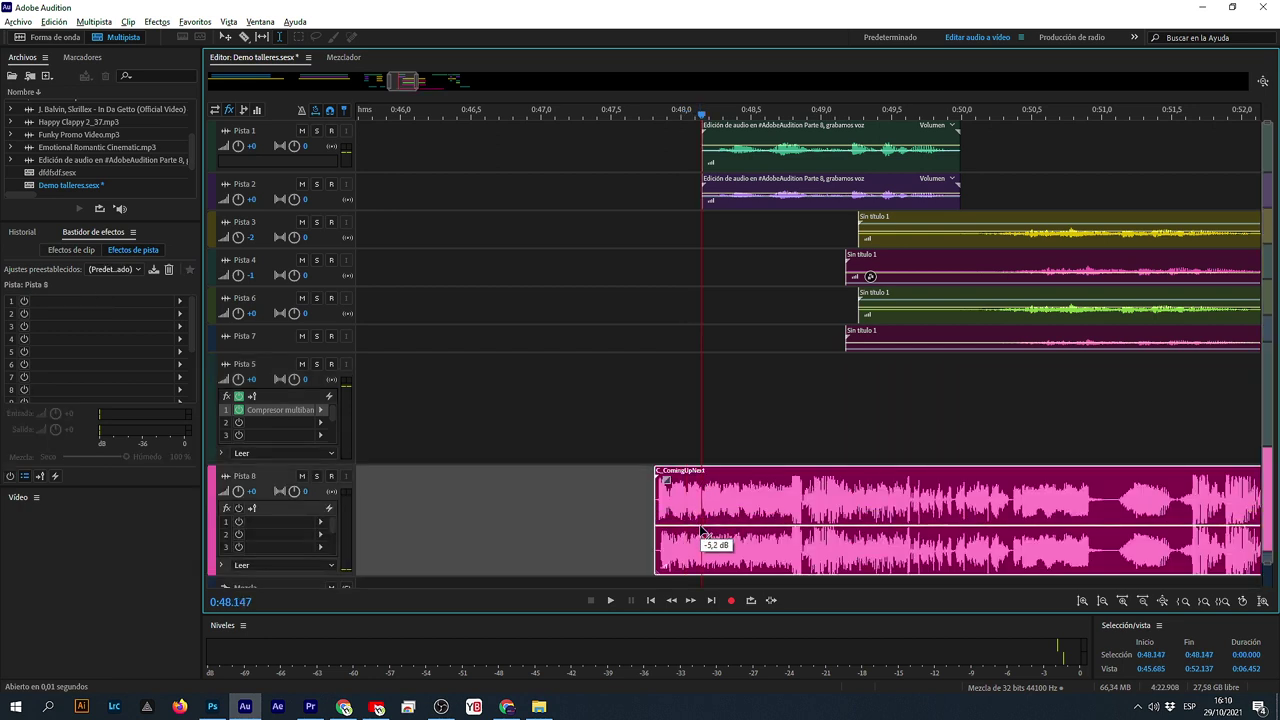
- Play the mix around the C_ComingUpNext clip and shift the clip to start at about 0:48.0 on Pista 8
click(653, 415)
key(space)
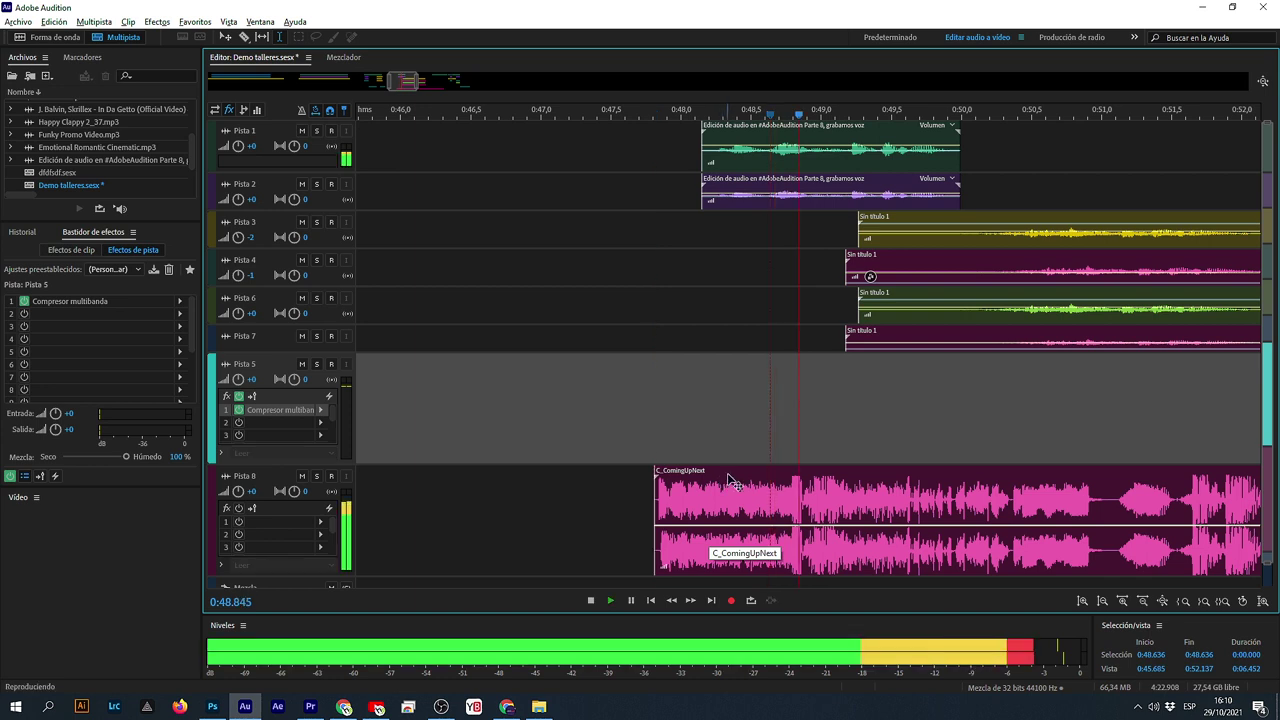
drag(728, 481, 763, 484)
click(689, 406)
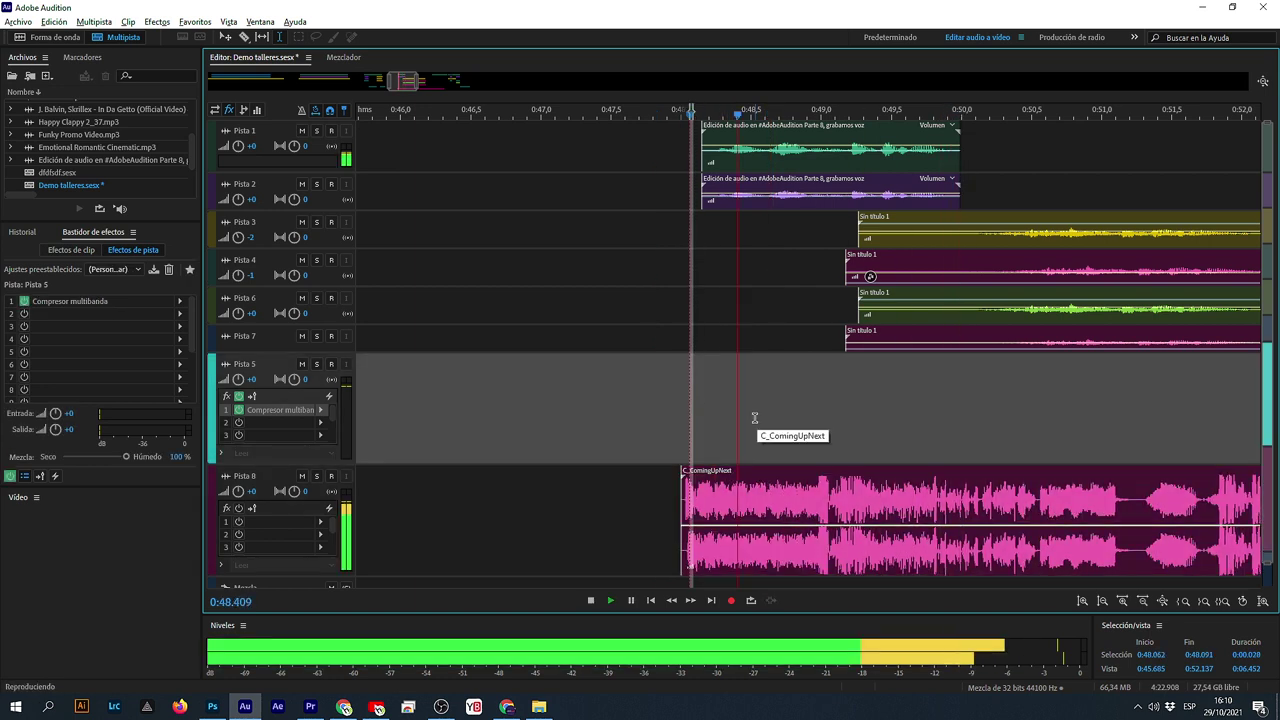
key(space)
- Add volume keyframes to C_ComingUpNext so its level drops to -12.4 dB from about 0:49.1, and play the result
click(801, 551)
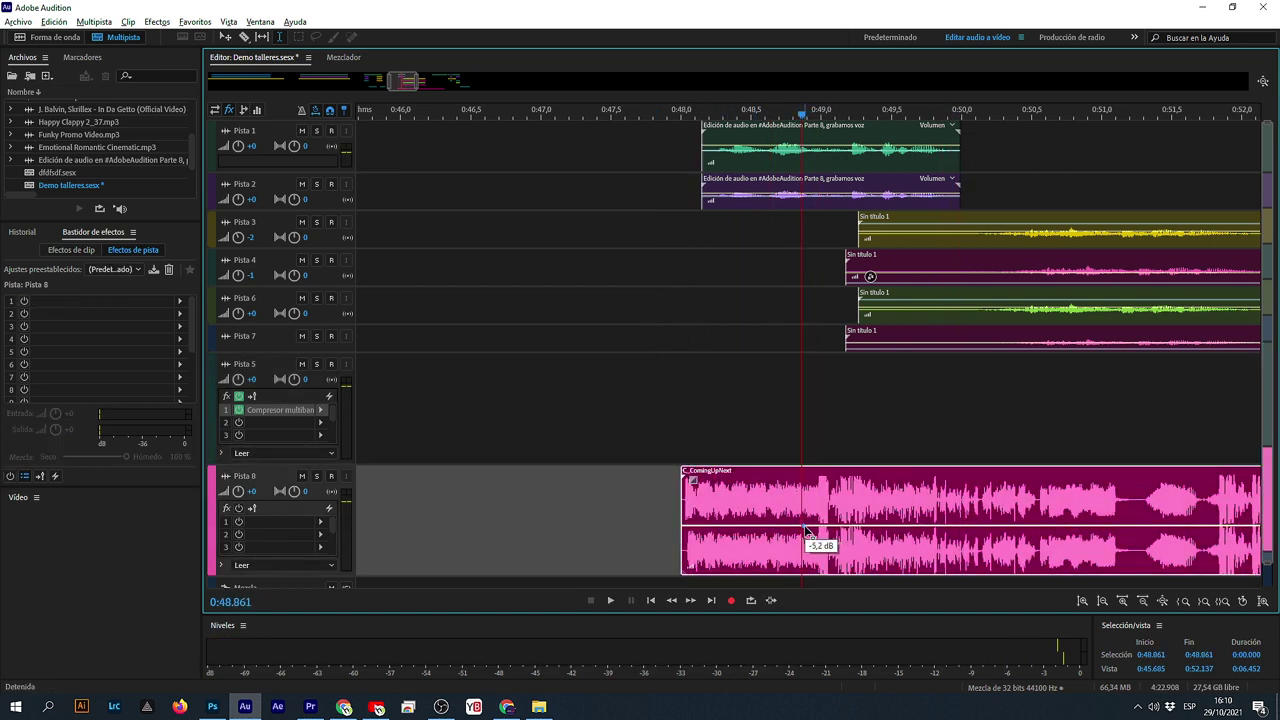
drag(815, 530, 834, 541)
key(space)
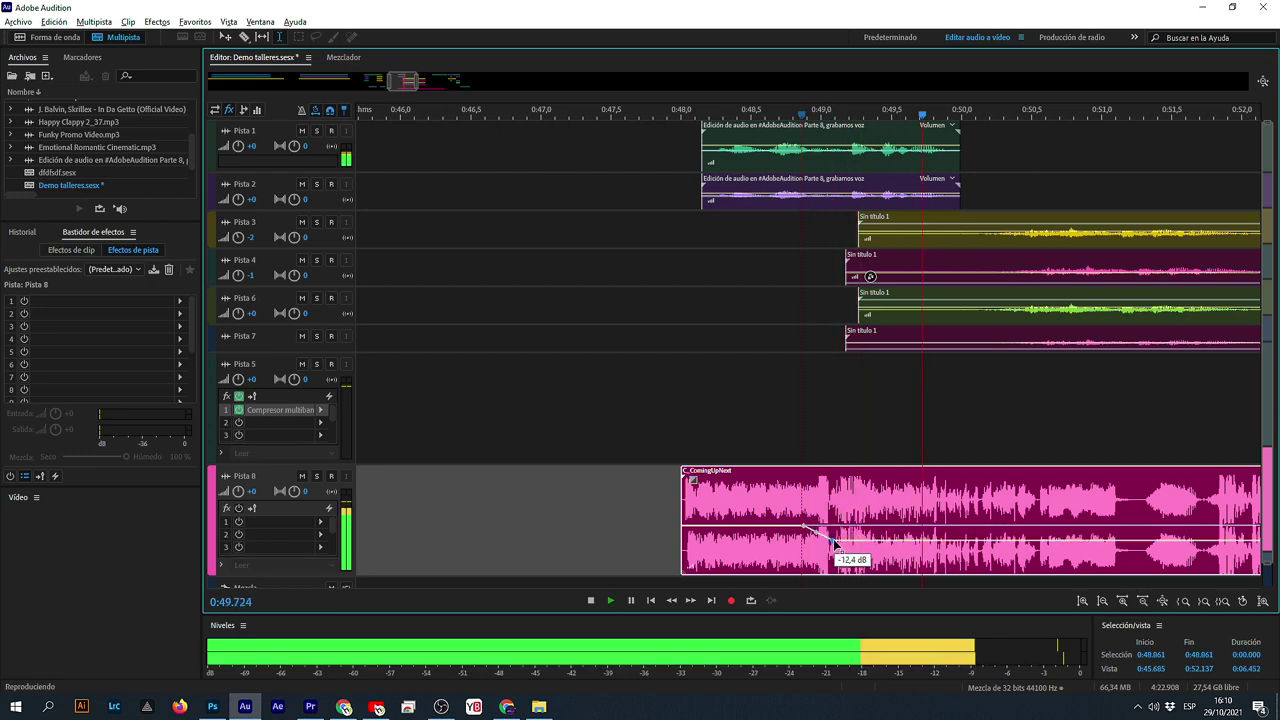
- Cut the section from 0:54.413 to 0:54.889 out of C_ComingUpNext and delete the remaining clip after it
scroll(606, 114, down, 5)
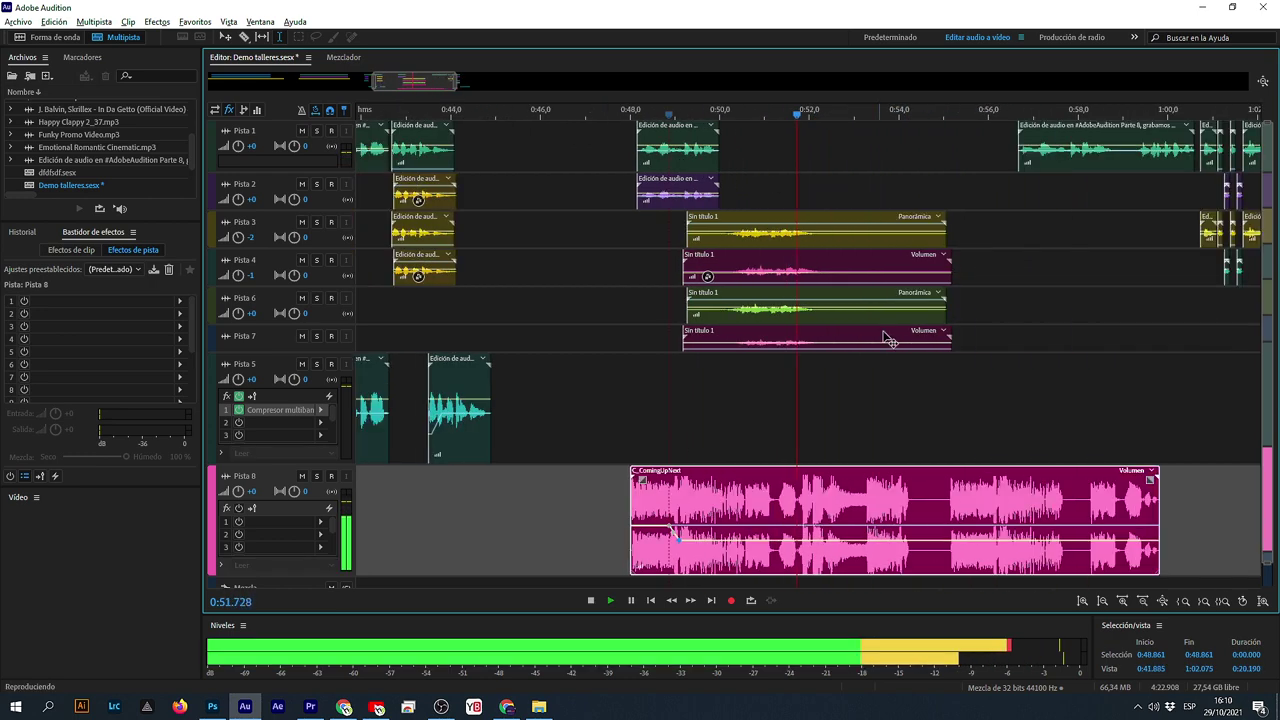
click(864, 531)
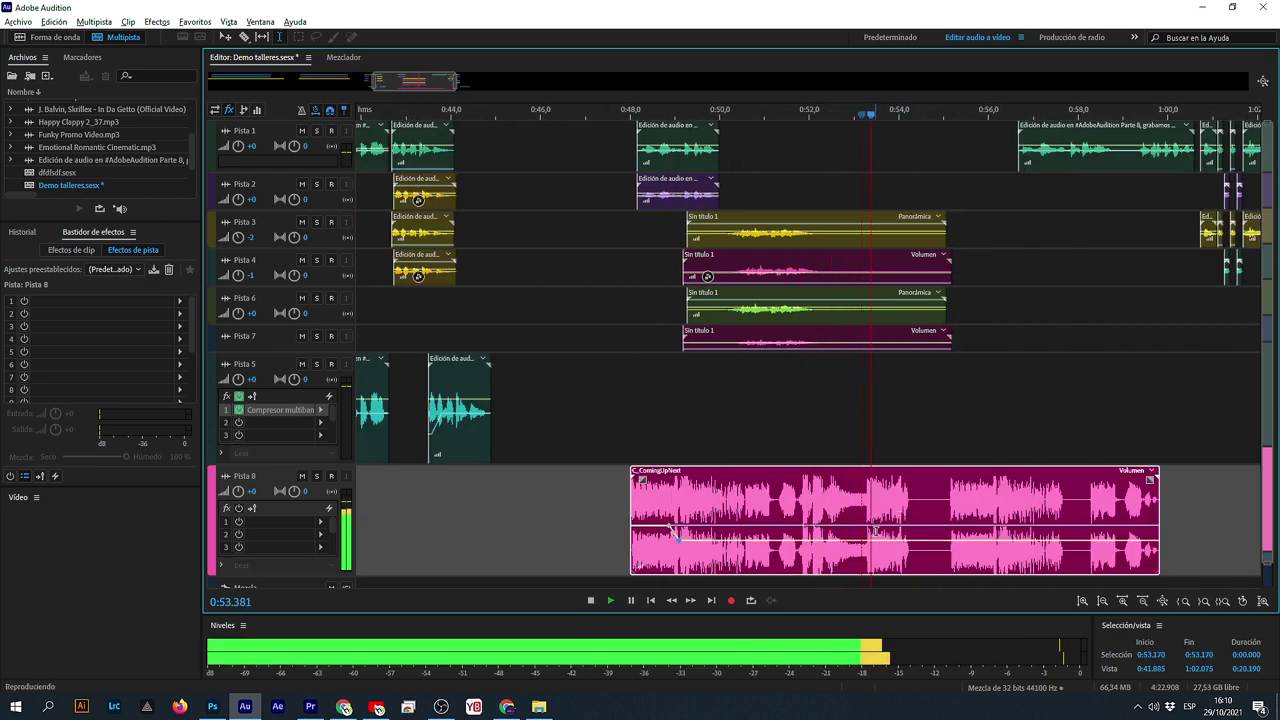
key(space)
drag(914, 500, 938, 500)
key(Delete)
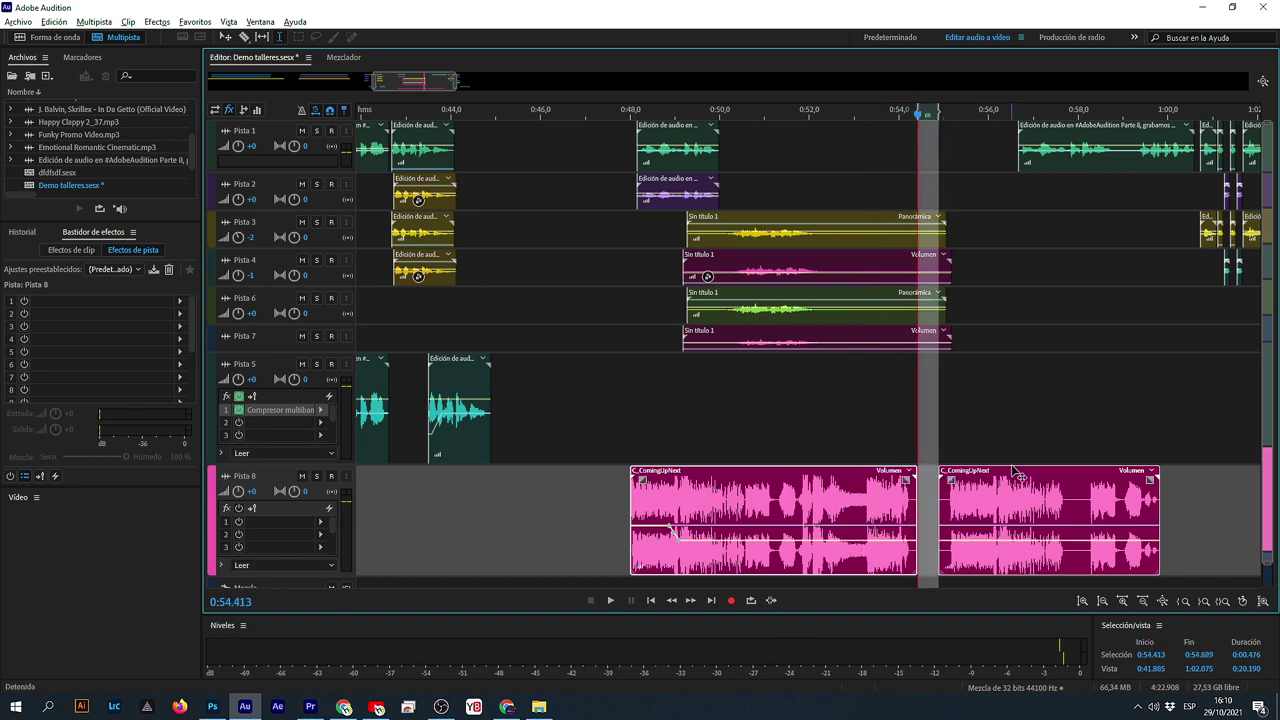
click(1014, 460)
click(1028, 492)
key(Delete)
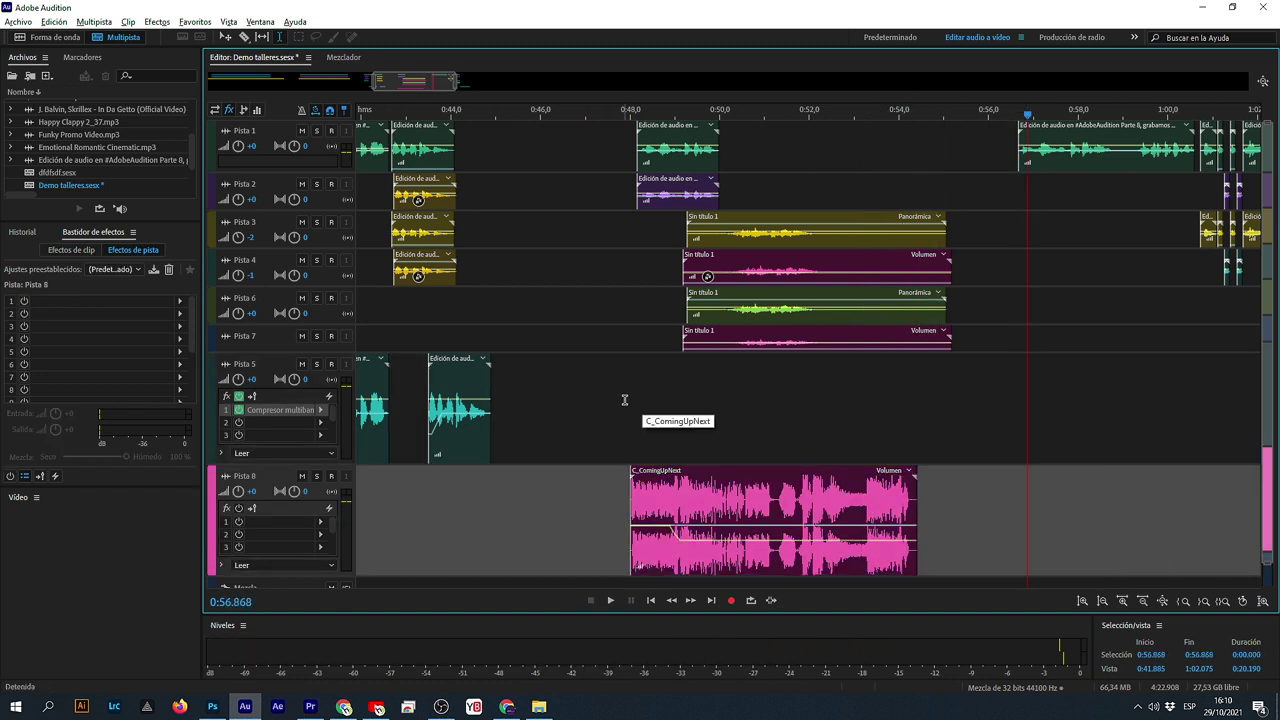
- Lower the opening part of the C_ComingUpNext volume envelope to -8.2 dB while playing the mix
click(629, 520)
key(space)
click(677, 530)
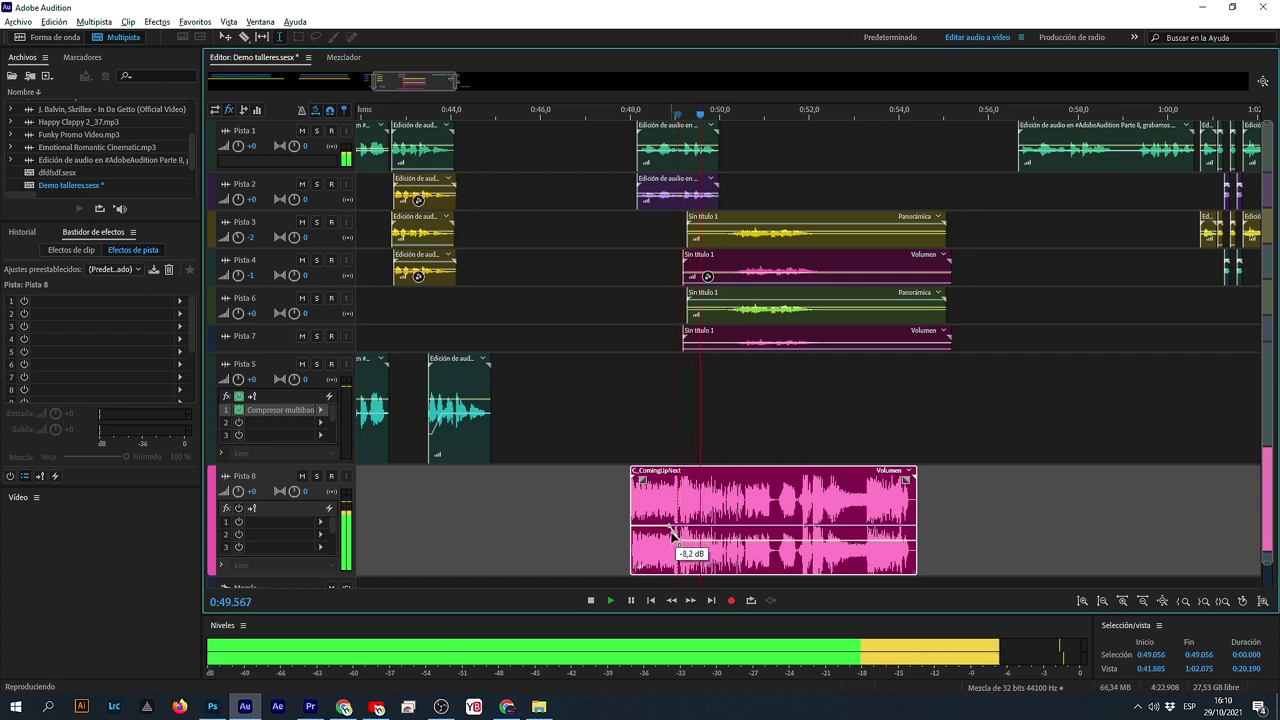
click(642, 417)
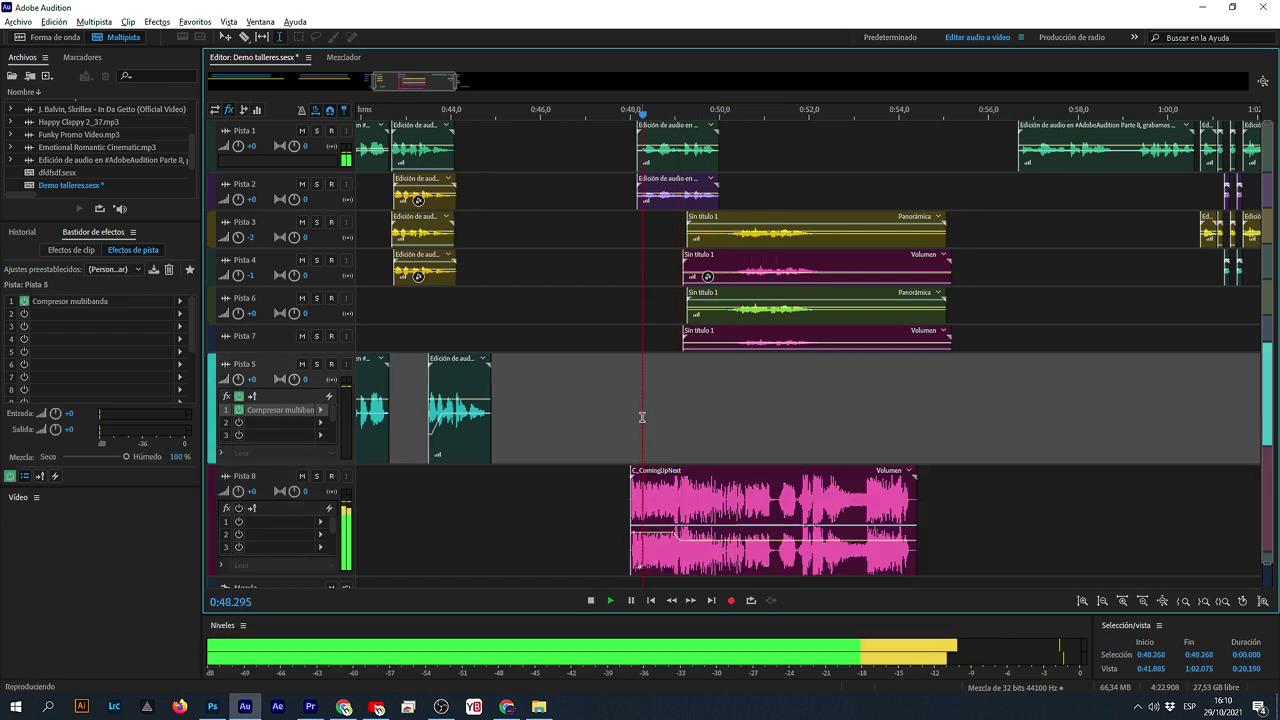
click(726, 557)
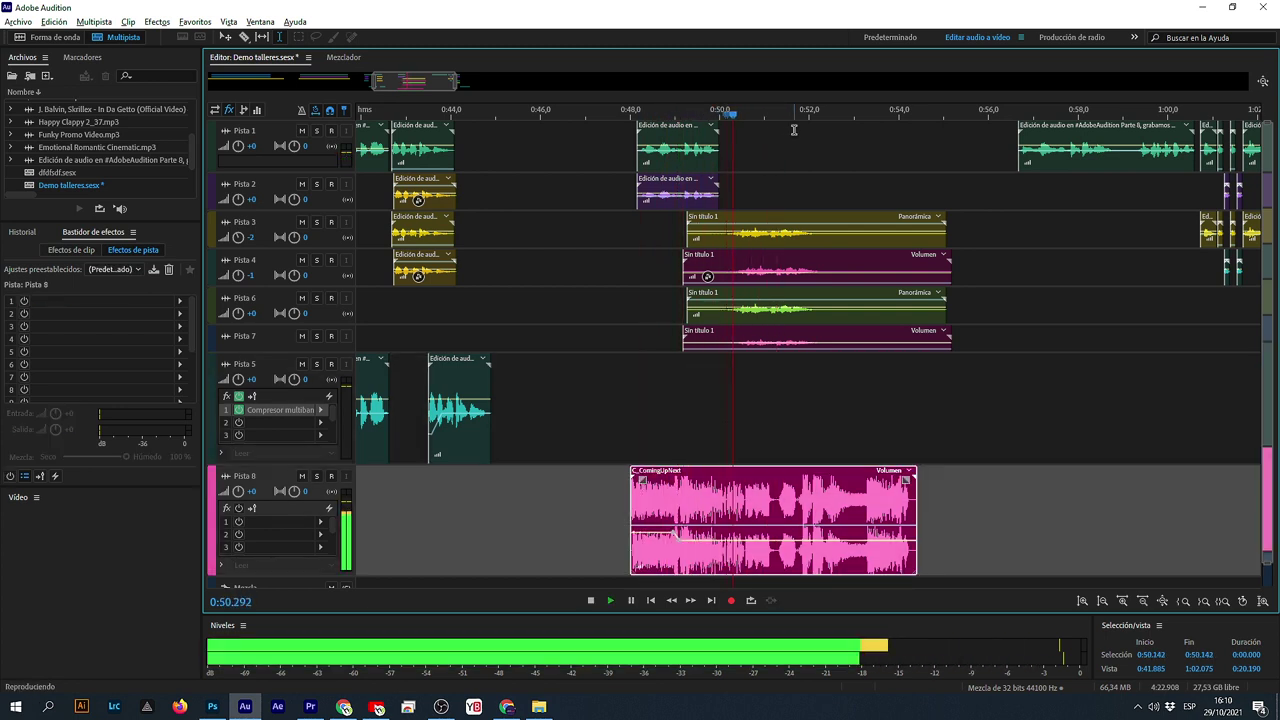
- Delete the section of C_ComingUpNext between about 0:50.5 and 0:51.7 on Pista 8
scroll(785, 112, up, 3)
click(702, 501)
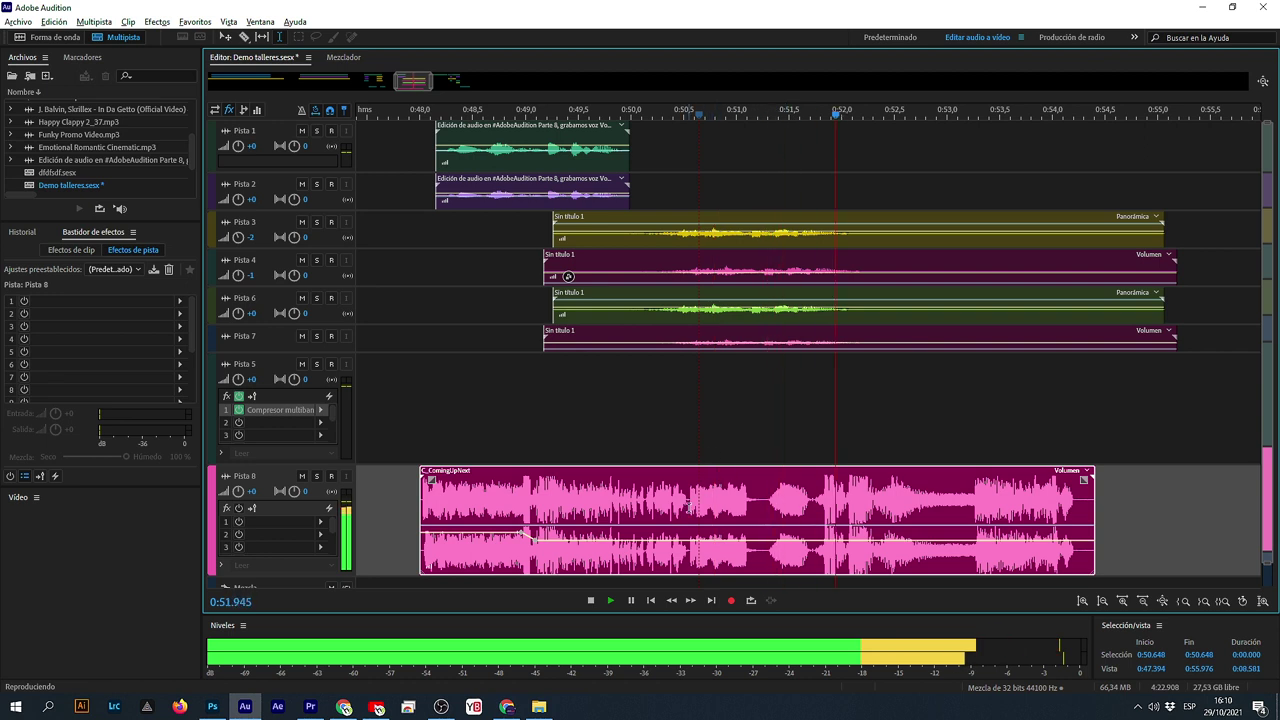
drag(688, 507, 811, 507)
key(Delete)
- Play the mix from about 0:48.6 and again from 0:49.263 through the gap in C_ComingUpNext
click(489, 395)
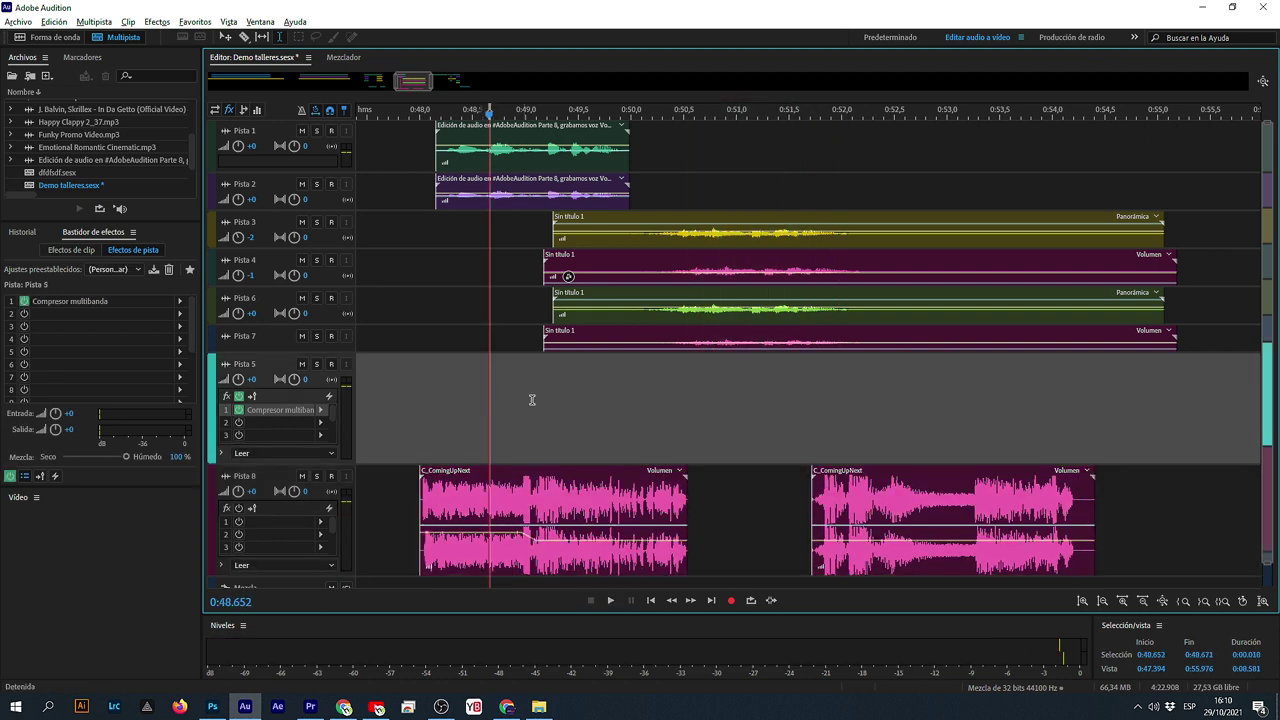
key(space)
click(553, 443)
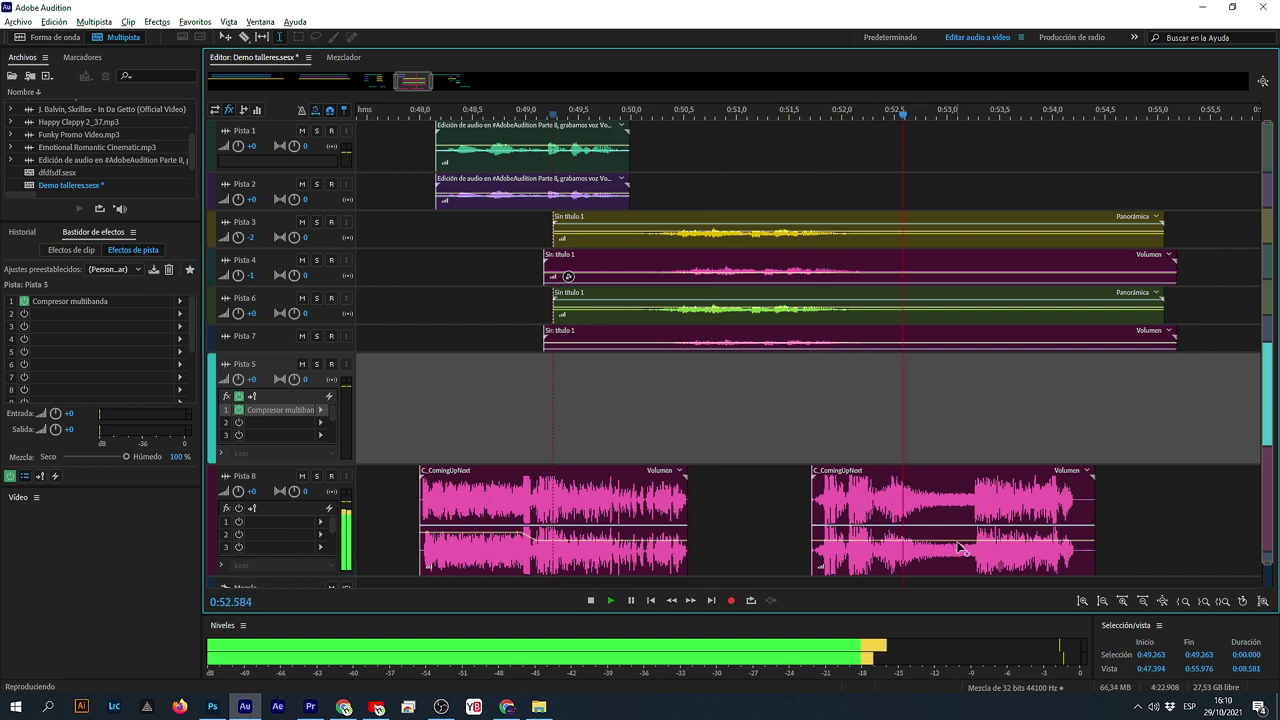
key(space)
- Set the volume envelope of the second C_ComingUpNext clip to -10.2 dB and play it from its start
click(866, 545)
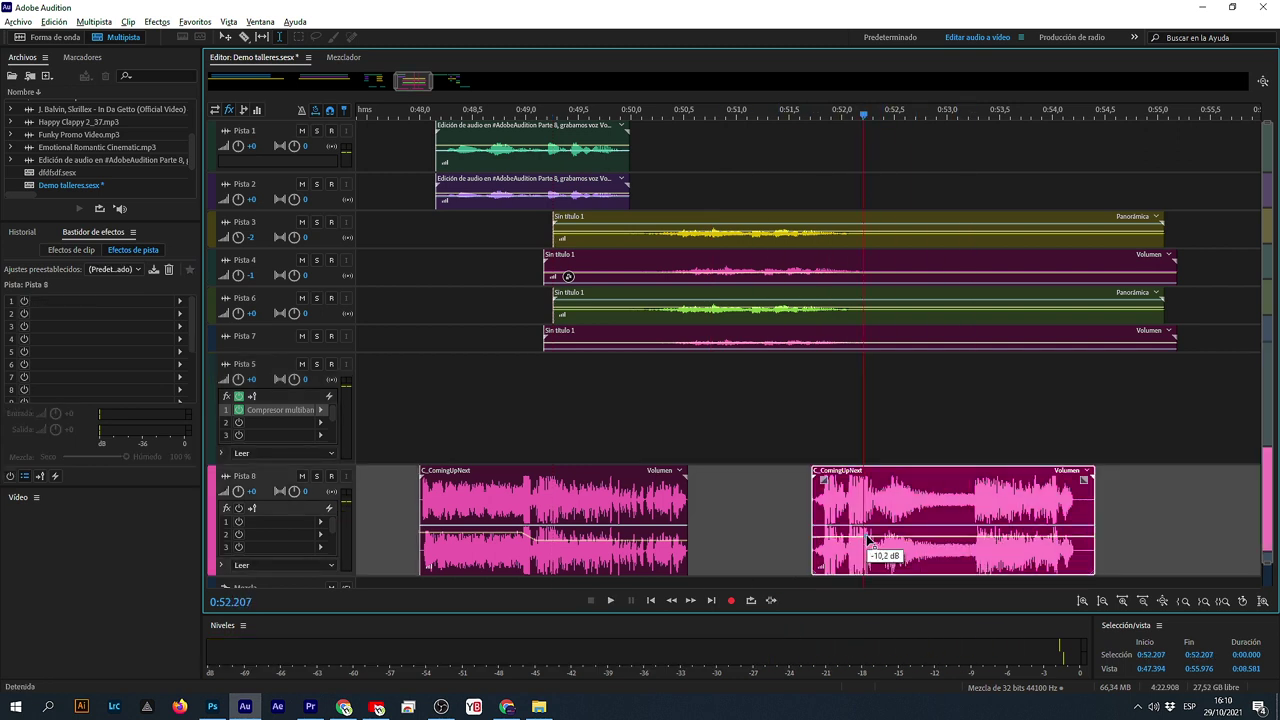
click(810, 428)
key(space)
key(space)
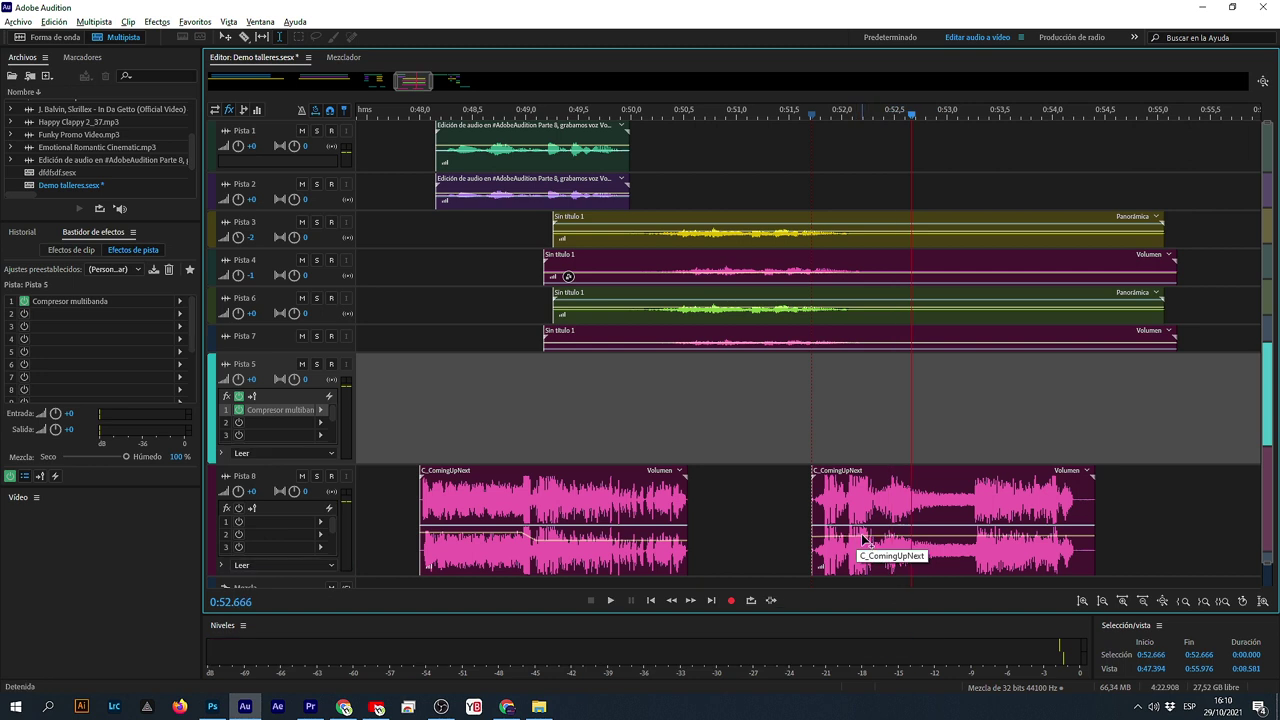
- Add keyframes to the second C_ComingUpNext clip that raise its volume between about 0:52.2 and 0:52.8, and play the result
click(868, 541)
drag(884, 541, 928, 512)
key(space)
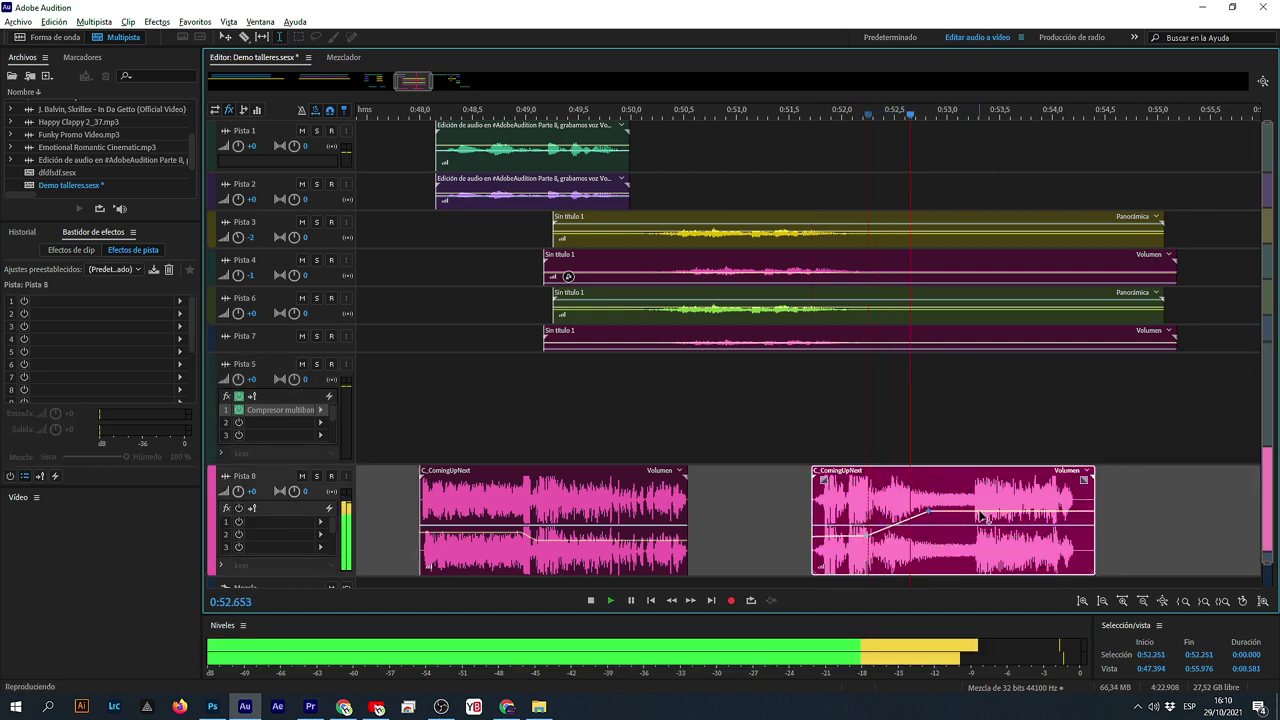
click(812, 448)
click(872, 553)
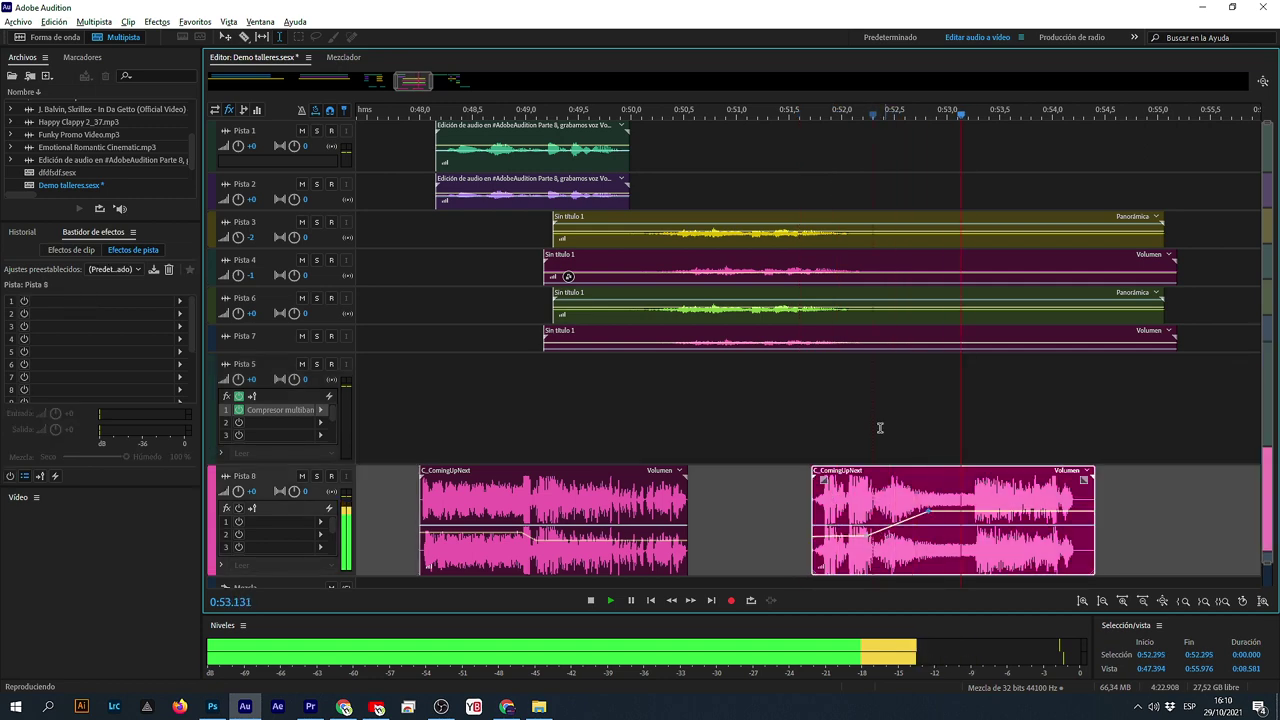
- Stop playback of the mix and save the Demo talleres multitrack session
key(space)
scroll(800, 108, down, 3)
scroll(800, 108, down, 3)
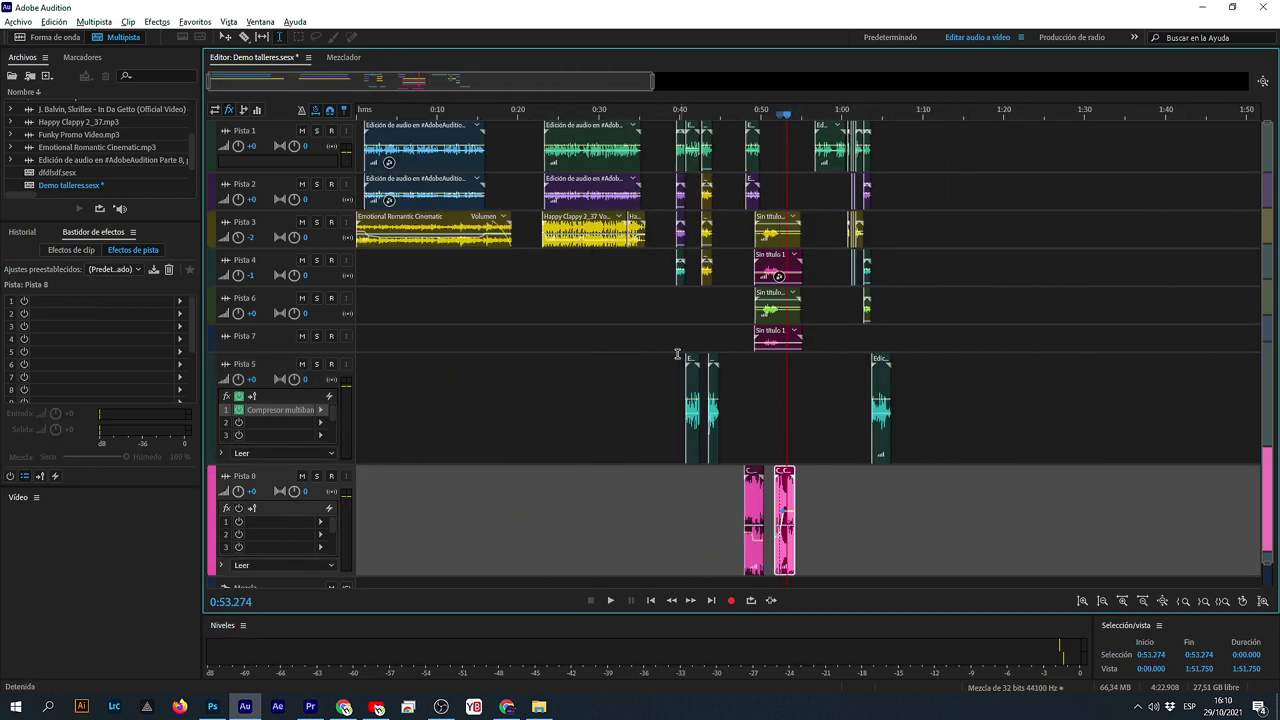
click(665, 385)
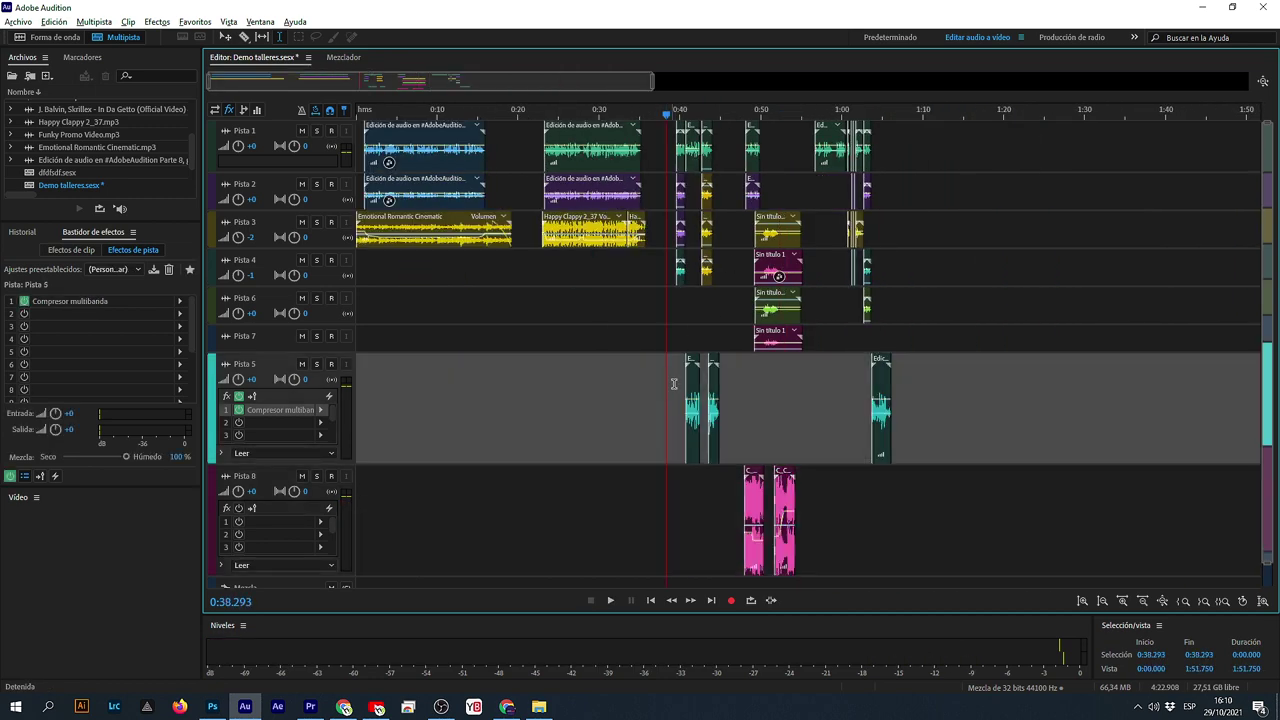
key(ctrl+s)
click(991, 537)
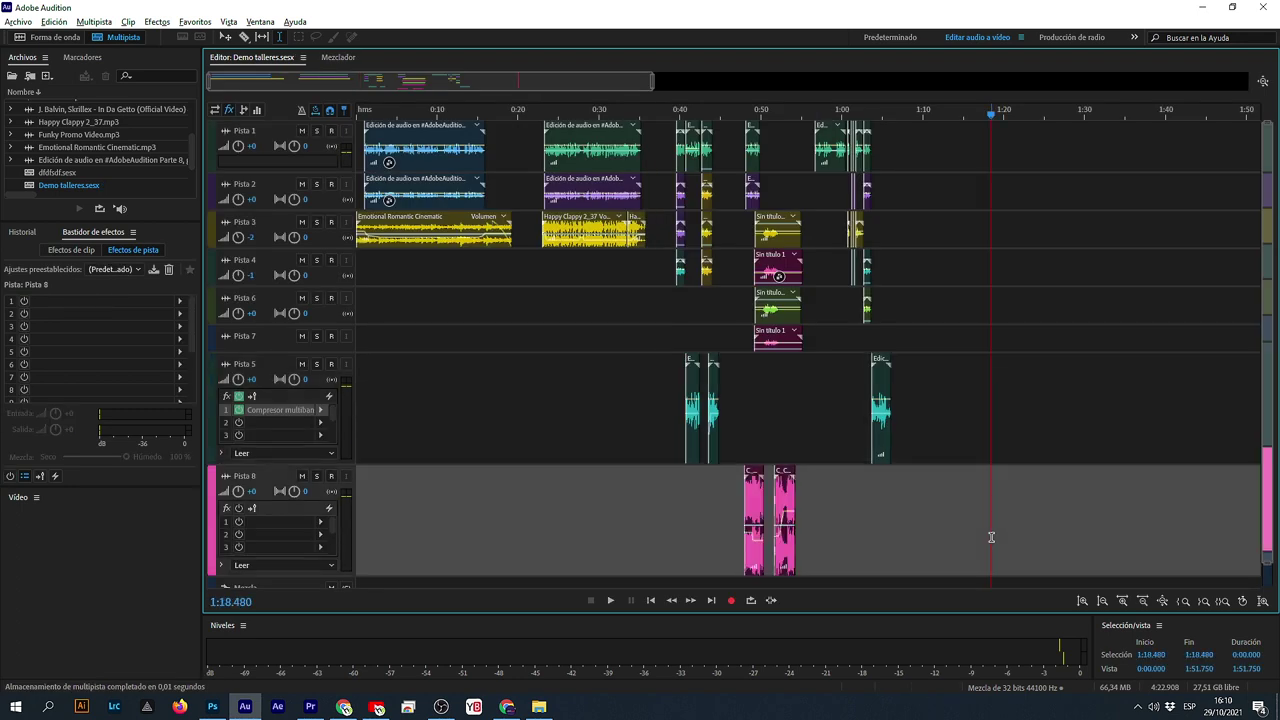
- Mix the entire Demo talleres session down to a new audio file
click(94, 21)
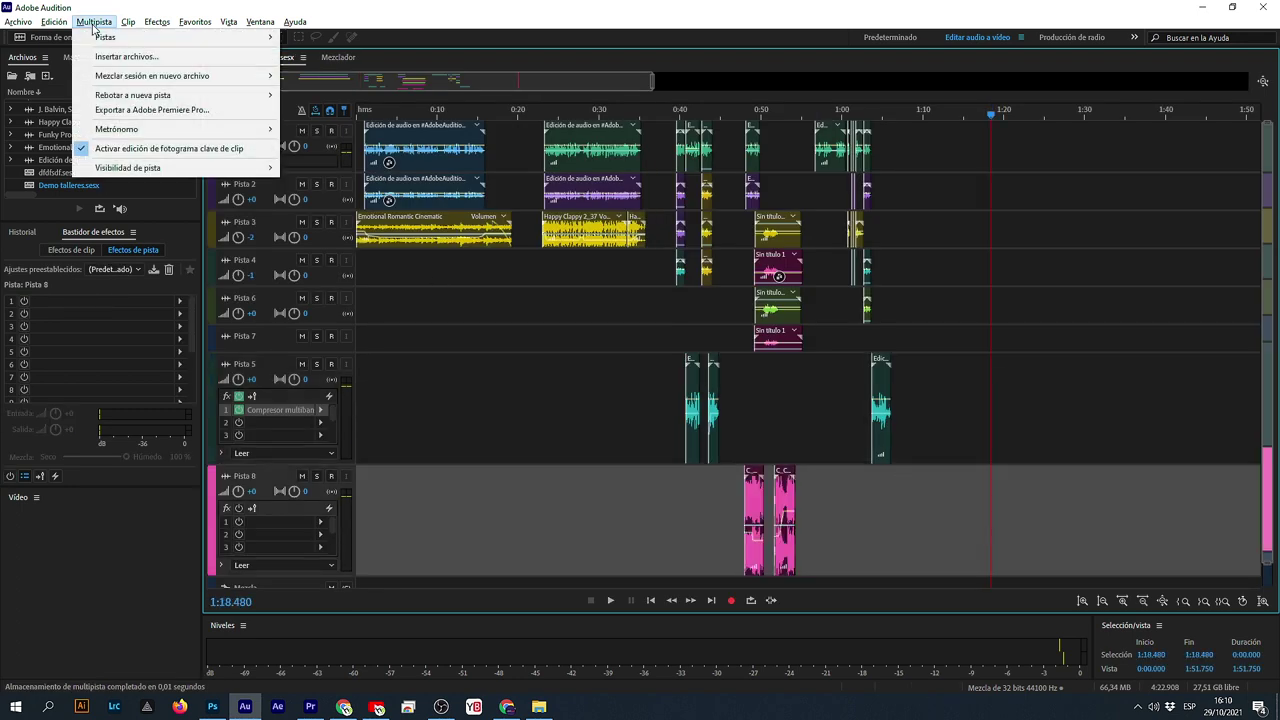
mouse_move(200, 76)
click(440, 89)
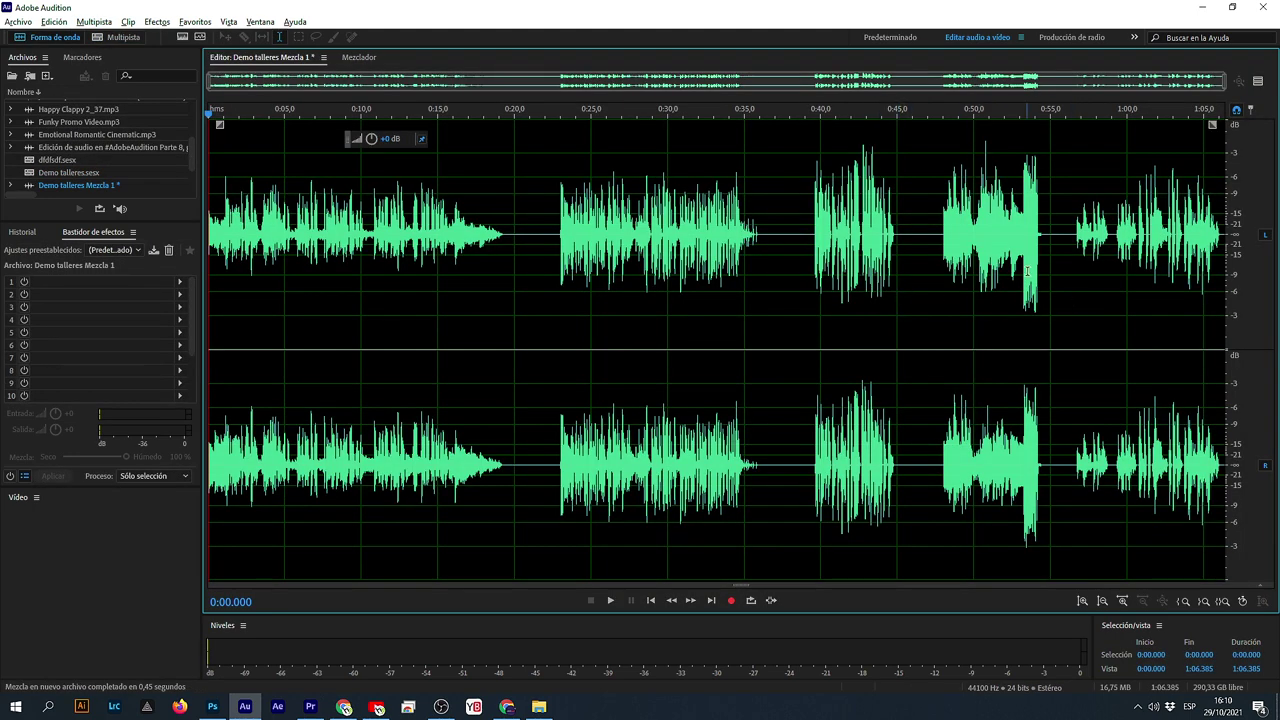
- Play the mixdown from about 0:56.5 and again from 1:00.000 to compare the voice levels near its end
scroll(1145, 276, up, 2)
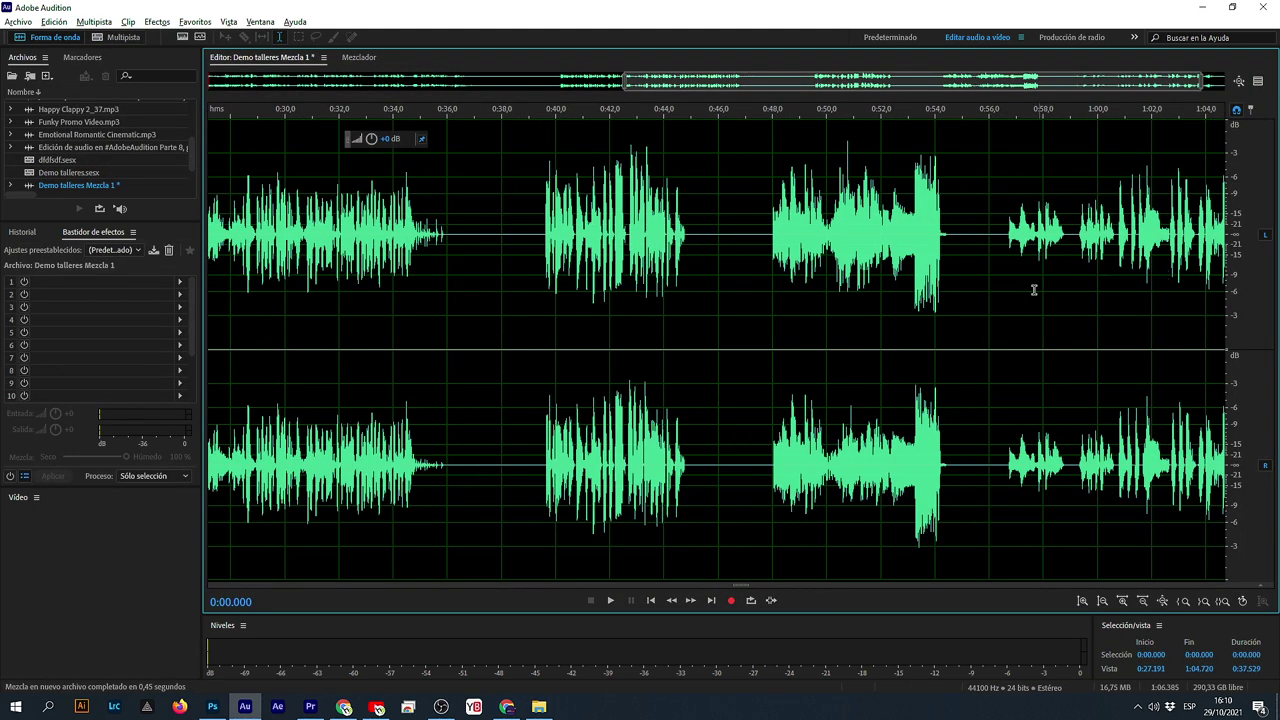
click(1001, 306)
key(space)
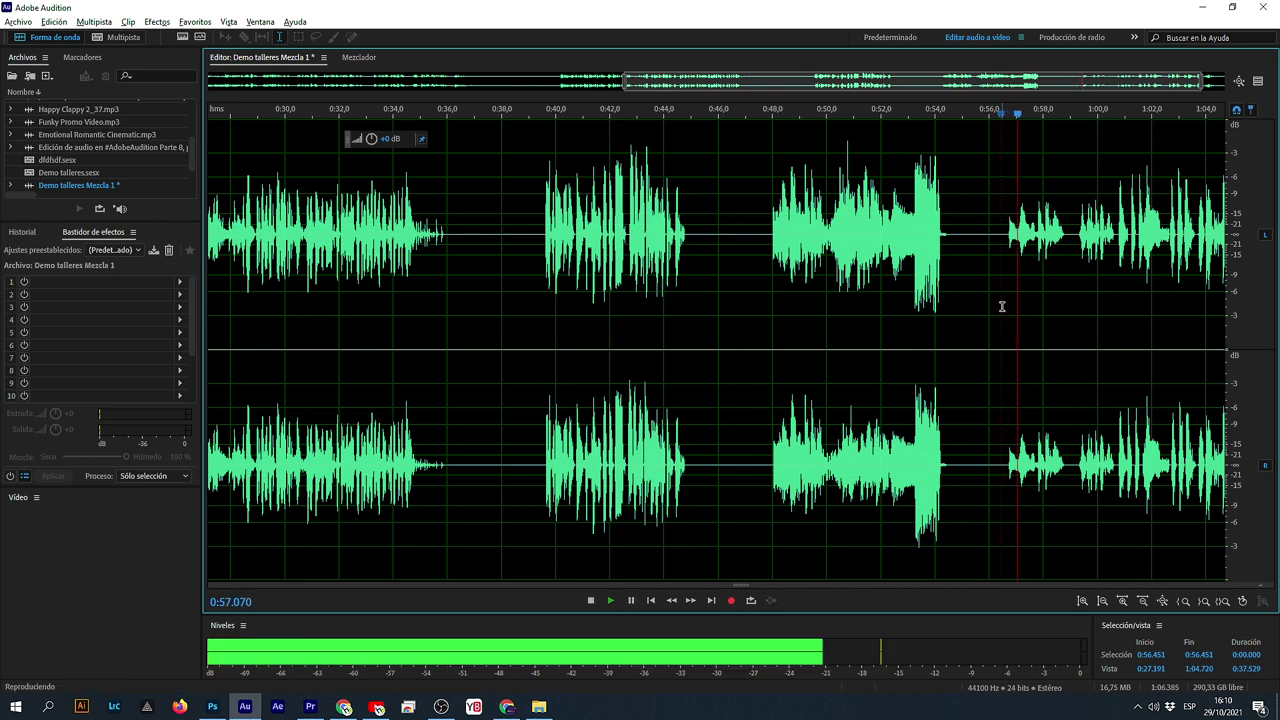
scroll(1003, 306, down, 2)
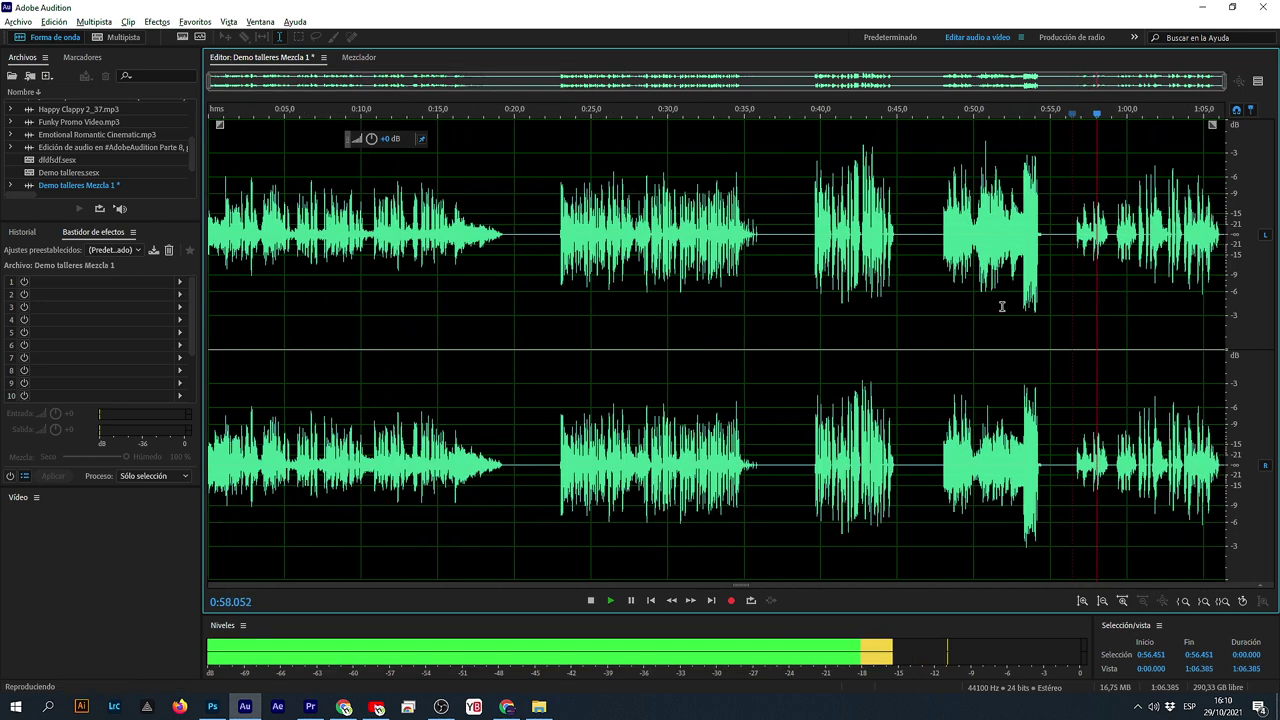
click(1131, 261)
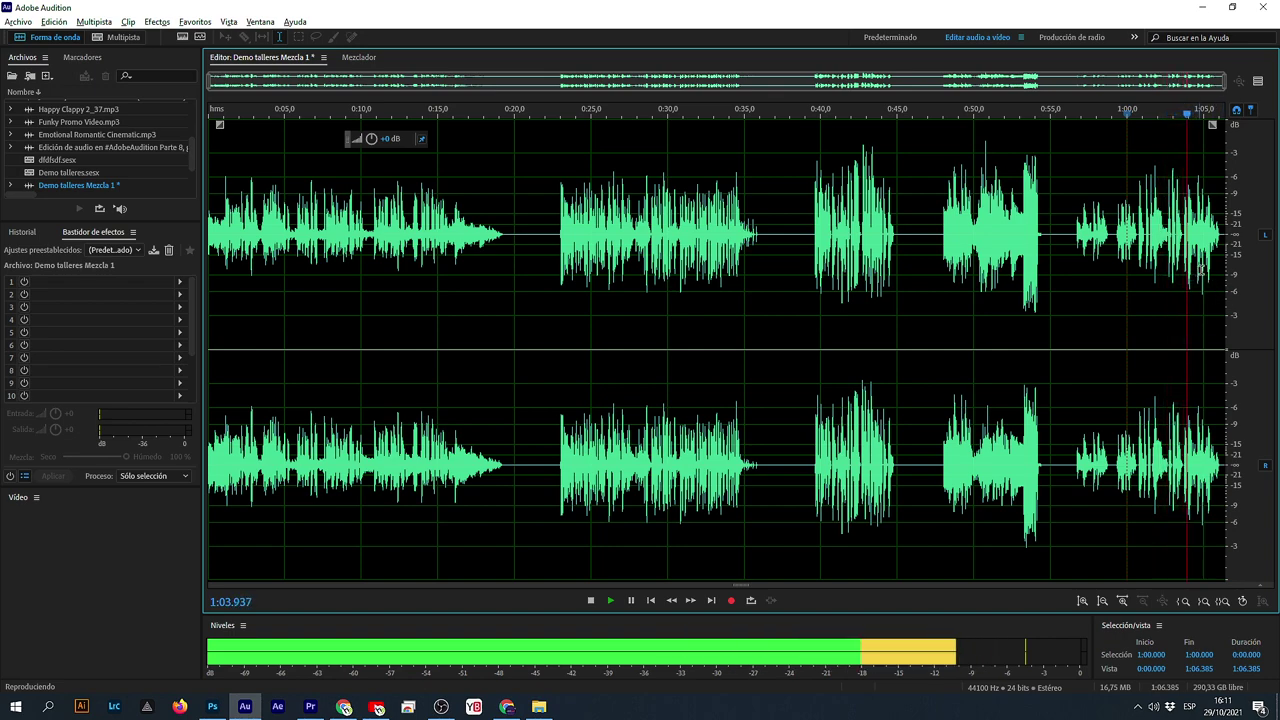
key(space)
- Raise the amplitude of the quiet voice section between about 0:56.354 and 1:00.703 in the mixdown, and deselect it
scroll(1222, 297, up, 5)
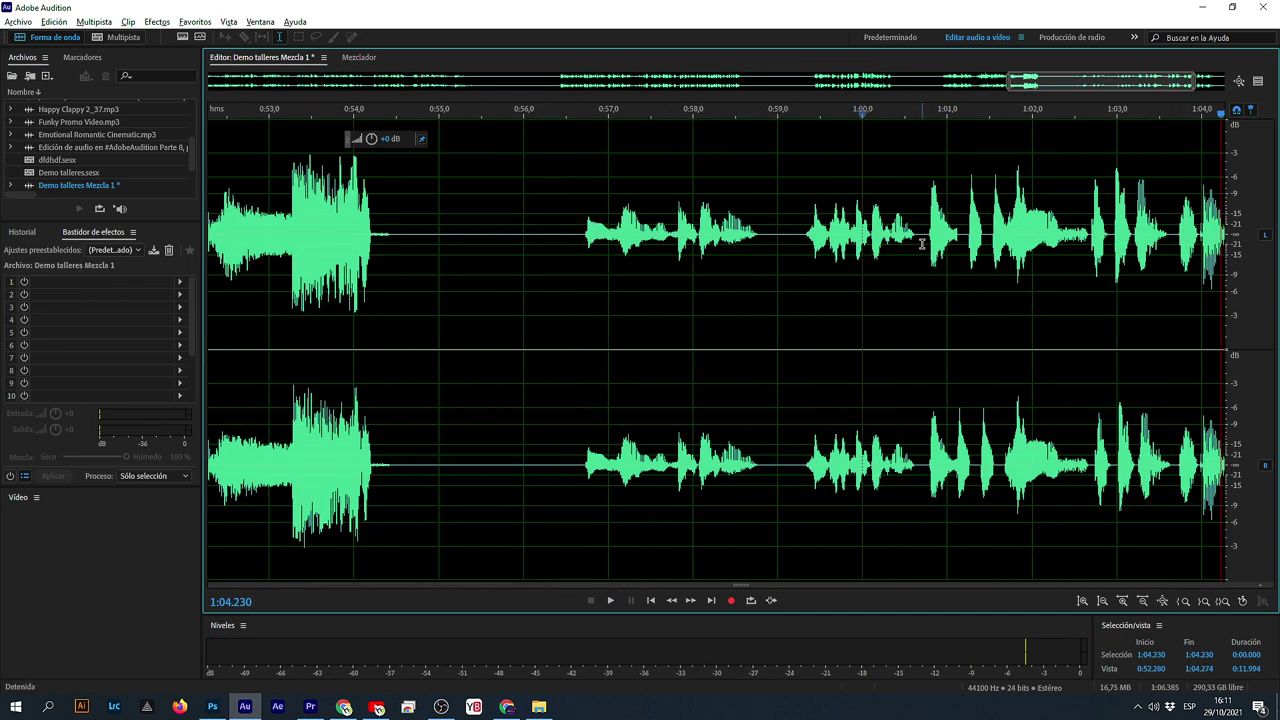
drag(921, 244, 553, 314)
scroll(854, 277, down, 2)
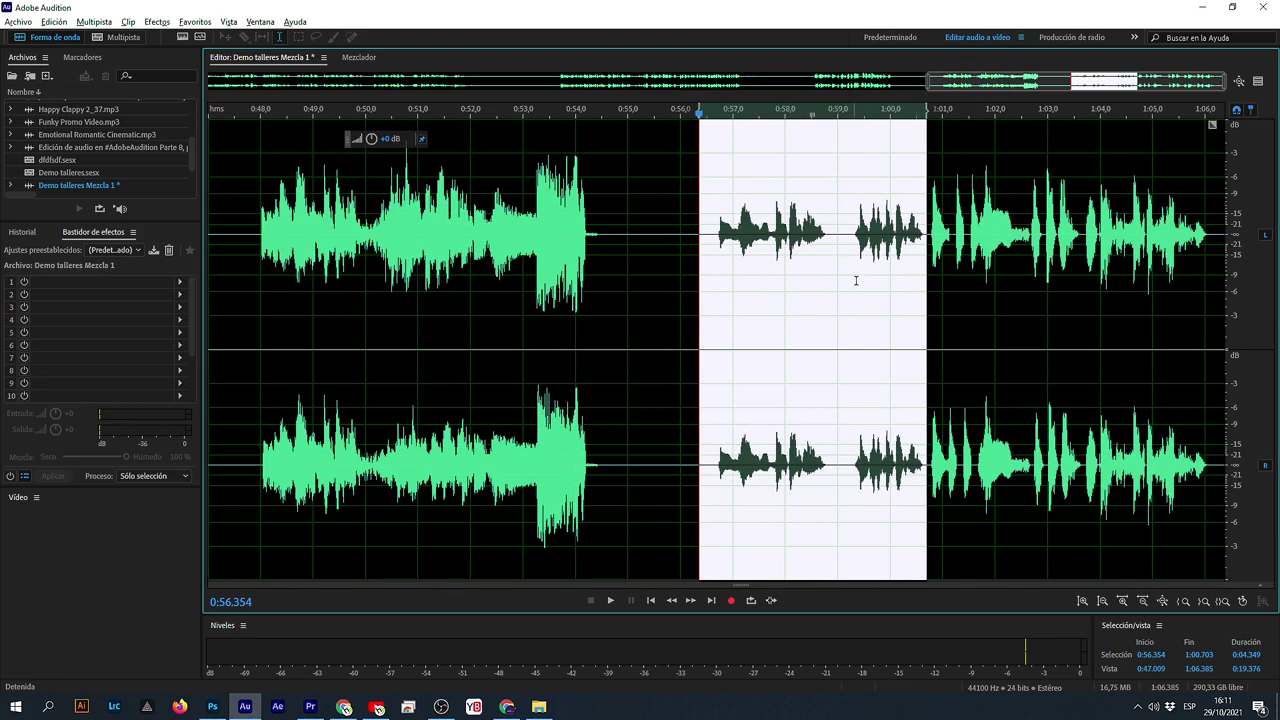
drag(385, 138, 396, 138)
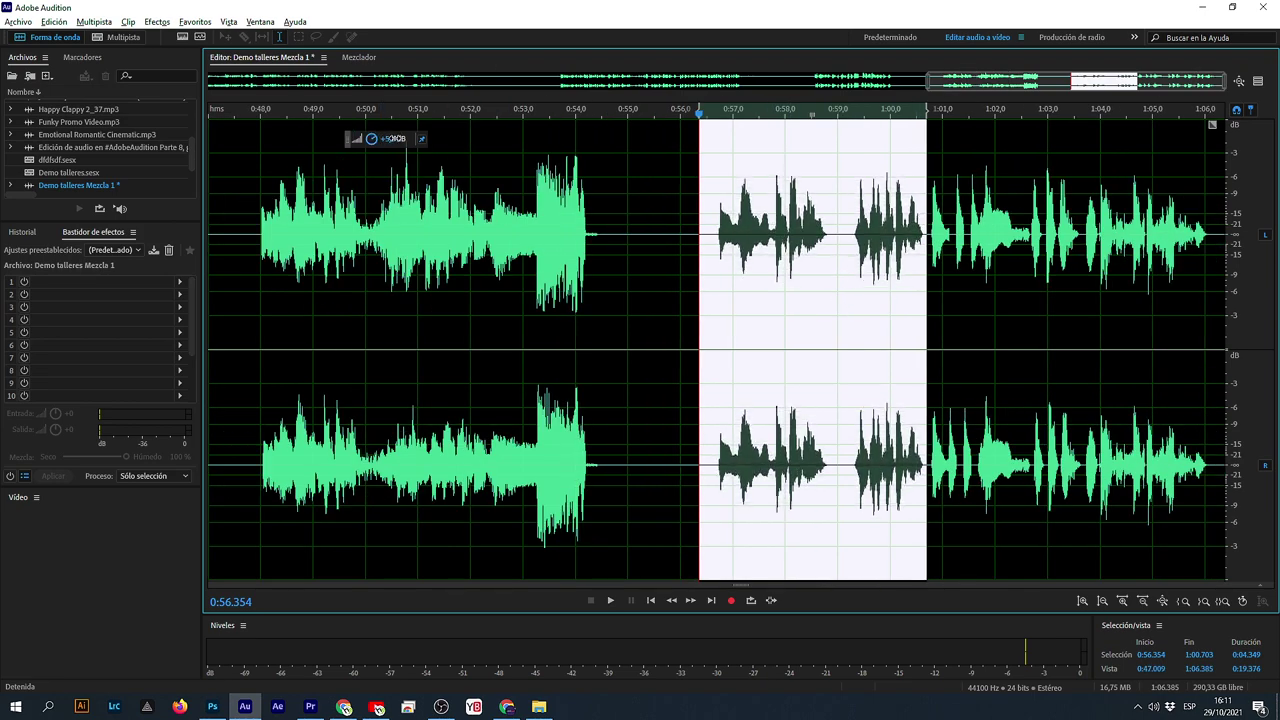
scroll(948, 309, down, 5)
click(958, 309)
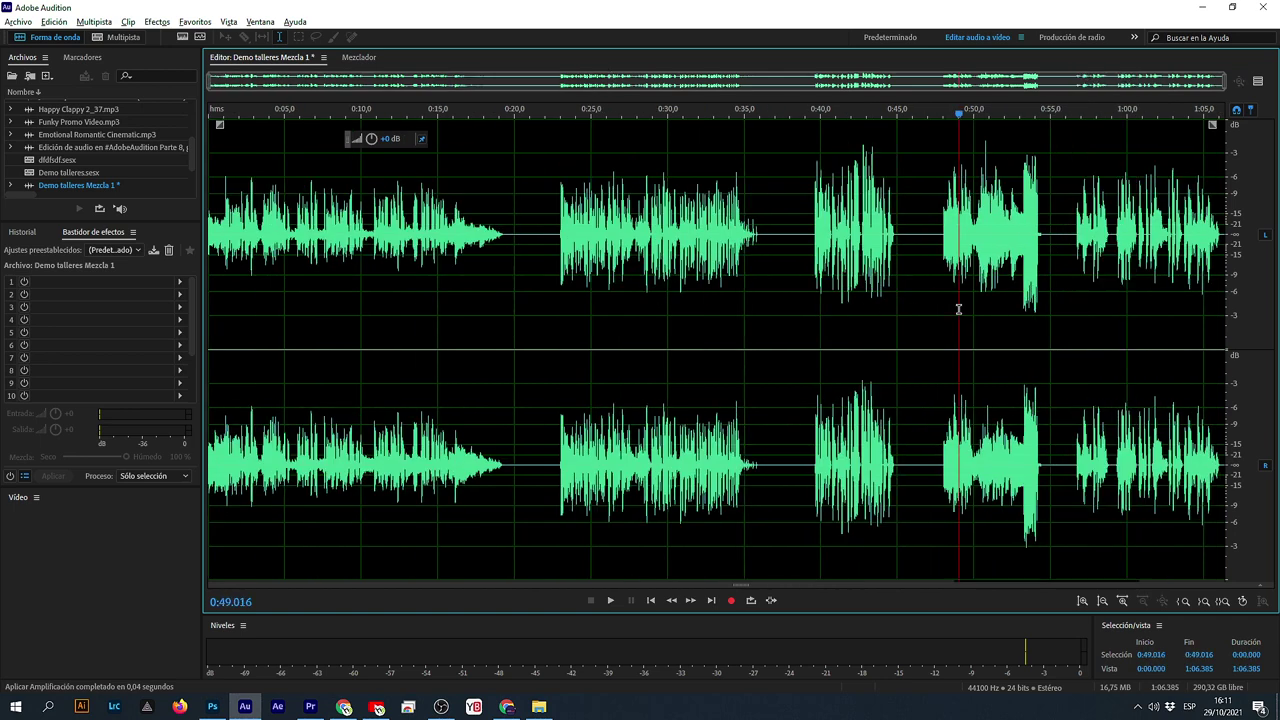